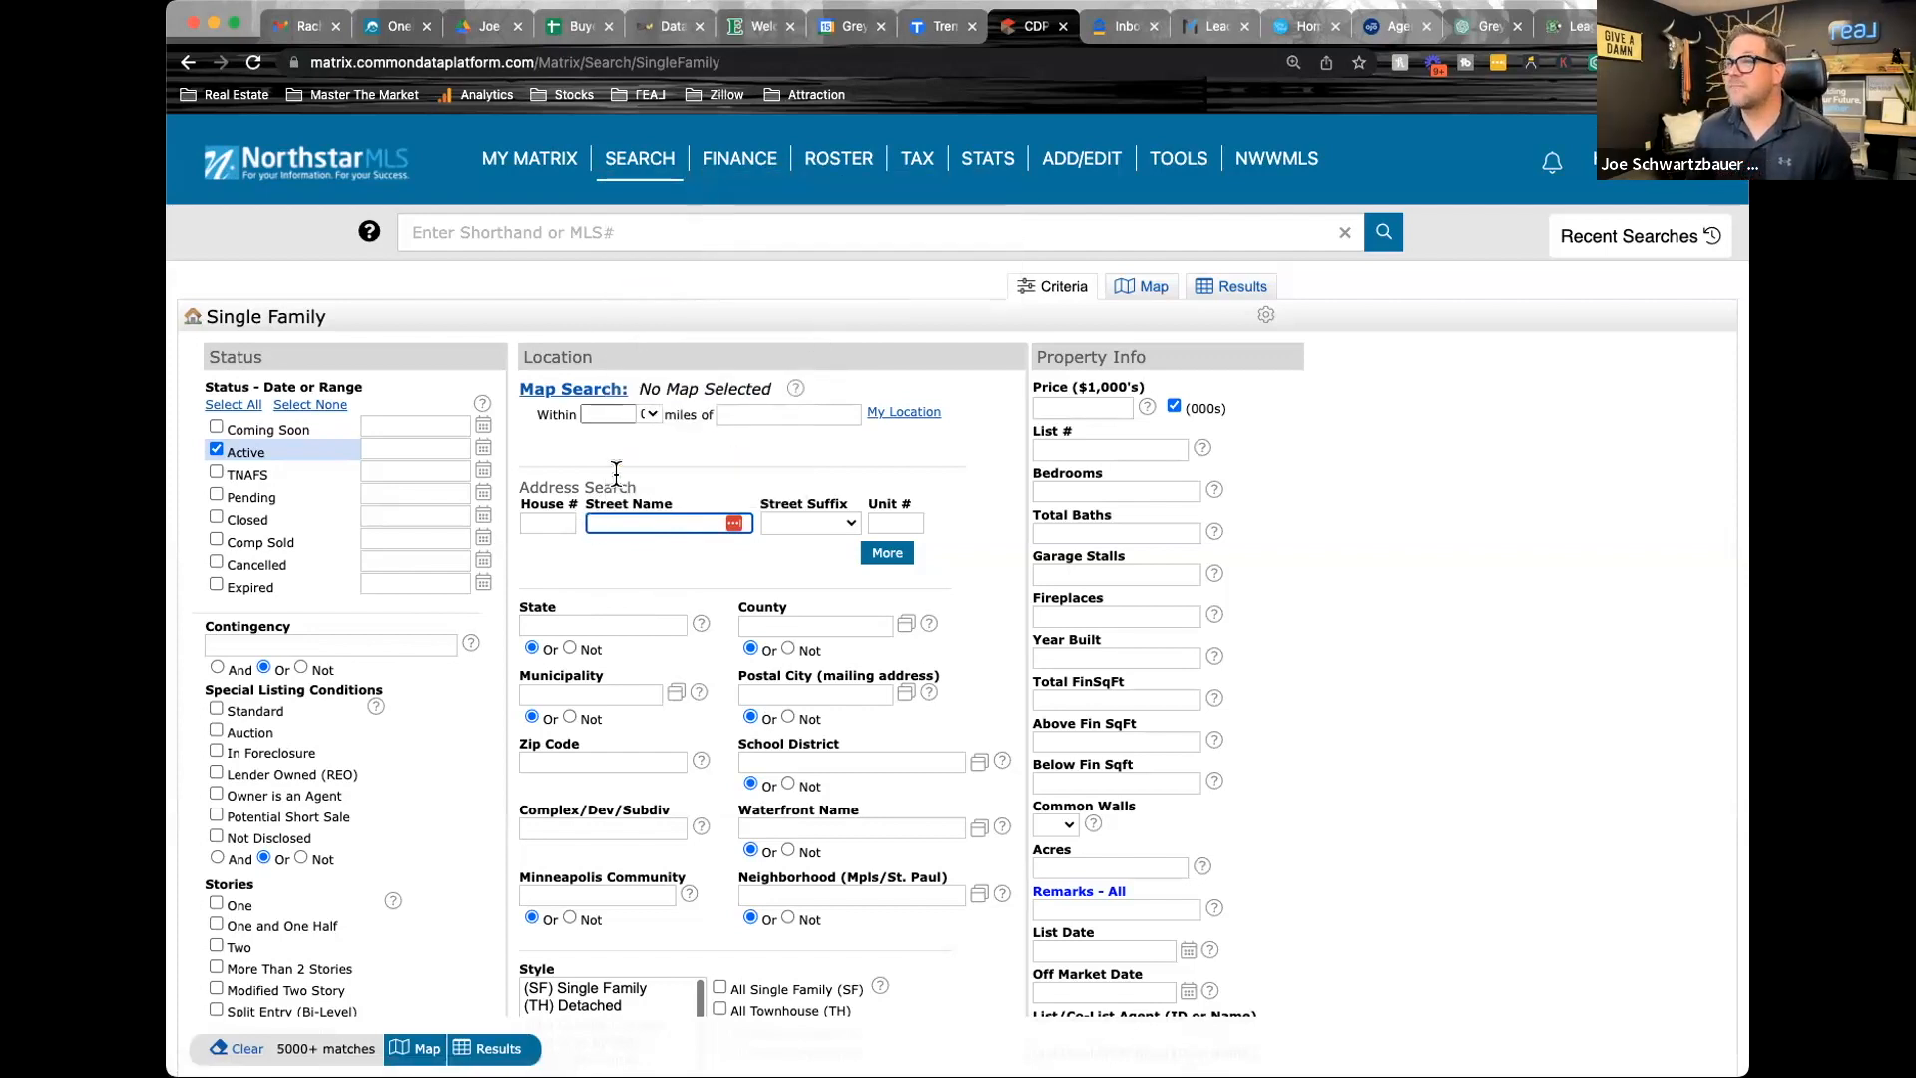
Search active single-family listings by the subject property's house number and the start of its street name, and show the results
{"action": "left_click", "coordinate": [215, 496]}
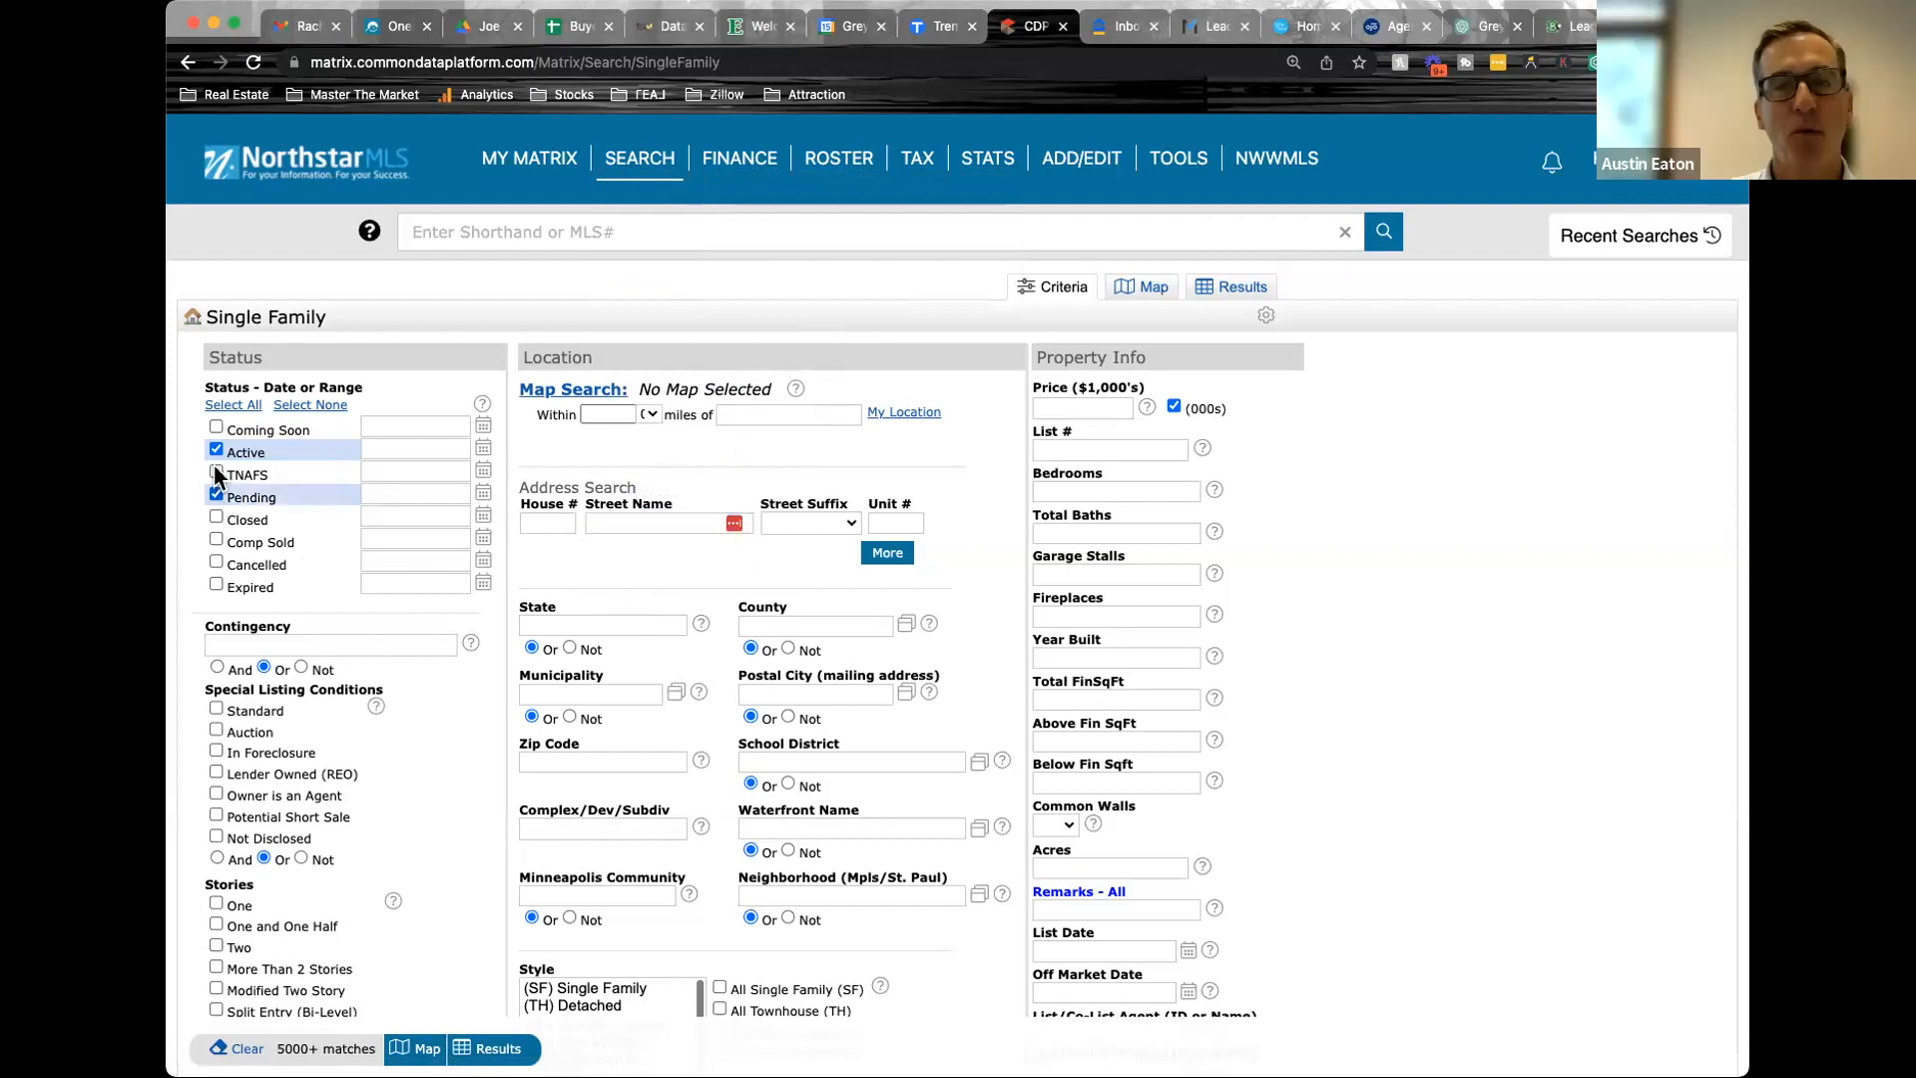
{"action": "left_click", "coordinate": [215, 496]}
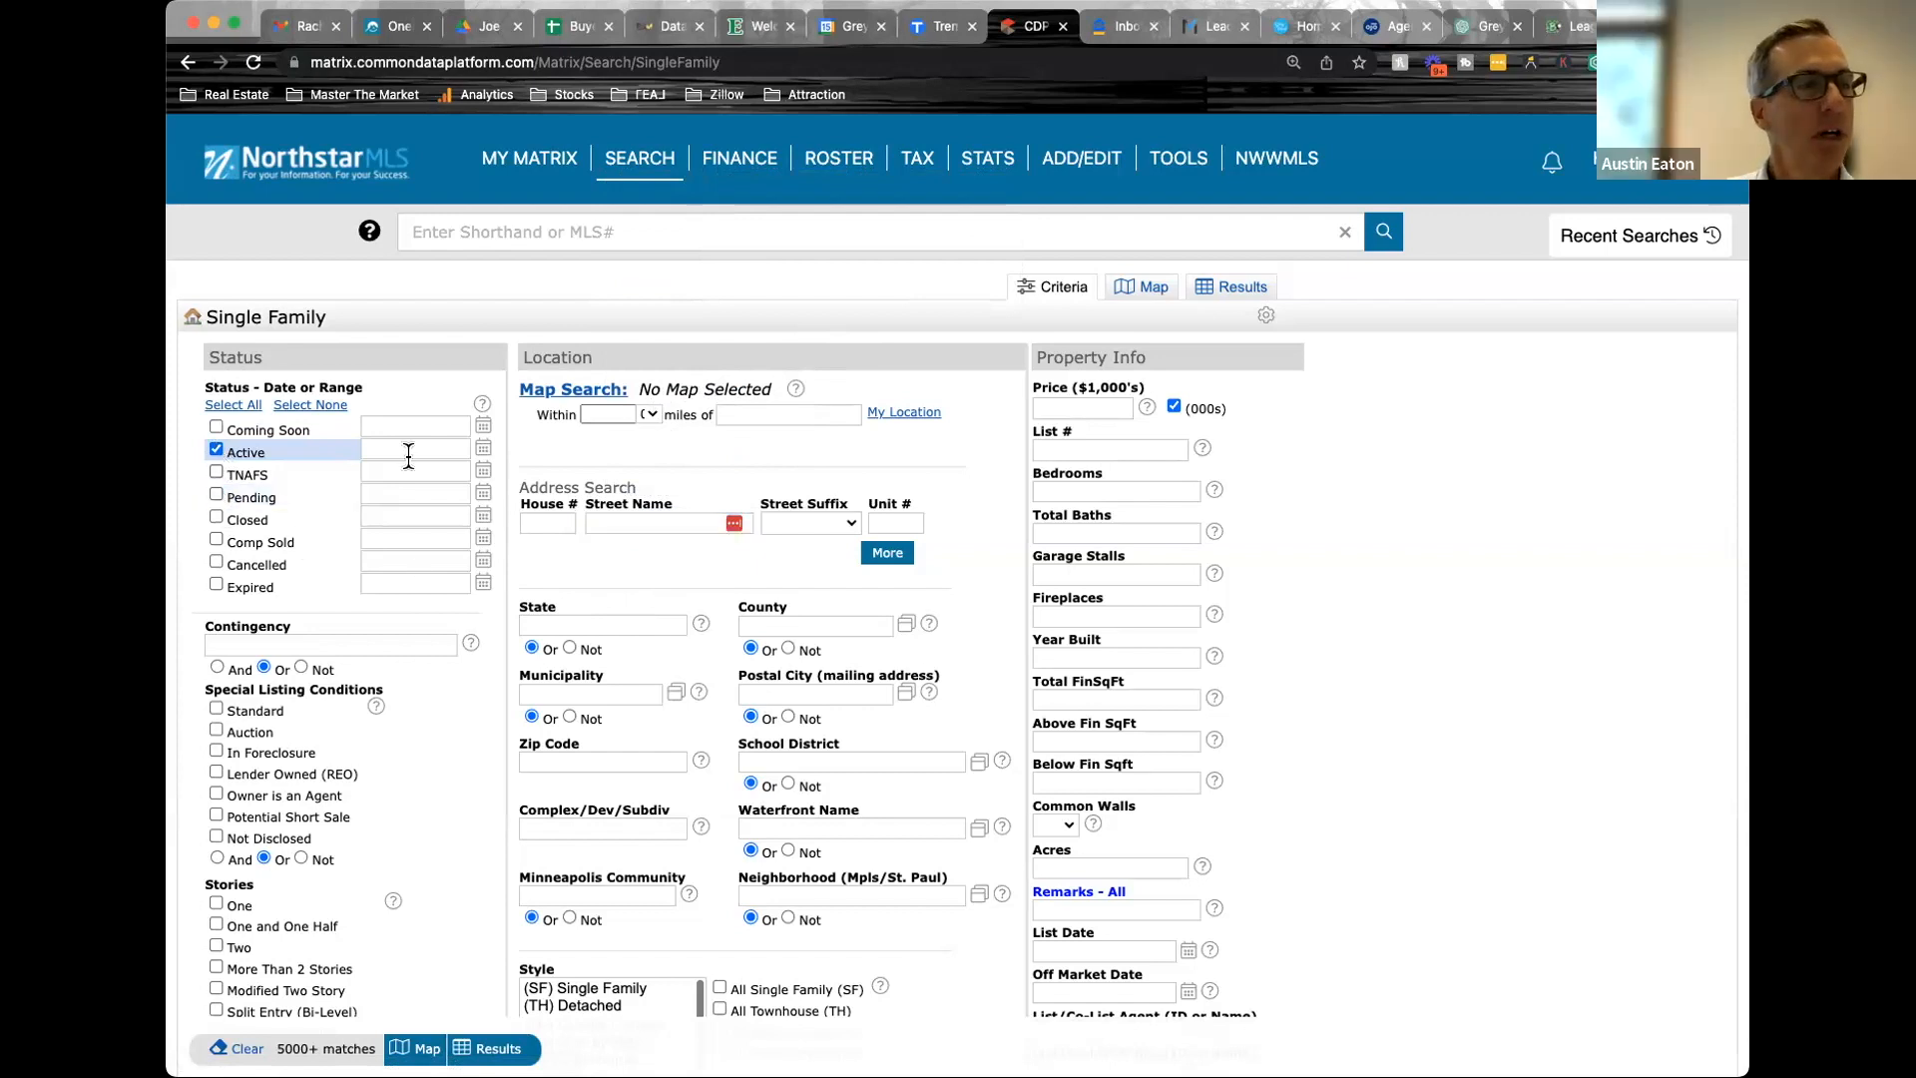
{"action": "left_click", "coordinate": [614, 523]}
{"action": "left_click", "coordinate": [535, 525]}
{"action": "type", "text": "12852"}
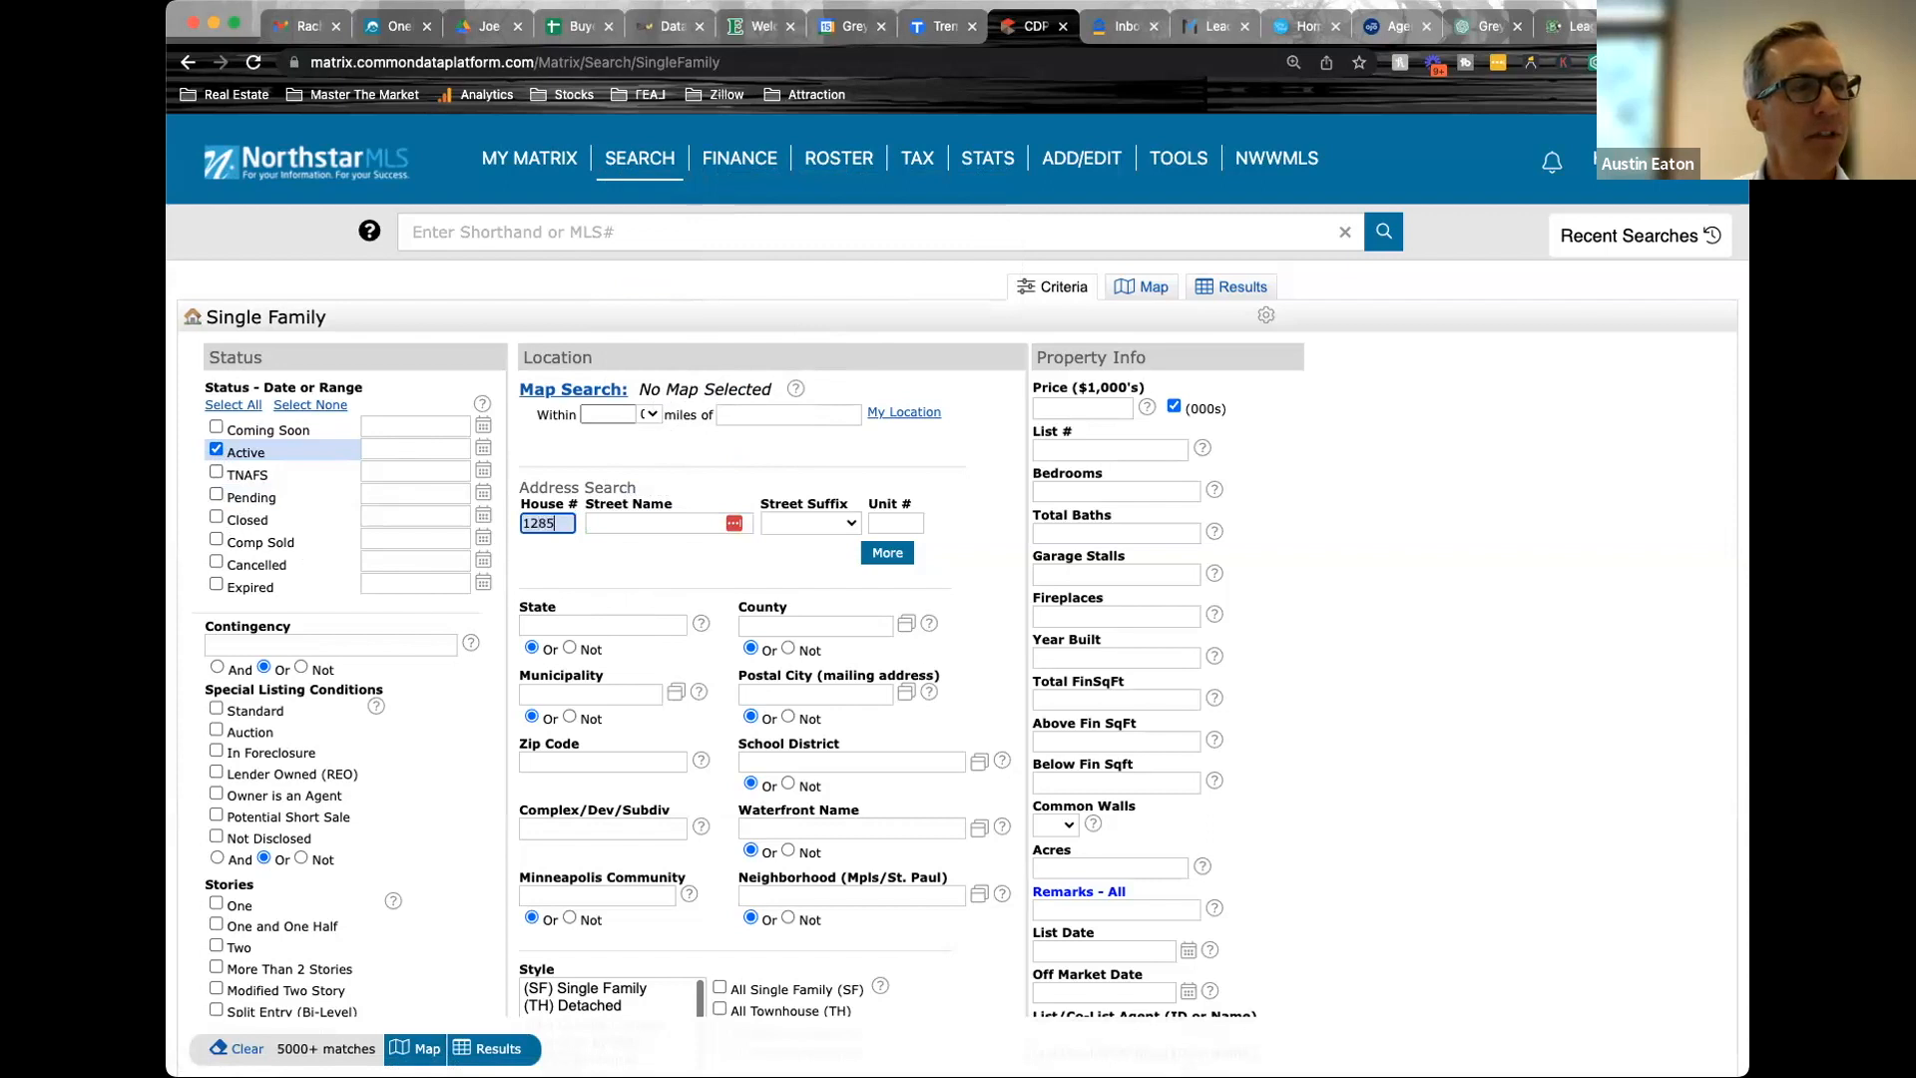
{"action": "left_click", "coordinate": [618, 523]}
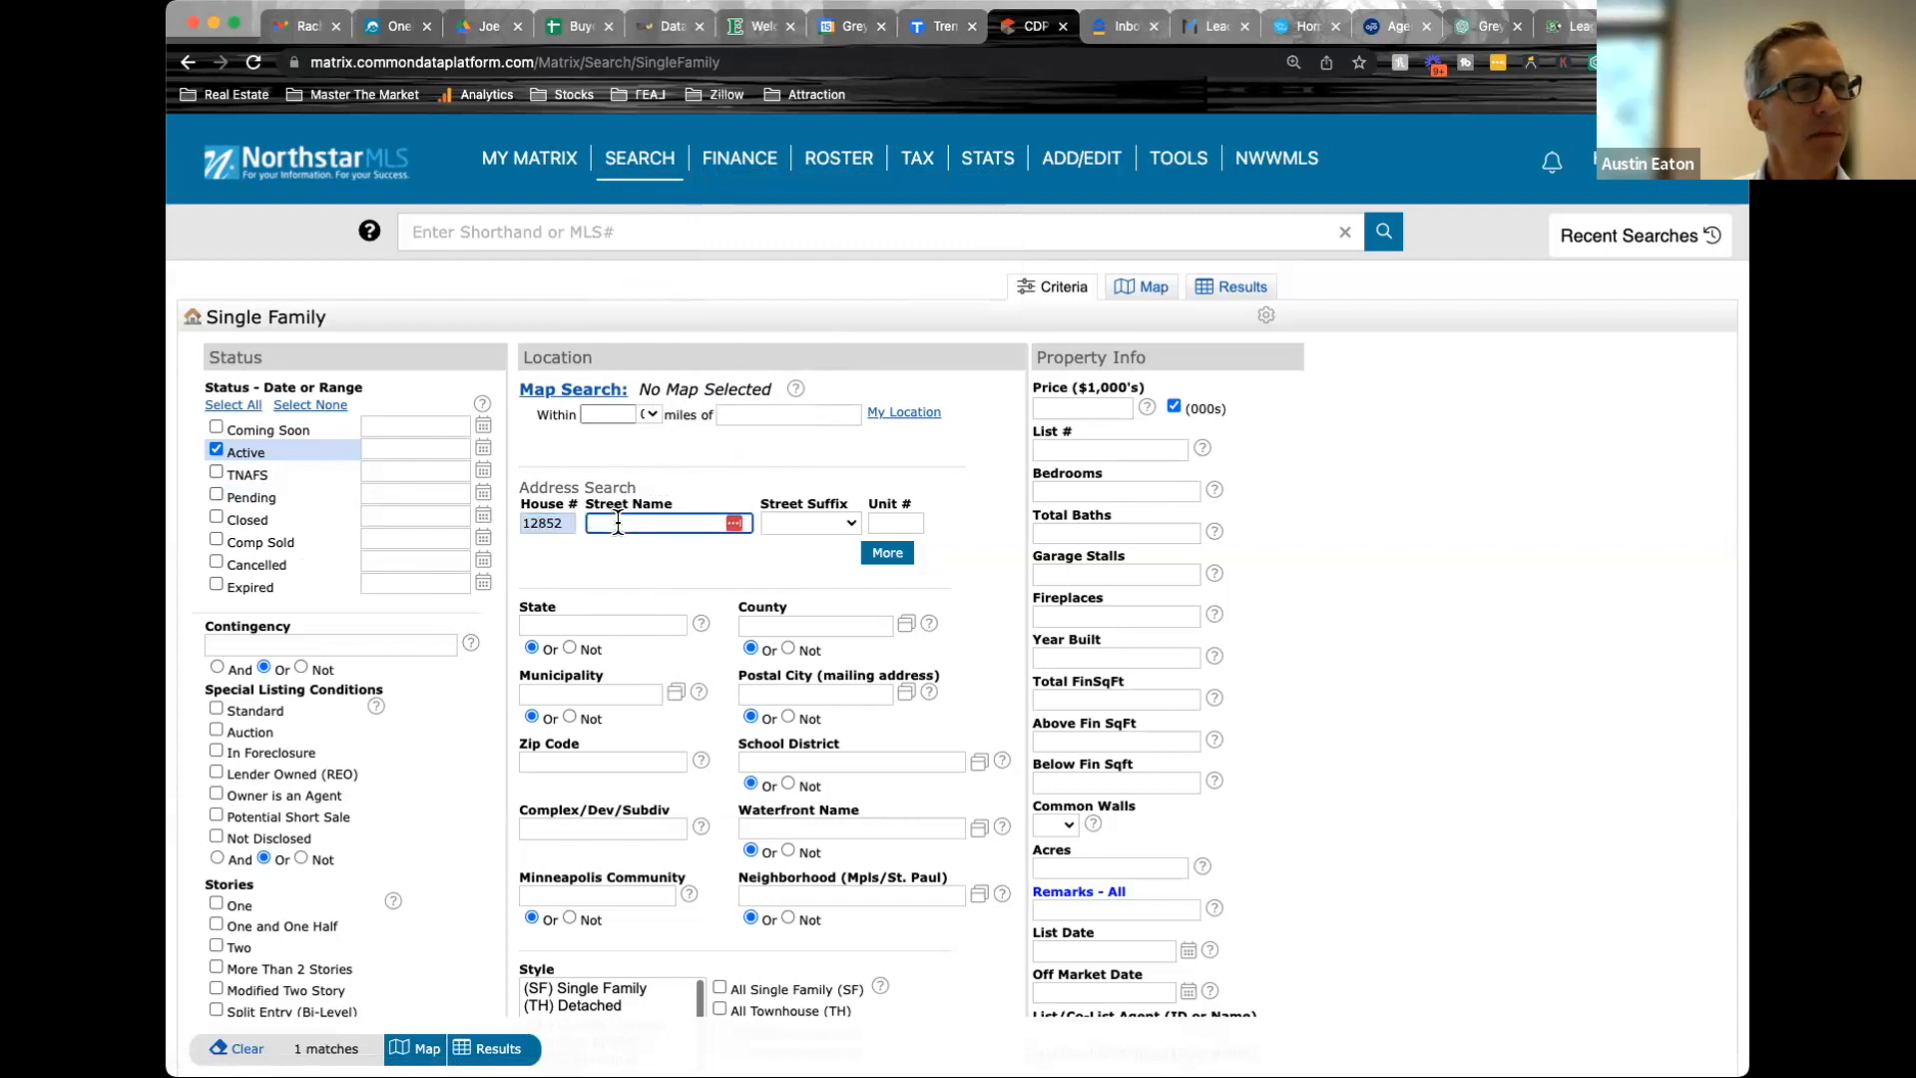
{"action": "type", "text": "es"}
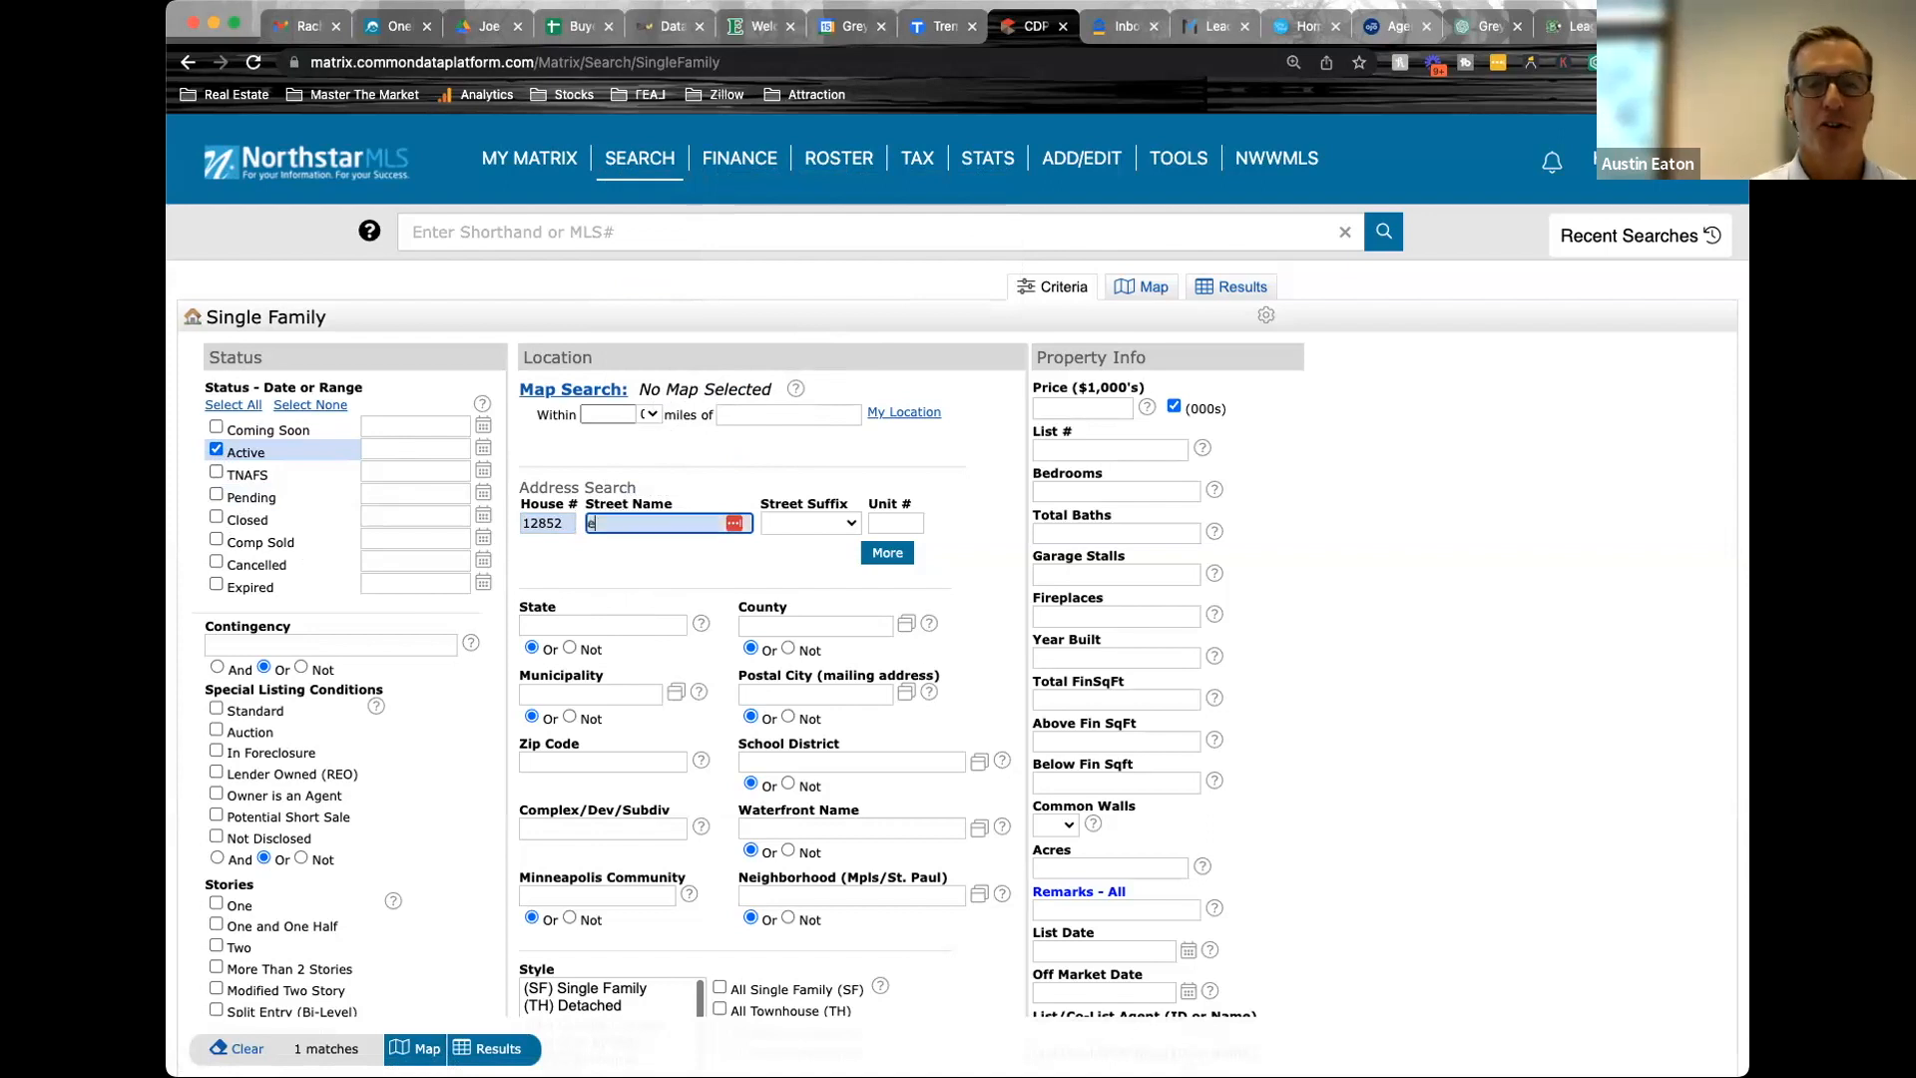
{"action": "left_click", "coordinate": [498, 1048]}
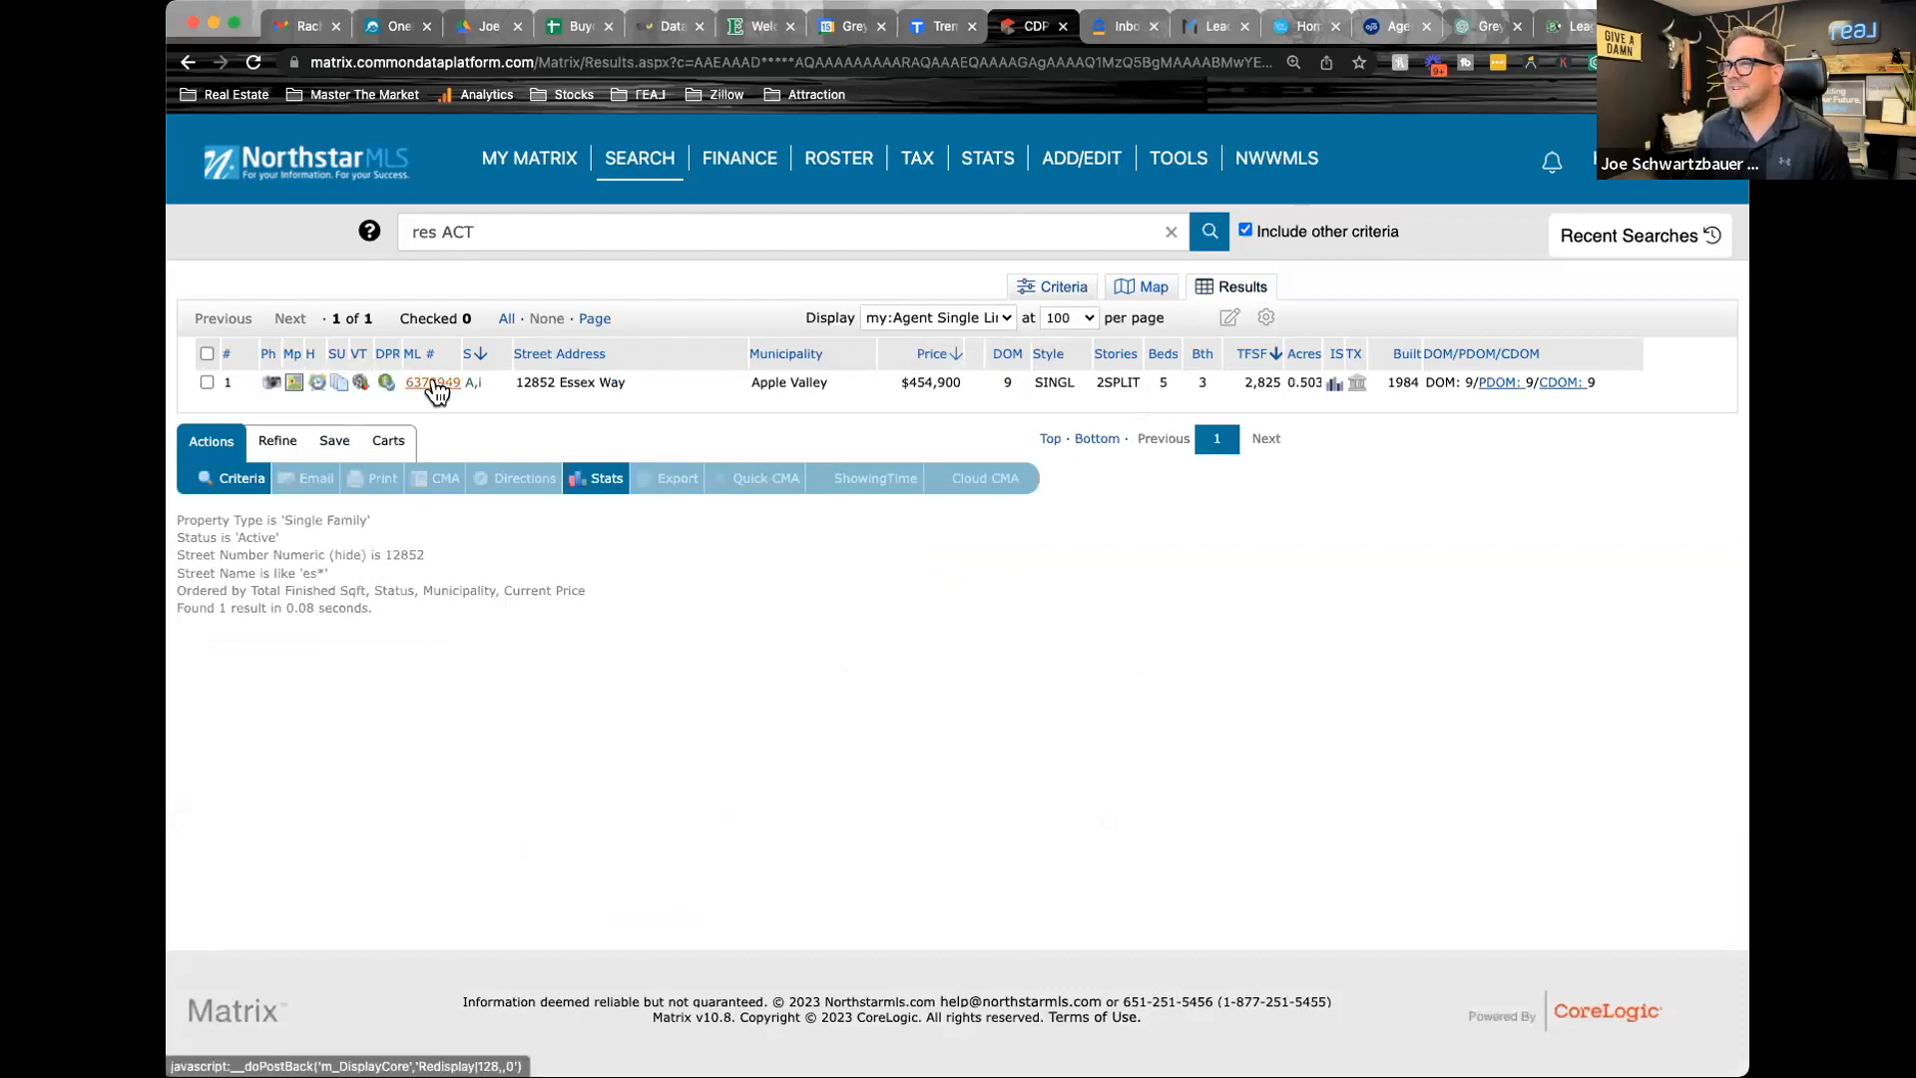
Open the found listing's full report and review its status, bedrooms, baths, square footage and general information
{"action": "left_click", "coordinate": [436, 384]}
{"action": "scroll", "coordinate": [749, 679], "scroll_direction": "down", "scroll_amount": 5}
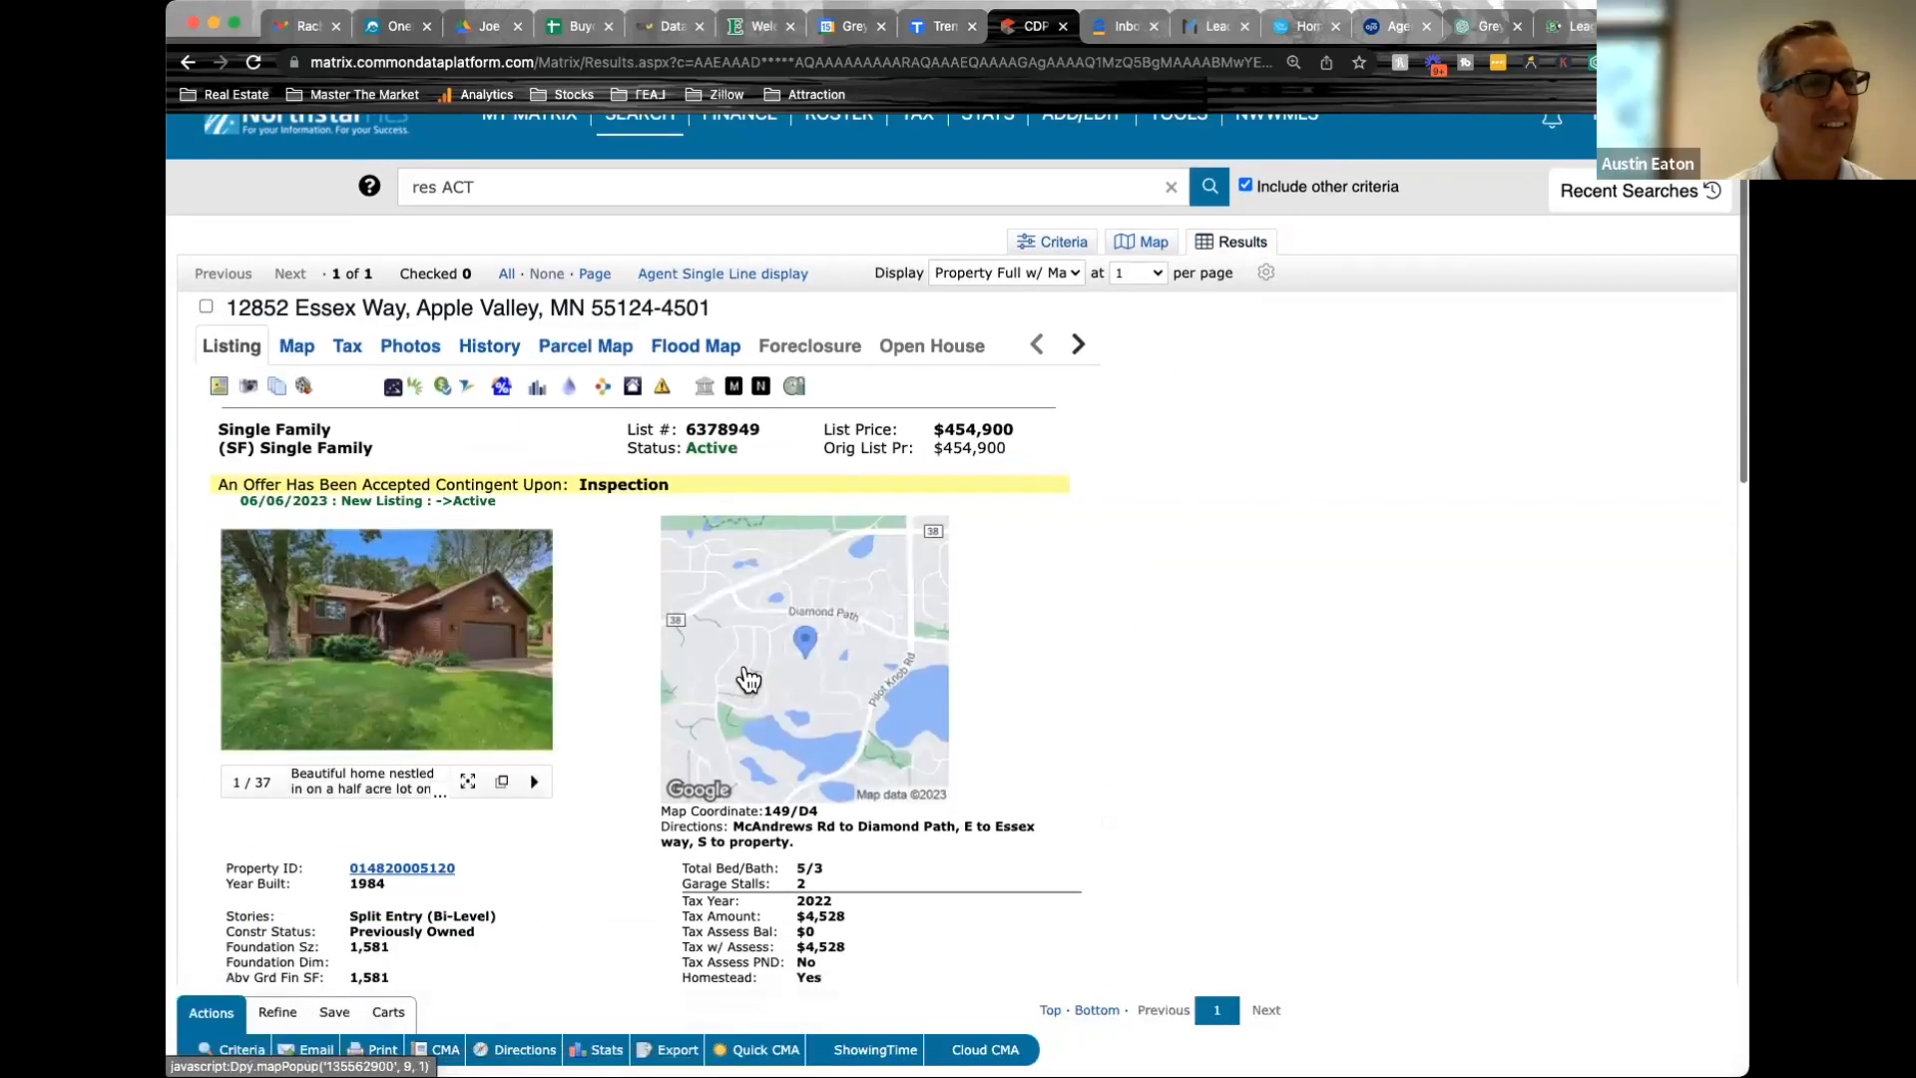
{"action": "scroll", "coordinate": [745, 666], "scroll_direction": "down", "scroll_amount": 1}
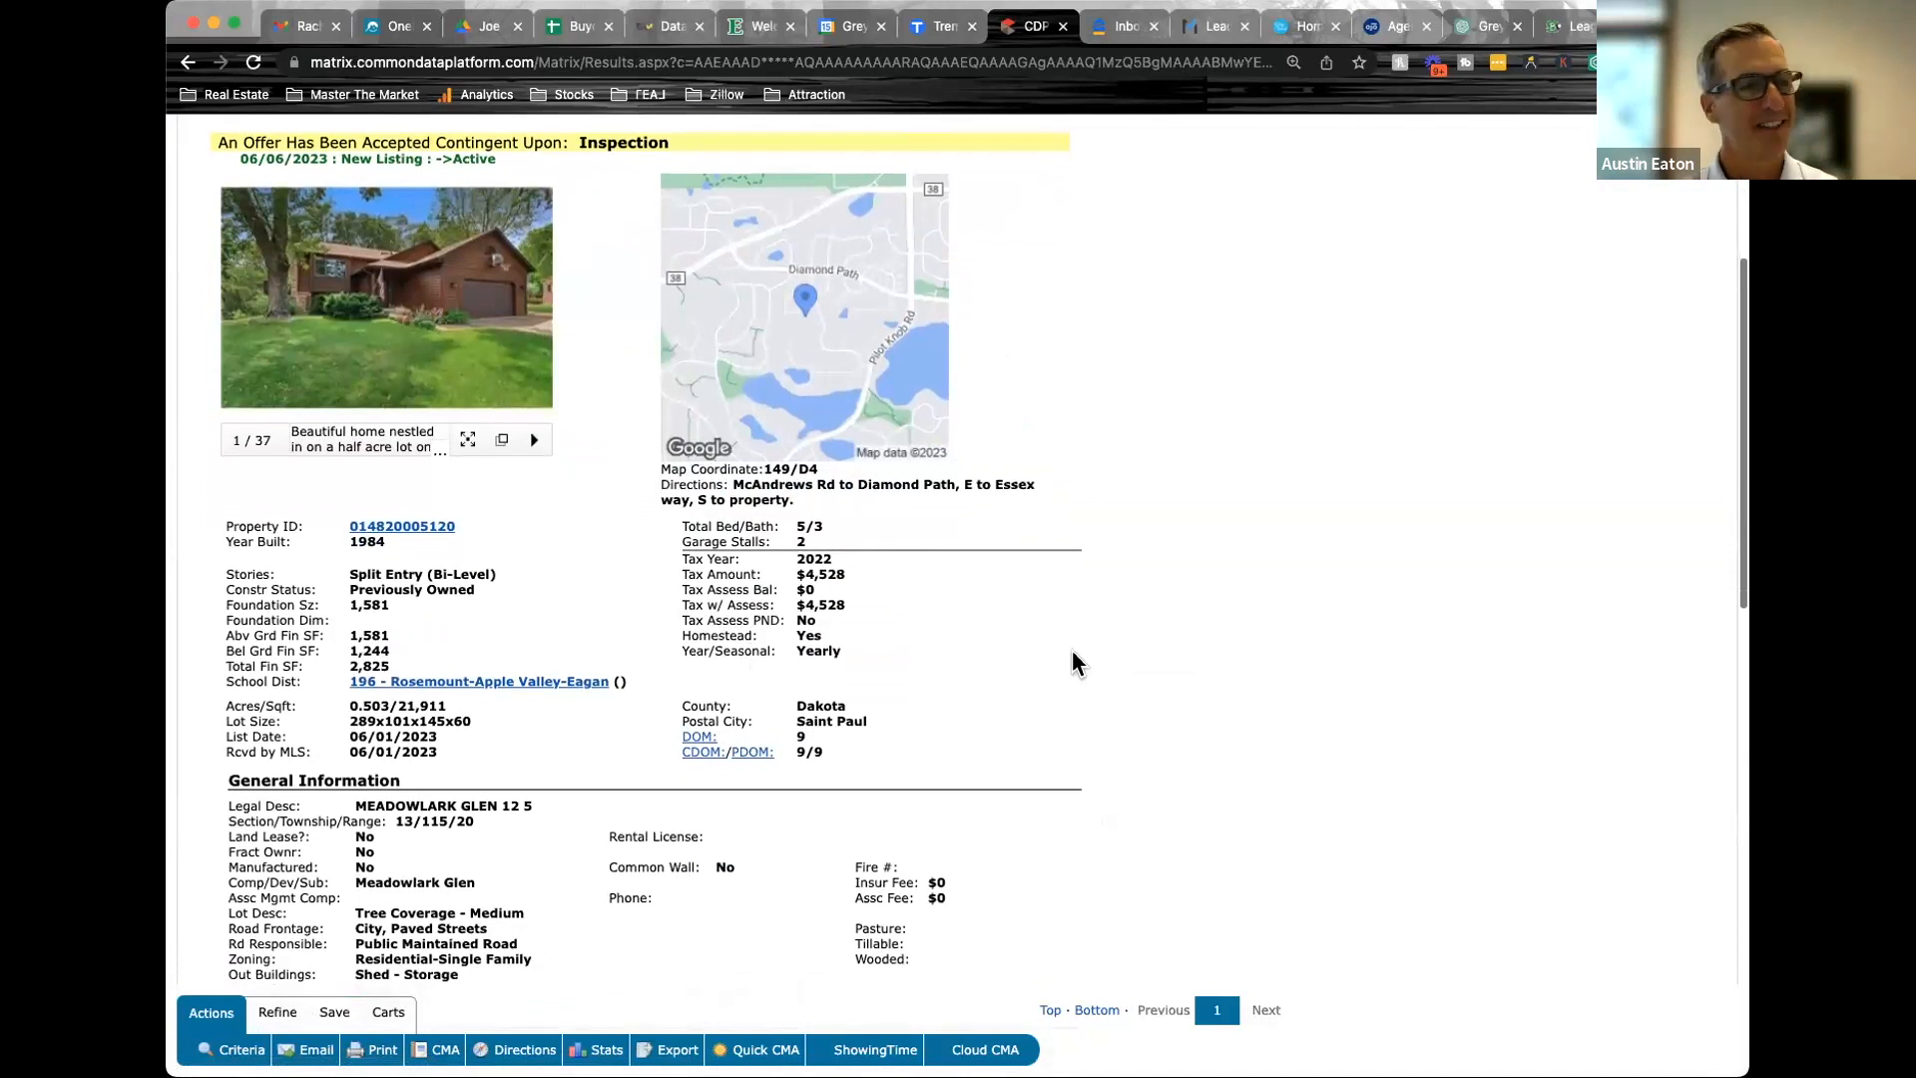
{"action": "scroll", "coordinate": [1072, 650], "scroll_direction": "up", "scroll_amount": 5}
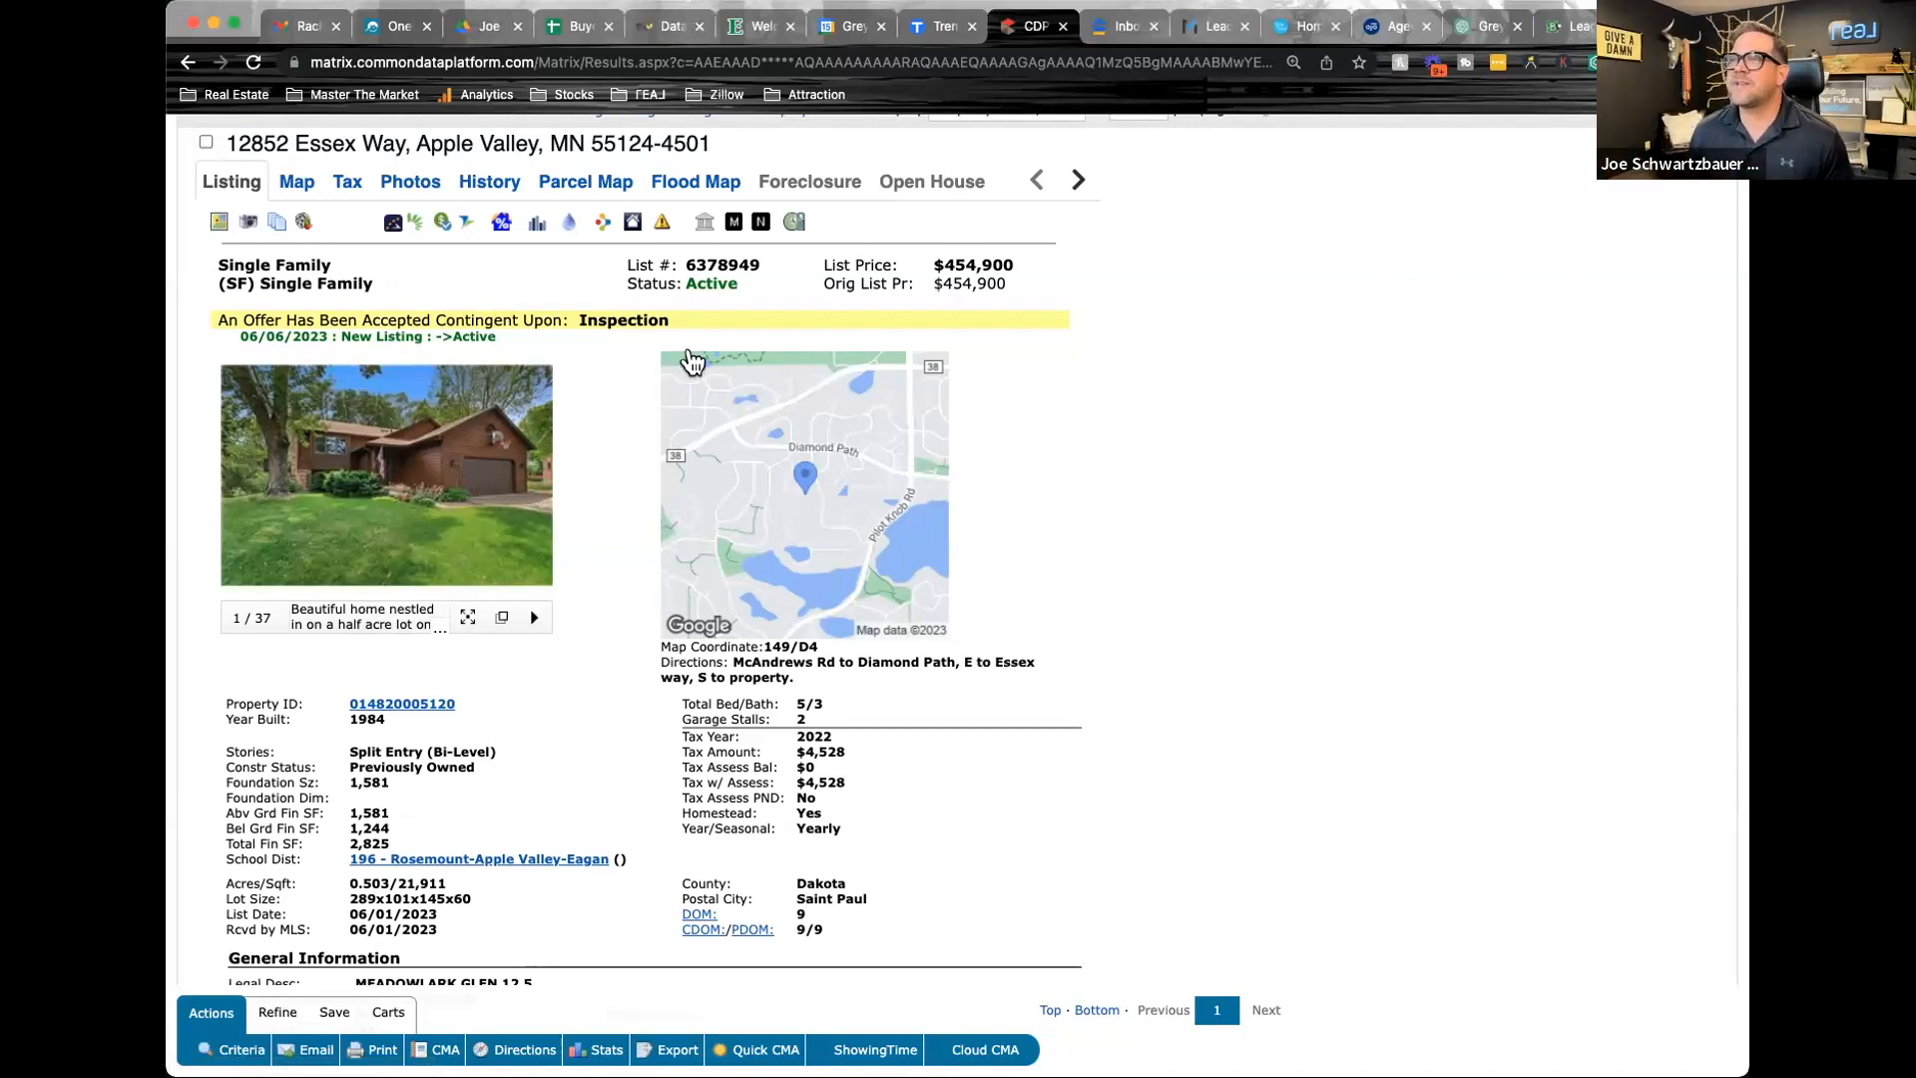
Open the property's tax record and examine its assessment, estimated value and characteristics, including finished square footage
{"action": "left_click", "coordinate": [709, 226]}
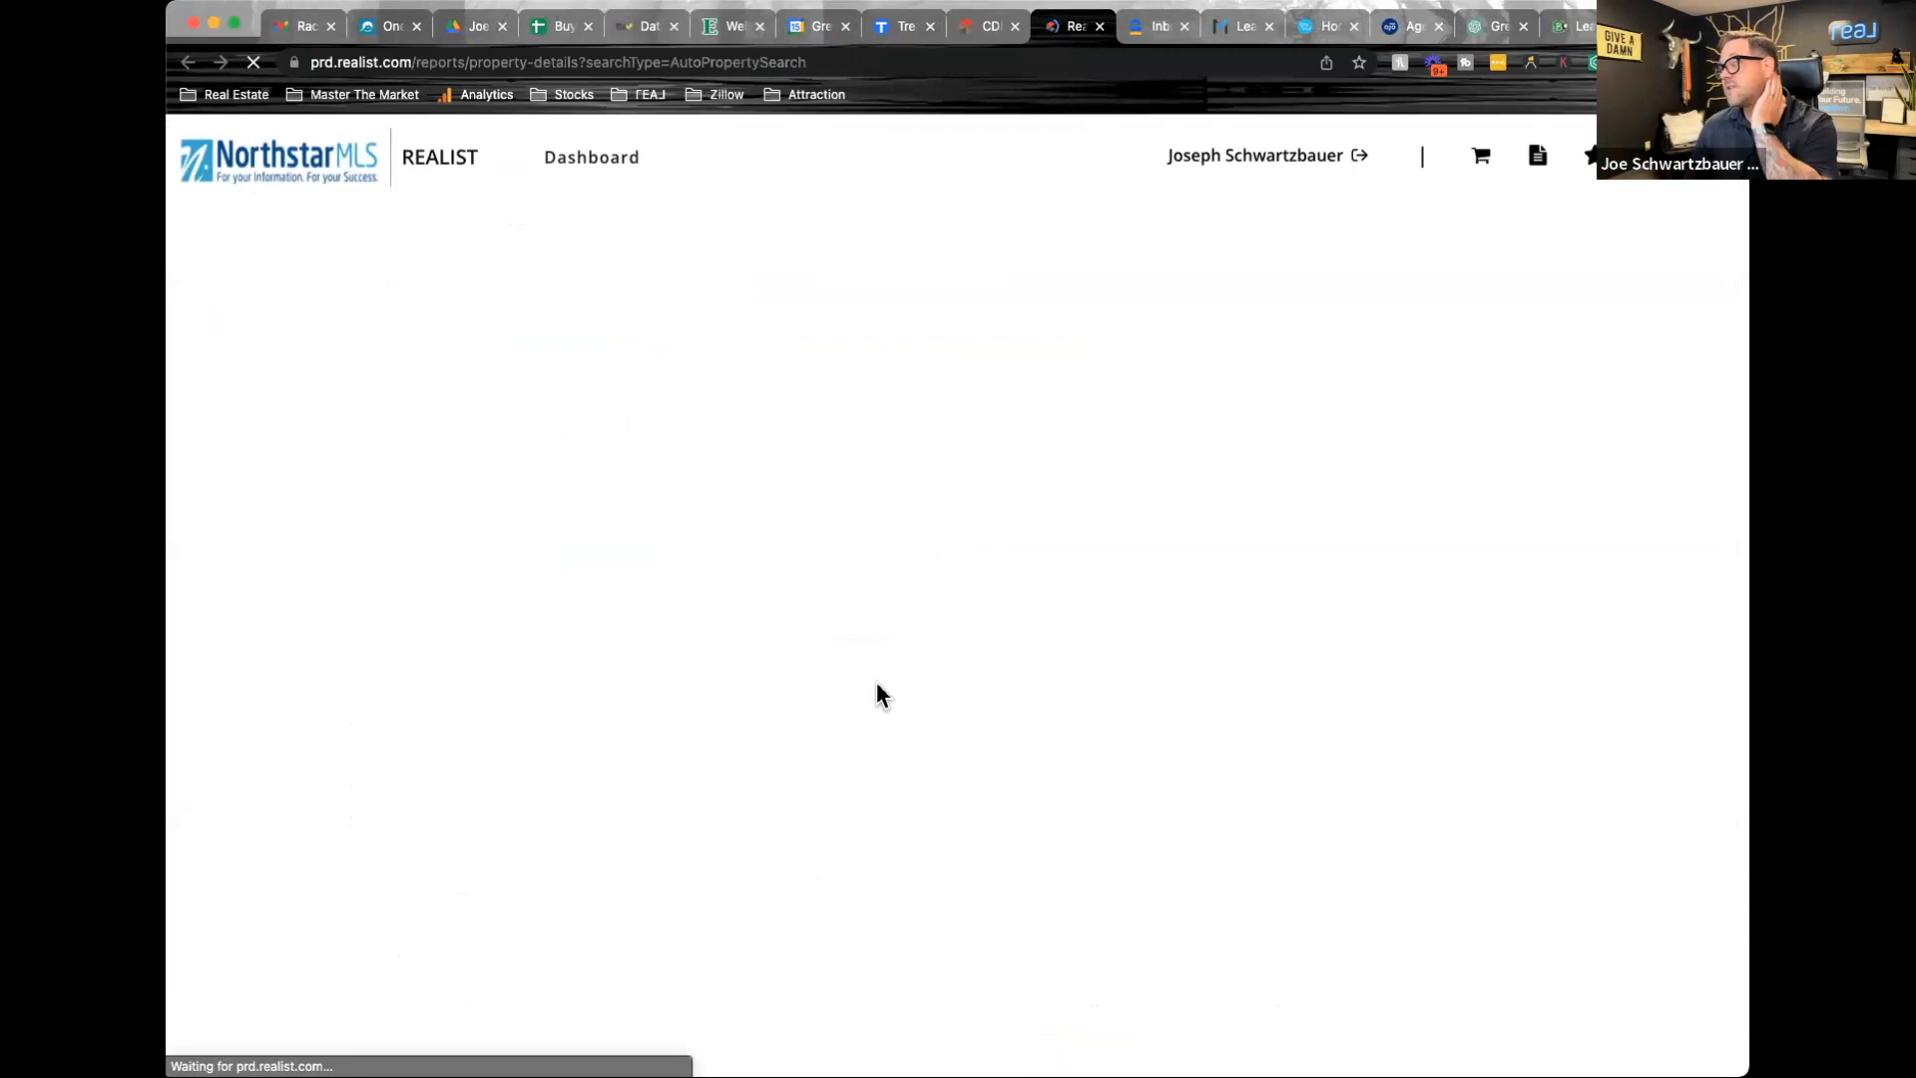
{"action": "scroll", "coordinate": [767, 722], "scroll_direction": "down", "scroll_amount": 15}
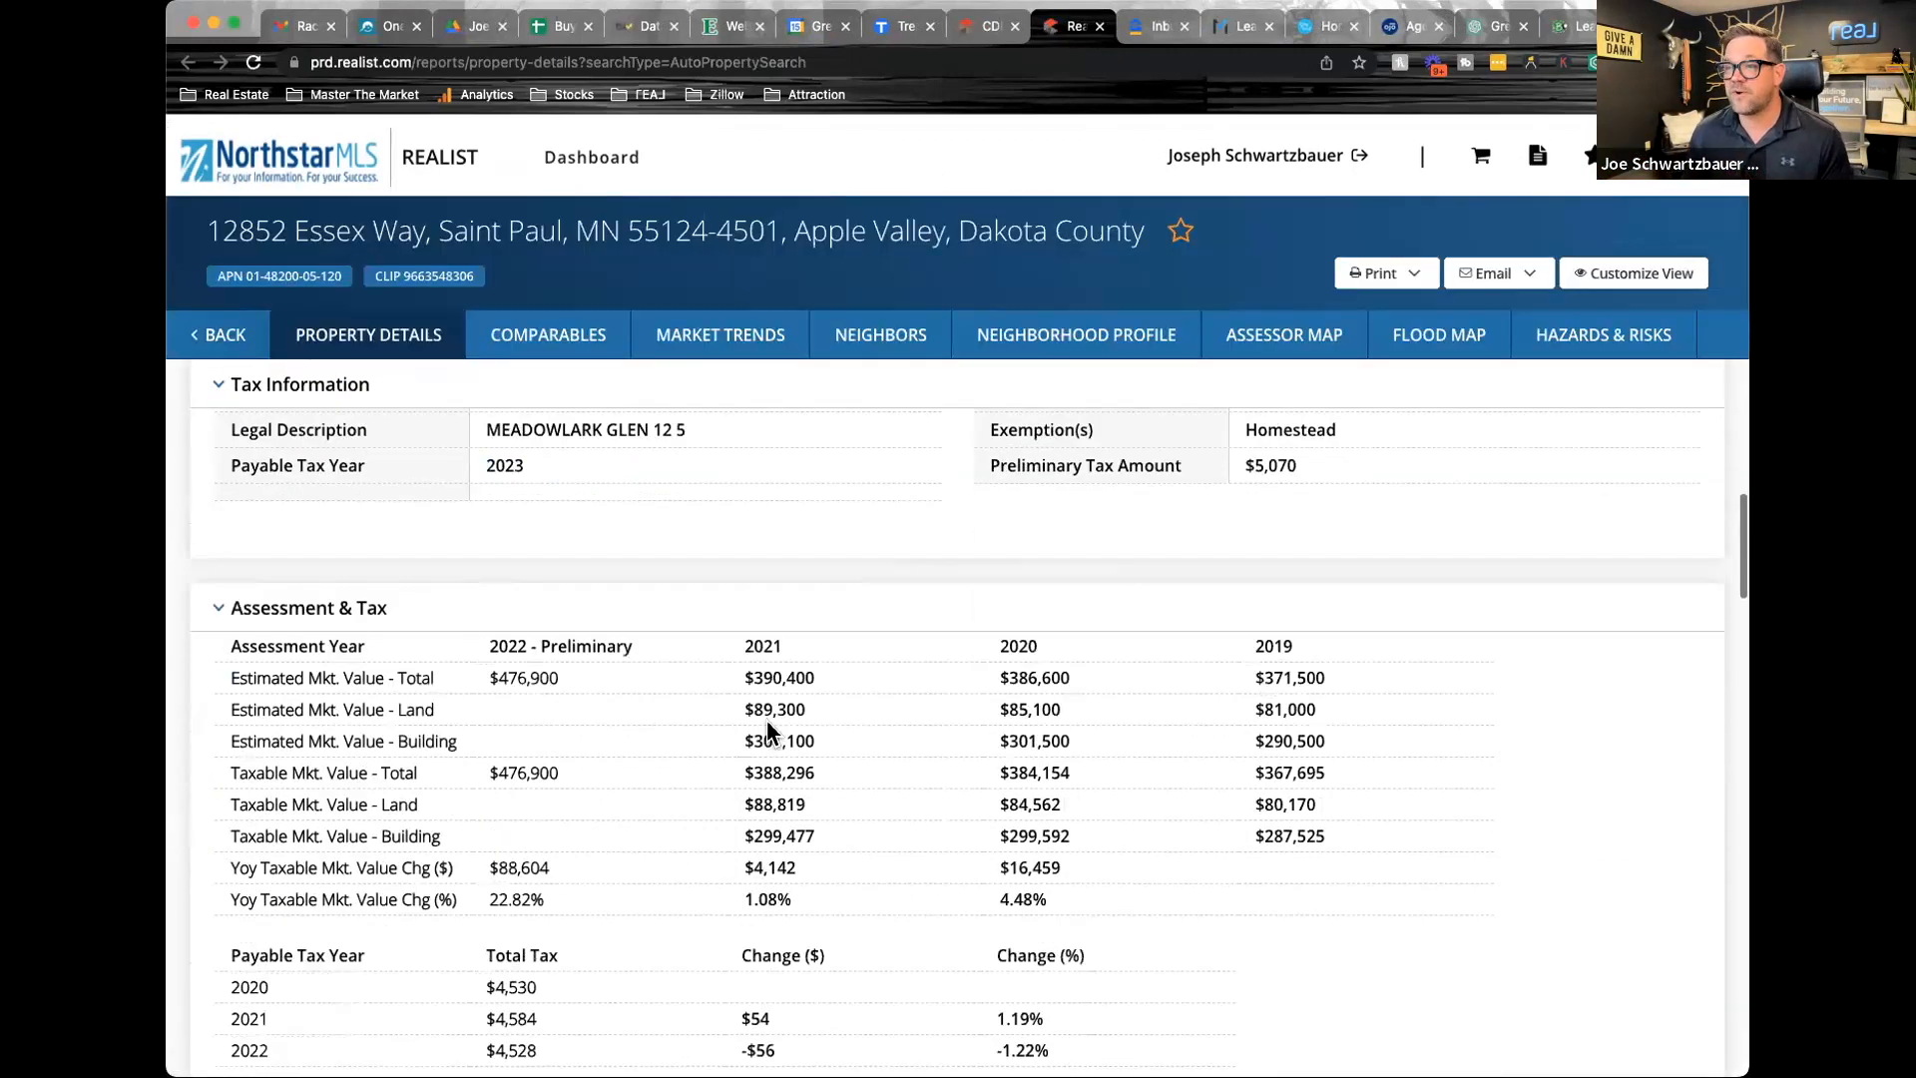
{"action": "scroll", "coordinate": [767, 722], "scroll_direction": "down", "scroll_amount": 10}
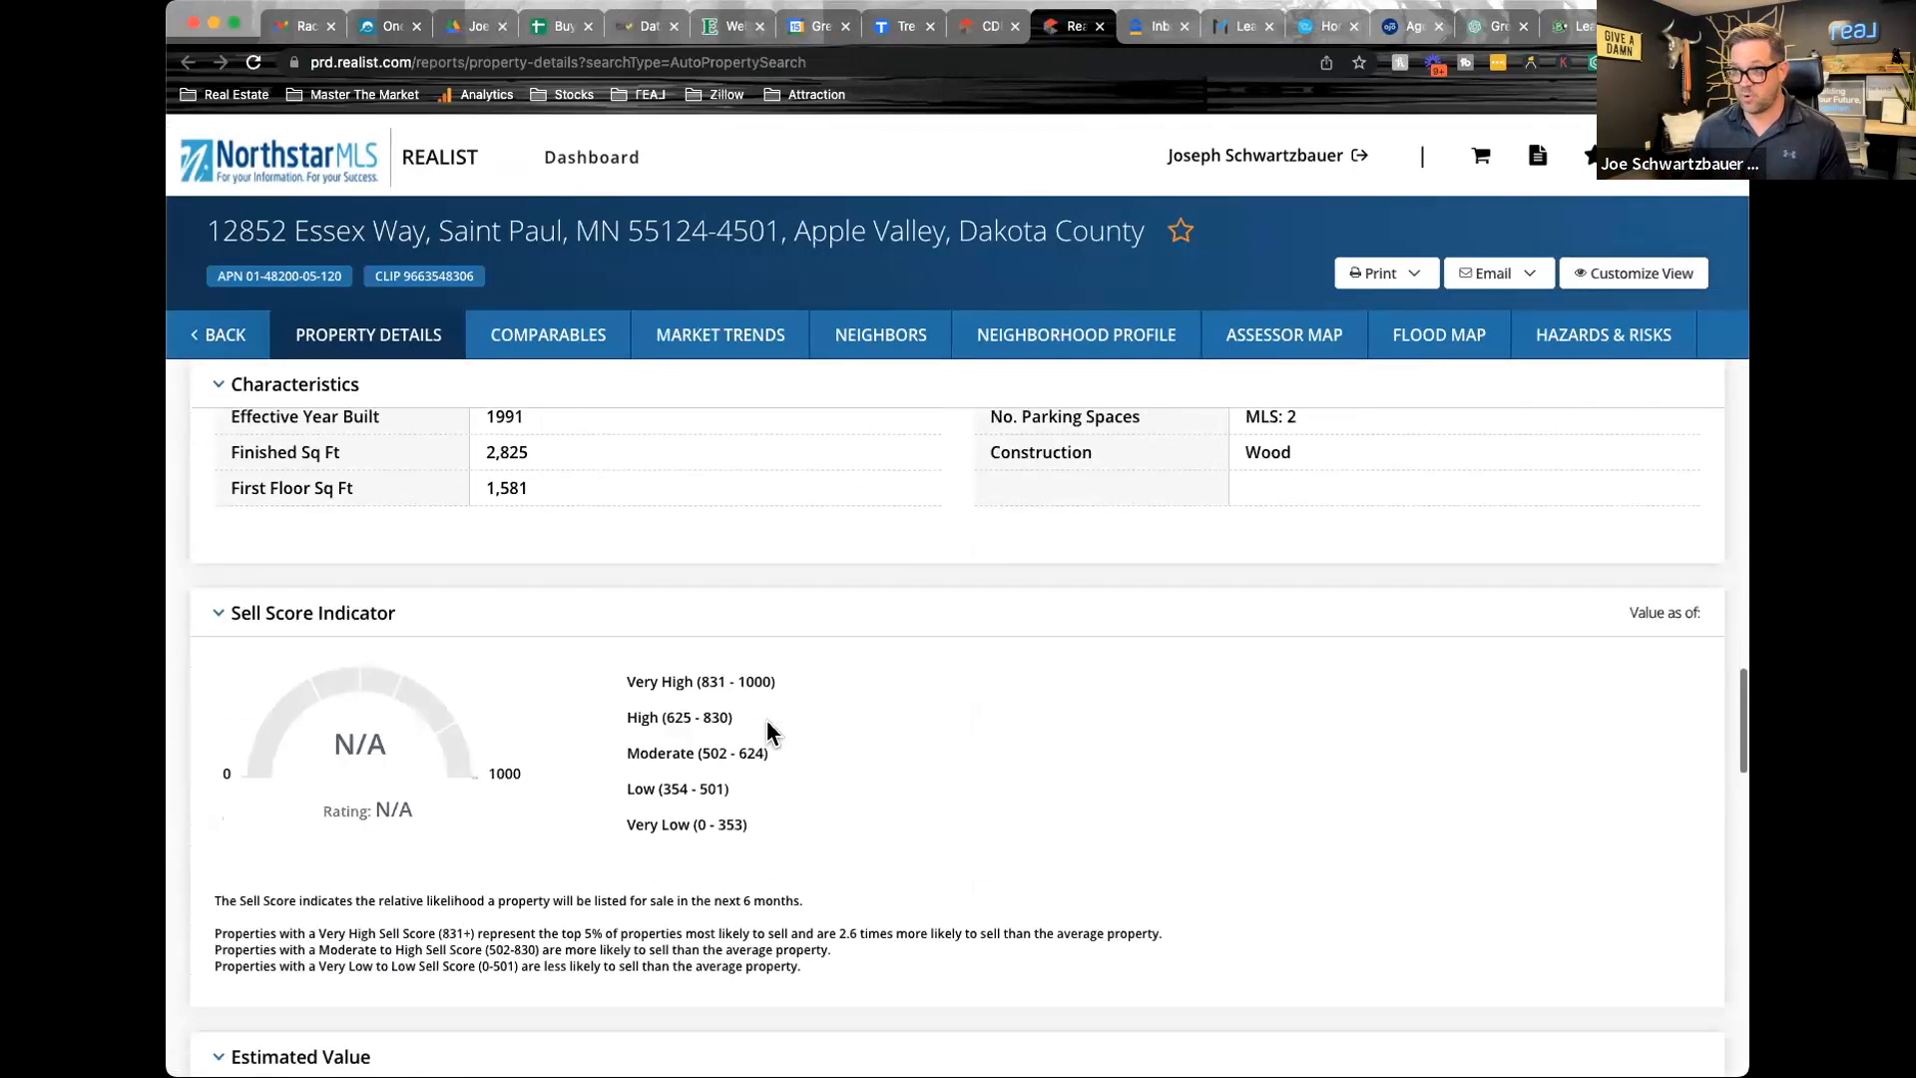
{"action": "scroll", "coordinate": [768, 731], "scroll_direction": "down", "scroll_amount": 3}
{"action": "scroll", "coordinate": [767, 731], "scroll_direction": "up", "scroll_amount": 10}
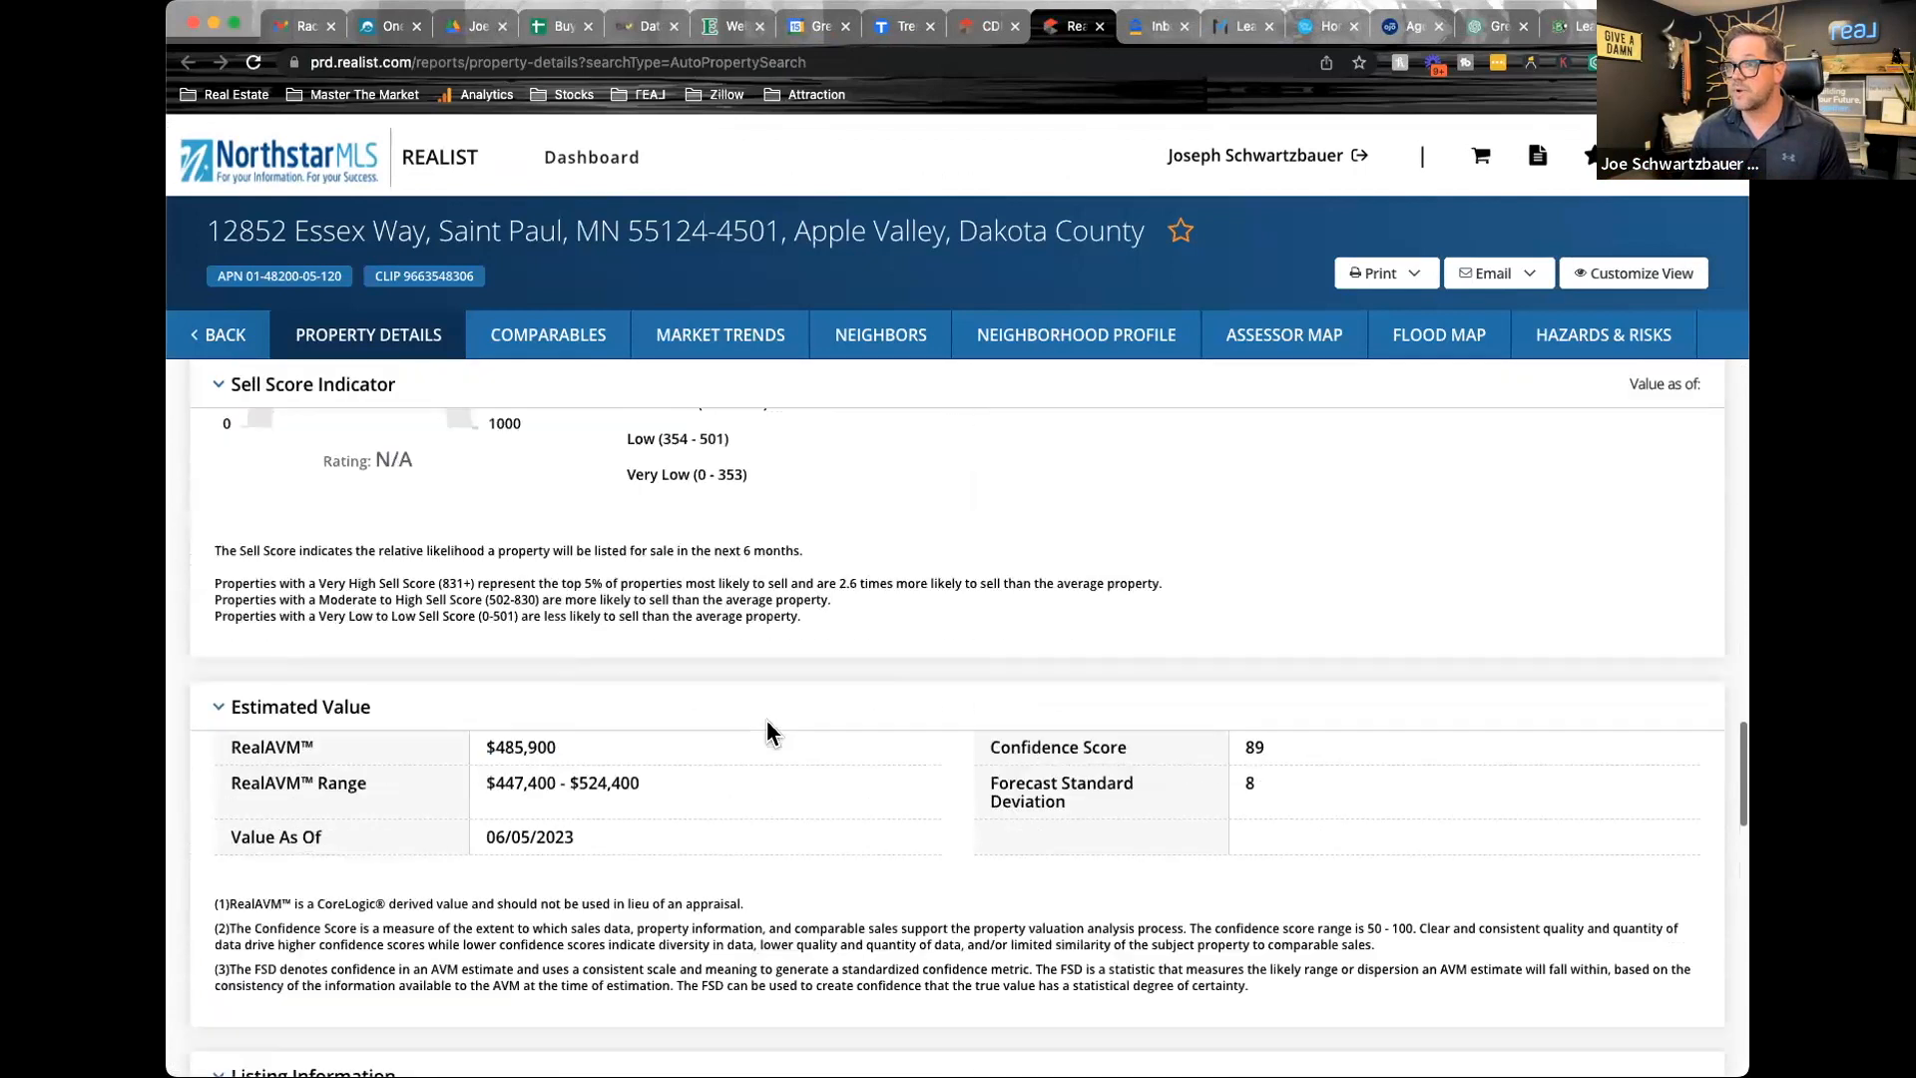
{"action": "scroll", "coordinate": [767, 731], "scroll_direction": "down", "scroll_amount": 5}
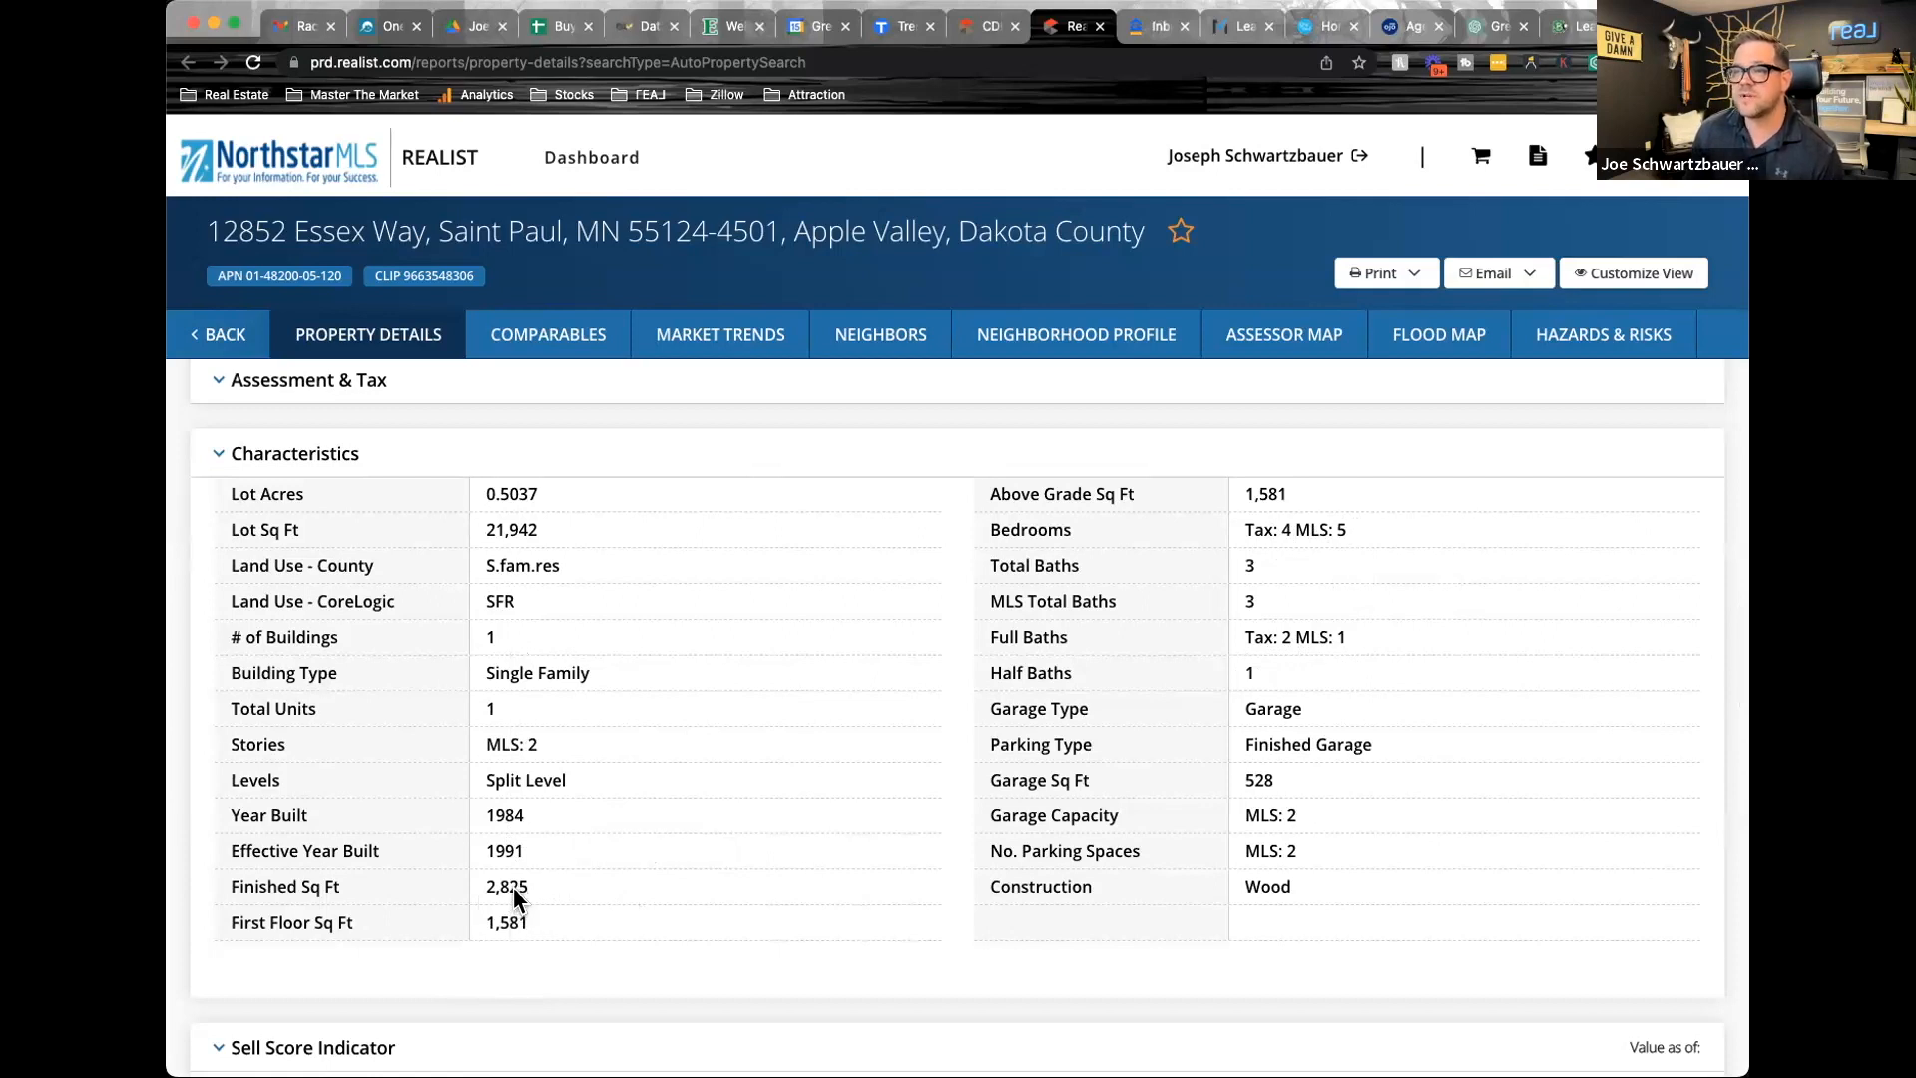
{"action": "mouse_move", "coordinate": [513, 888]}
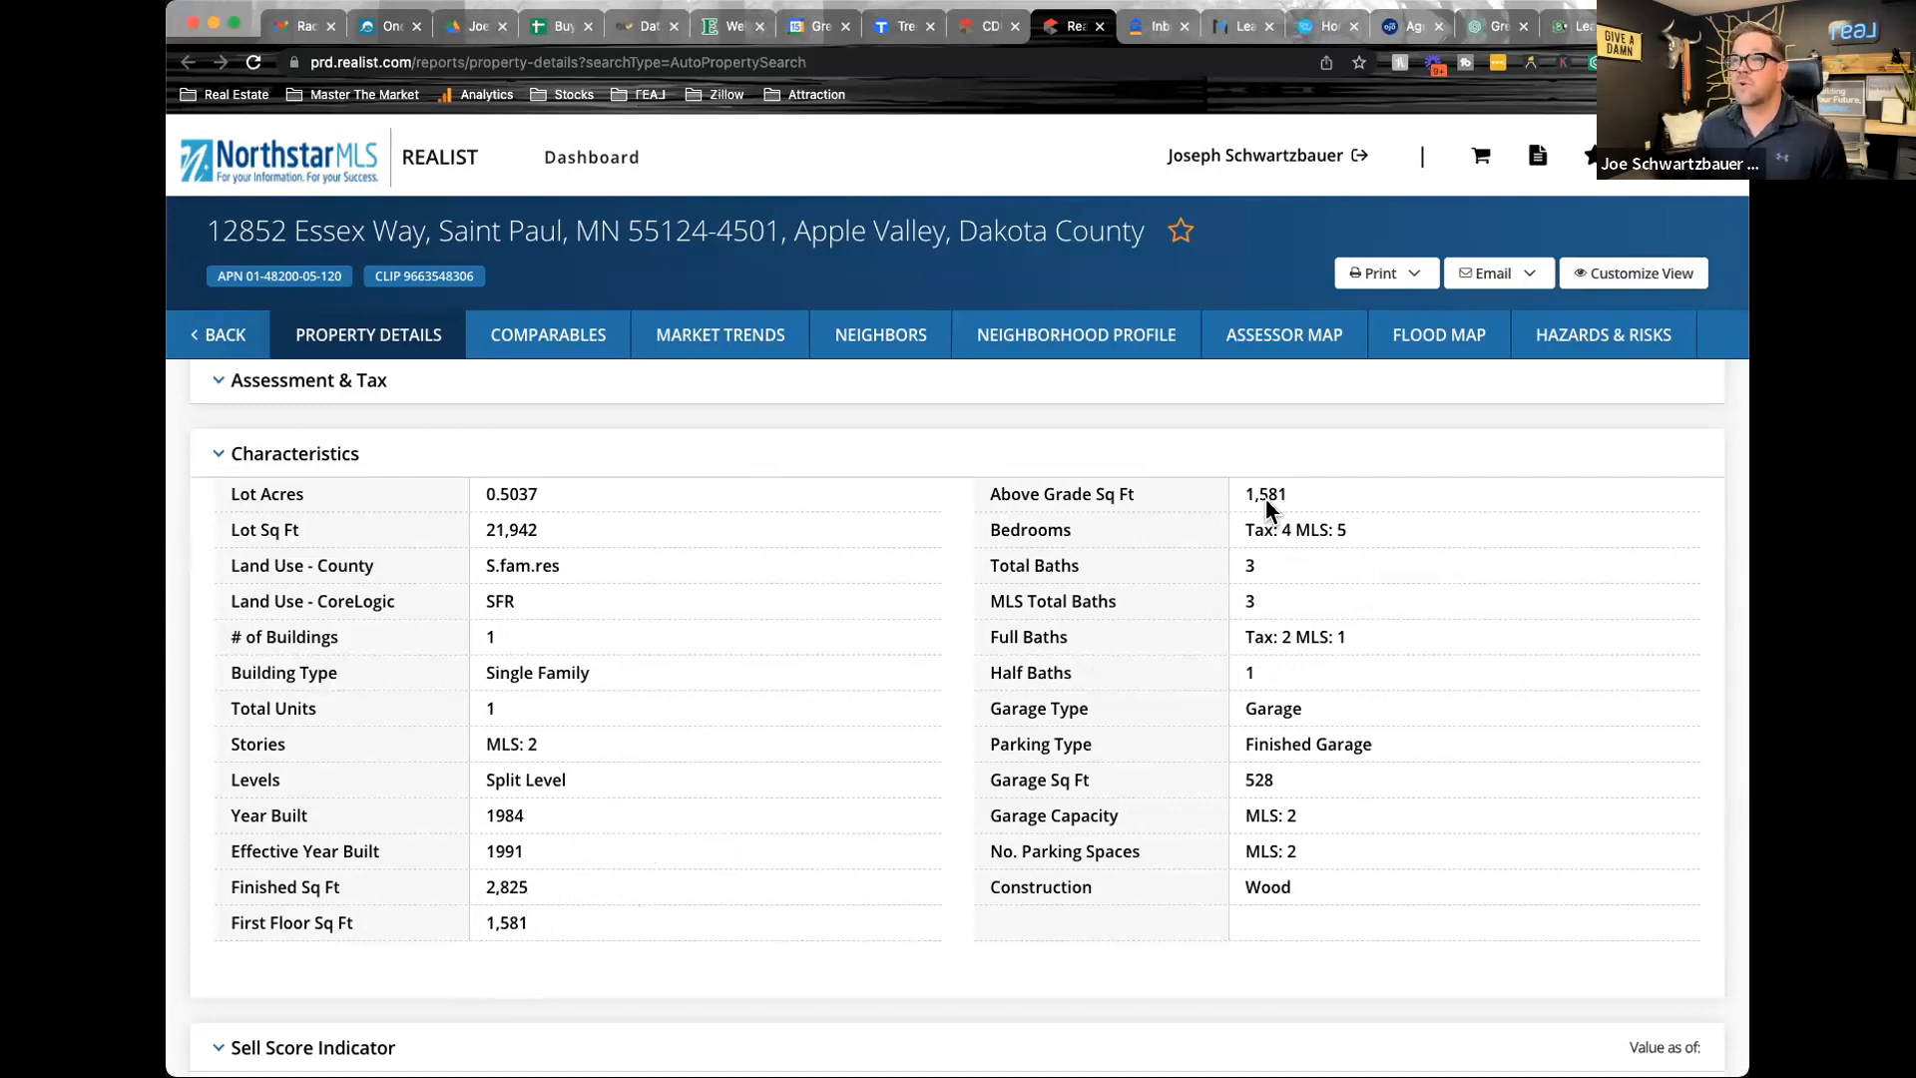
Return to the subject property's MLS listing and copy its list number
{"action": "left_click", "coordinate": [967, 30]}
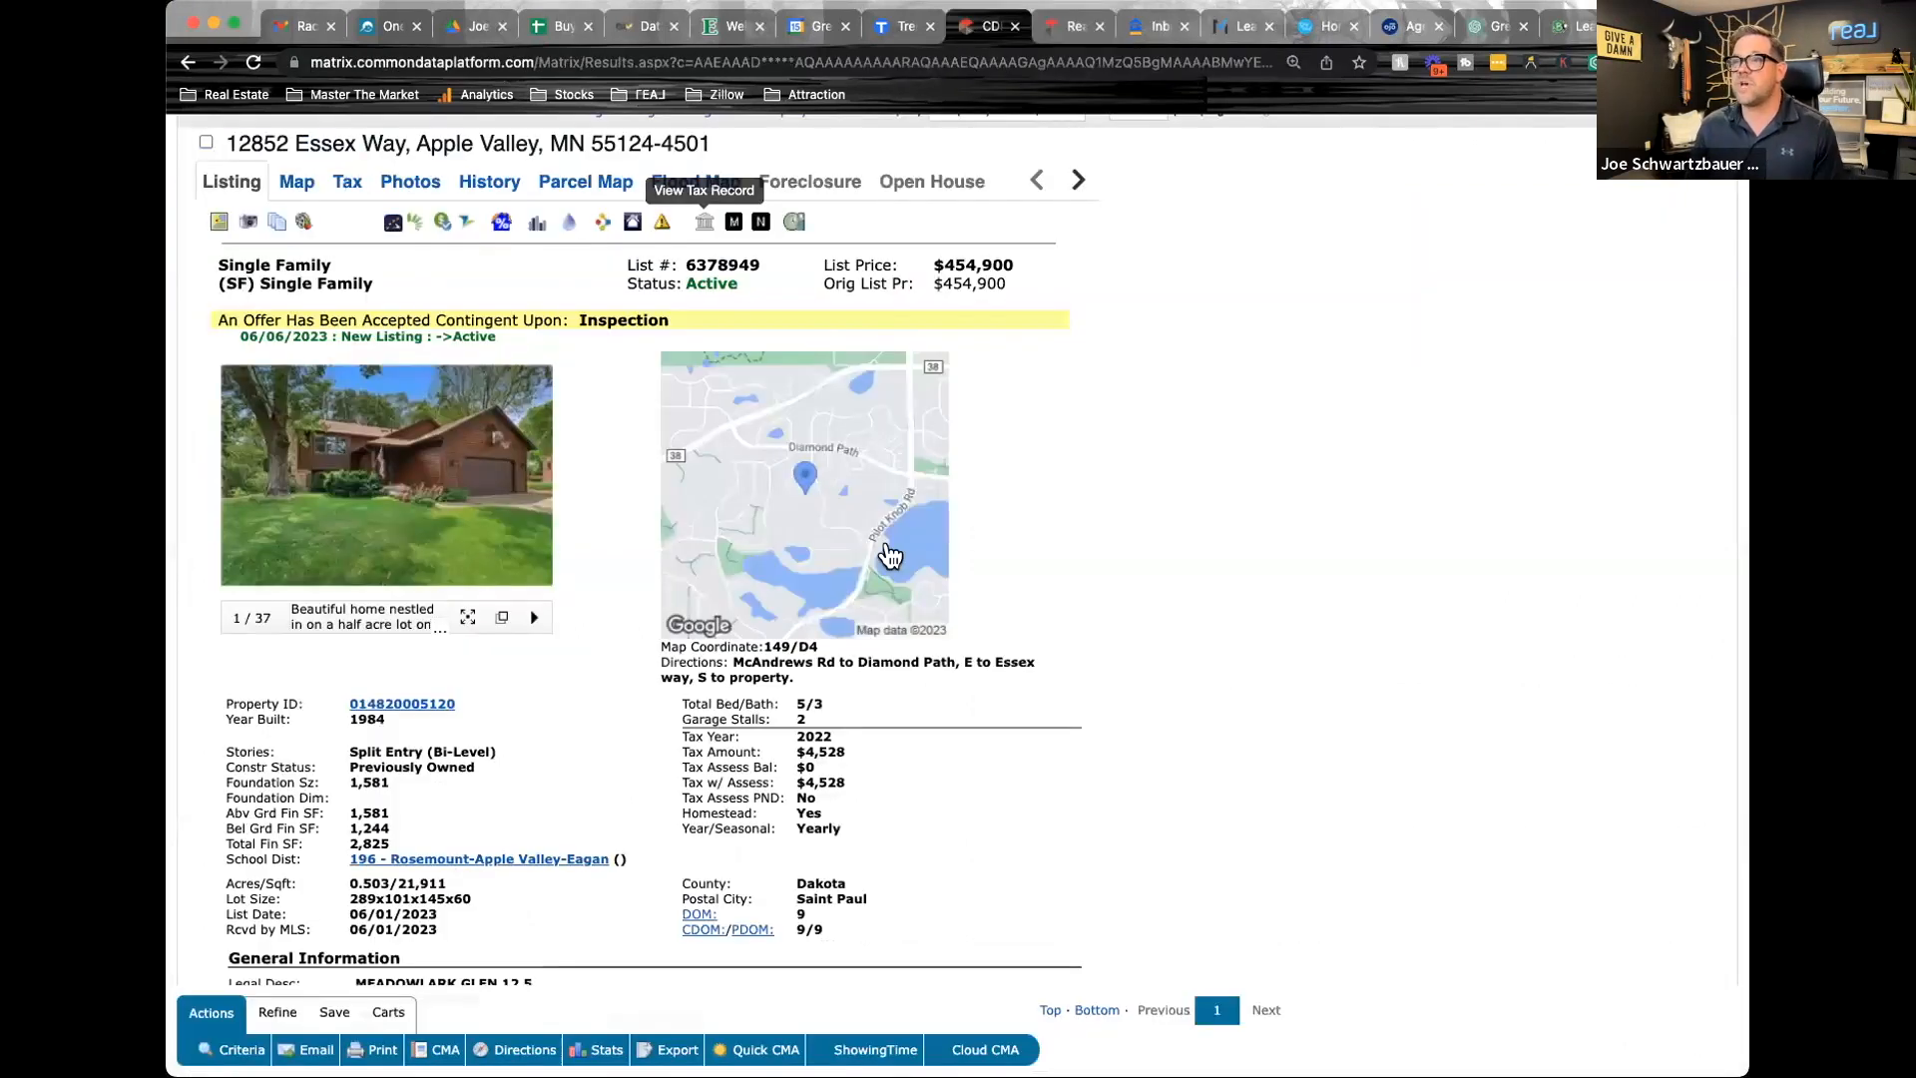
{"action": "double_click", "coordinate": [737, 264]}
{"action": "key", "text": "super+c"}
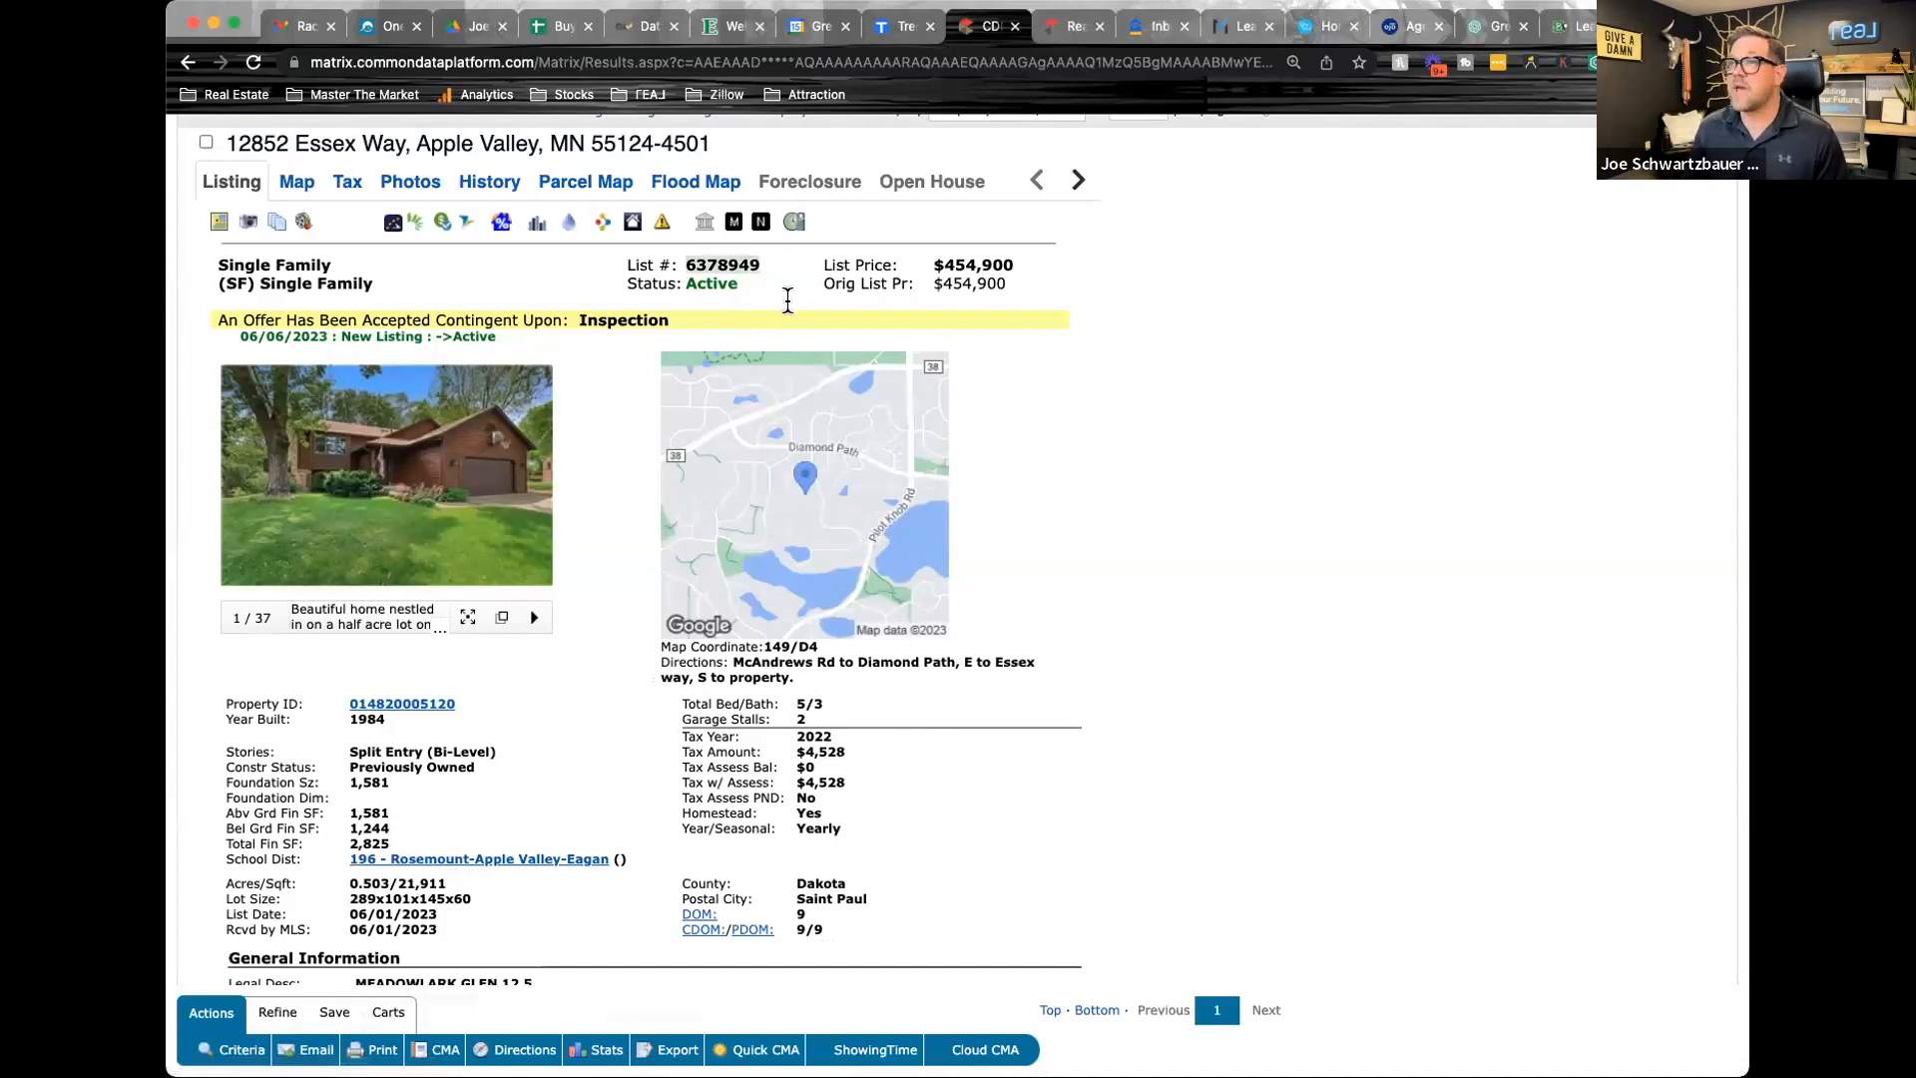
{"action": "scroll", "coordinate": [787, 300], "scroll_direction": "up", "scroll_amount": 3}
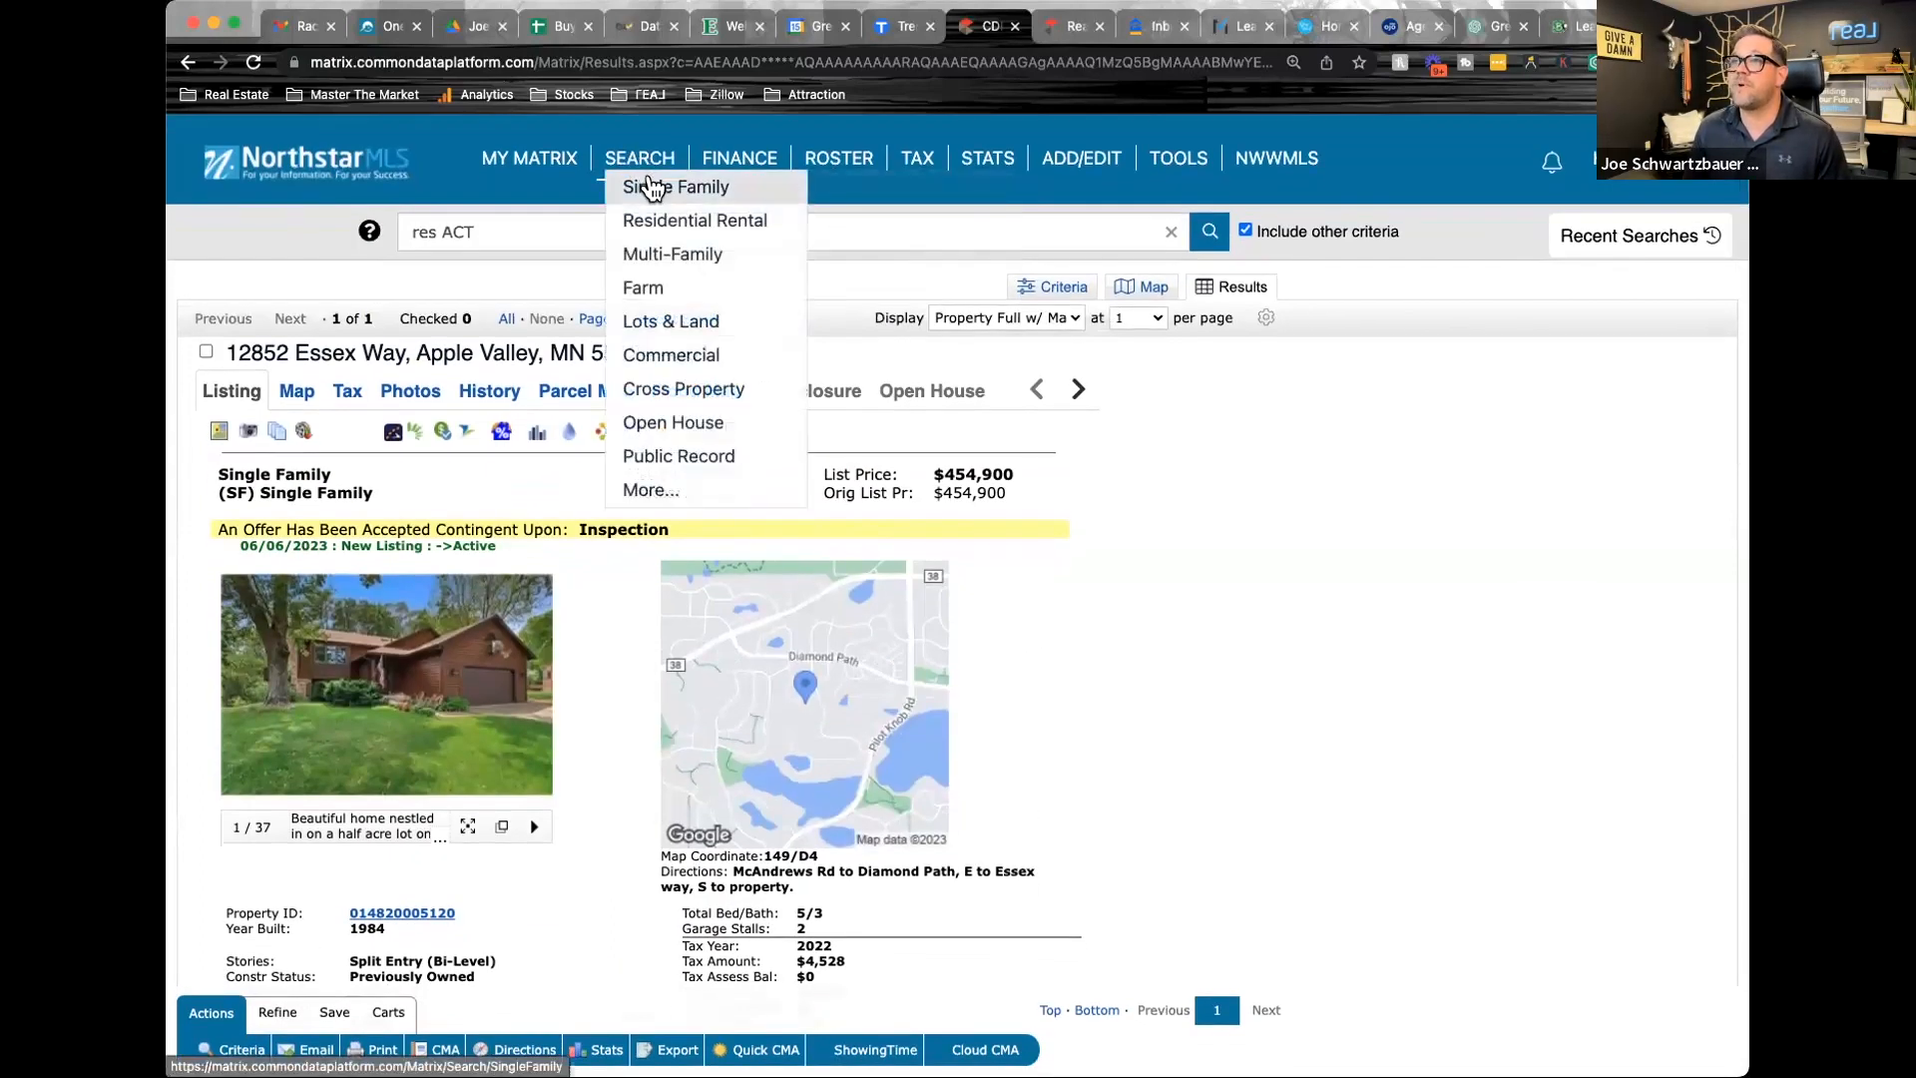
Open a new single-family search in a separate tab and center its radius search on listing 6378949
{"action": "right_click", "coordinate": [650, 182]}
{"action": "left_click", "coordinate": [905, 97]}
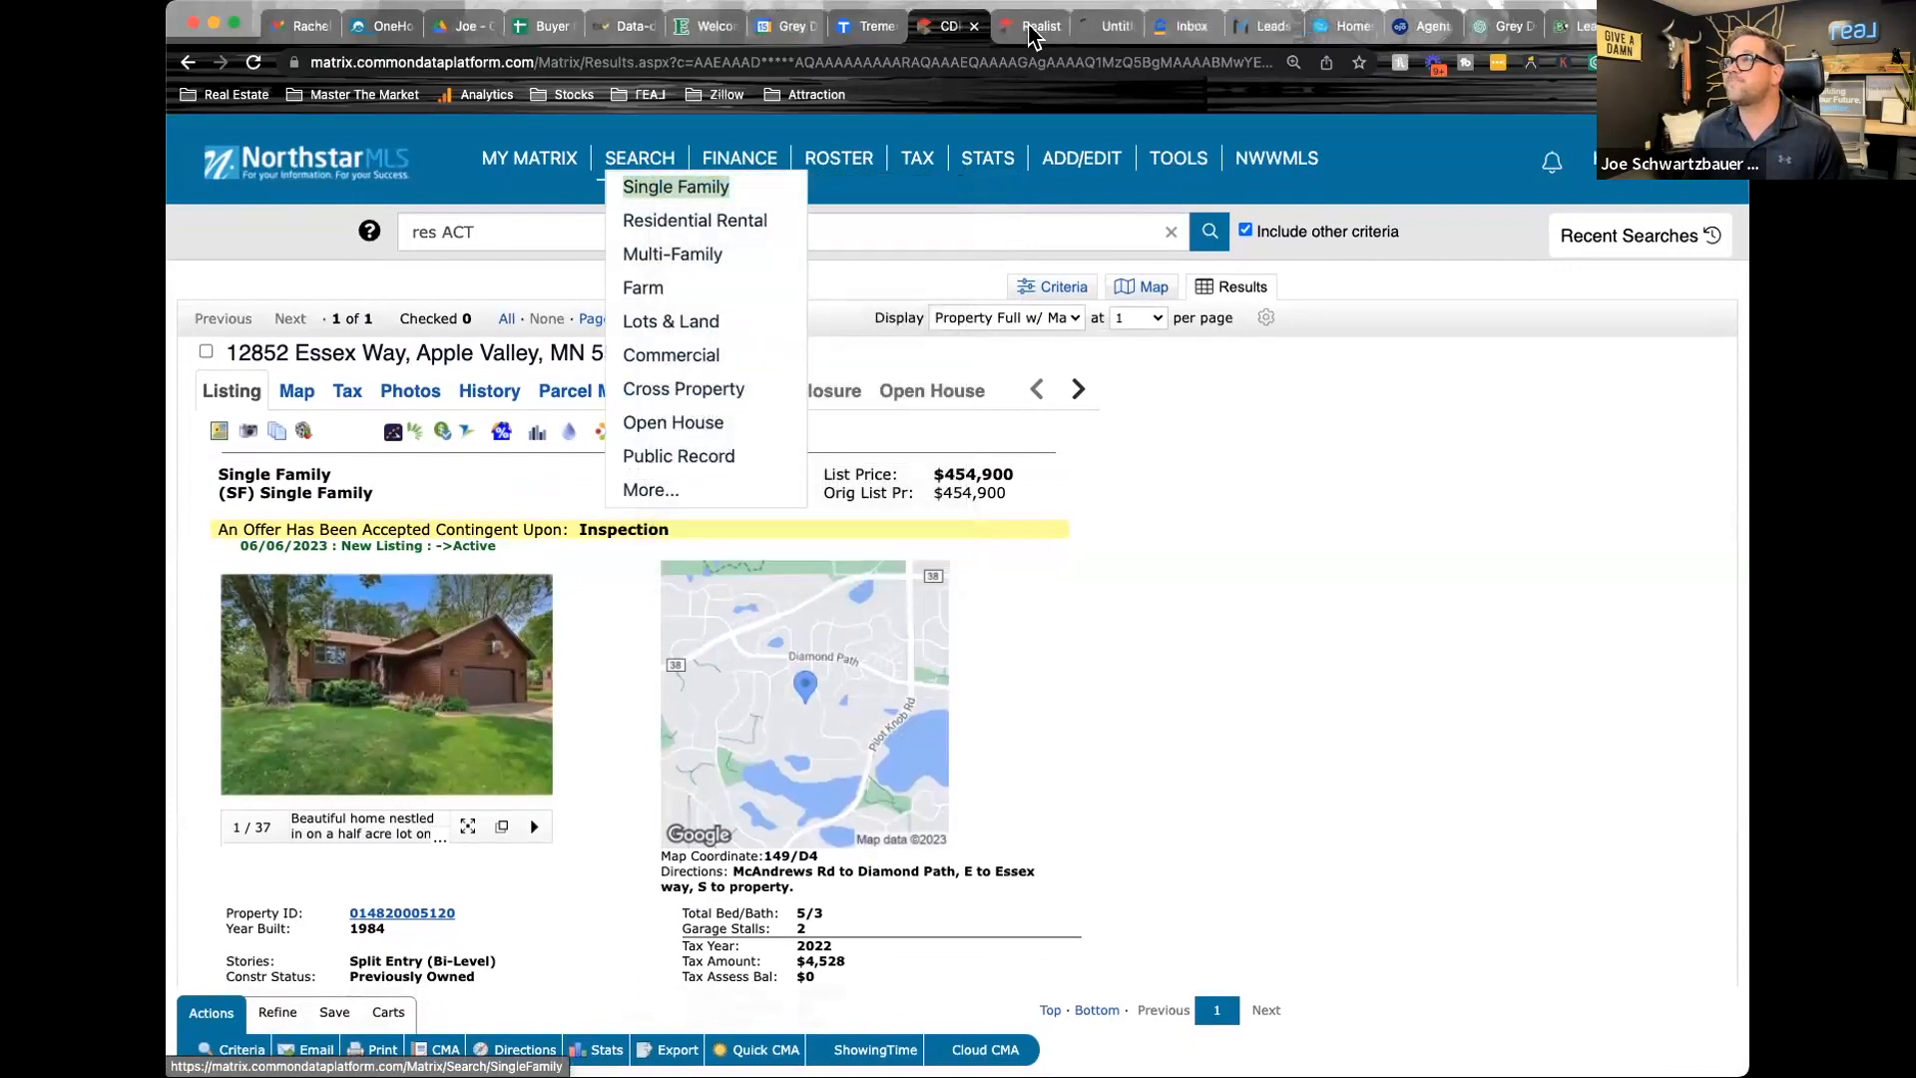
{"action": "left_click", "coordinate": [1111, 35]}
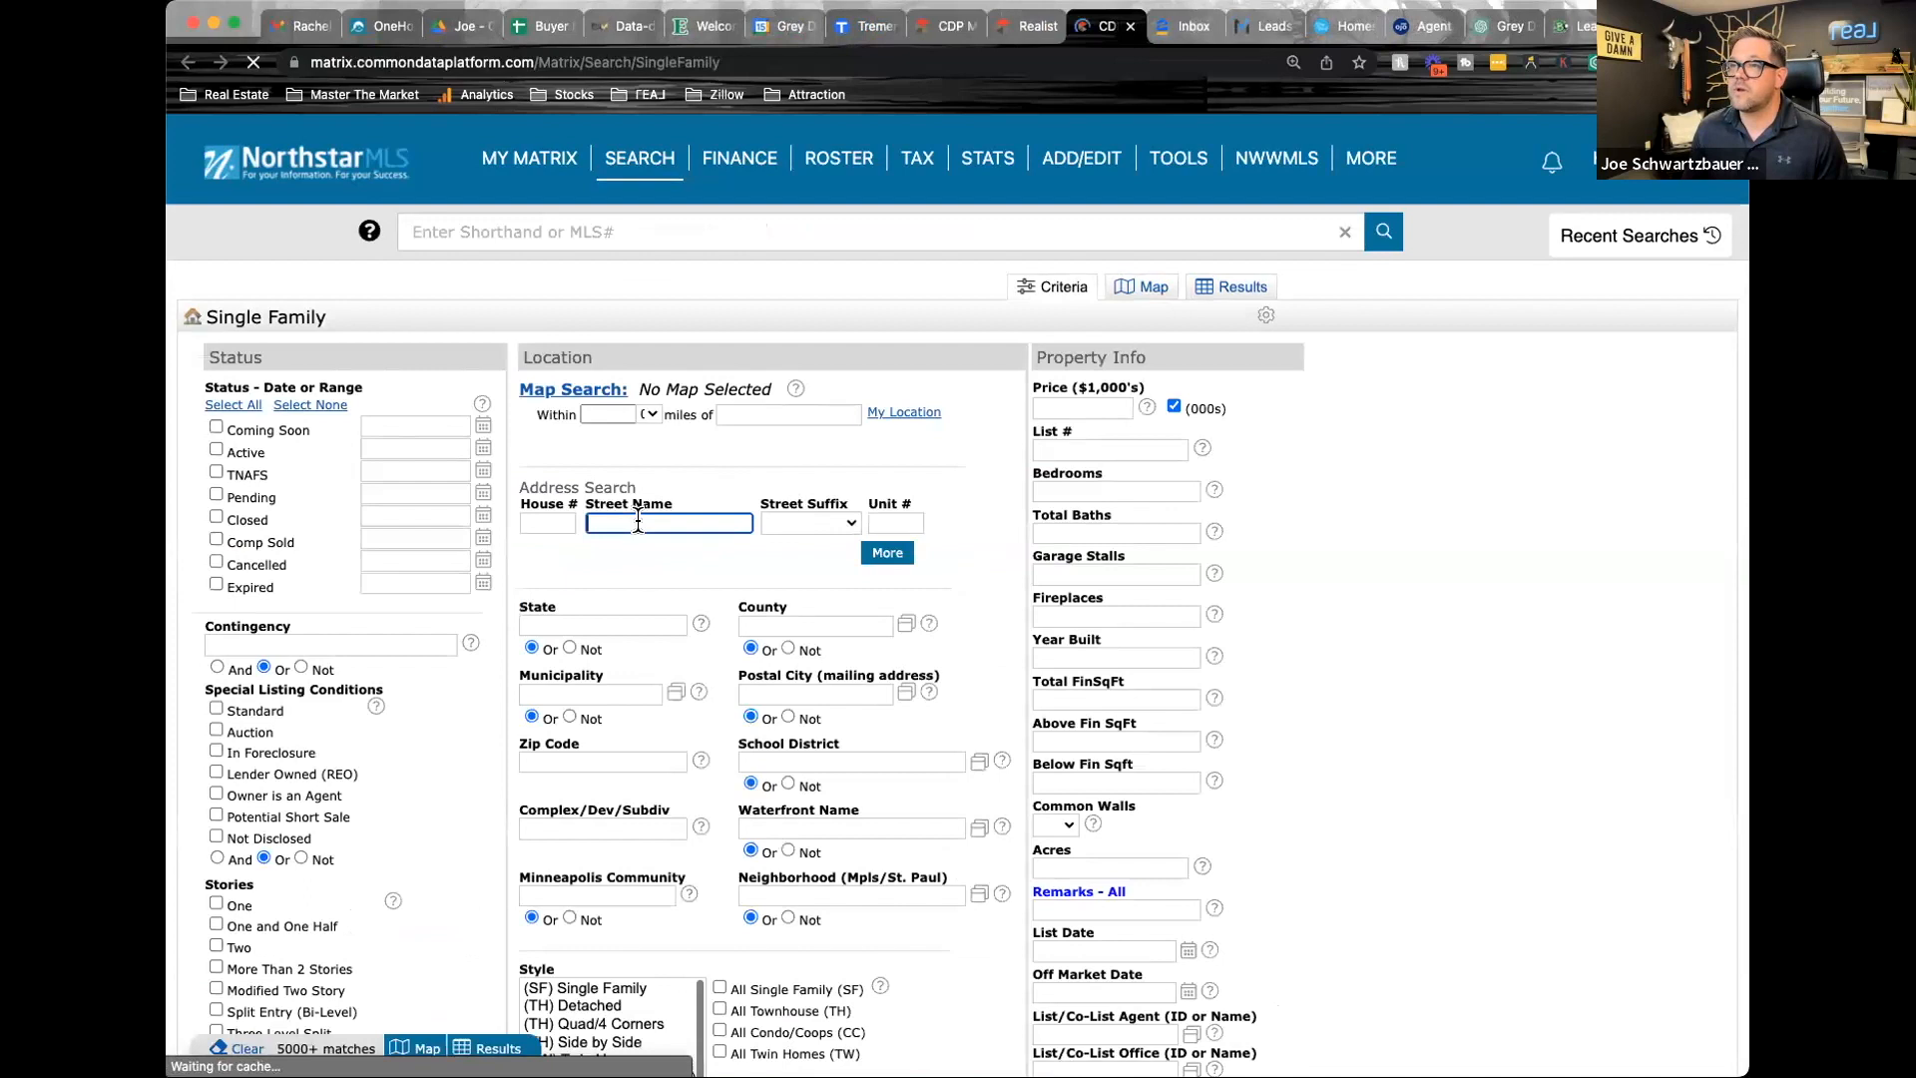
{"action": "left_click", "coordinate": [745, 414]}
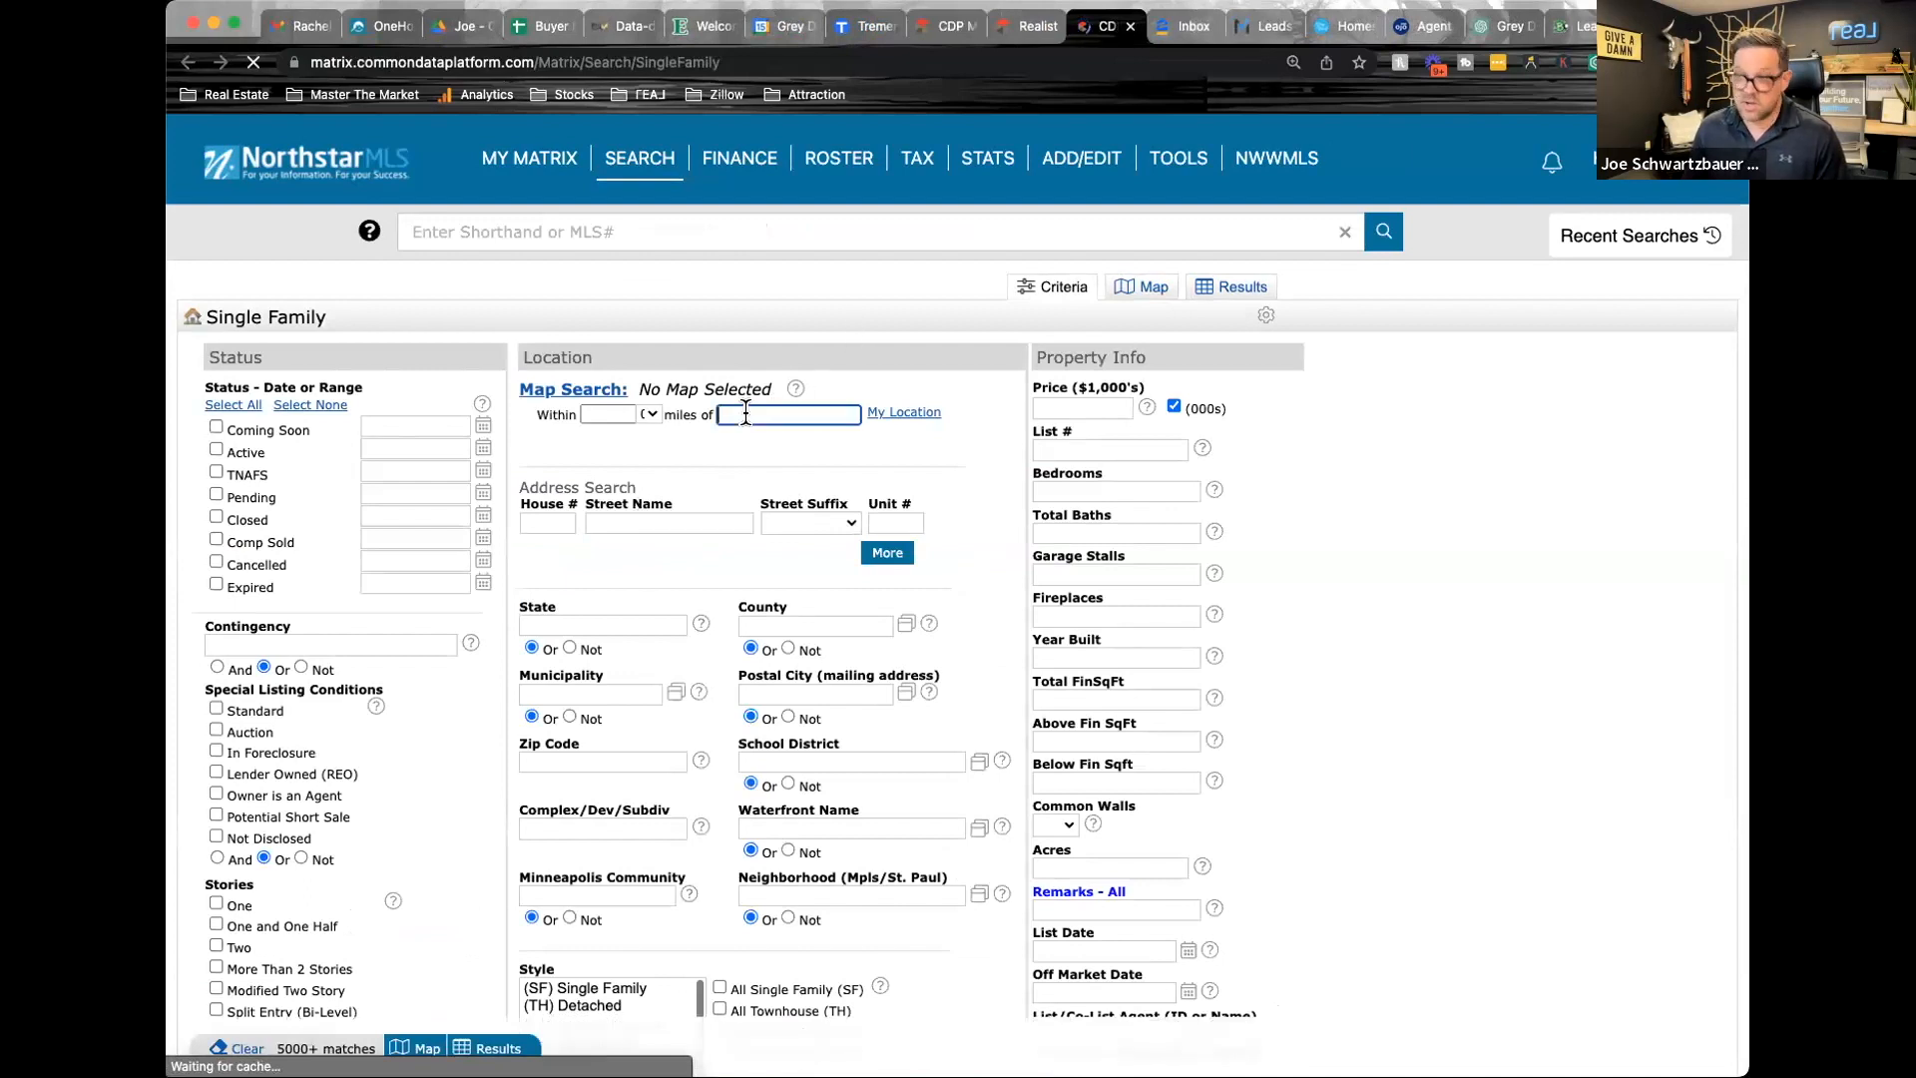
{"action": "key", "text": "super+v"}
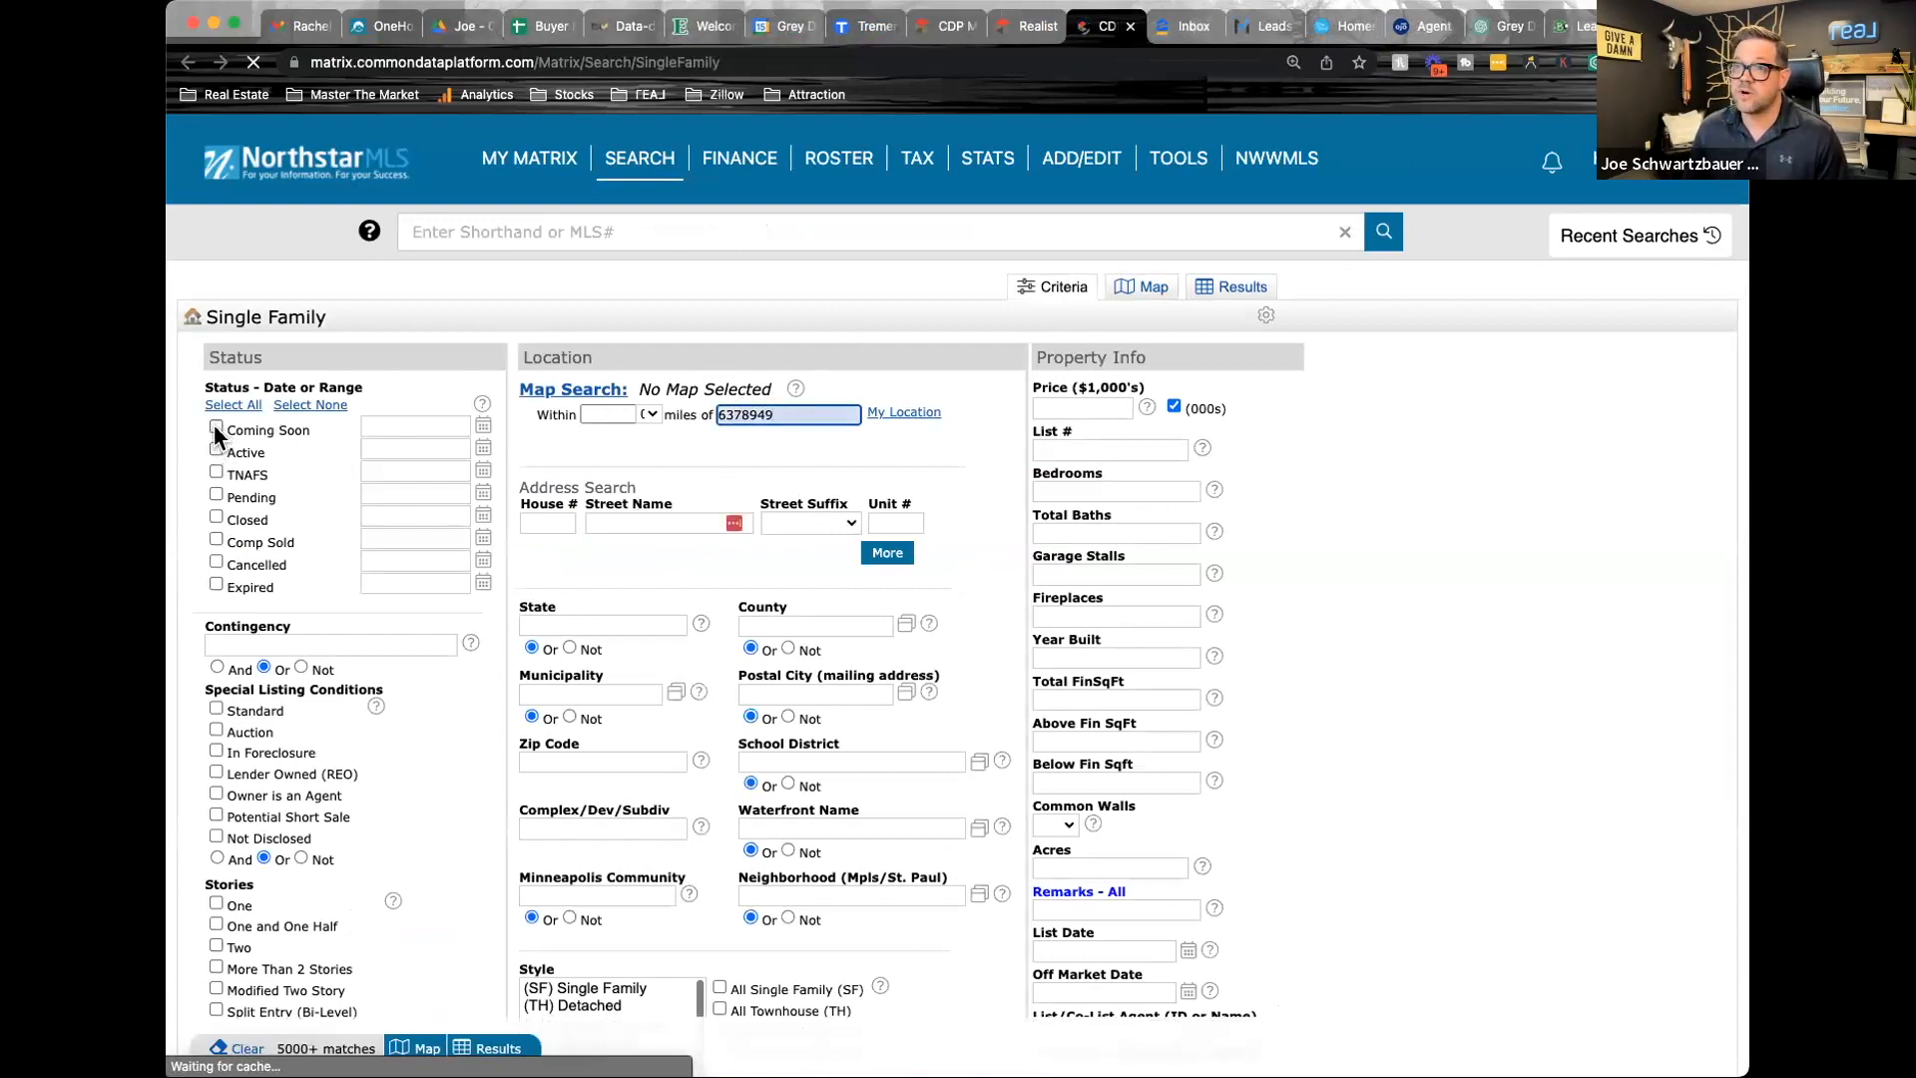
Include Active, TNAFS, Pending, Closed, Cancelled and Expired listings in the search statuses, keeping the 0-180 day ranges
{"action": "left_click", "coordinate": [215, 446]}
{"action": "left_click", "coordinate": [216, 471]}
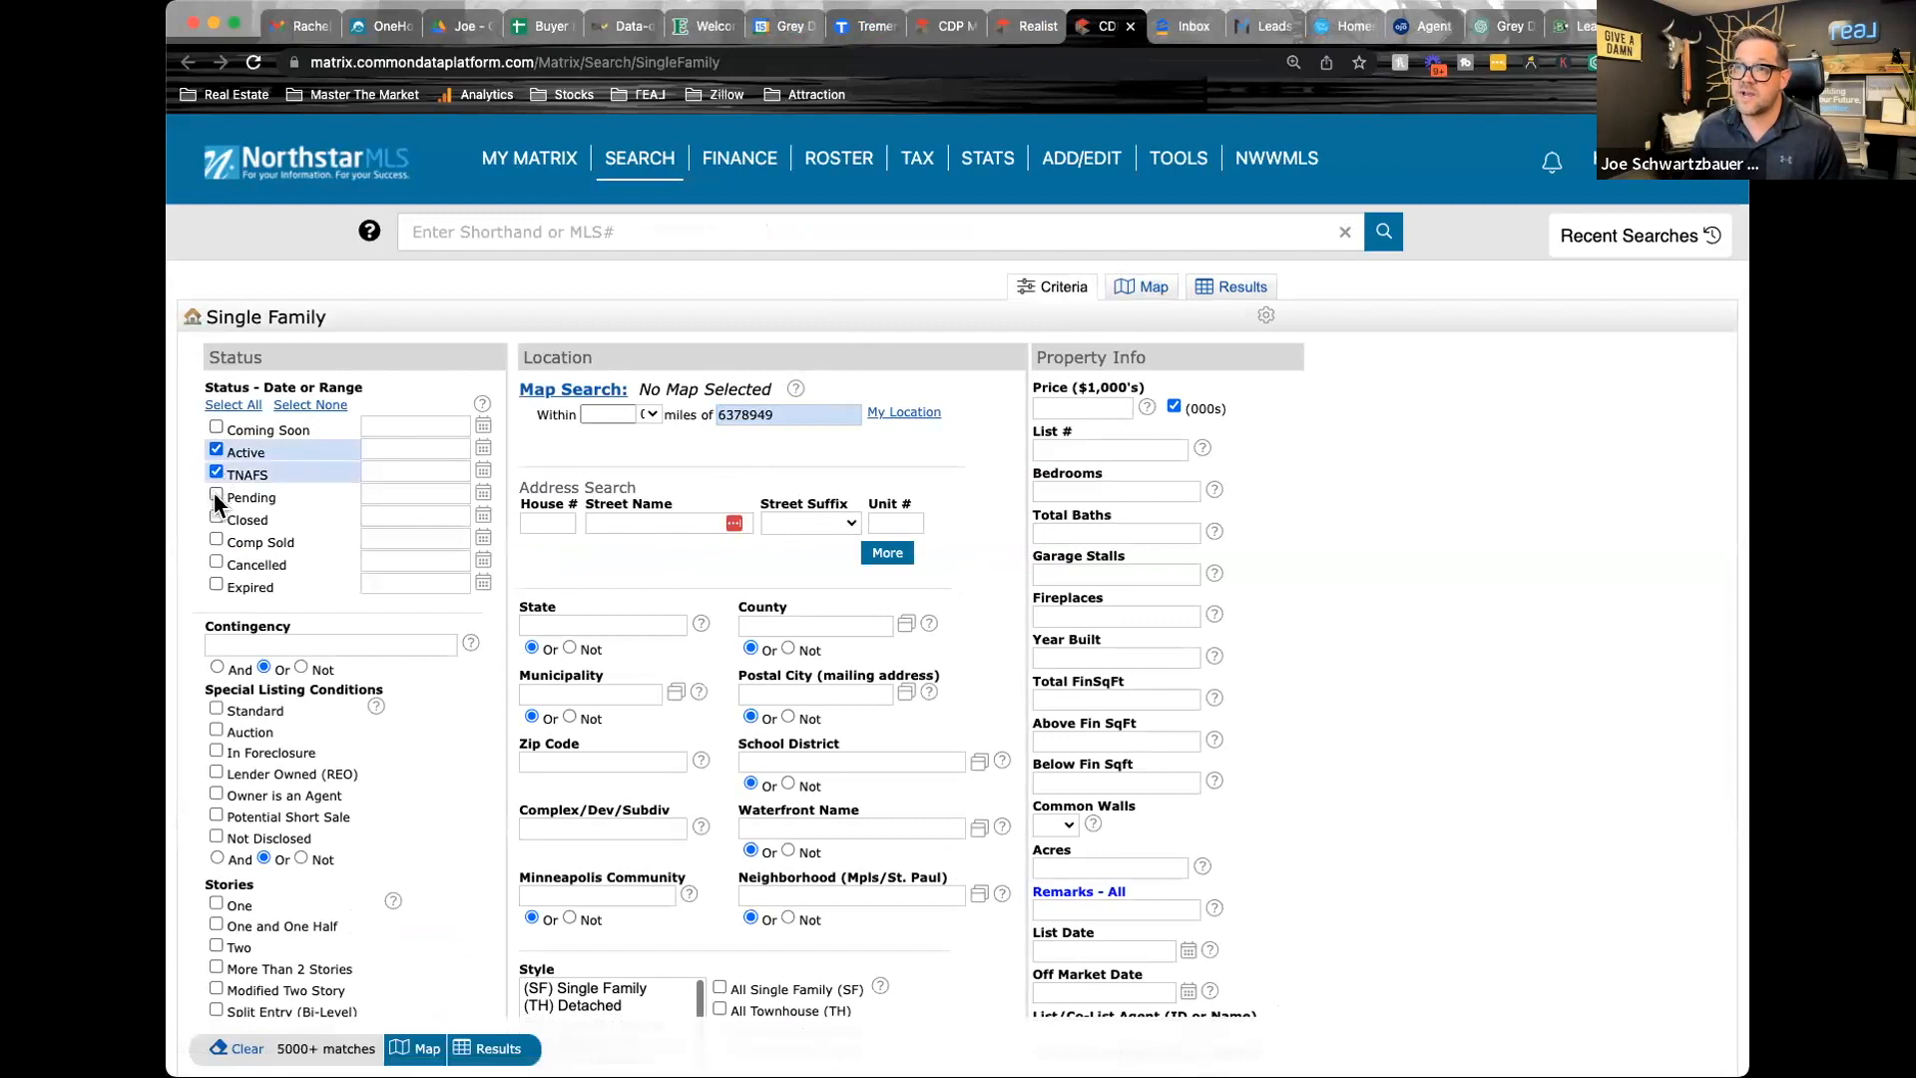
{"action": "left_click", "coordinate": [216, 494]}
{"action": "left_click", "coordinate": [215, 515]}
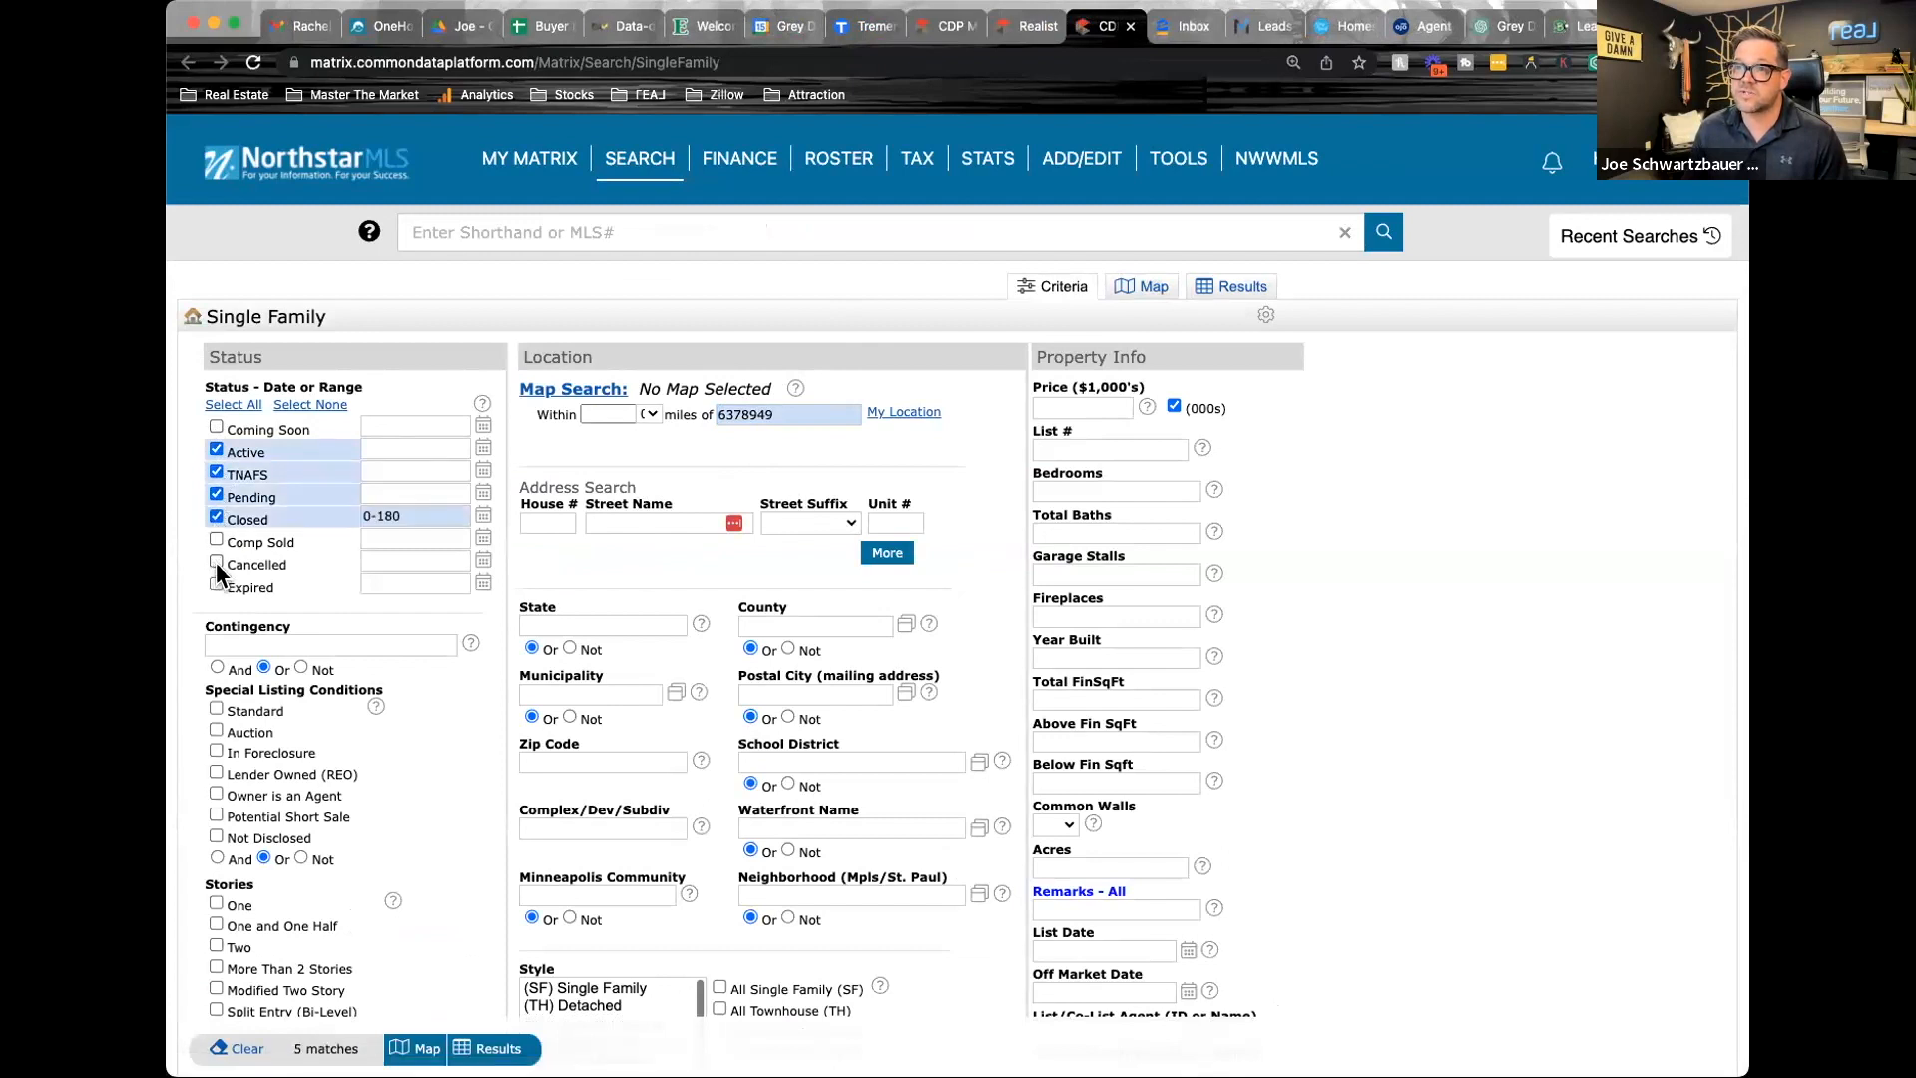
{"action": "left_click", "coordinate": [215, 562]}
{"action": "left_click", "coordinate": [216, 584]}
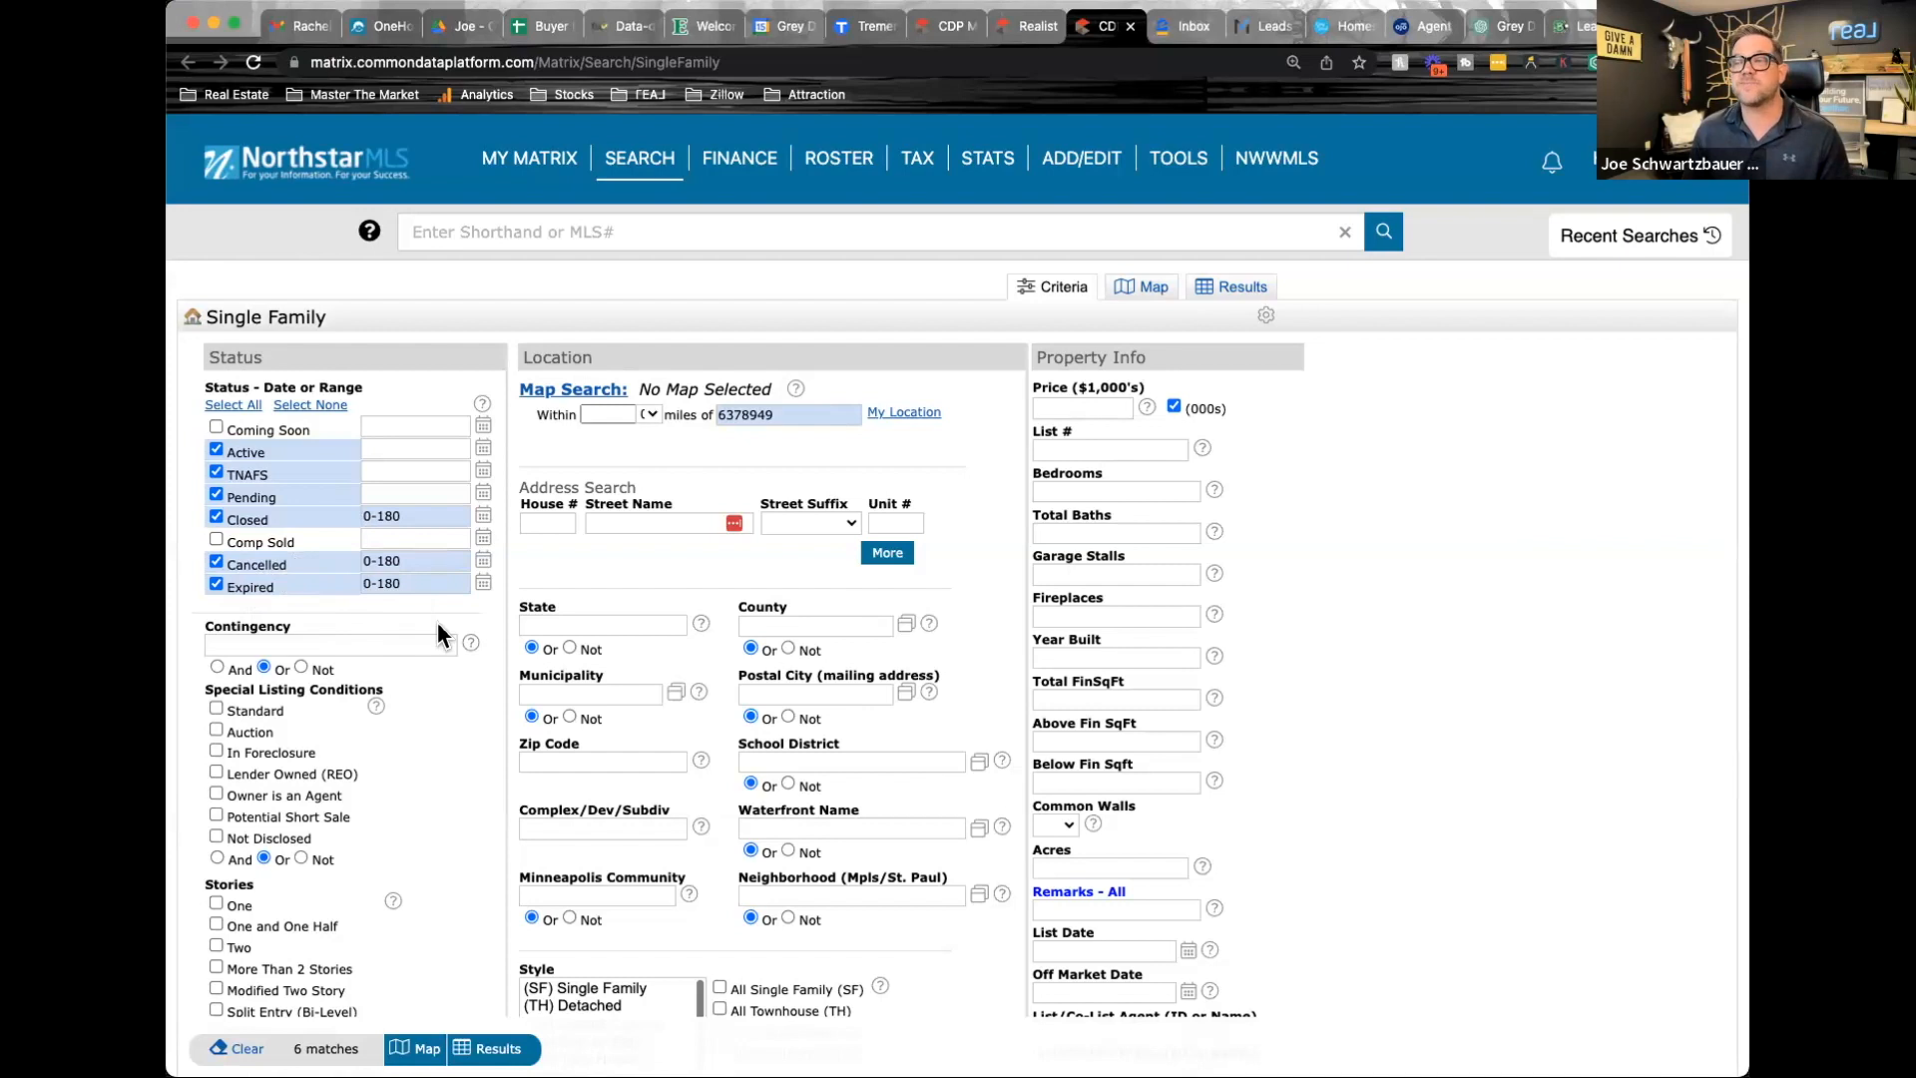
Limit the search to the All Single Family (SF) style and Split Entry (Bi-Level) stories
{"action": "scroll", "coordinate": [770, 638], "scroll_direction": "down", "scroll_amount": 3}
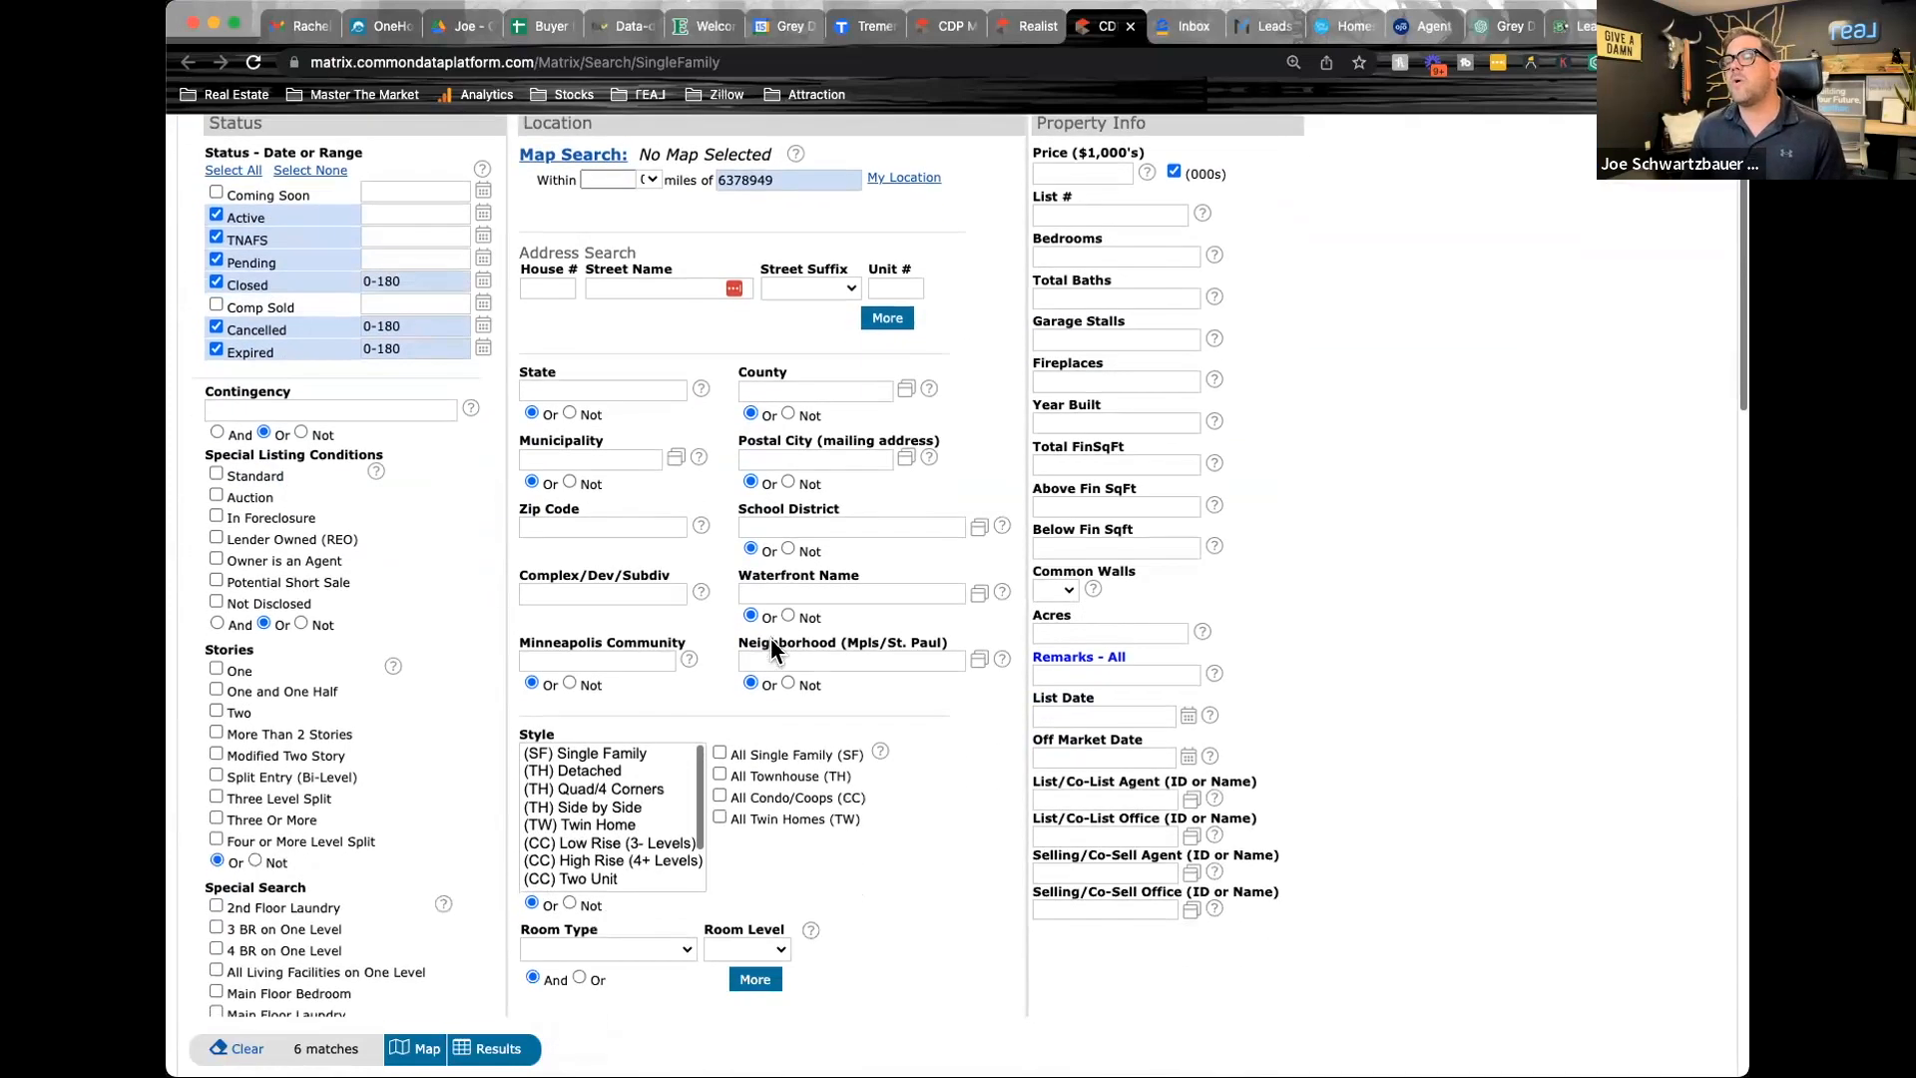
{"action": "scroll", "coordinate": [771, 641], "scroll_direction": "down", "scroll_amount": 1}
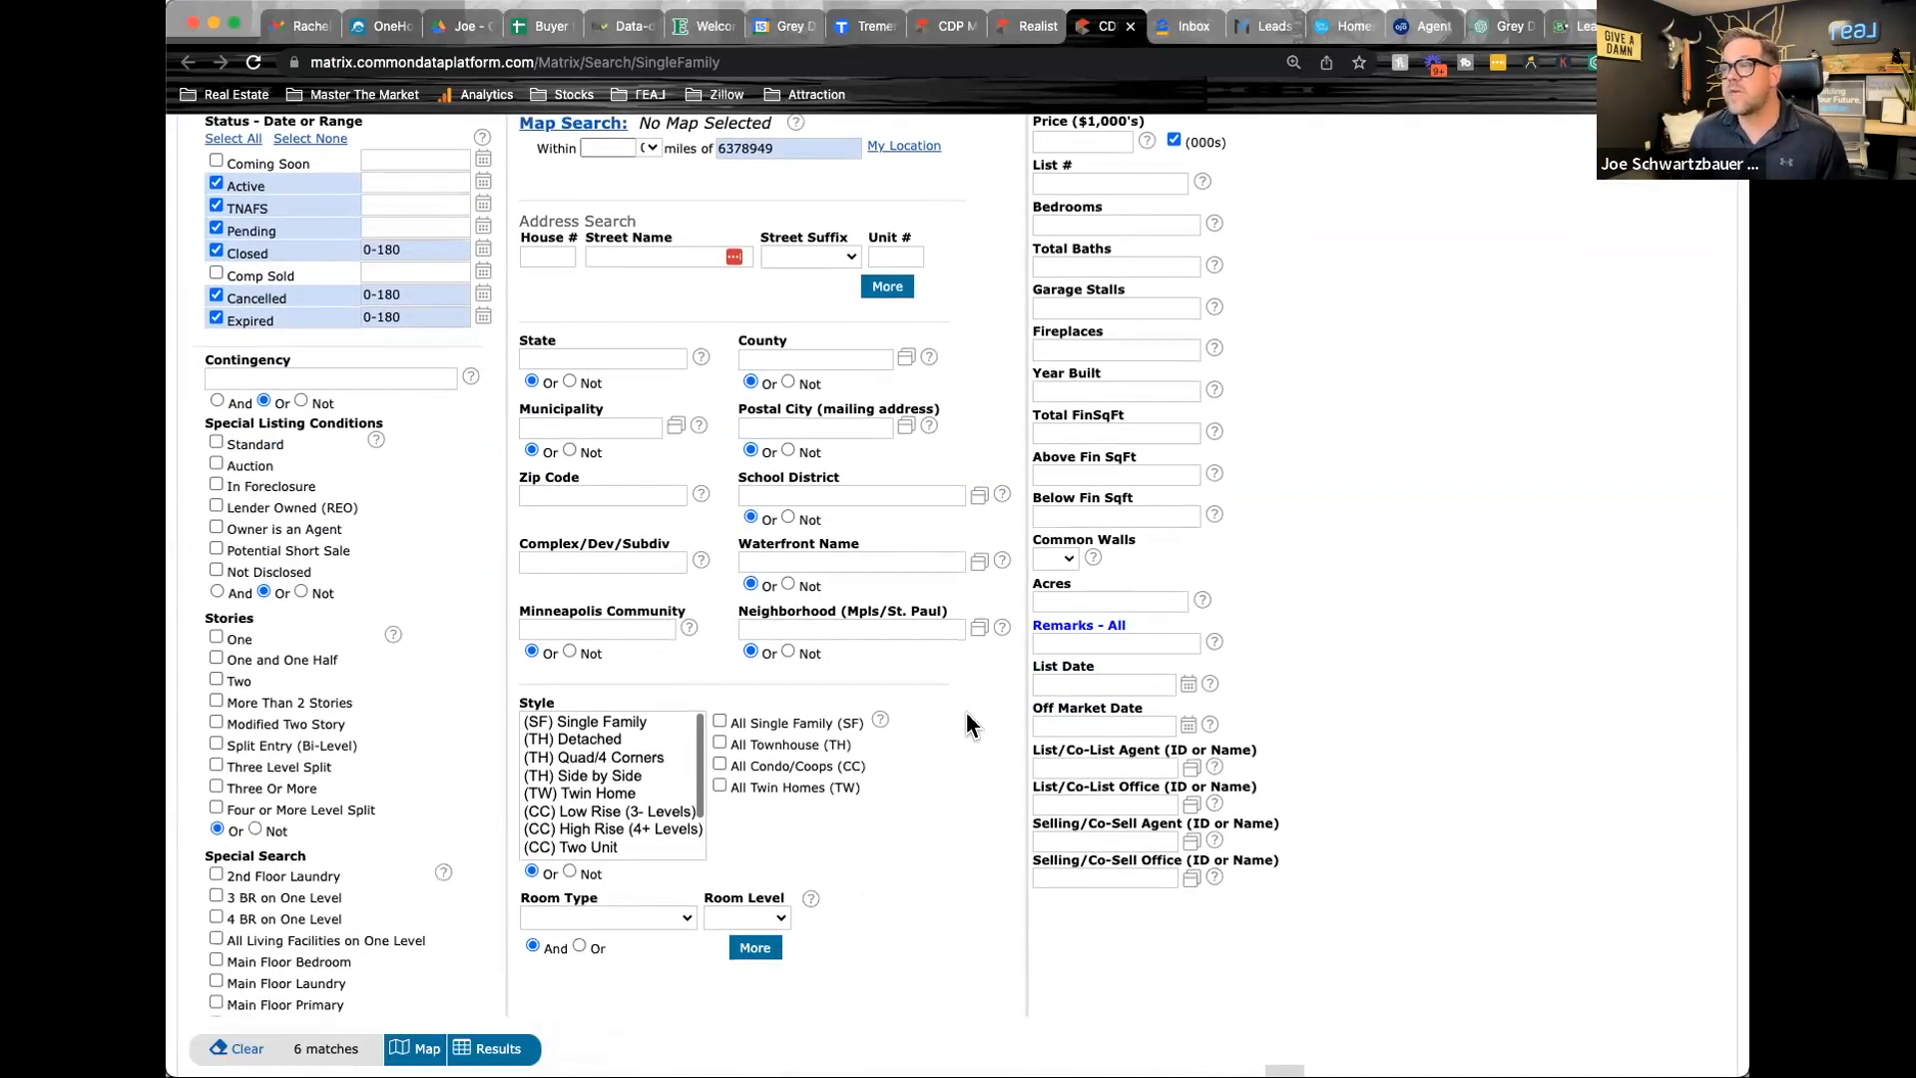
{"action": "left_click", "coordinate": [719, 721]}
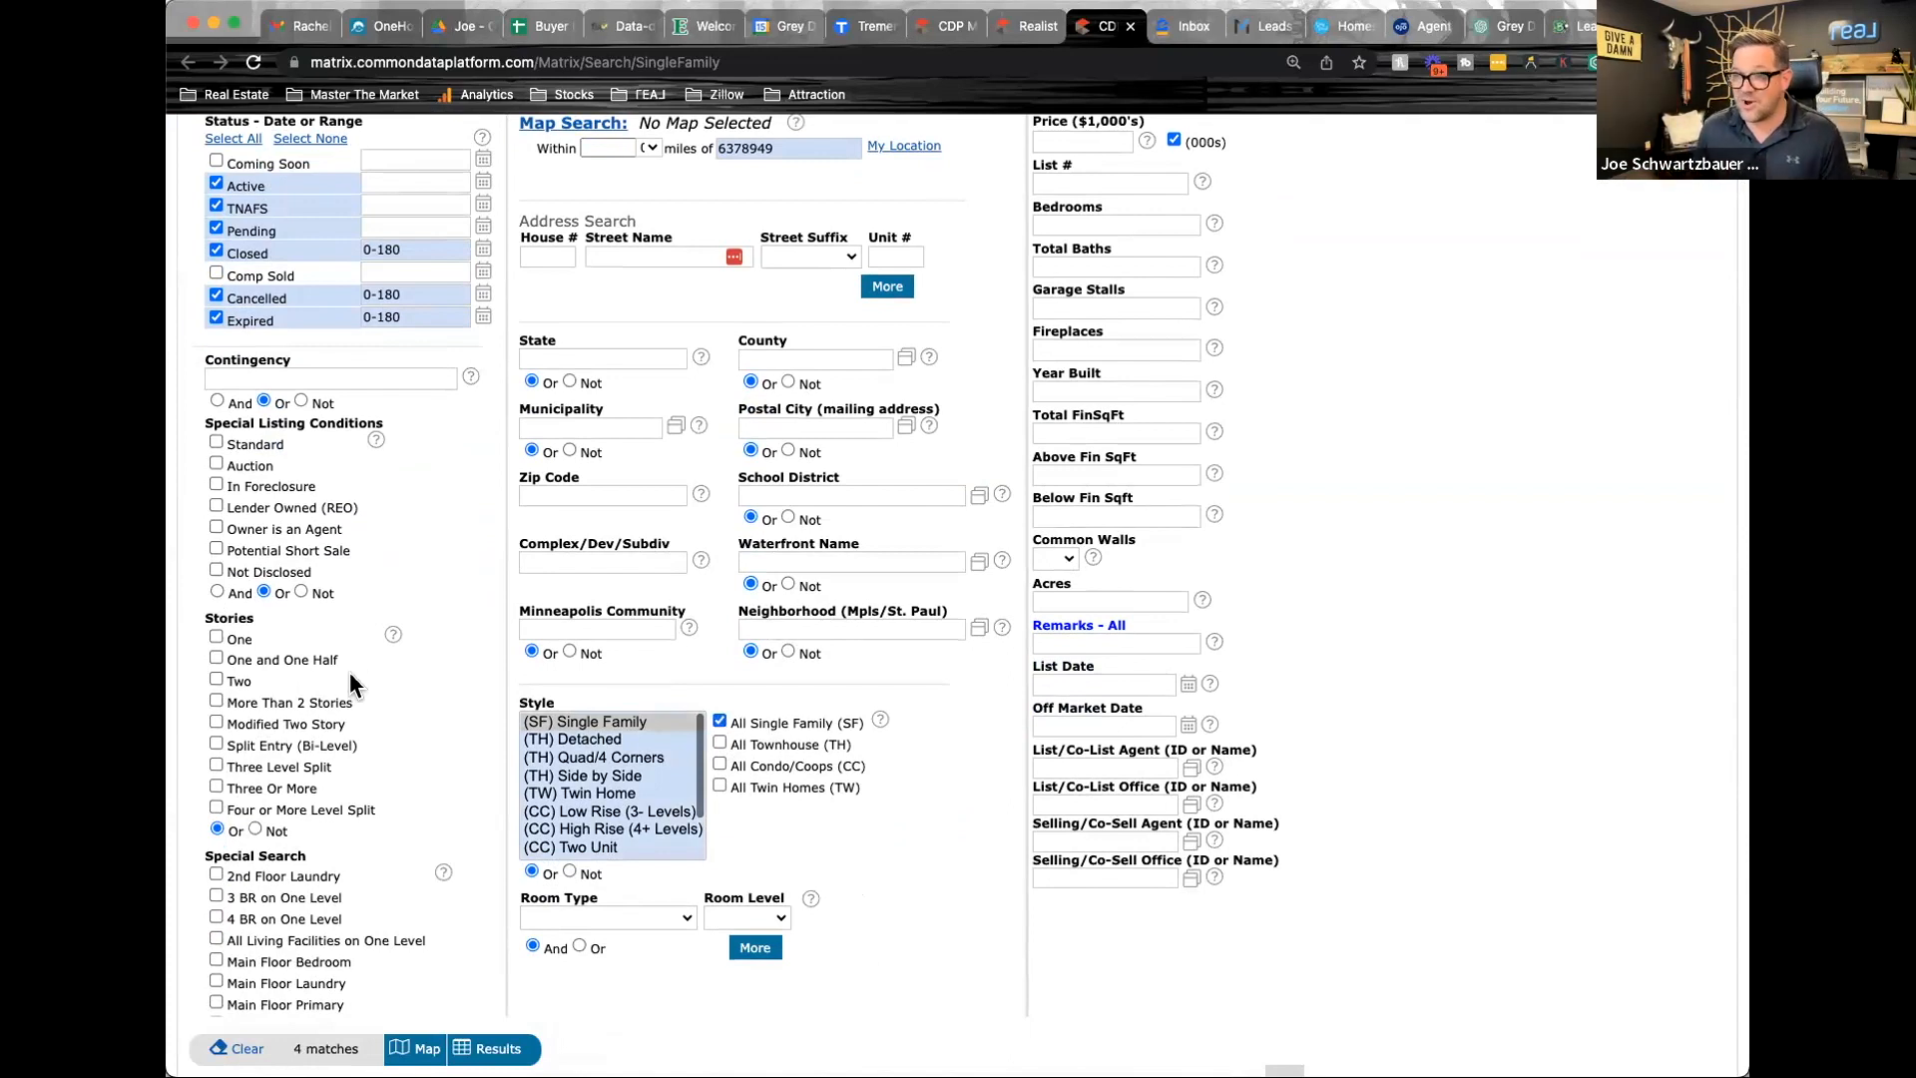
{"action": "left_click", "coordinate": [216, 743]}
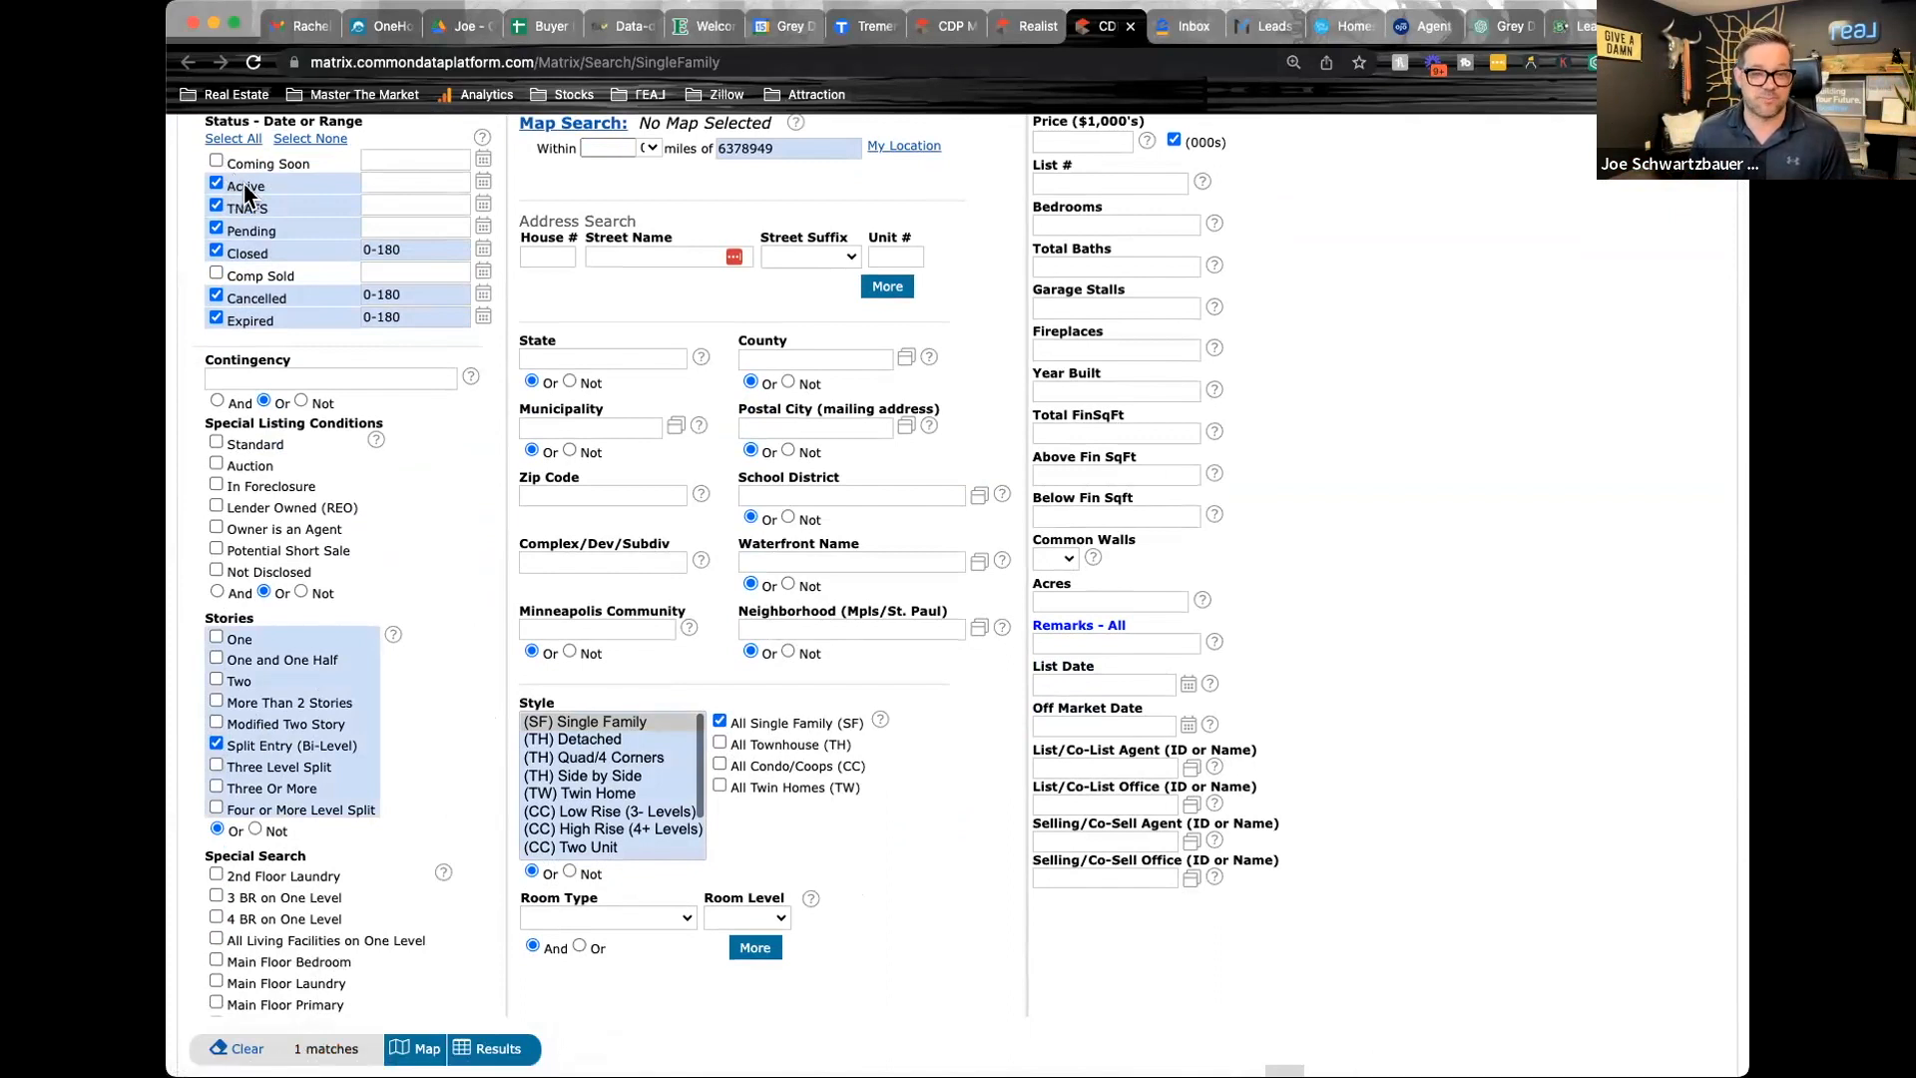
Open the map search and enlarge the circle around the subject property until it reaches 140th St W
{"action": "scroll", "coordinate": [781, 499], "scroll_direction": "up", "scroll_amount": 3}
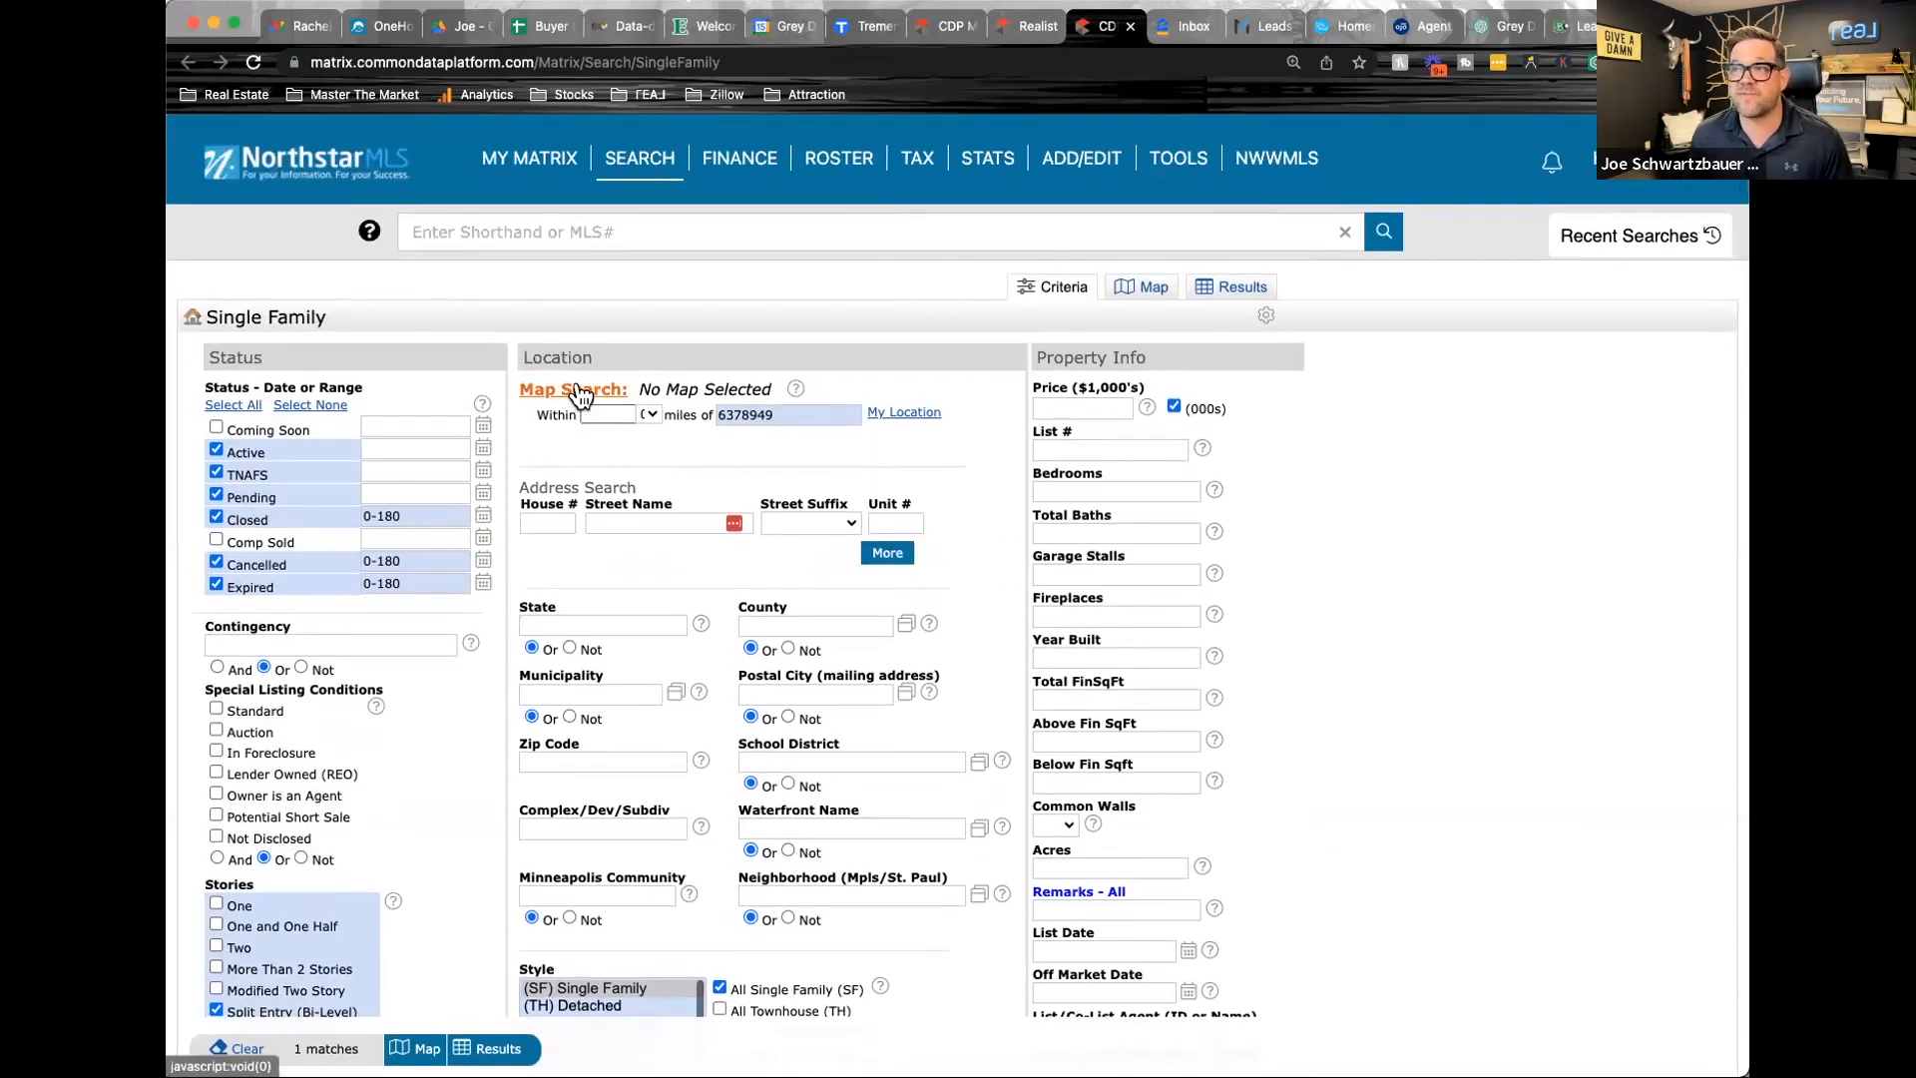
{"action": "left_click", "coordinate": [576, 389]}
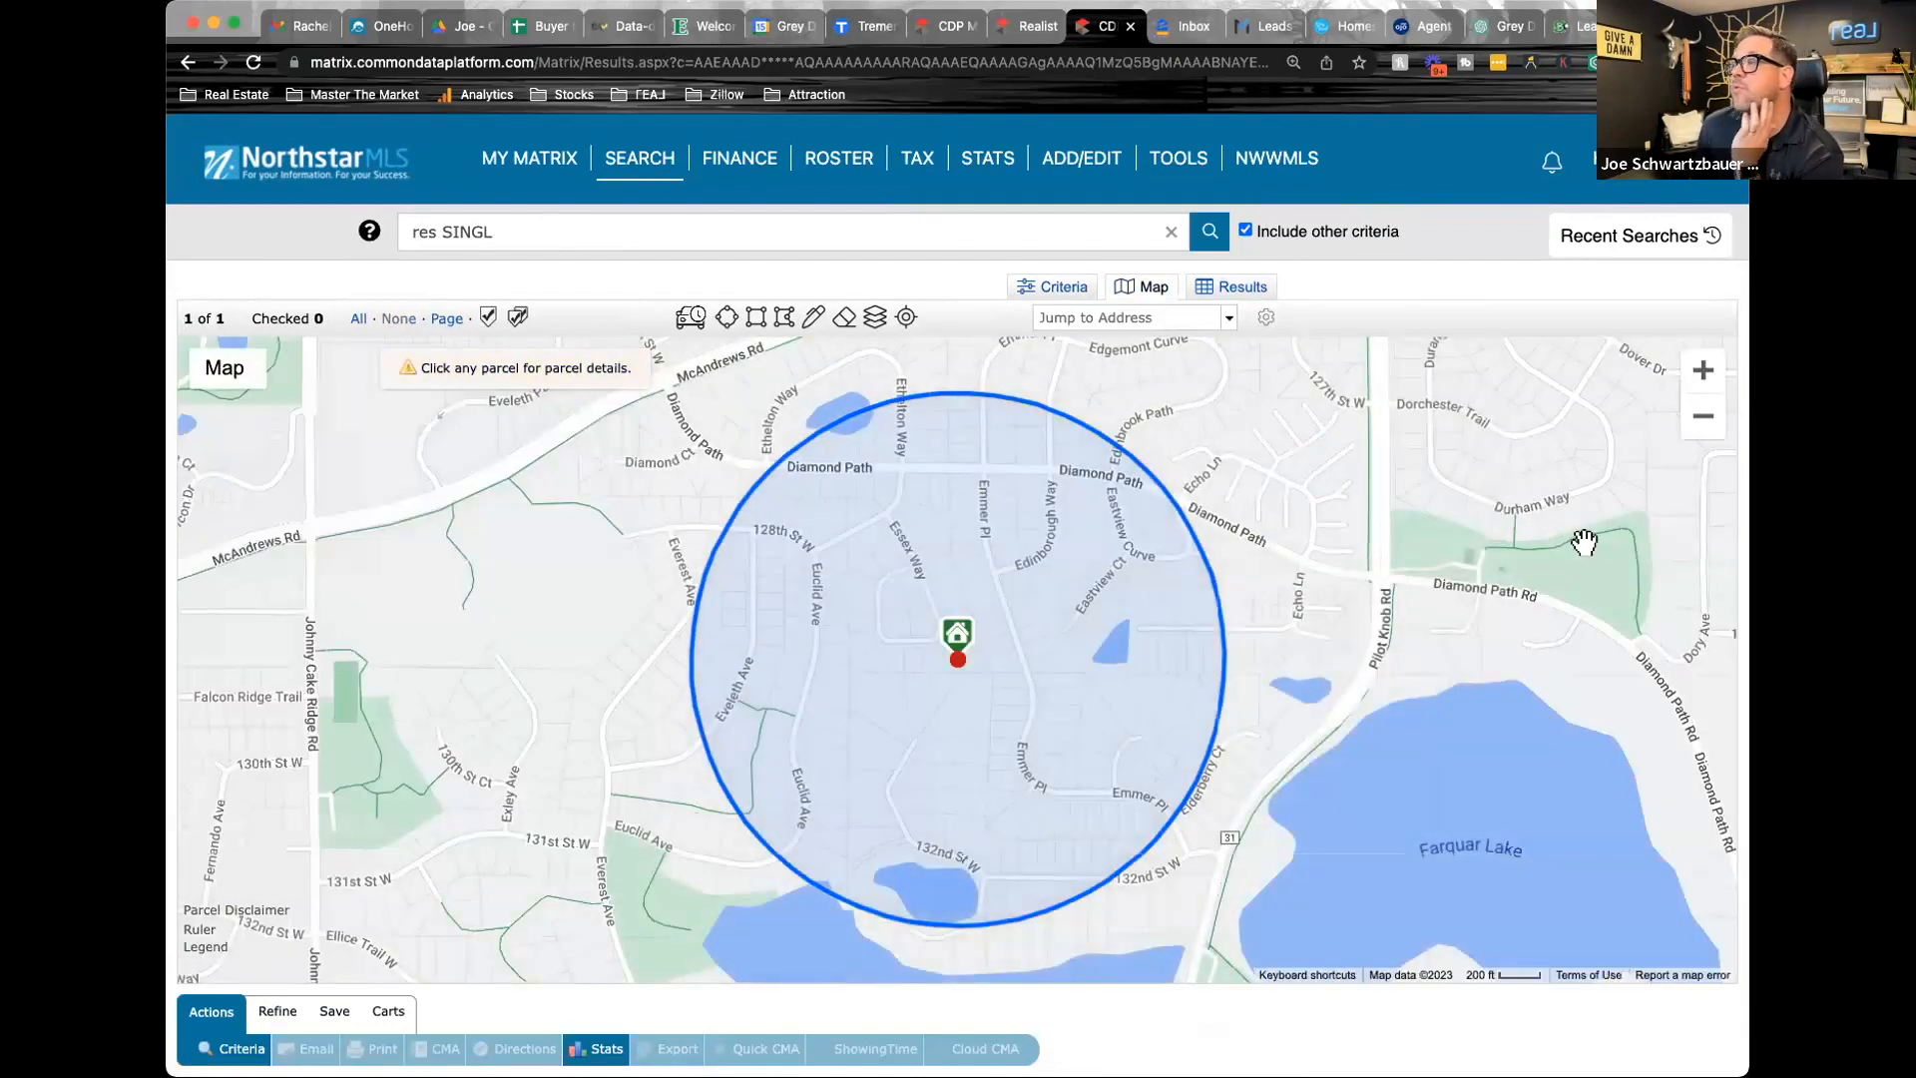
{"action": "left_click", "coordinate": [1702, 424]}
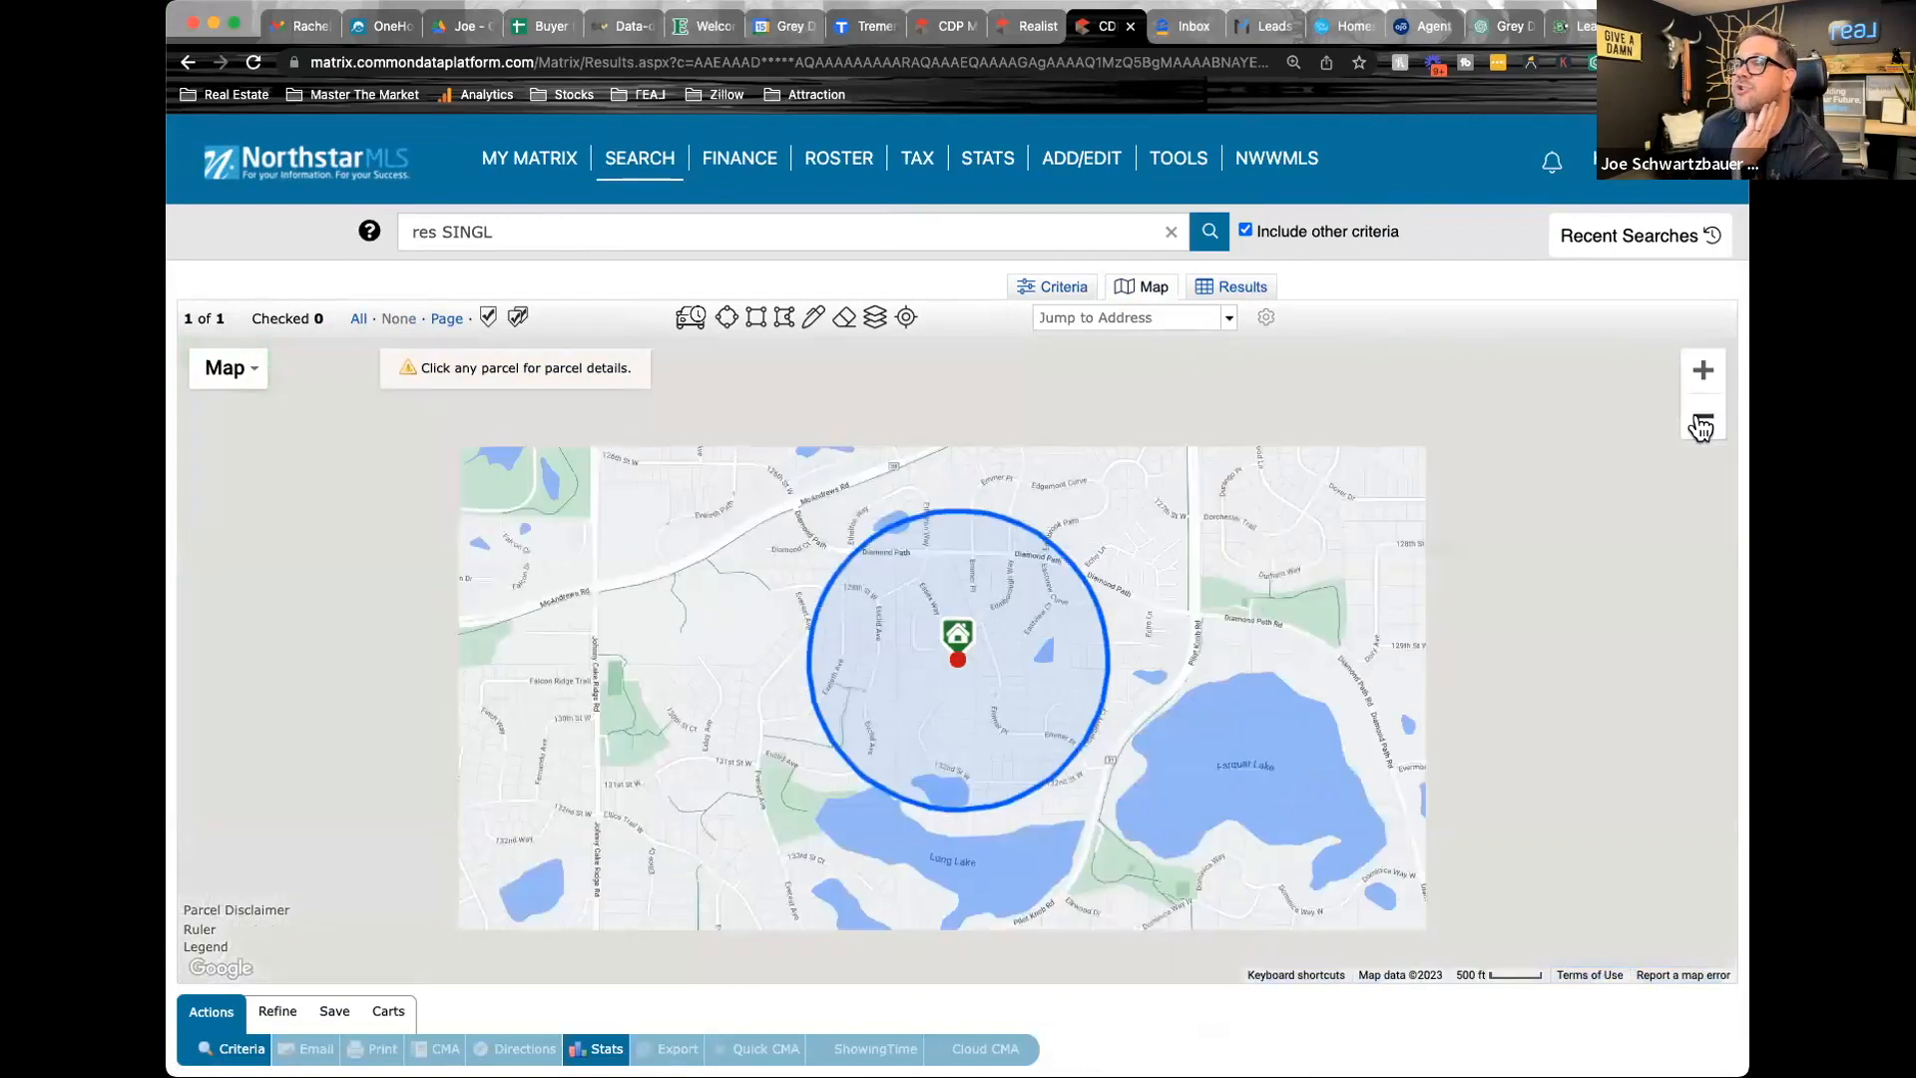
{"action": "left_click", "coordinate": [1702, 425]}
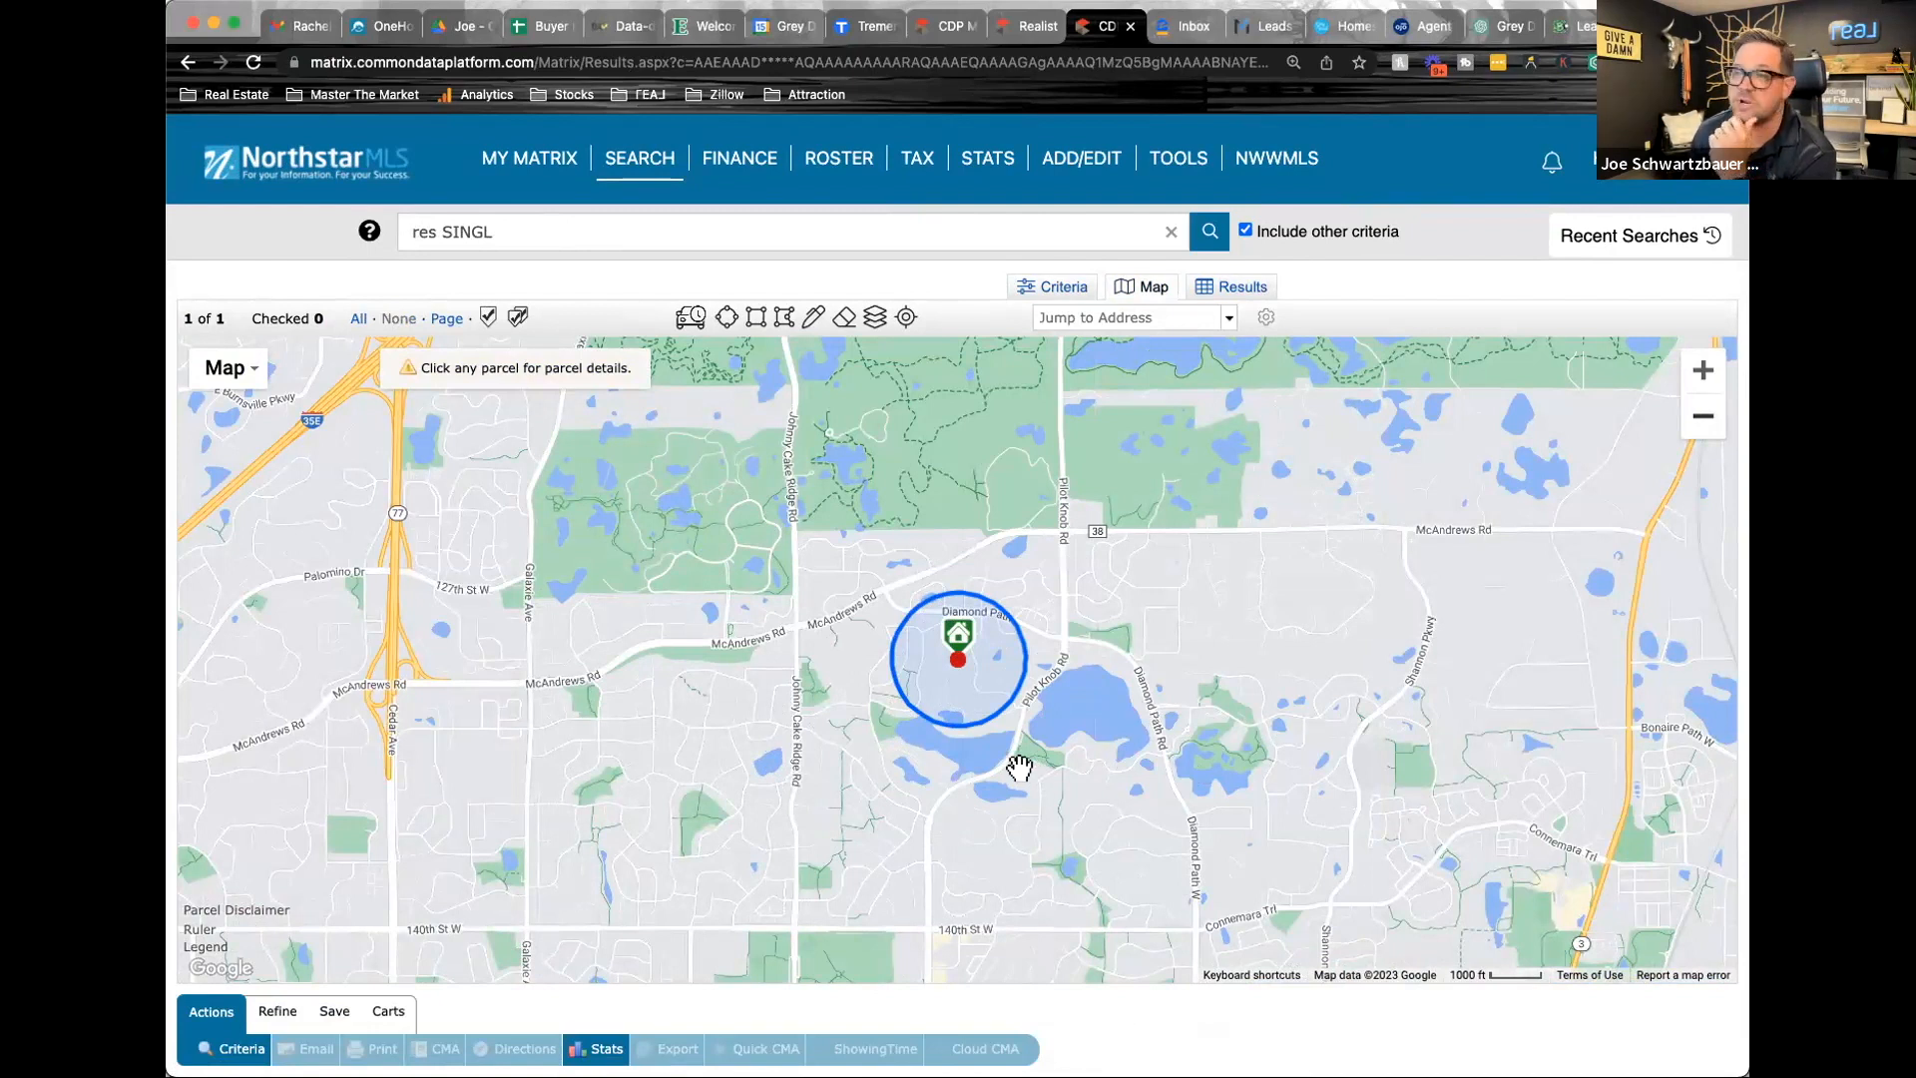
{"action": "left_click_drag", "start_coordinate": [999, 720], "coordinate": [1190, 791]}
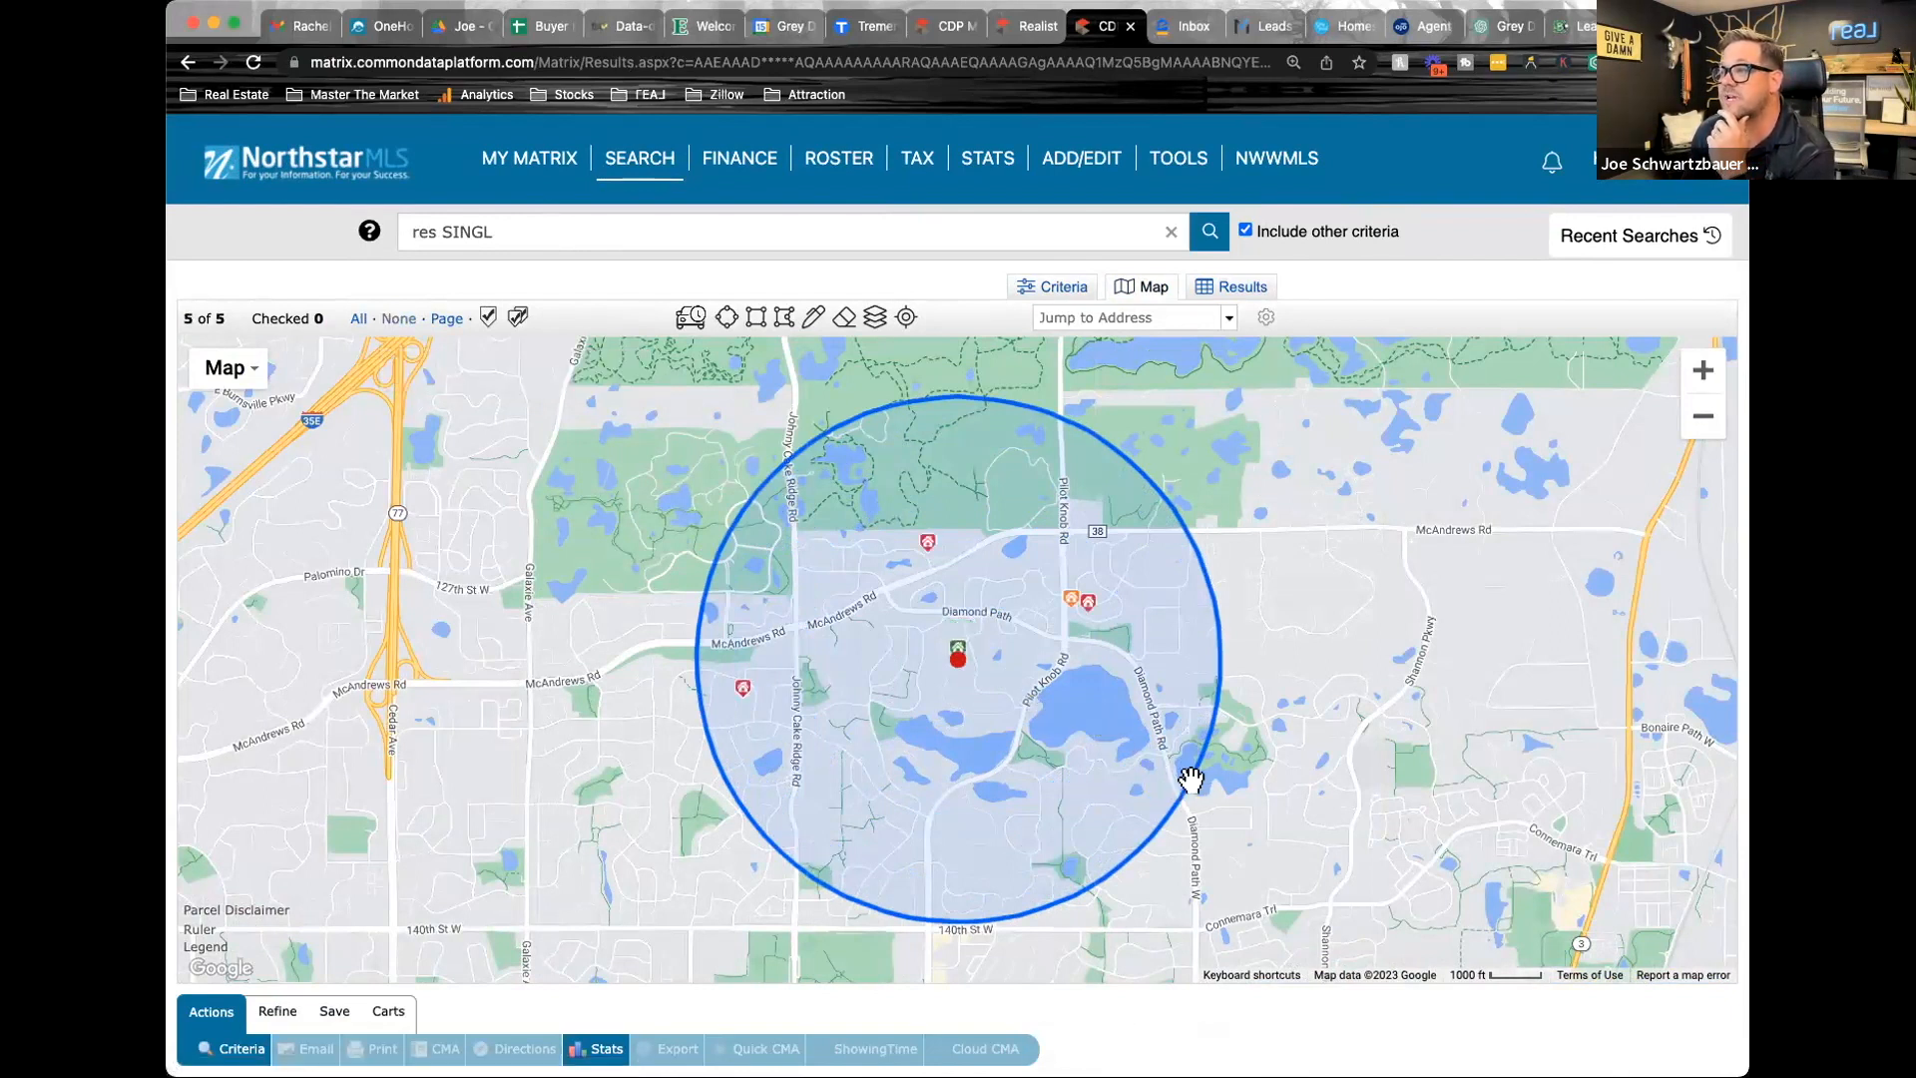
{"action": "left_click_drag", "start_coordinate": [1188, 795], "coordinate": [1194, 801]}
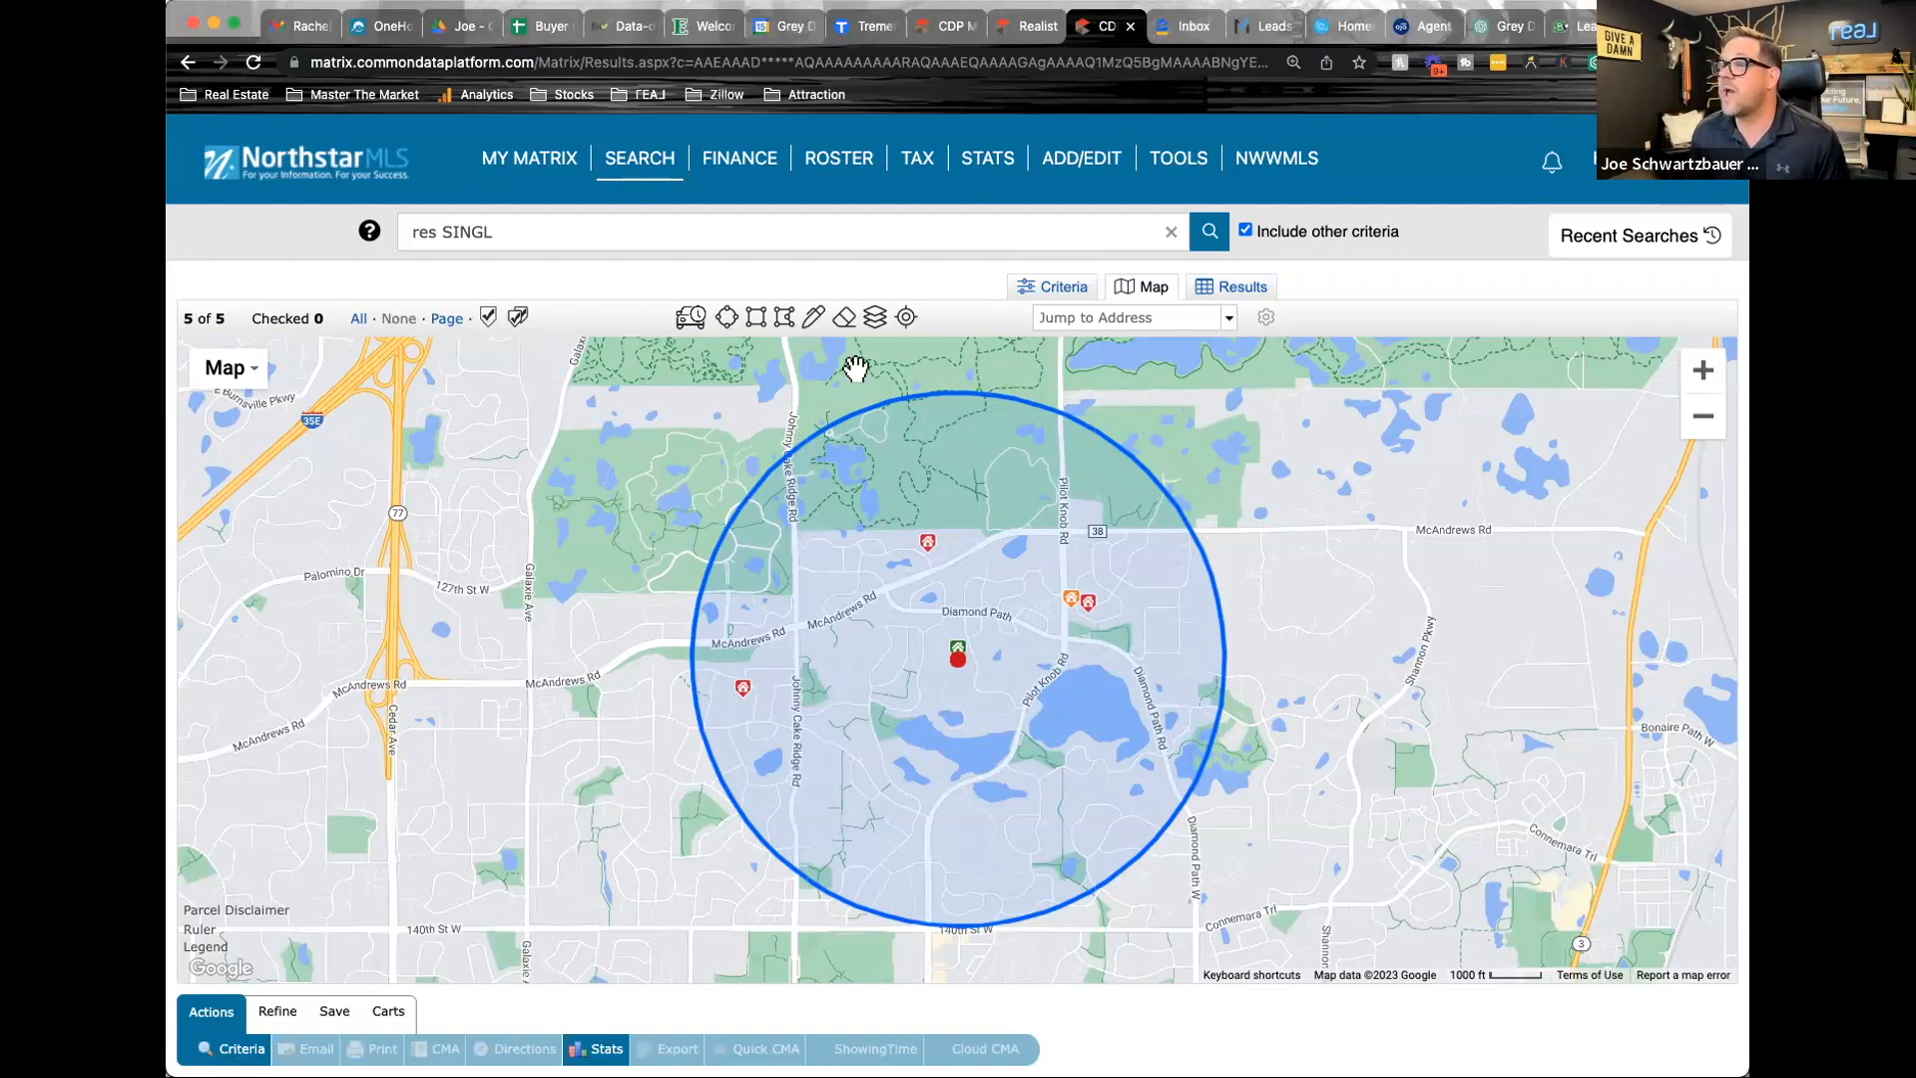
Review the results list, and in the search criteria set the Closed status date range to 06/01/2022+
{"action": "left_click", "coordinate": [1234, 285]}
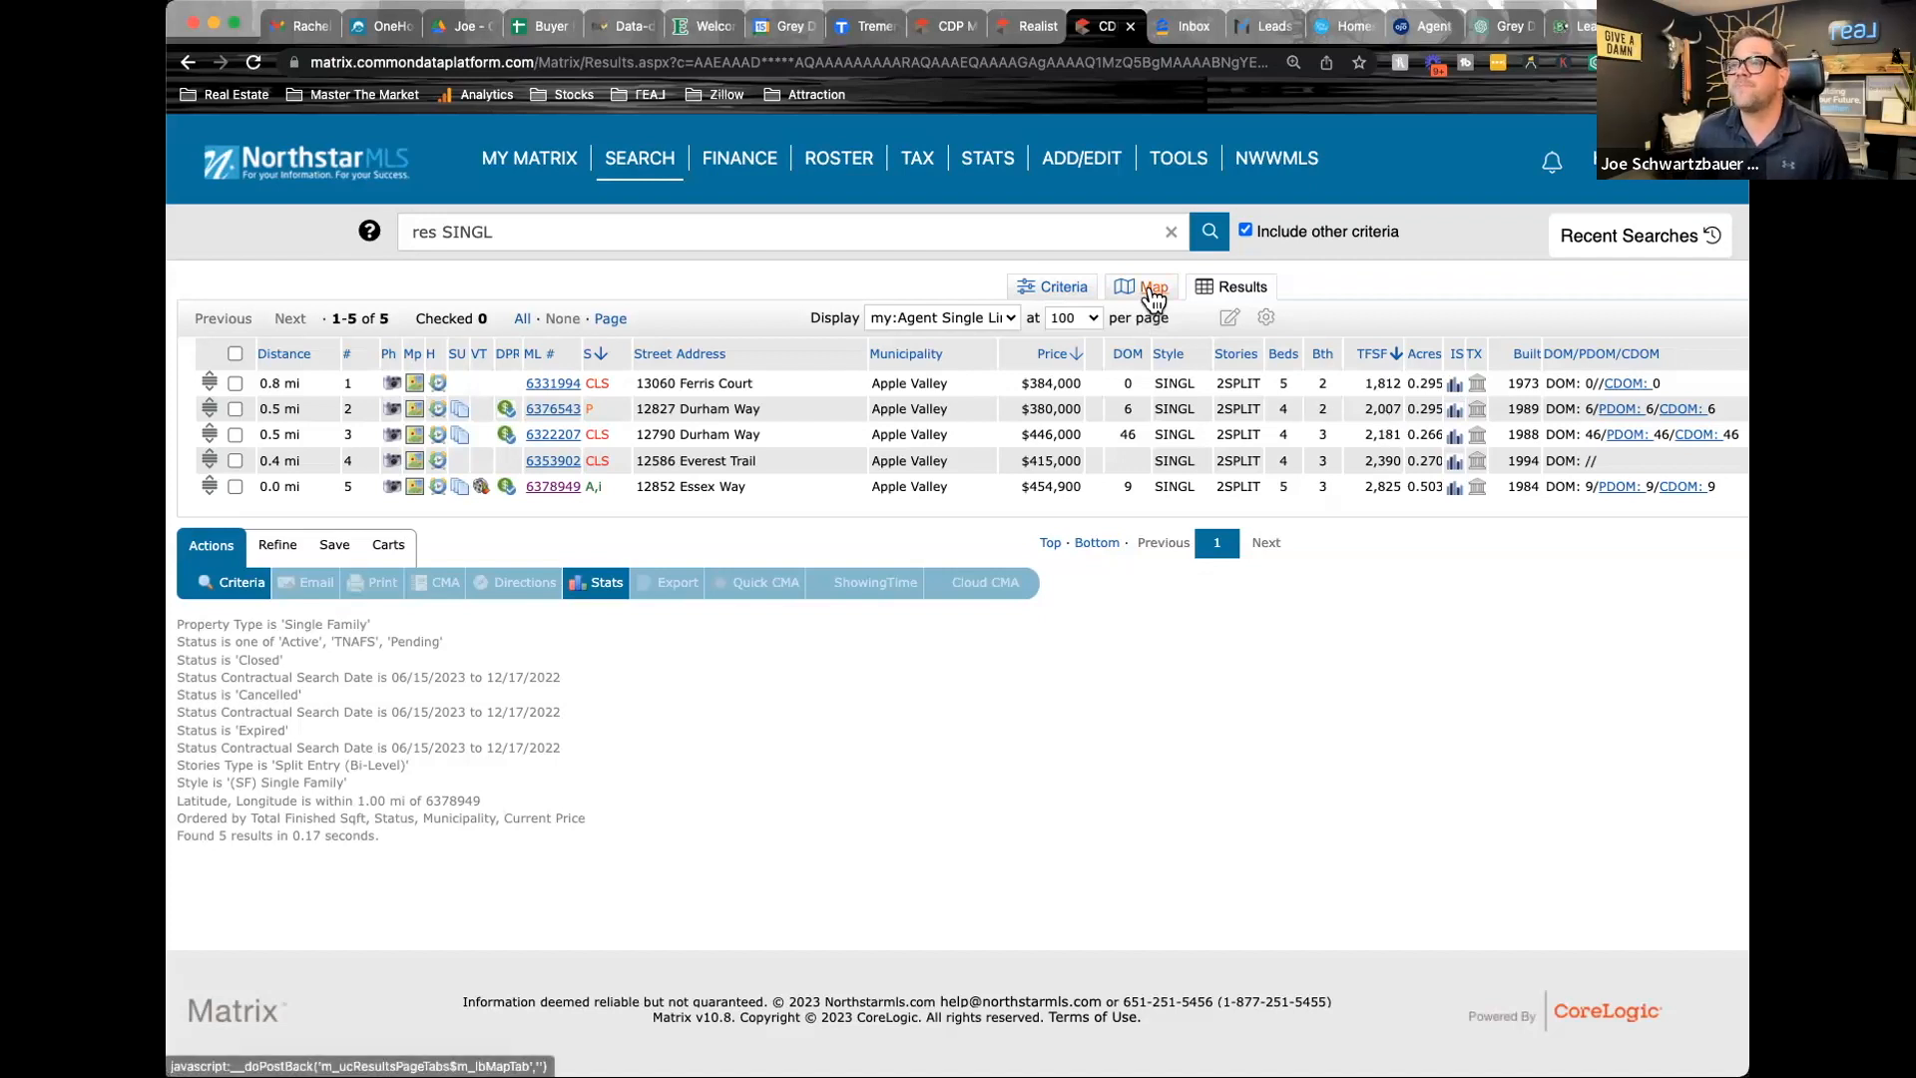
{"action": "left_click", "coordinate": [1060, 286]}
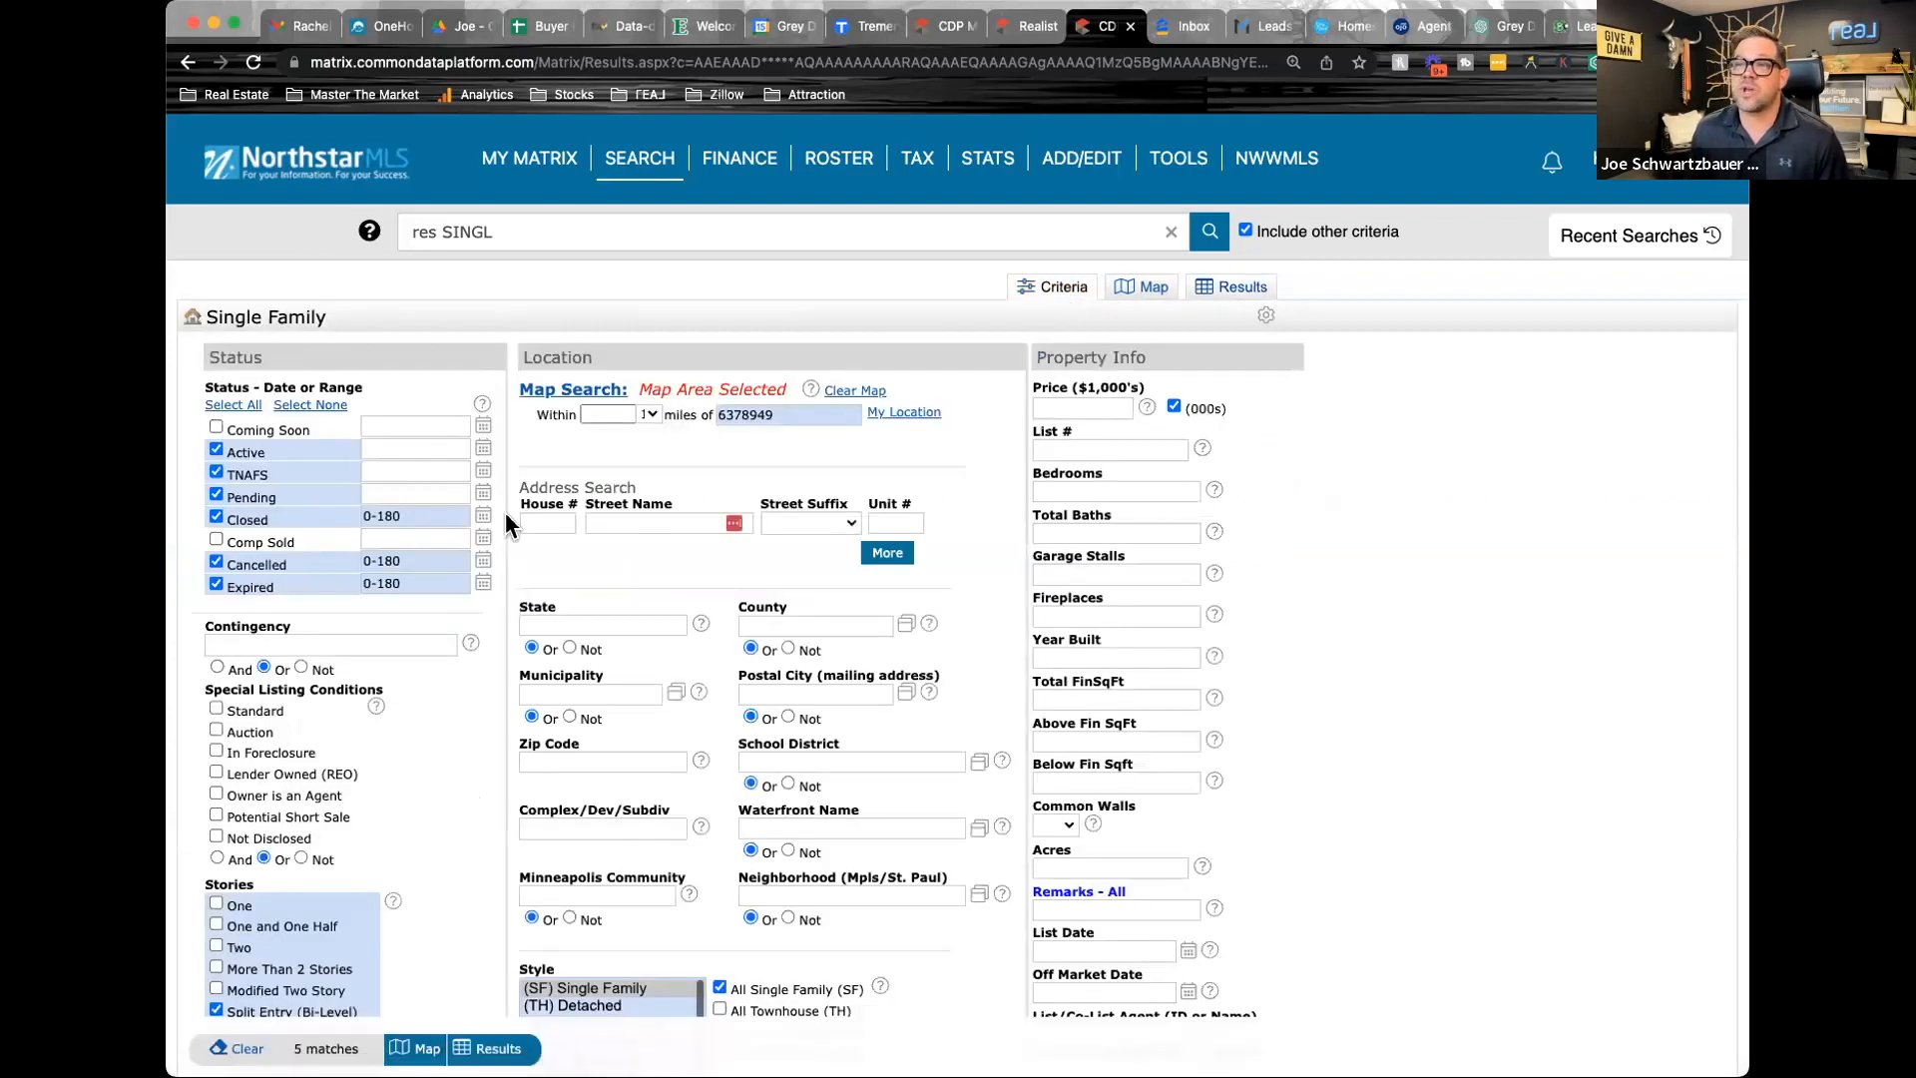
{"action": "mouse_move", "coordinate": [414, 515]}
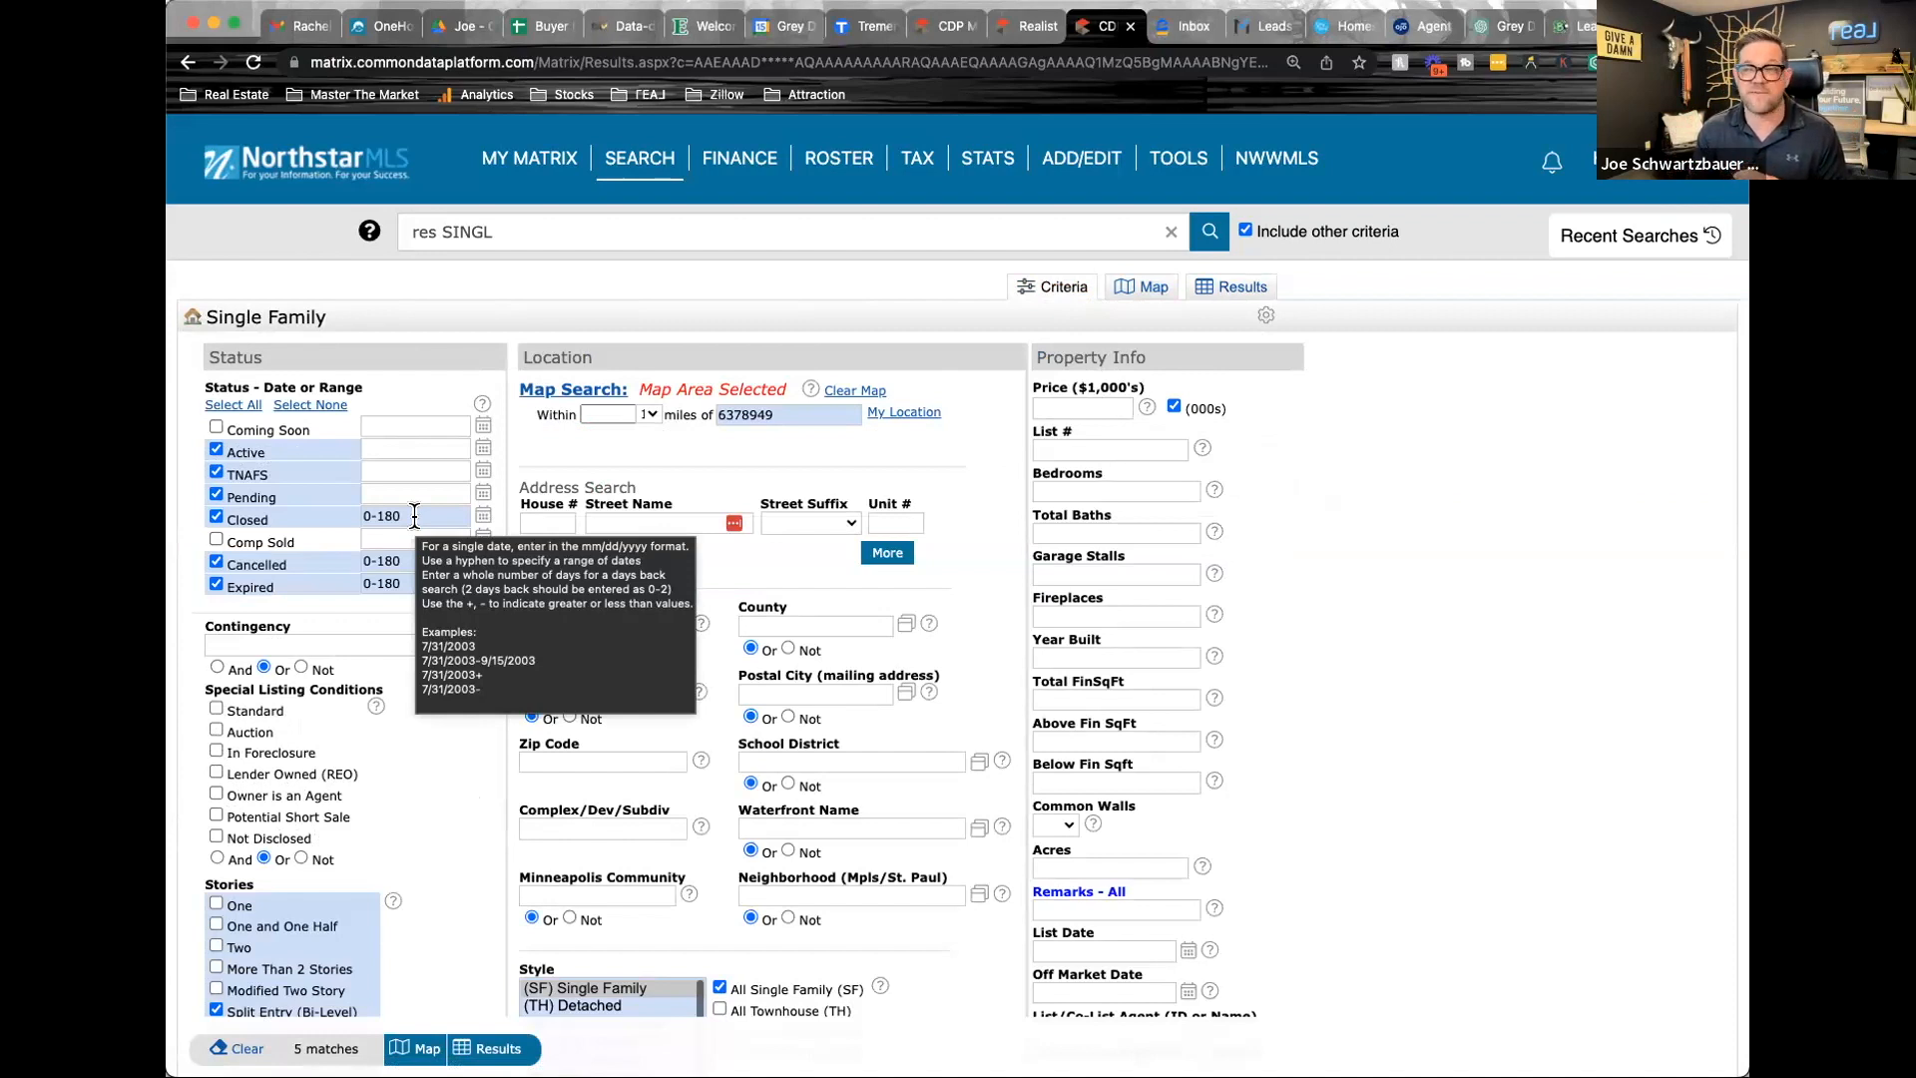
{"action": "left_click", "coordinate": [414, 515]}
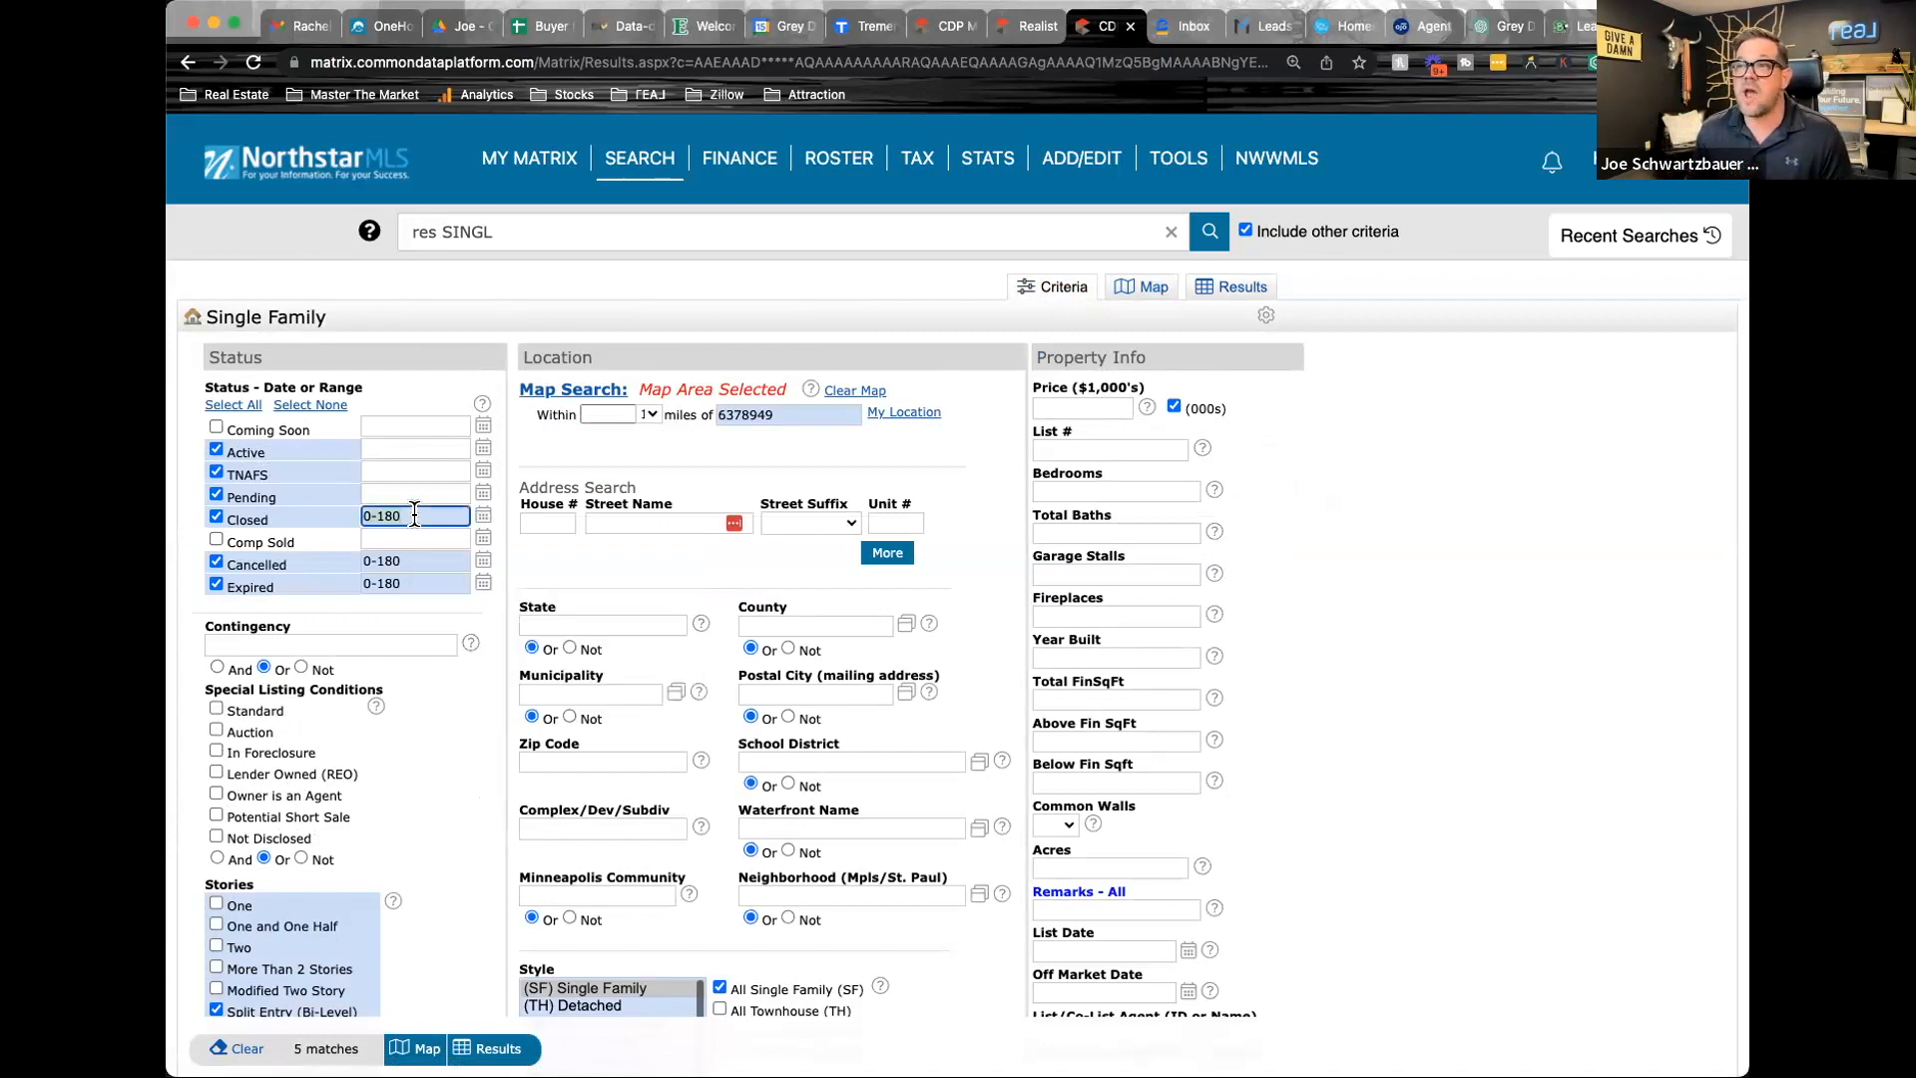
{"action": "left_click", "coordinate": [484, 514]}
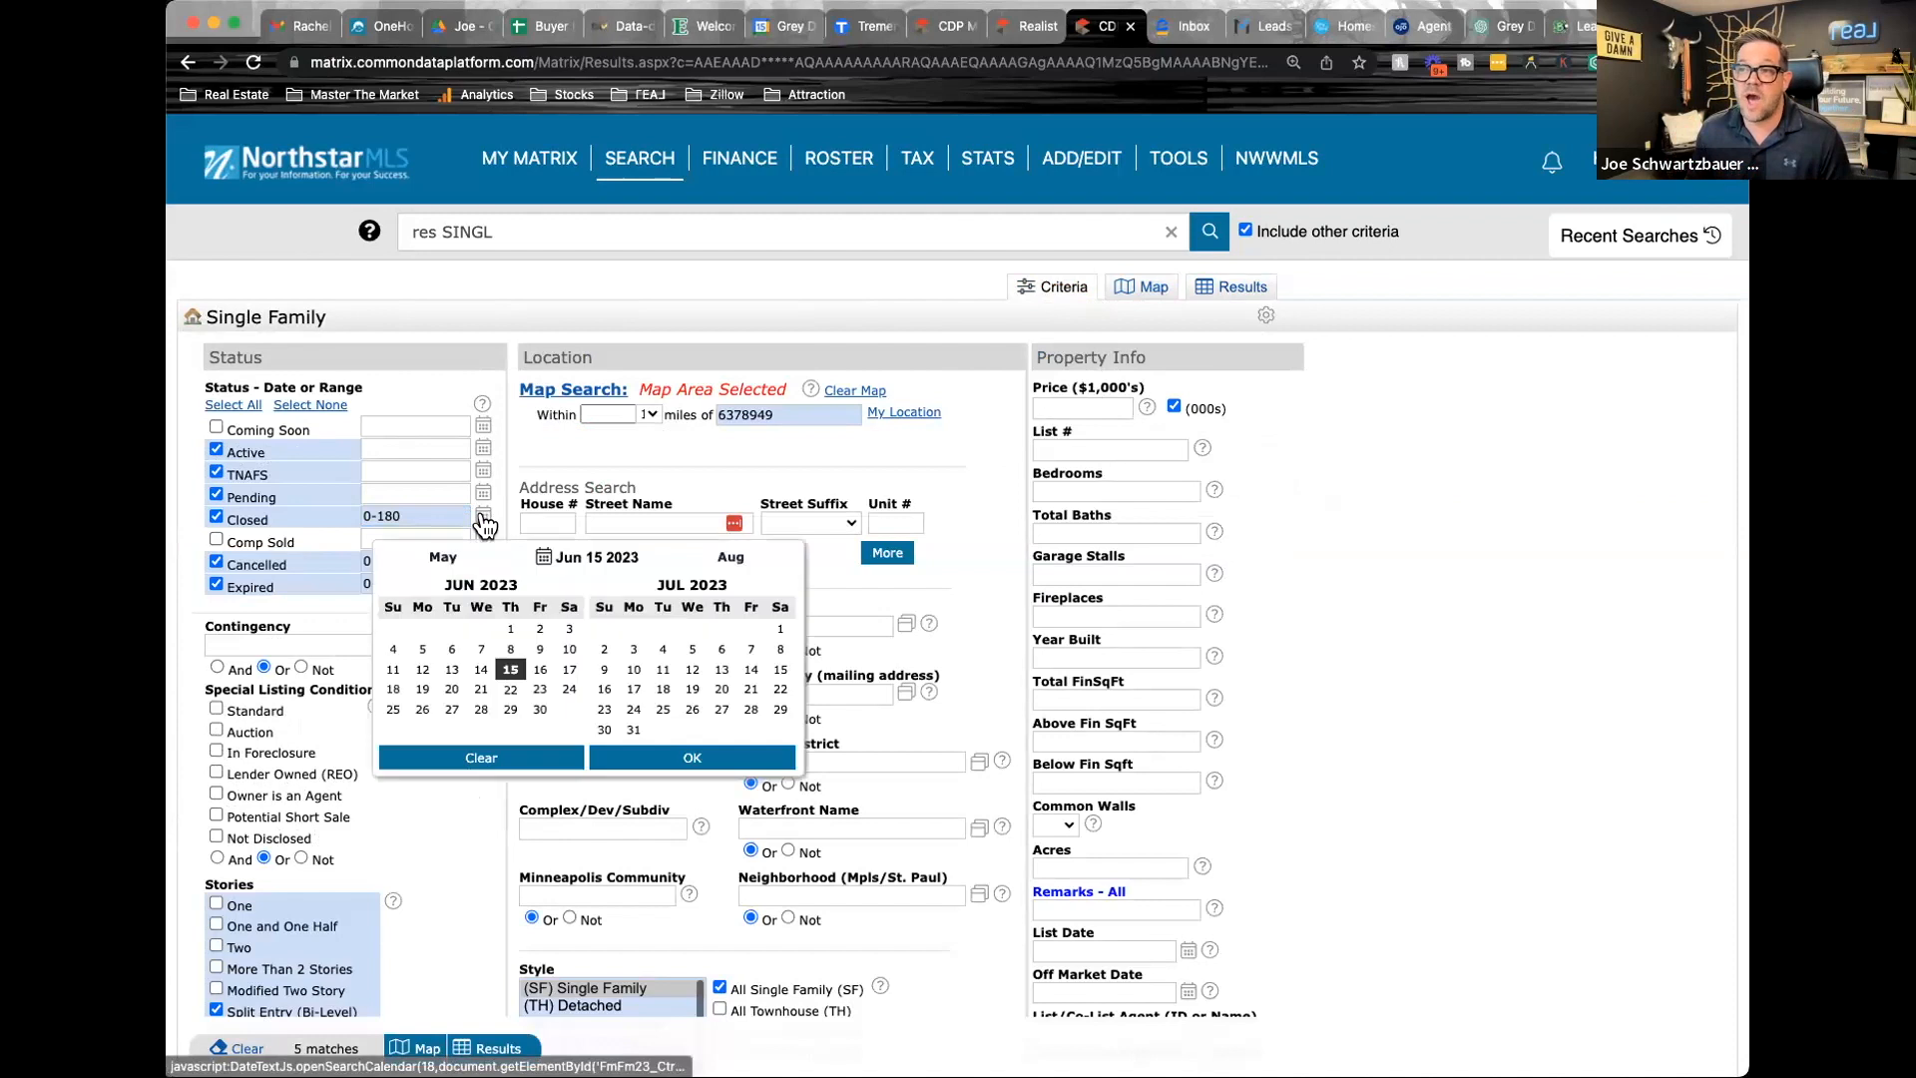
{"action": "left_click", "coordinate": [413, 557]}
{"action": "left_click", "coordinate": [480, 631]}
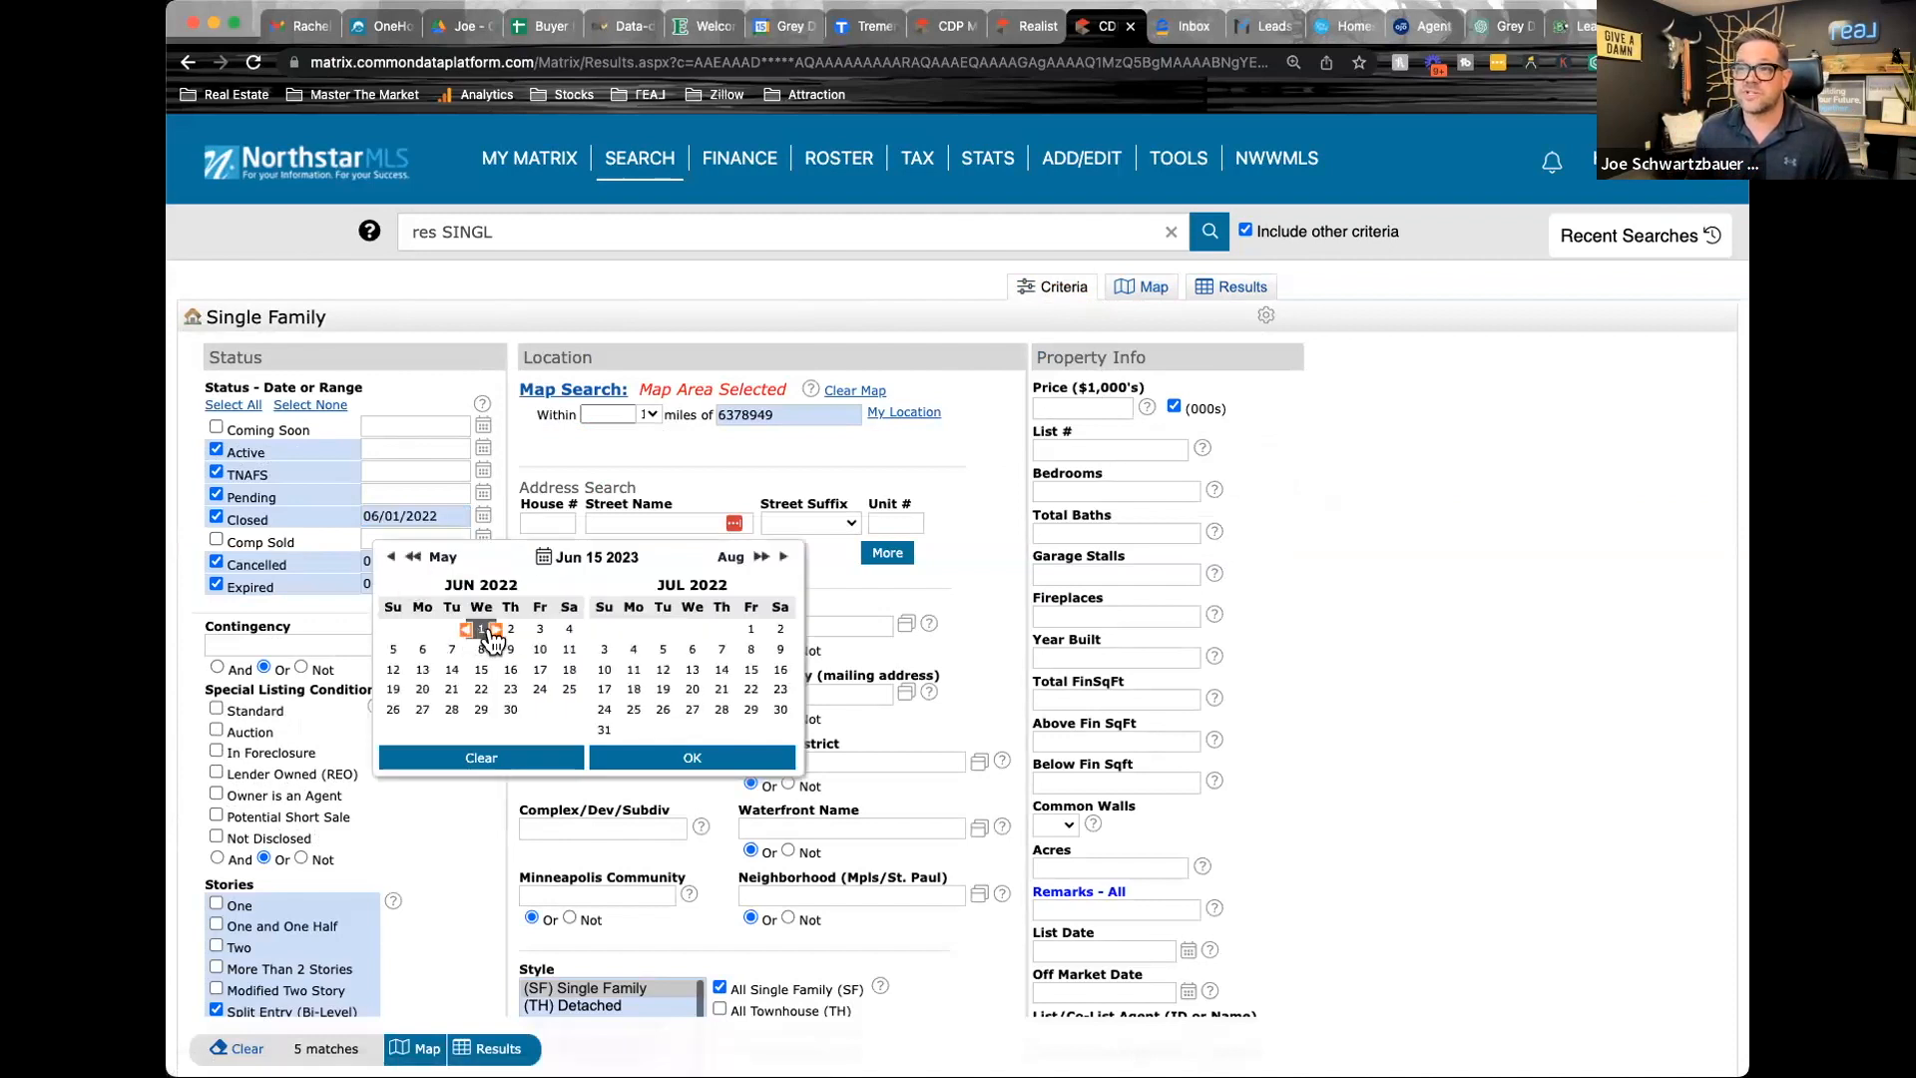
{"action": "left_click", "coordinate": [696, 764]}
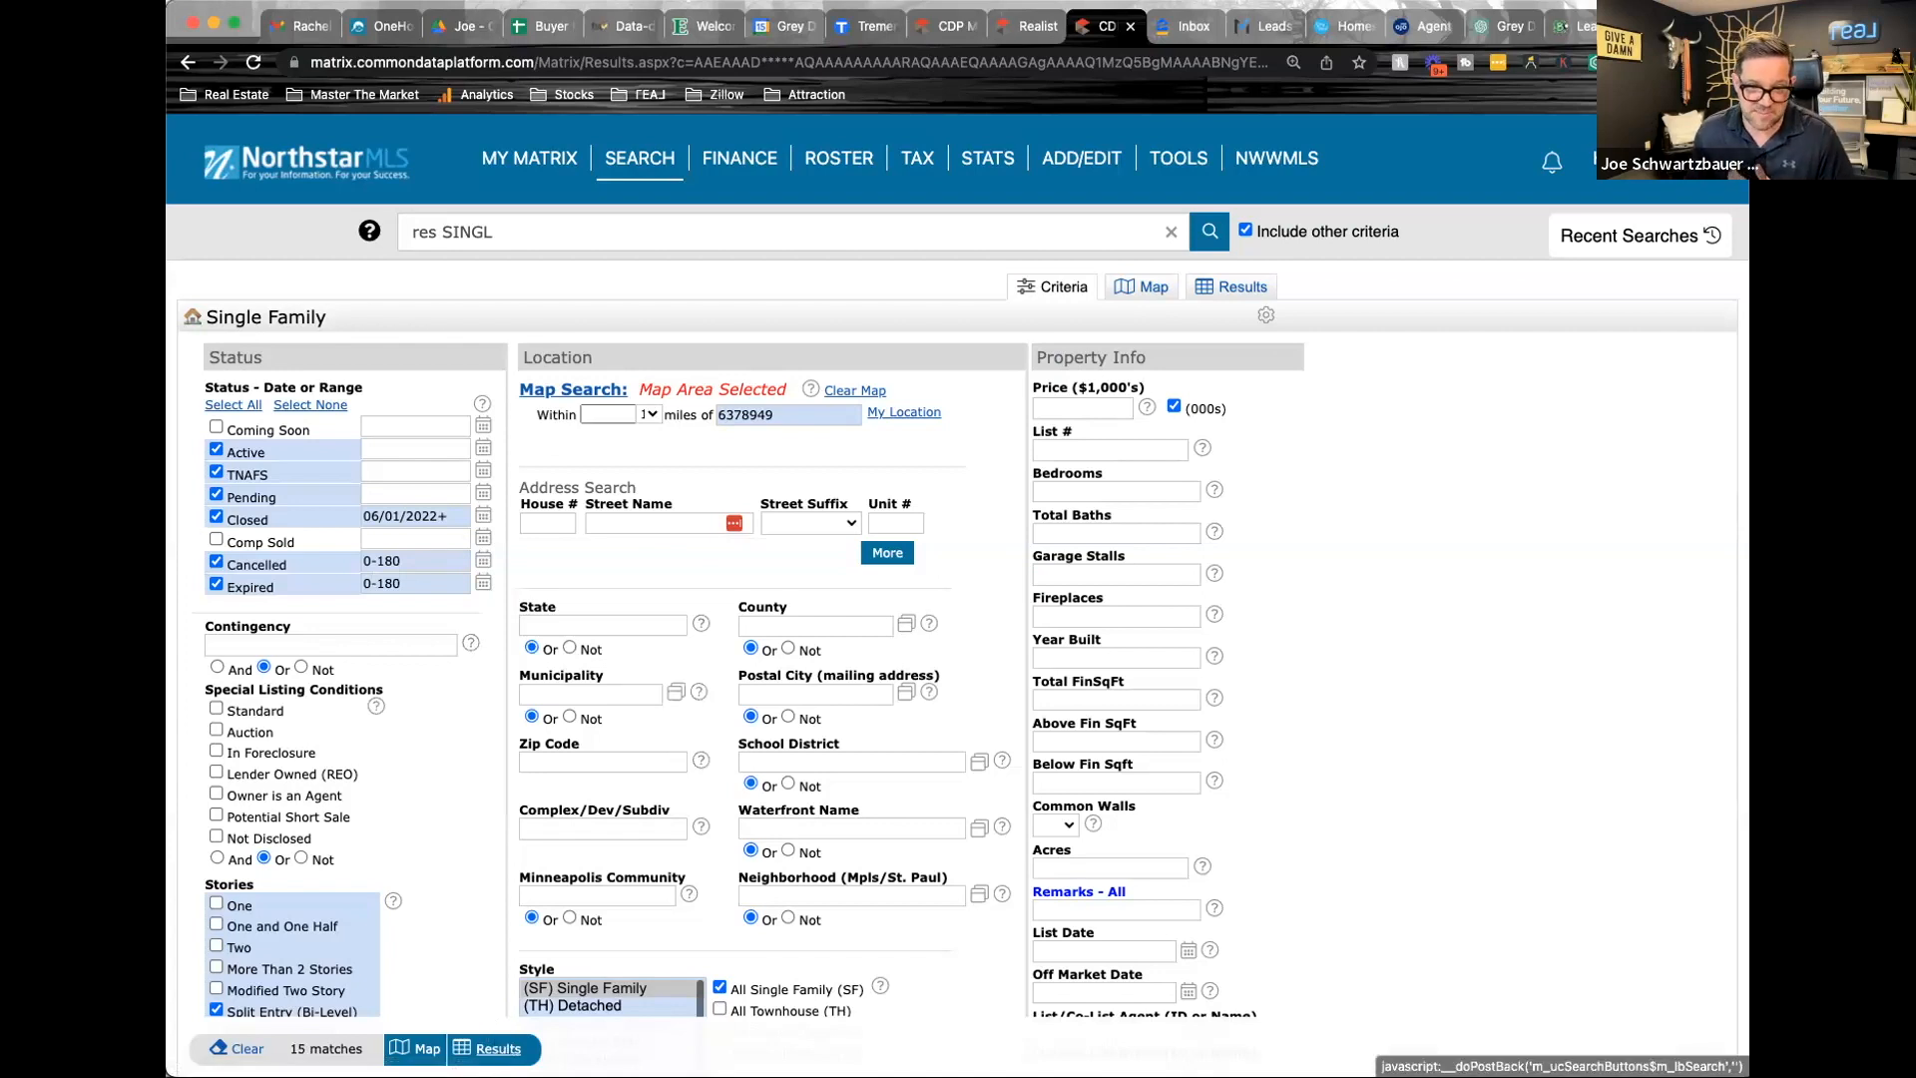
Shrink the map search circle around the subject property to a radius of about 0.76 mi and list the matching results
{"action": "left_click", "coordinate": [562, 397]}
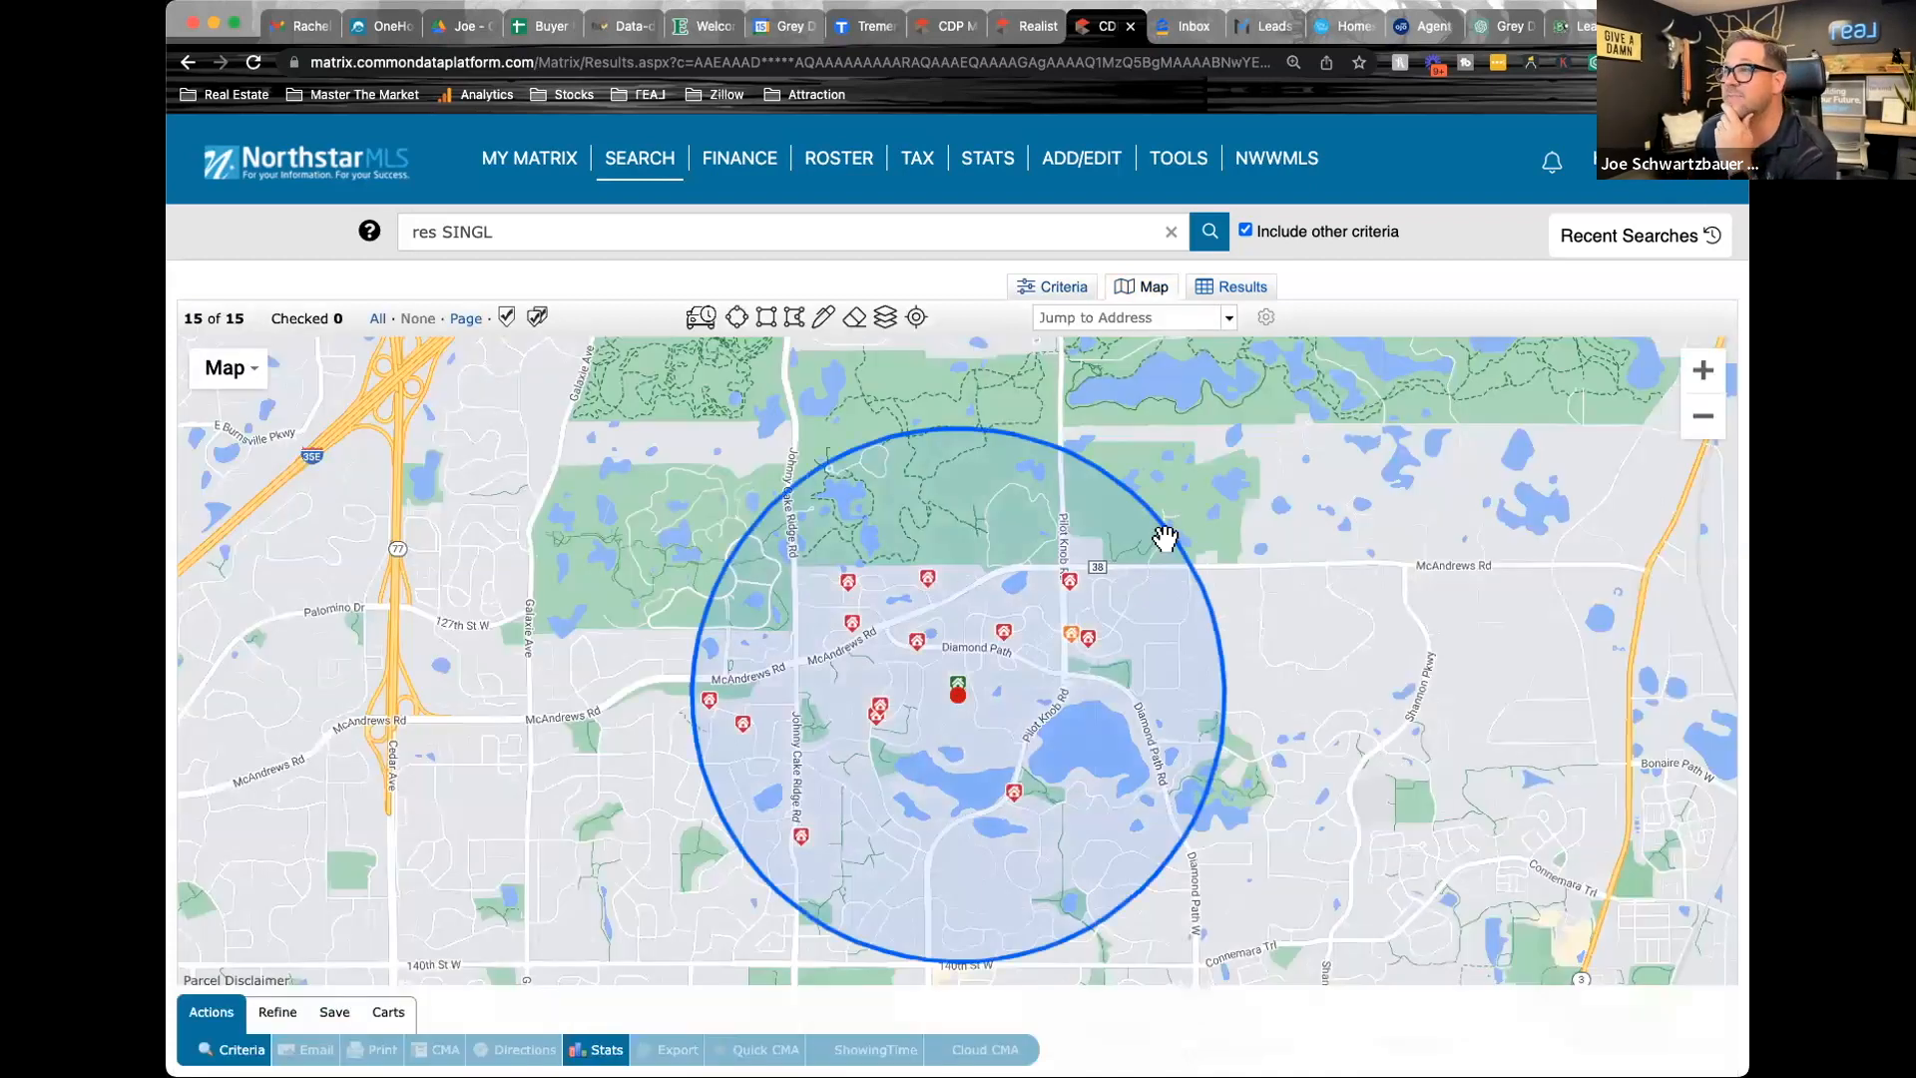
{"action": "left_click_drag", "start_coordinate": [1121, 572], "coordinate": [1114, 572]}
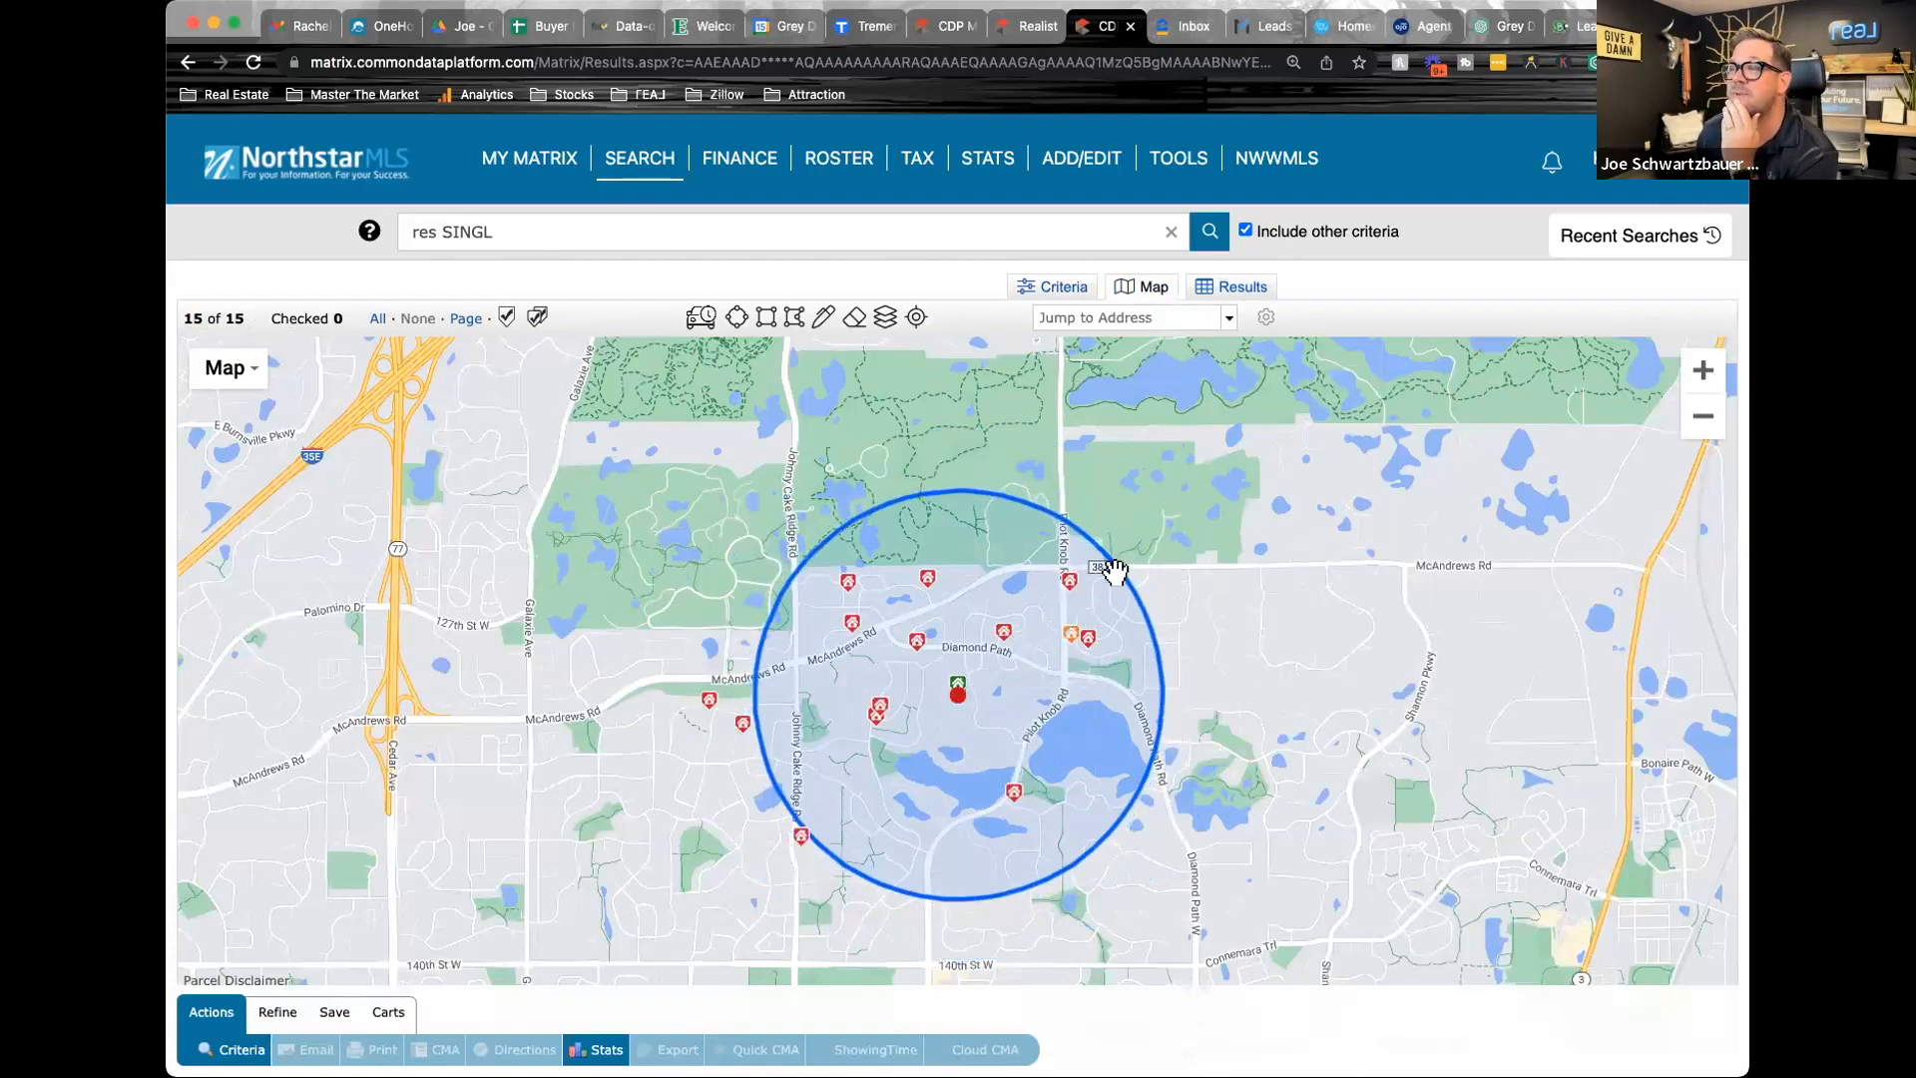
{"action": "left_click", "coordinate": [1249, 292]}
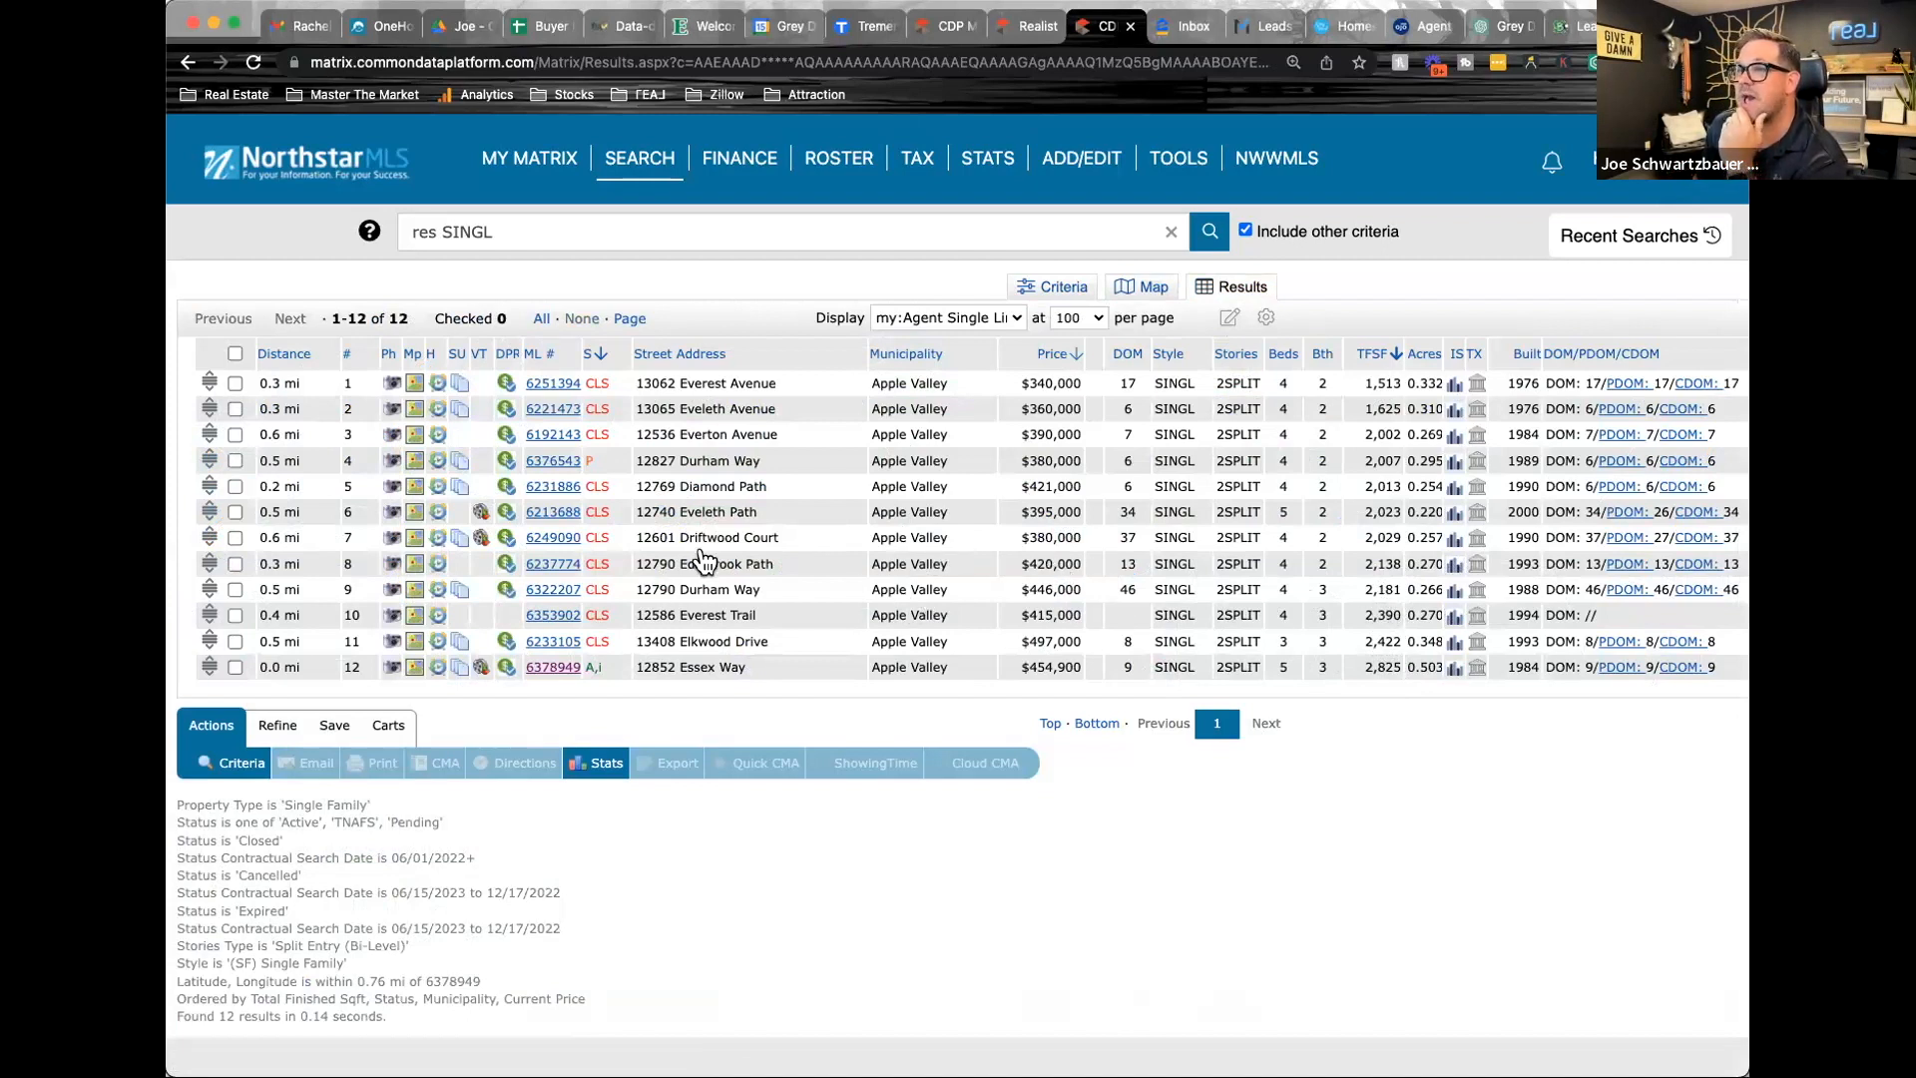
Open closed listing 6237774 from the results and look through its first photos up to the living area
{"action": "left_click", "coordinate": [549, 566]}
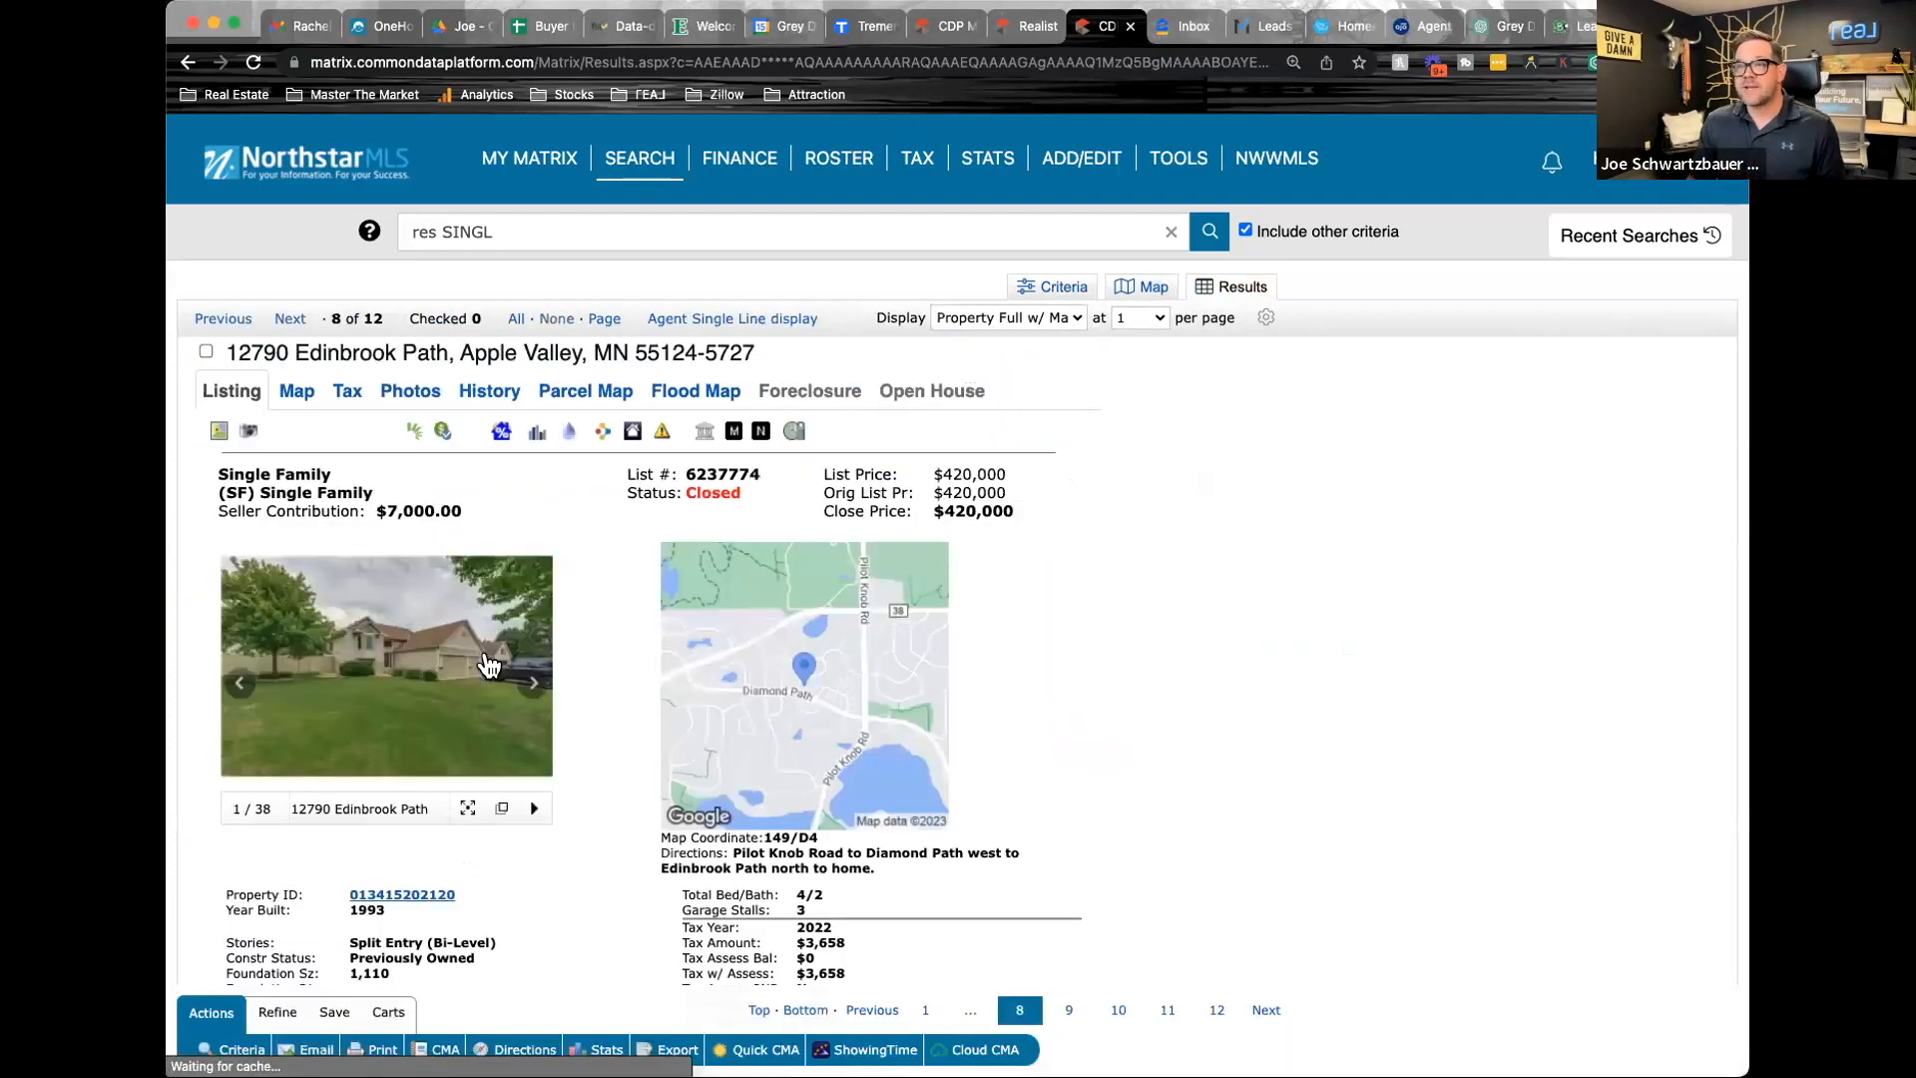
{"action": "left_click", "coordinate": [535, 684]}
{"action": "left_click", "coordinate": [534, 684]}
{"action": "left_click", "coordinate": [535, 687]}
{"action": "left_click", "coordinate": [535, 686]}
{"action": "left_click", "coordinate": [535, 687]}
{"action": "left_click", "coordinate": [534, 687]}
{"action": "left_click", "coordinate": [534, 687]}
{"action": "left_click", "coordinate": [535, 686]}
{"action": "left_click", "coordinate": [535, 687]}
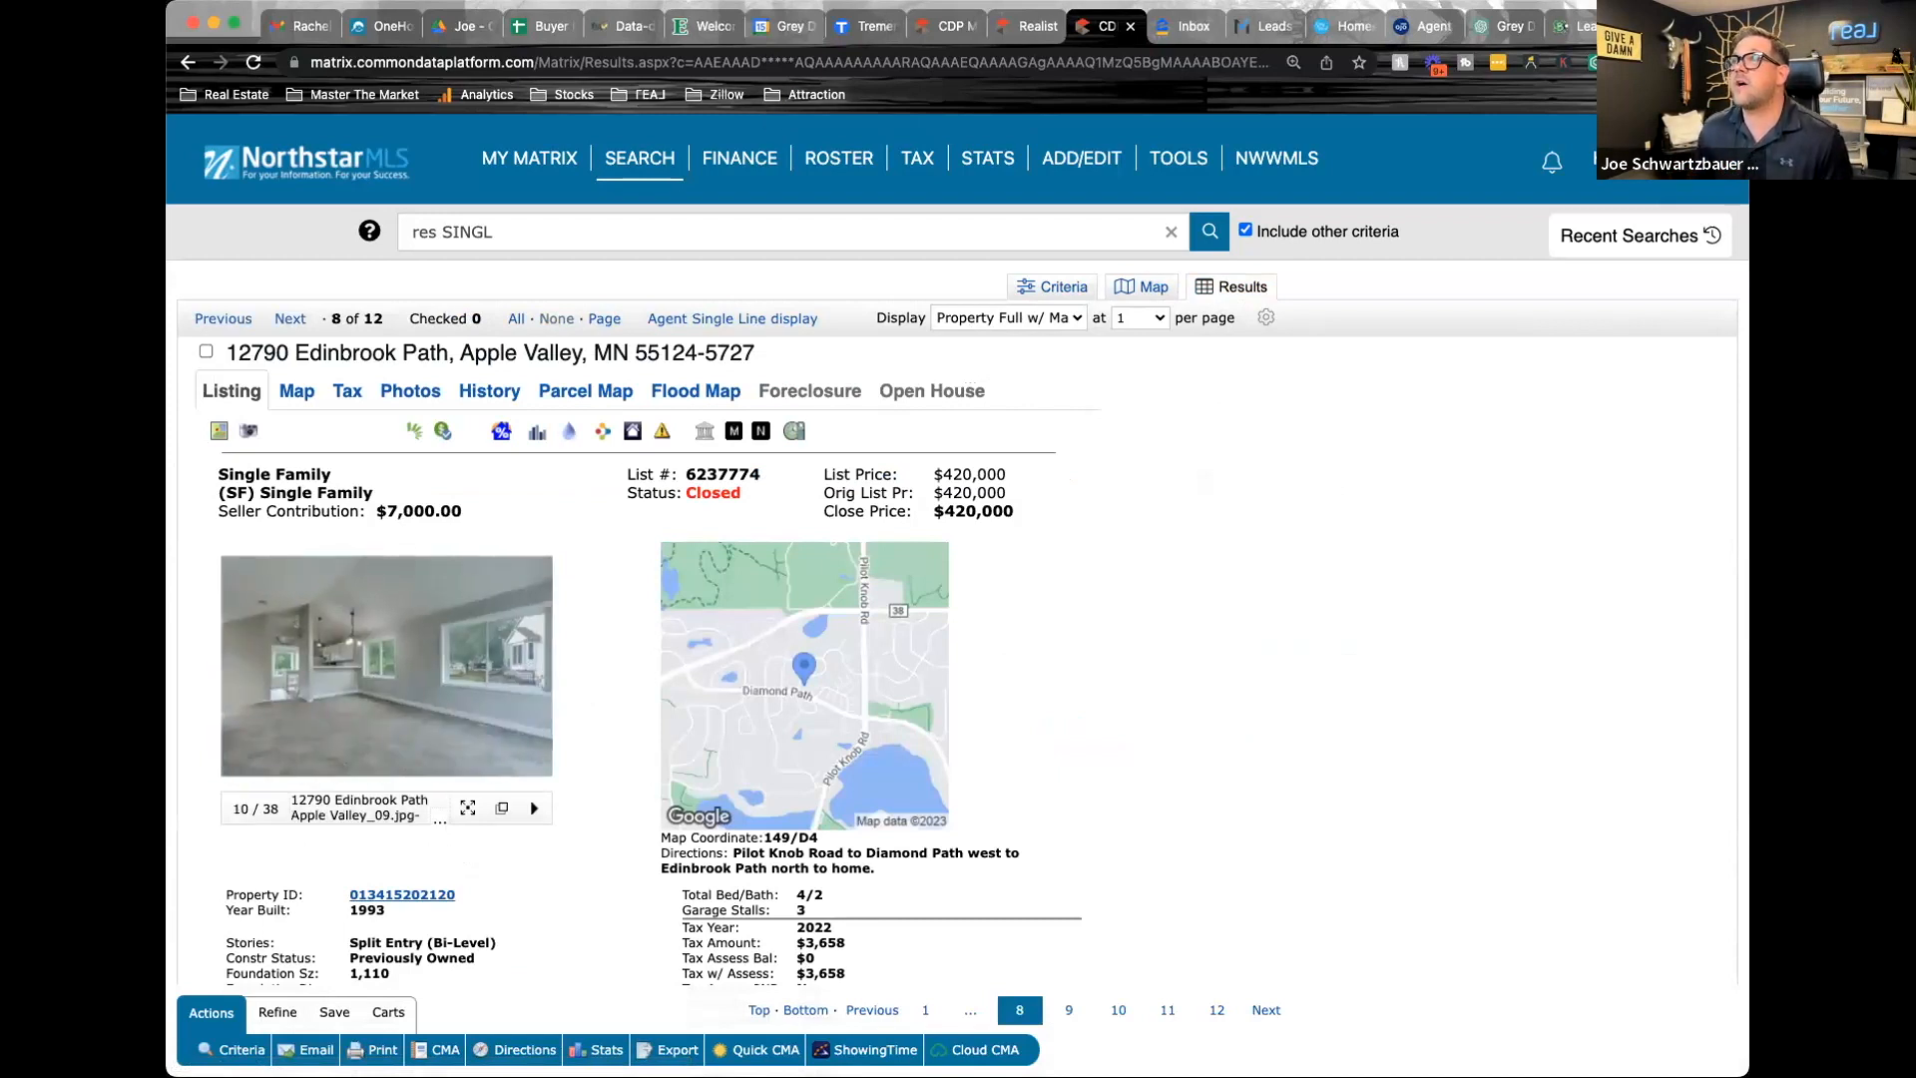
Switch to the subject property's listing 6378949 and go through its interior and backyard photos for comparison
{"action": "left_click", "coordinate": [948, 29]}
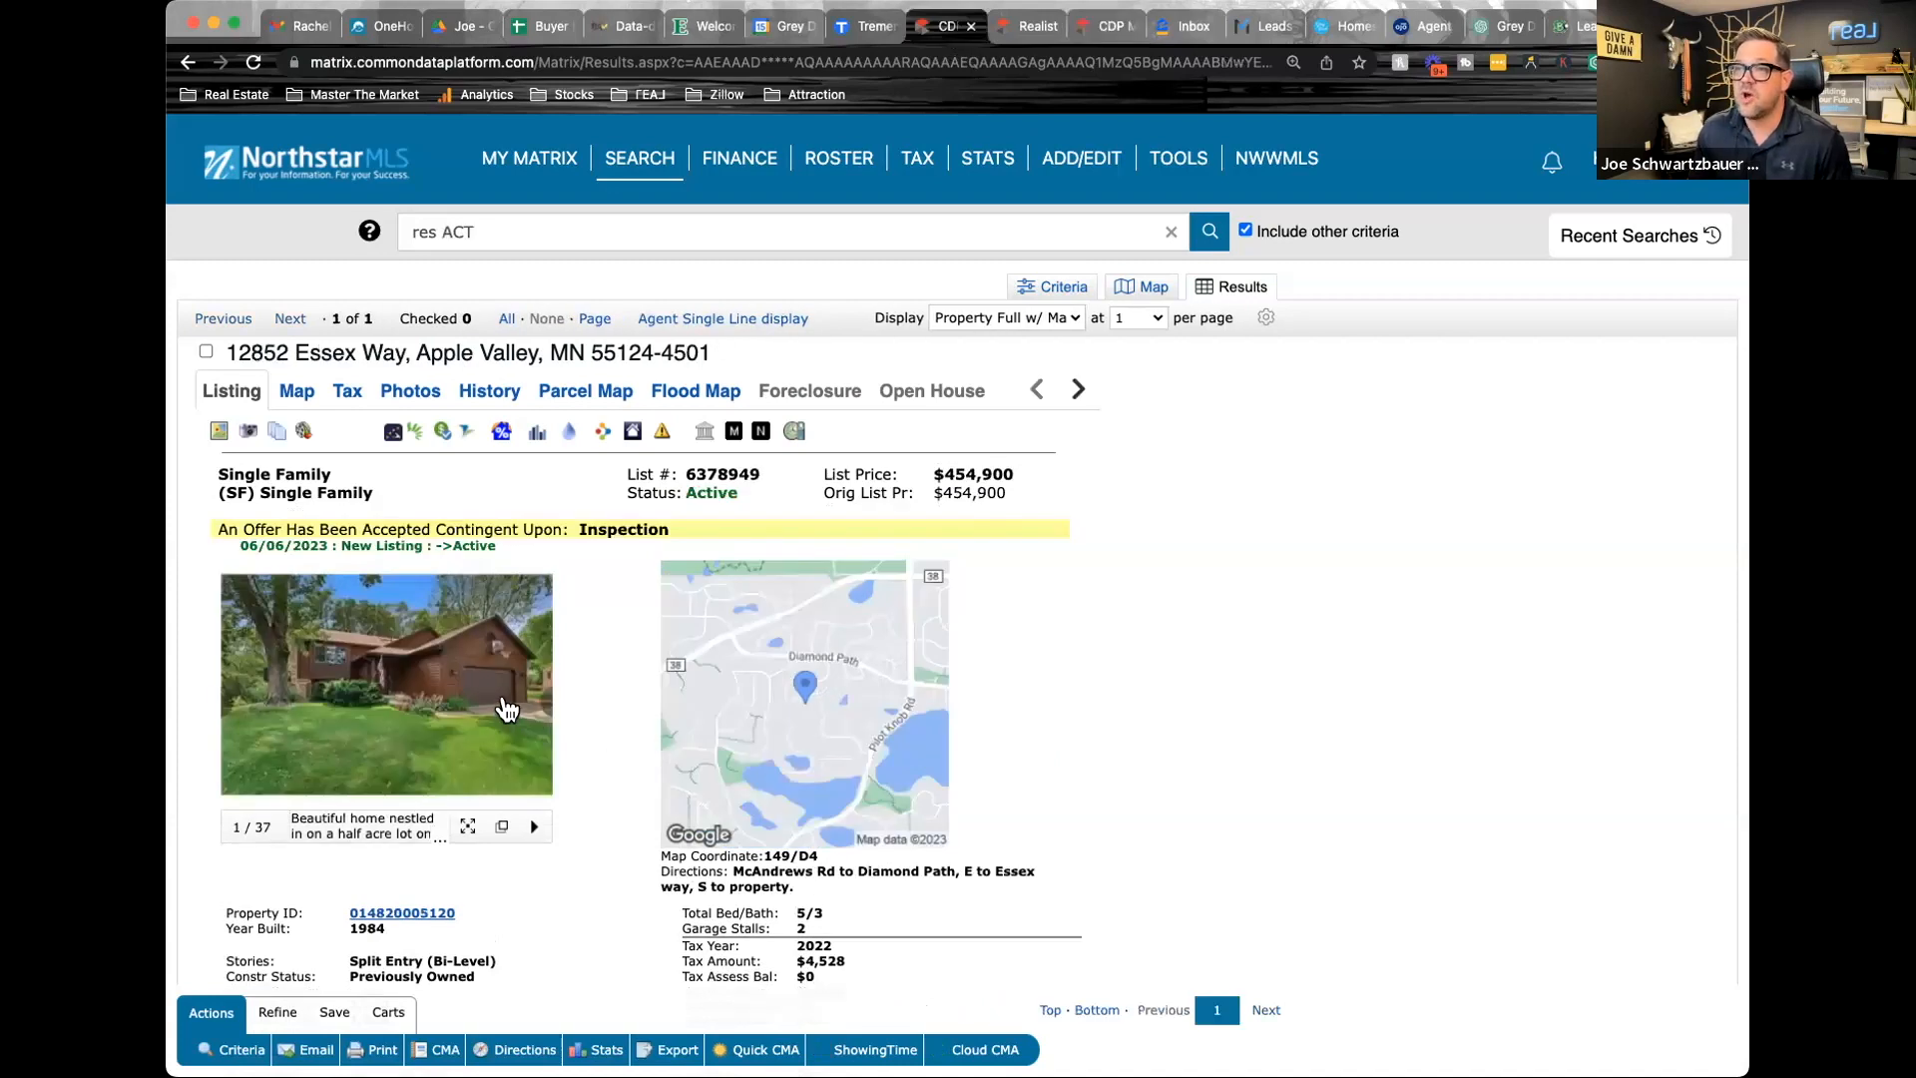
{"action": "left_click", "coordinate": [537, 701]}
{"action": "left_click", "coordinate": [536, 702]}
{"action": "left_click", "coordinate": [536, 702]}
{"action": "left_click", "coordinate": [537, 701]}
{"action": "left_click", "coordinate": [536, 702]}
{"action": "left_click", "coordinate": [537, 704]}
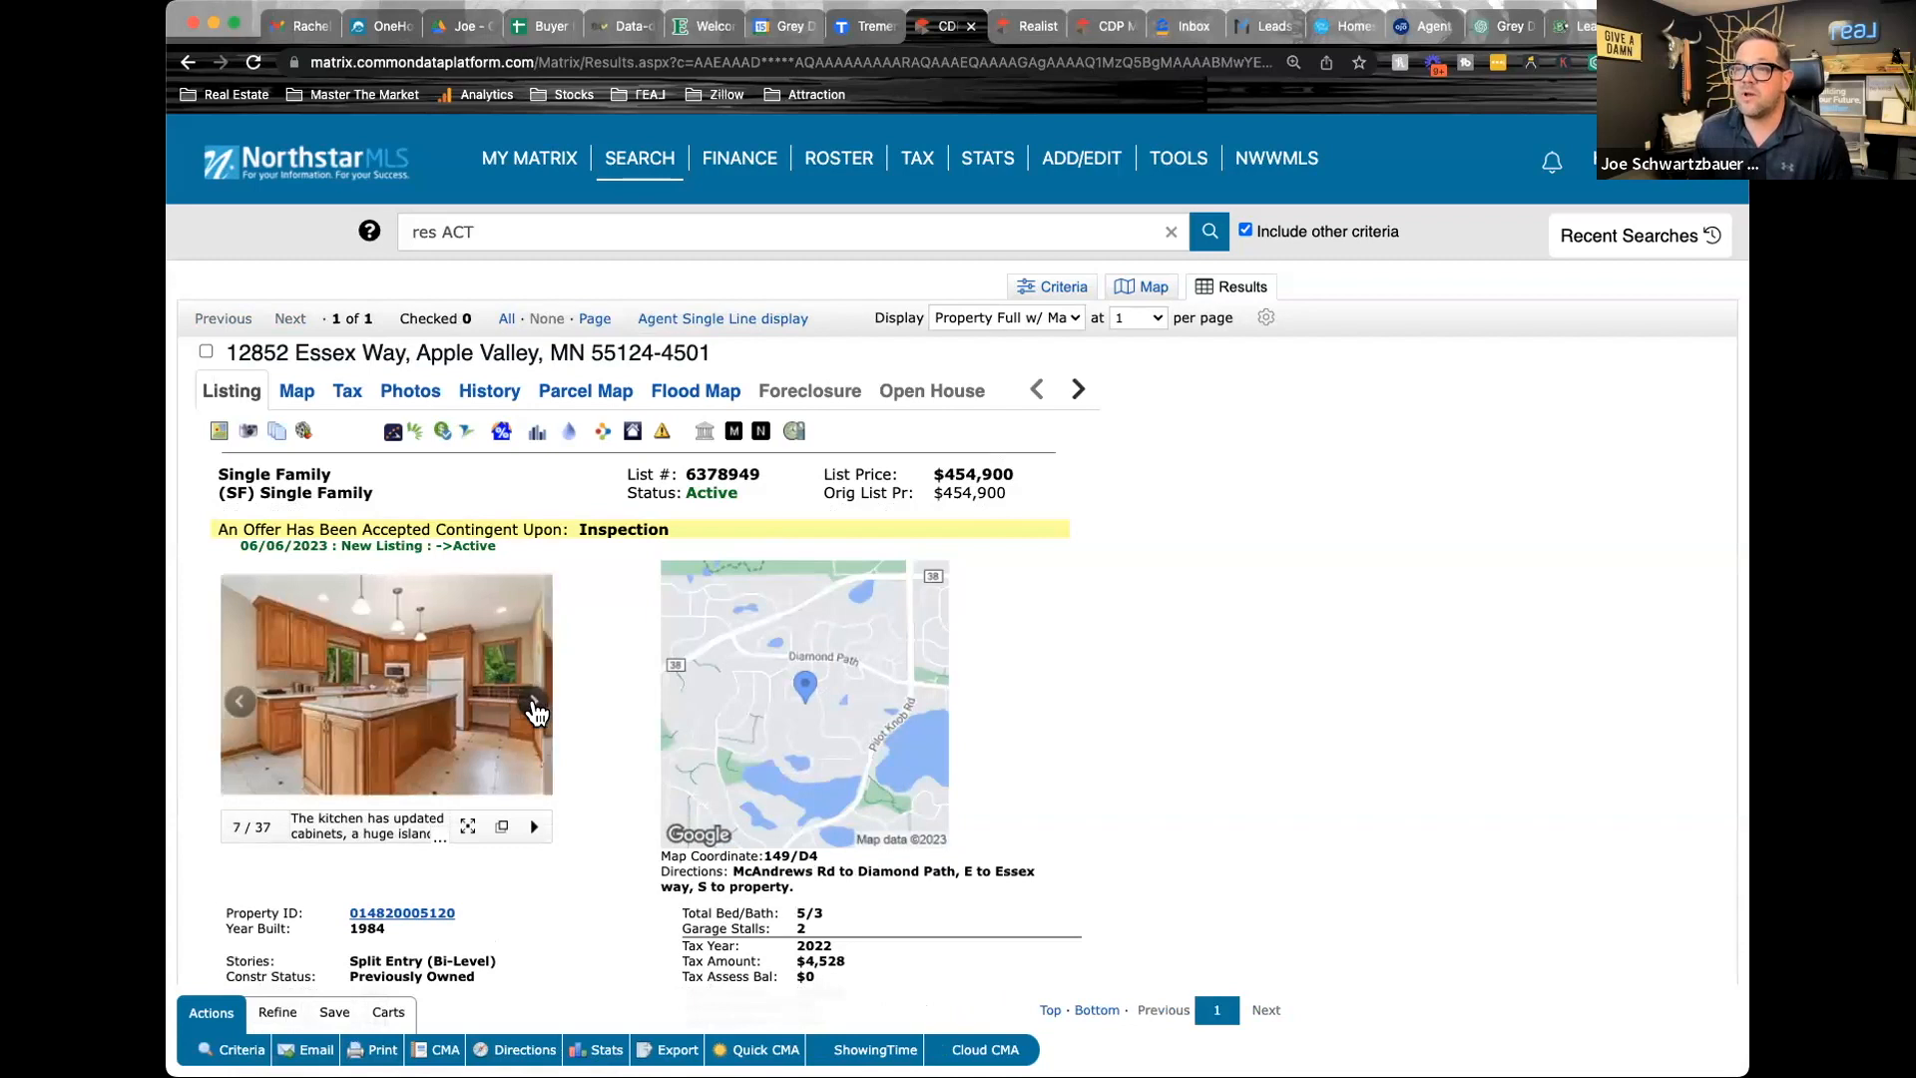
{"action": "left_click", "coordinate": [536, 703]}
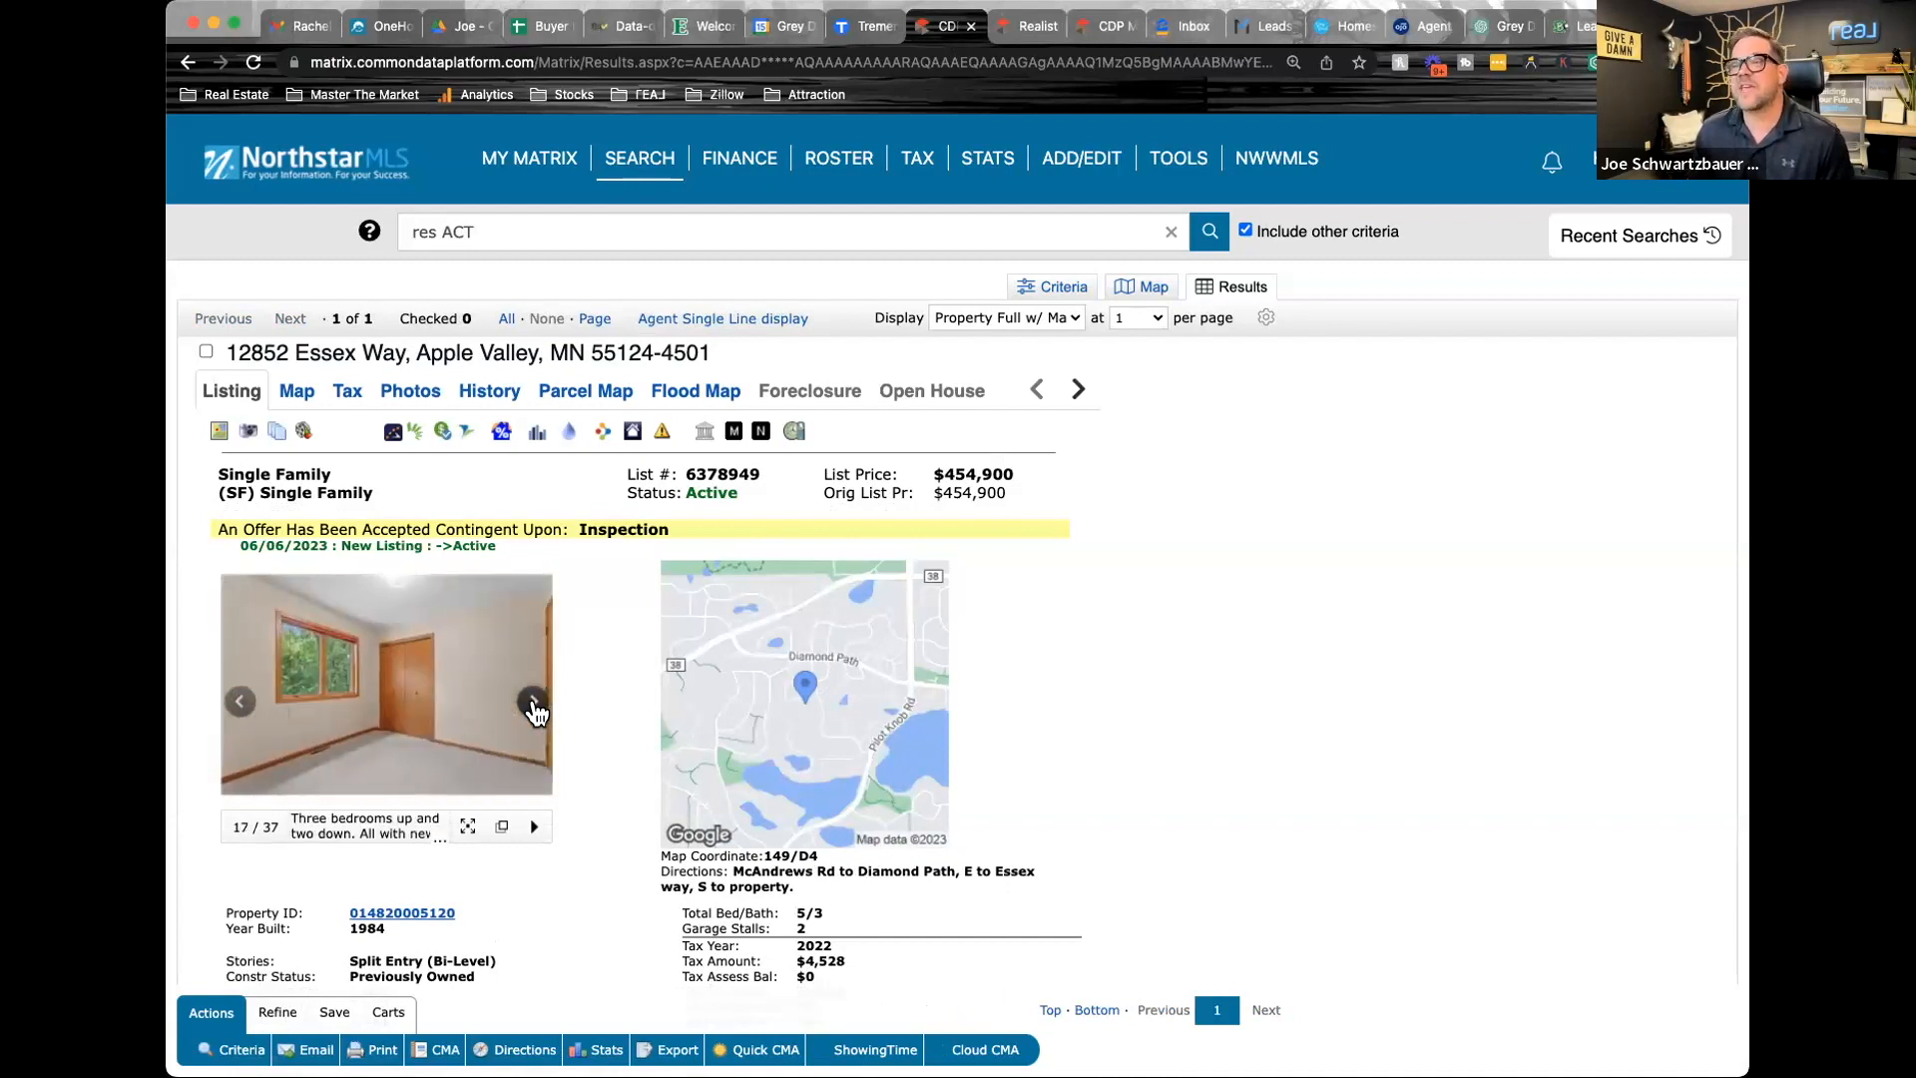
{"action": "left_click", "coordinate": [537, 703]}
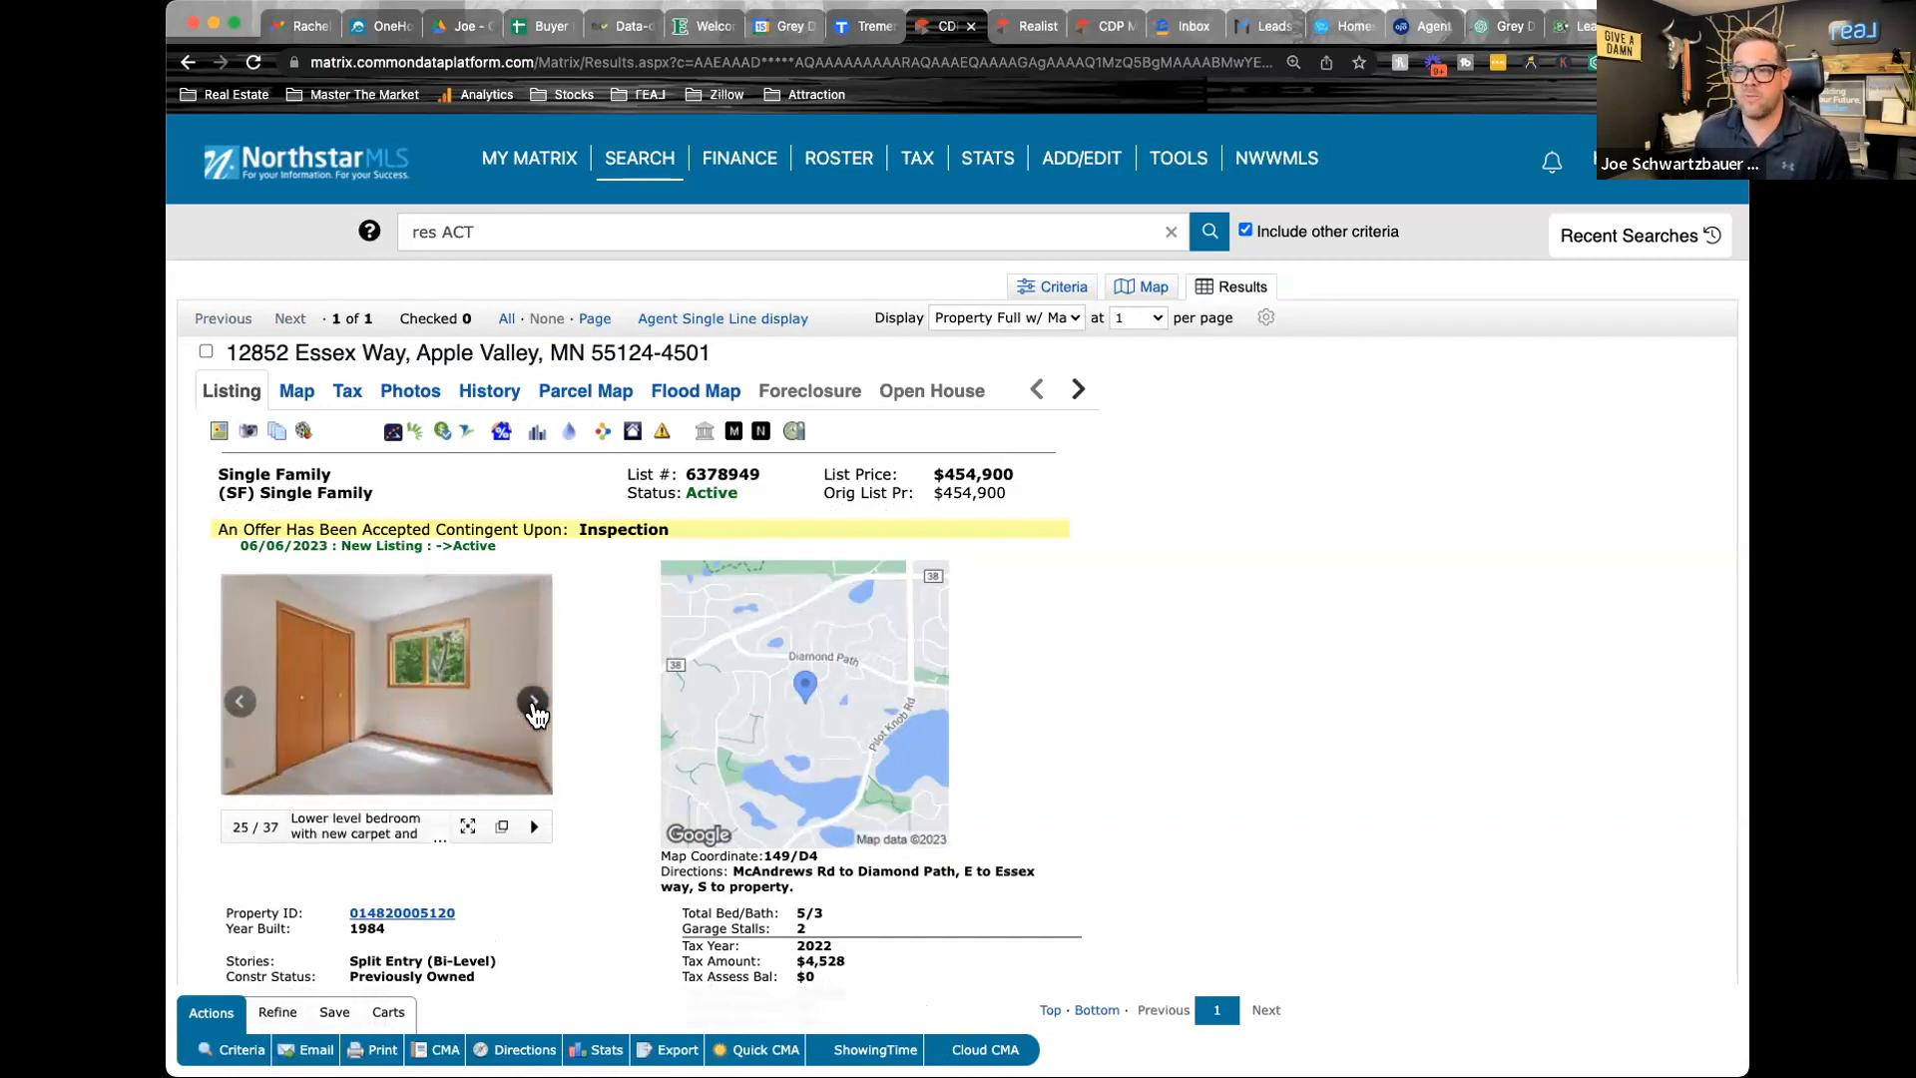
{"action": "left_click", "coordinate": [537, 712]}
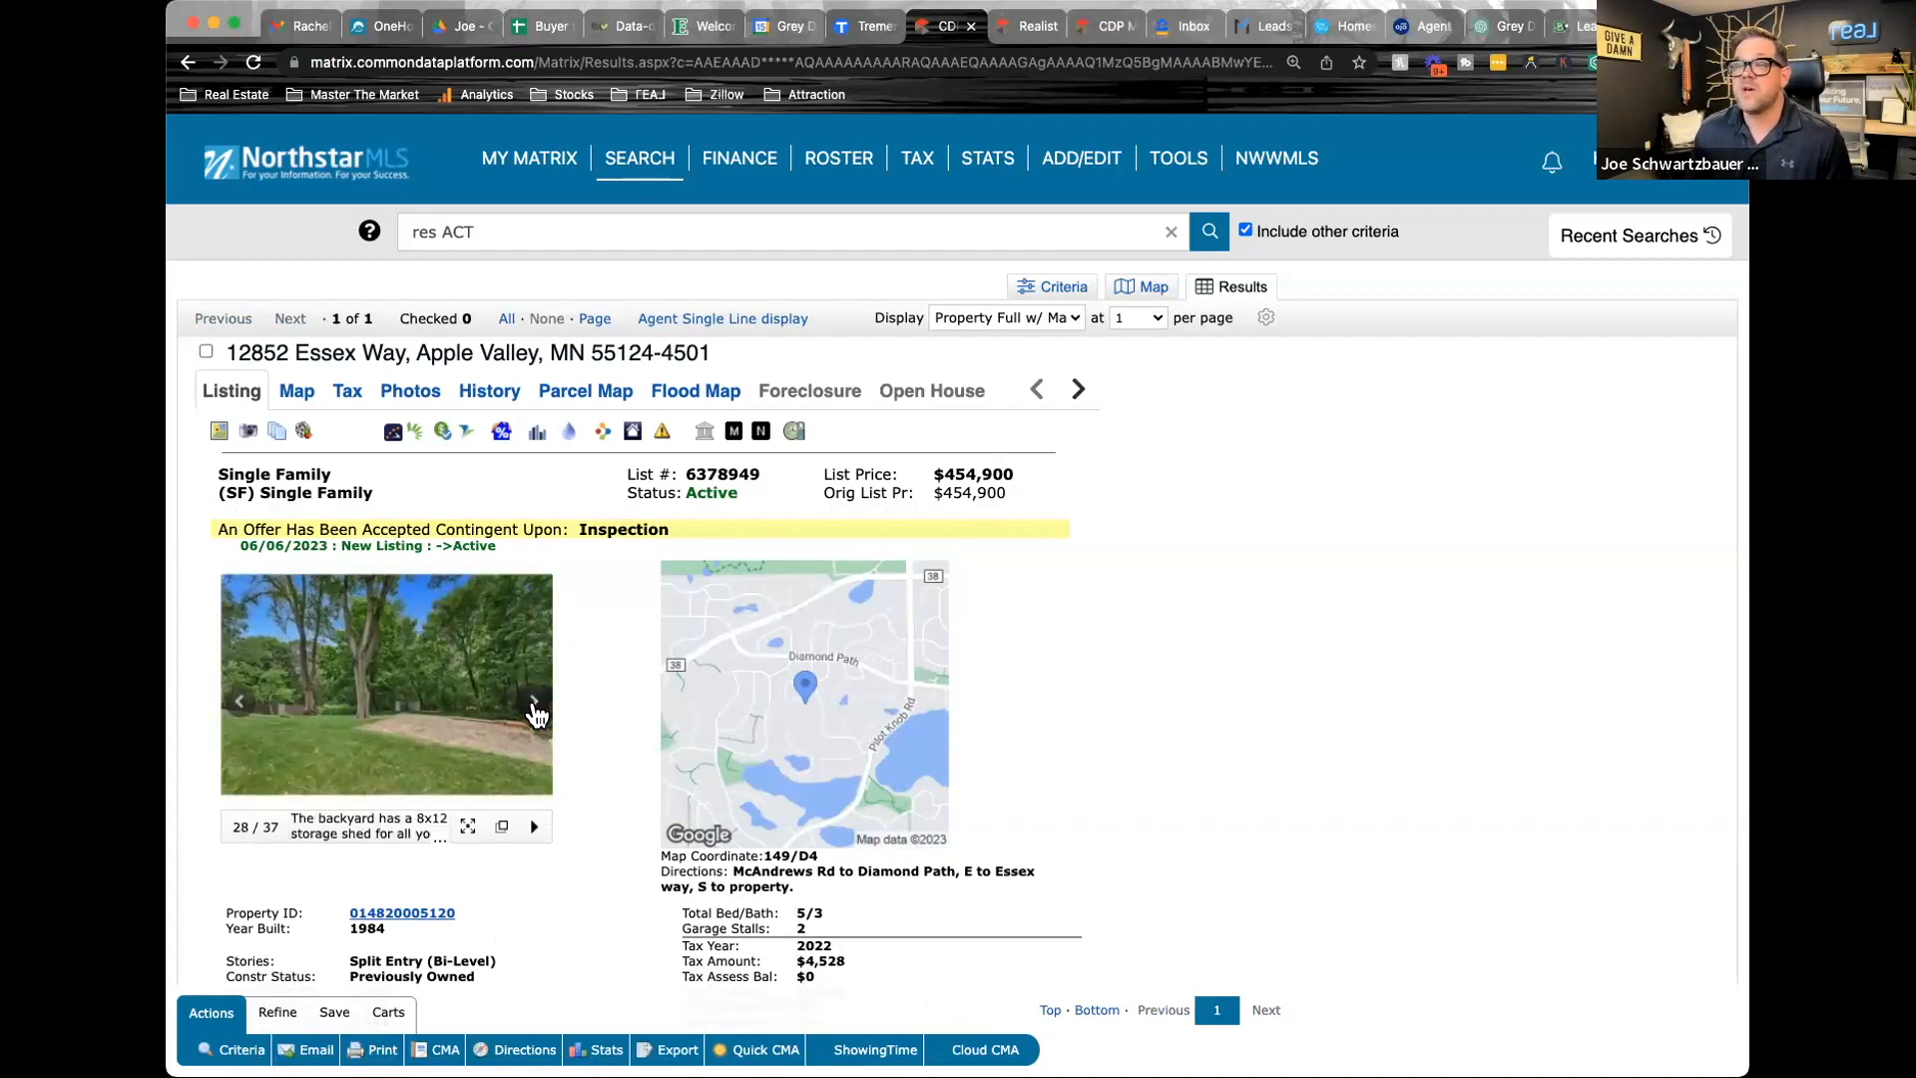
{"action": "left_click", "coordinate": [537, 713]}
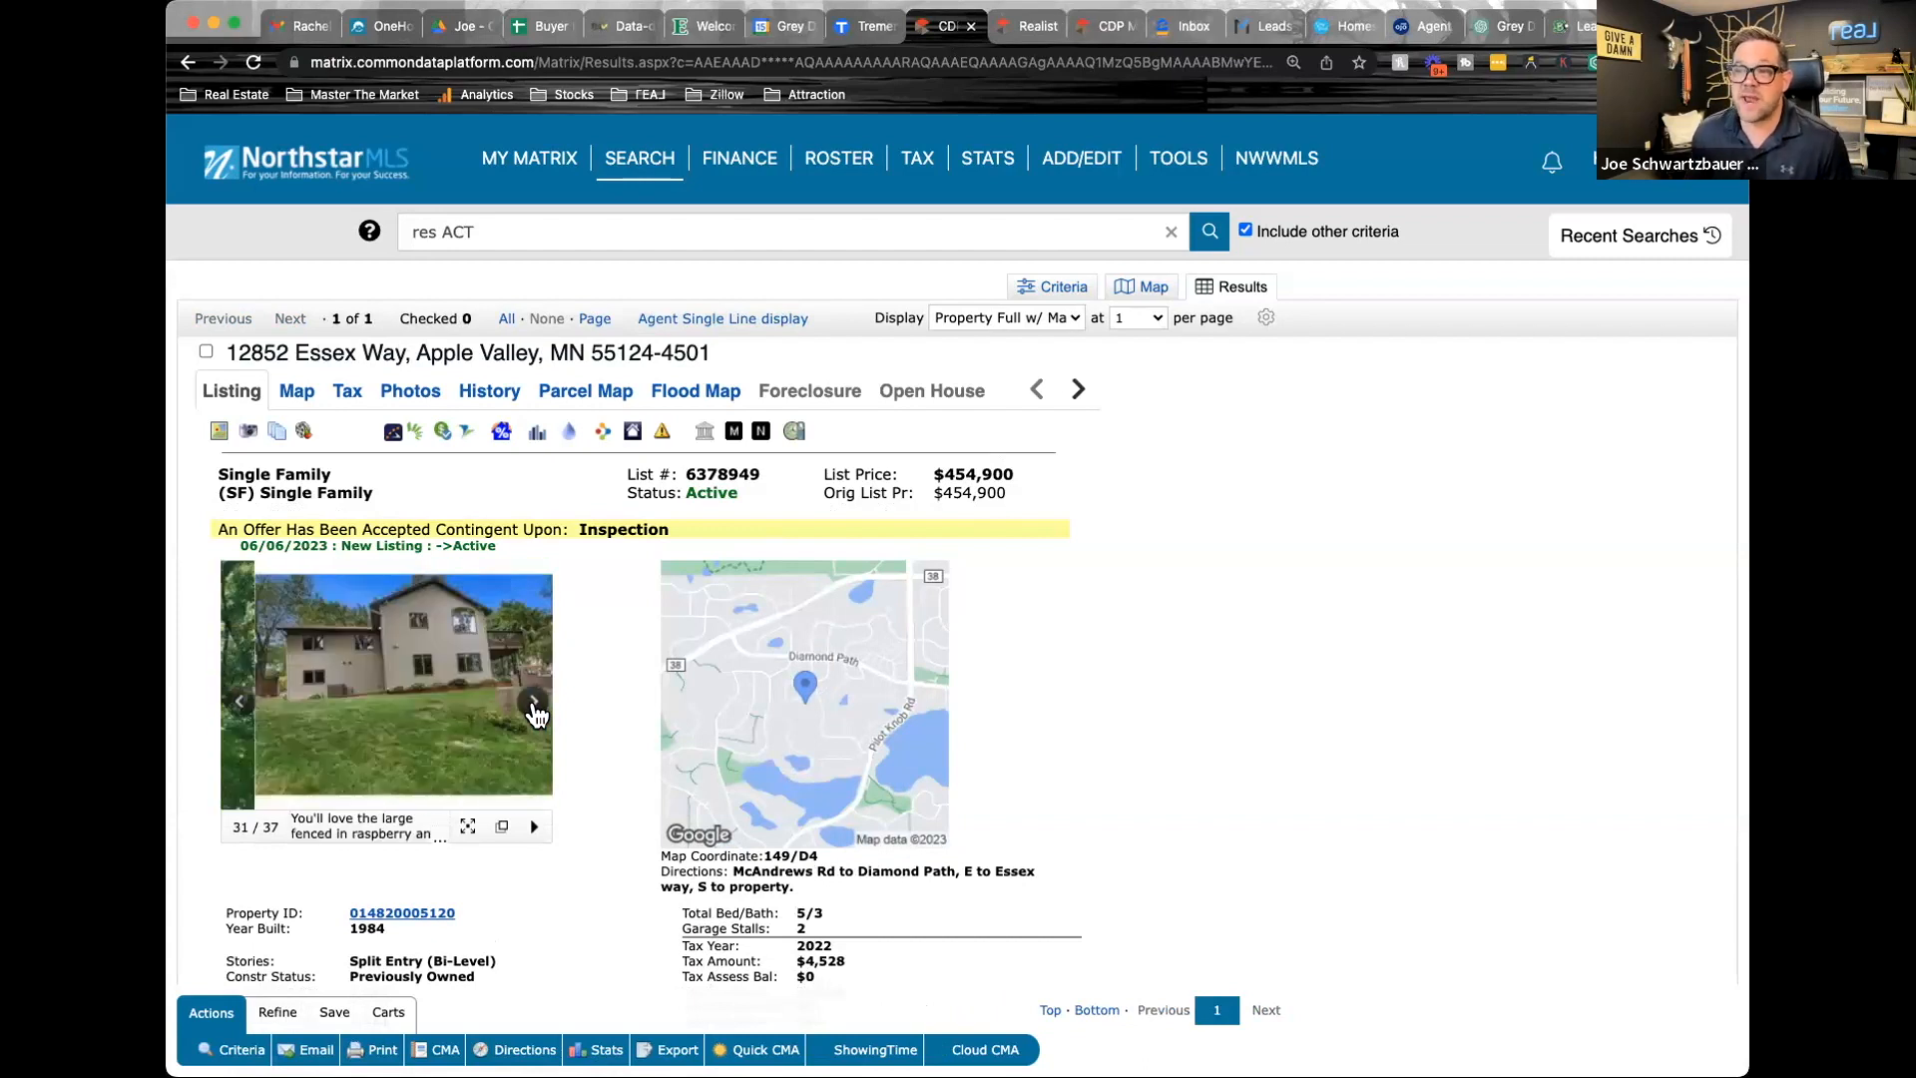
{"action": "left_click", "coordinate": [537, 712]}
{"action": "left_click", "coordinate": [537, 712]}
{"action": "left_click", "coordinate": [534, 709]}
{"action": "left_click", "coordinate": [535, 708]}
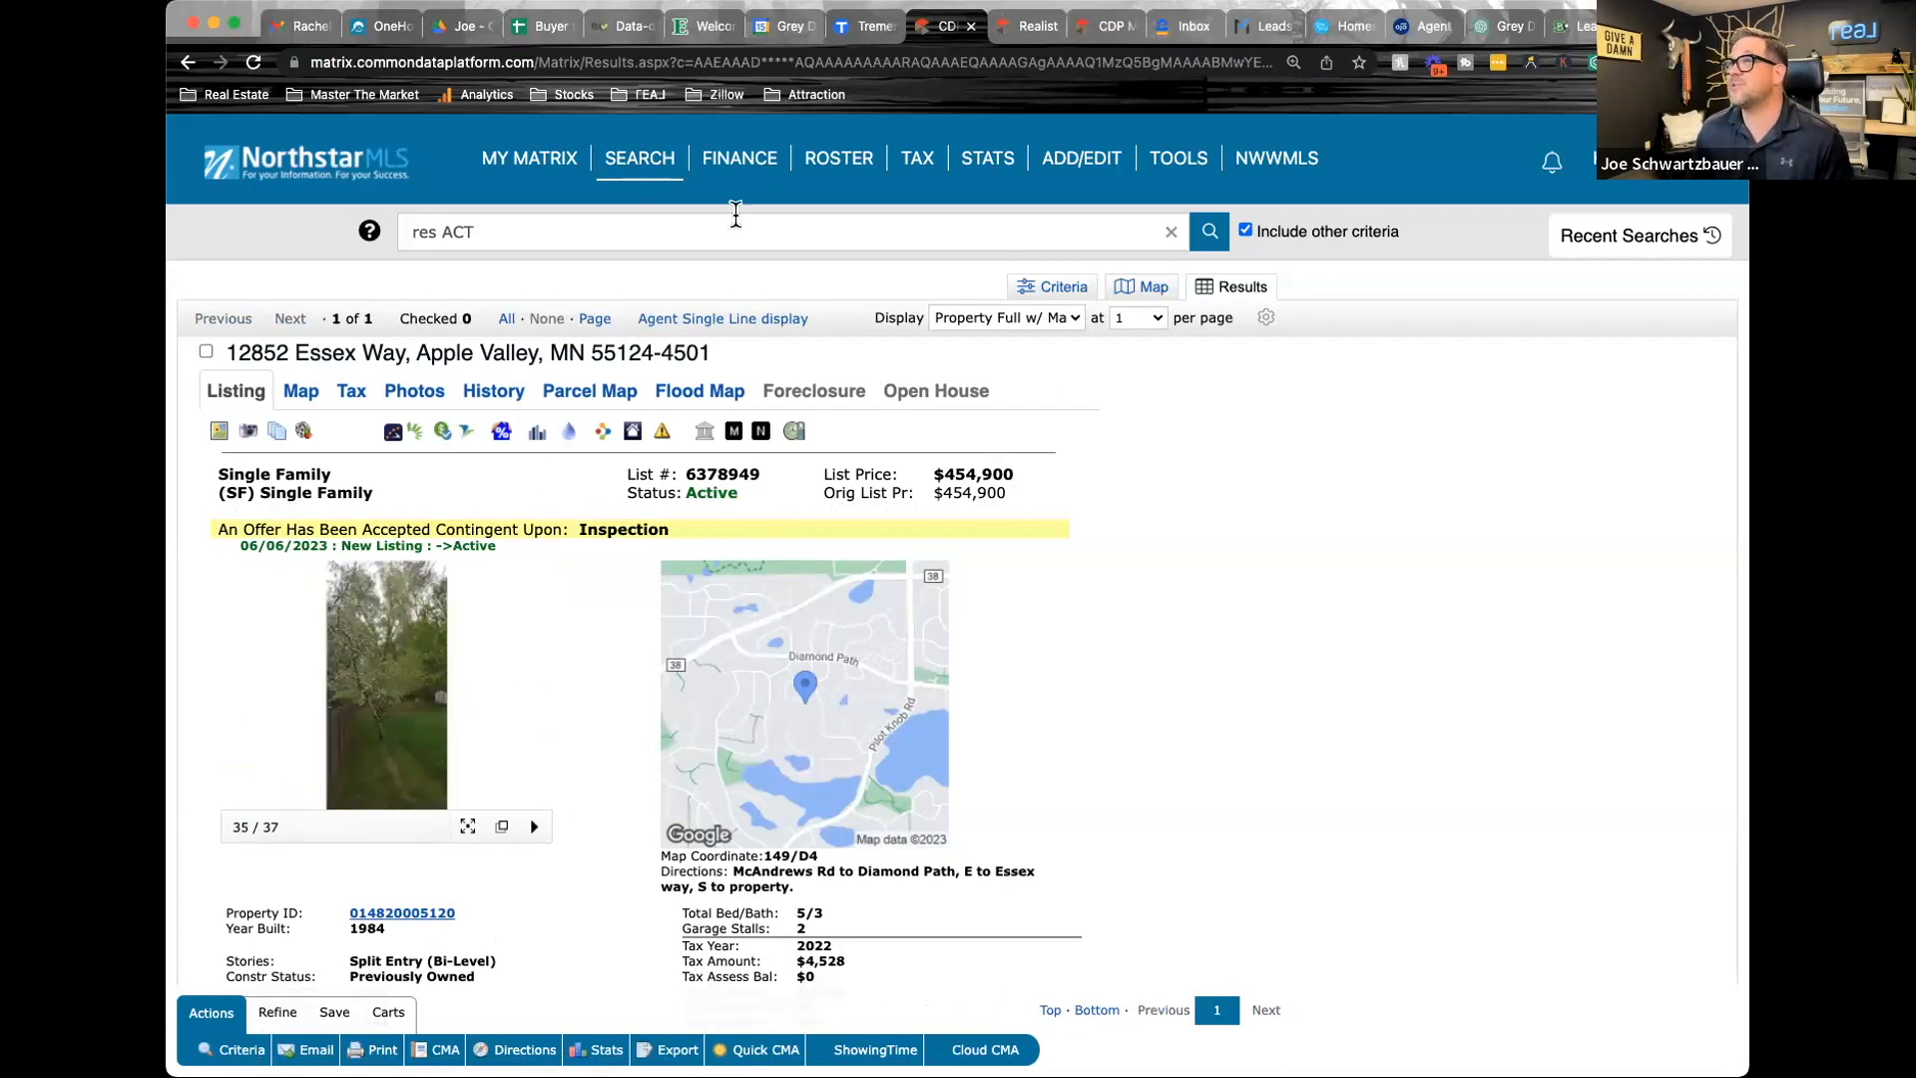
Return to closed listing 6237774, look through more of its interior photos and mark it as a selected comparable
{"action": "left_click", "coordinate": [1105, 28]}
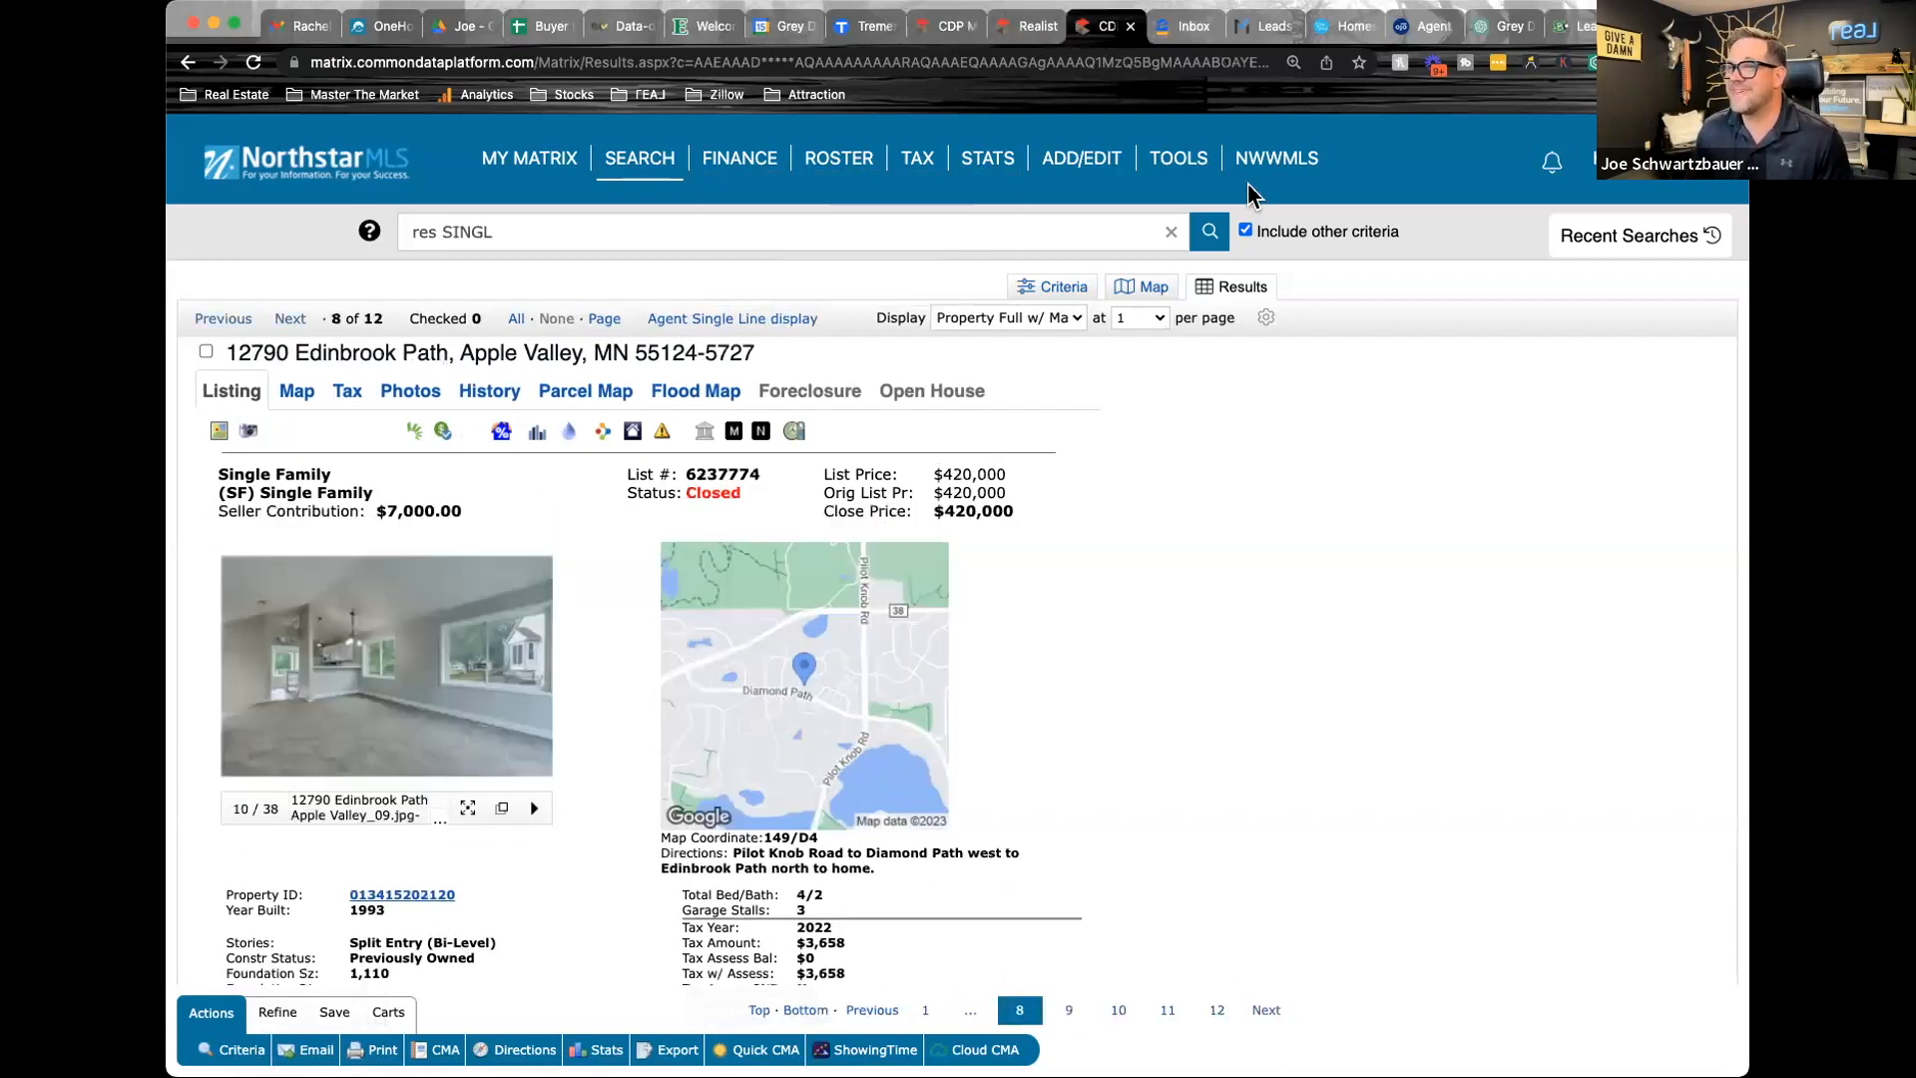
{"action": "left_click", "coordinate": [535, 687]}
{"action": "left_click", "coordinate": [535, 686]}
{"action": "left_click", "coordinate": [536, 688]}
{"action": "left_click", "coordinate": [536, 687]}
{"action": "left_click", "coordinate": [536, 687]}
{"action": "left_click", "coordinate": [536, 686]}
{"action": "left_click", "coordinate": [536, 687]}
{"action": "left_click", "coordinate": [535, 686]}
{"action": "left_click", "coordinate": [536, 687]}
{"action": "left_click", "coordinate": [536, 687]}
{"action": "left_click", "coordinate": [536, 686]}
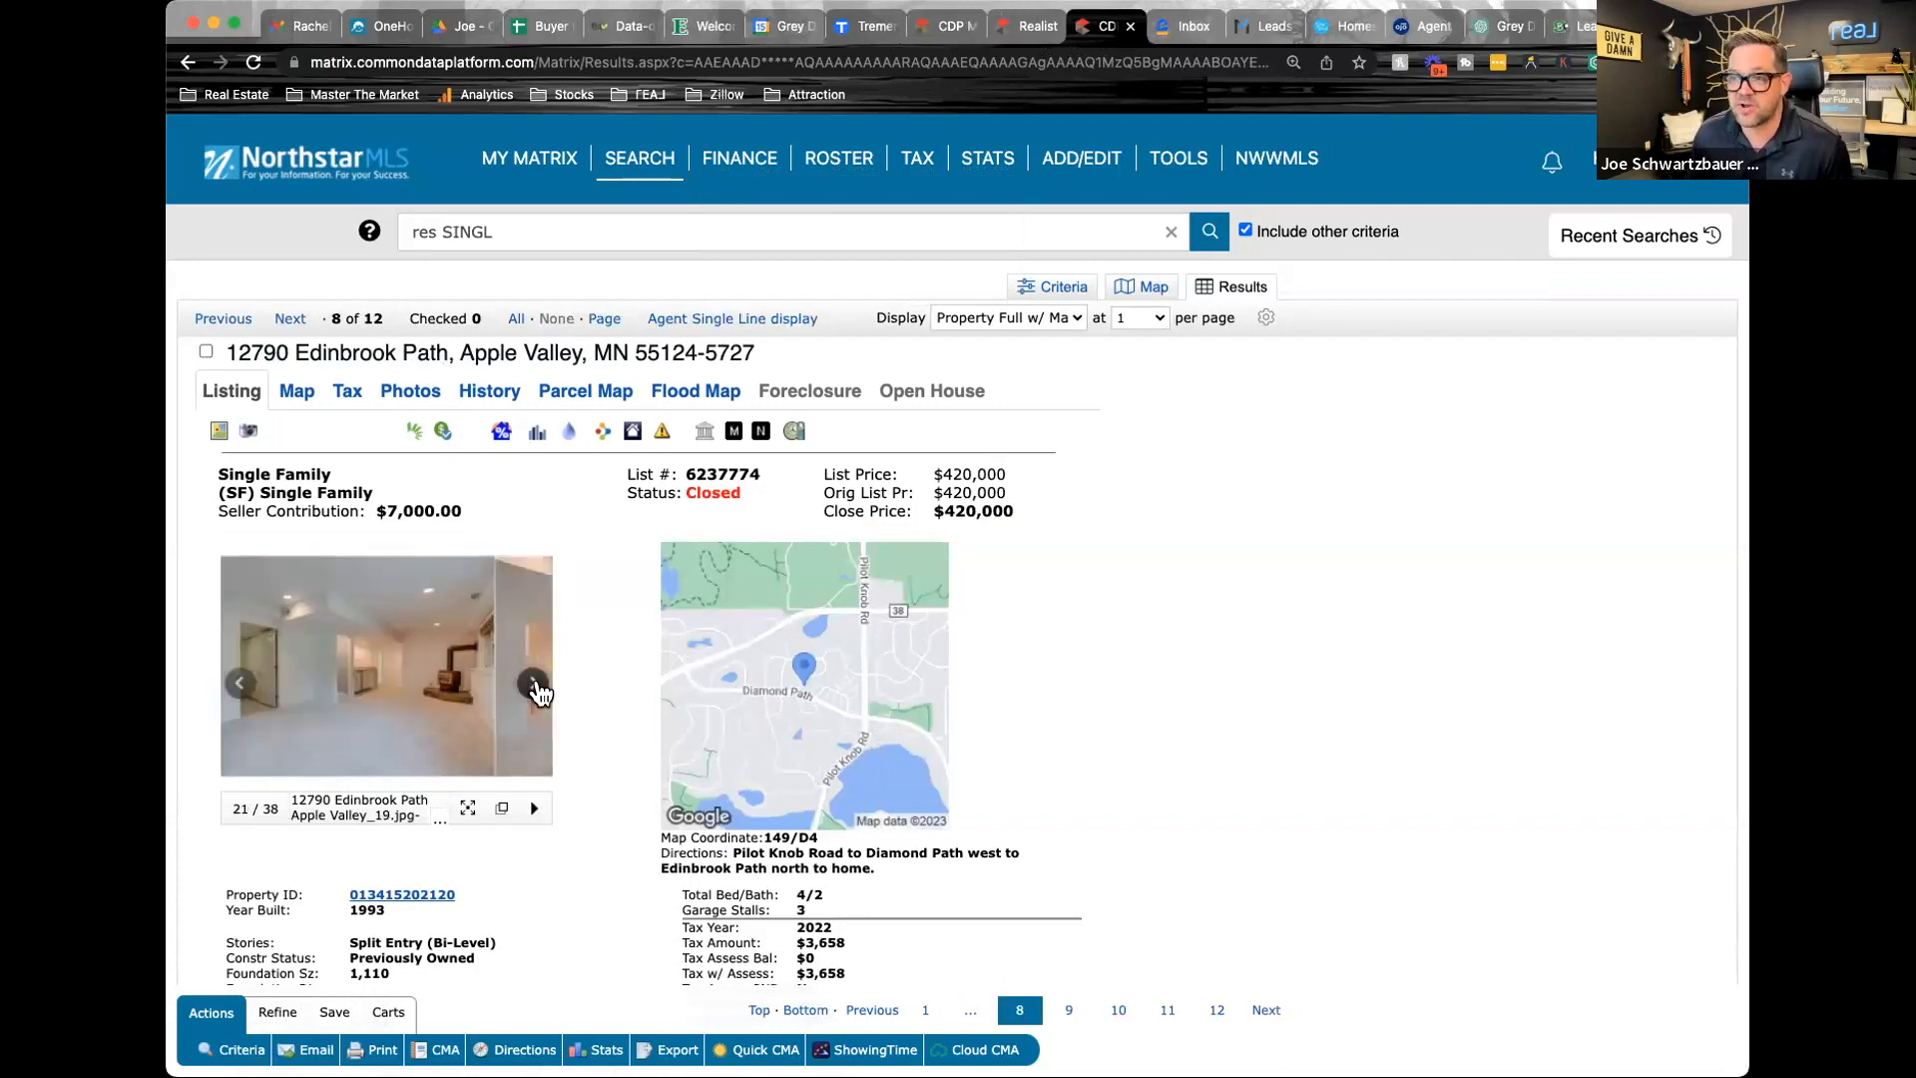
{"action": "left_click", "coordinate": [534, 686]}
{"action": "left_click", "coordinate": [535, 686]}
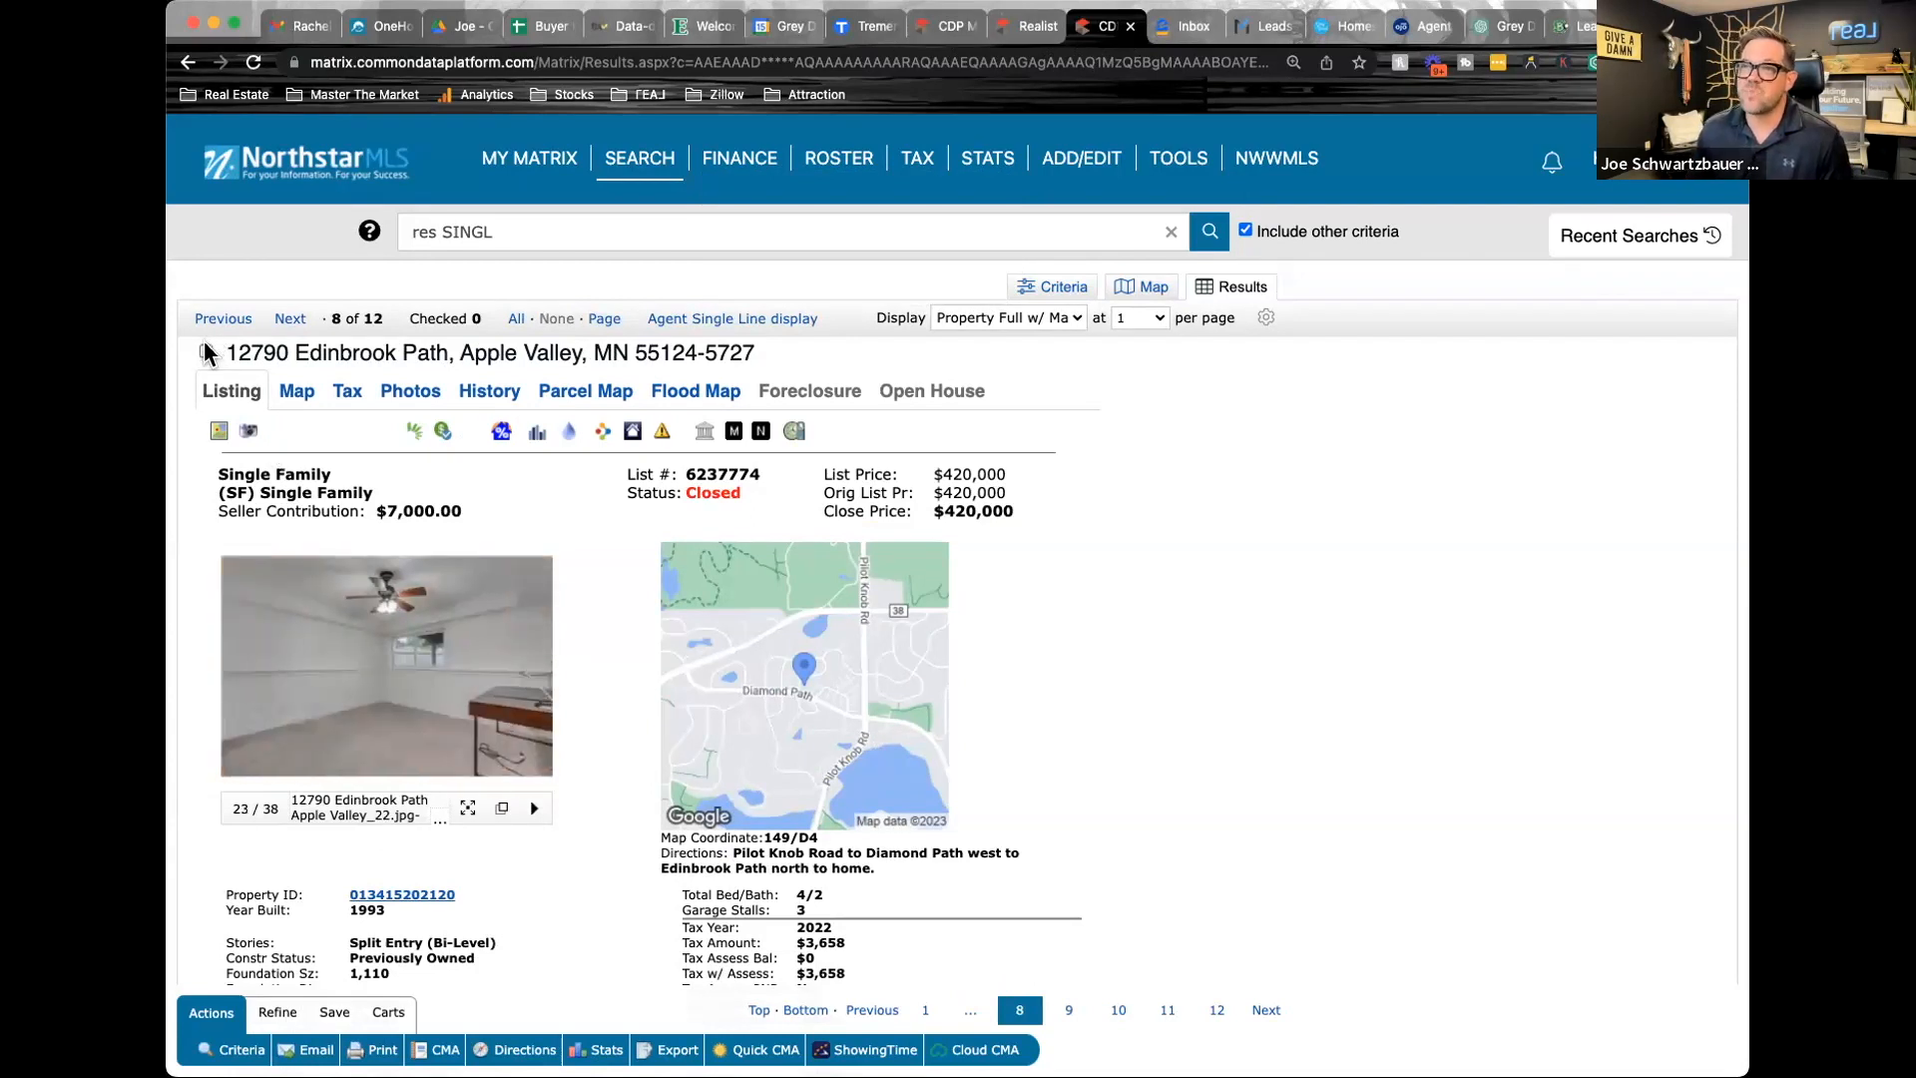
{"action": "left_click", "coordinate": [206, 351]}
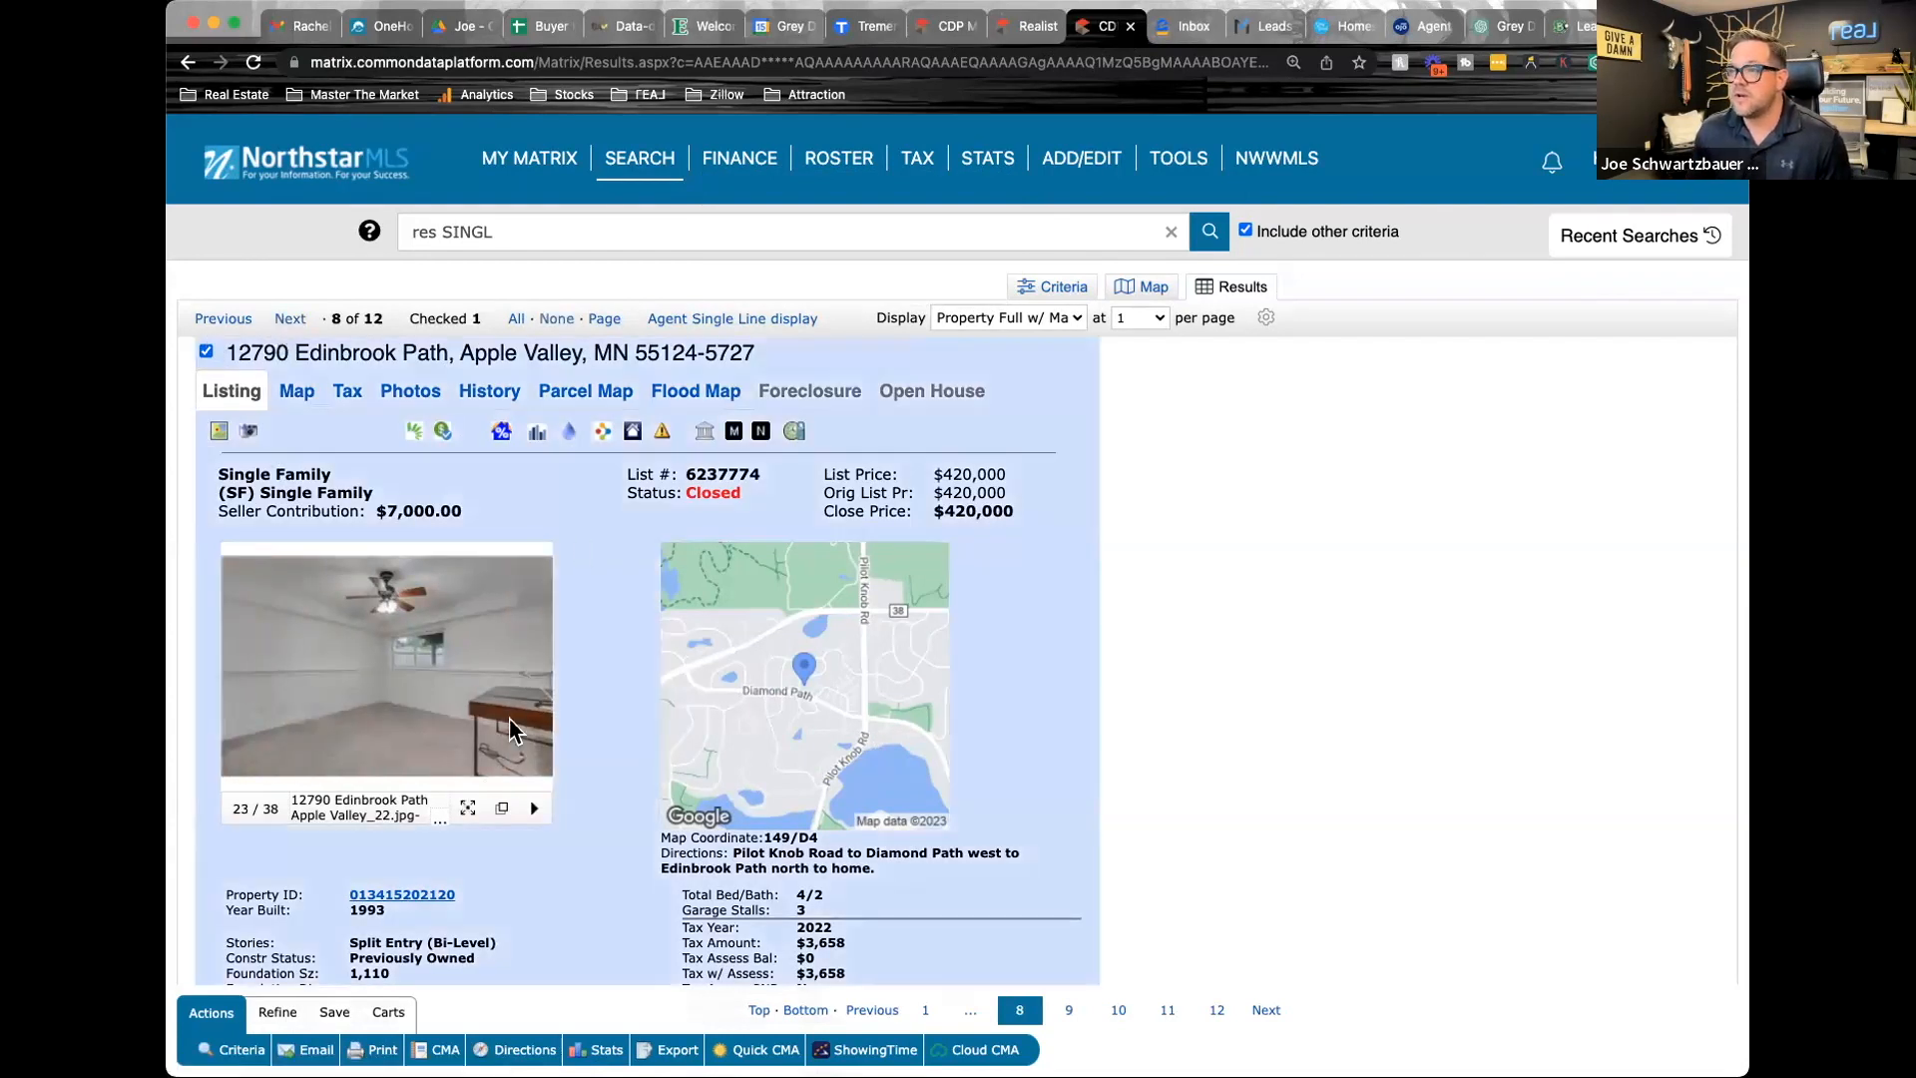
Advance to the next result, closed listing 6322207, and look through its exterior and interior photos
{"action": "left_click", "coordinate": [534, 686]}
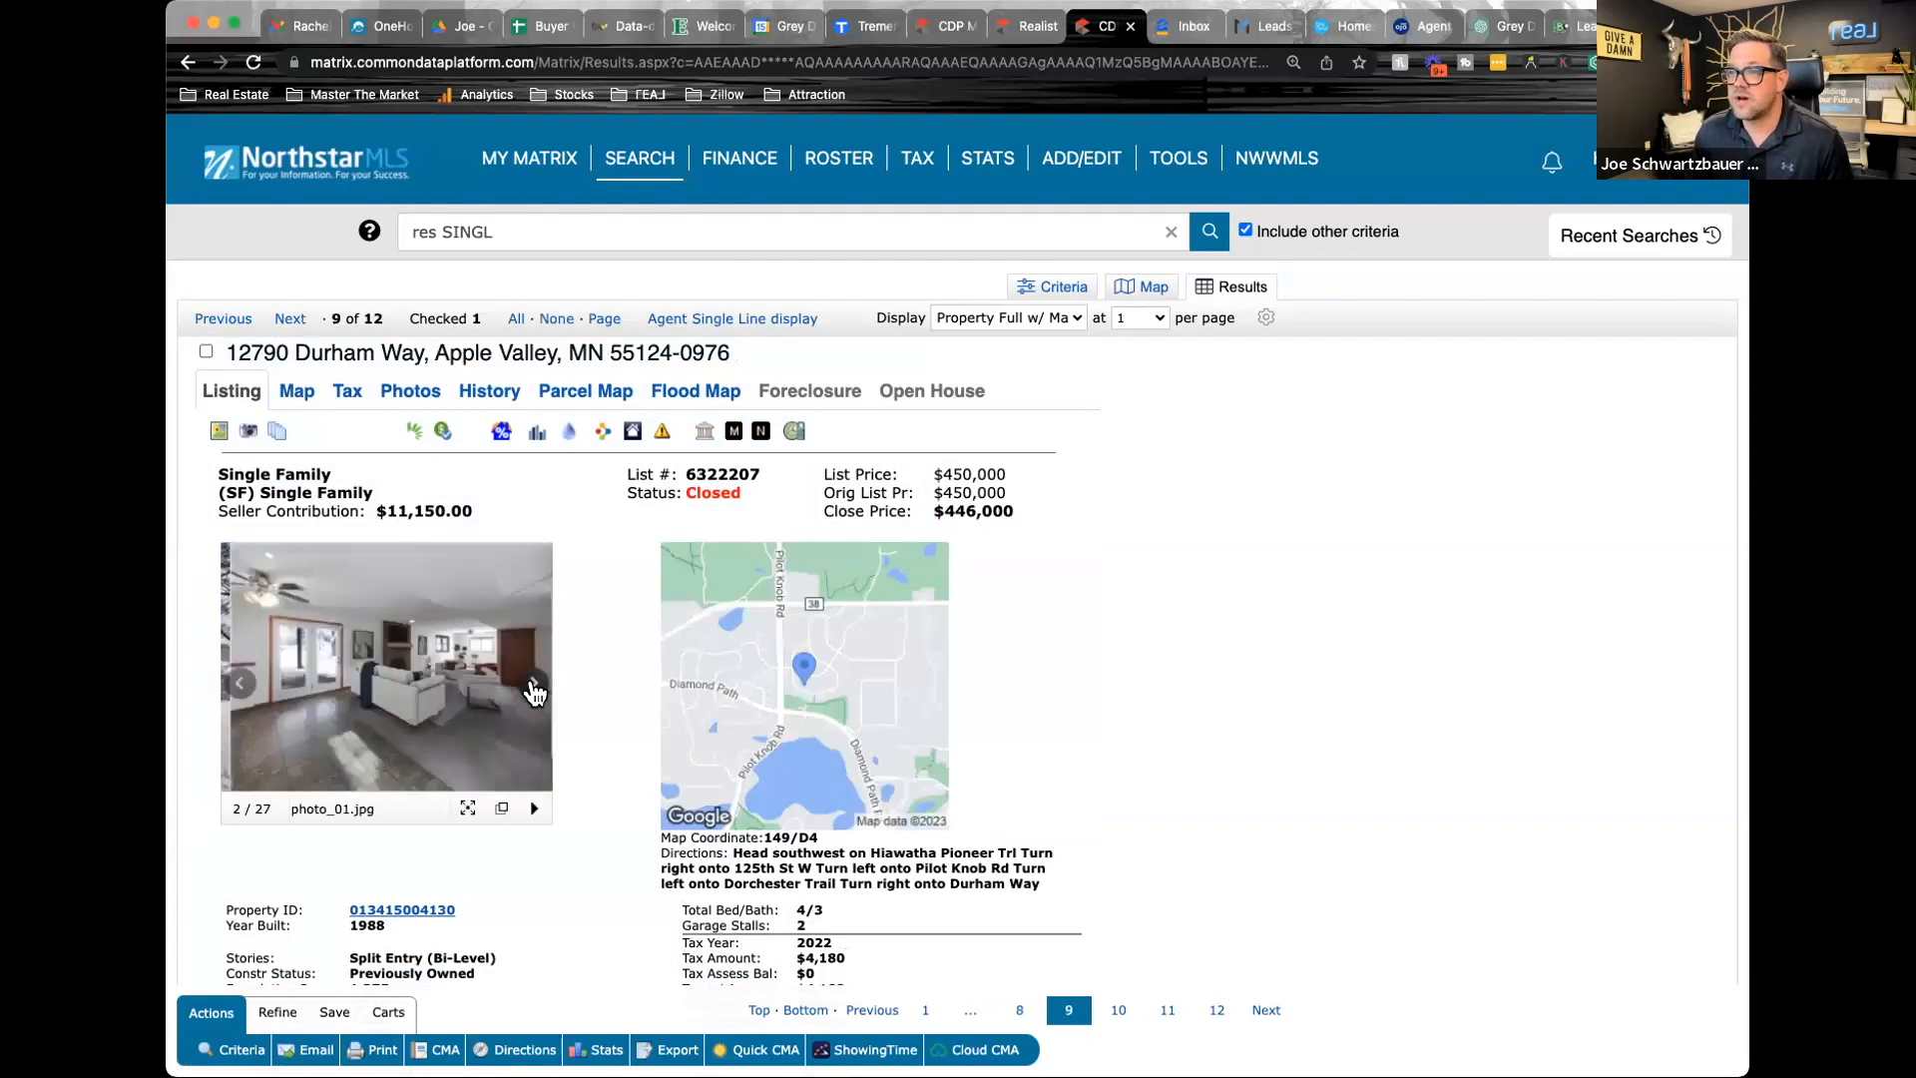
{"action": "left_click", "coordinate": [535, 686]}
{"action": "left_click", "coordinate": [534, 686]}
{"action": "left_click", "coordinate": [534, 686]}
{"action": "left_click", "coordinate": [534, 687]}
{"action": "left_click", "coordinate": [535, 686]}
{"action": "left_click", "coordinate": [535, 687]}
{"action": "left_click", "coordinate": [535, 686]}
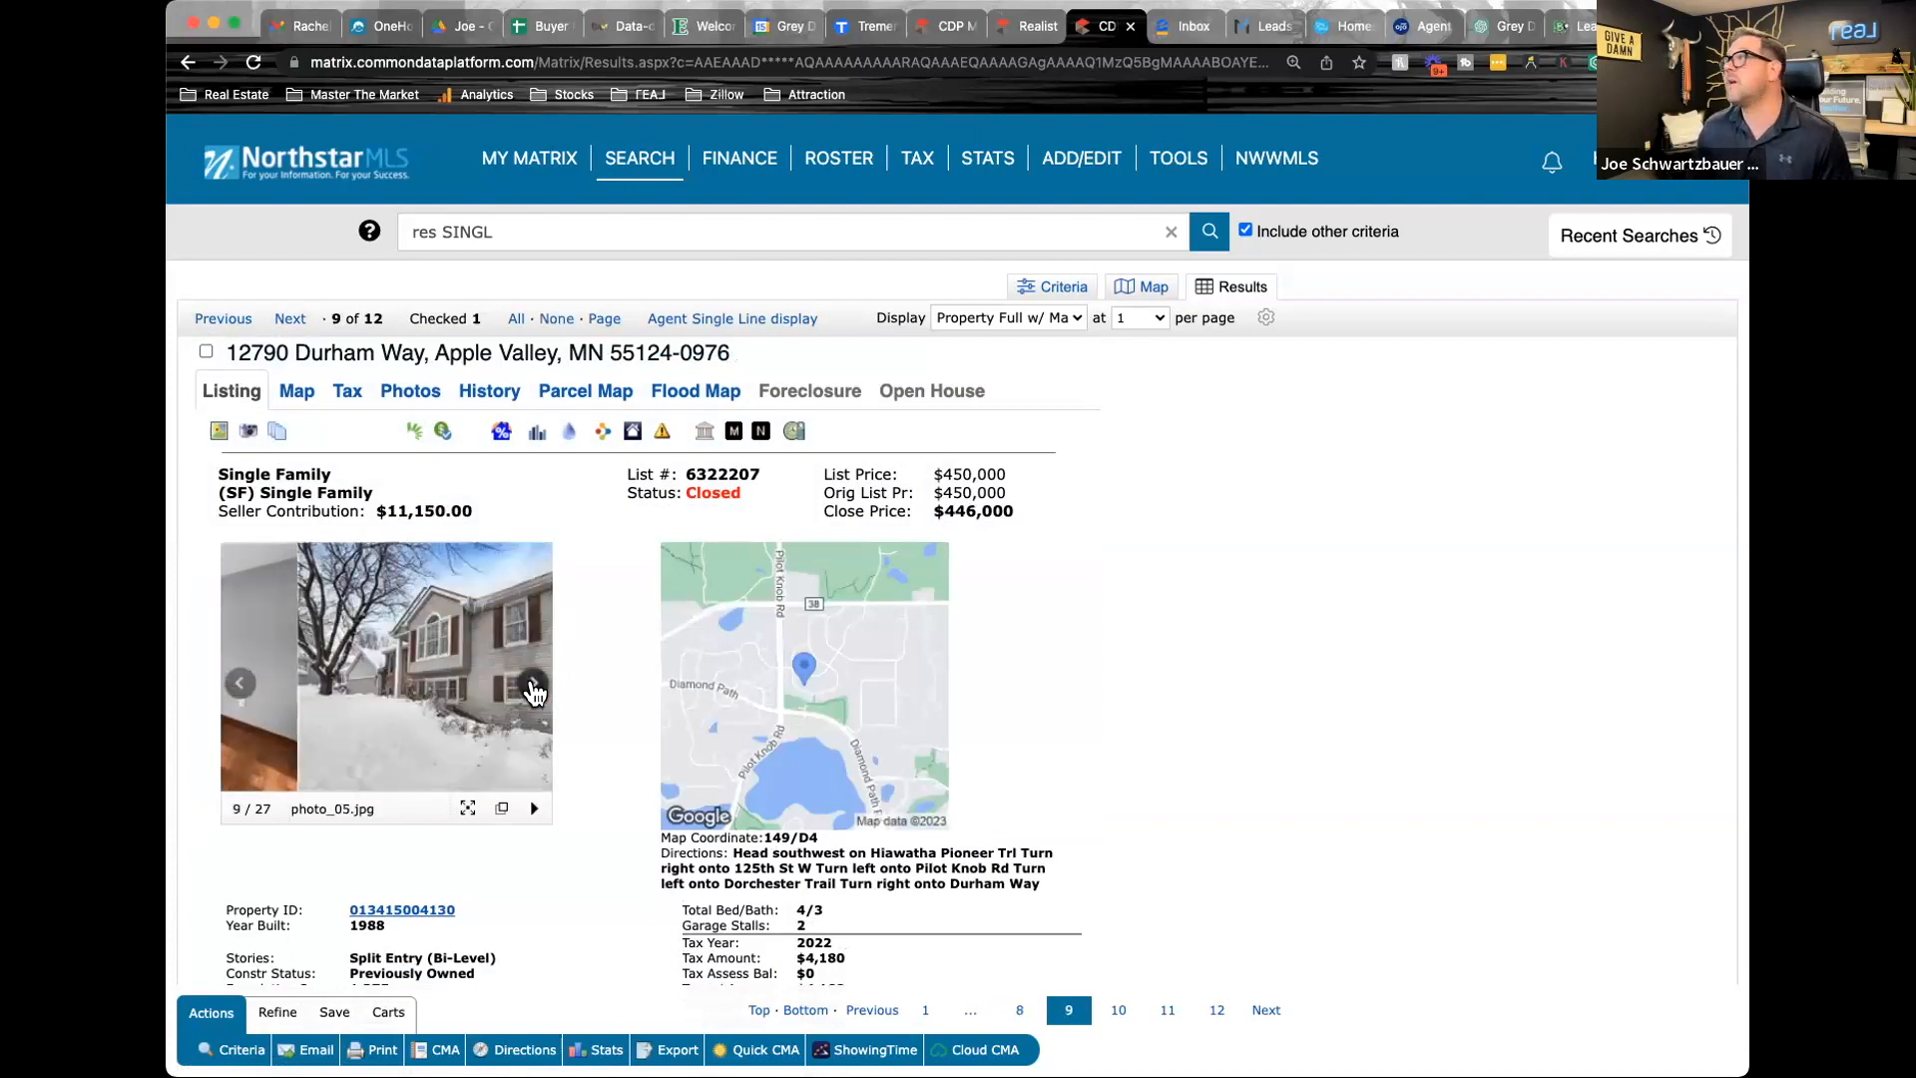
{"action": "left_click", "coordinate": [535, 686]}
{"action": "left_click", "coordinate": [535, 687]}
{"action": "left_click", "coordinate": [535, 686]}
{"action": "left_click", "coordinate": [535, 687]}
{"action": "left_click", "coordinate": [535, 686]}
{"action": "left_click", "coordinate": [535, 687]}
{"action": "left_click", "coordinate": [535, 686]}
{"action": "left_click", "coordinate": [535, 687]}
{"action": "left_click", "coordinate": [535, 686]}
{"action": "left_click", "coordinate": [535, 687]}
{"action": "left_click", "coordinate": [535, 686]}
{"action": "left_click", "coordinate": [534, 686]}
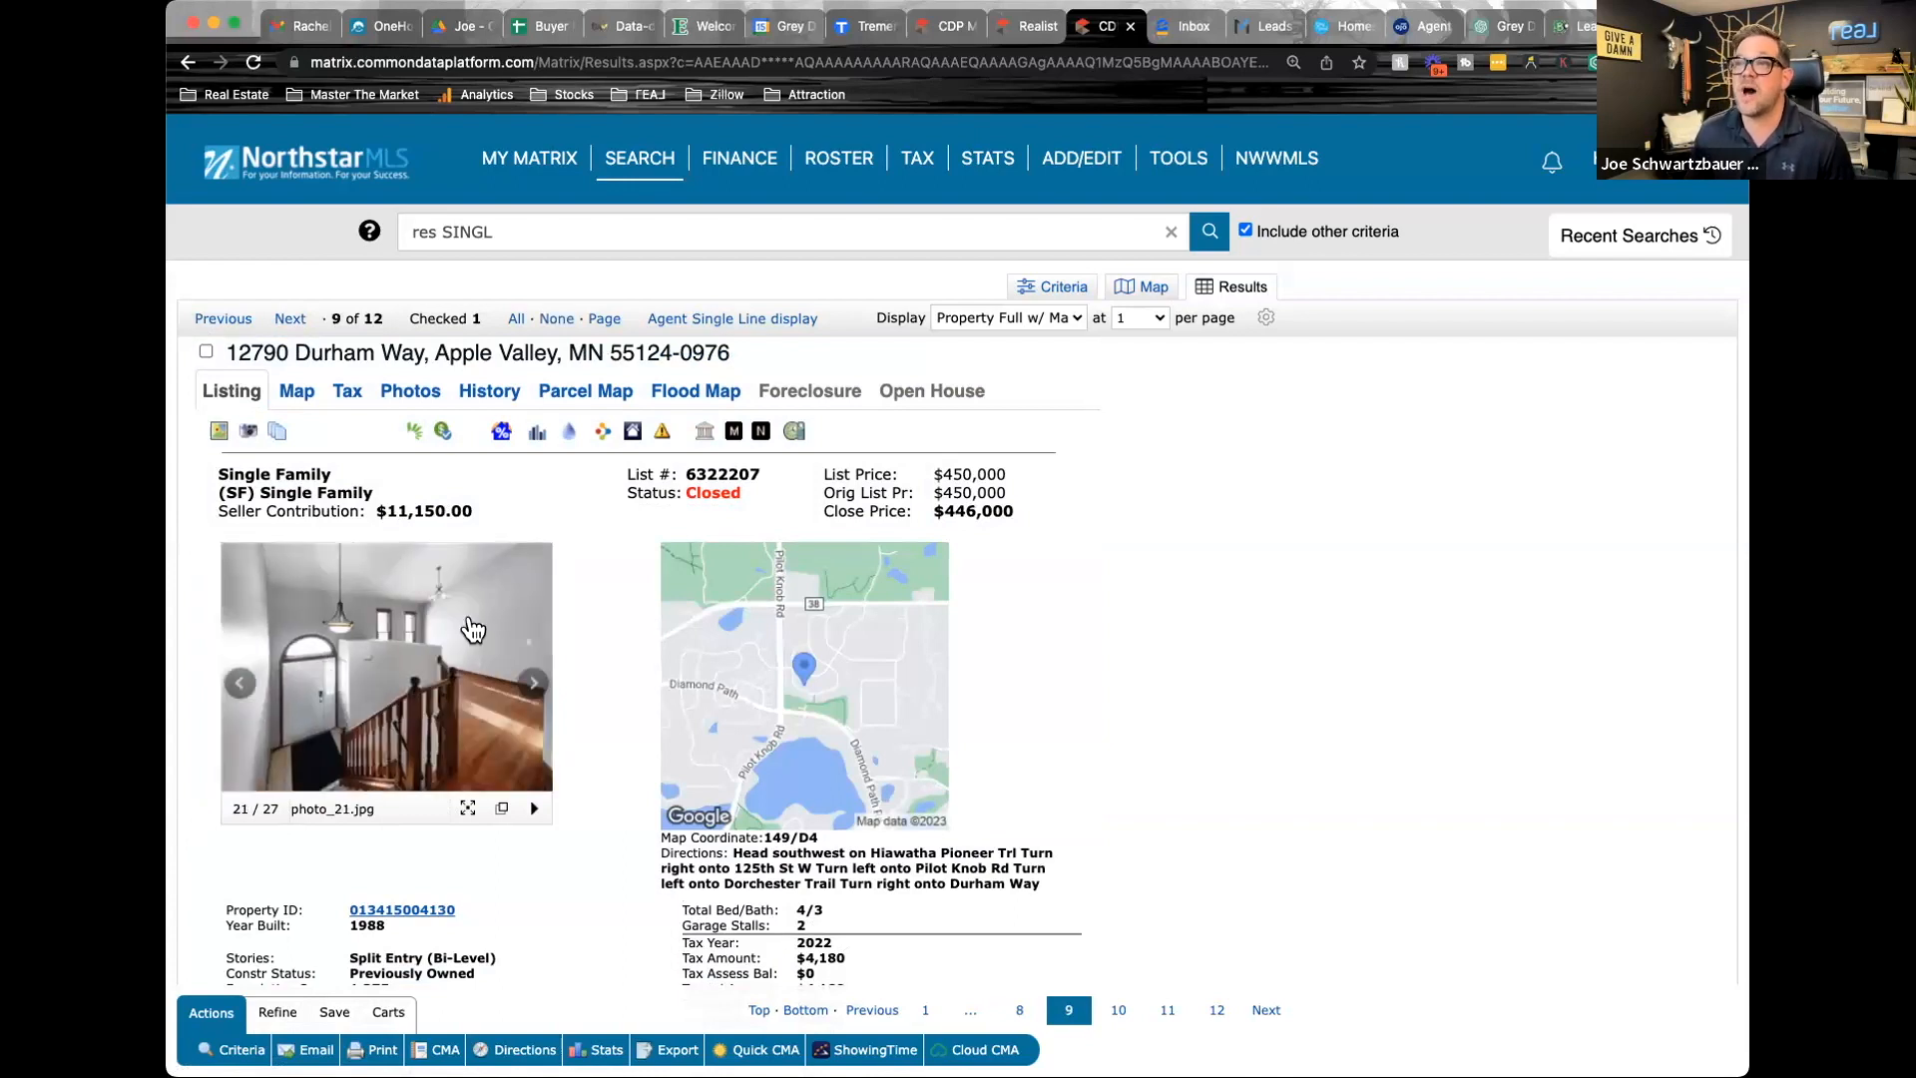
Mark closed listing 6322207 as a selected comparable
{"action": "left_click", "coordinate": [291, 319]}
{"action": "left_click", "coordinate": [212, 329]}
{"action": "left_click", "coordinate": [205, 351]}
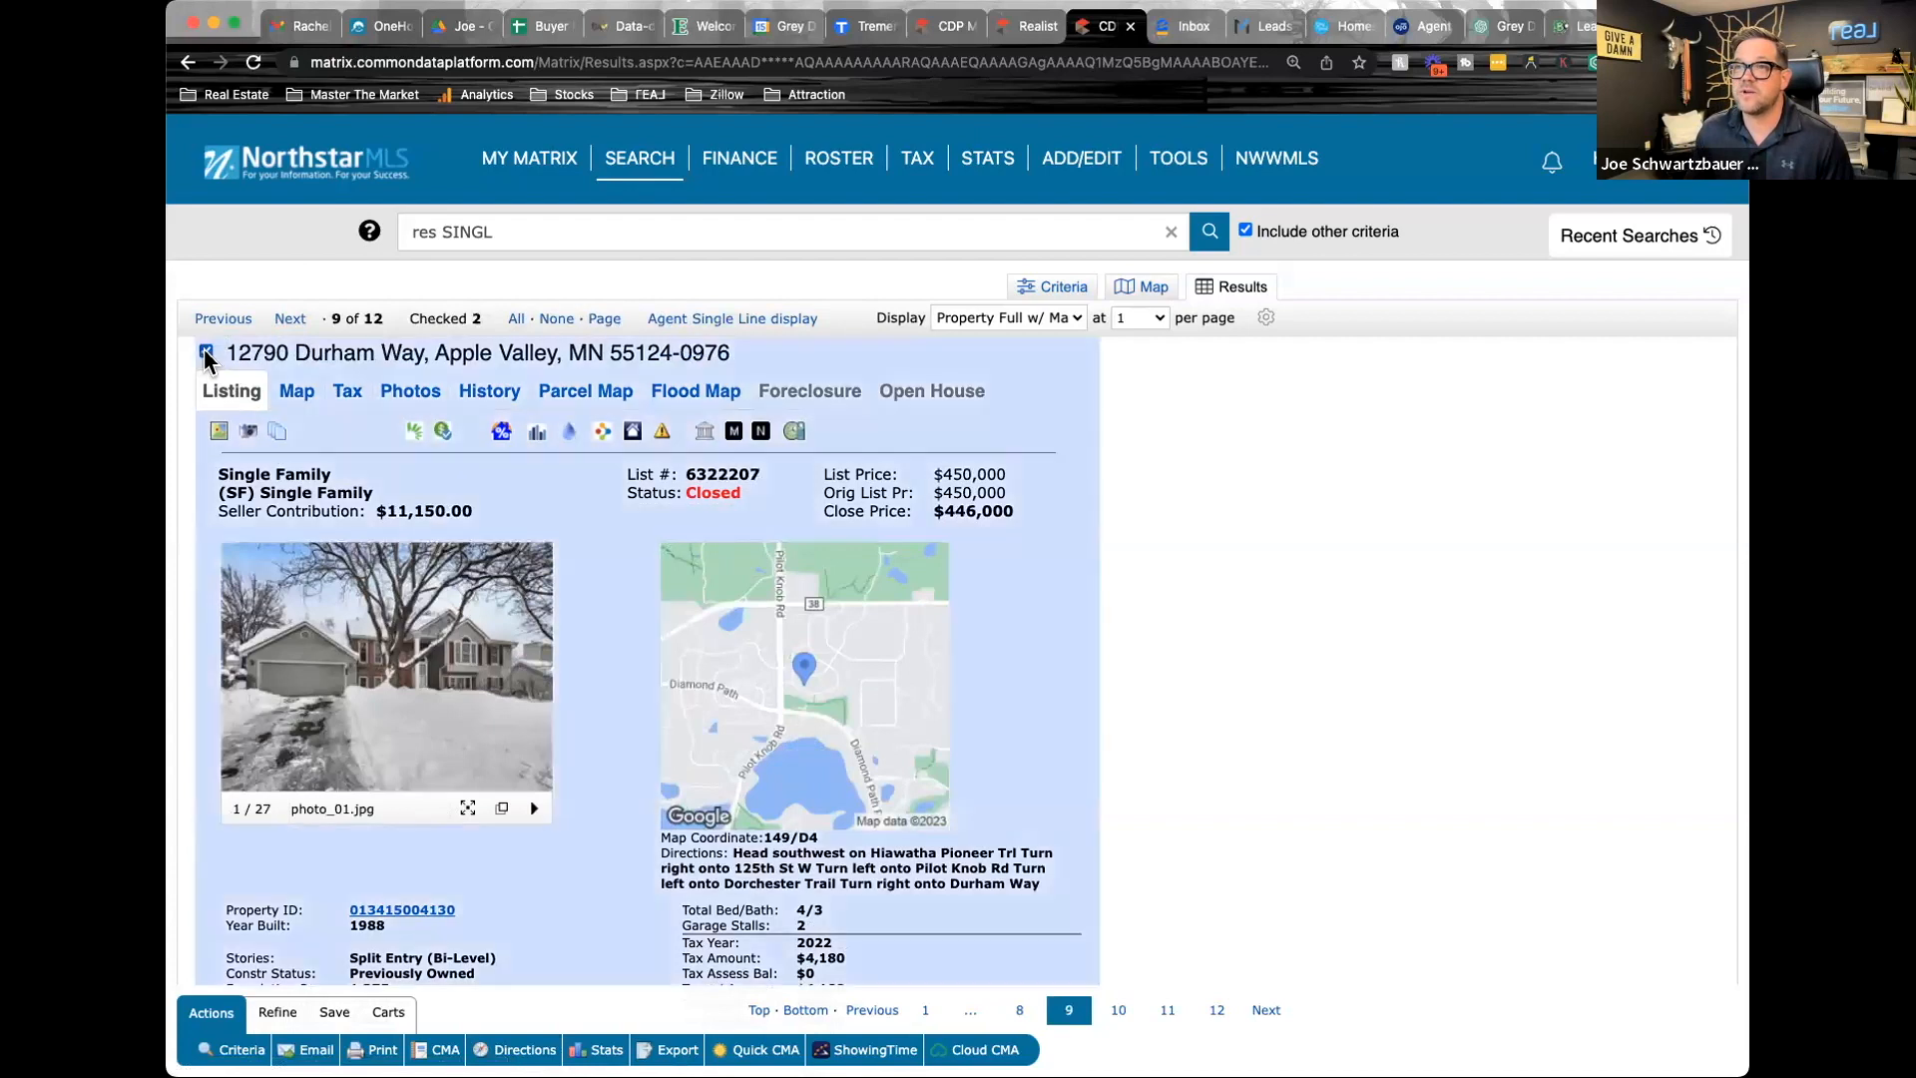
Advance to closed listing 6353902, read its property details and remarks, and mark it as a selected comparable
{"action": "left_click", "coordinate": [290, 320]}
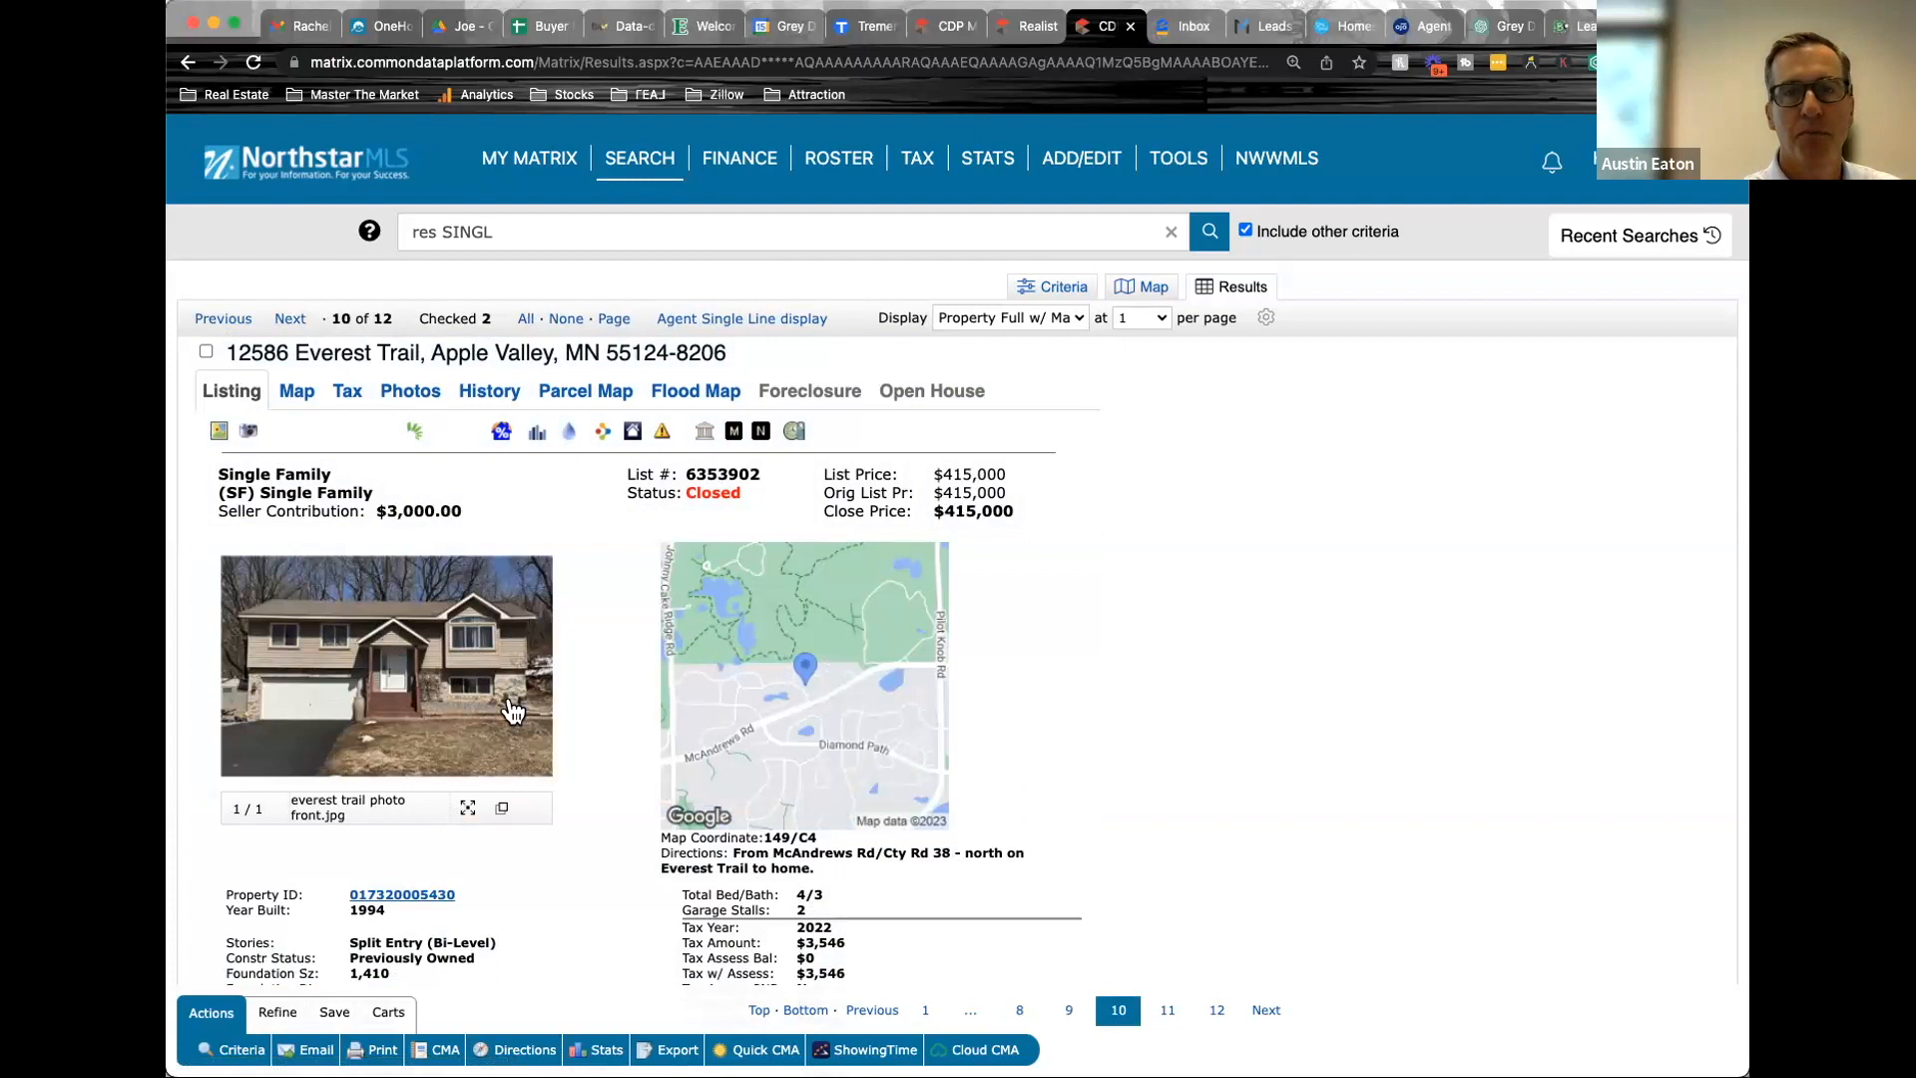
{"action": "scroll", "coordinate": [595, 739], "scroll_direction": "down", "scroll_amount": 3}
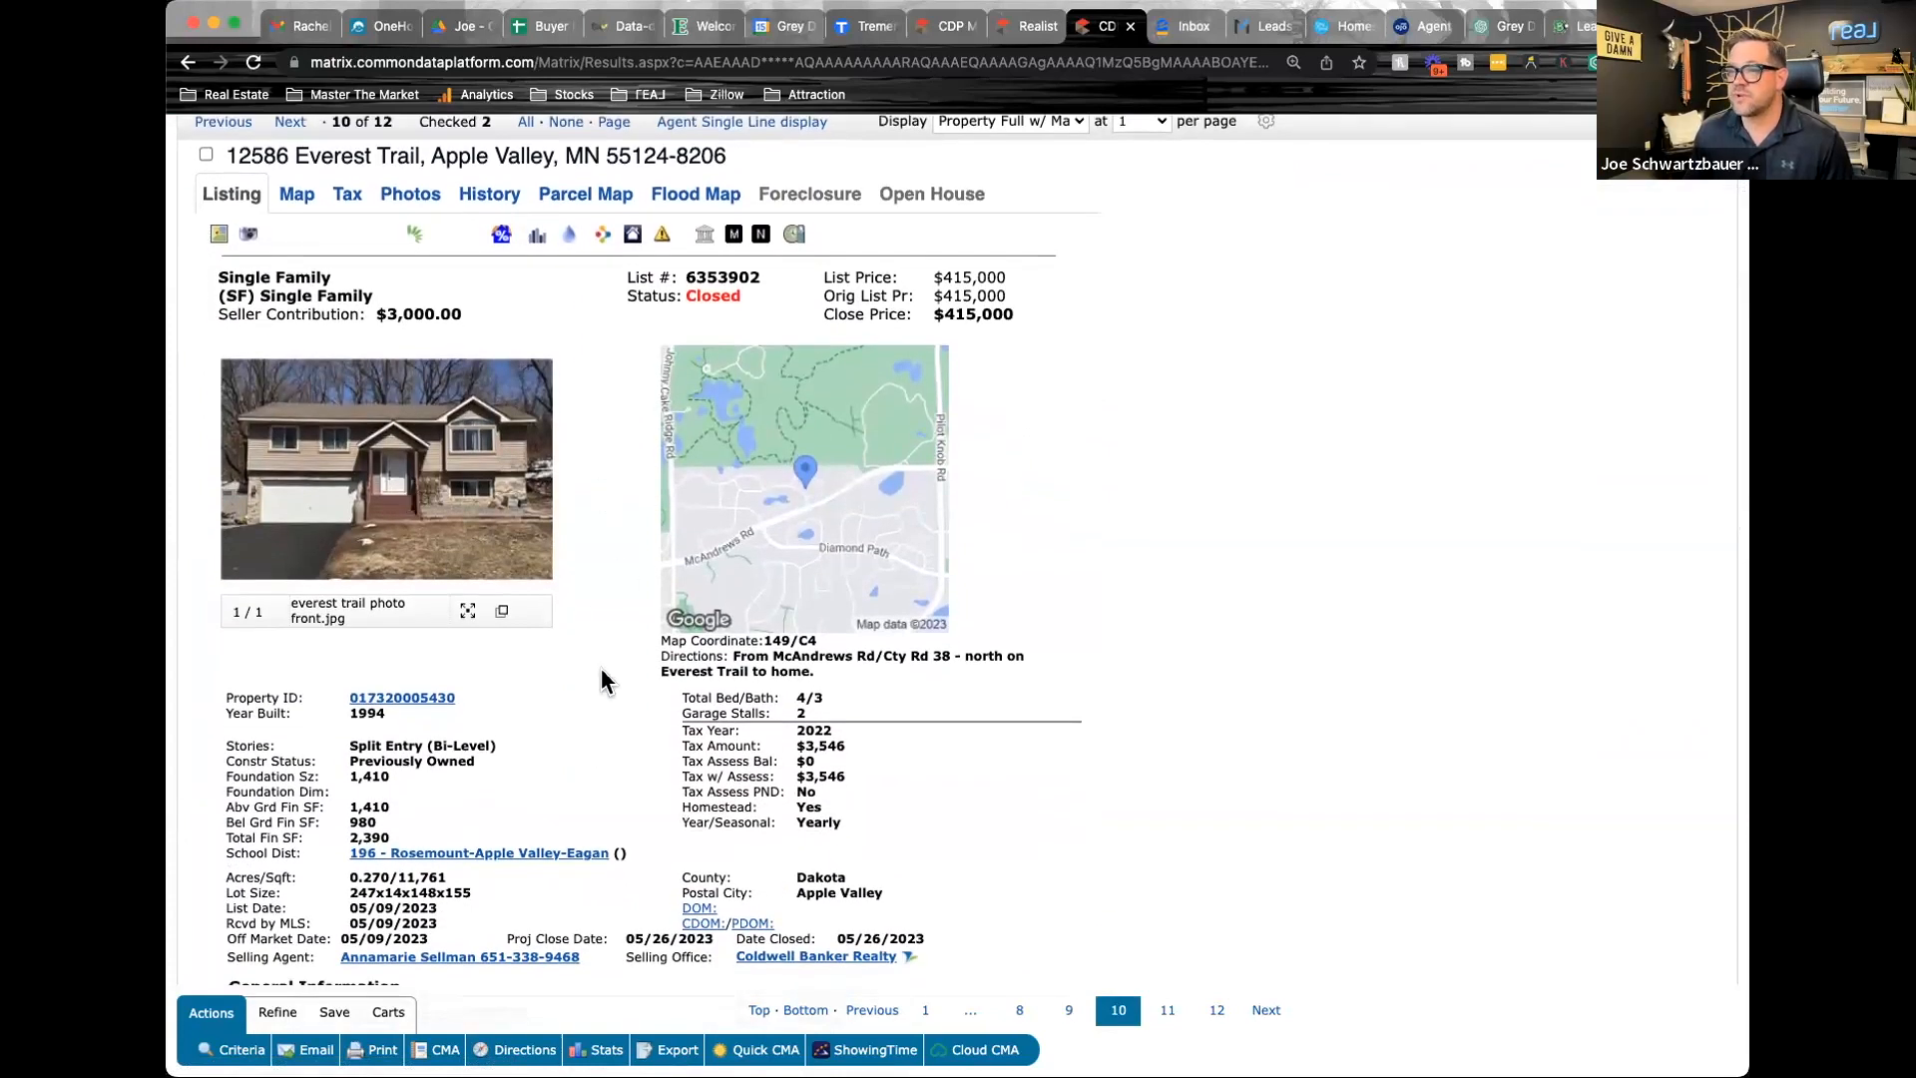
{"action": "scroll", "coordinate": [601, 680], "scroll_direction": "down", "scroll_amount": 6}
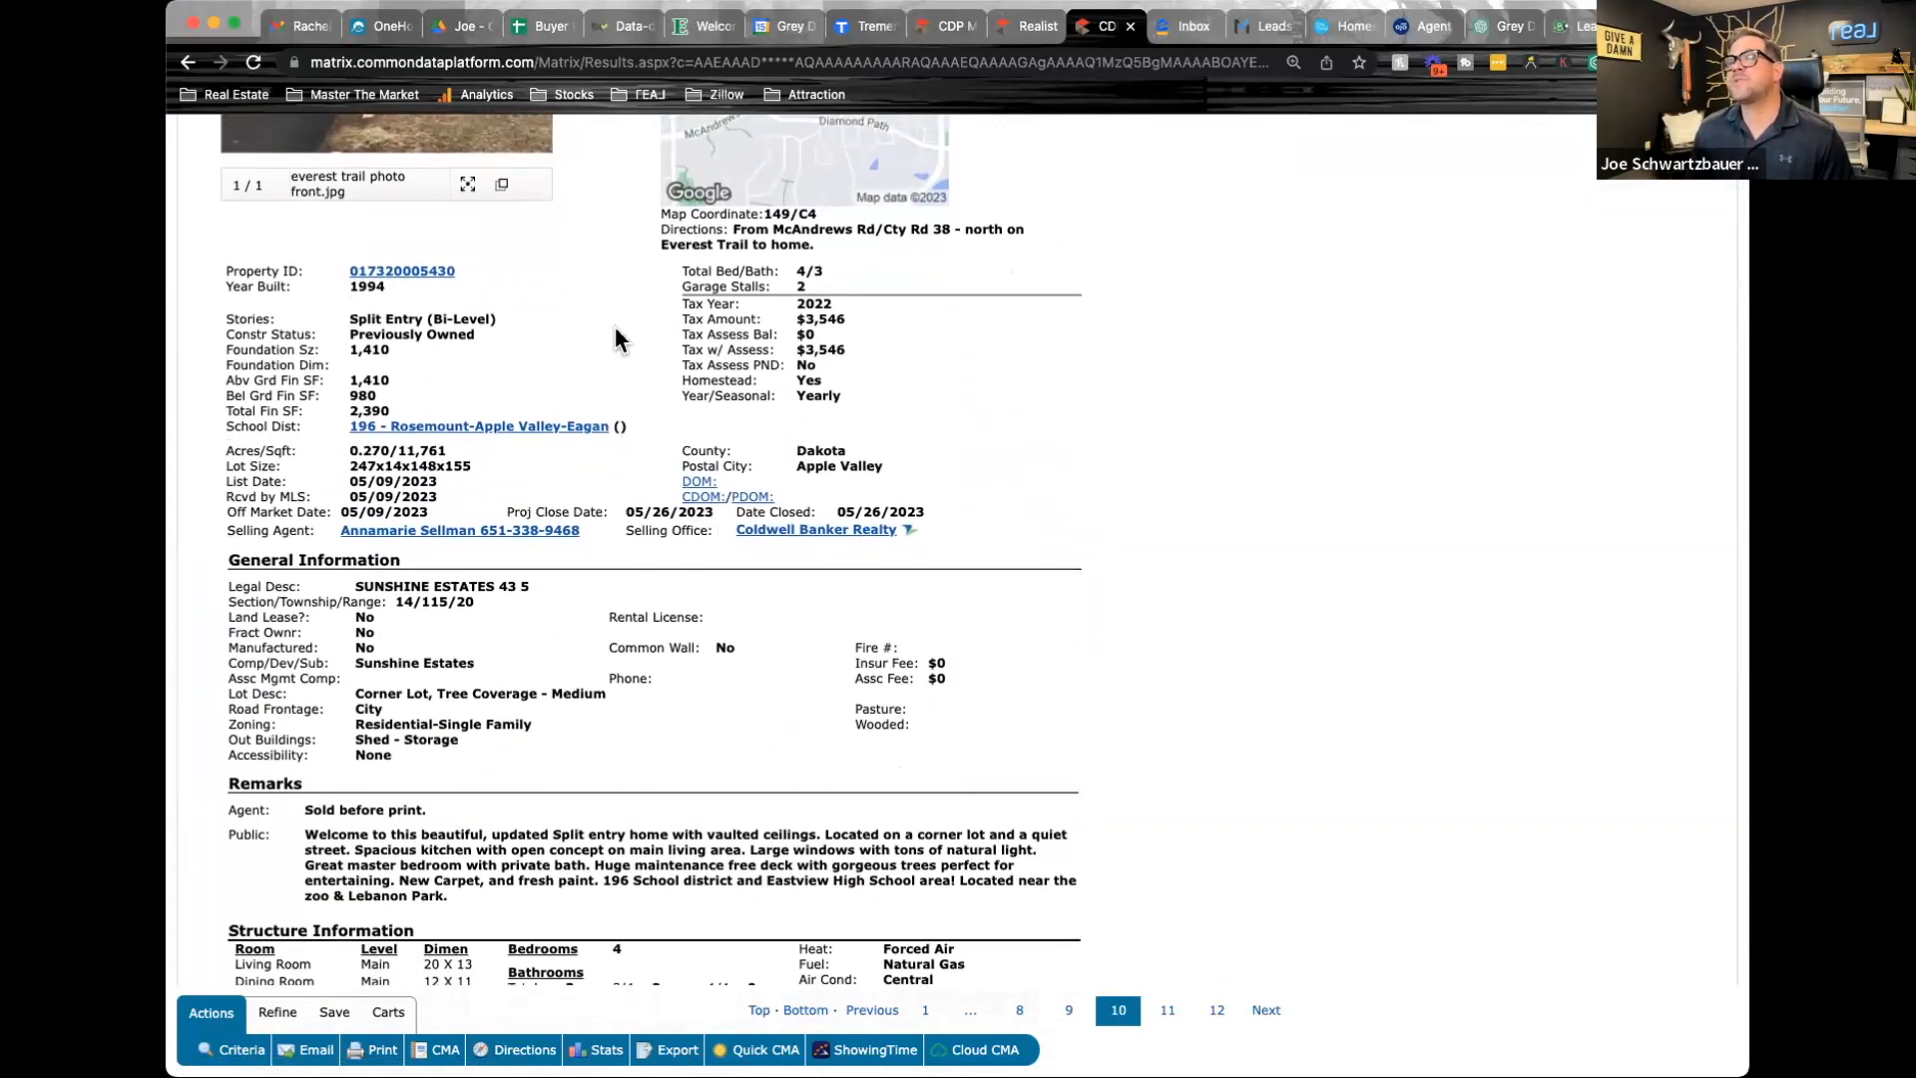
{"action": "scroll", "coordinate": [614, 327], "scroll_direction": "up", "scroll_amount": 9}
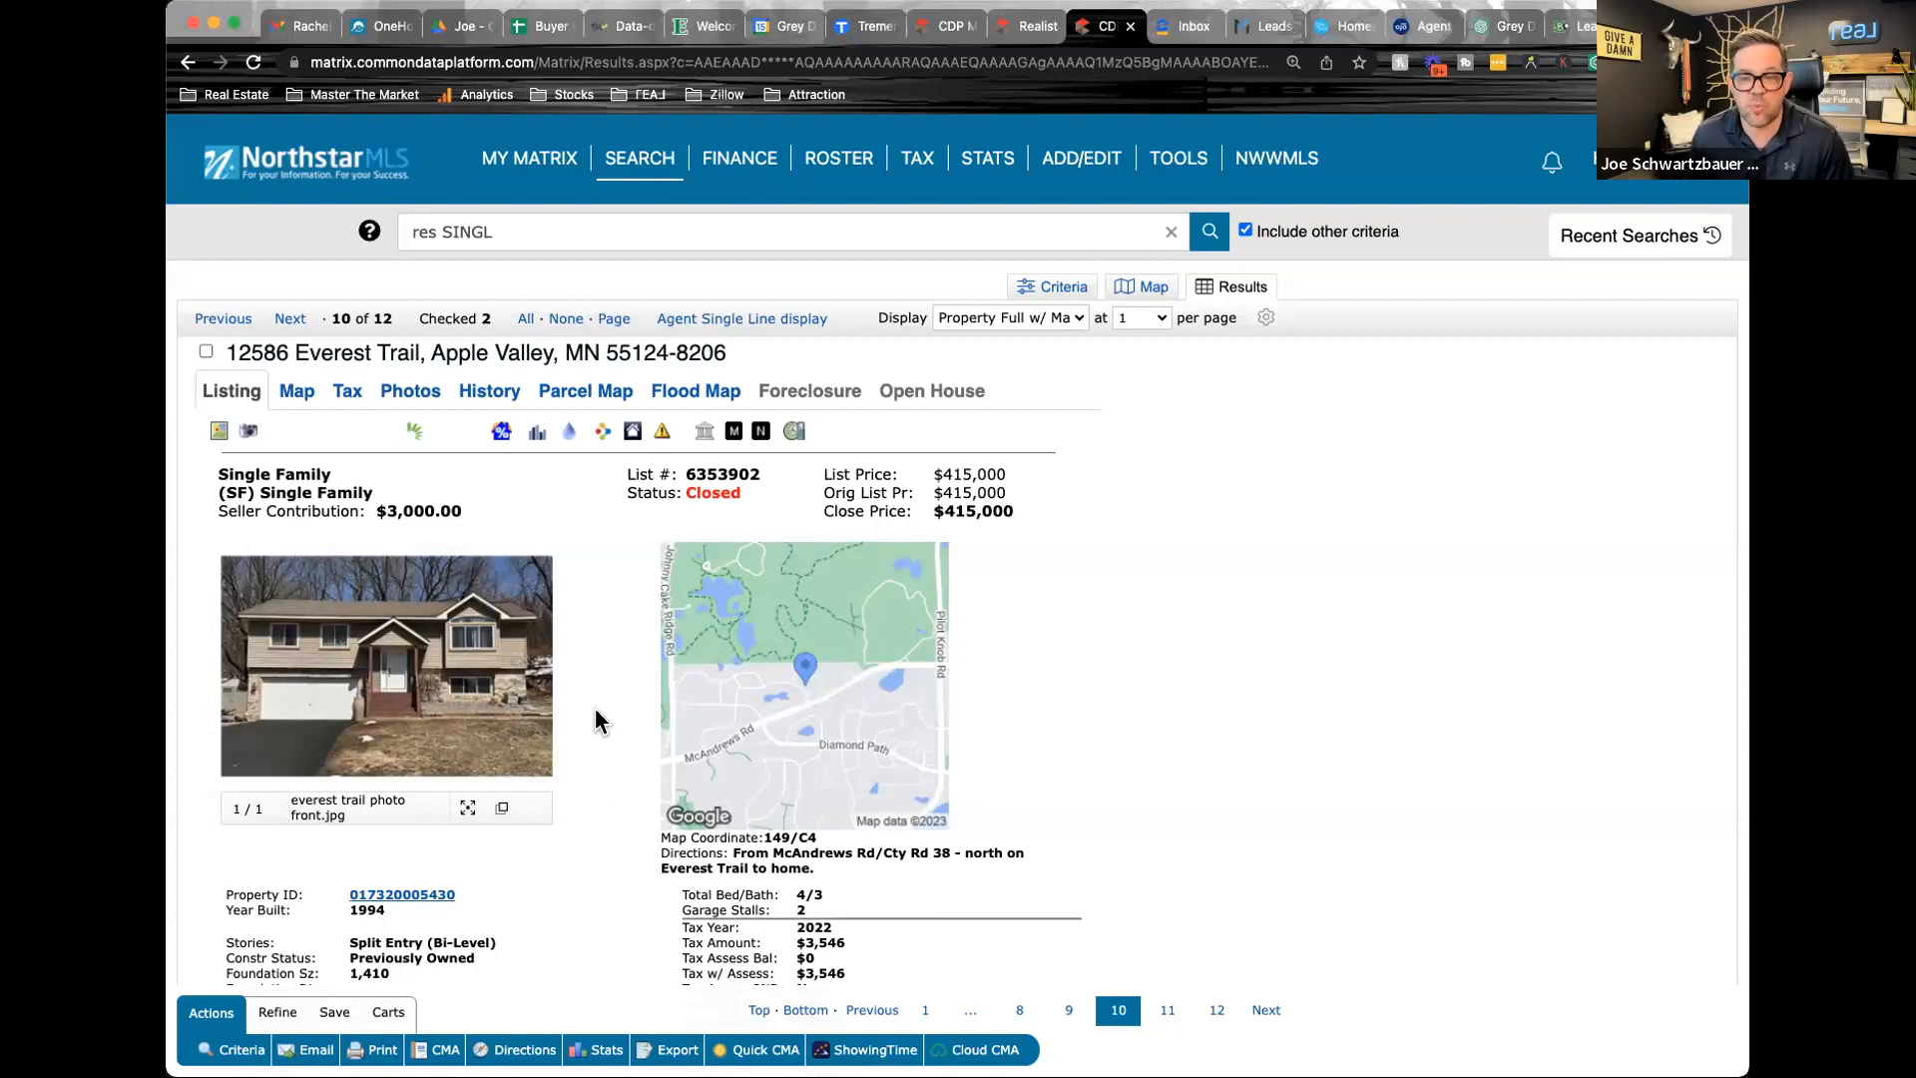
{"action": "scroll", "coordinate": [599, 718], "scroll_direction": "down", "scroll_amount": 6}
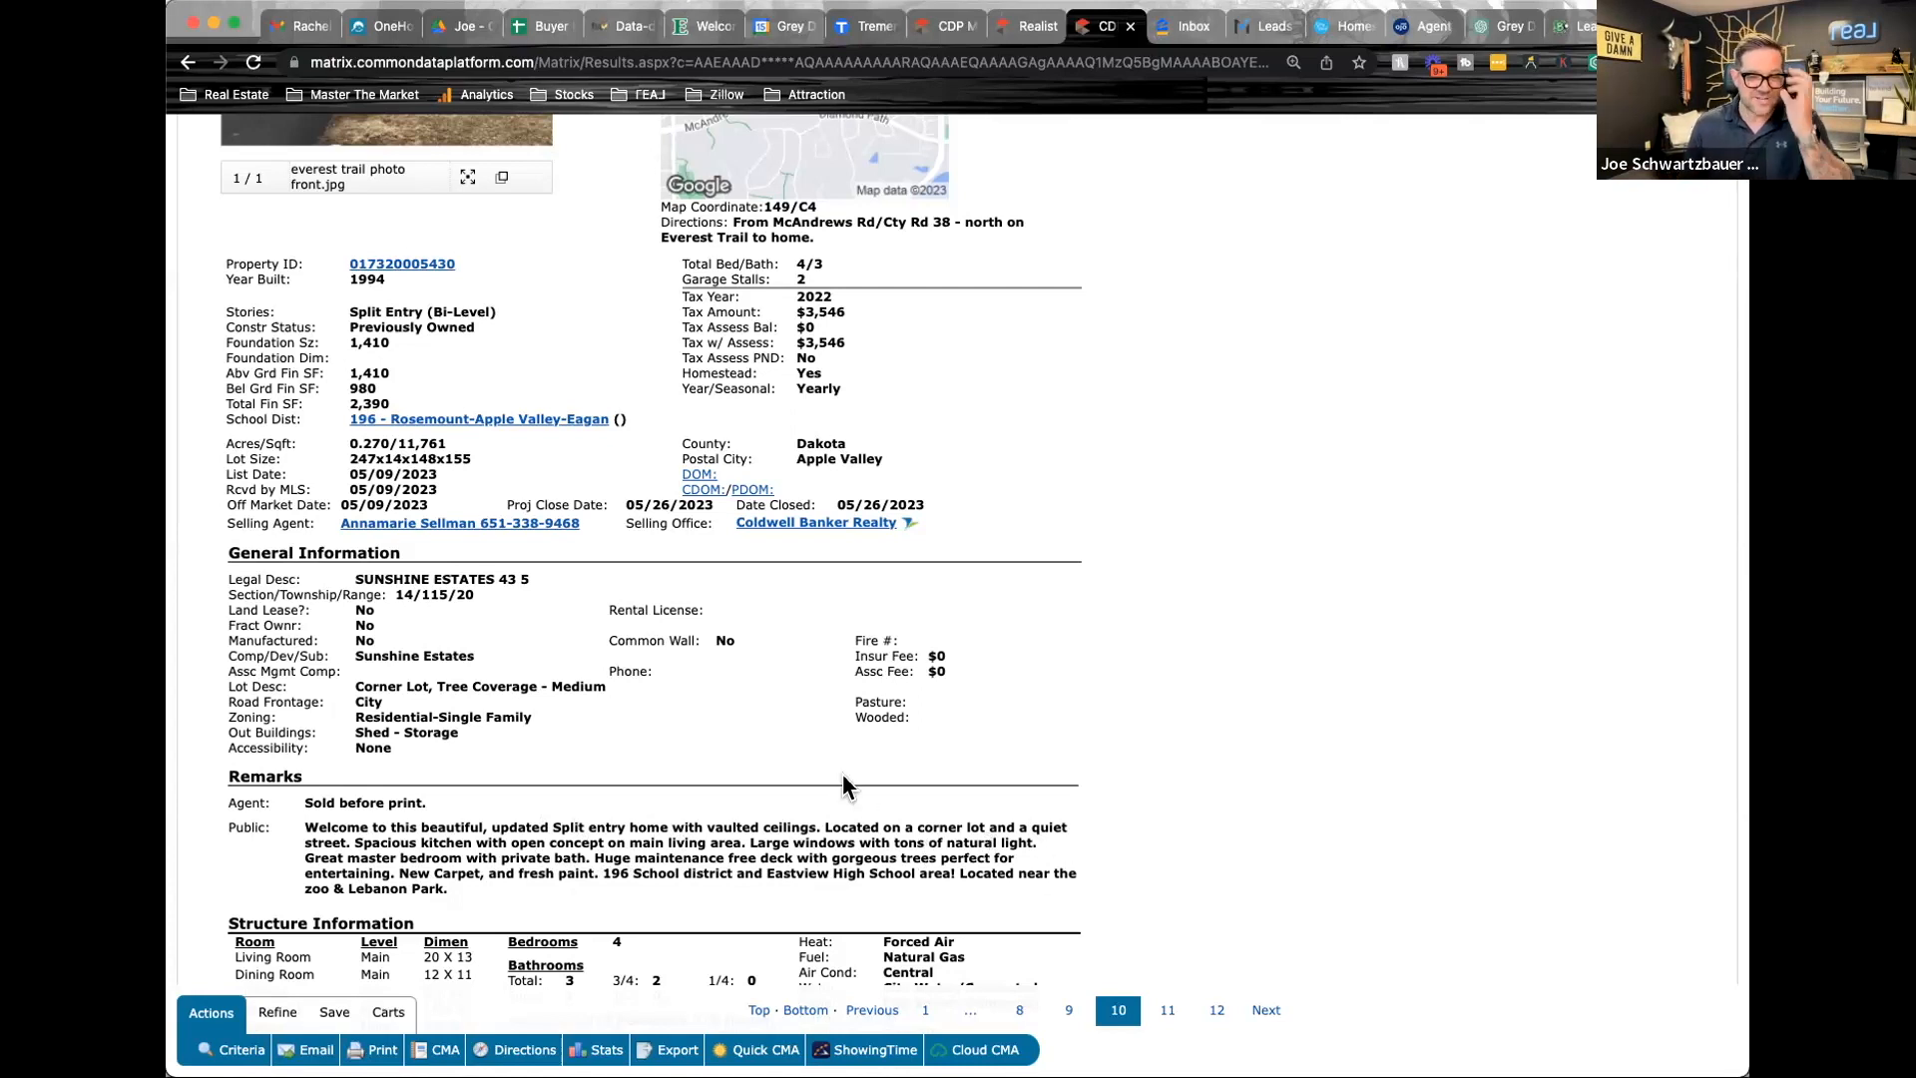
{"action": "scroll", "coordinate": [842, 774], "scroll_direction": "up", "scroll_amount": 5}
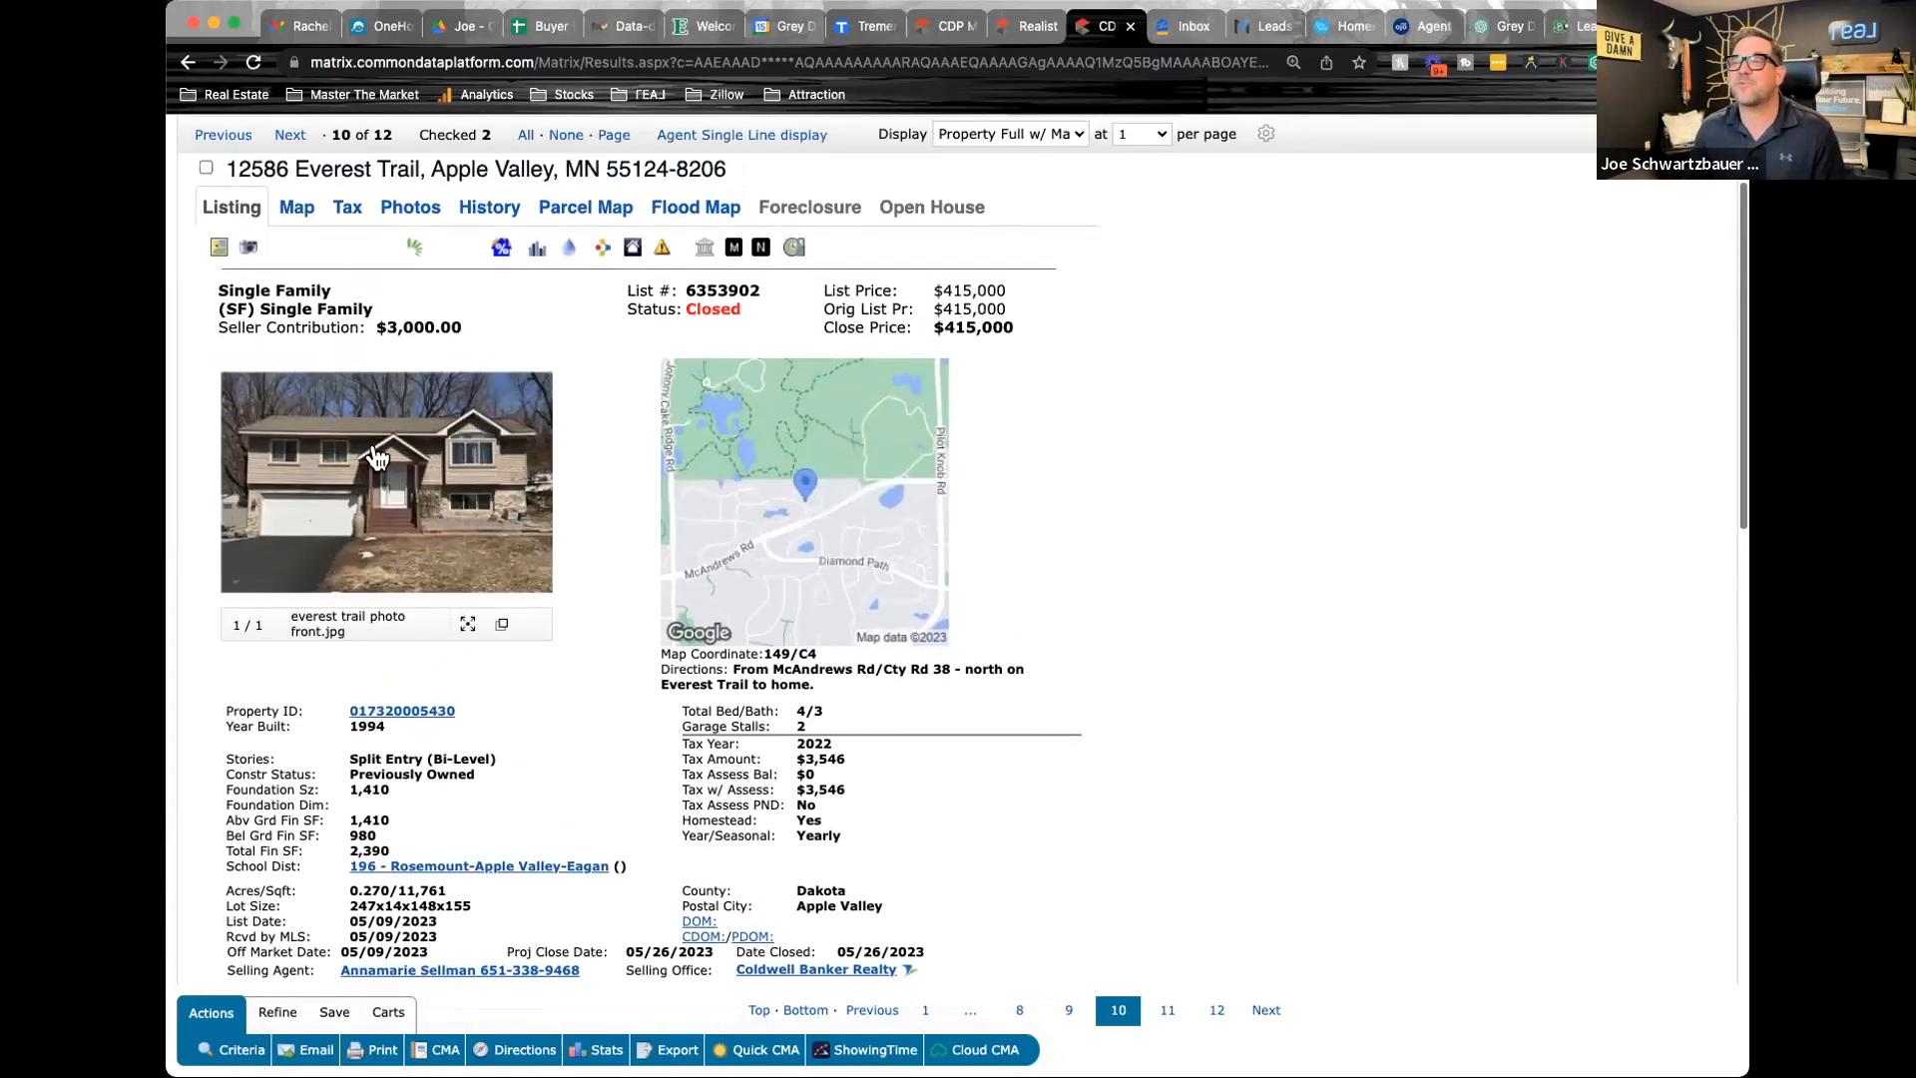
{"action": "left_click", "coordinate": [206, 170]}
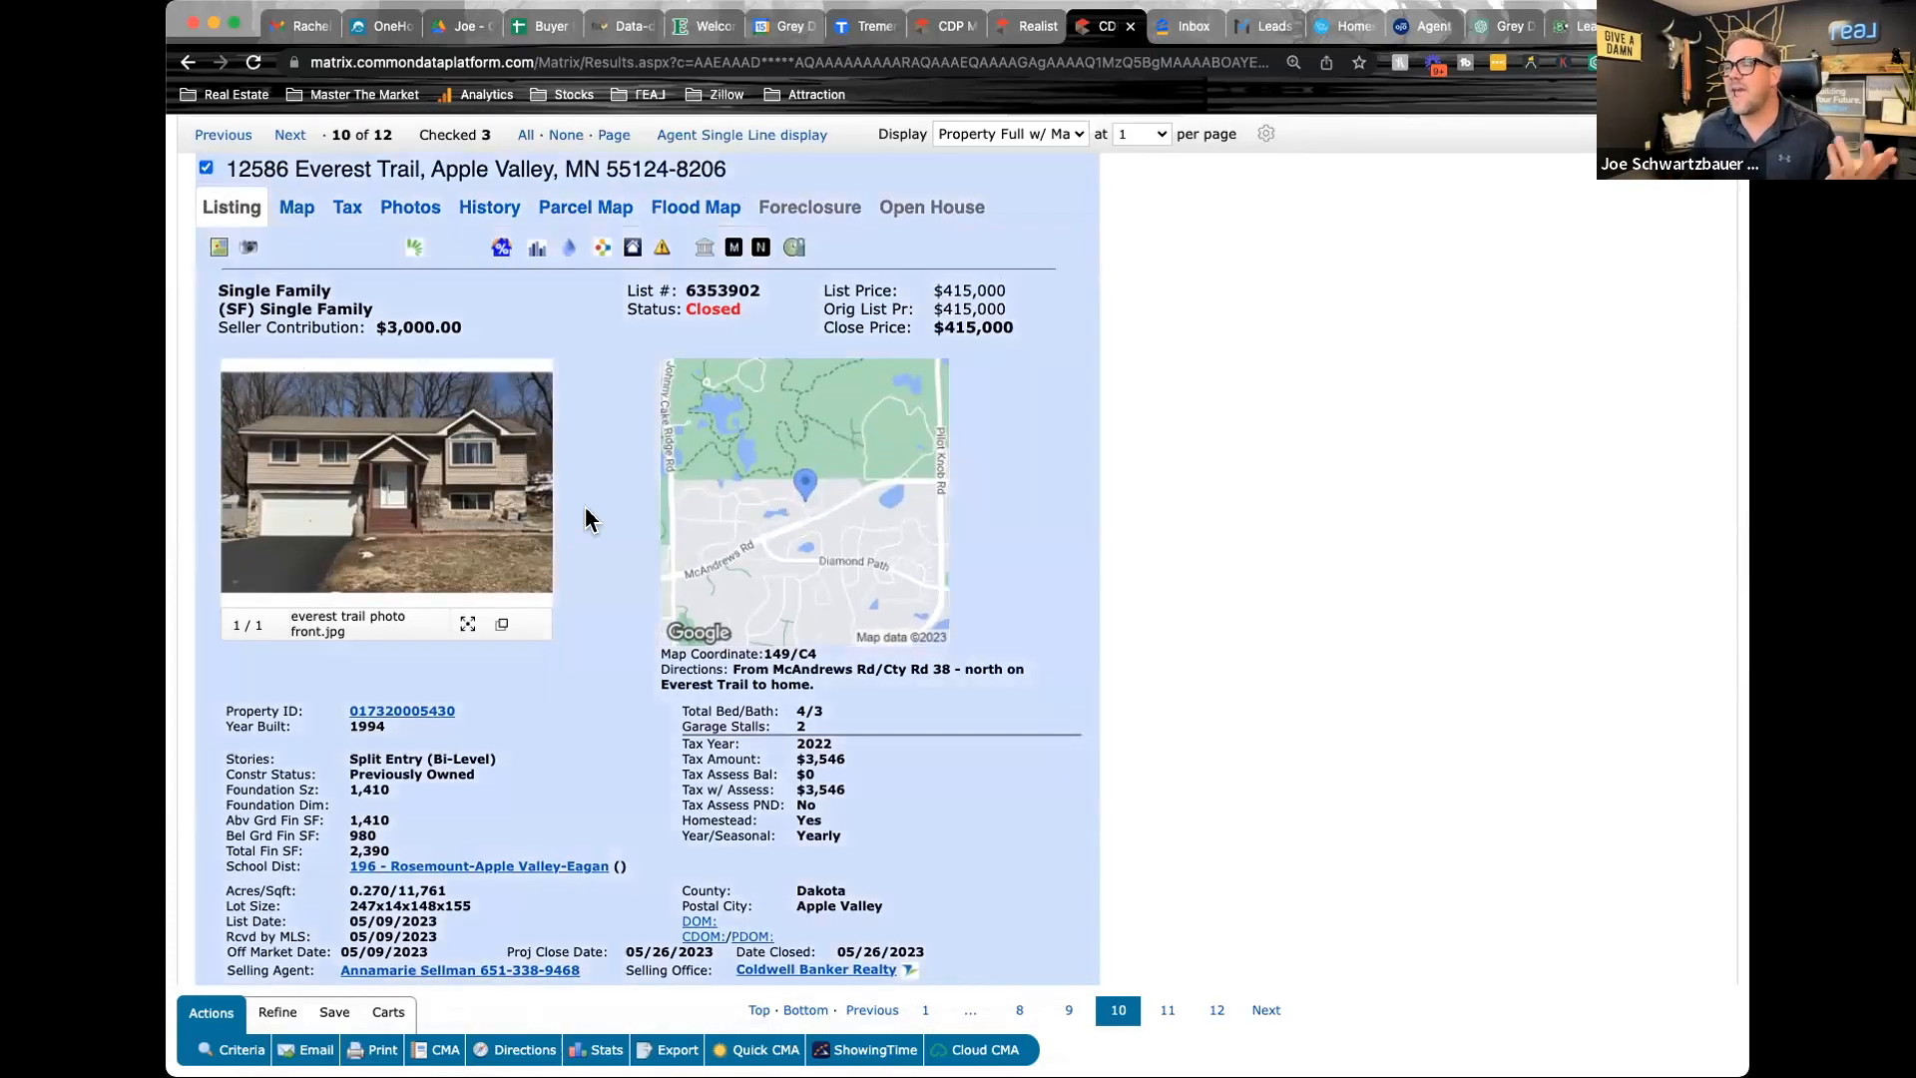
{"action": "scroll", "coordinate": [956, 543], "scroll_direction": "up", "scroll_amount": 1}
{"action": "scroll", "coordinate": [956, 544], "scroll_direction": "up", "scroll_amount": 1}
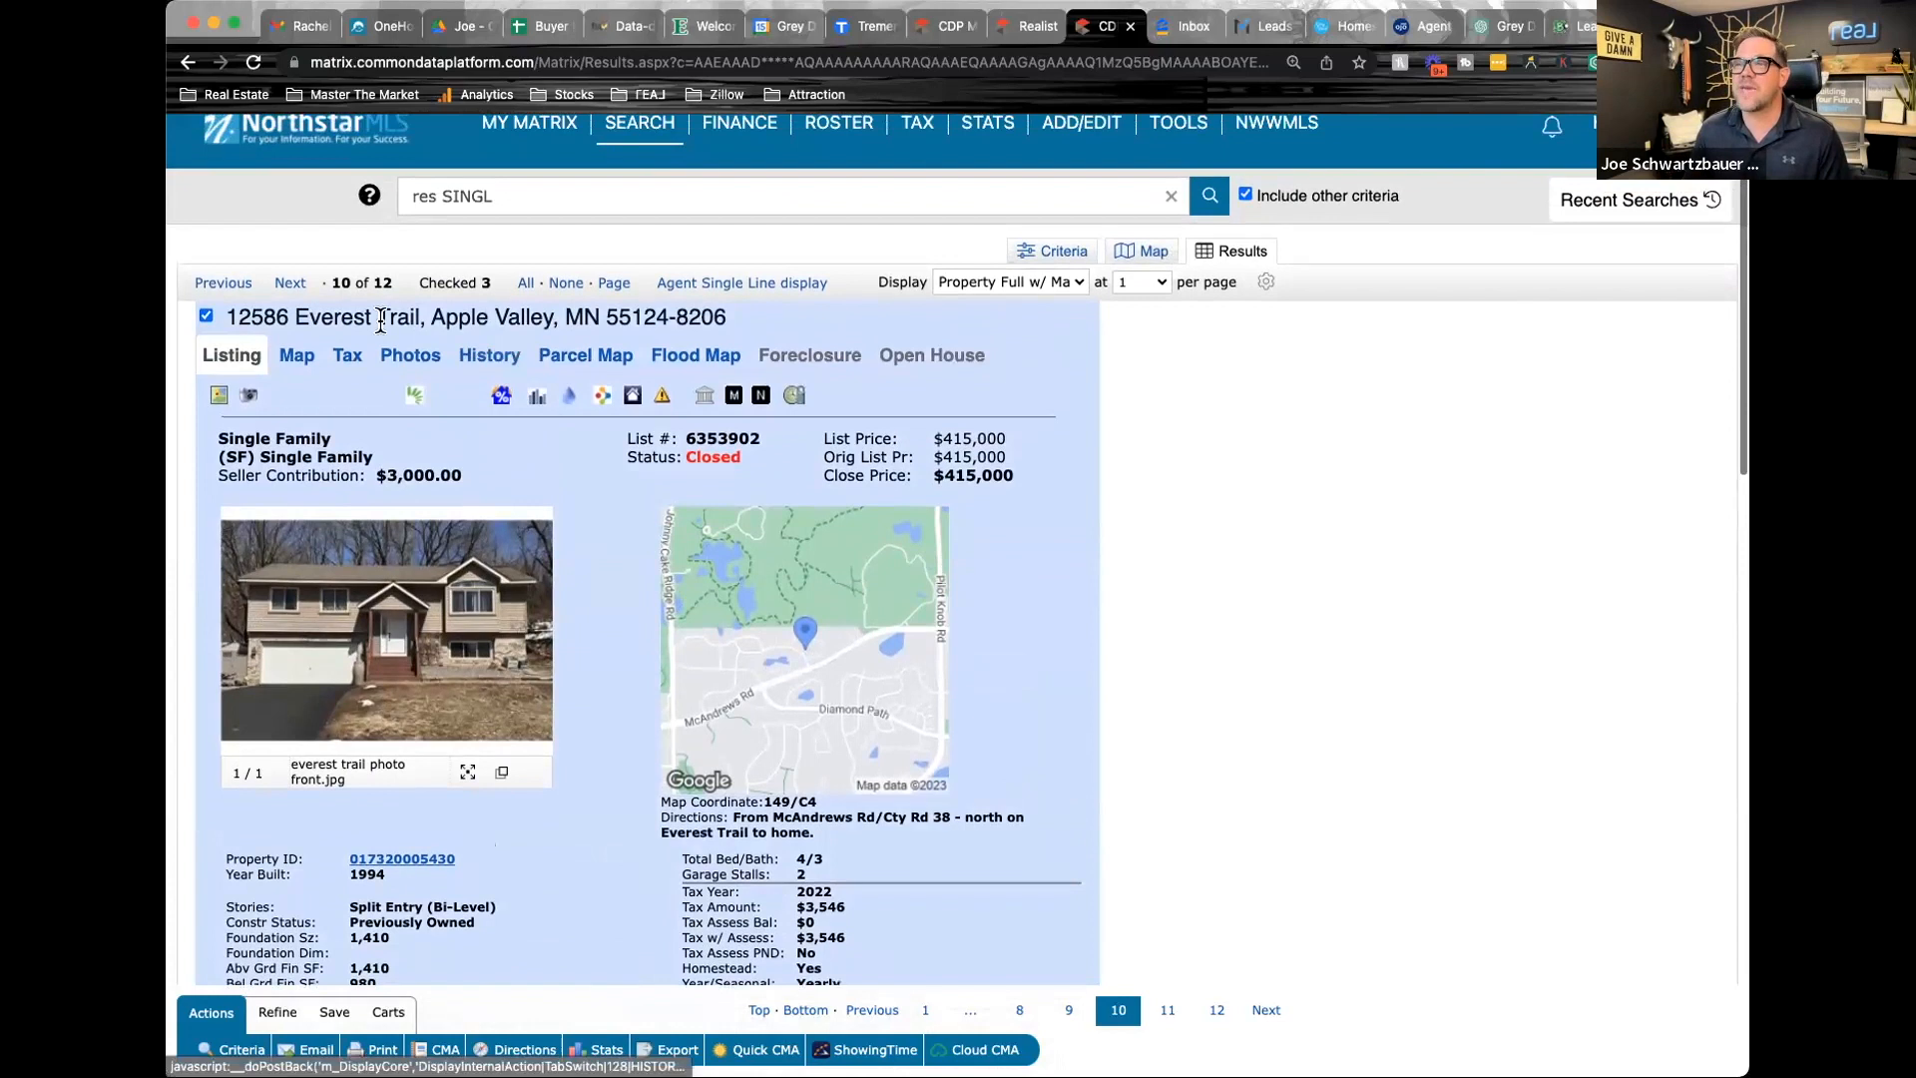
Advance to the next result, closed listing 6233105, and look through its exterior, living area and kitchen photos
{"action": "left_click", "coordinate": [289, 284]}
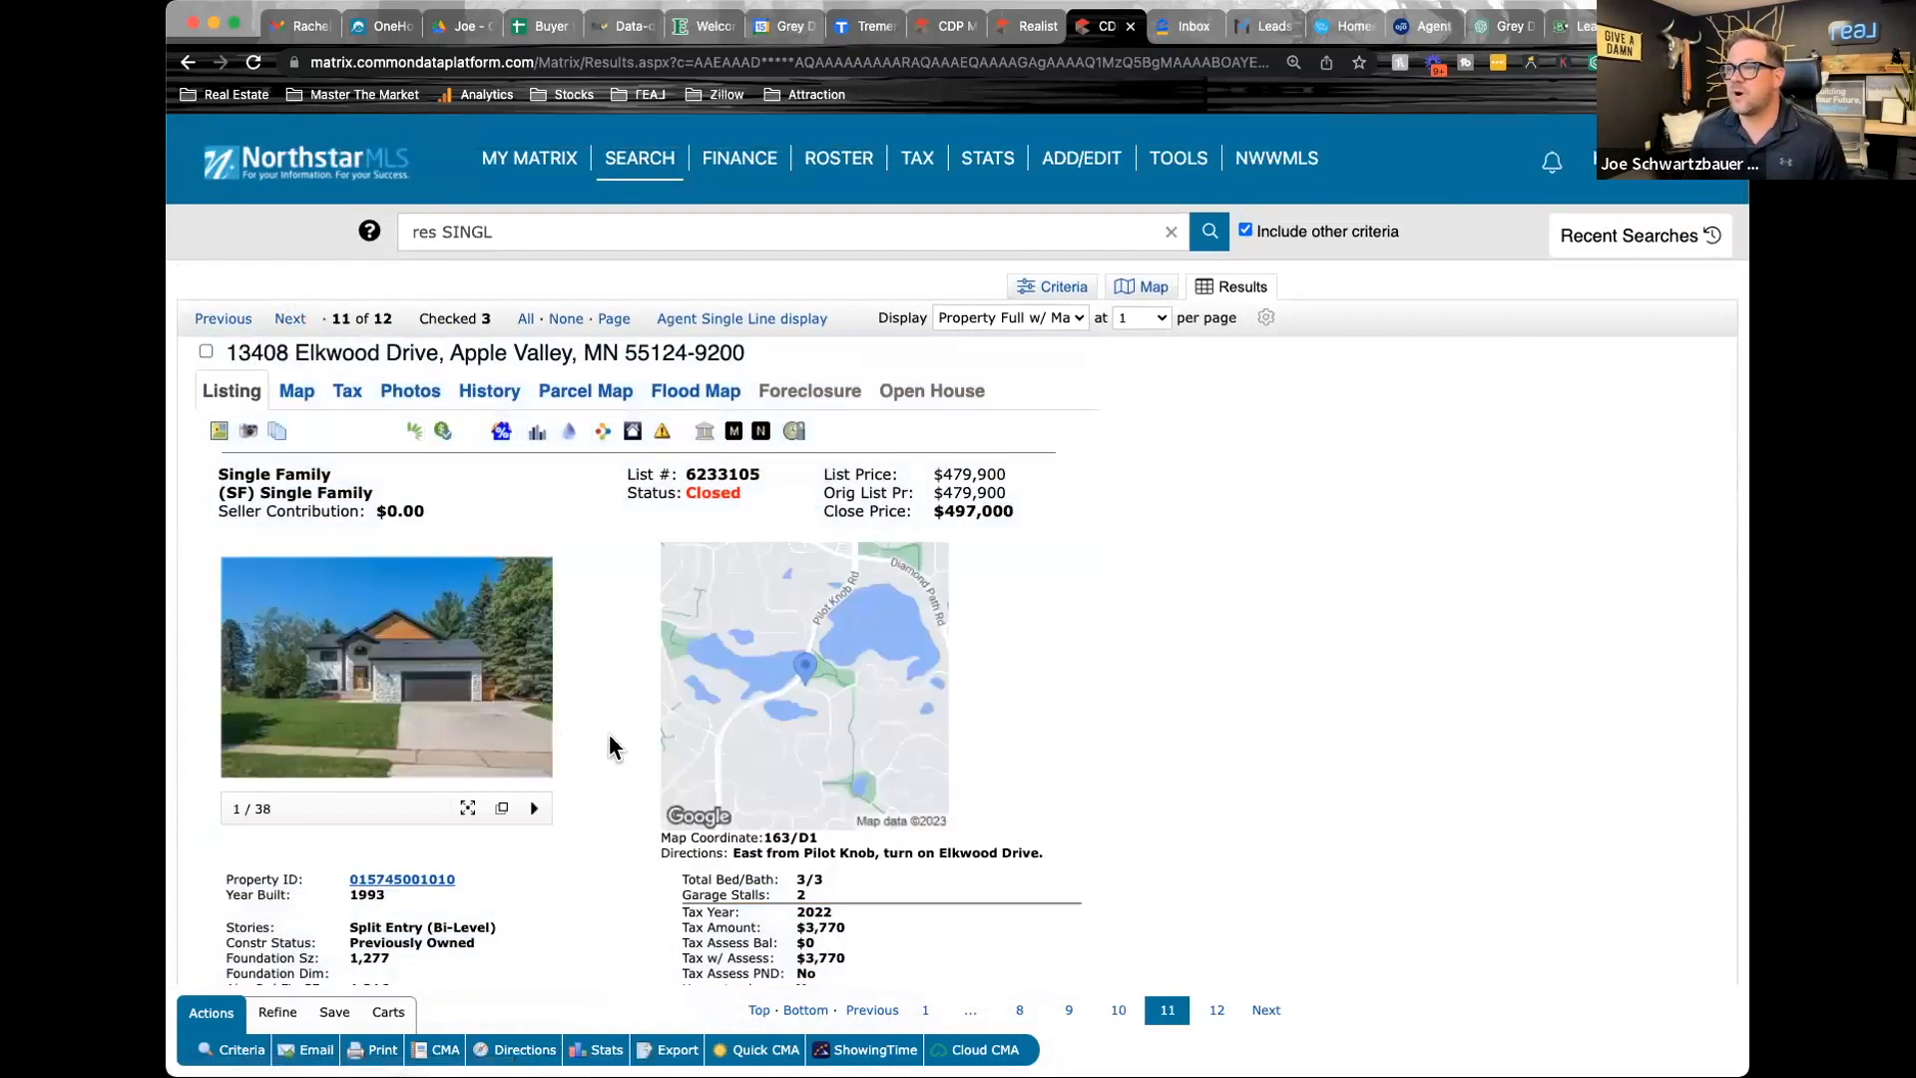
{"action": "left_click", "coordinate": [431, 706]}
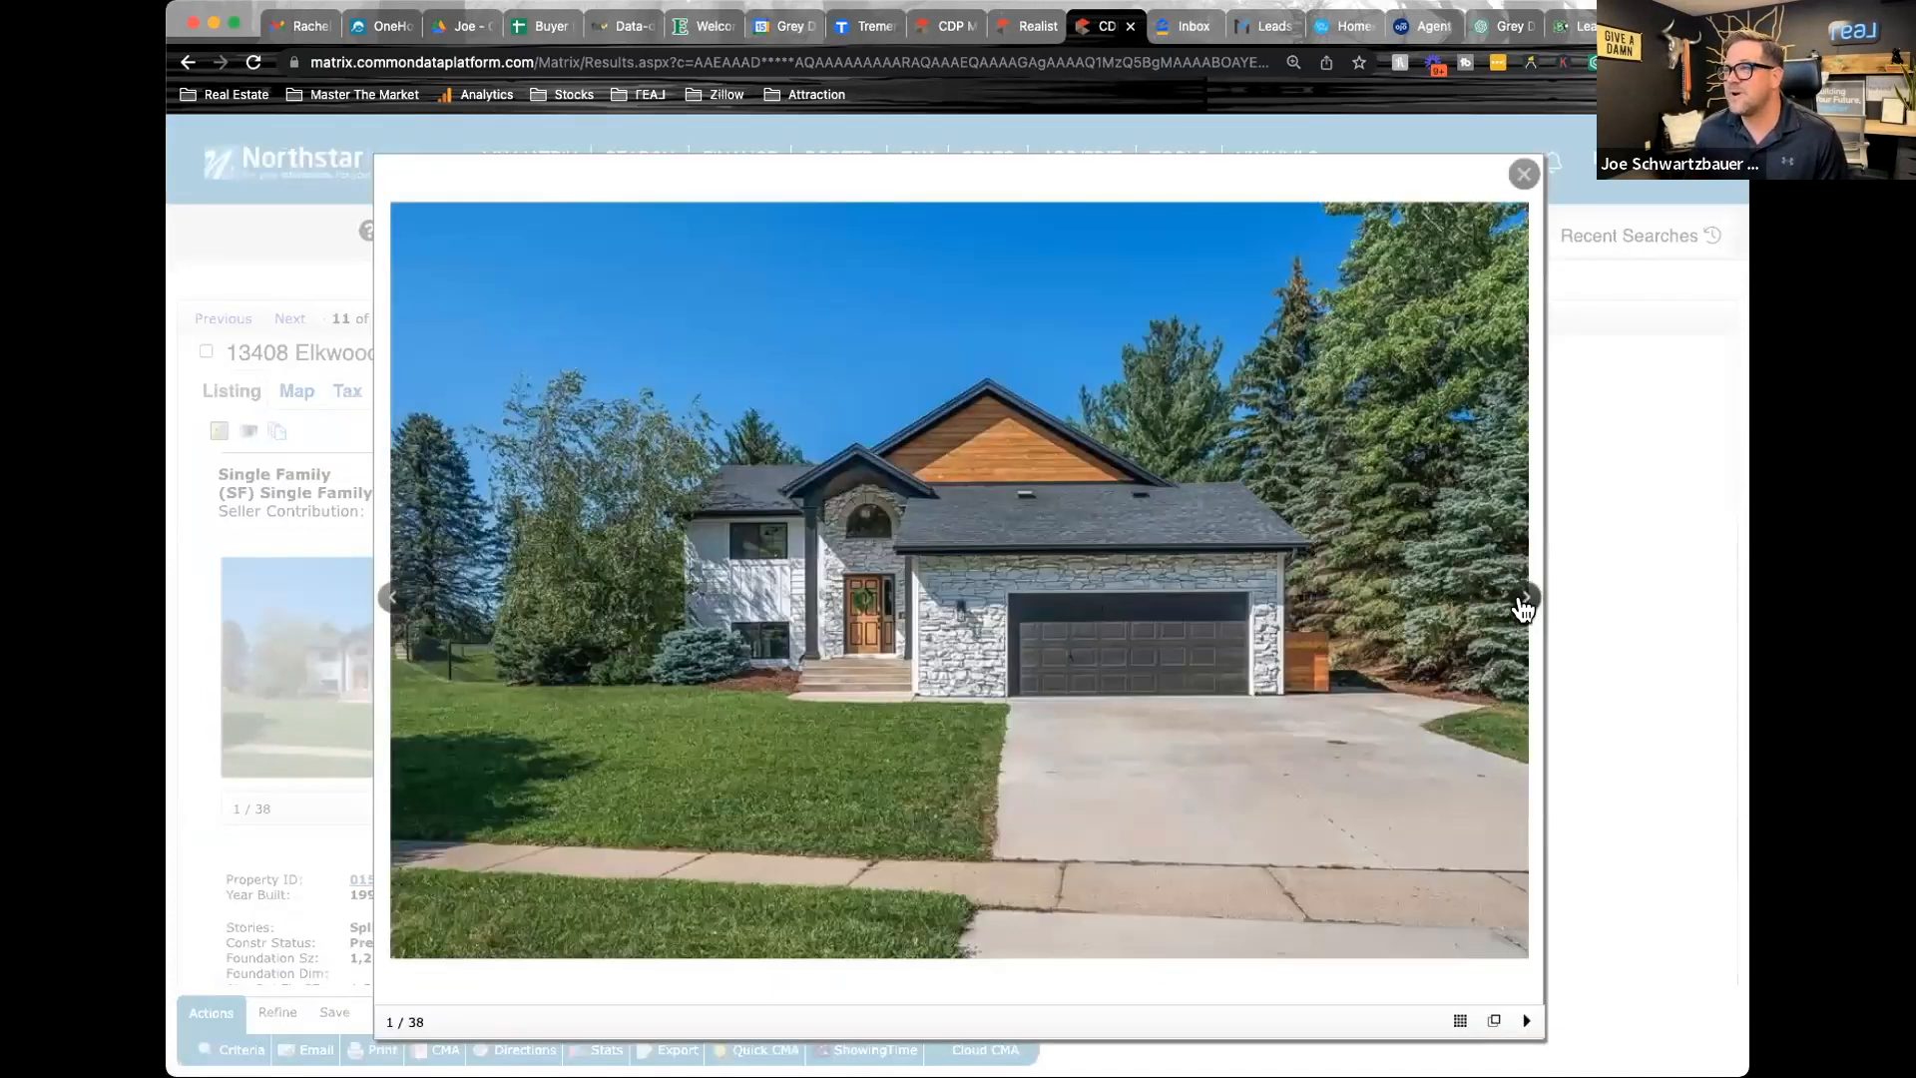
{"action": "left_click", "coordinate": [1522, 598]}
{"action": "left_click", "coordinate": [1522, 599]}
{"action": "left_click", "coordinate": [1523, 598]}
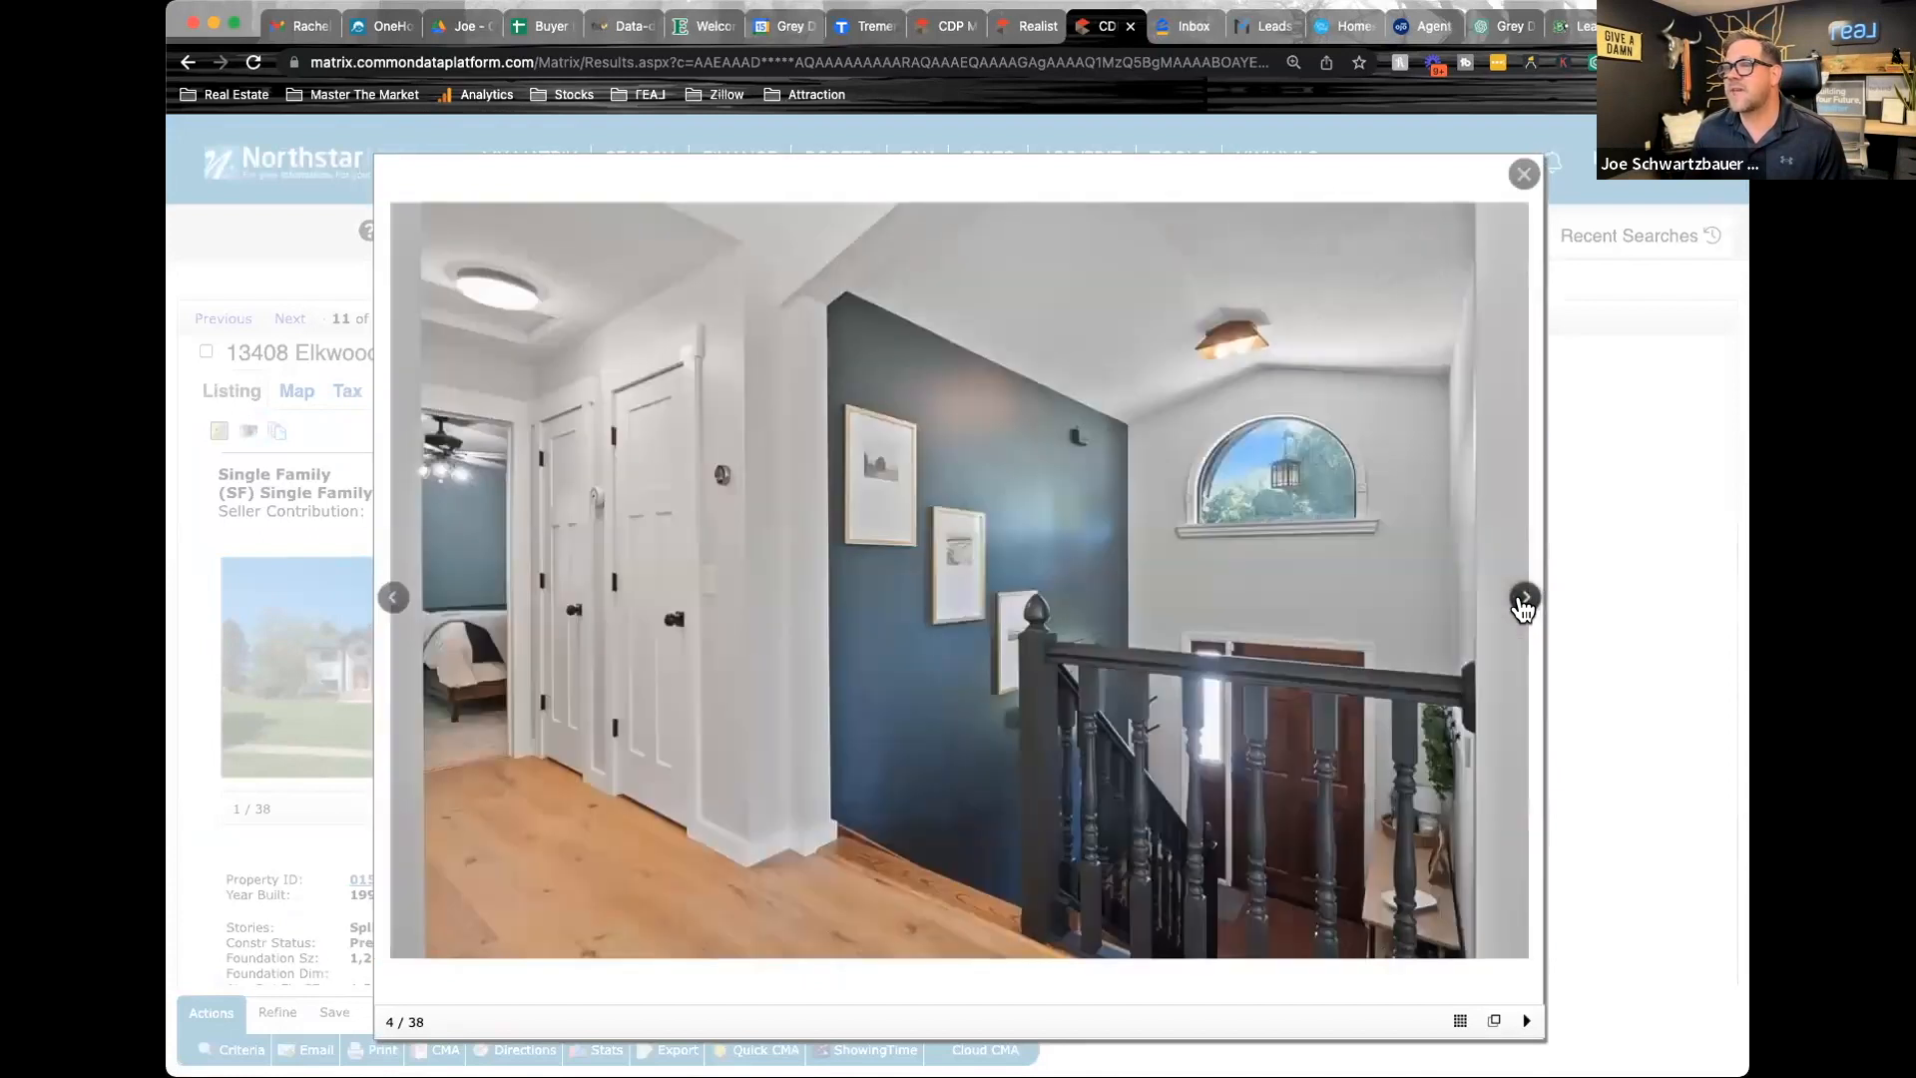
{"action": "left_click", "coordinate": [1523, 598]}
{"action": "left_click", "coordinate": [1522, 599]}
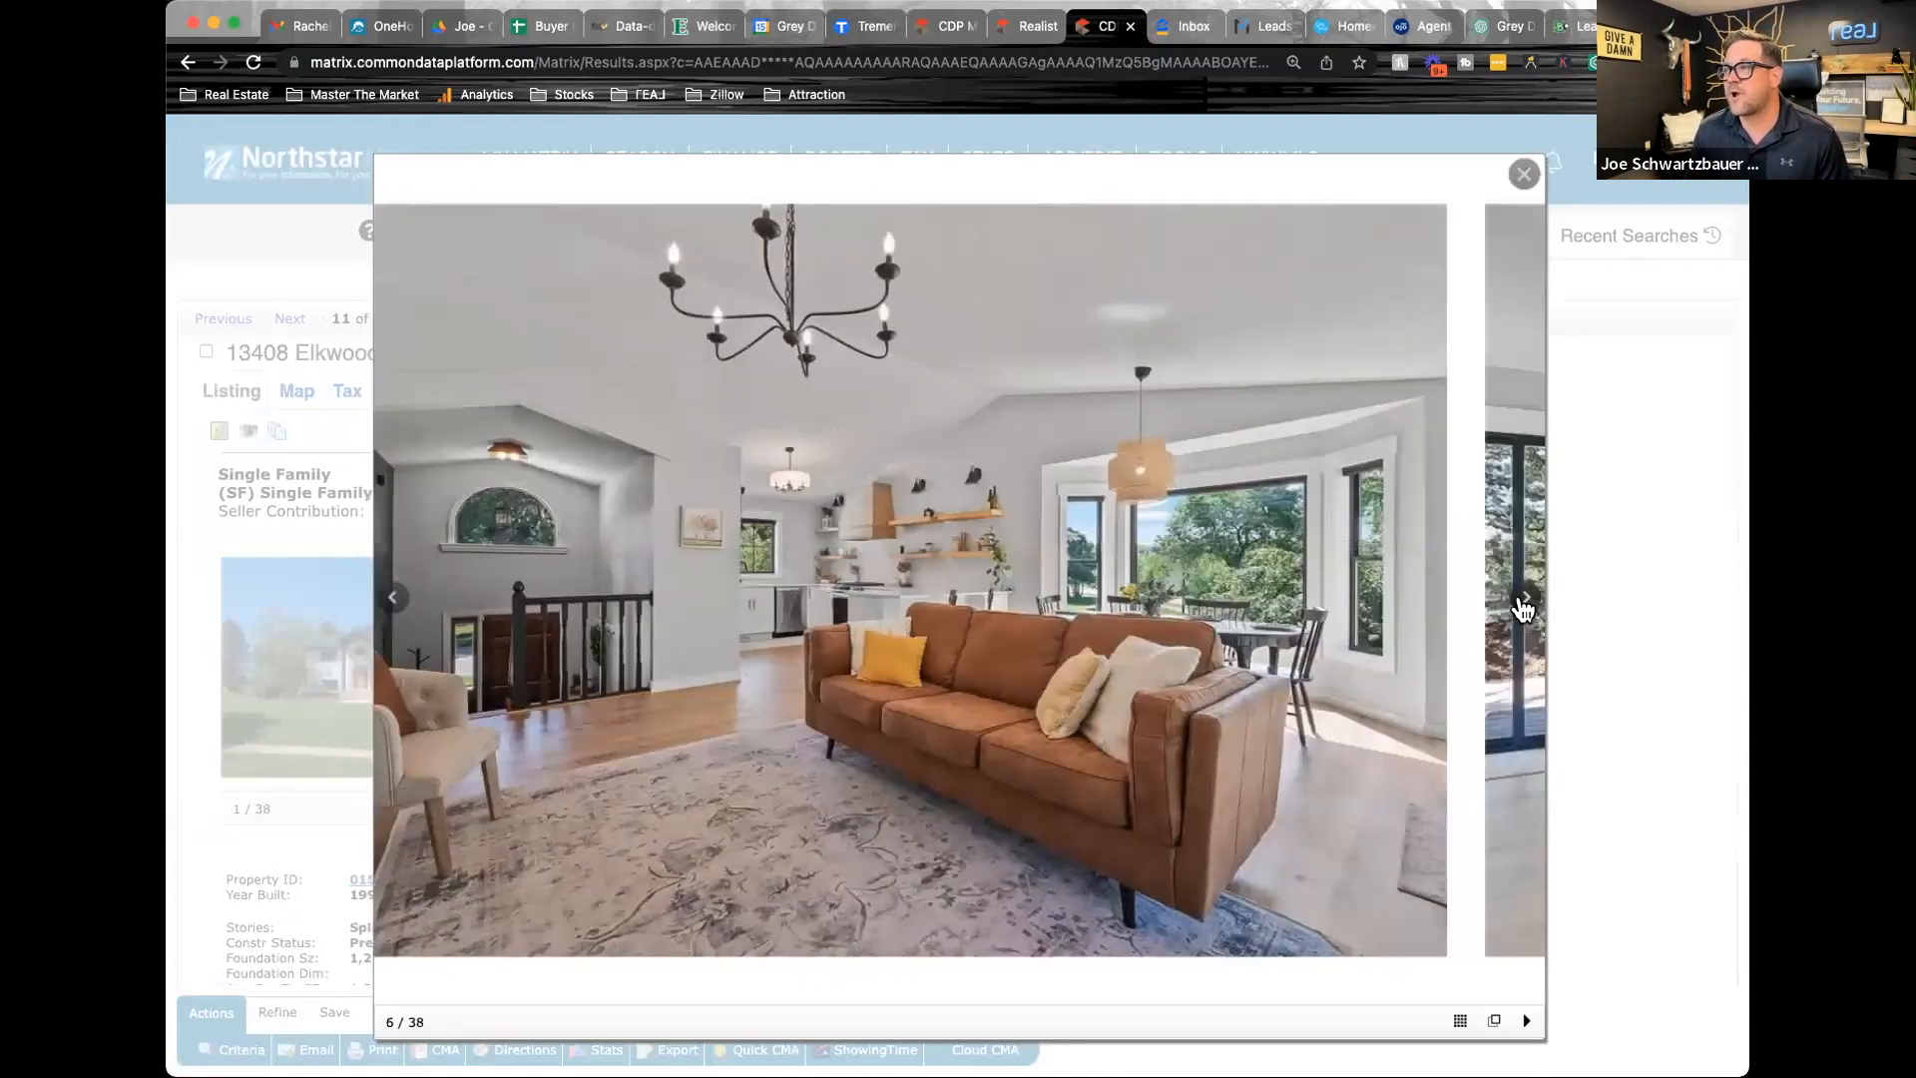
{"action": "left_click", "coordinate": [1522, 599]}
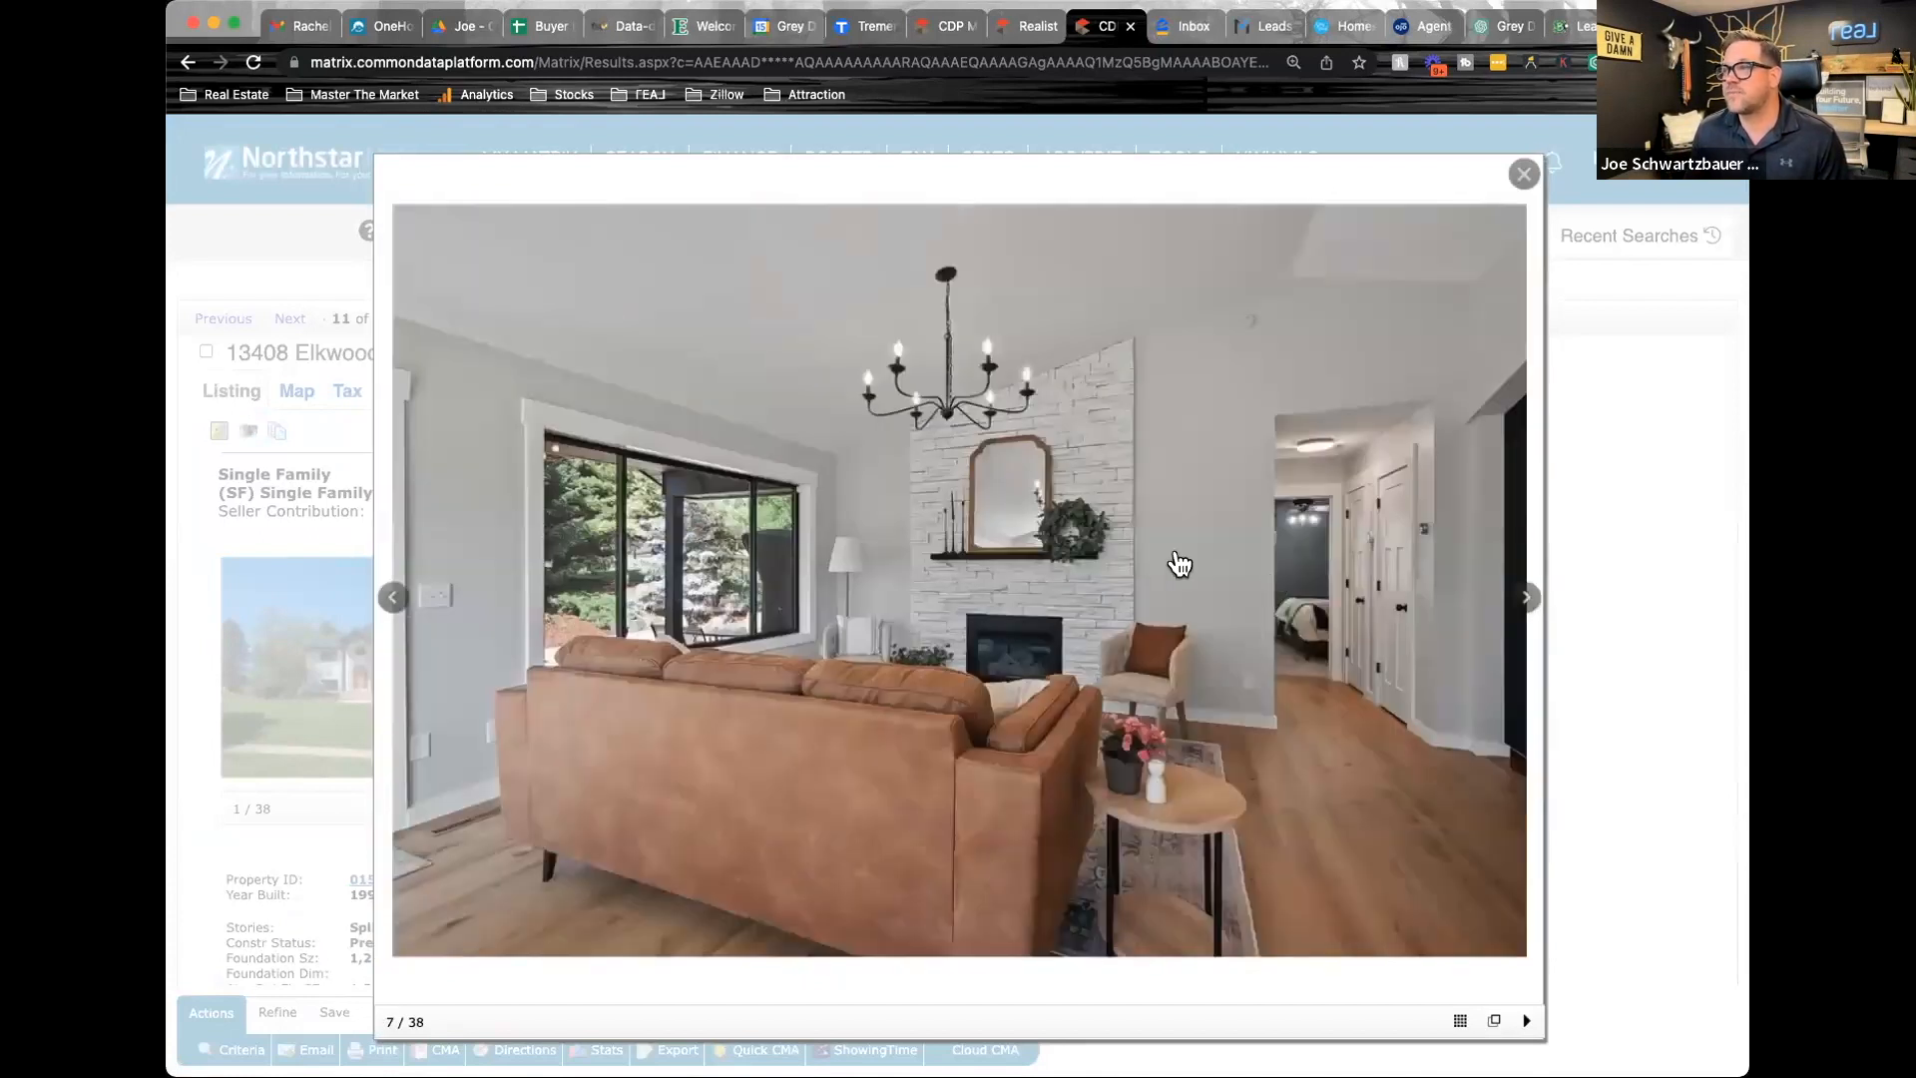
{"action": "left_click", "coordinate": [1524, 600]}
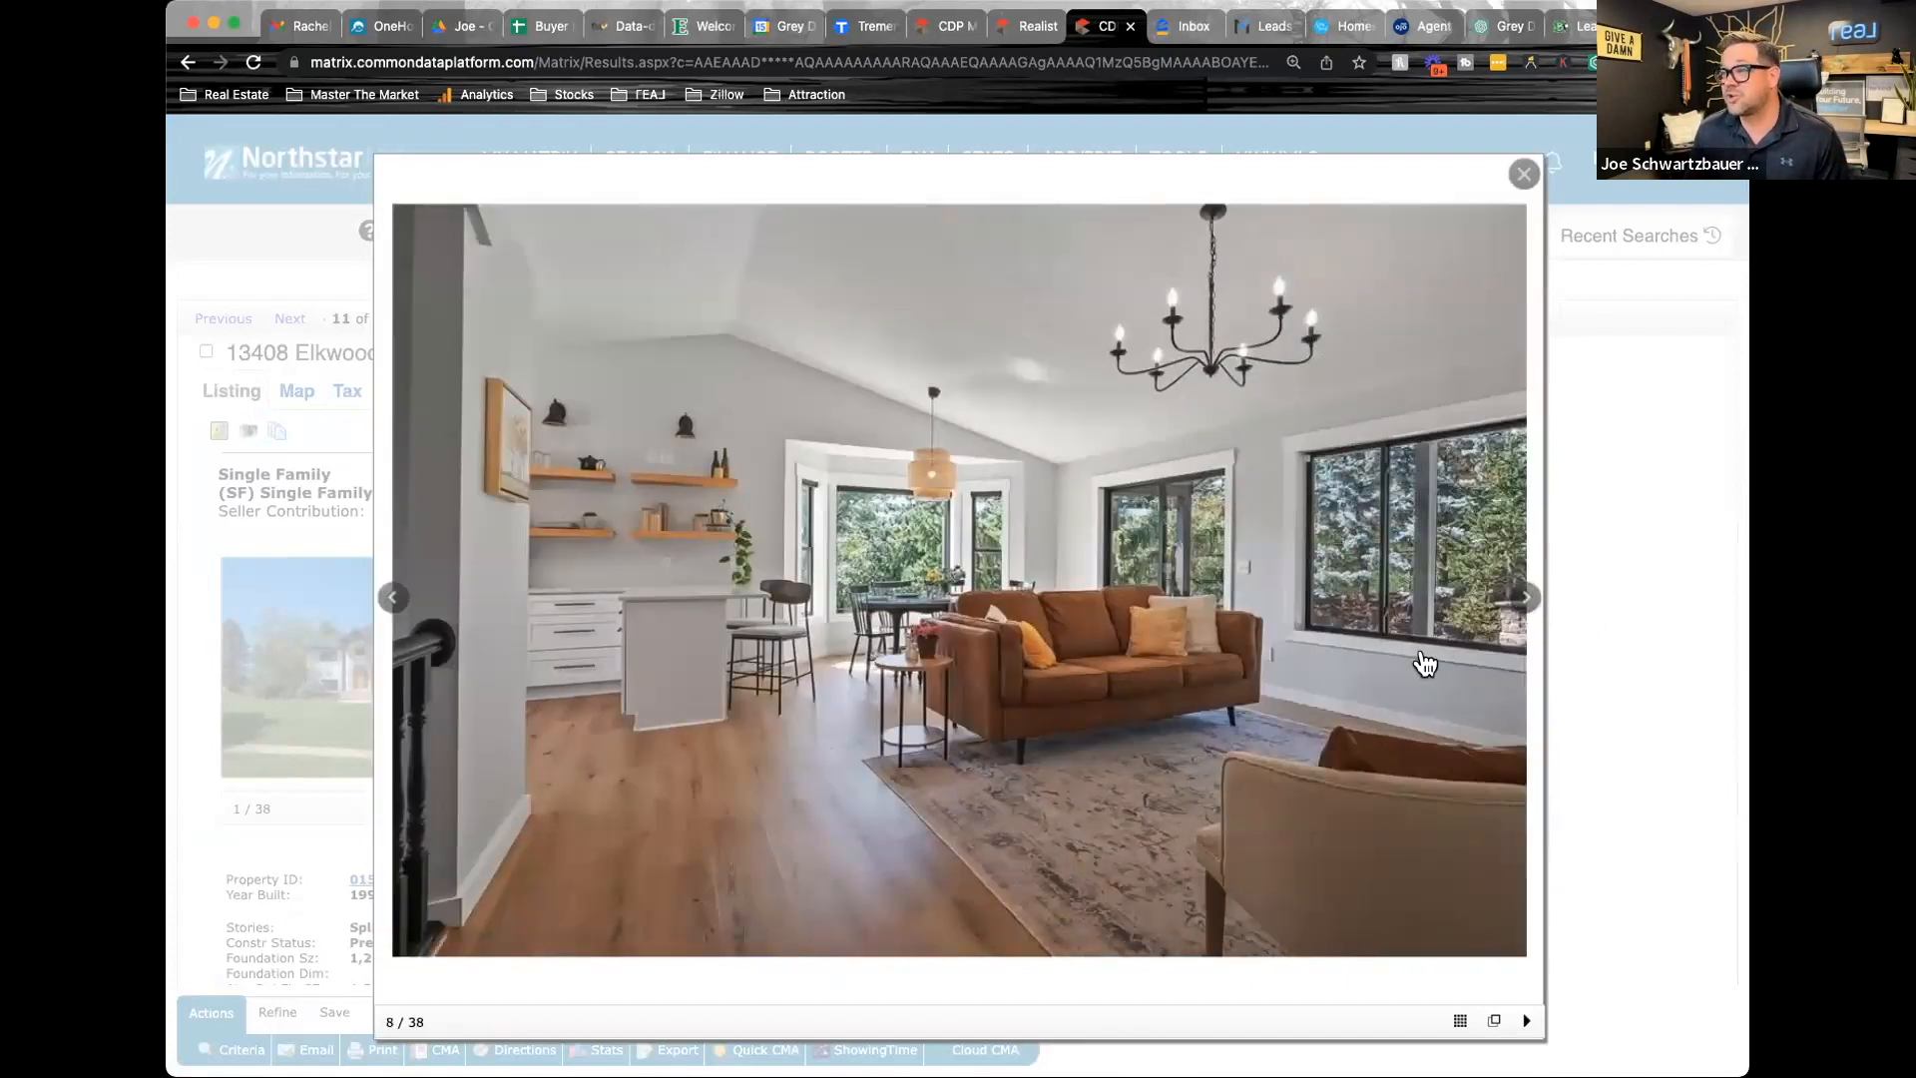
{"action": "left_click", "coordinate": [1524, 601]}
{"action": "left_click", "coordinate": [1525, 602]}
{"action": "left_click", "coordinate": [1524, 602]}
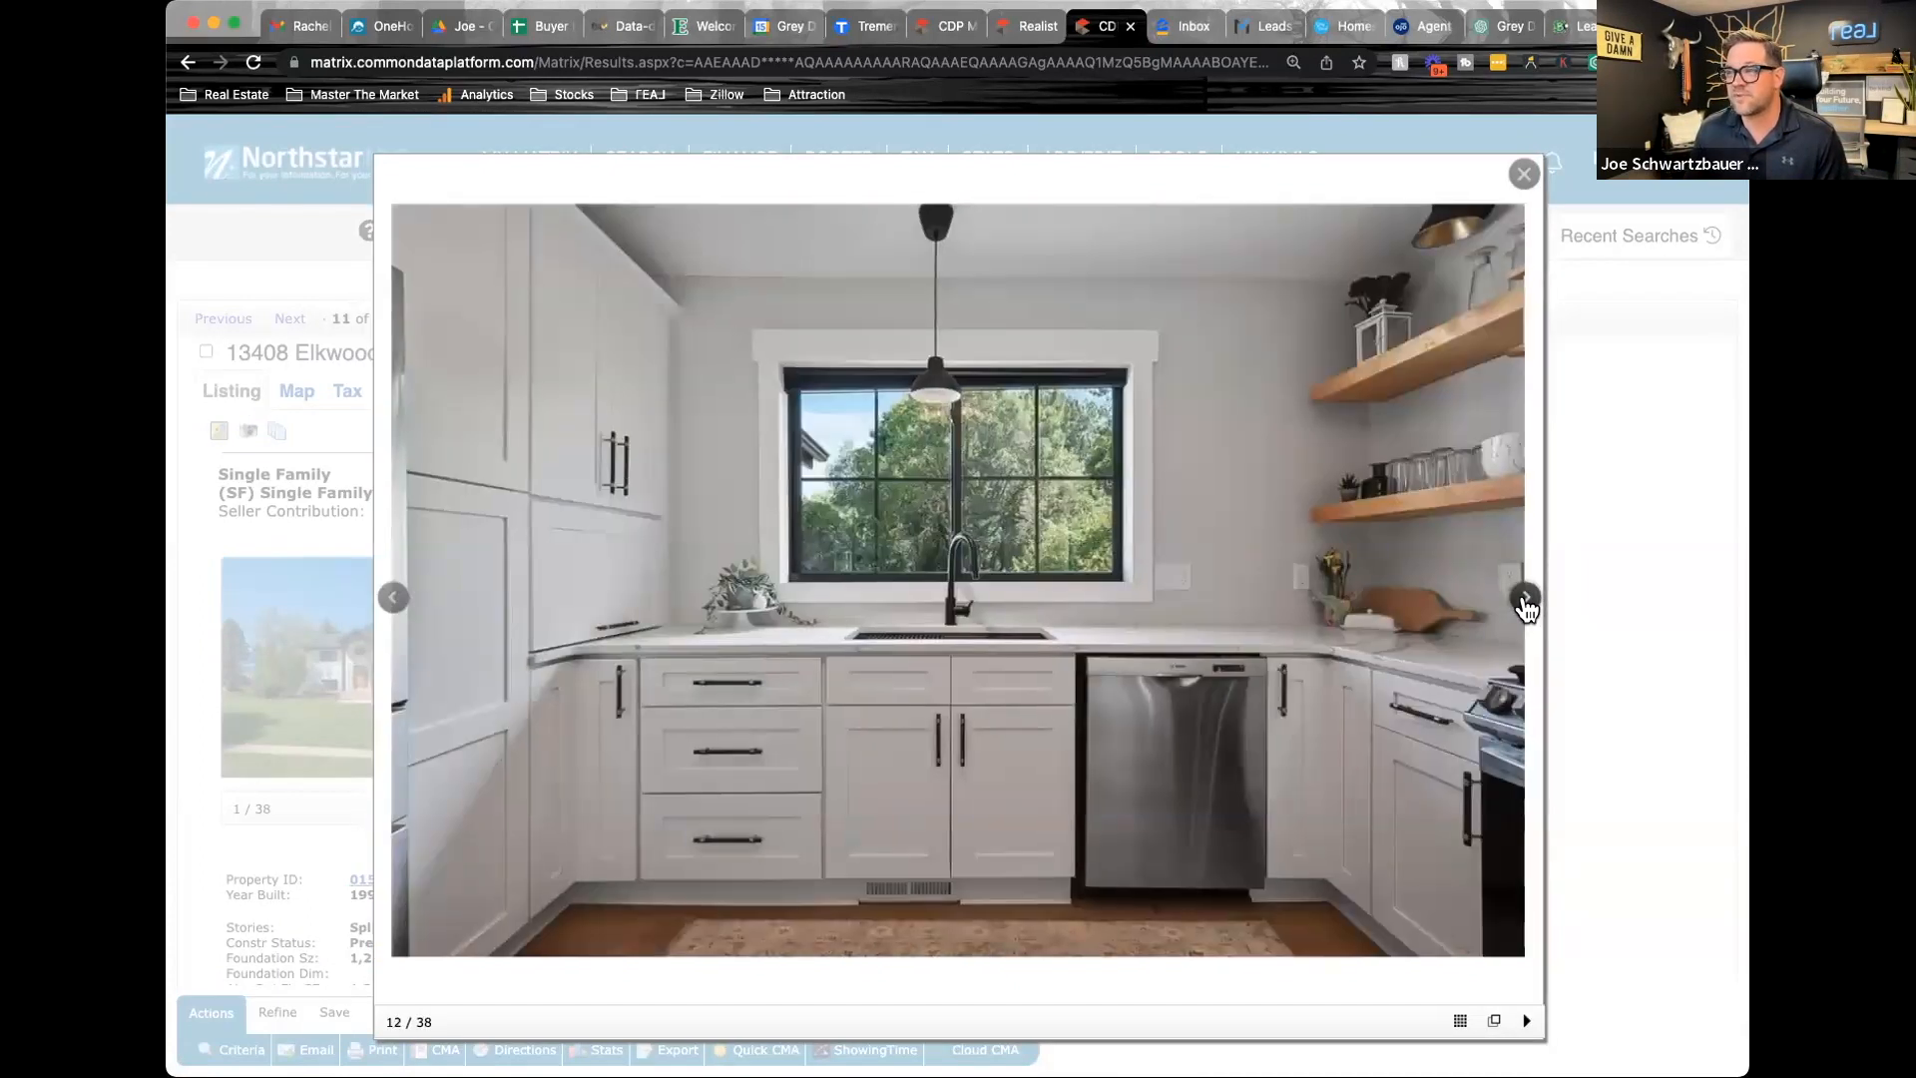
{"action": "left_click", "coordinate": [1524, 603]}
{"action": "left_click", "coordinate": [1525, 602]}
{"action": "left_click", "coordinate": [1525, 603]}
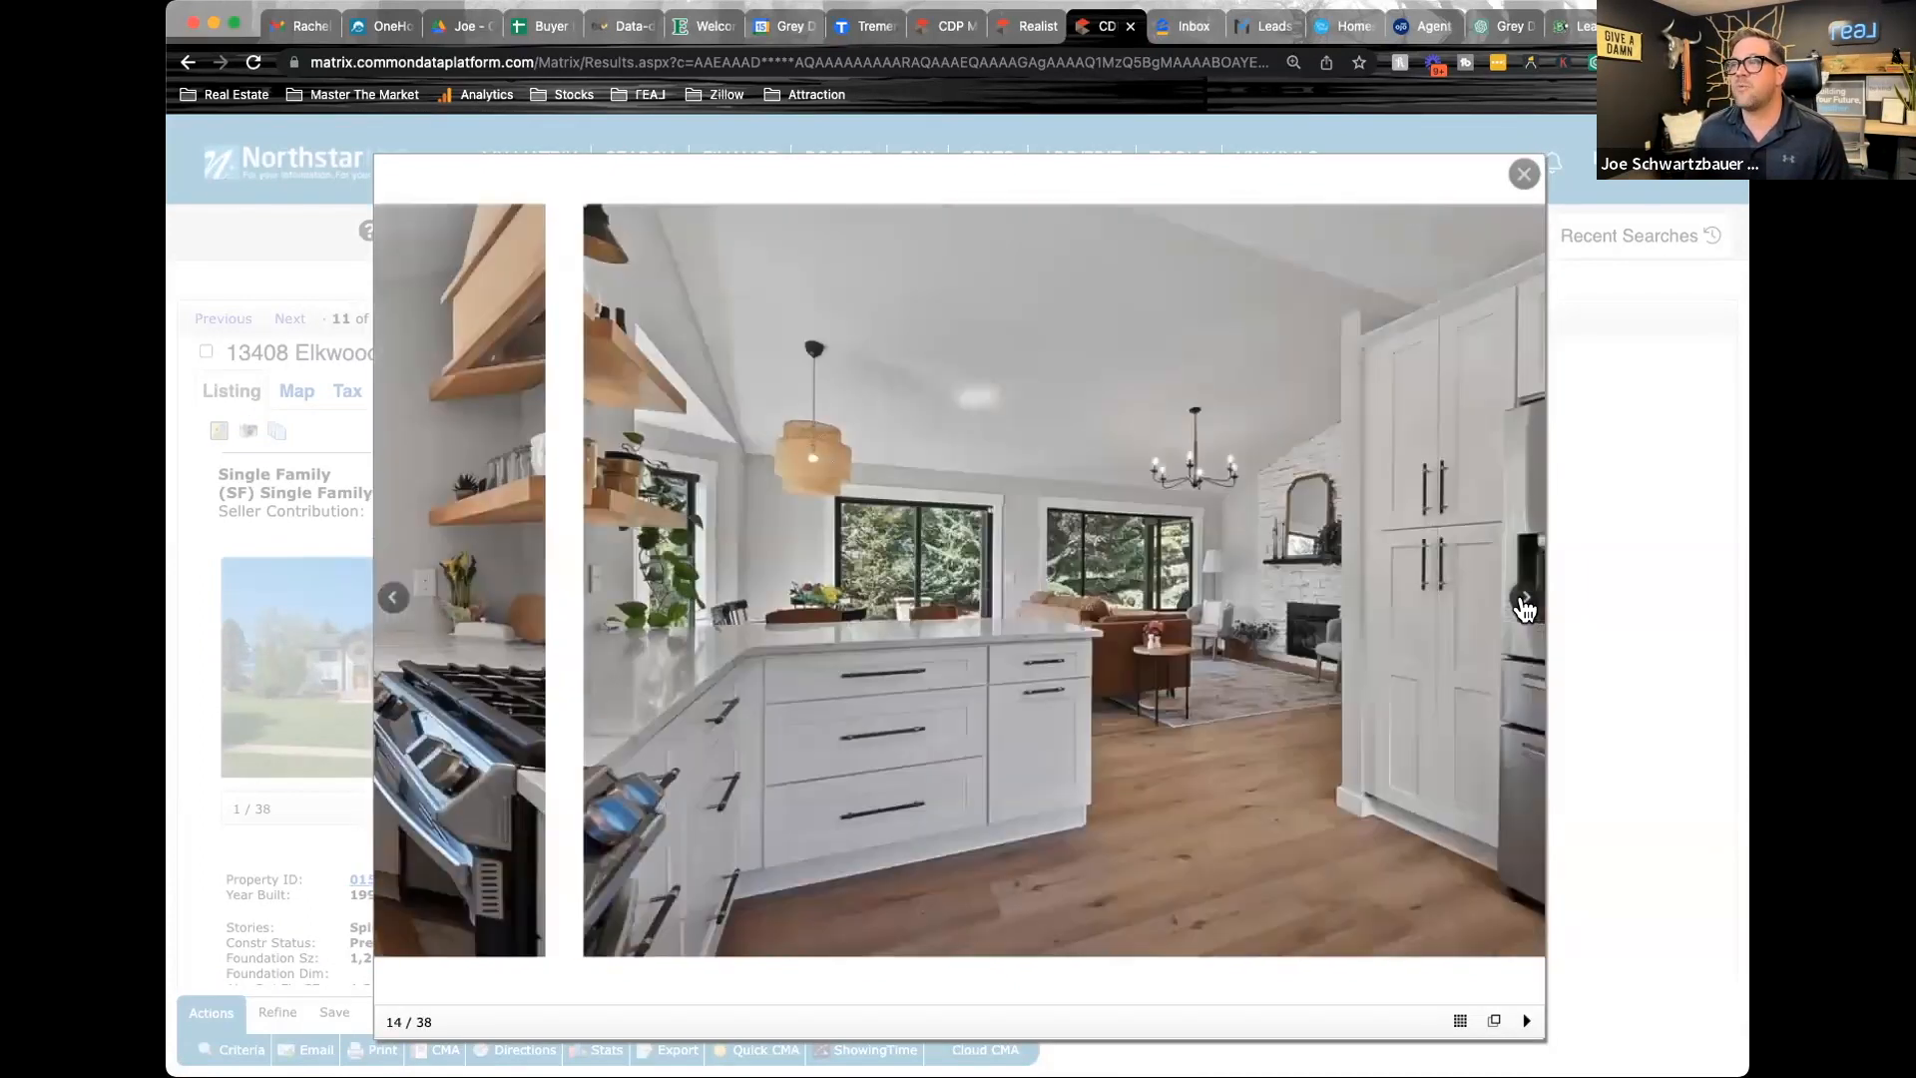
Look through the bedroom and closet photos of closed listing 6233105 and mark it as a selected comparable
{"action": "left_click", "coordinate": [1525, 603]}
{"action": "left_click", "coordinate": [1524, 603]}
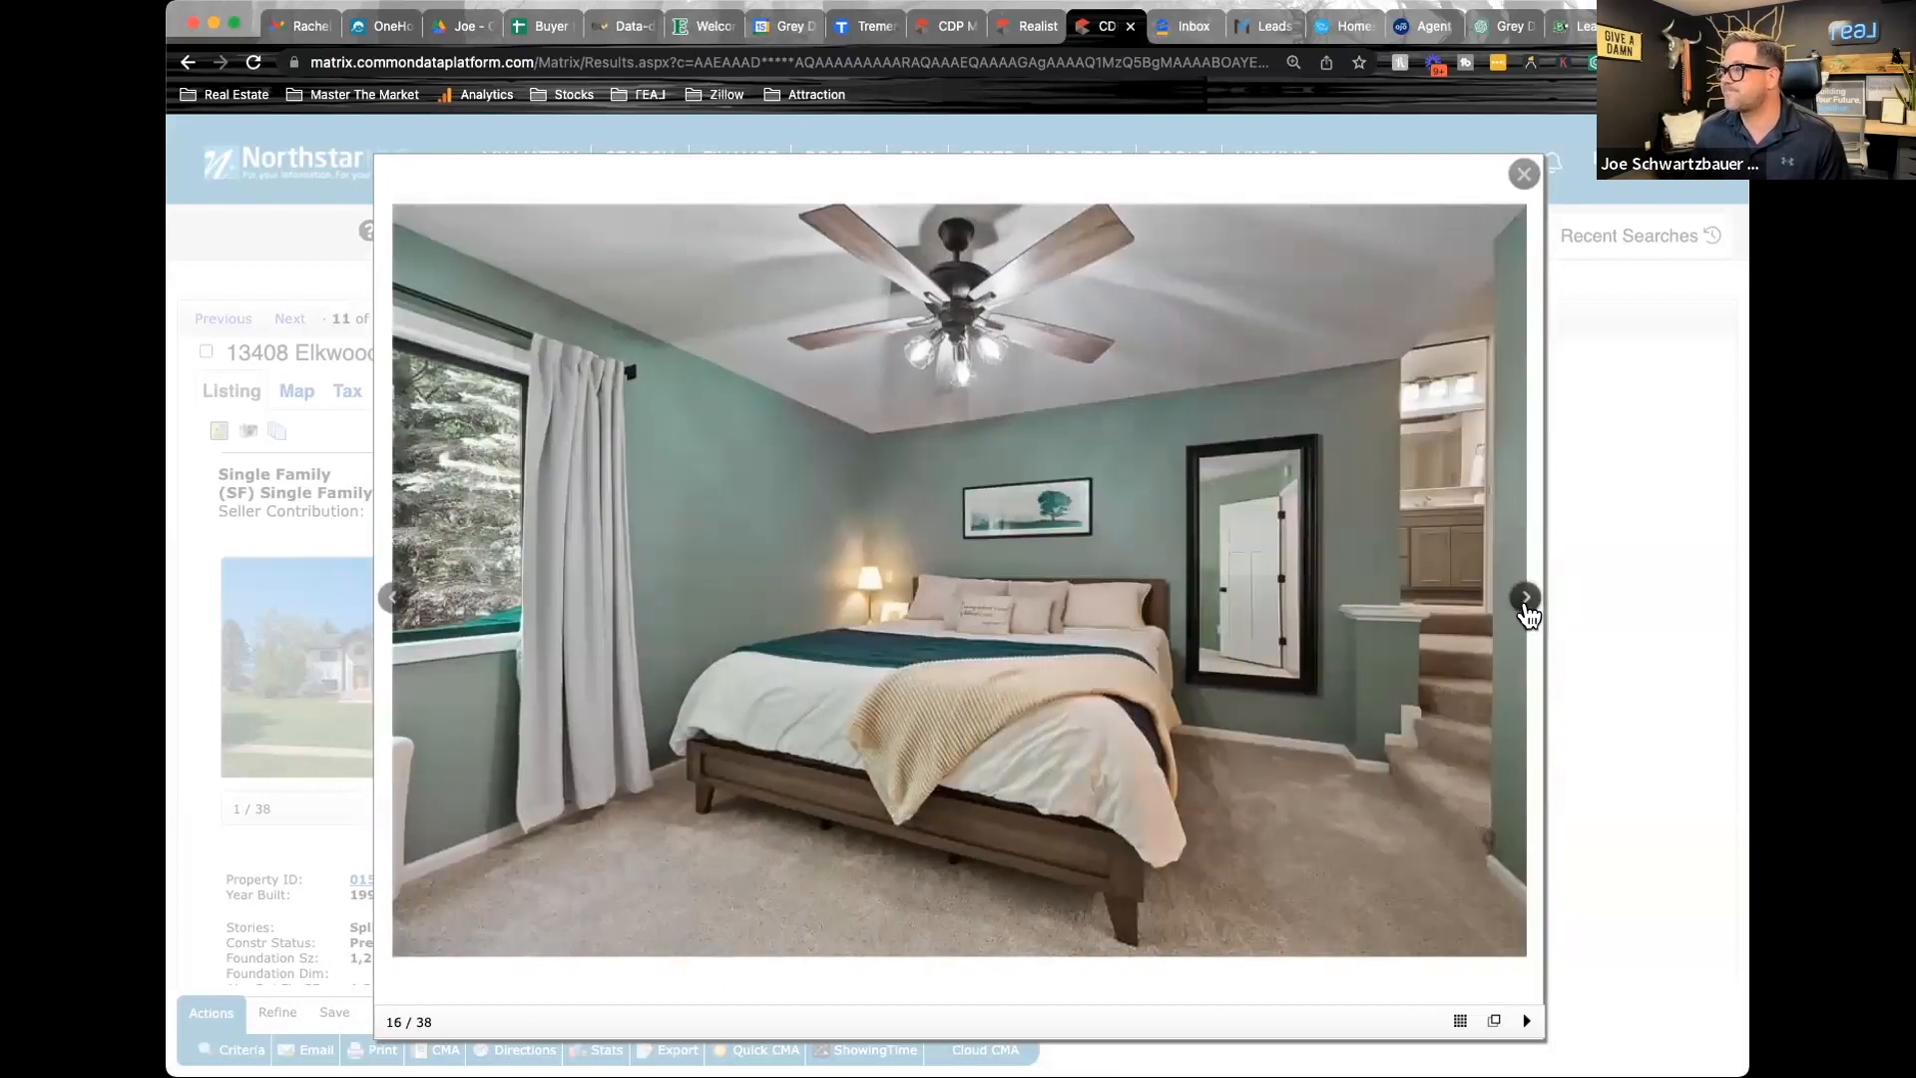
{"action": "left_click", "coordinate": [1525, 602]}
{"action": "left_click", "coordinate": [1525, 602]}
{"action": "left_click", "coordinate": [1526, 603]}
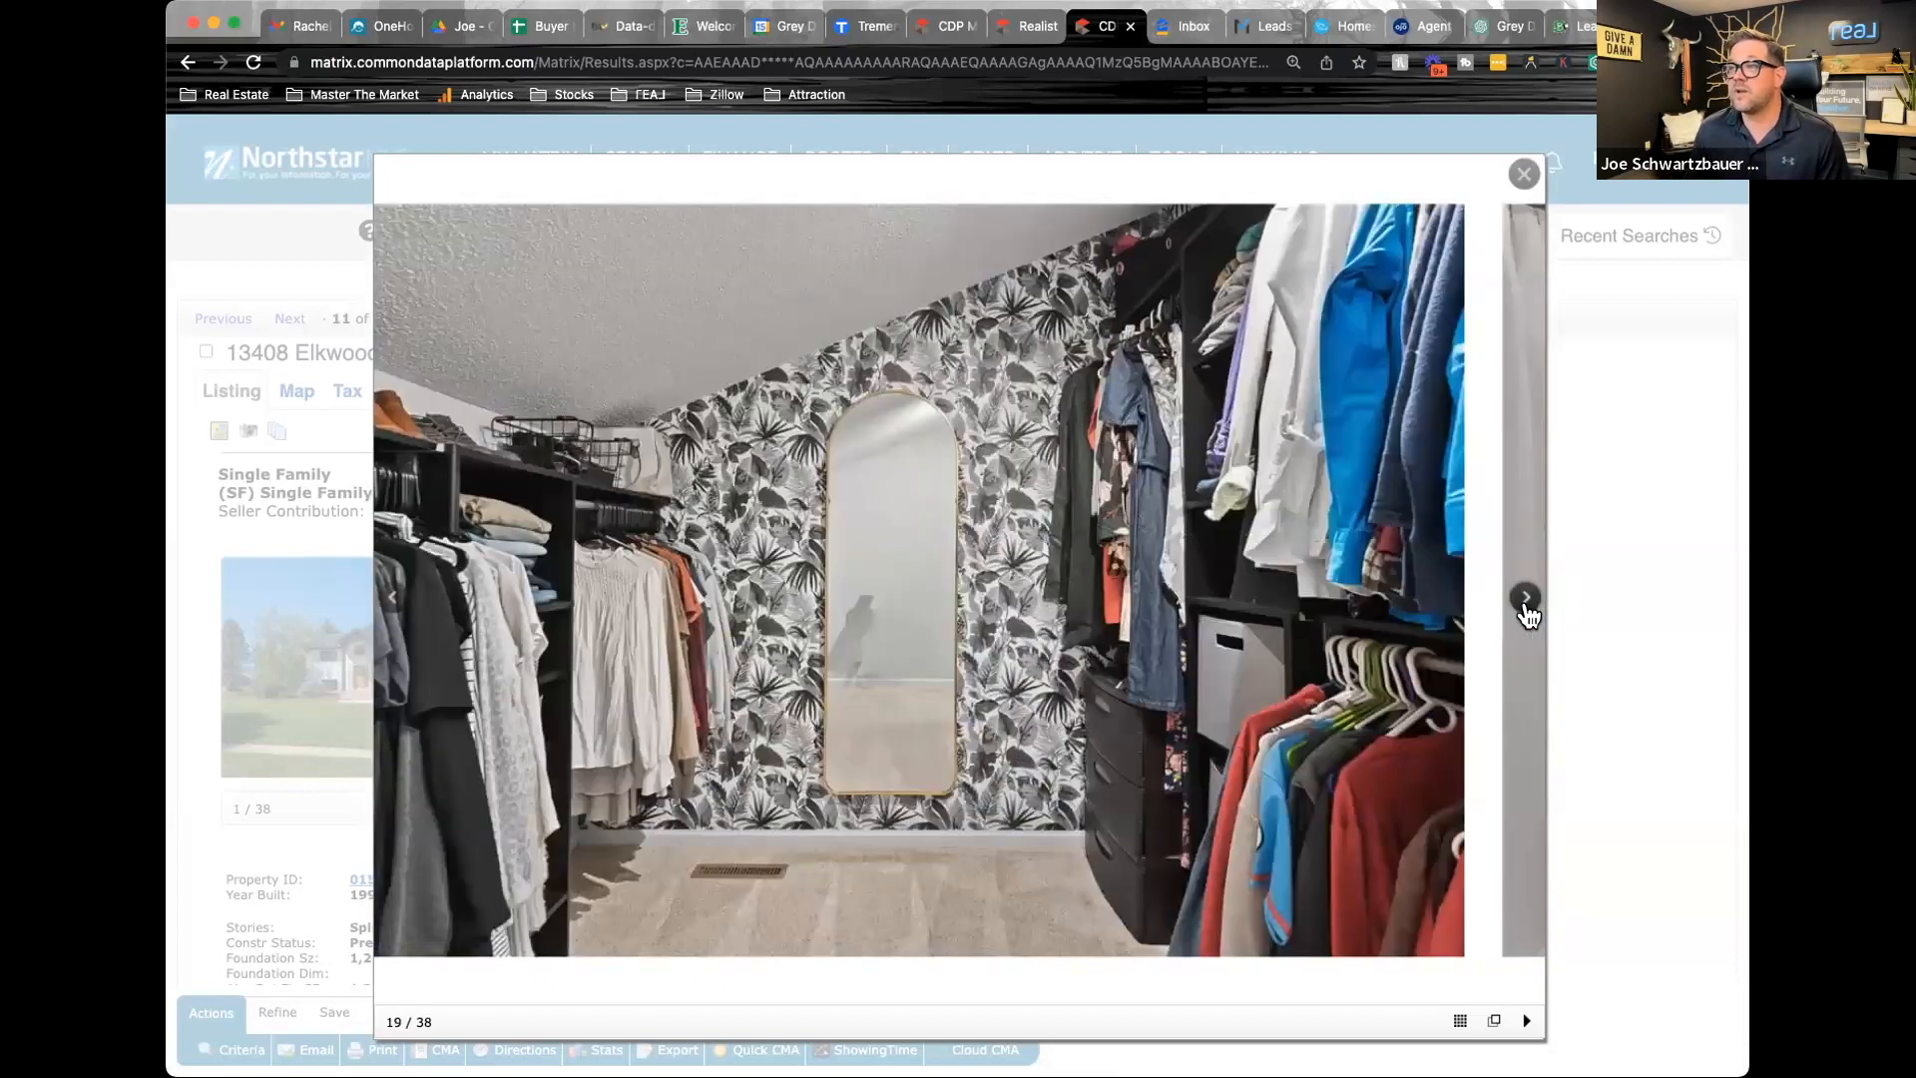
{"action": "left_click", "coordinate": [1525, 602]}
{"action": "left_click", "coordinate": [1526, 603]}
{"action": "left_click", "coordinate": [1526, 603]}
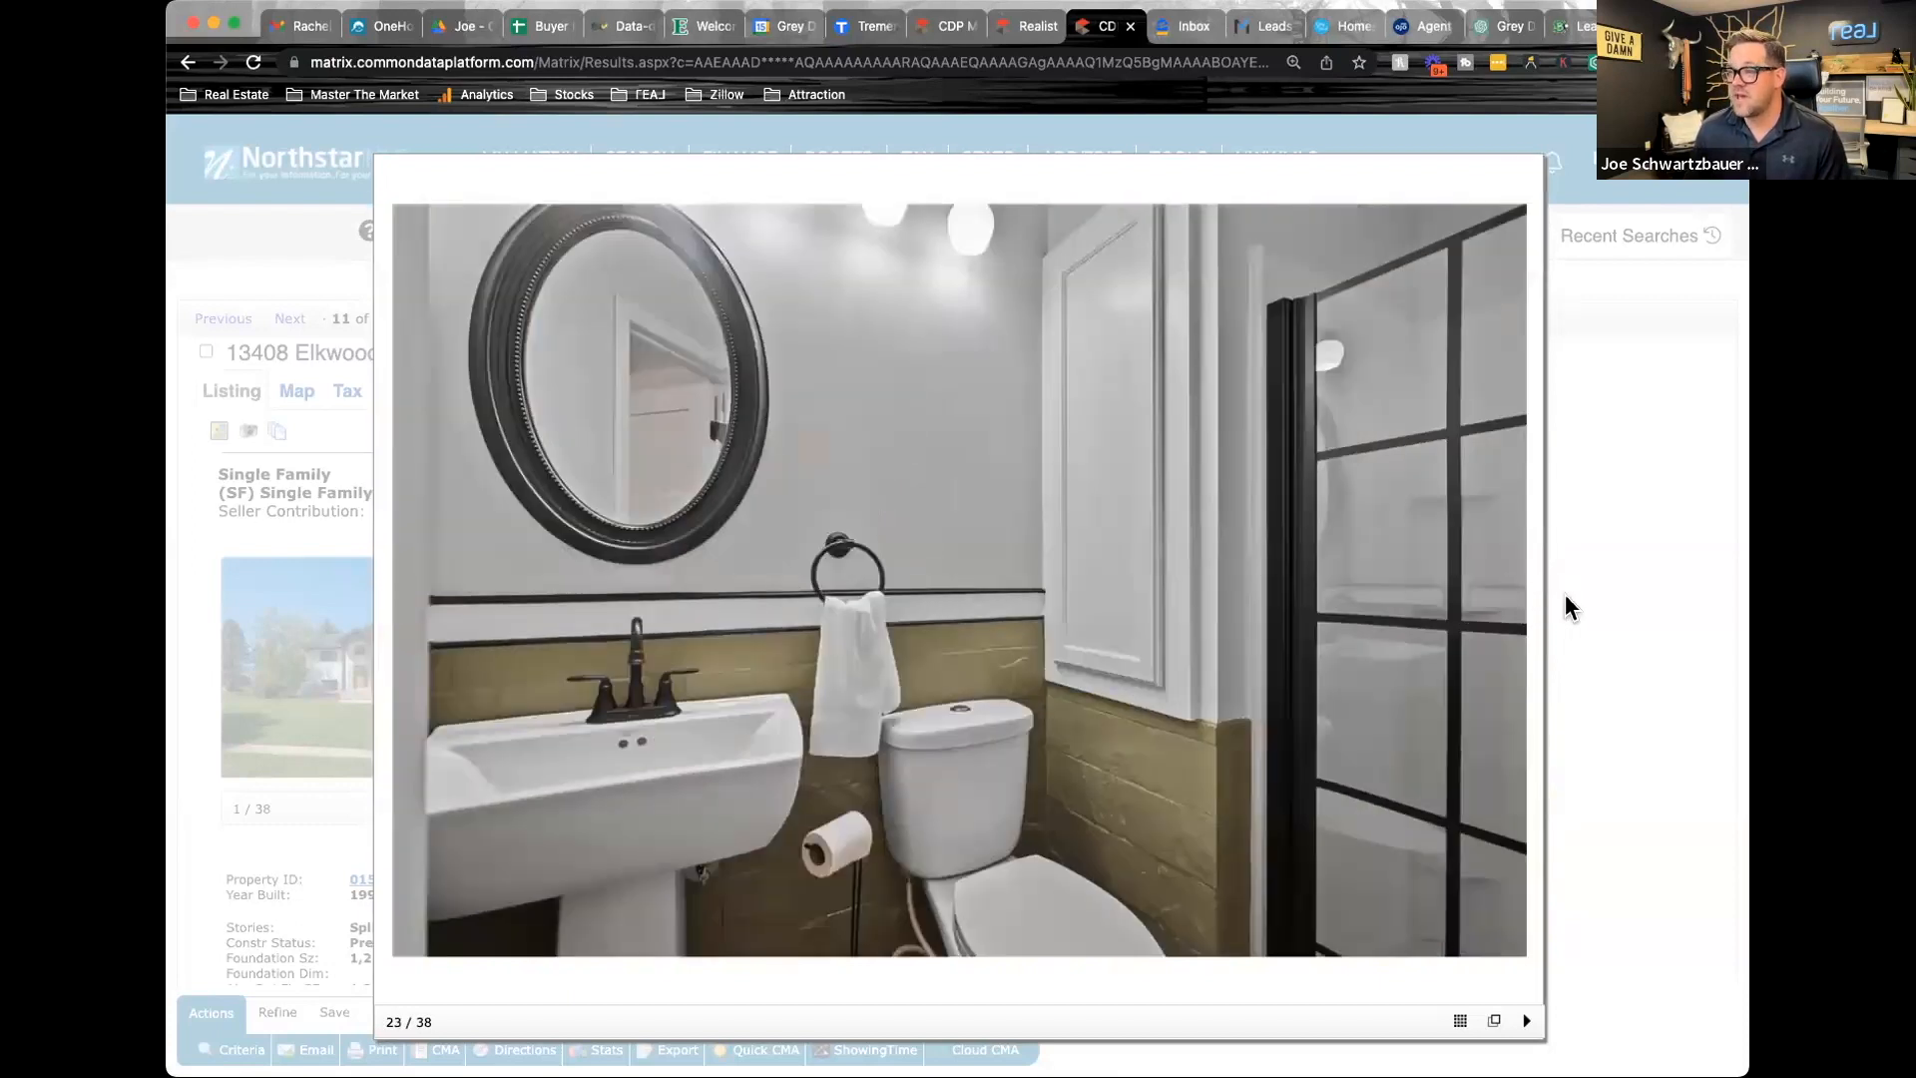
{"action": "left_click", "coordinate": [1564, 594]}
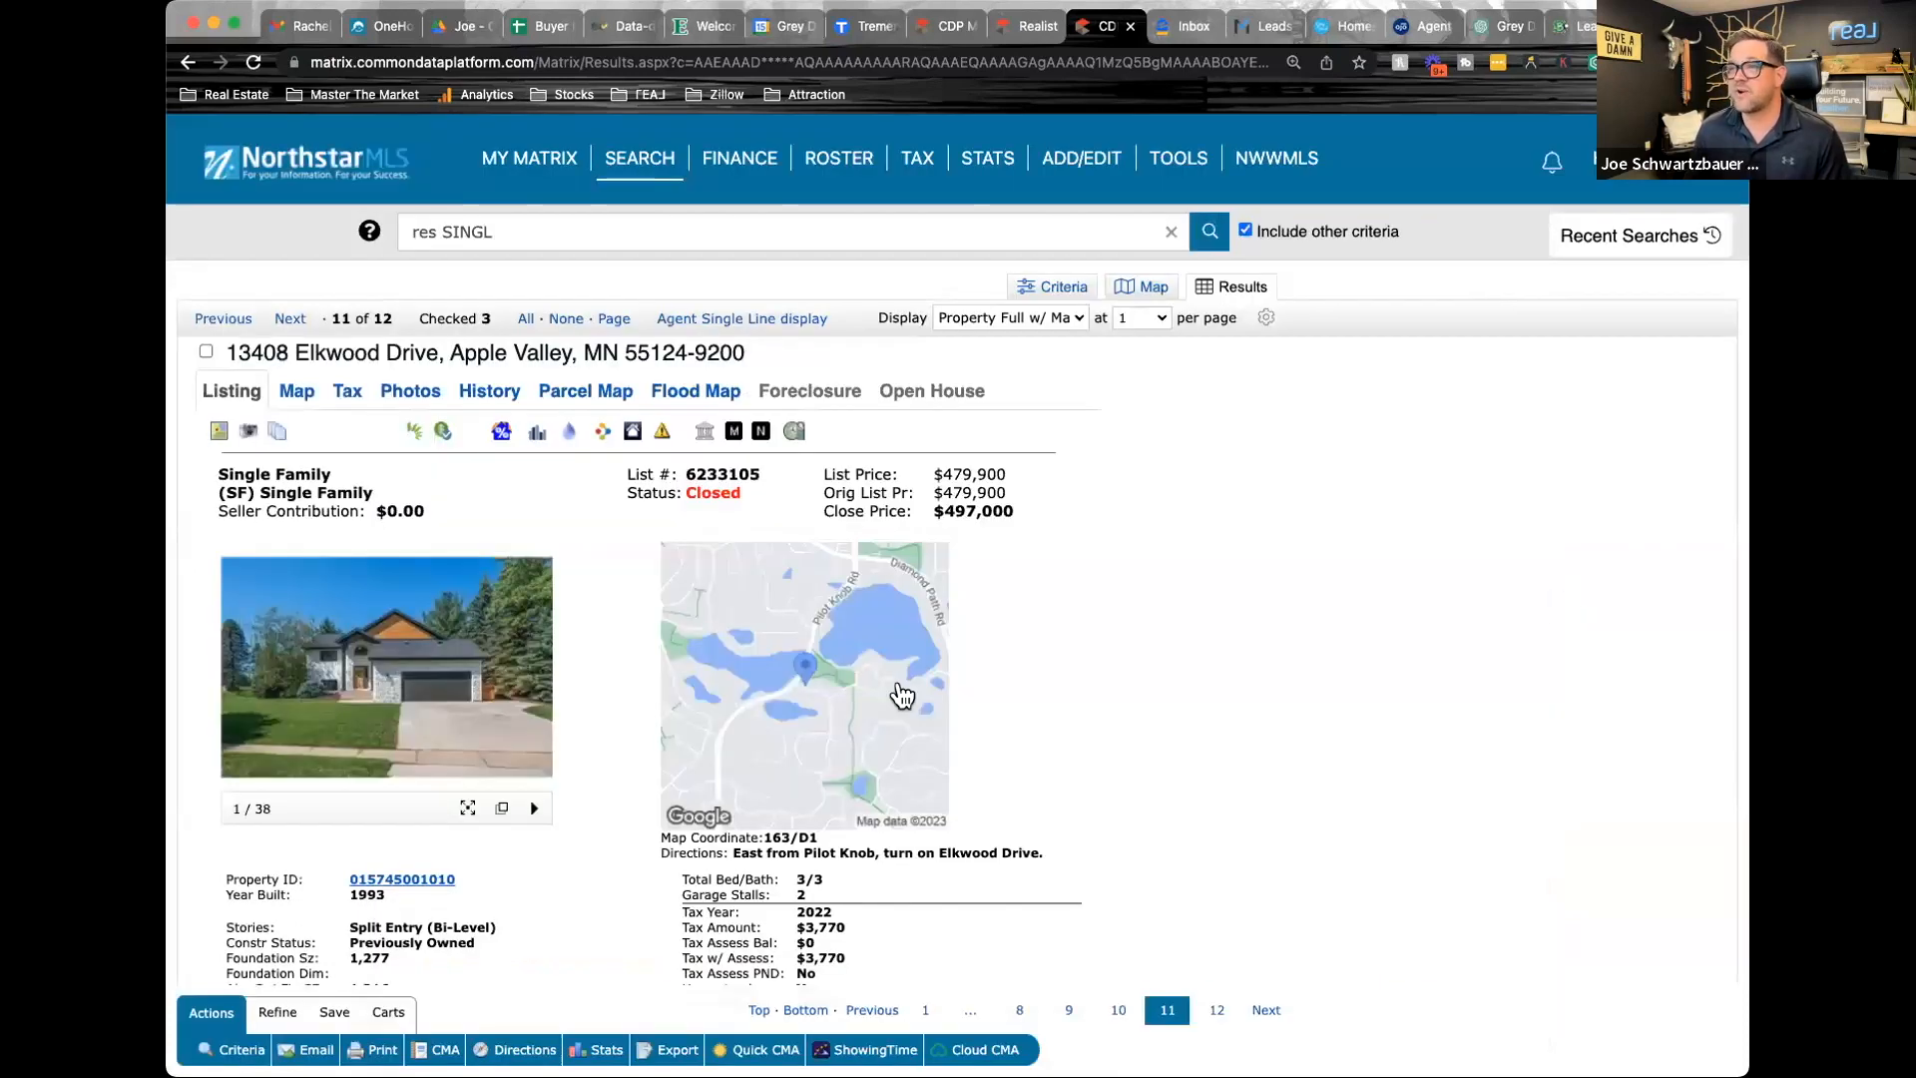
{"action": "left_click", "coordinate": [205, 349]}
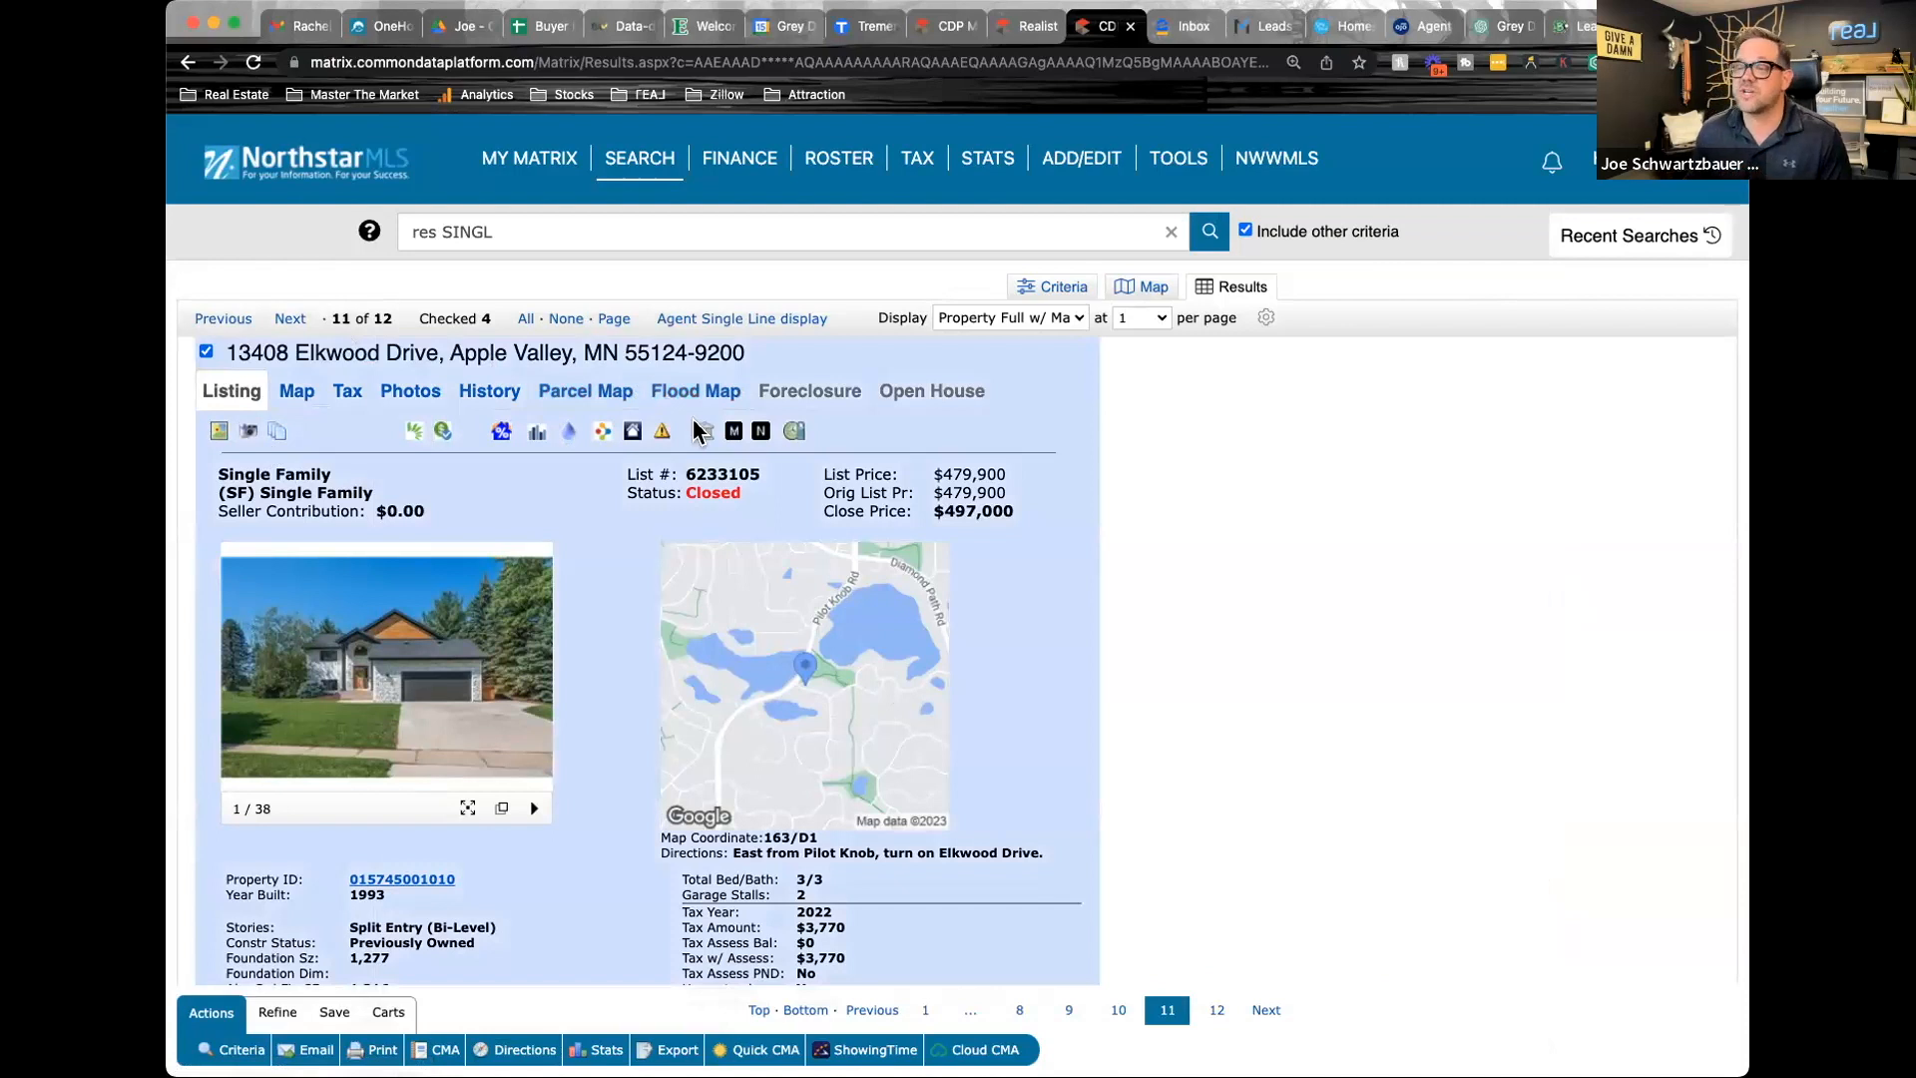
Open the email form for the four checked listings and cancel it without sending
{"action": "left_click", "coordinate": [317, 1050]}
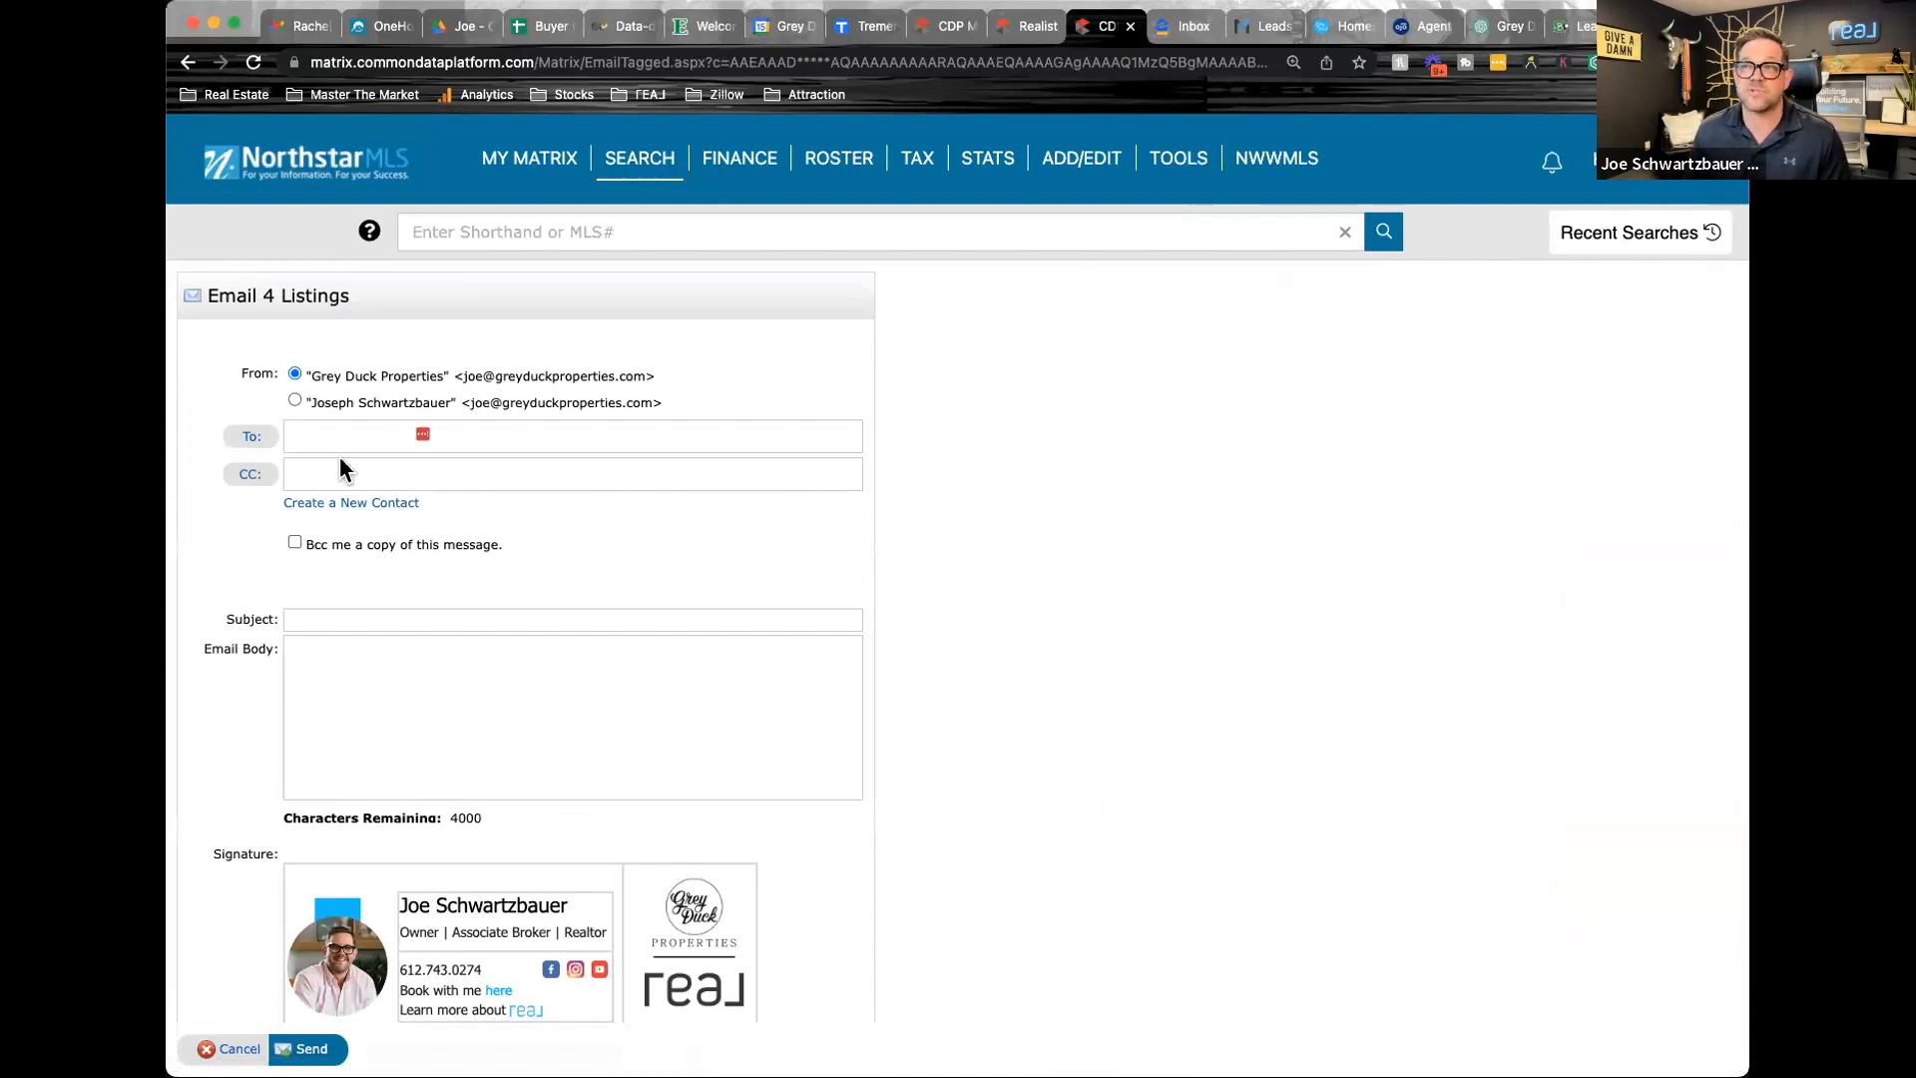
{"action": "left_click", "coordinate": [240, 1049]}
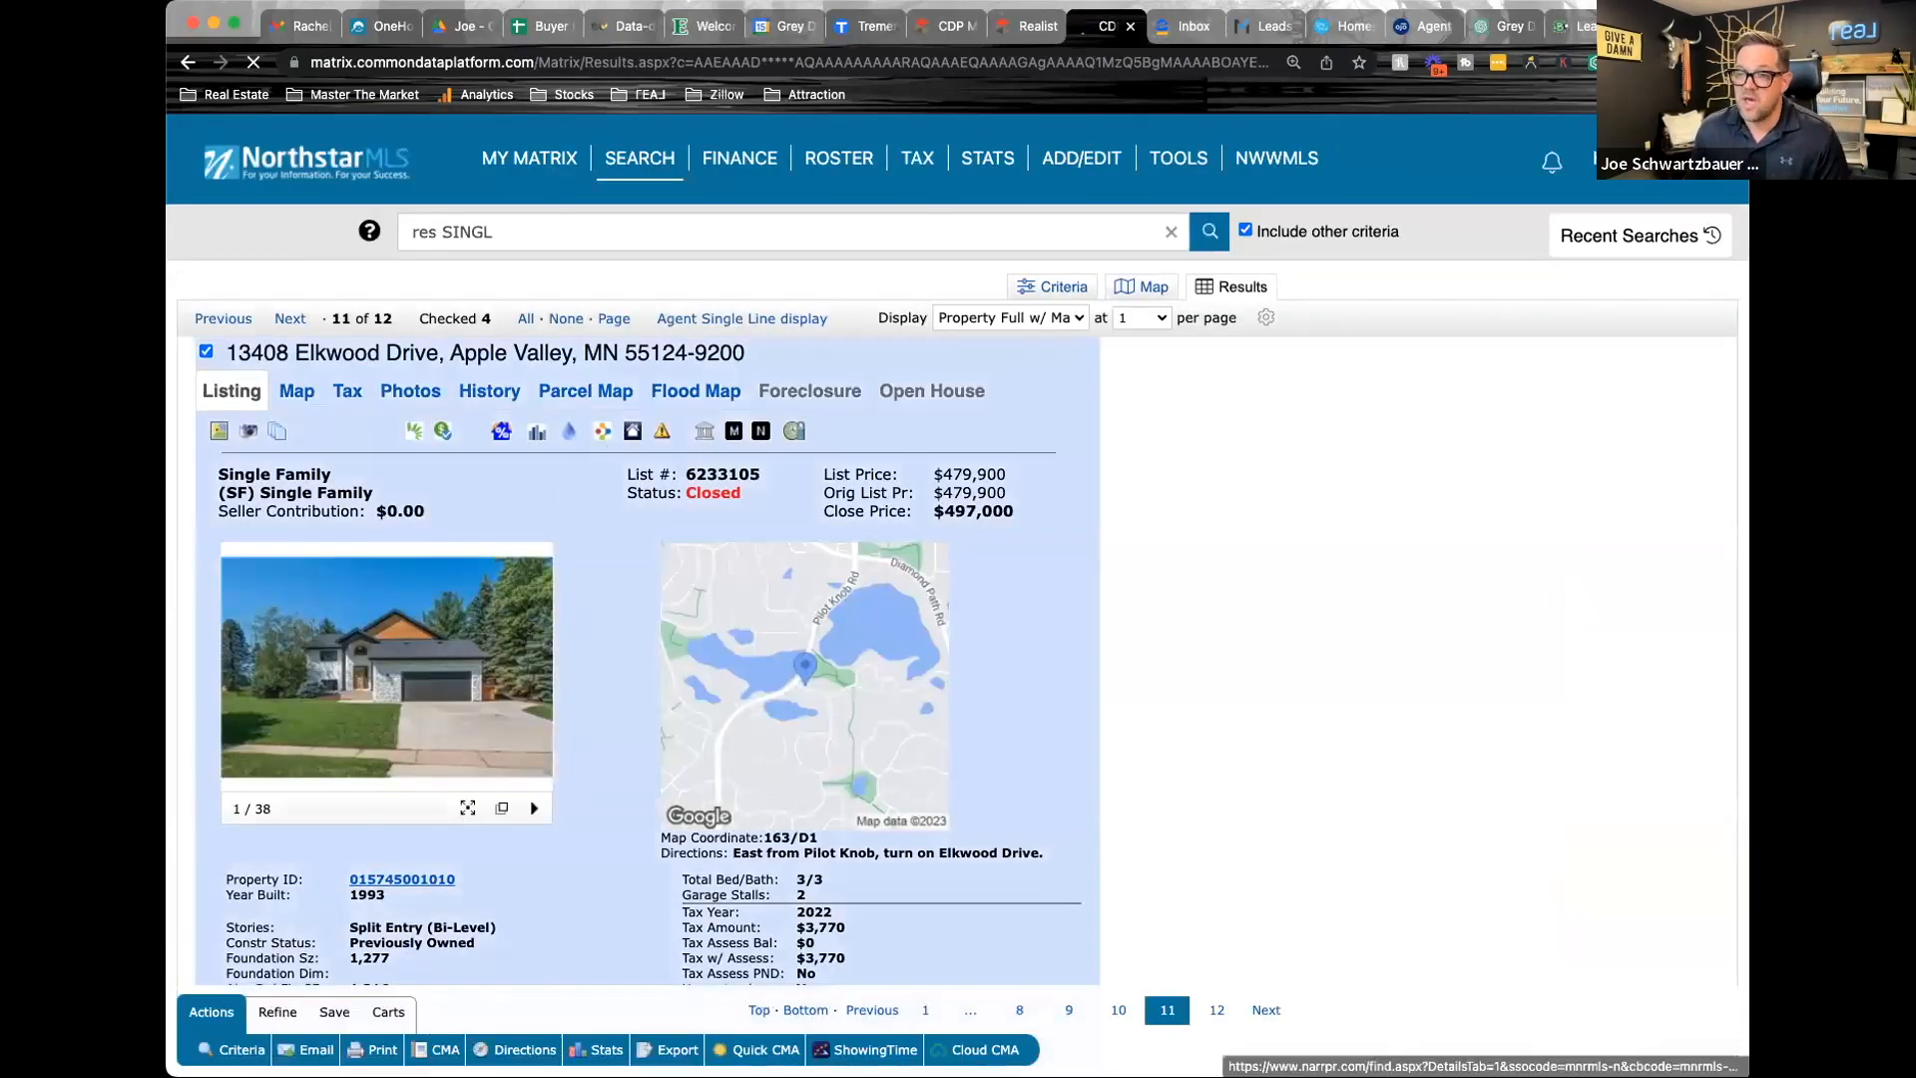
Start a CMA from the four checked listings for an existing contact and review its selected report pages
{"action": "left_click", "coordinate": [445, 1050]}
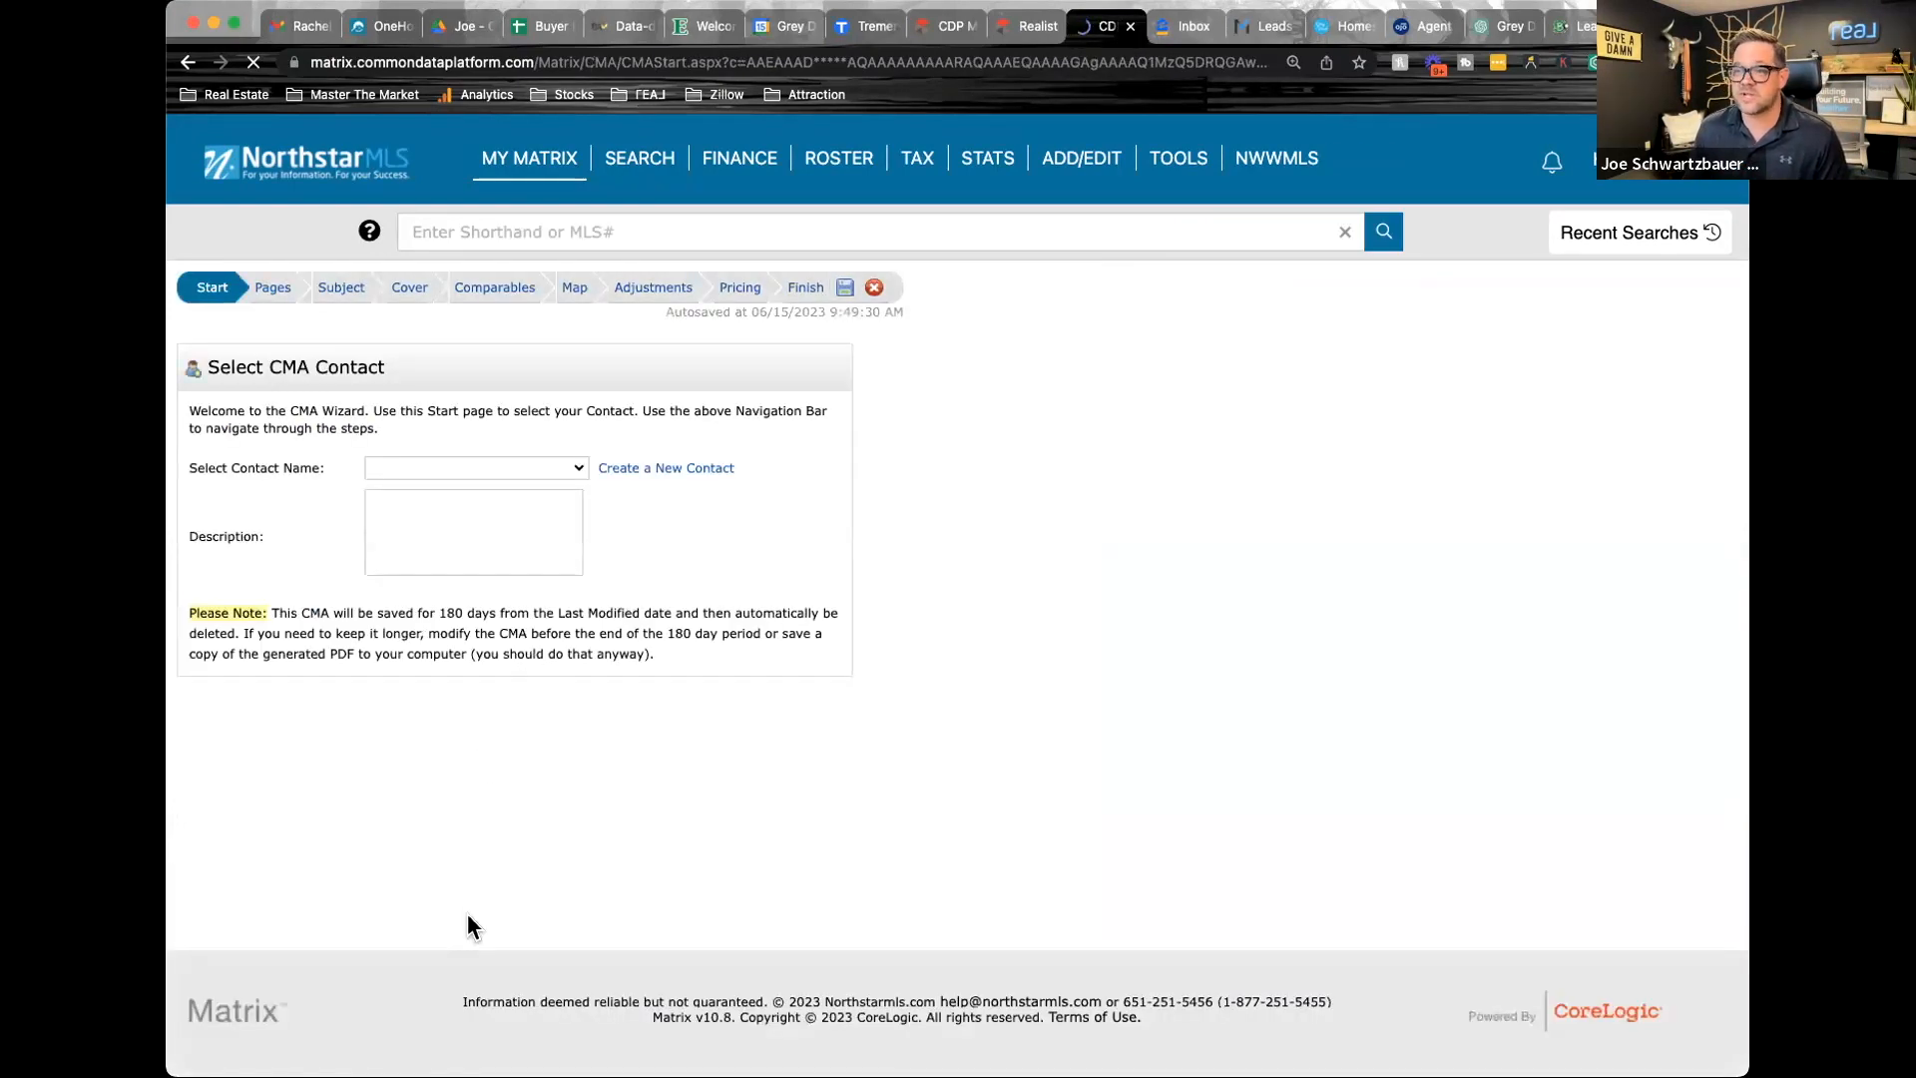
{"action": "left_click", "coordinate": [577, 465]}
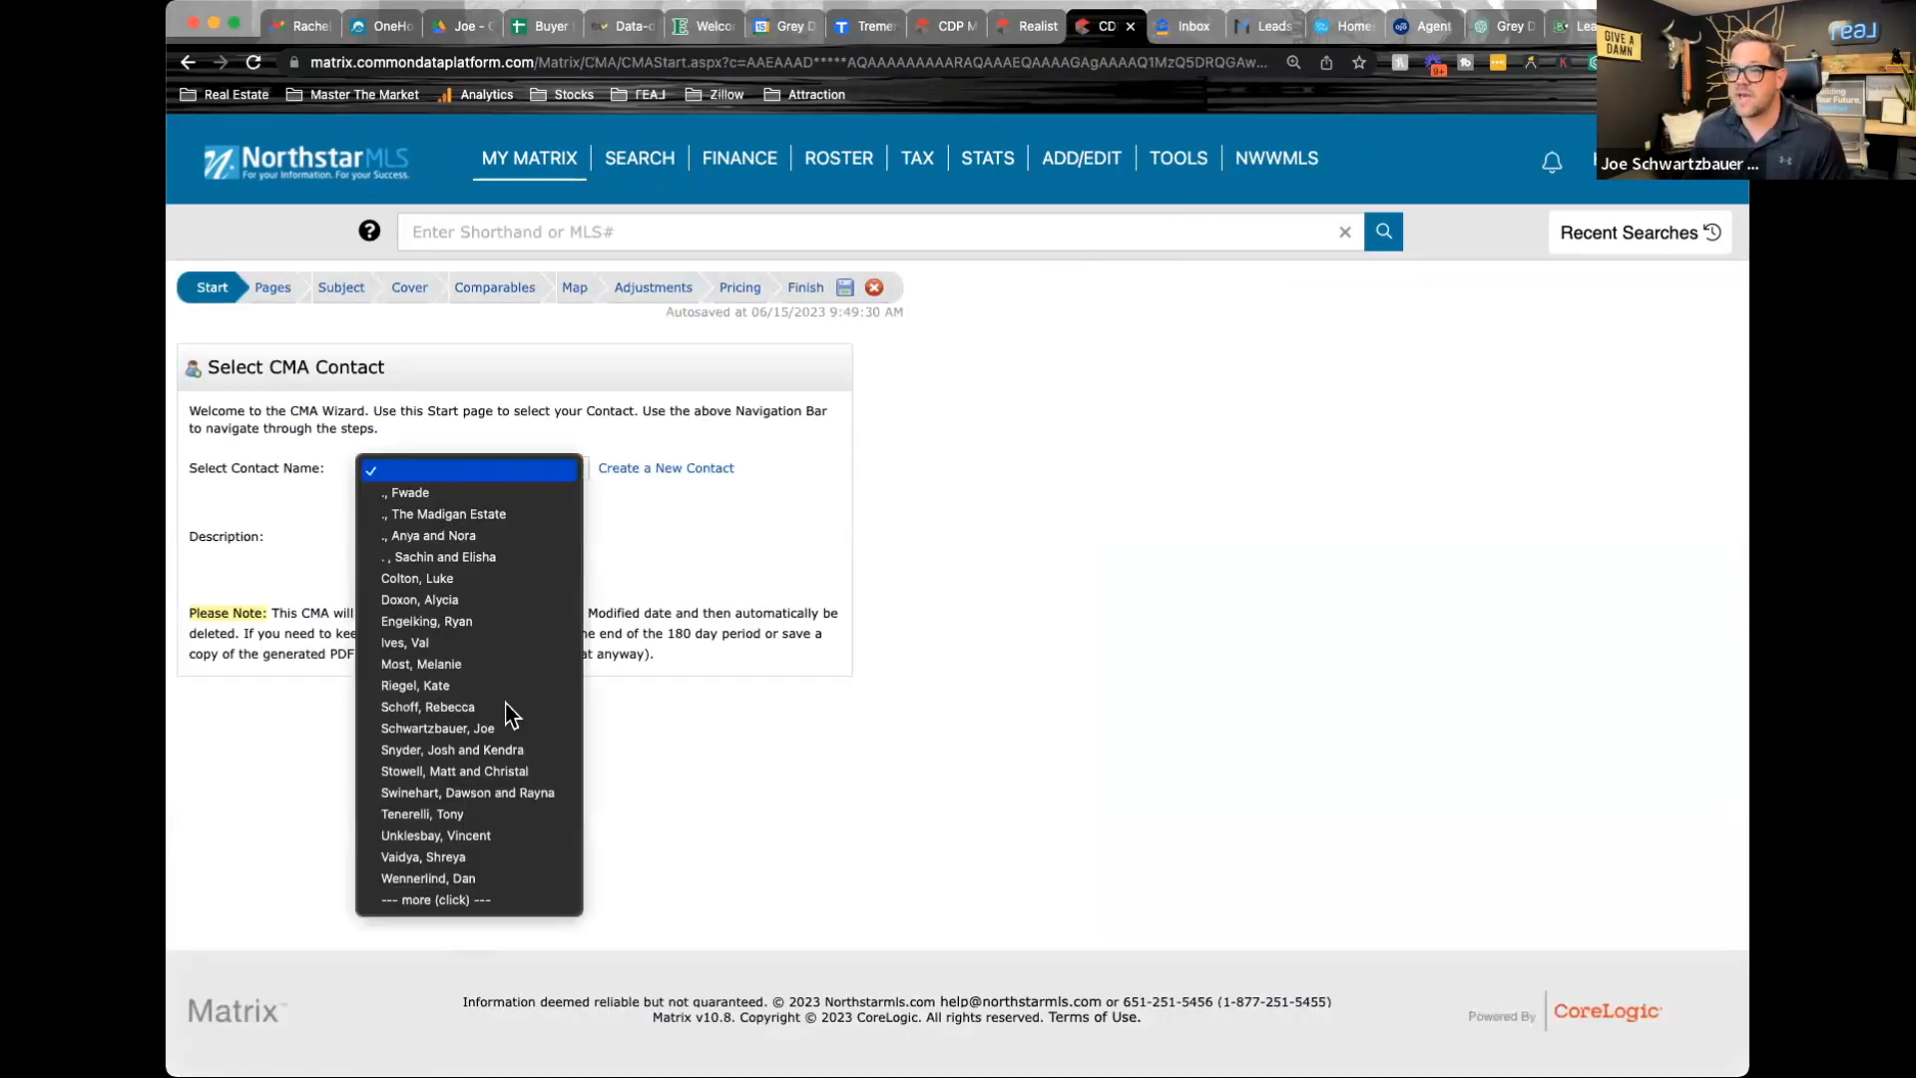
{"action": "left_click", "coordinate": [493, 726]}
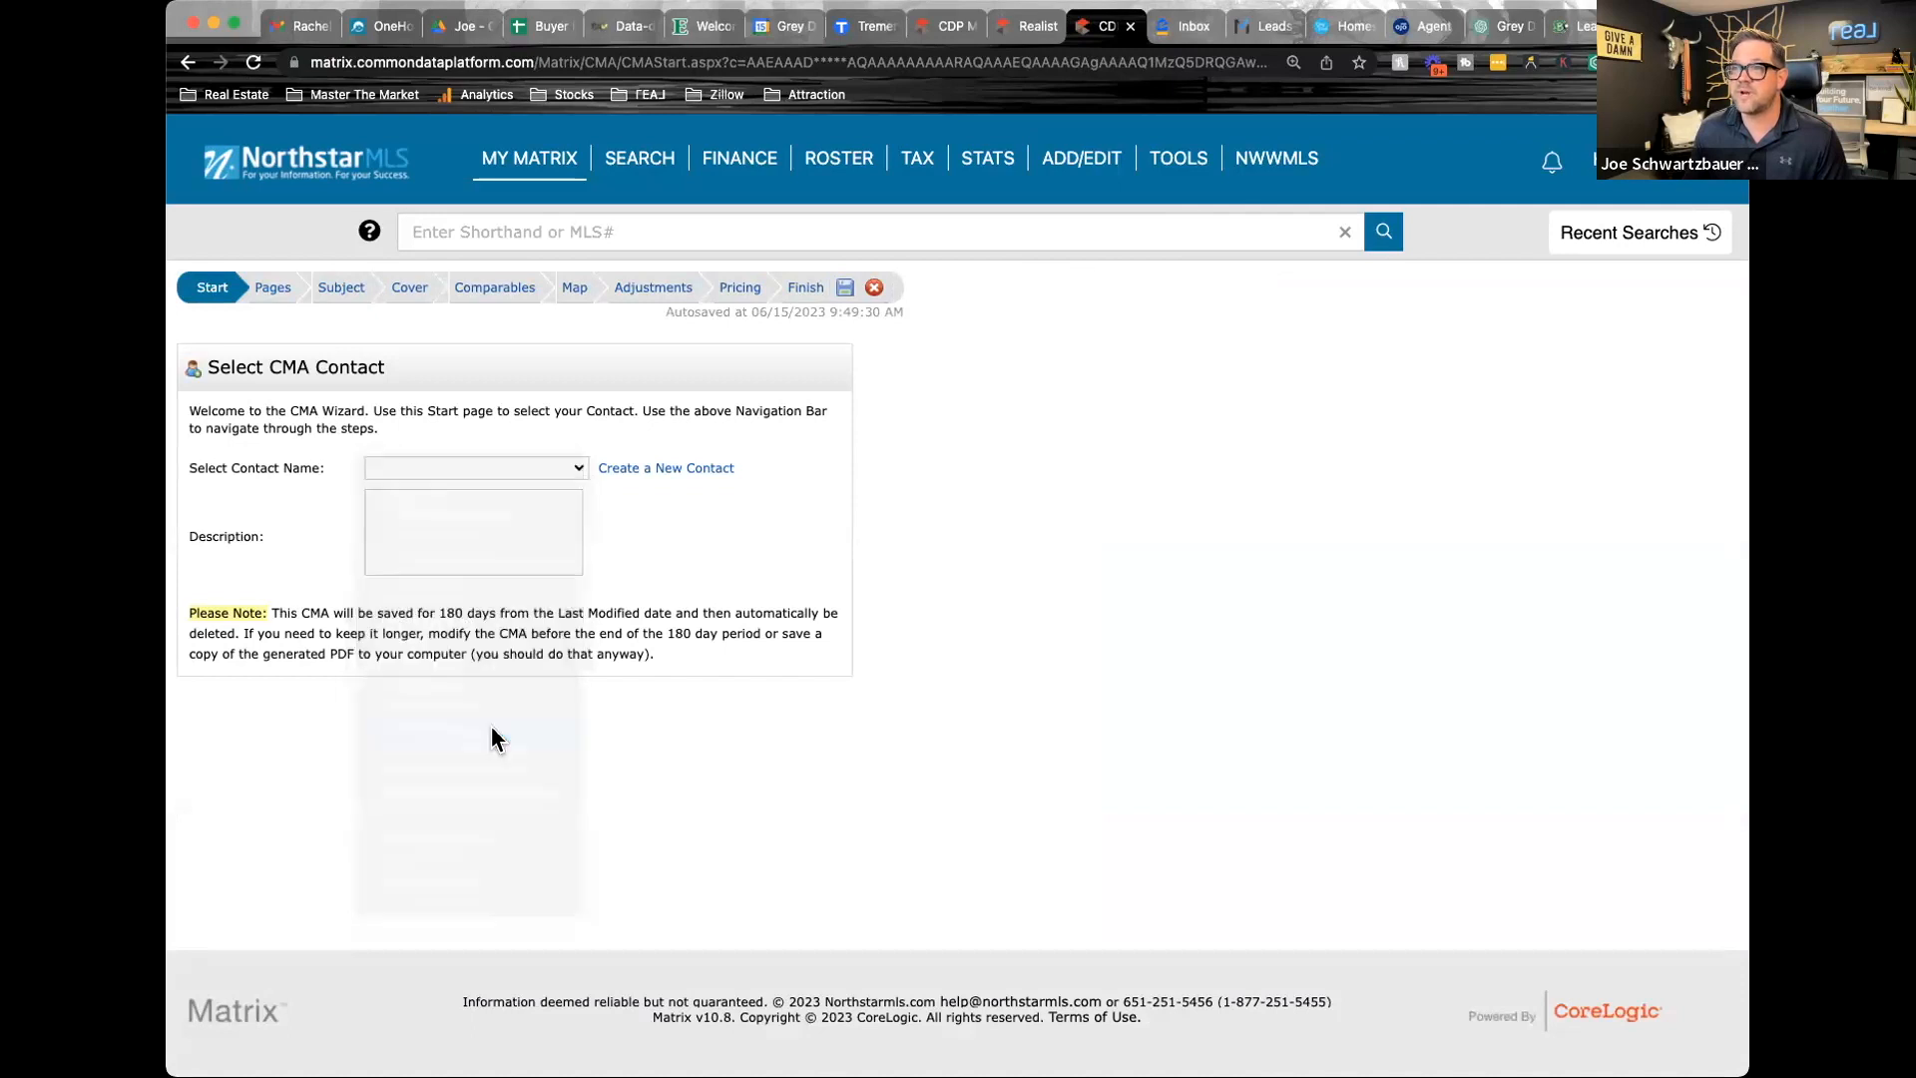
{"action": "left_click", "coordinate": [339, 289]}
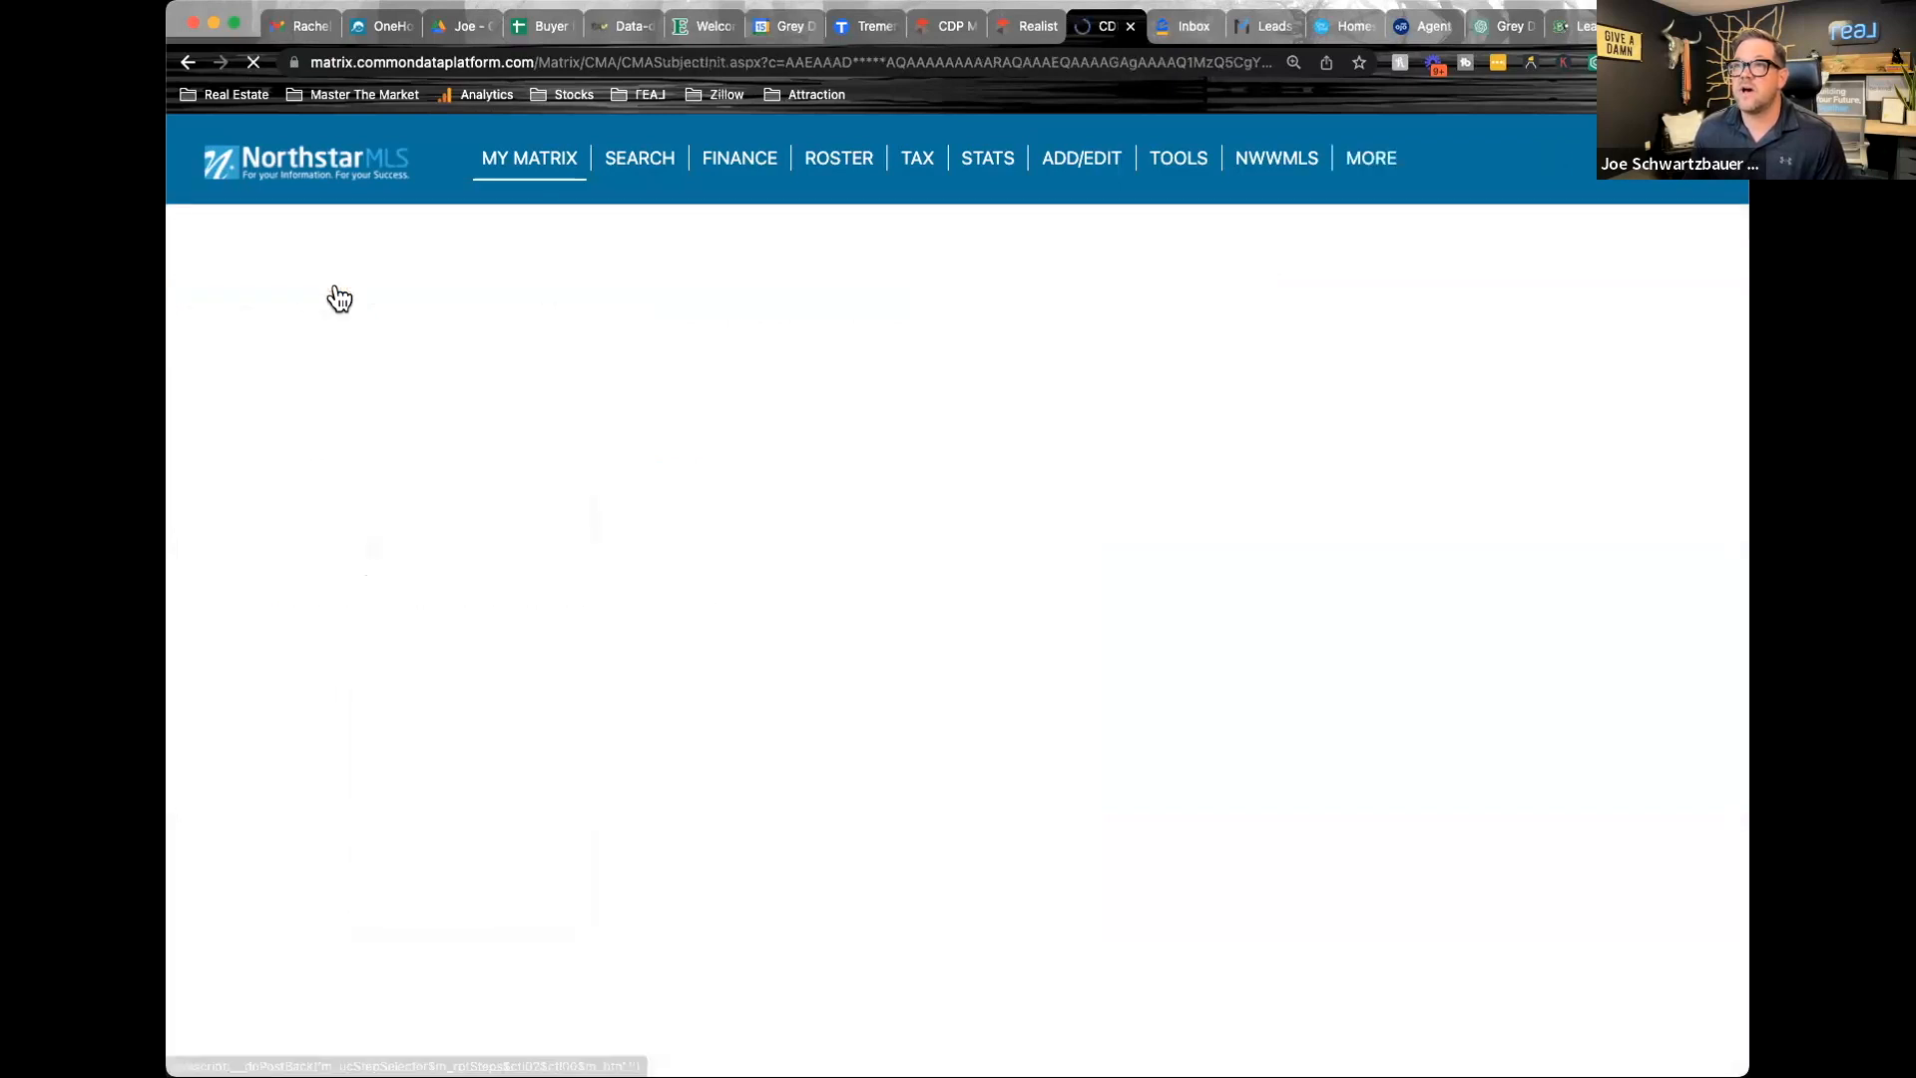
{"action": "left_click", "coordinate": [269, 290]}
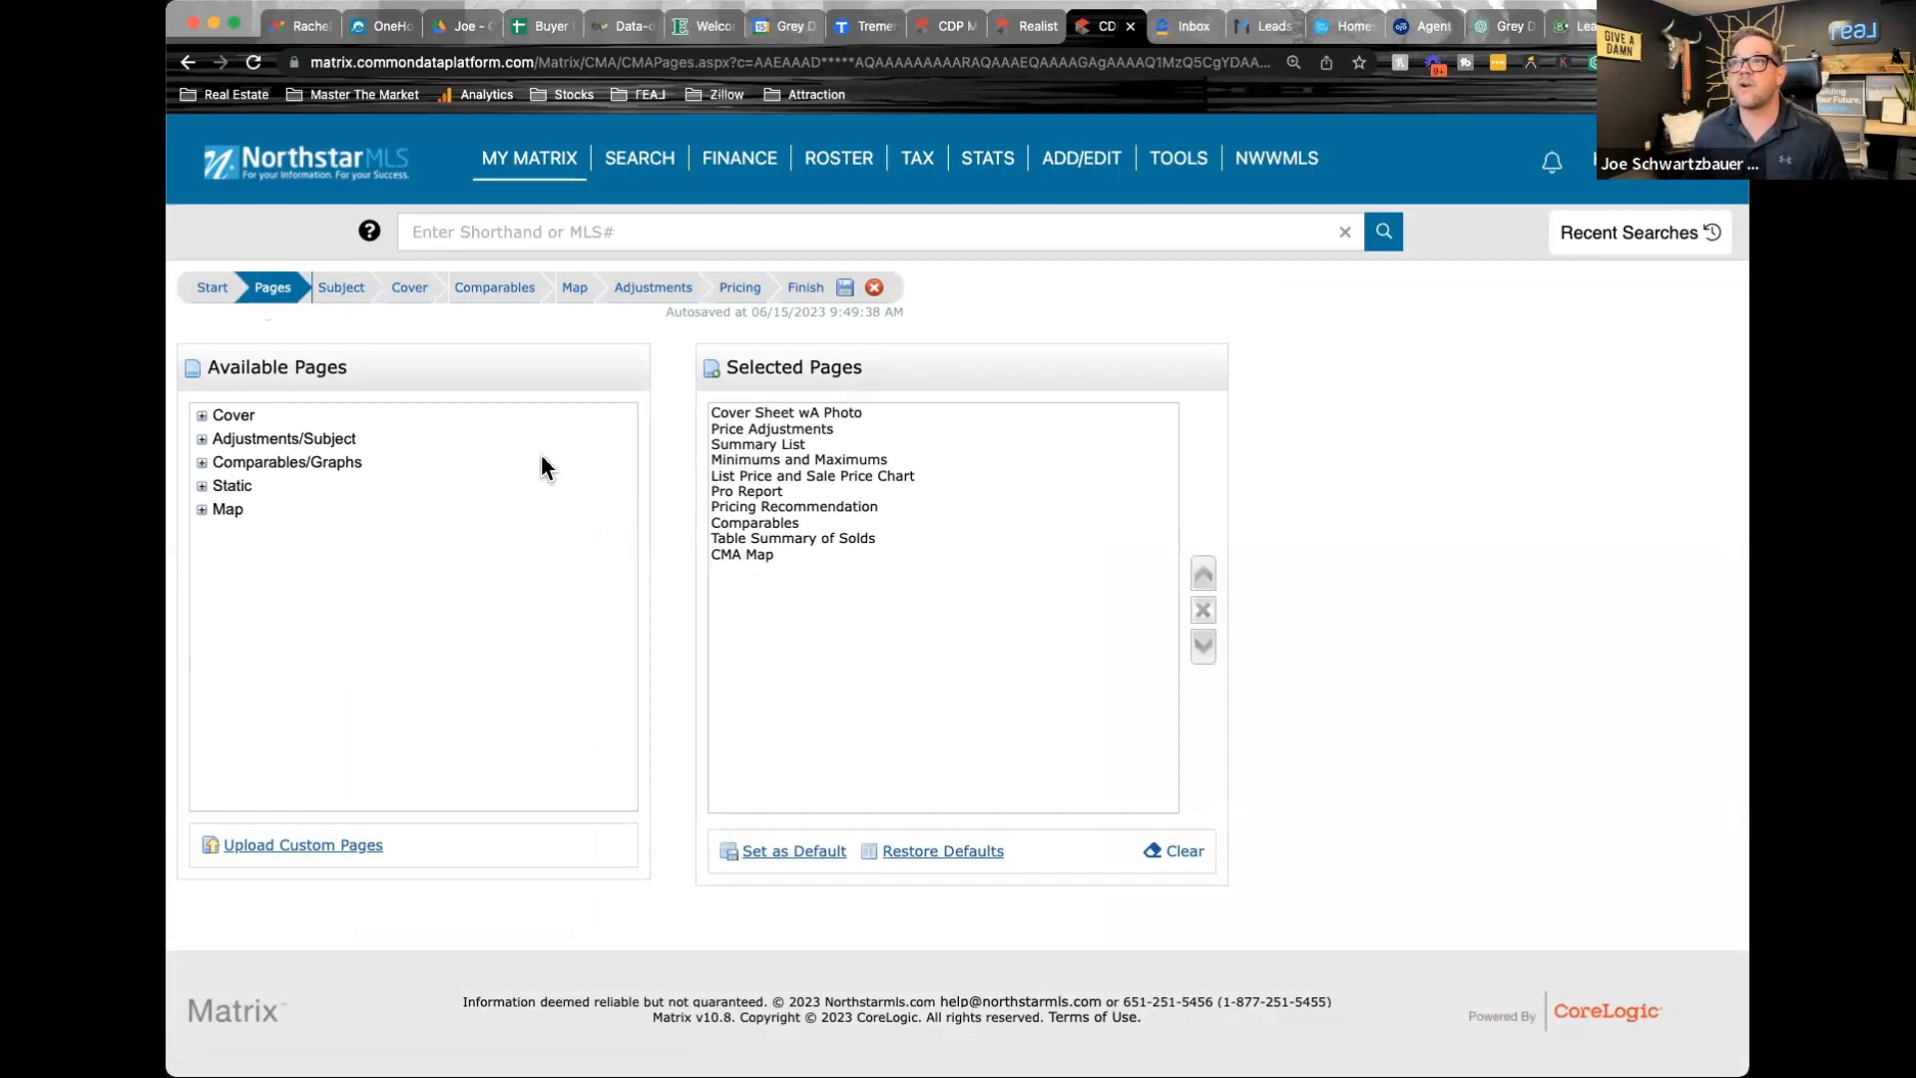
Auto-fill the CMA's subject property details from listing ID 6378949
{"action": "left_click", "coordinate": [338, 289]}
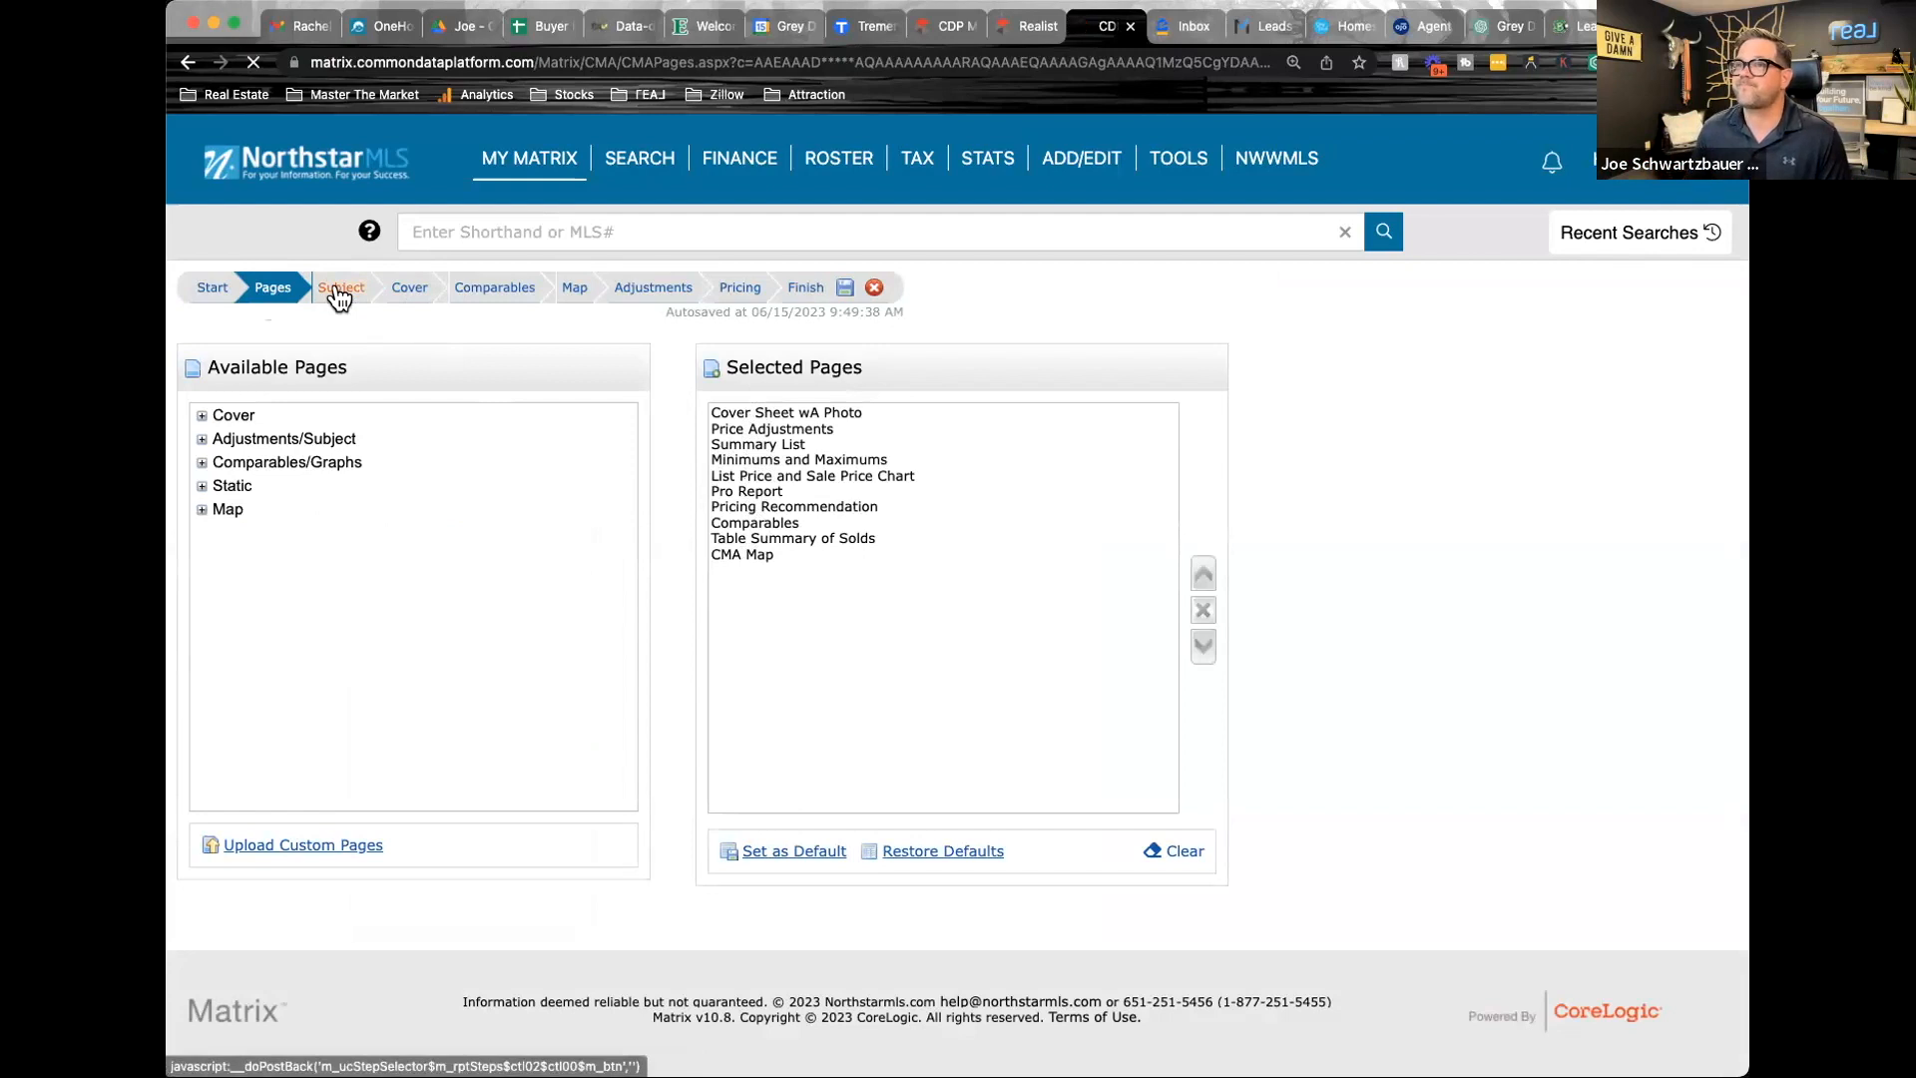
{"action": "left_click", "coordinate": [526, 477]}
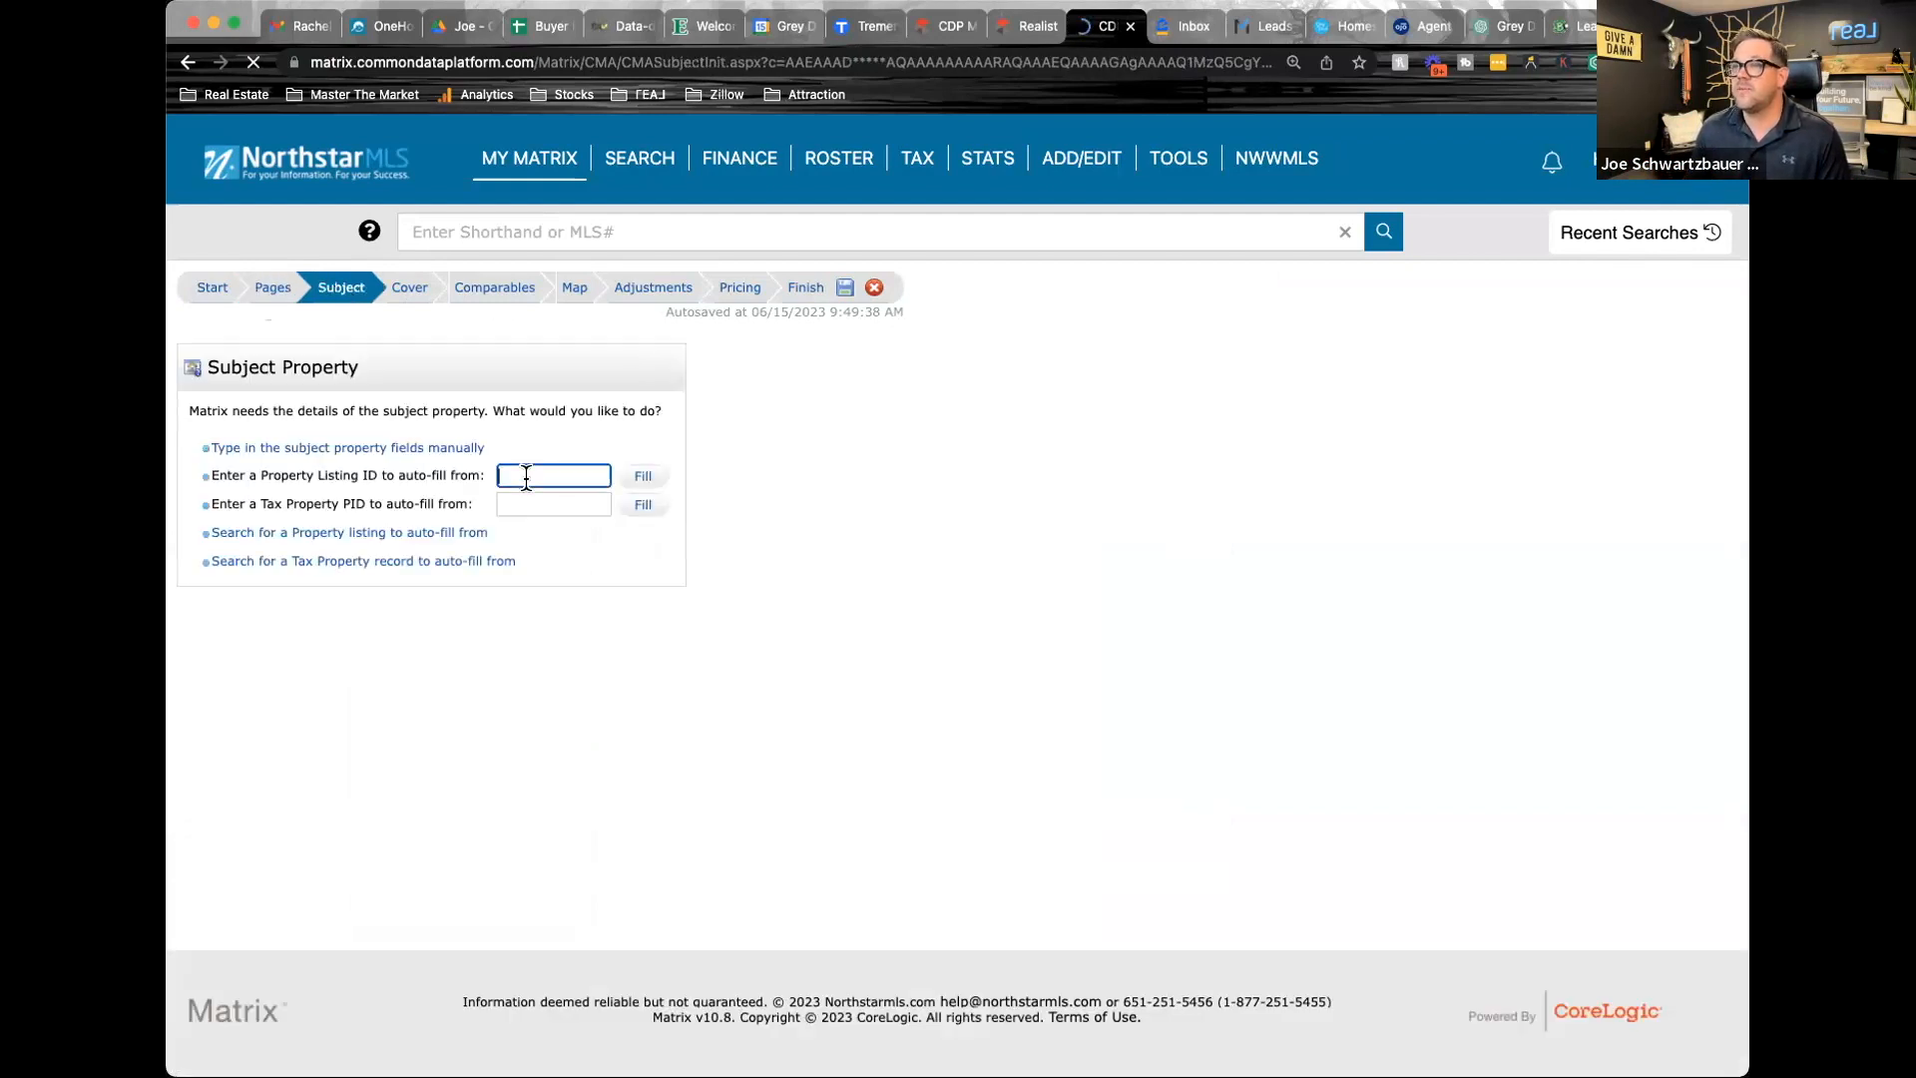
{"action": "left_click", "coordinate": [526, 478]}
{"action": "type", "text": "6378949"}
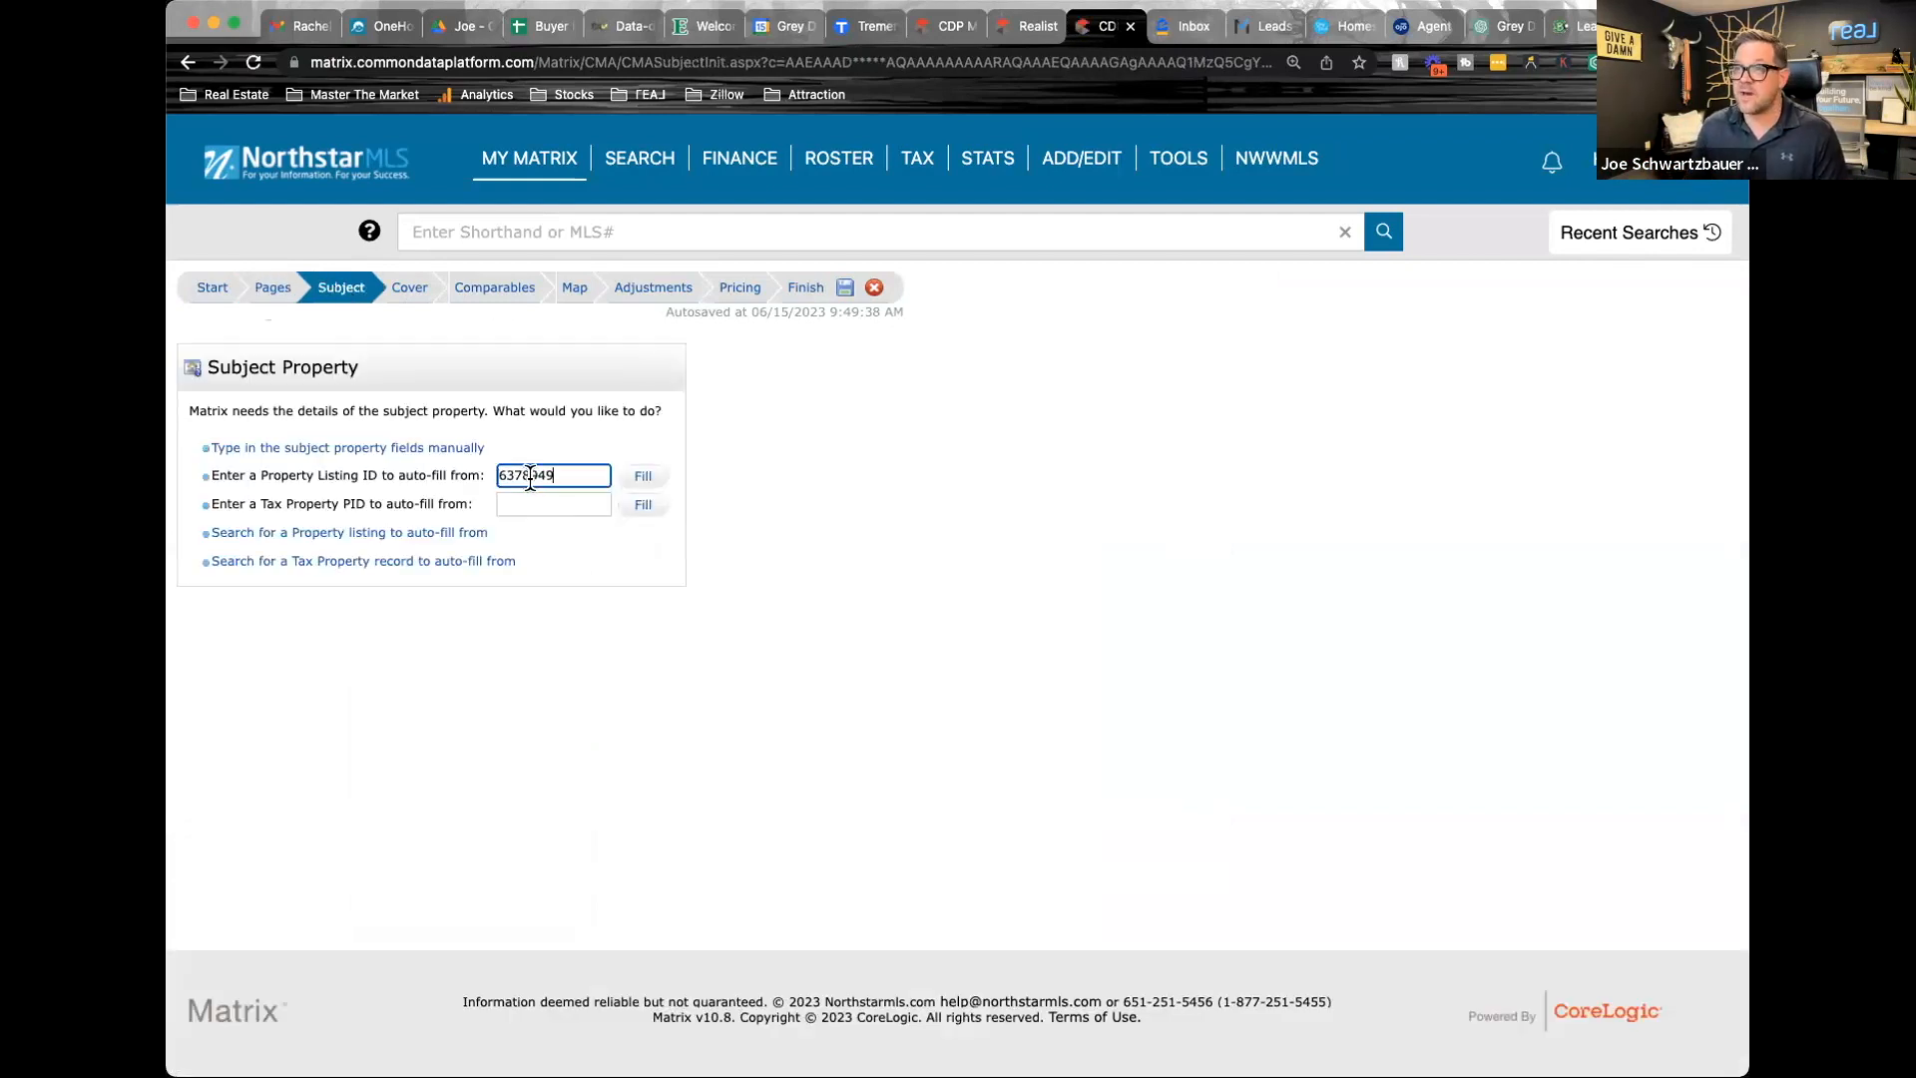
{"action": "left_click", "coordinate": [647, 481]}
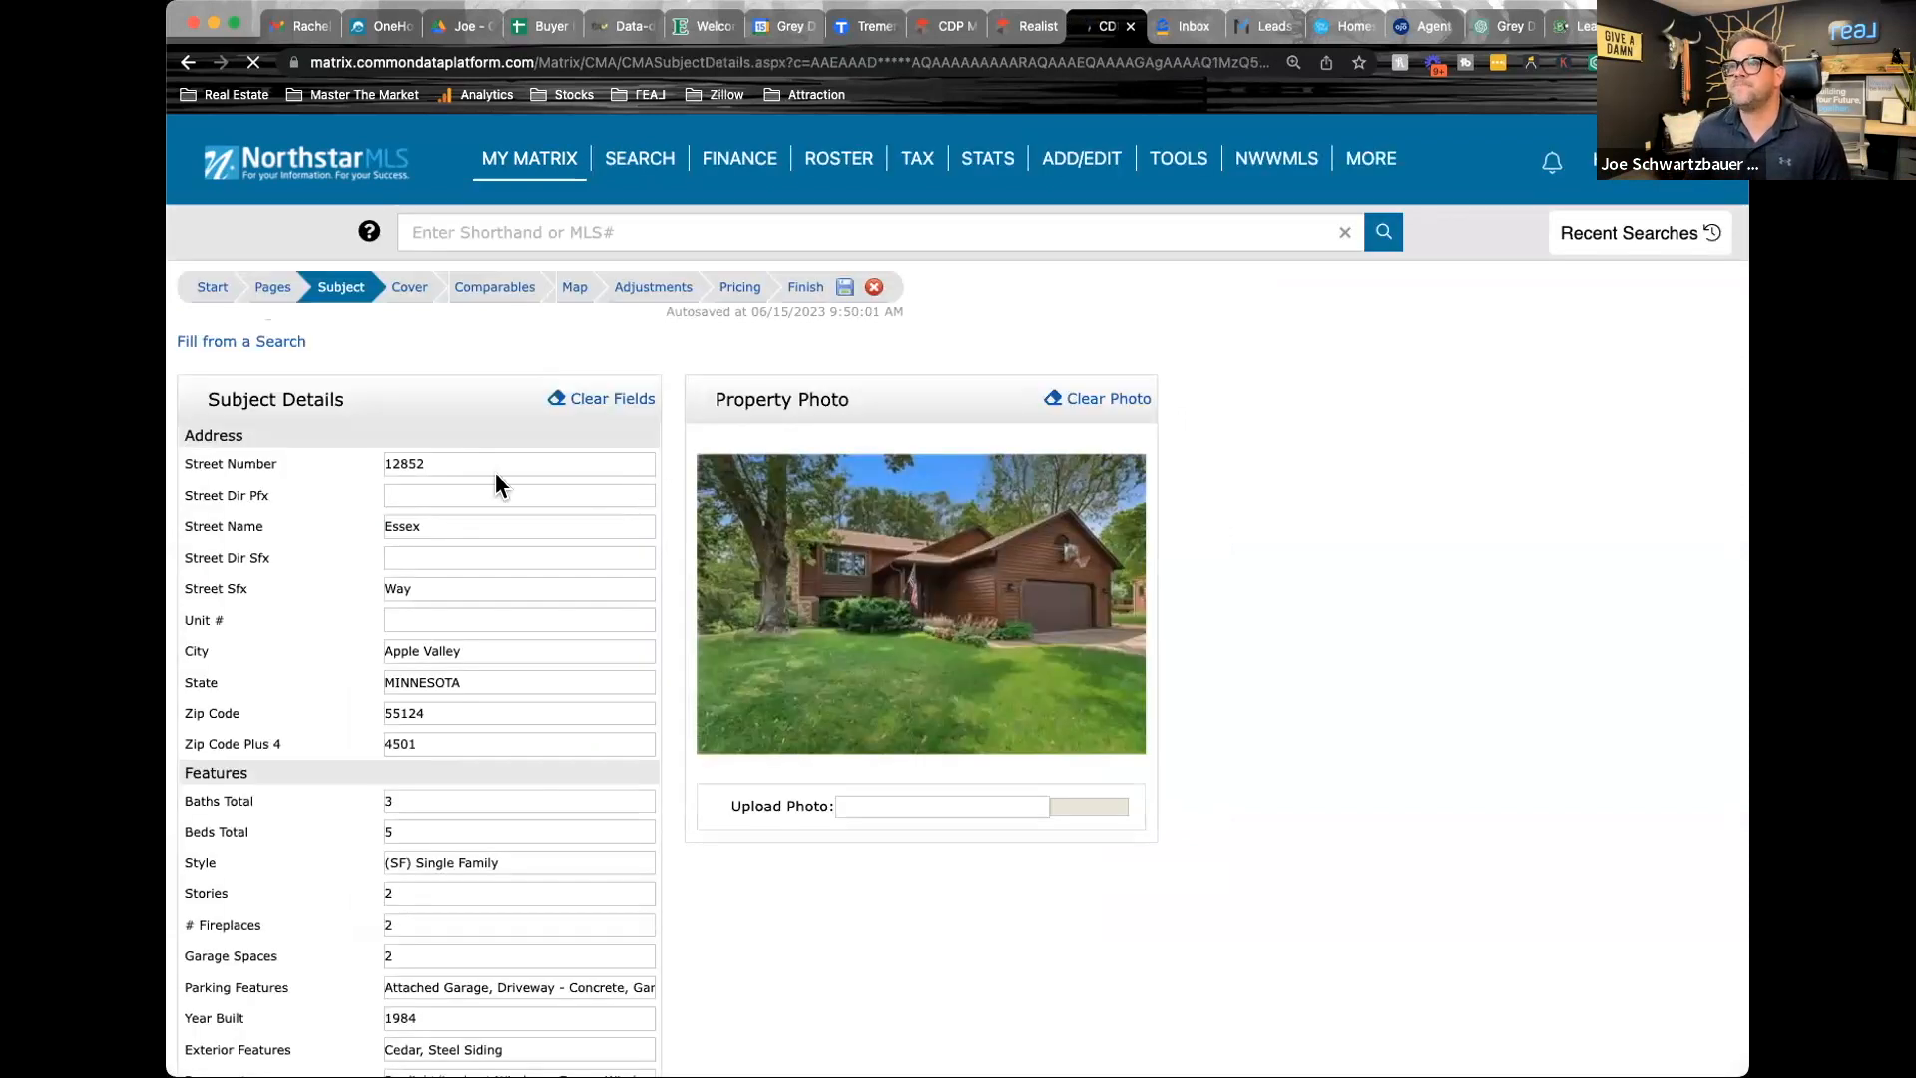
Fill in the contact's address on the CMA cover with the subject property's street address, city, state and ZIP
{"action": "double_click", "coordinate": [436, 462]}
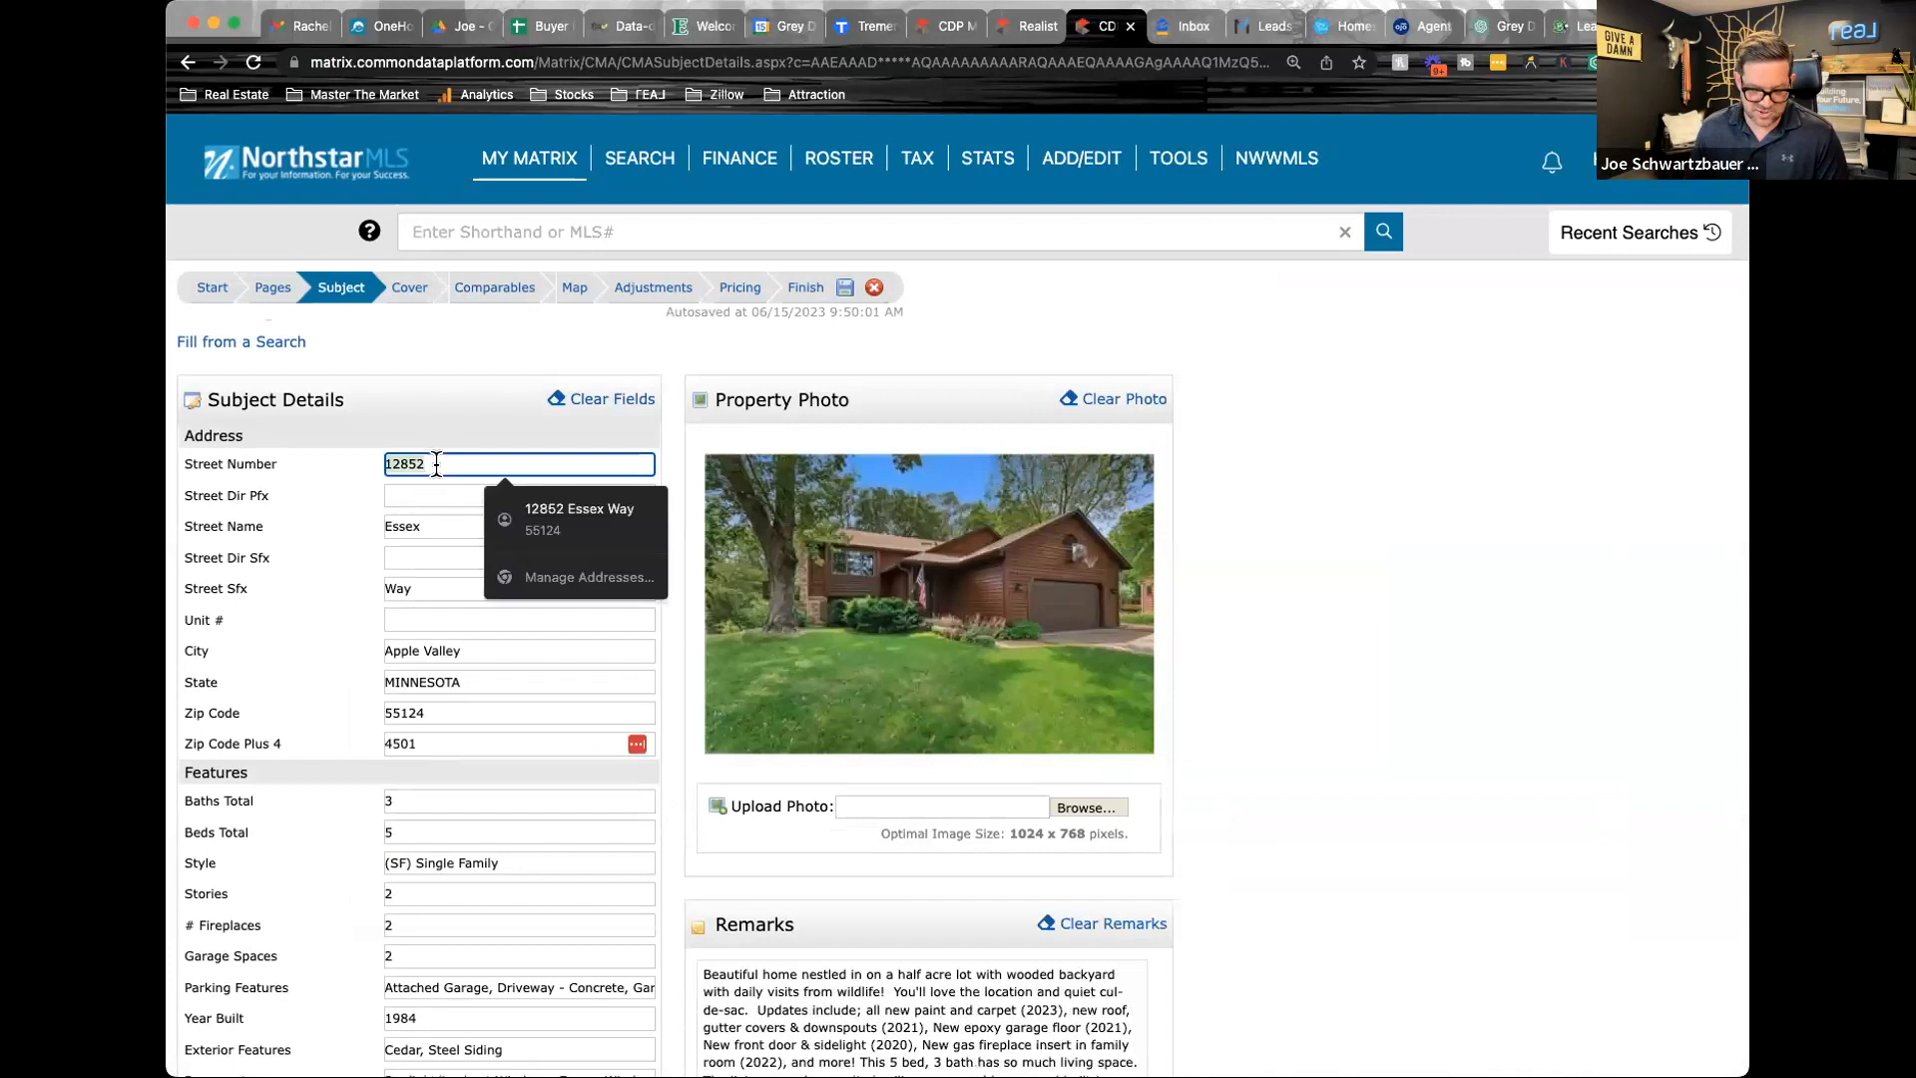
{"action": "left_click", "coordinate": [409, 290]}
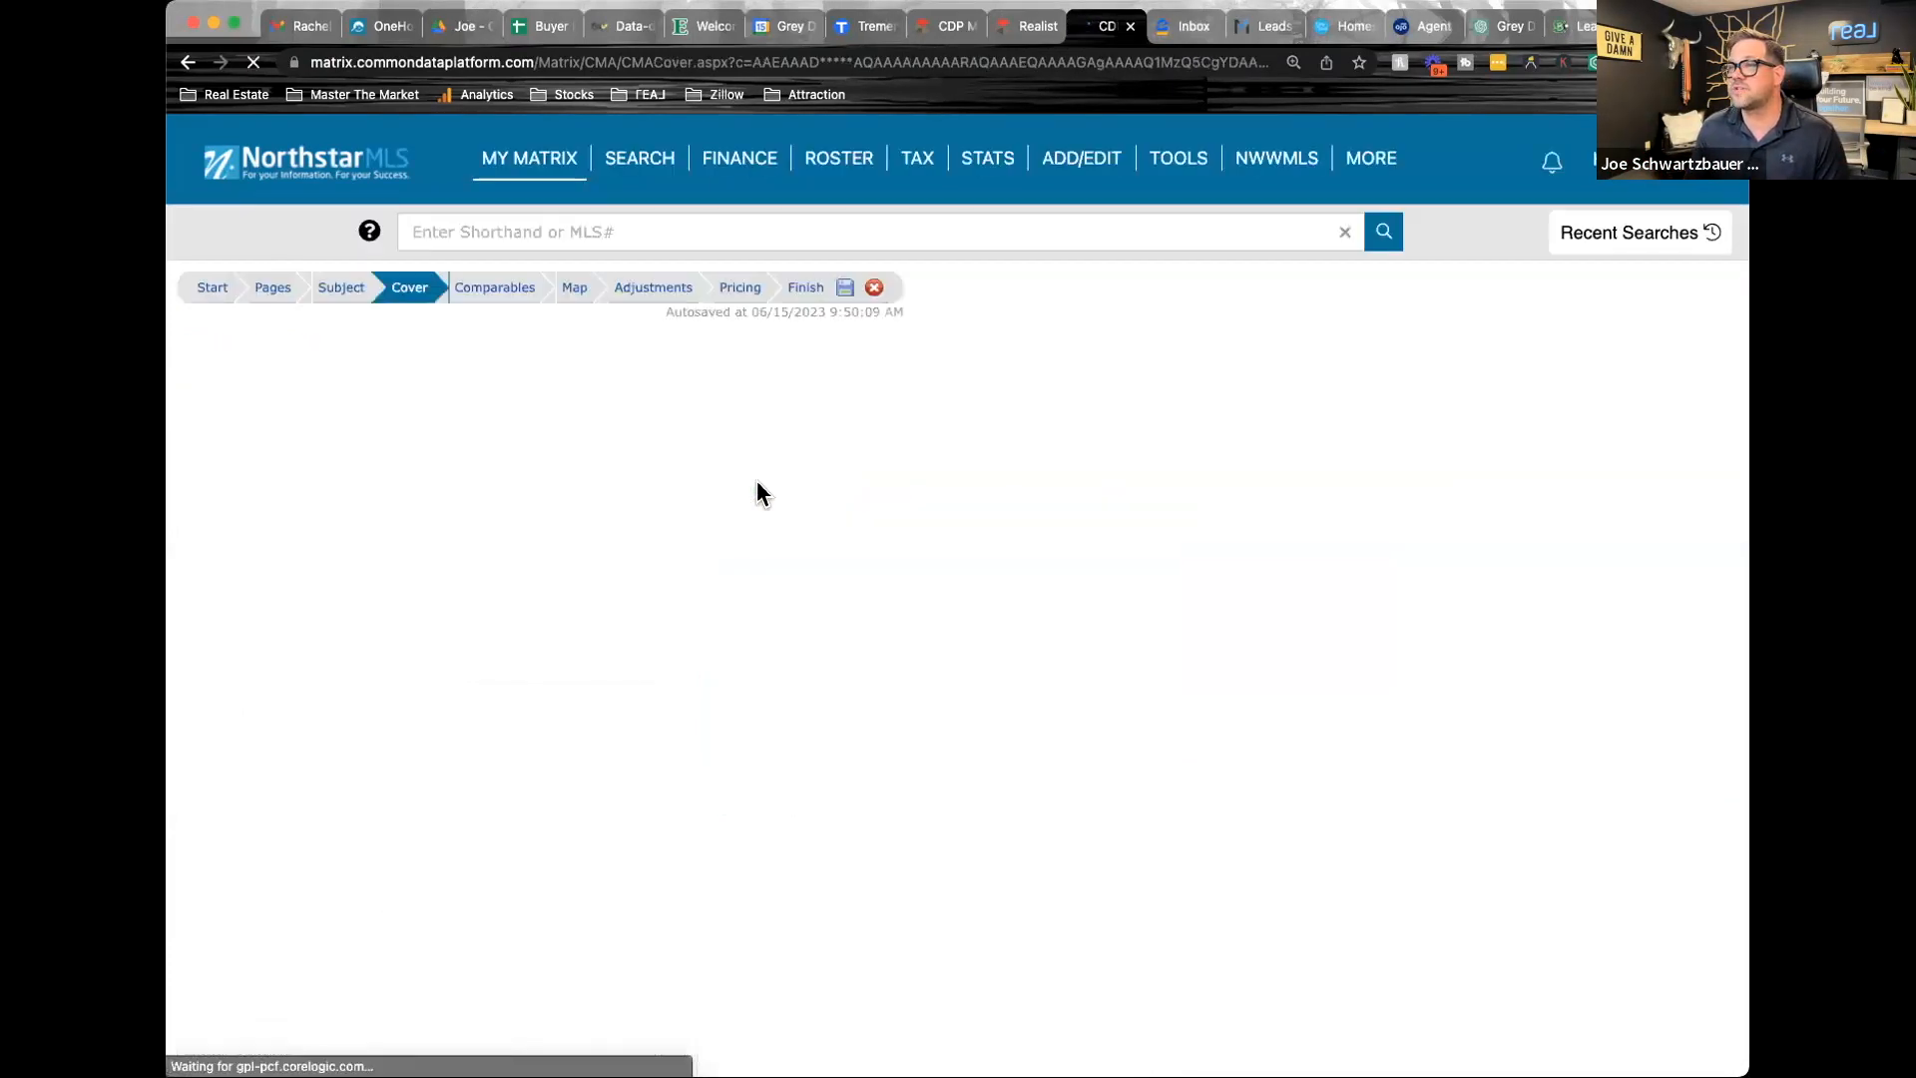
{"action": "left_click", "coordinate": [798, 449]}
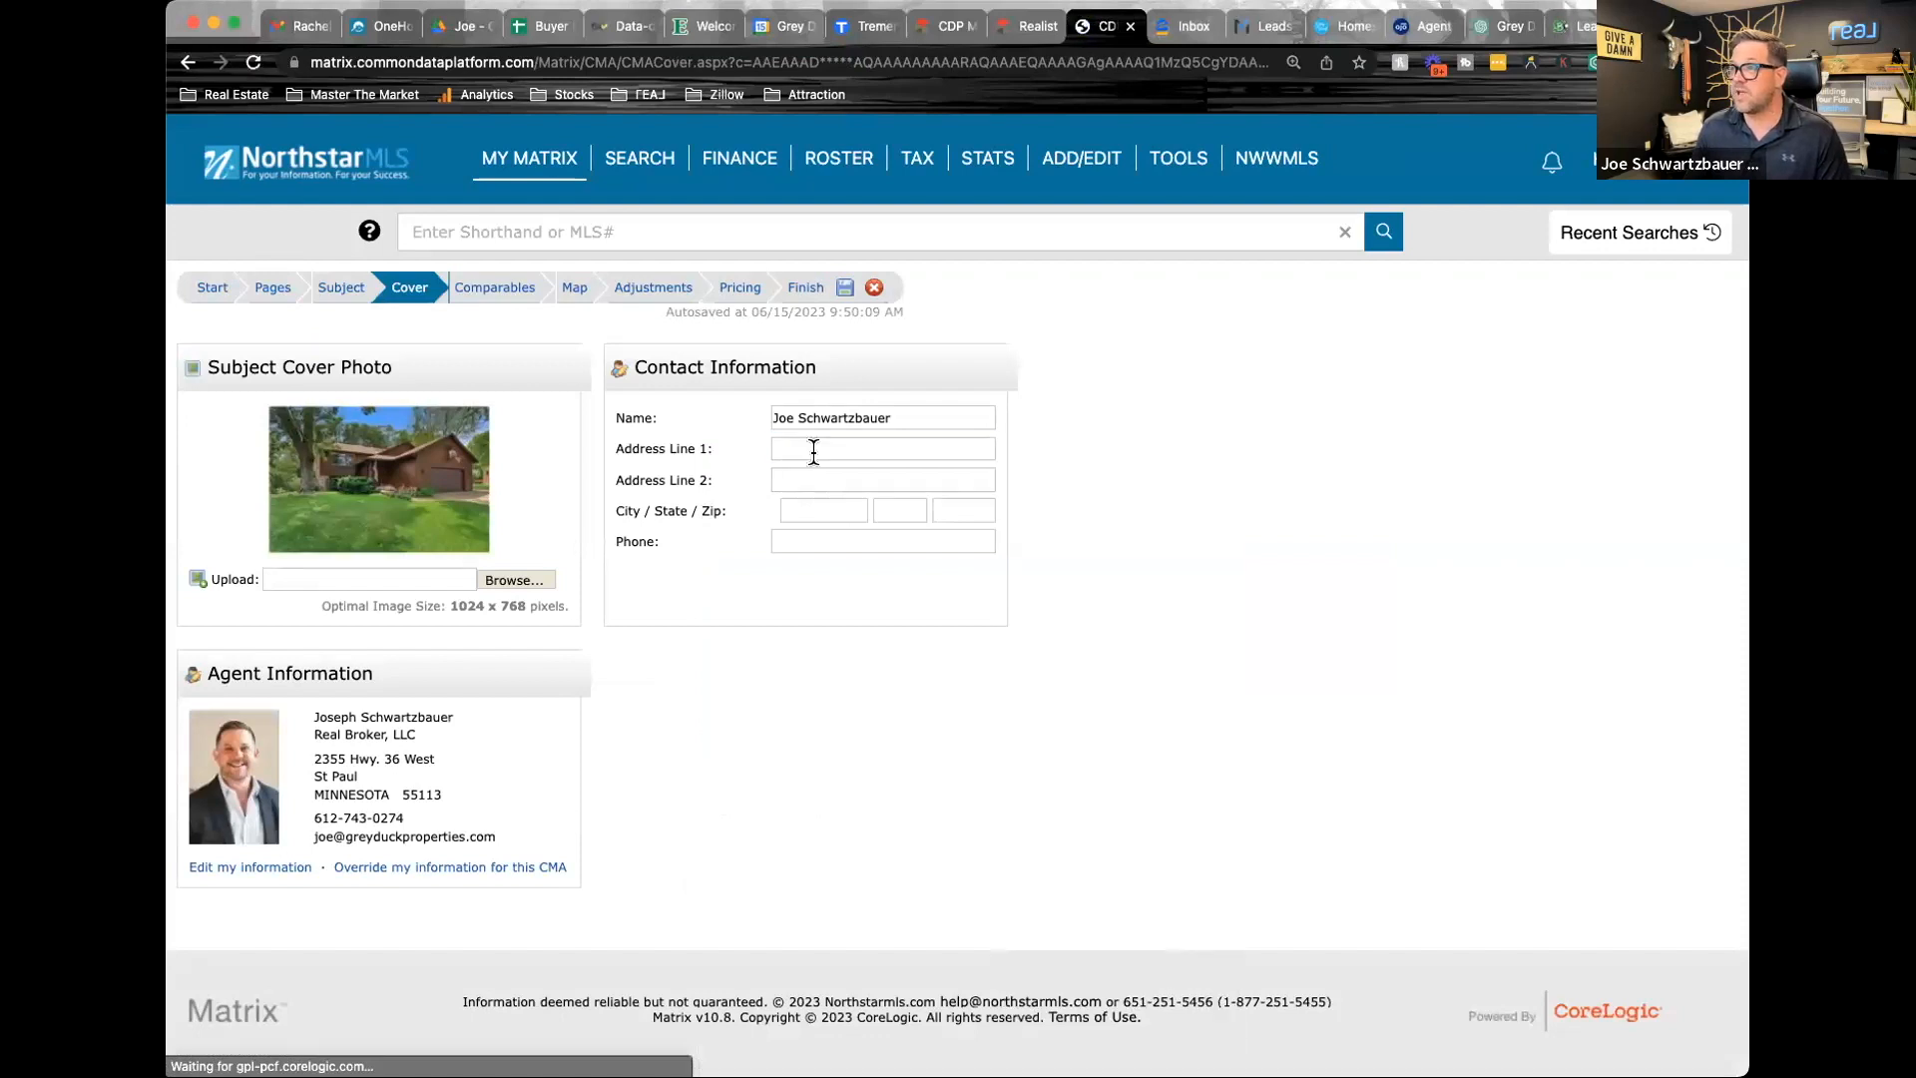
{"action": "left_click", "coordinate": [804, 449]}
{"action": "type", "text": "12852"}
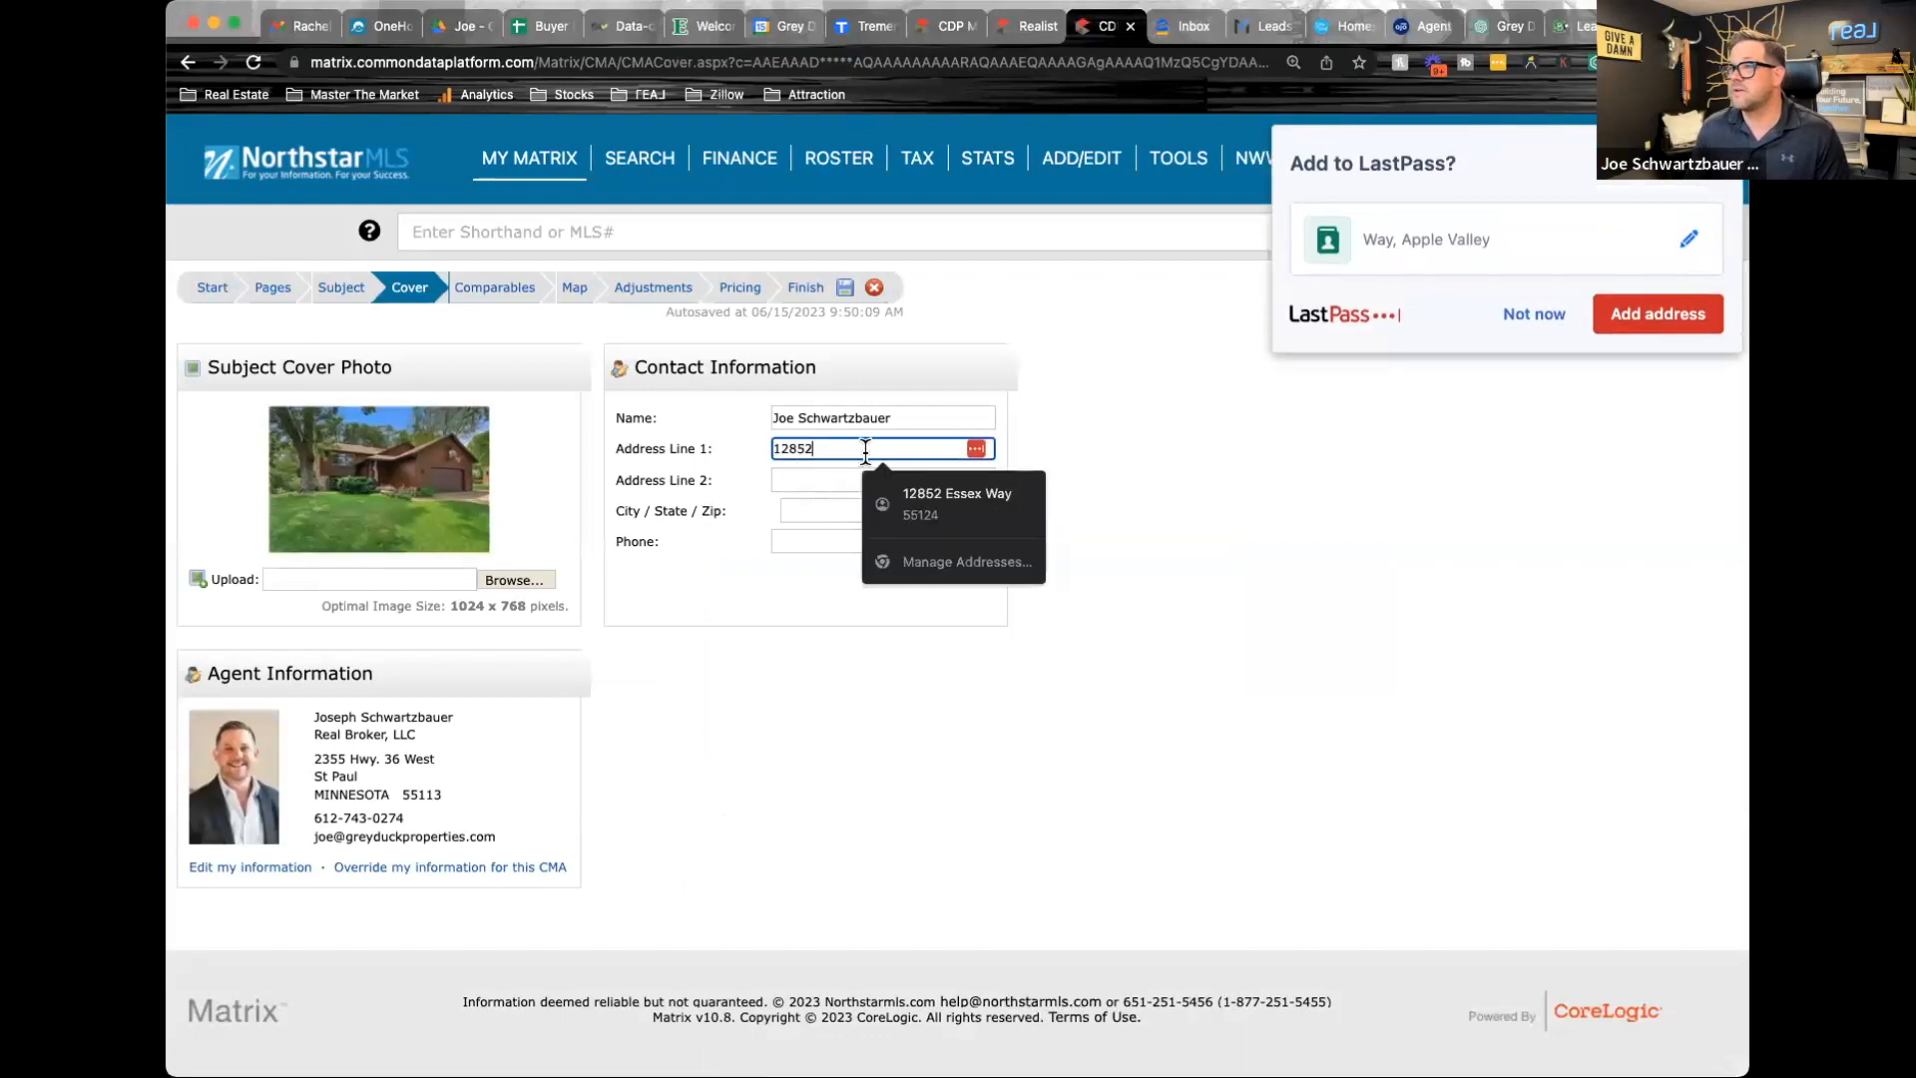
{"action": "left_click", "coordinate": [913, 496]}
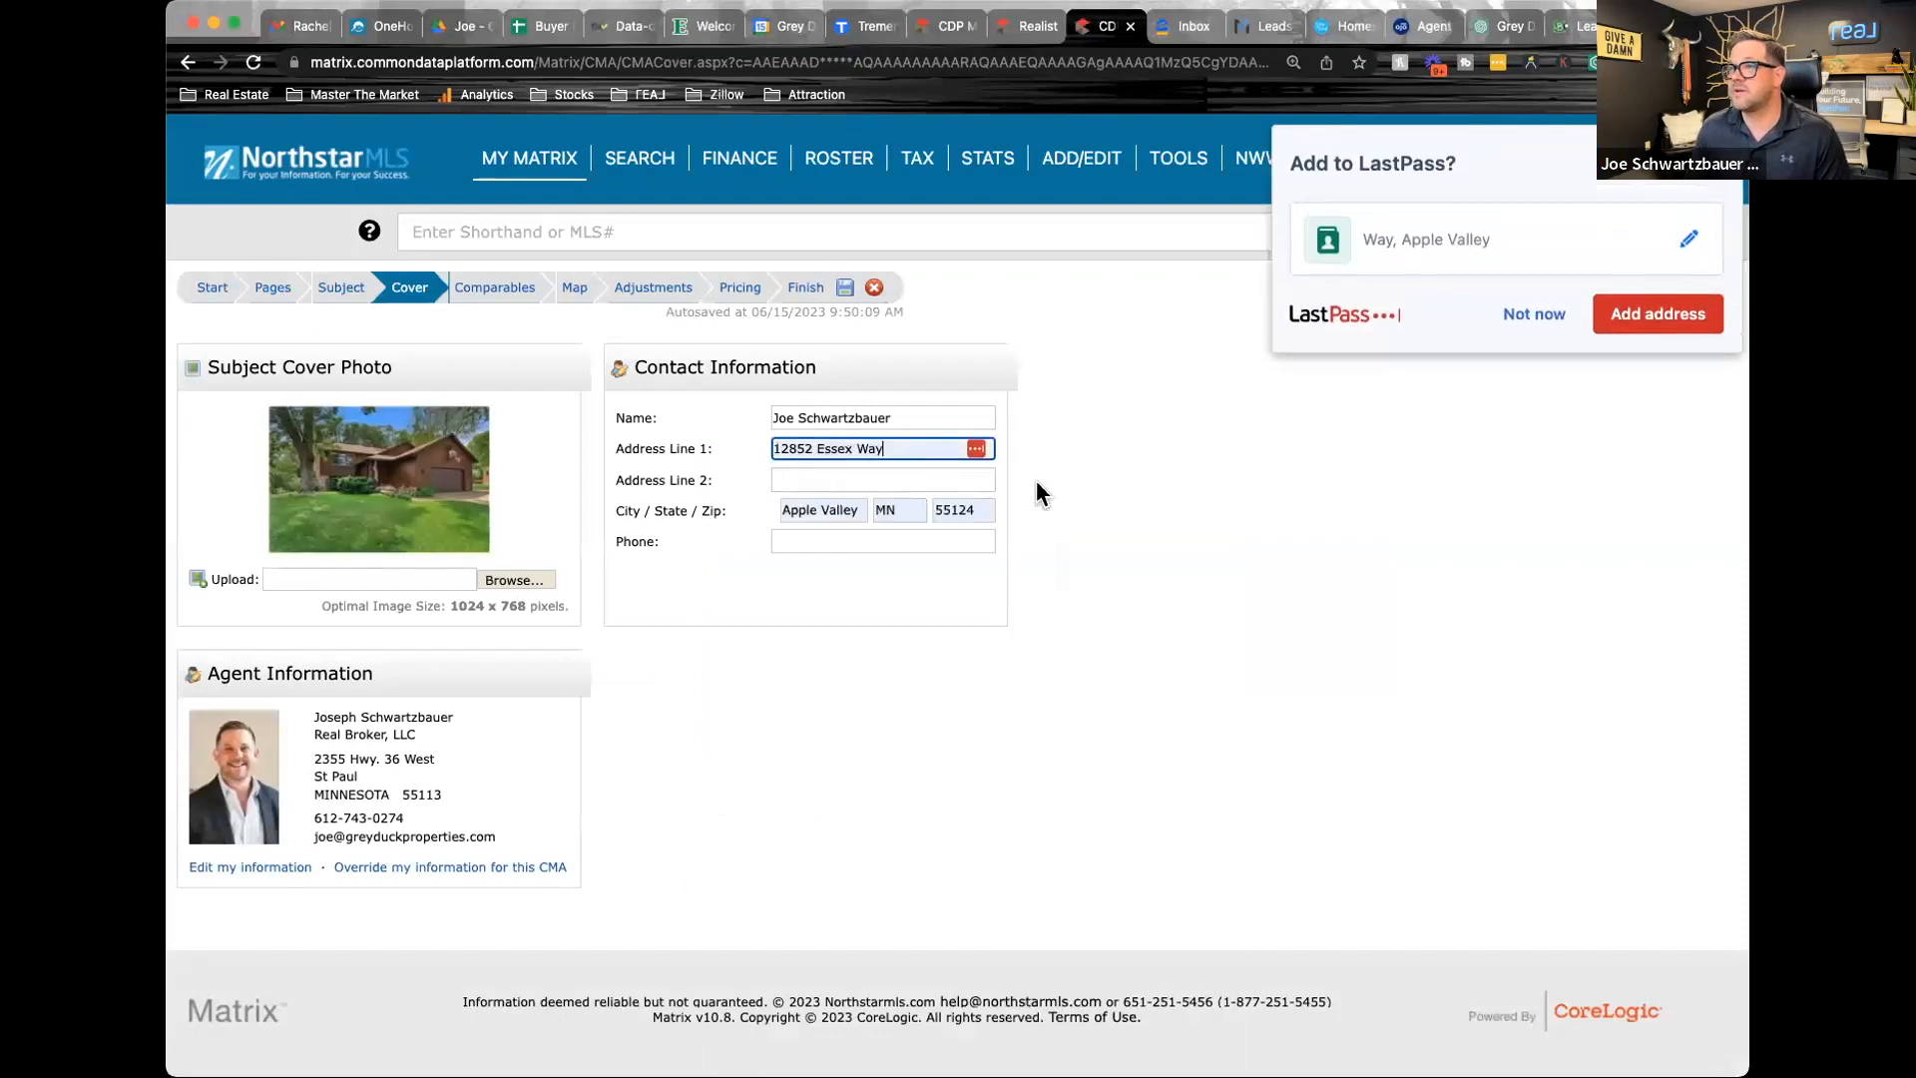
Review the CMA's selected comparables, decline saving the address to LastPass, and preview the properties on the map
{"action": "left_click", "coordinate": [501, 297]}
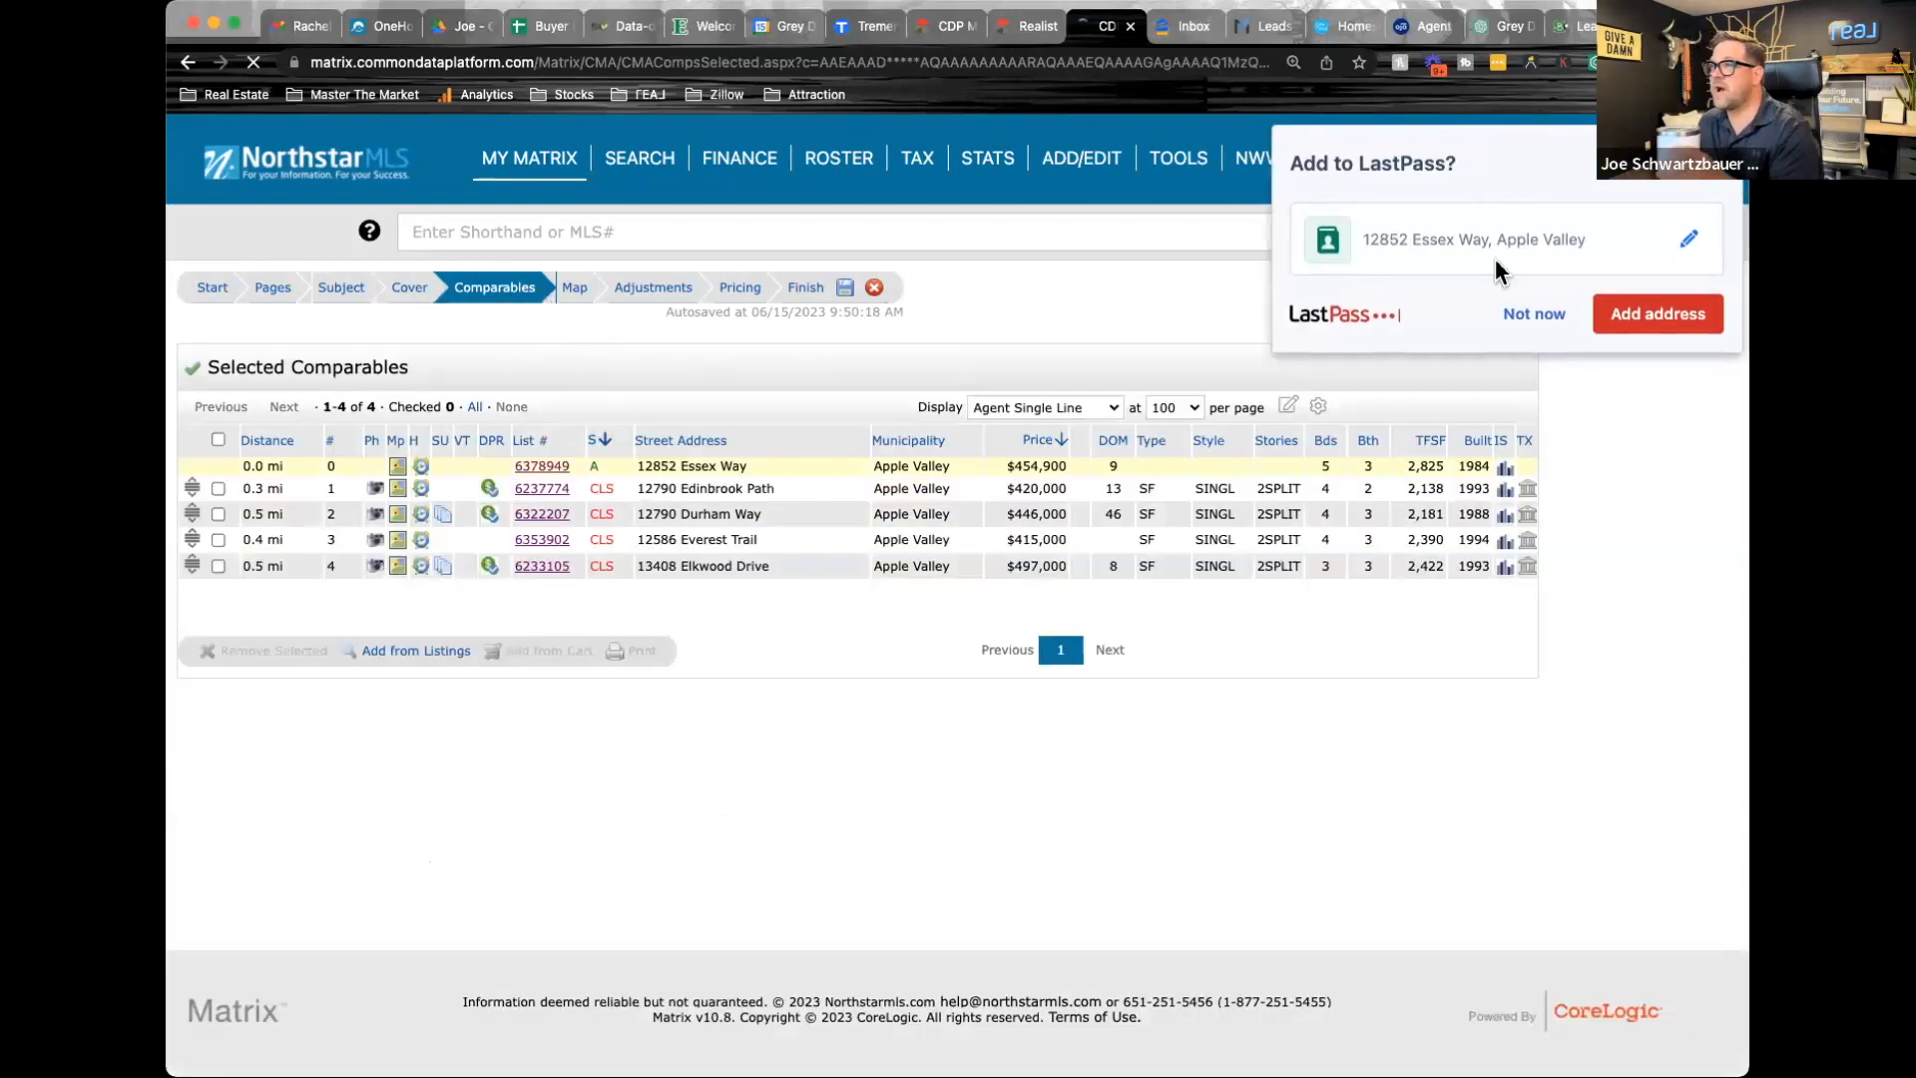
{"action": "left_click", "coordinate": [1535, 314]}
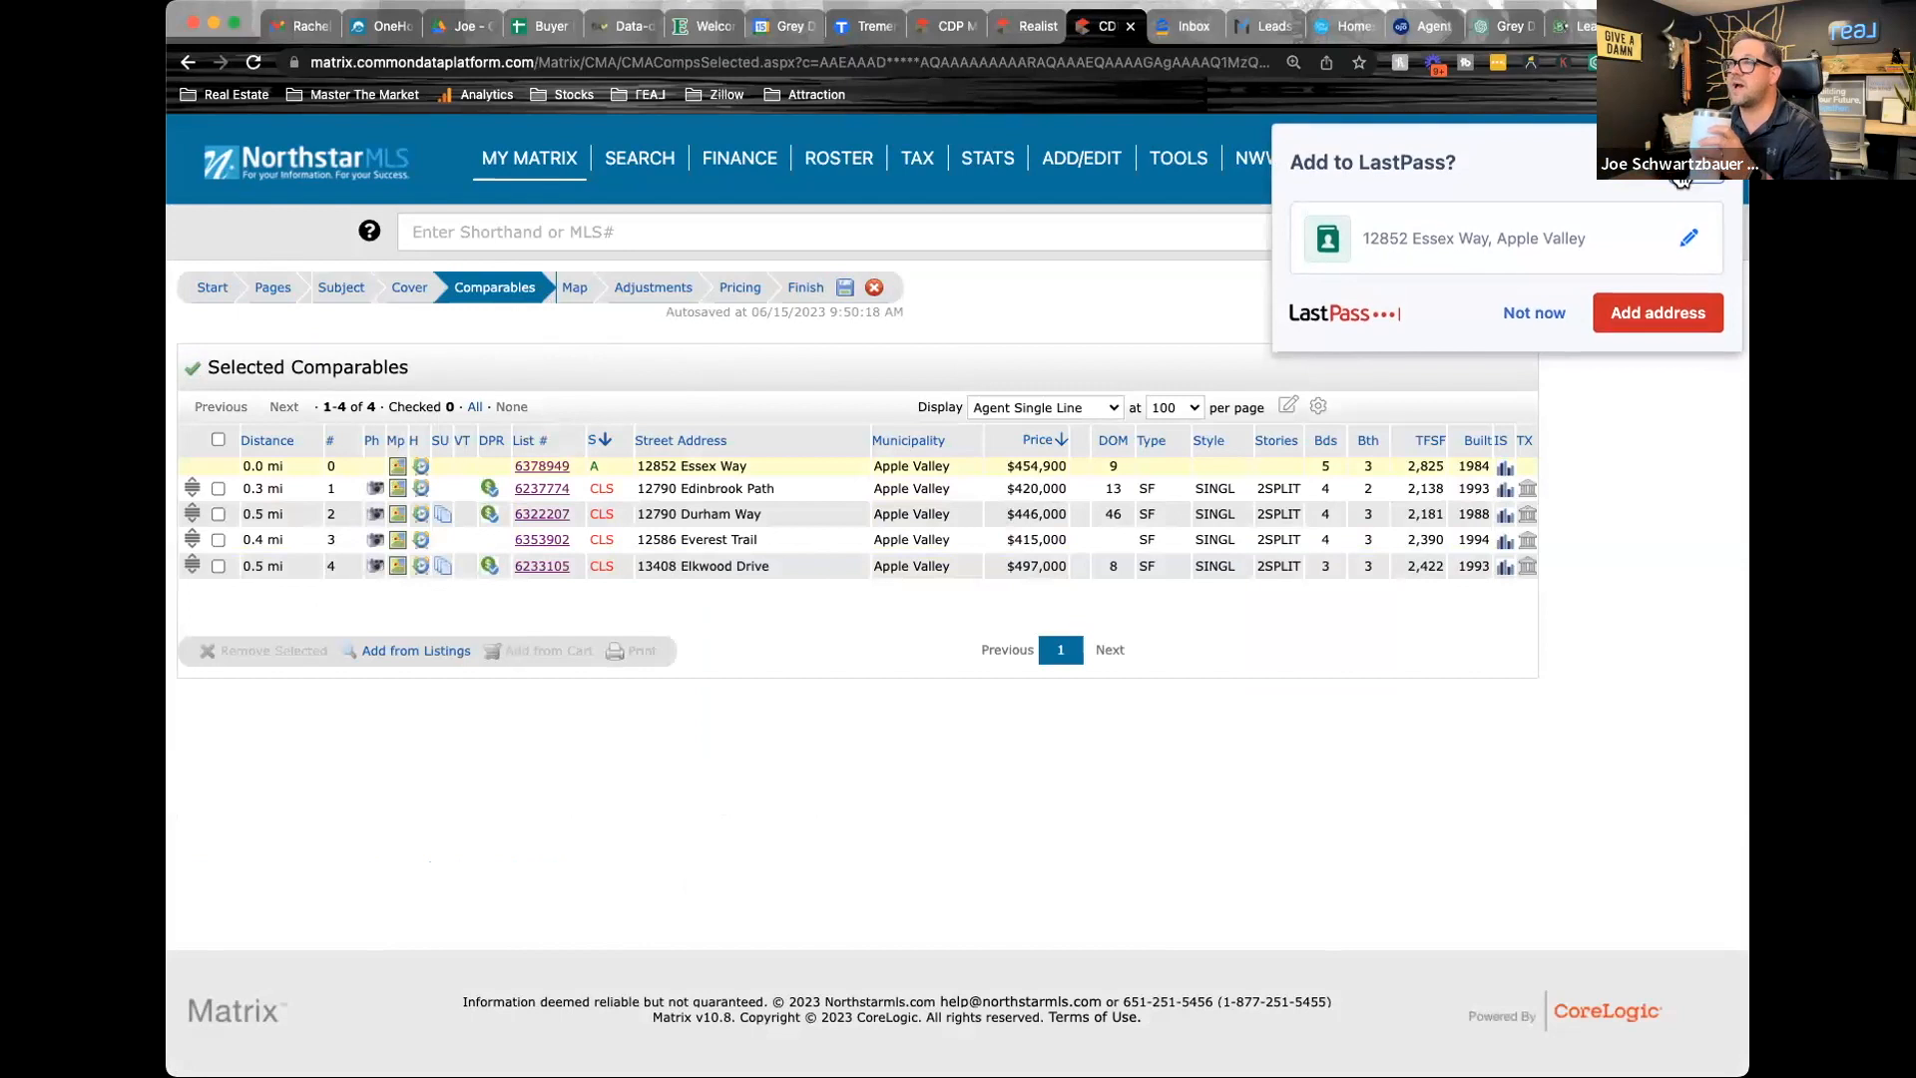
{"action": "left_click", "coordinate": [577, 290]}
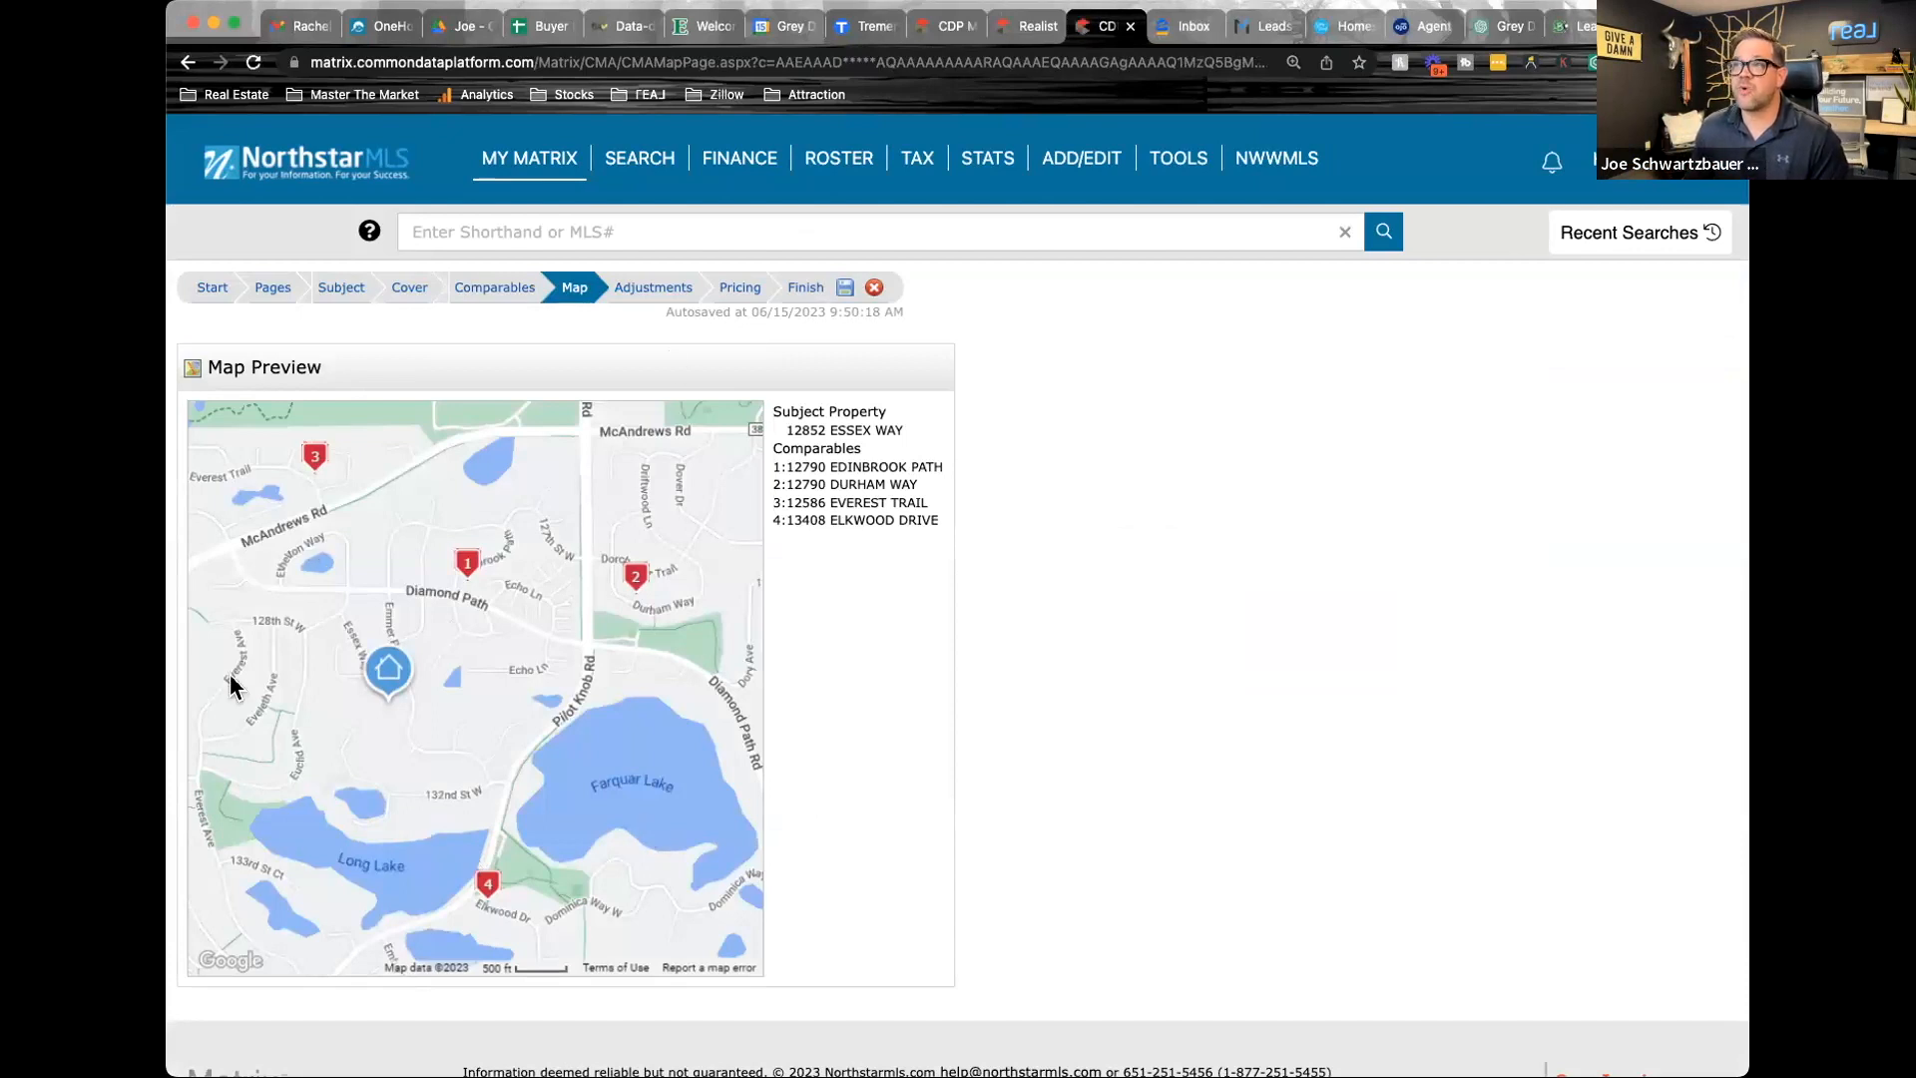
Set the Baths Total feature value to 5,000 in the CMA's price adjustments
{"action": "left_click", "coordinate": [653, 289]}
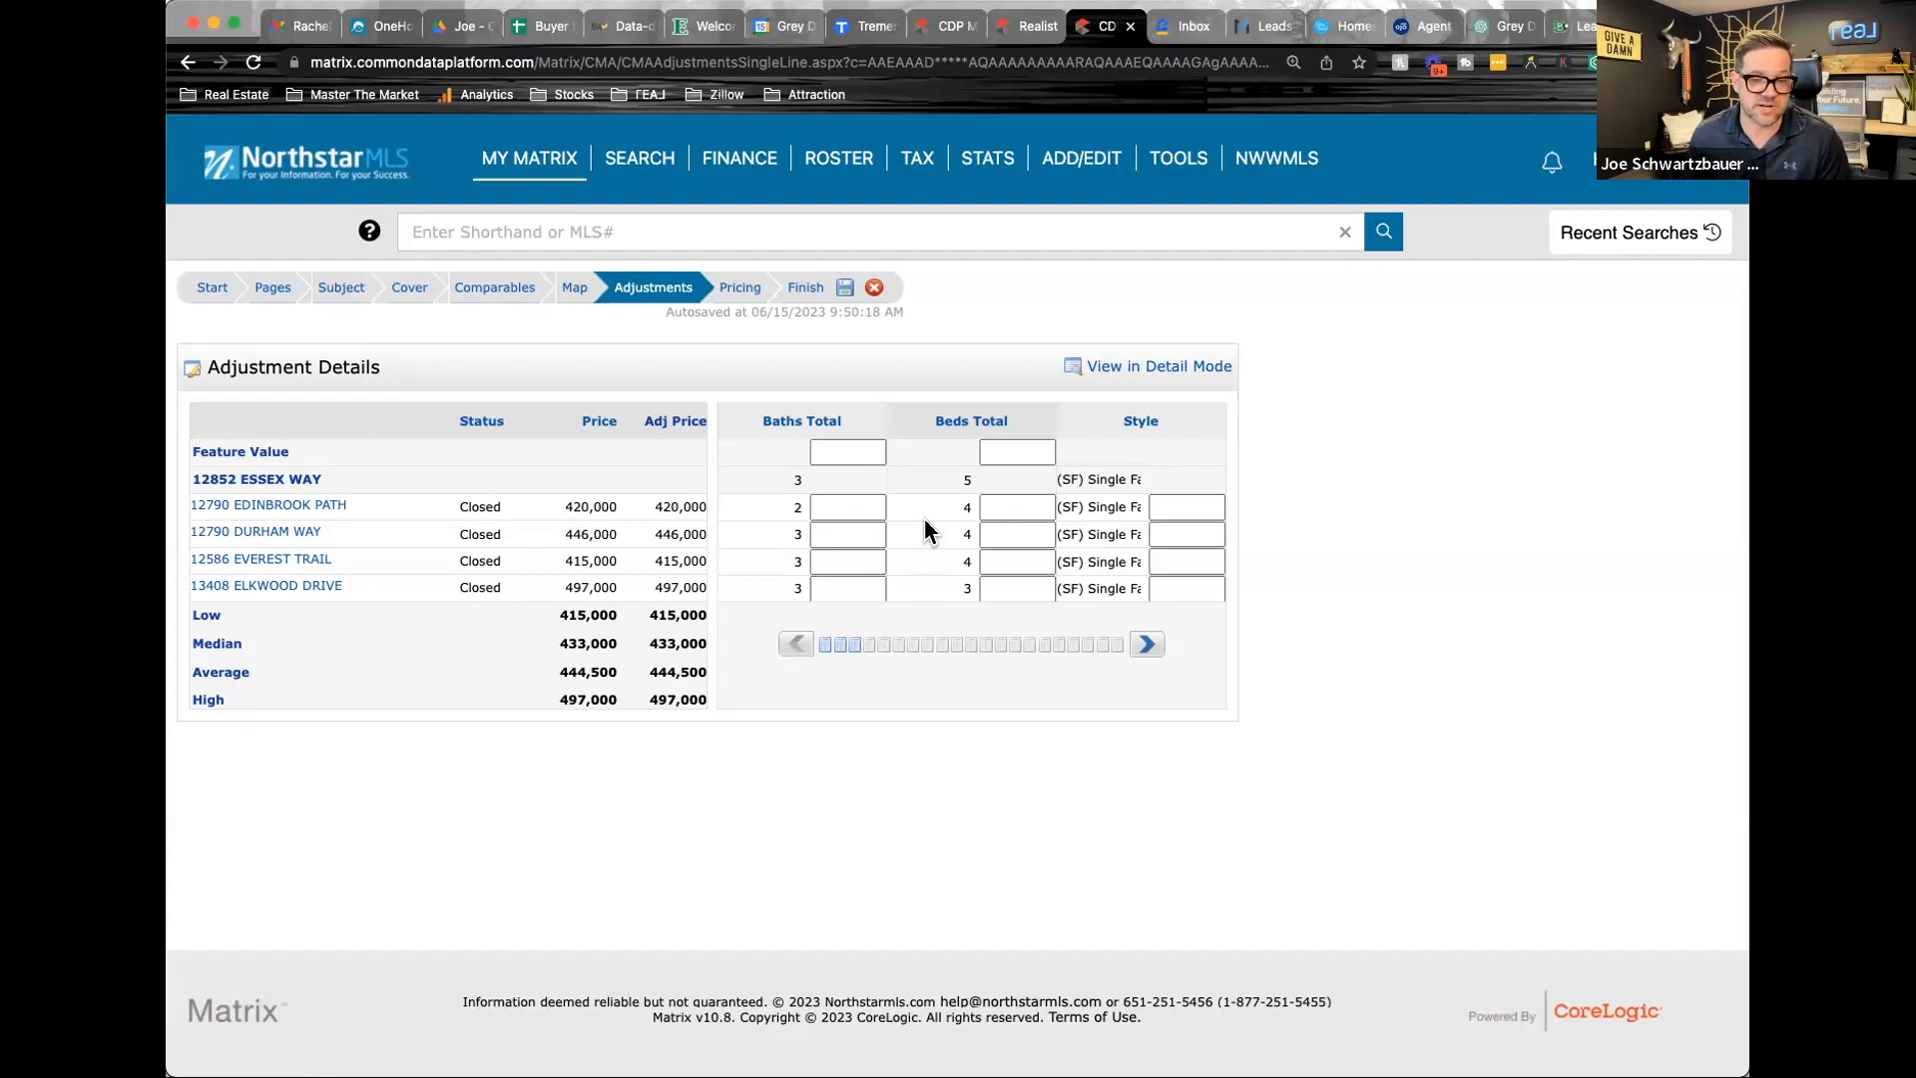
{"action": "left_click", "coordinate": [868, 452]}
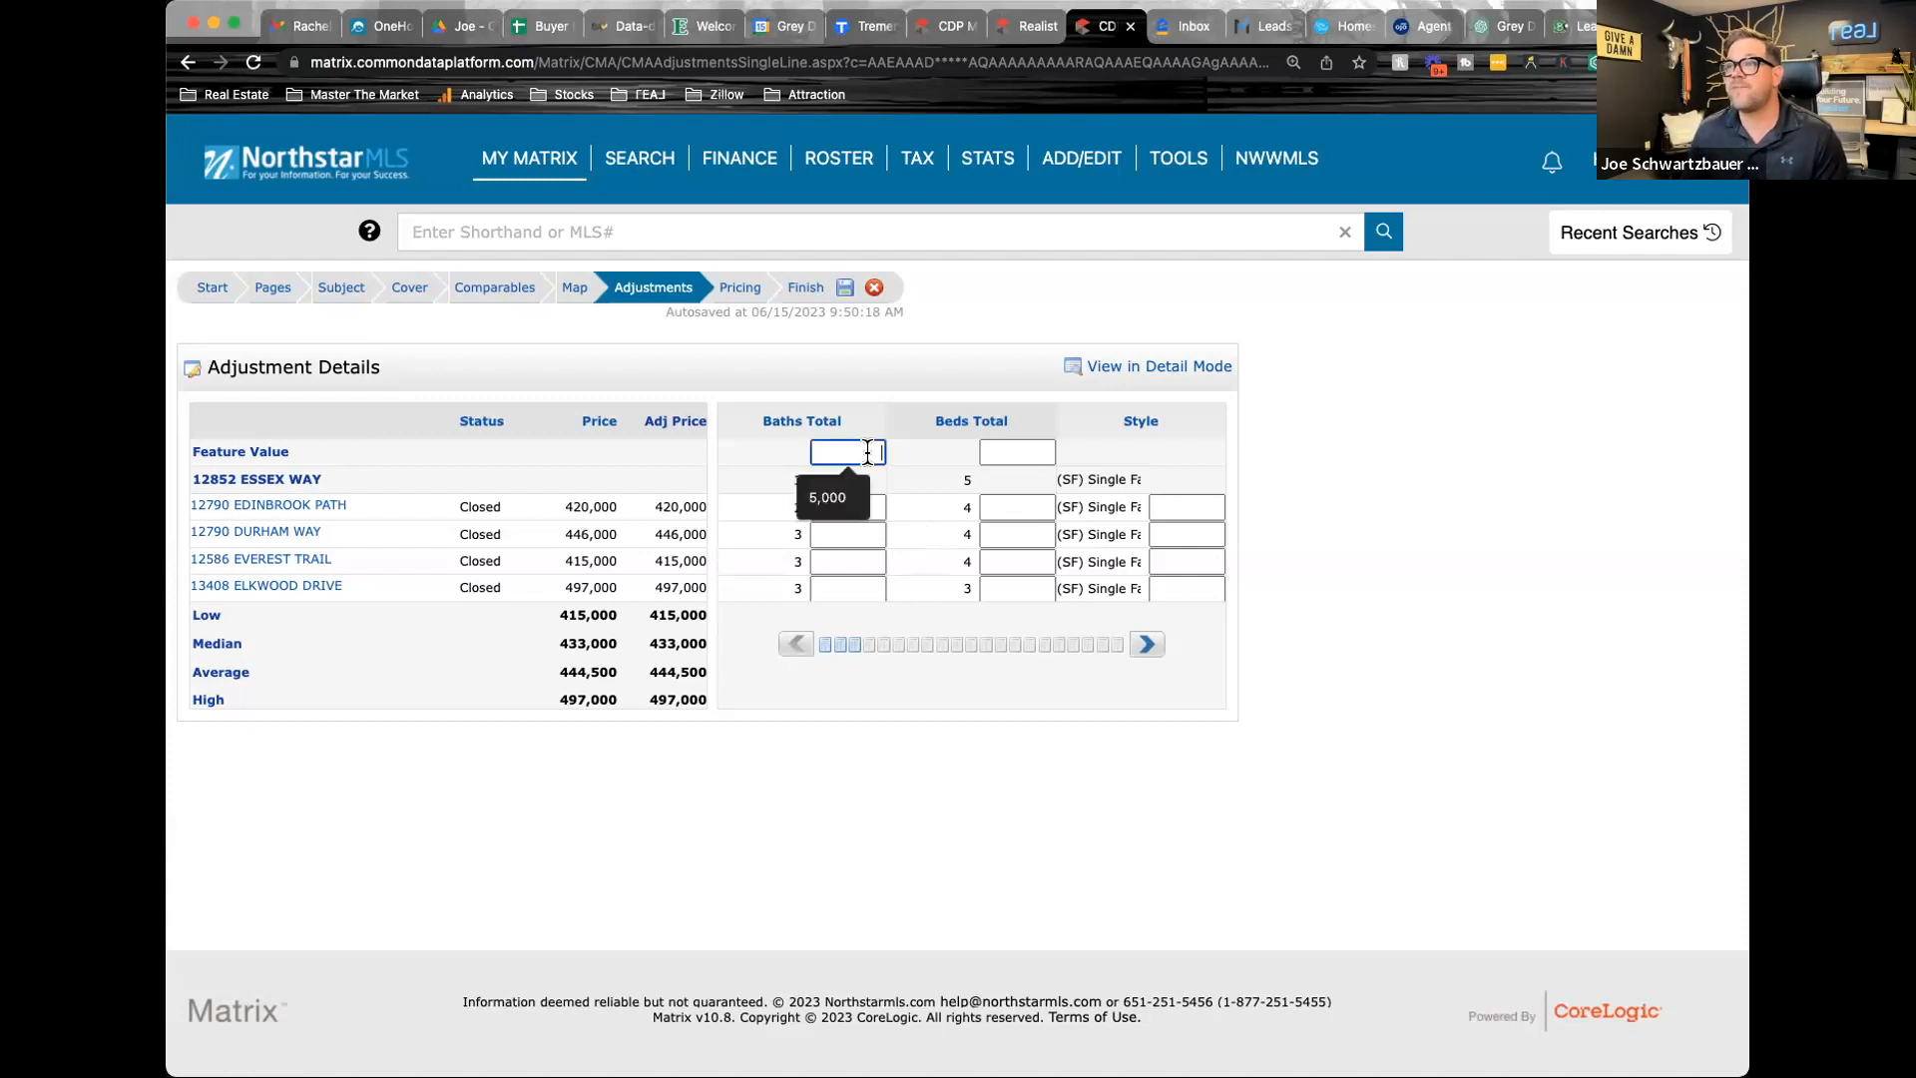
{"action": "left_click", "coordinate": [827, 496]}
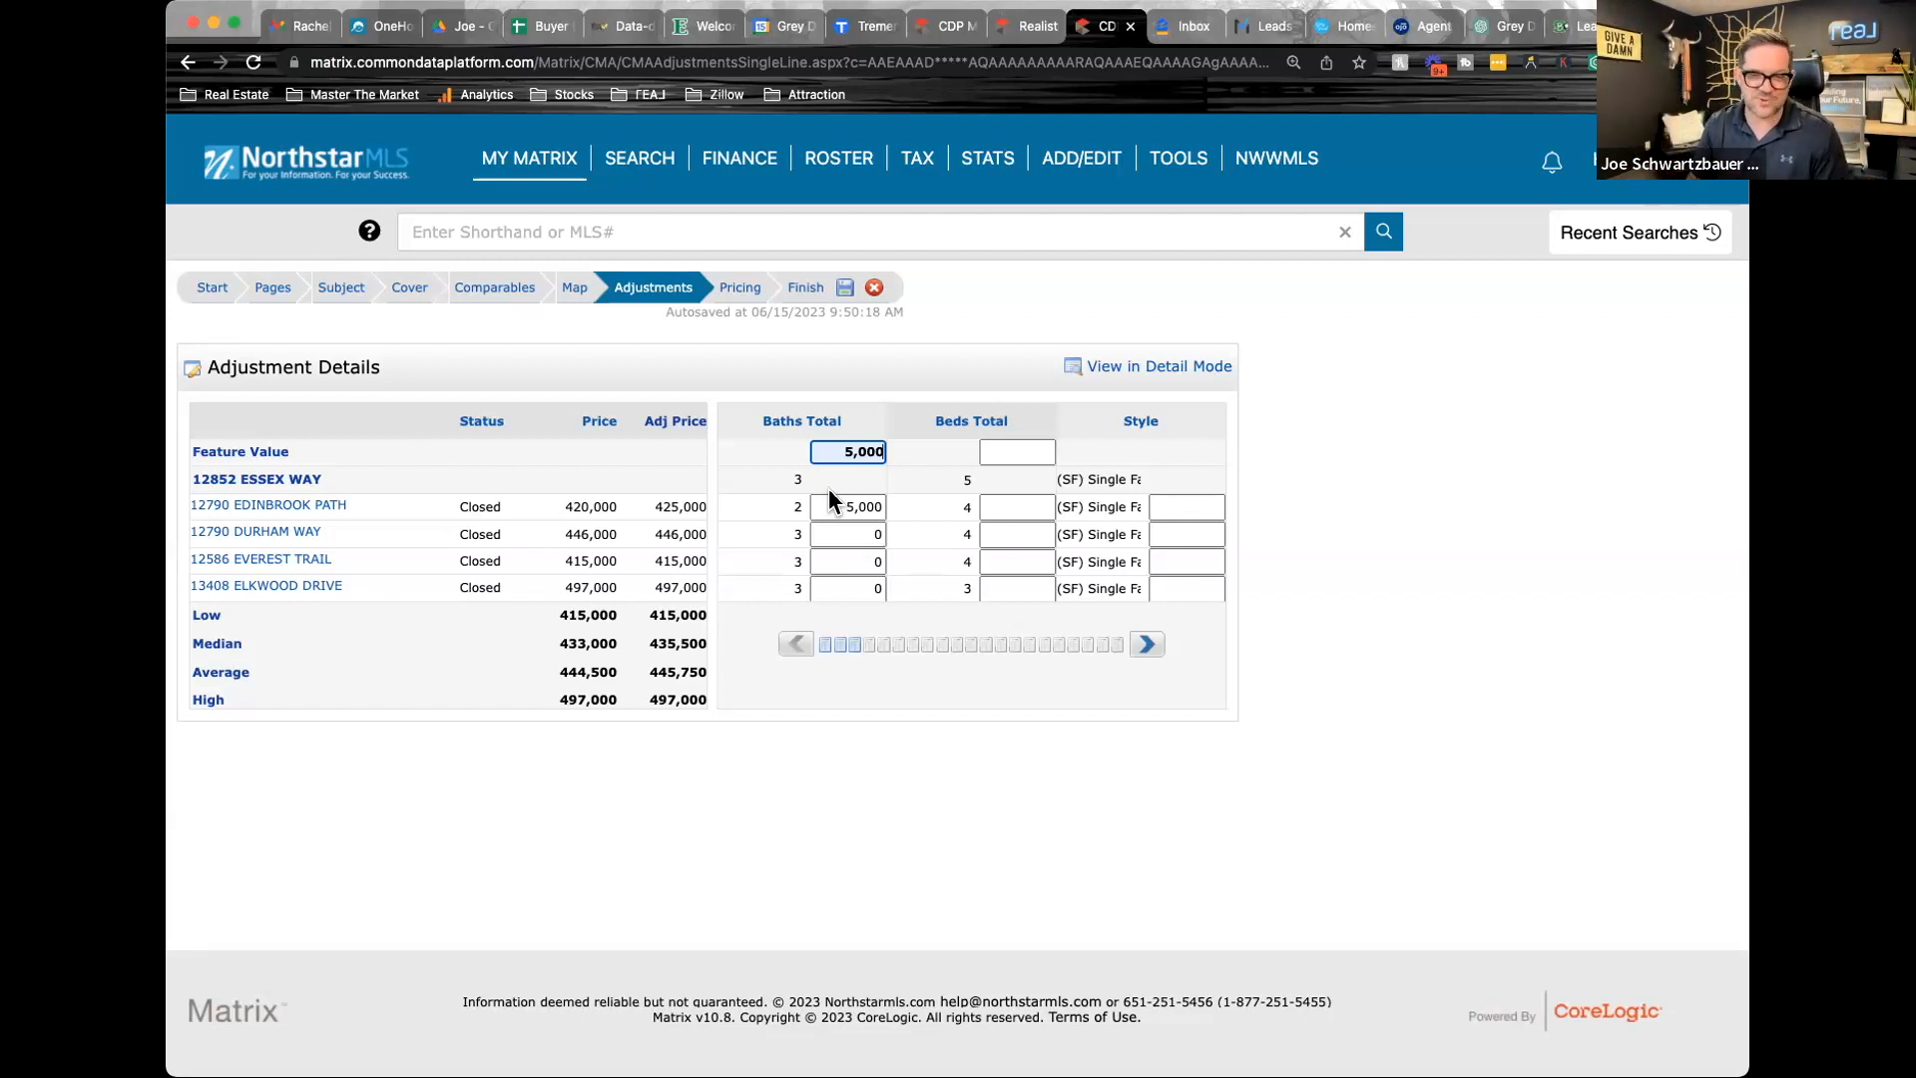
Set the Beds Total feature value to 10,000 in the CMA's price adjustments
{"action": "left_click", "coordinate": [1006, 451]}
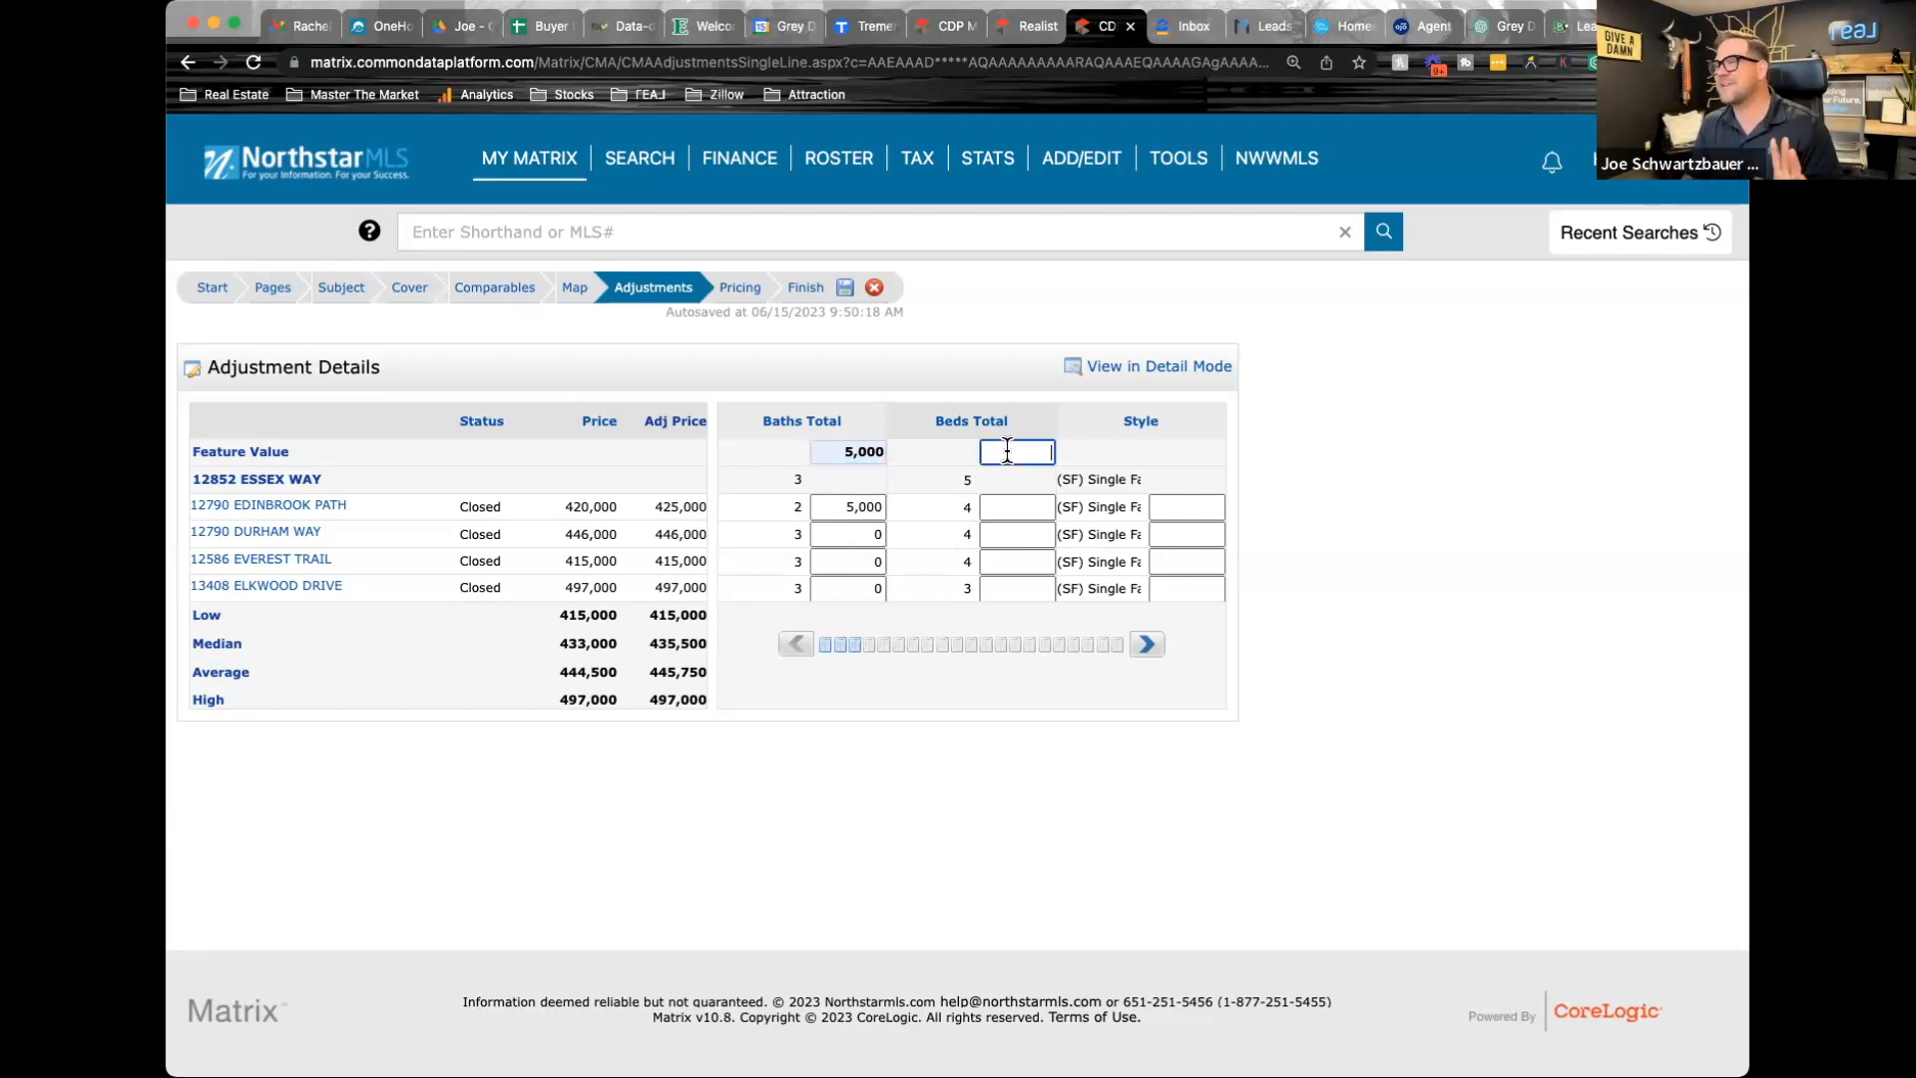
{"action": "left_click", "coordinate": [998, 498]}
{"action": "left_click", "coordinate": [998, 499]}
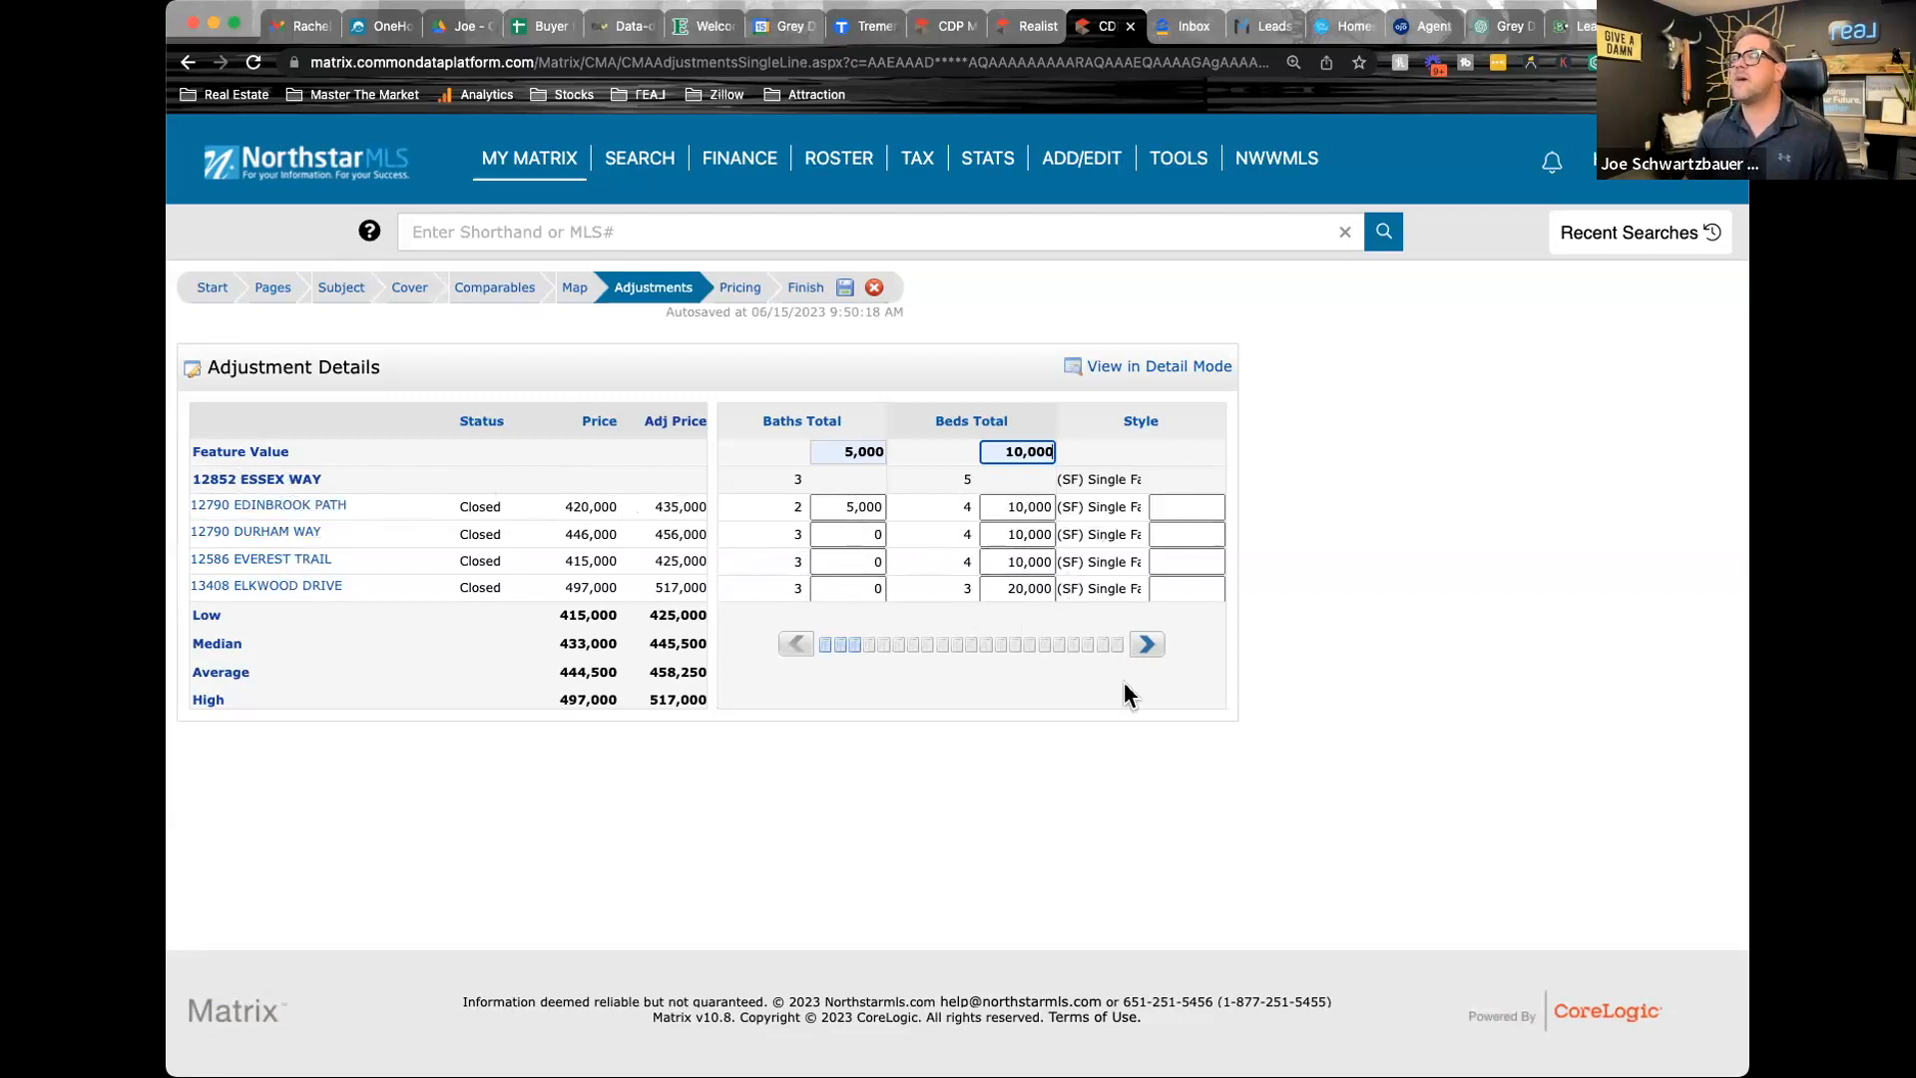
Set the # Fireplaces feature value to 5,000 in the CMA's price adjustments
{"action": "left_click", "coordinate": [1147, 646]}
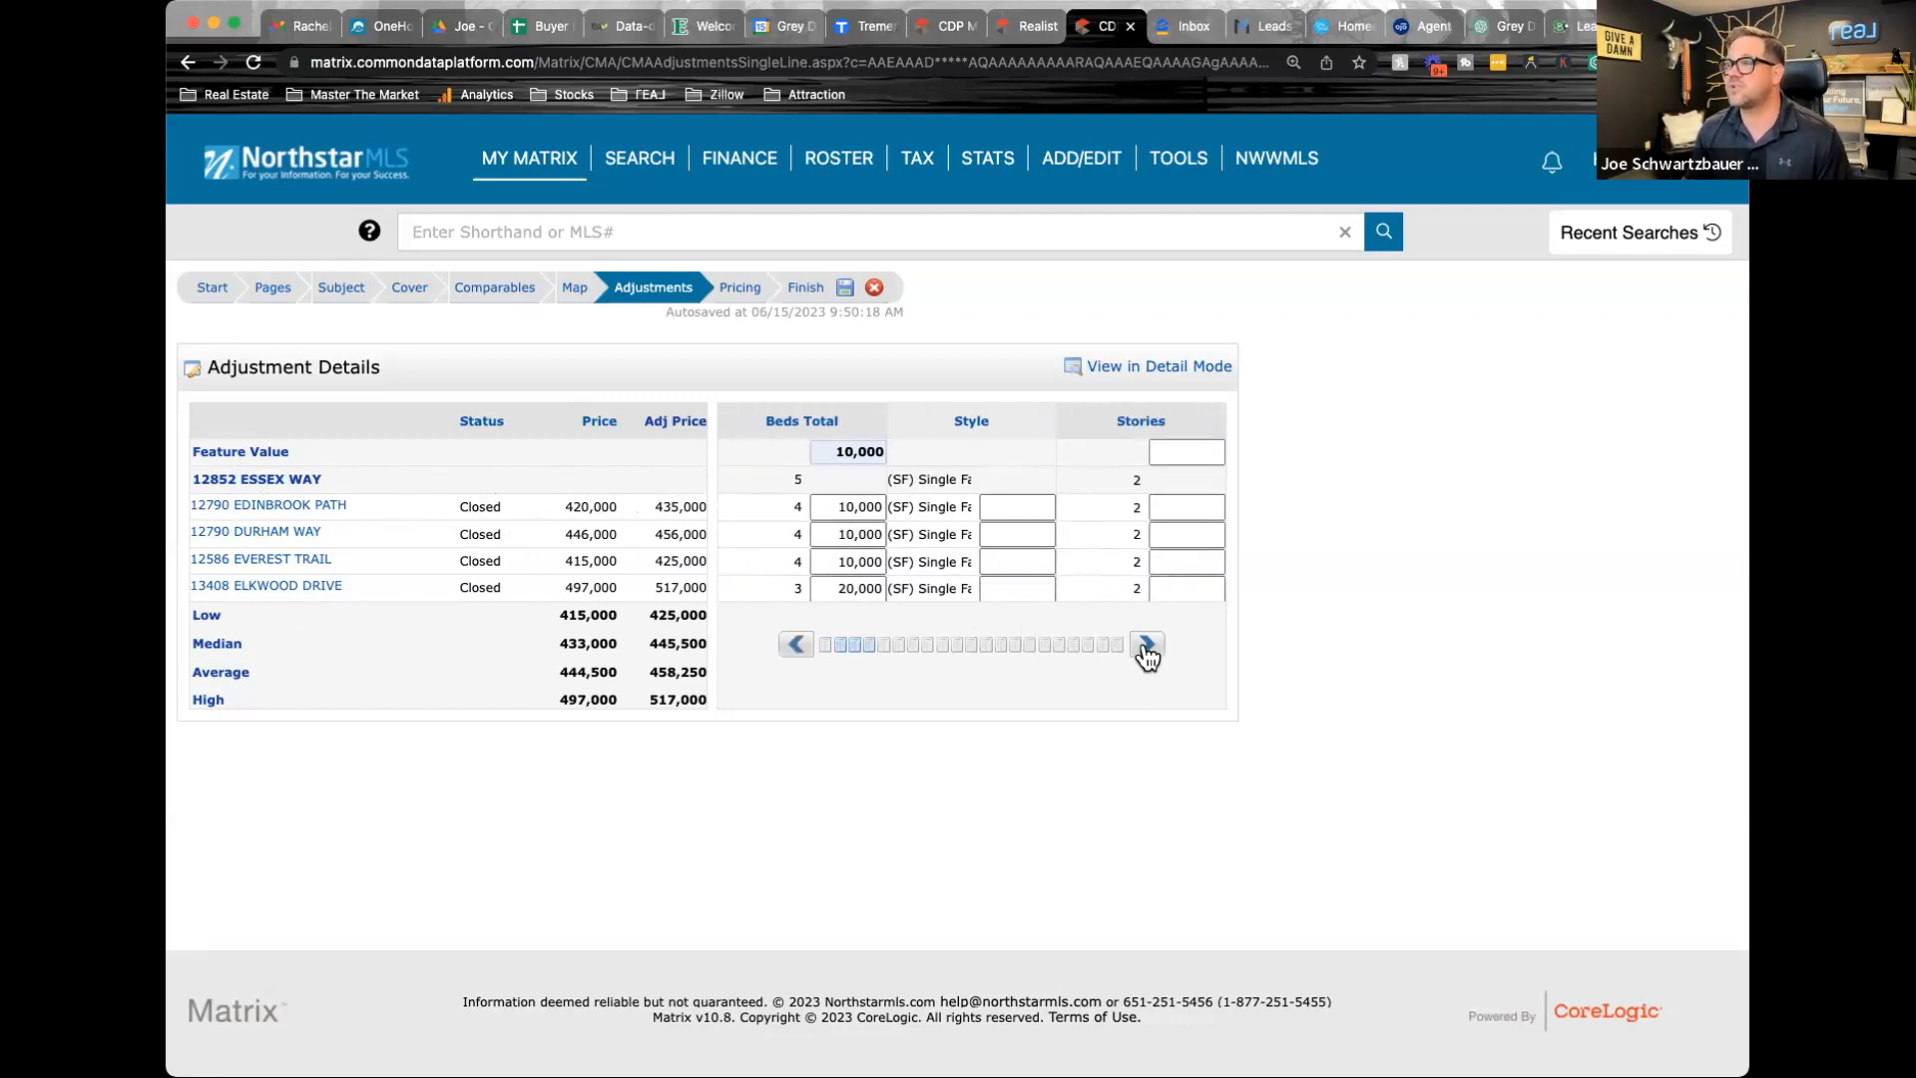
{"action": "left_click", "coordinate": [1147, 648]}
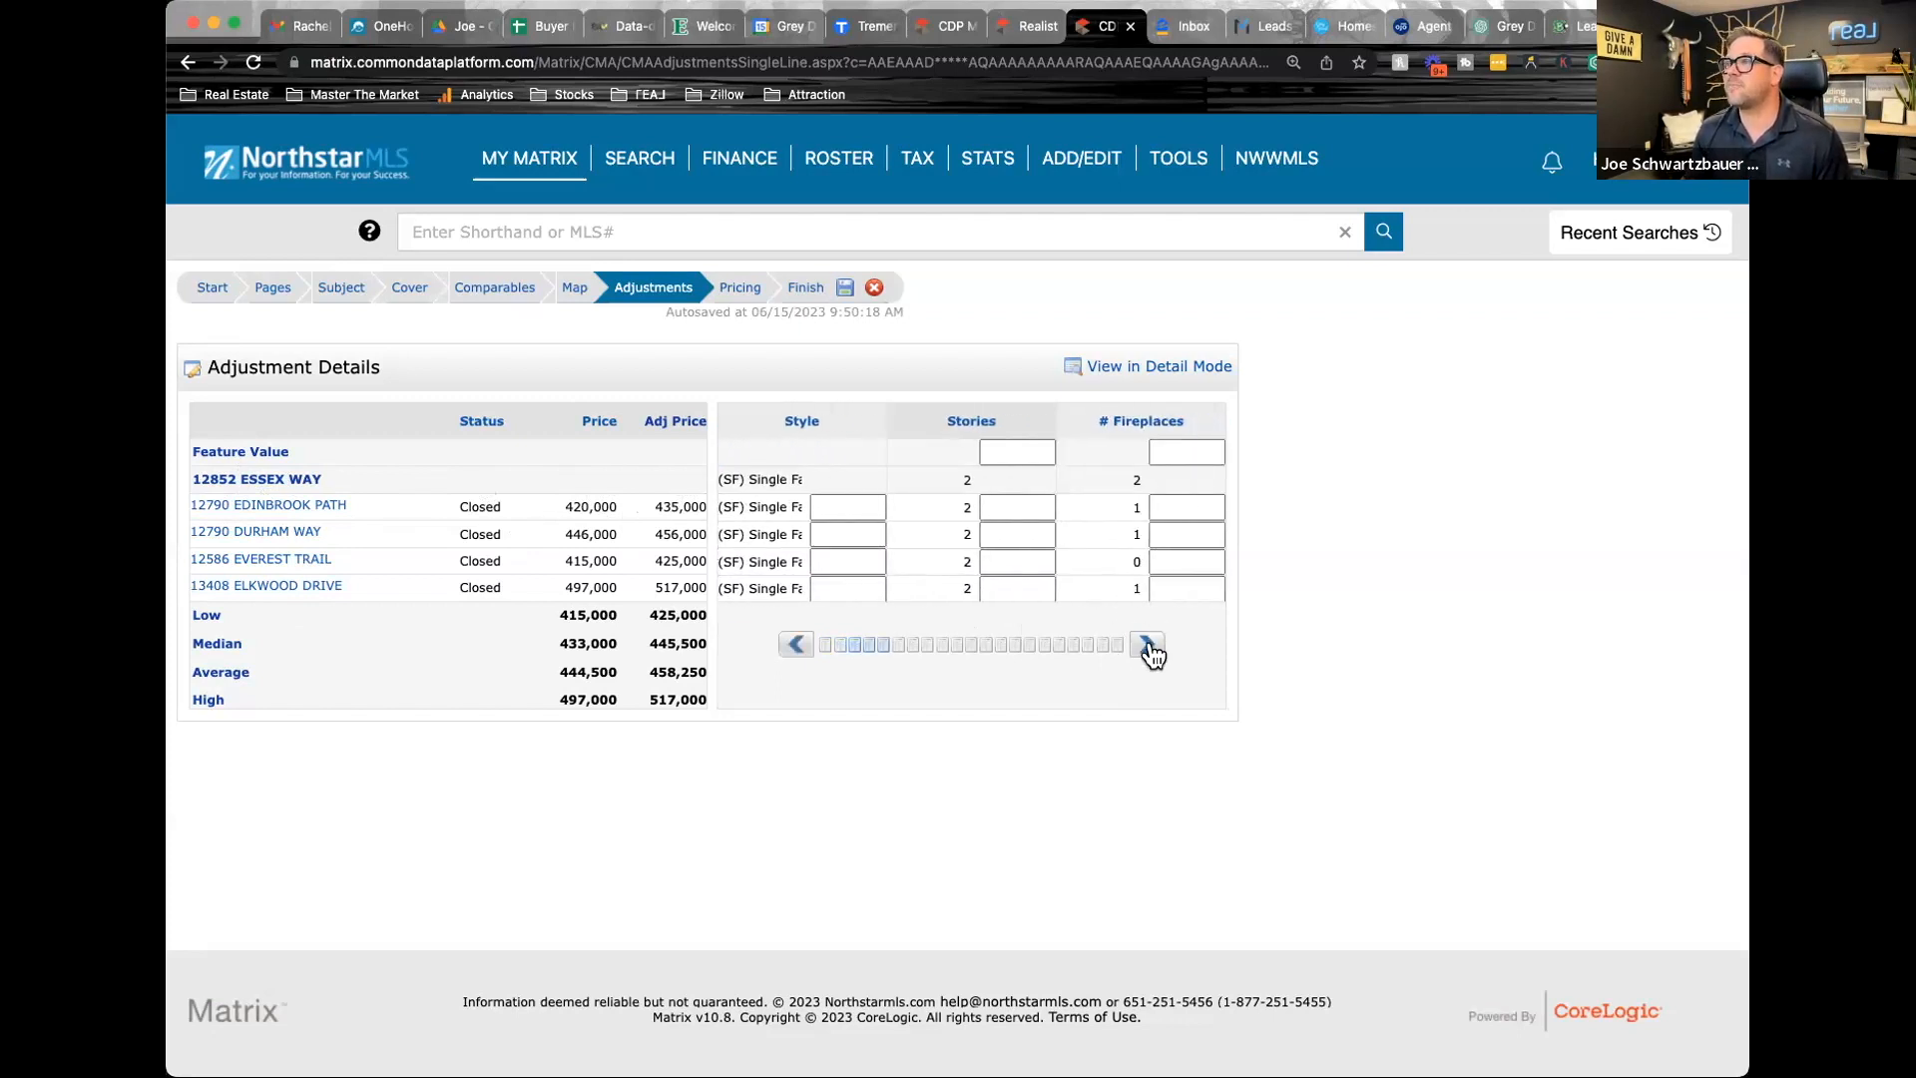
{"action": "left_click", "coordinate": [1147, 647]}
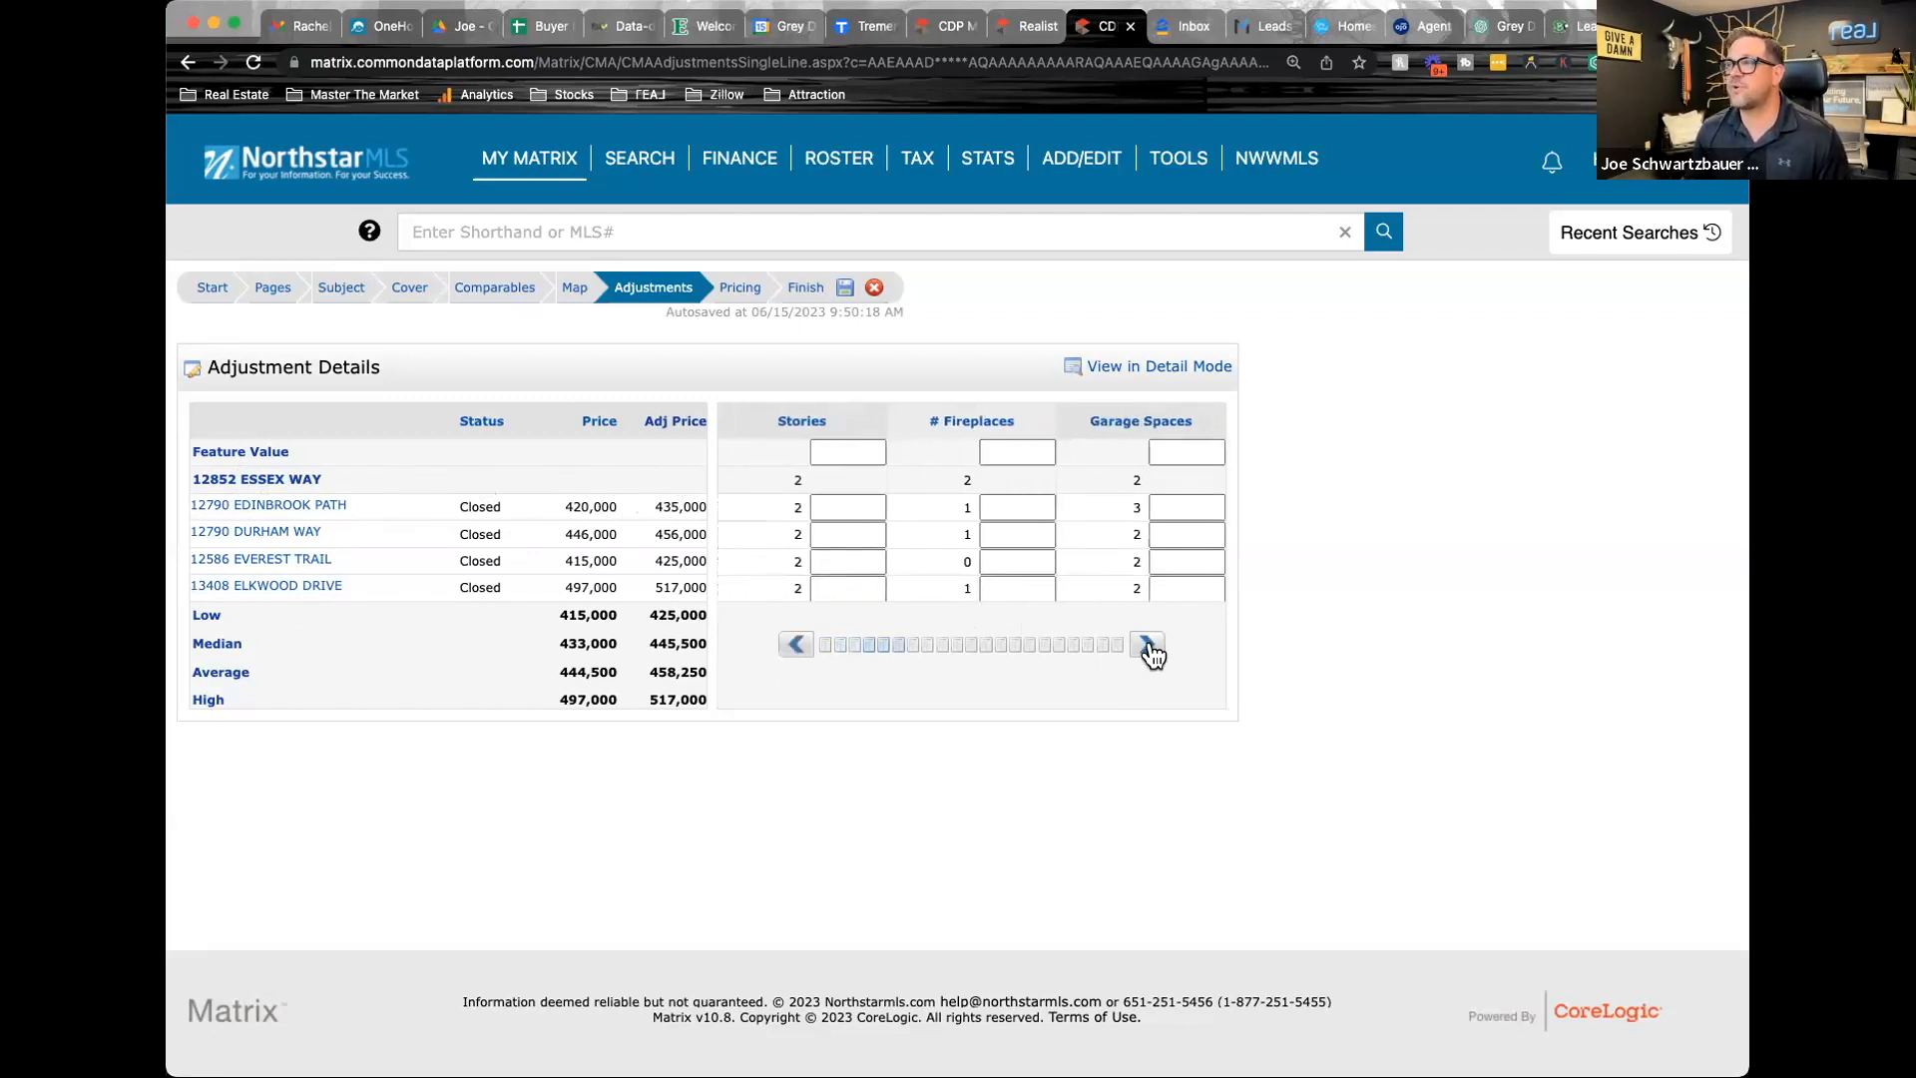
{"action": "left_click", "coordinate": [1009, 453]}
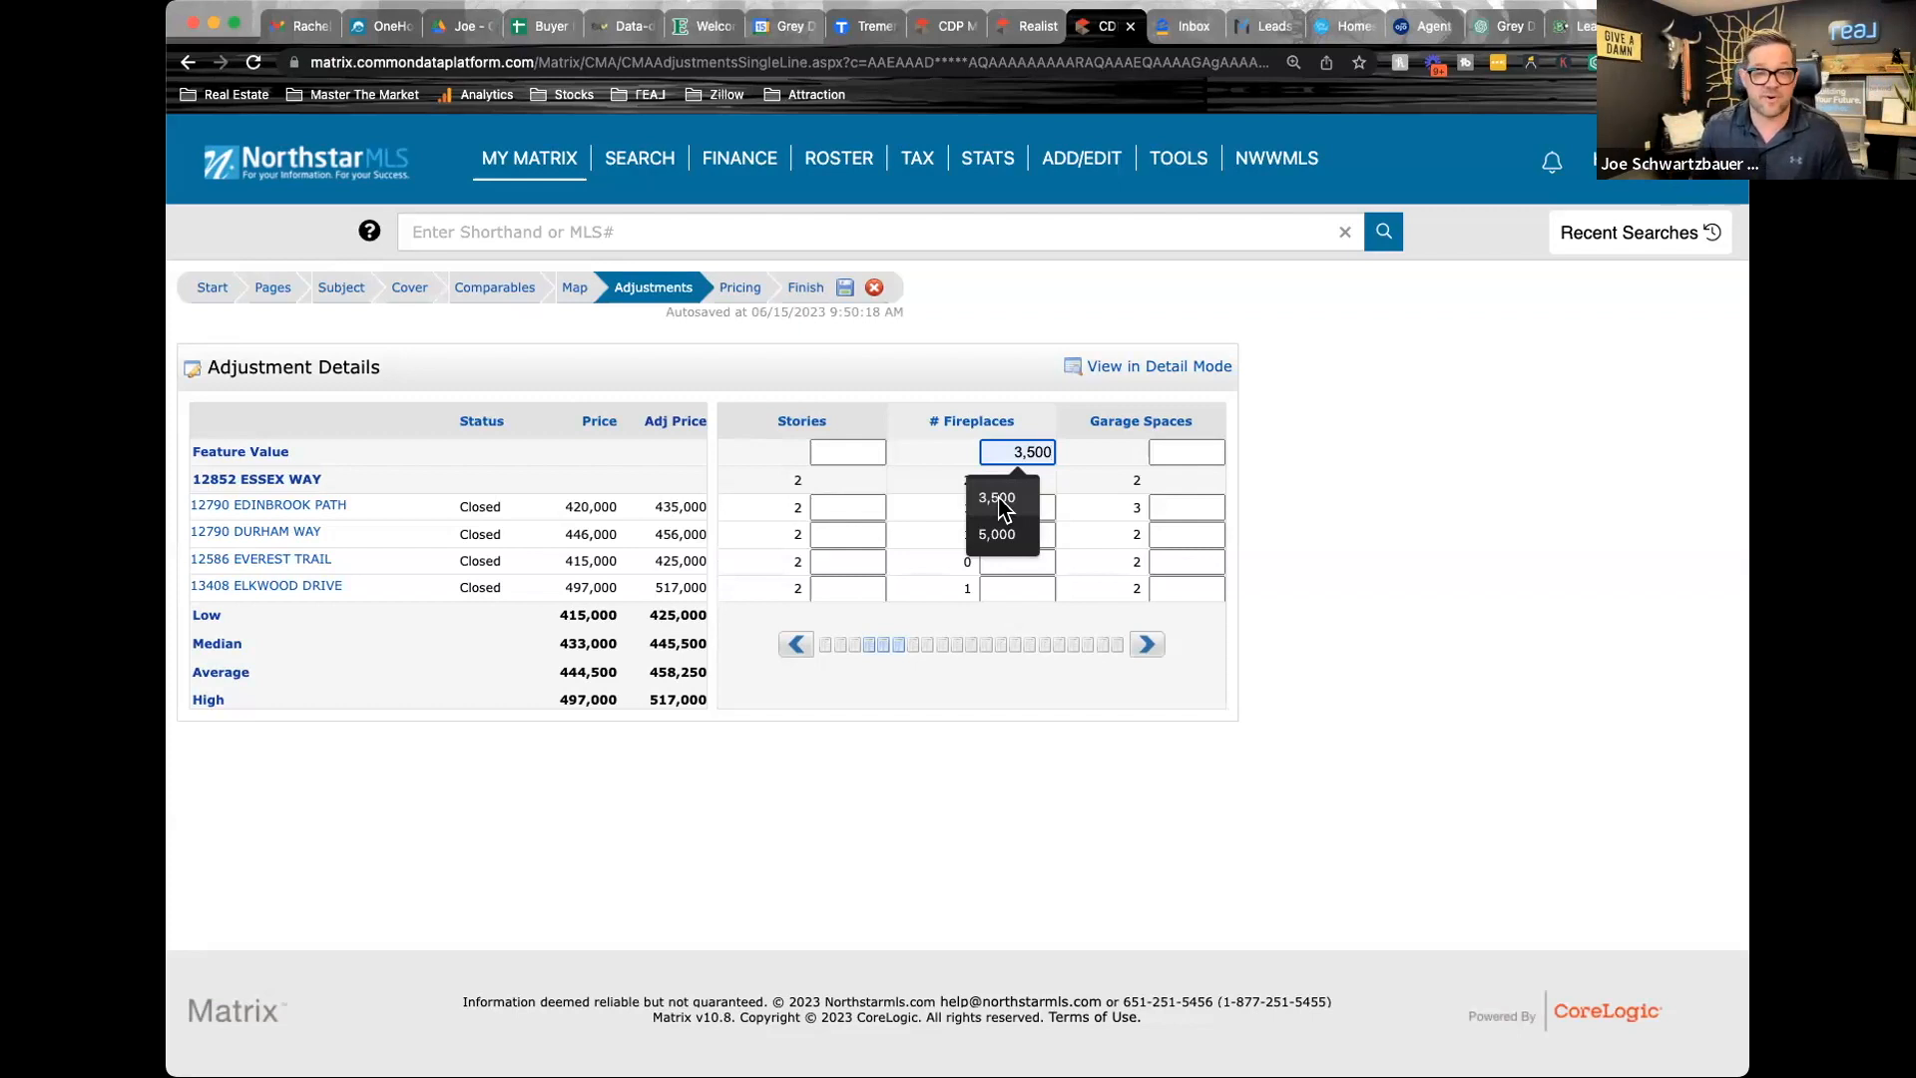
{"action": "left_click", "coordinate": [1000, 535]}
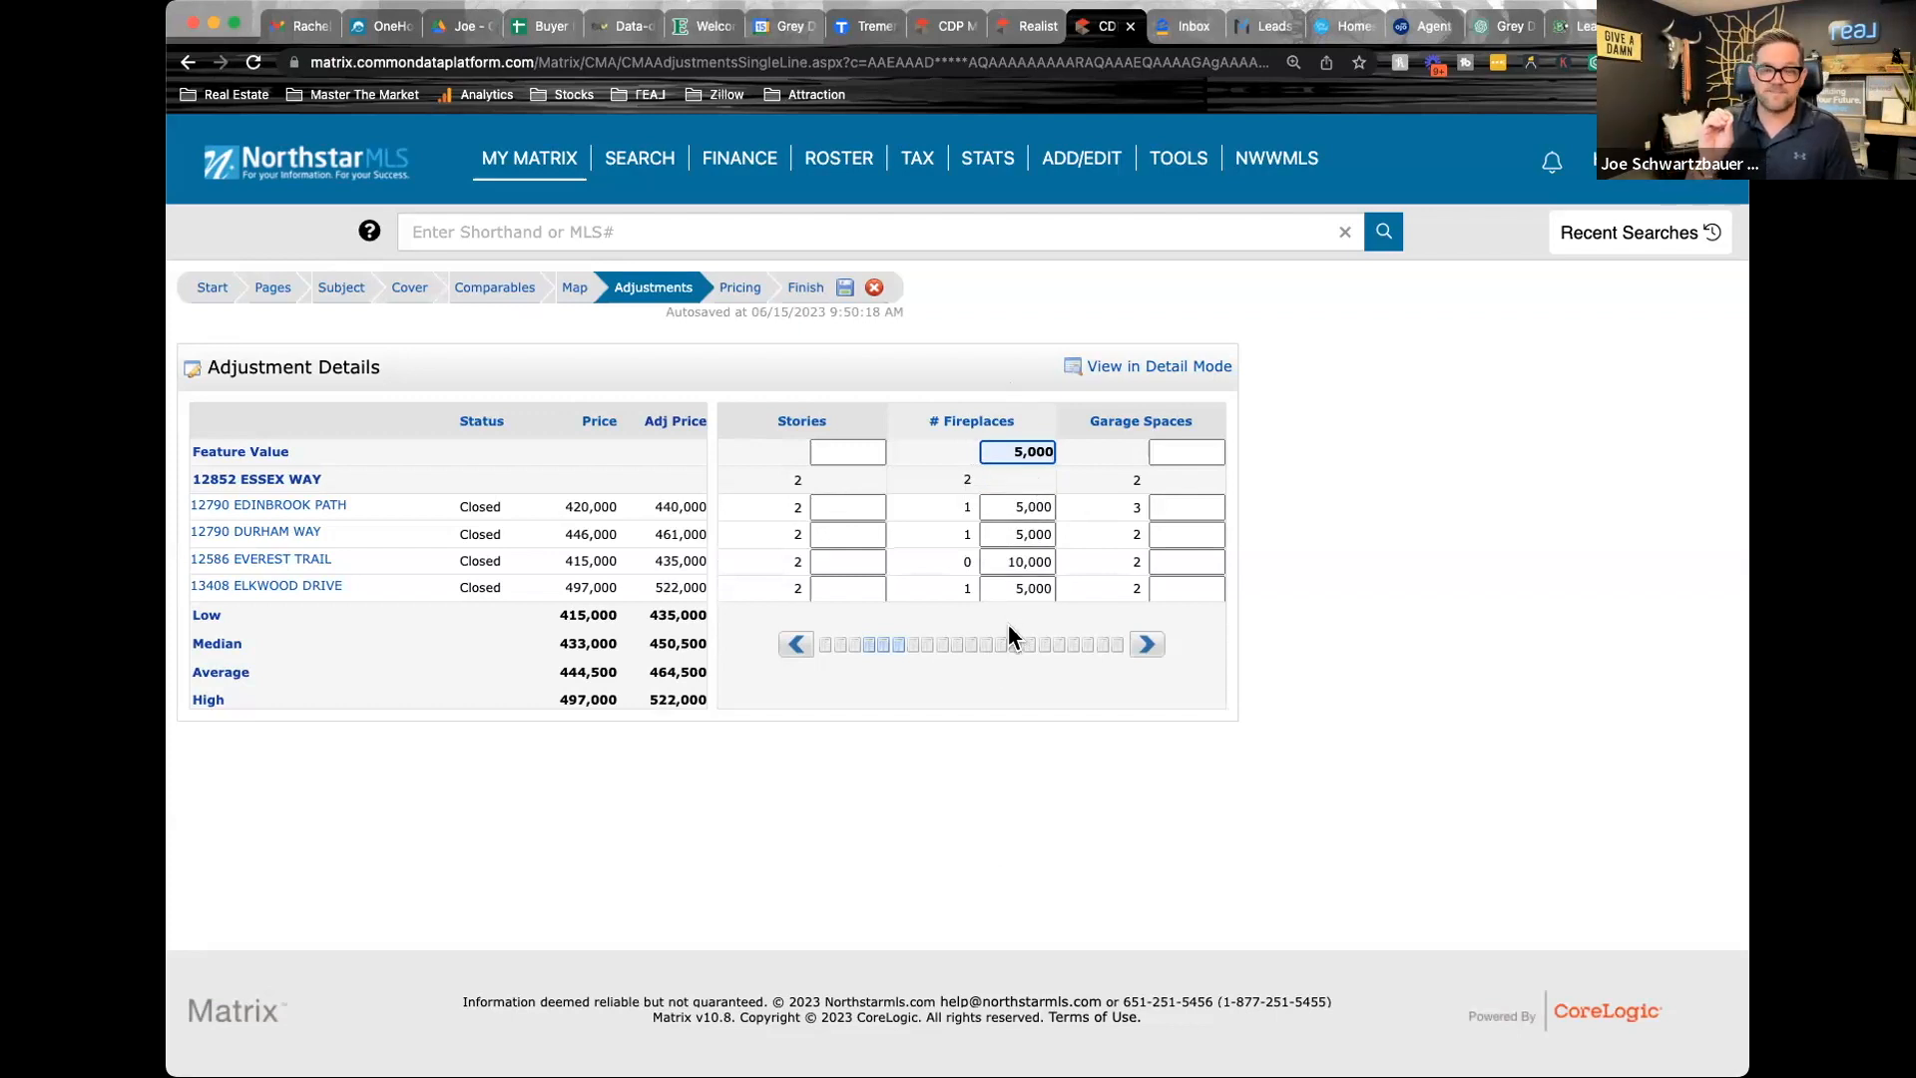
Set the Garage Spaces feature value to 10,000 in the CMA's price adjustments
{"action": "left_click", "coordinate": [1147, 645]}
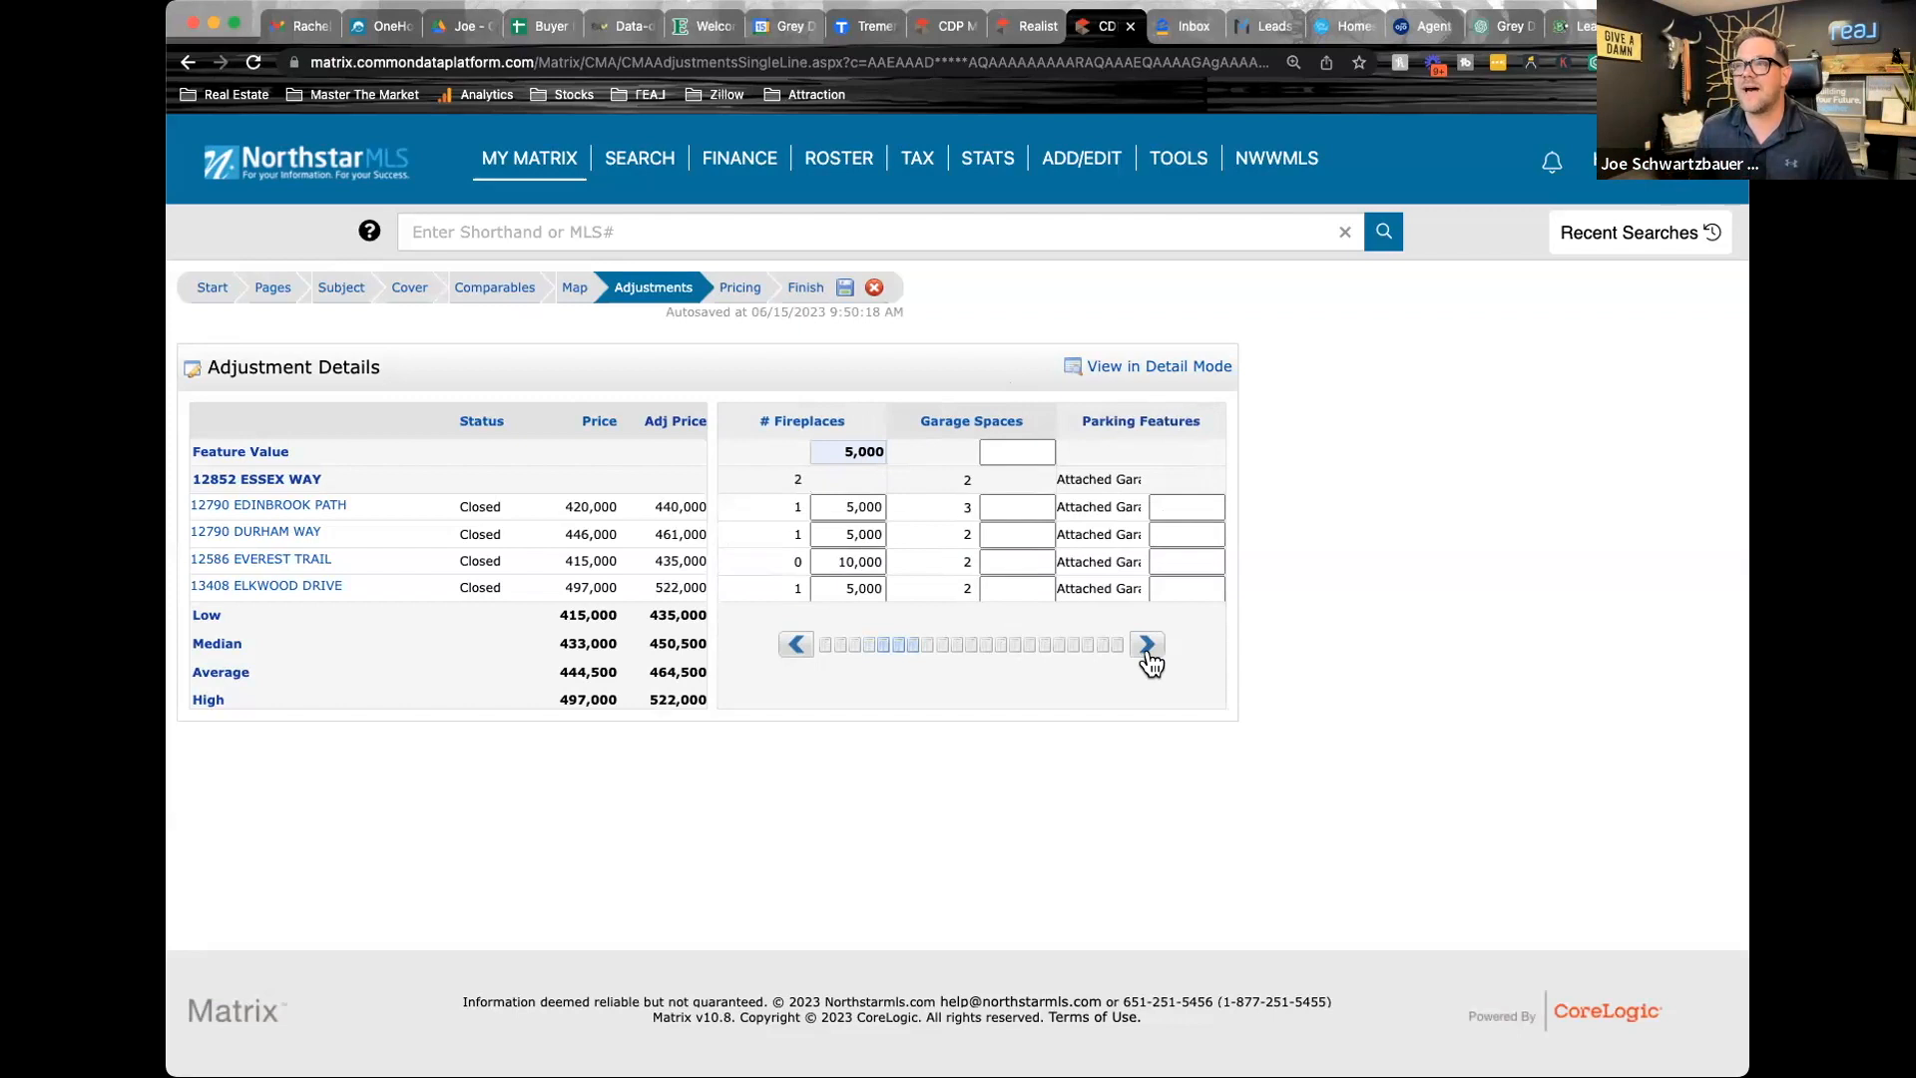
{"action": "left_click", "coordinate": [1012, 451]}
{"action": "left_click", "coordinate": [1034, 489]}
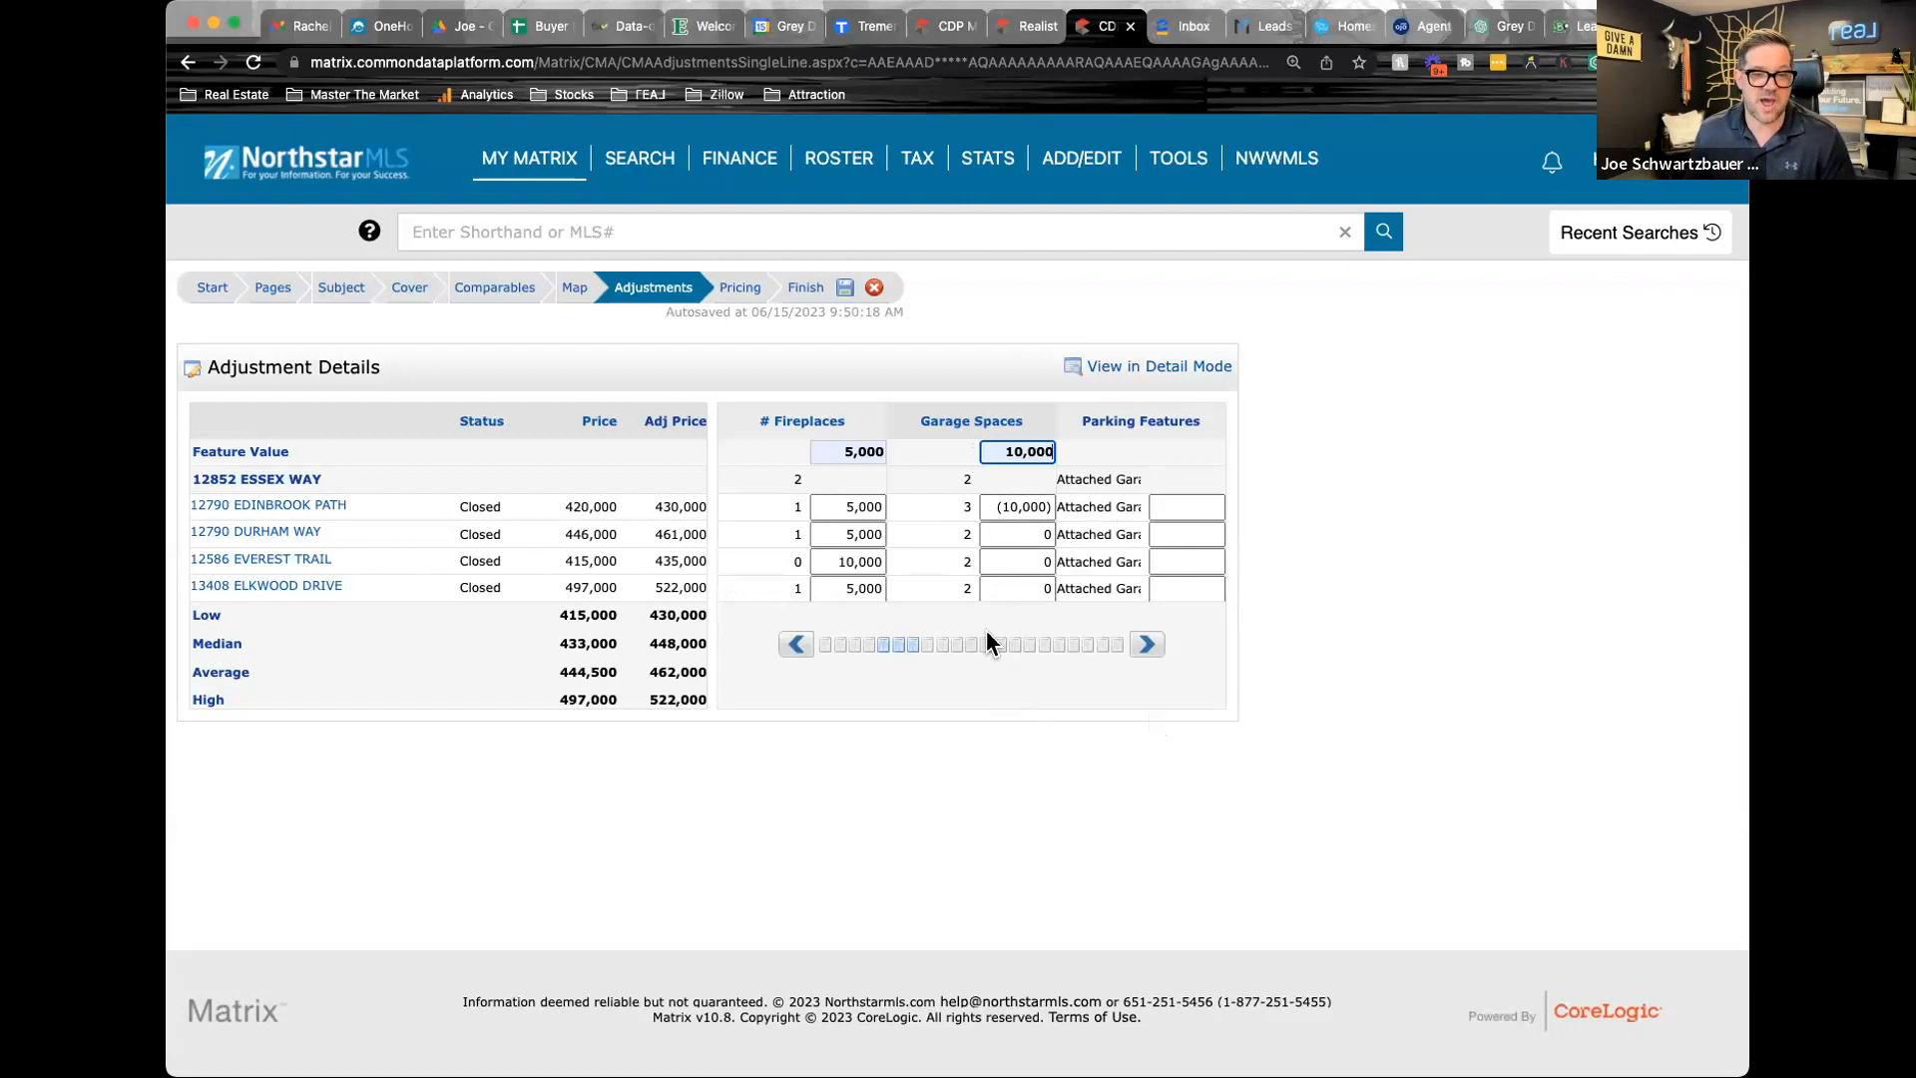
Set the Year Built feature value to 500 in the CMA's price adjustments
{"action": "left_click", "coordinate": [1147, 647]}
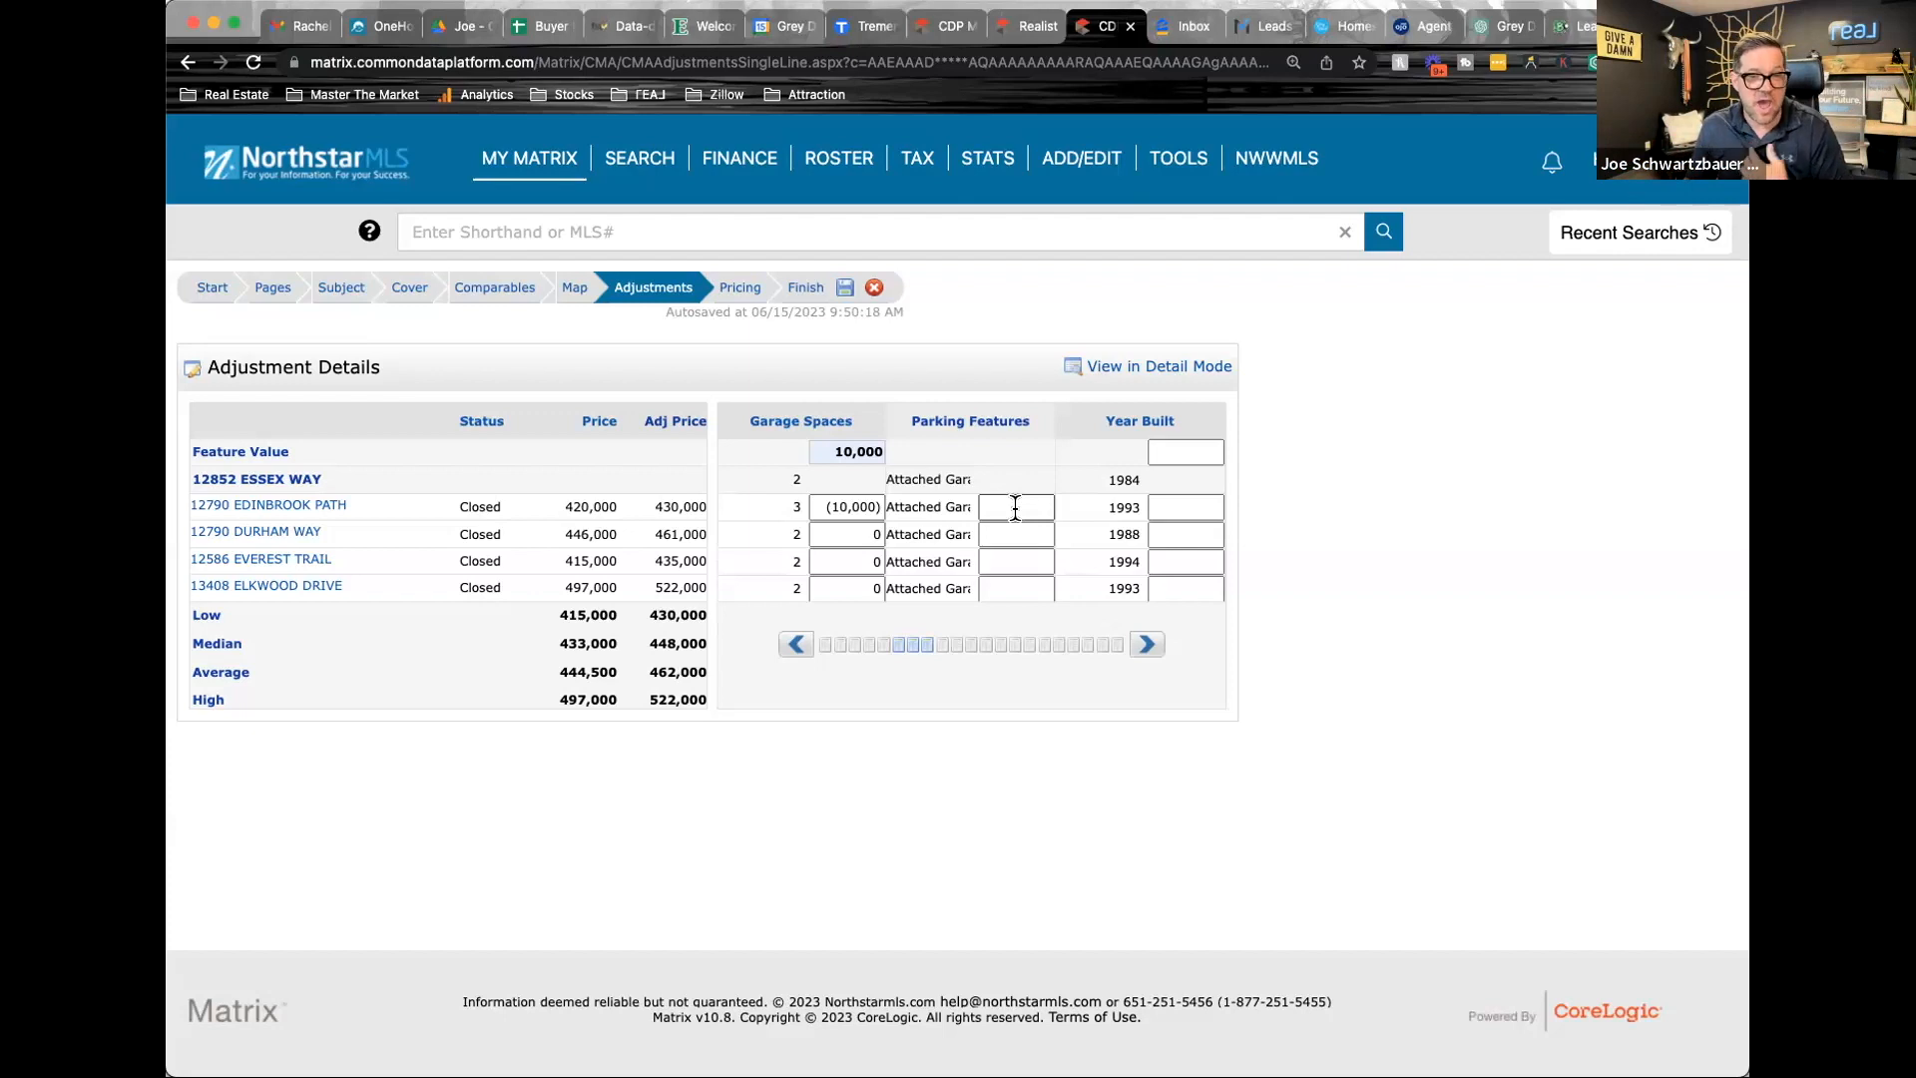
{"action": "left_click", "coordinate": [1145, 646]}
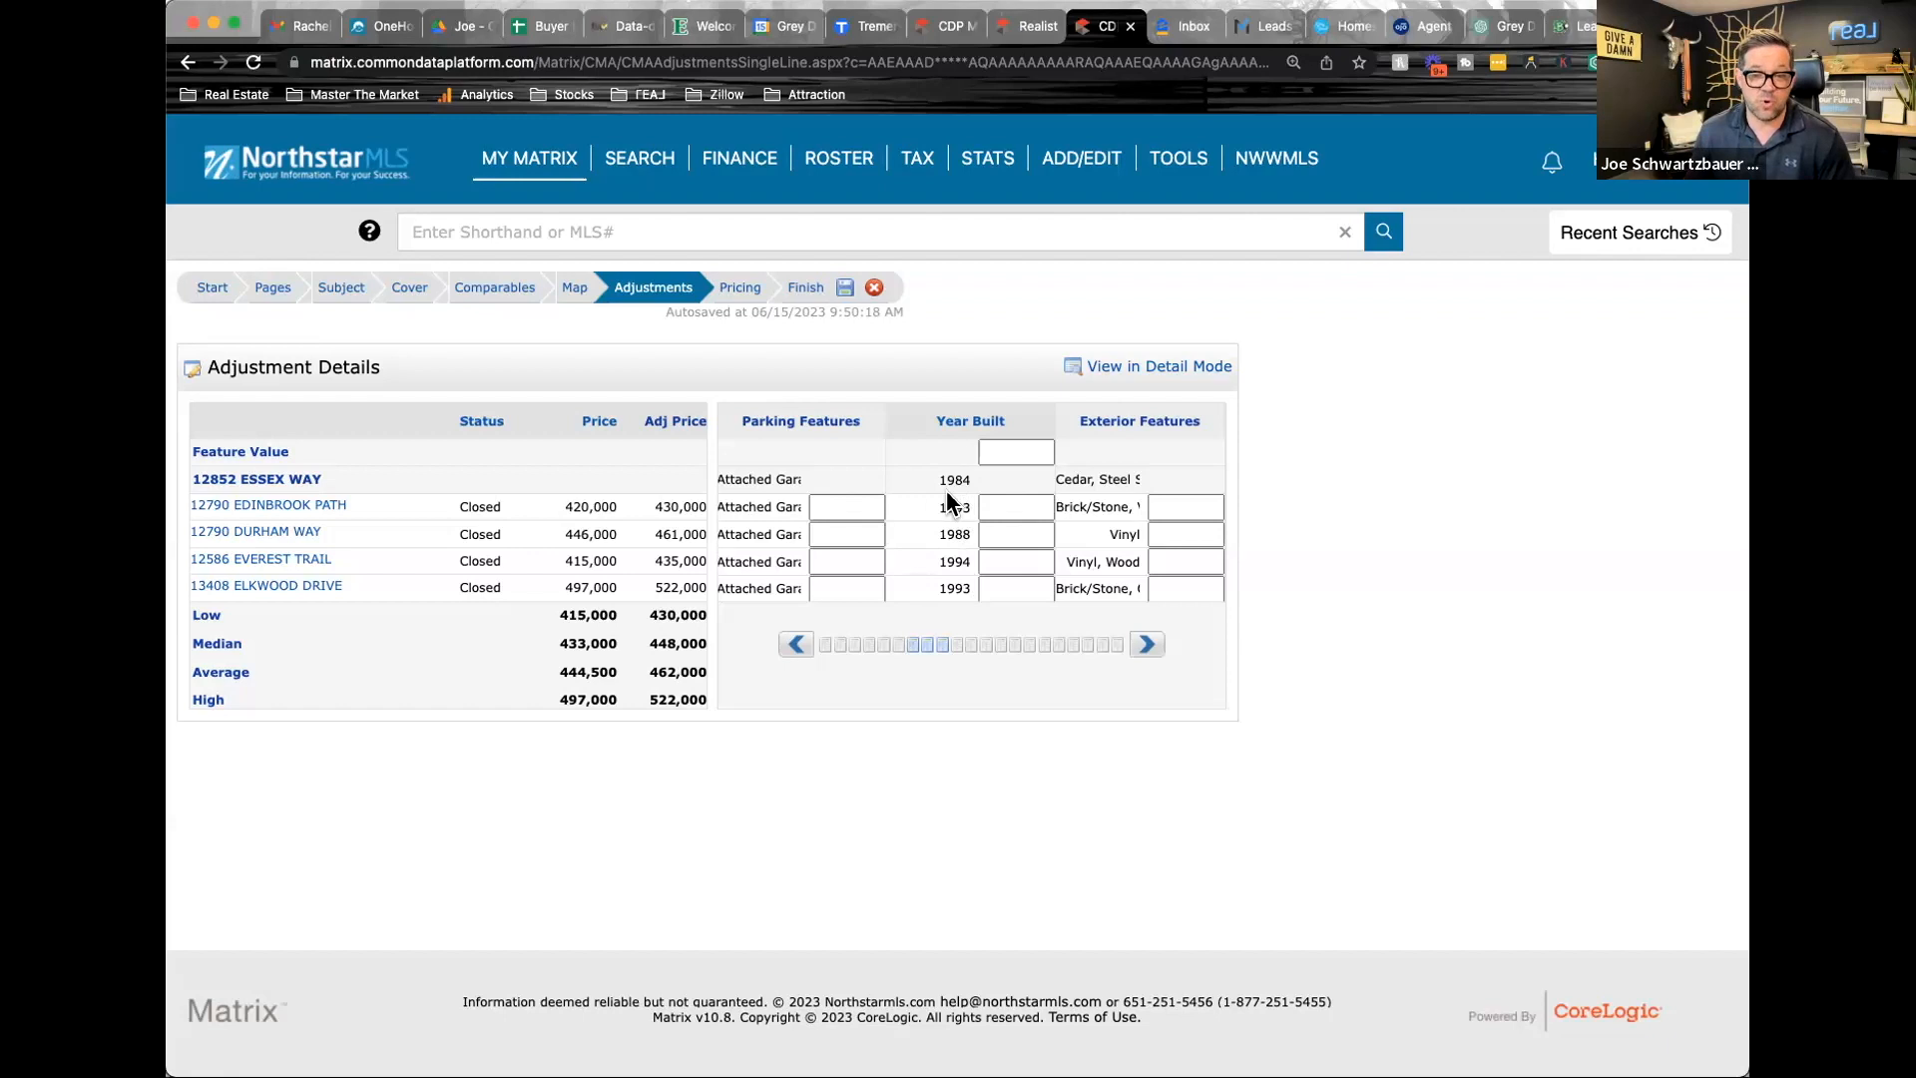
{"action": "left_click", "coordinate": [1011, 452]}
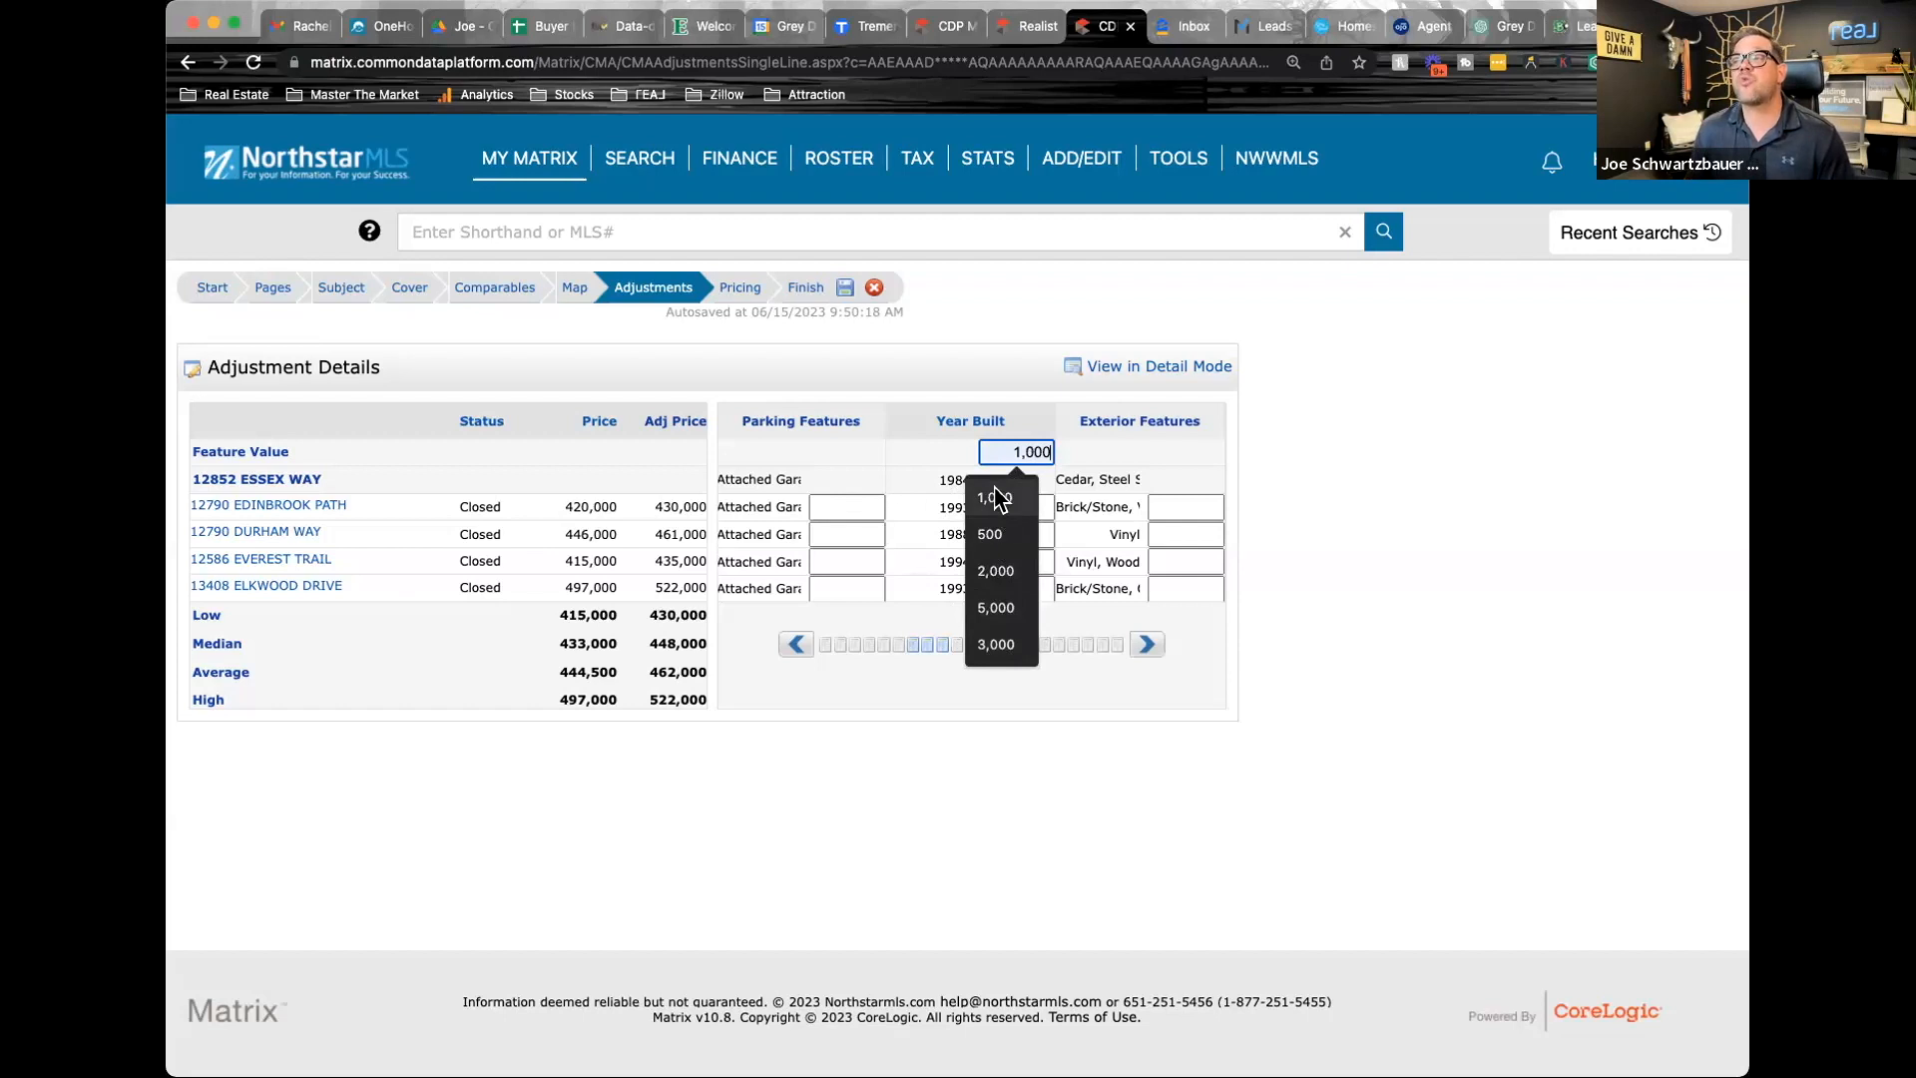
{"action": "left_click", "coordinate": [998, 537]}
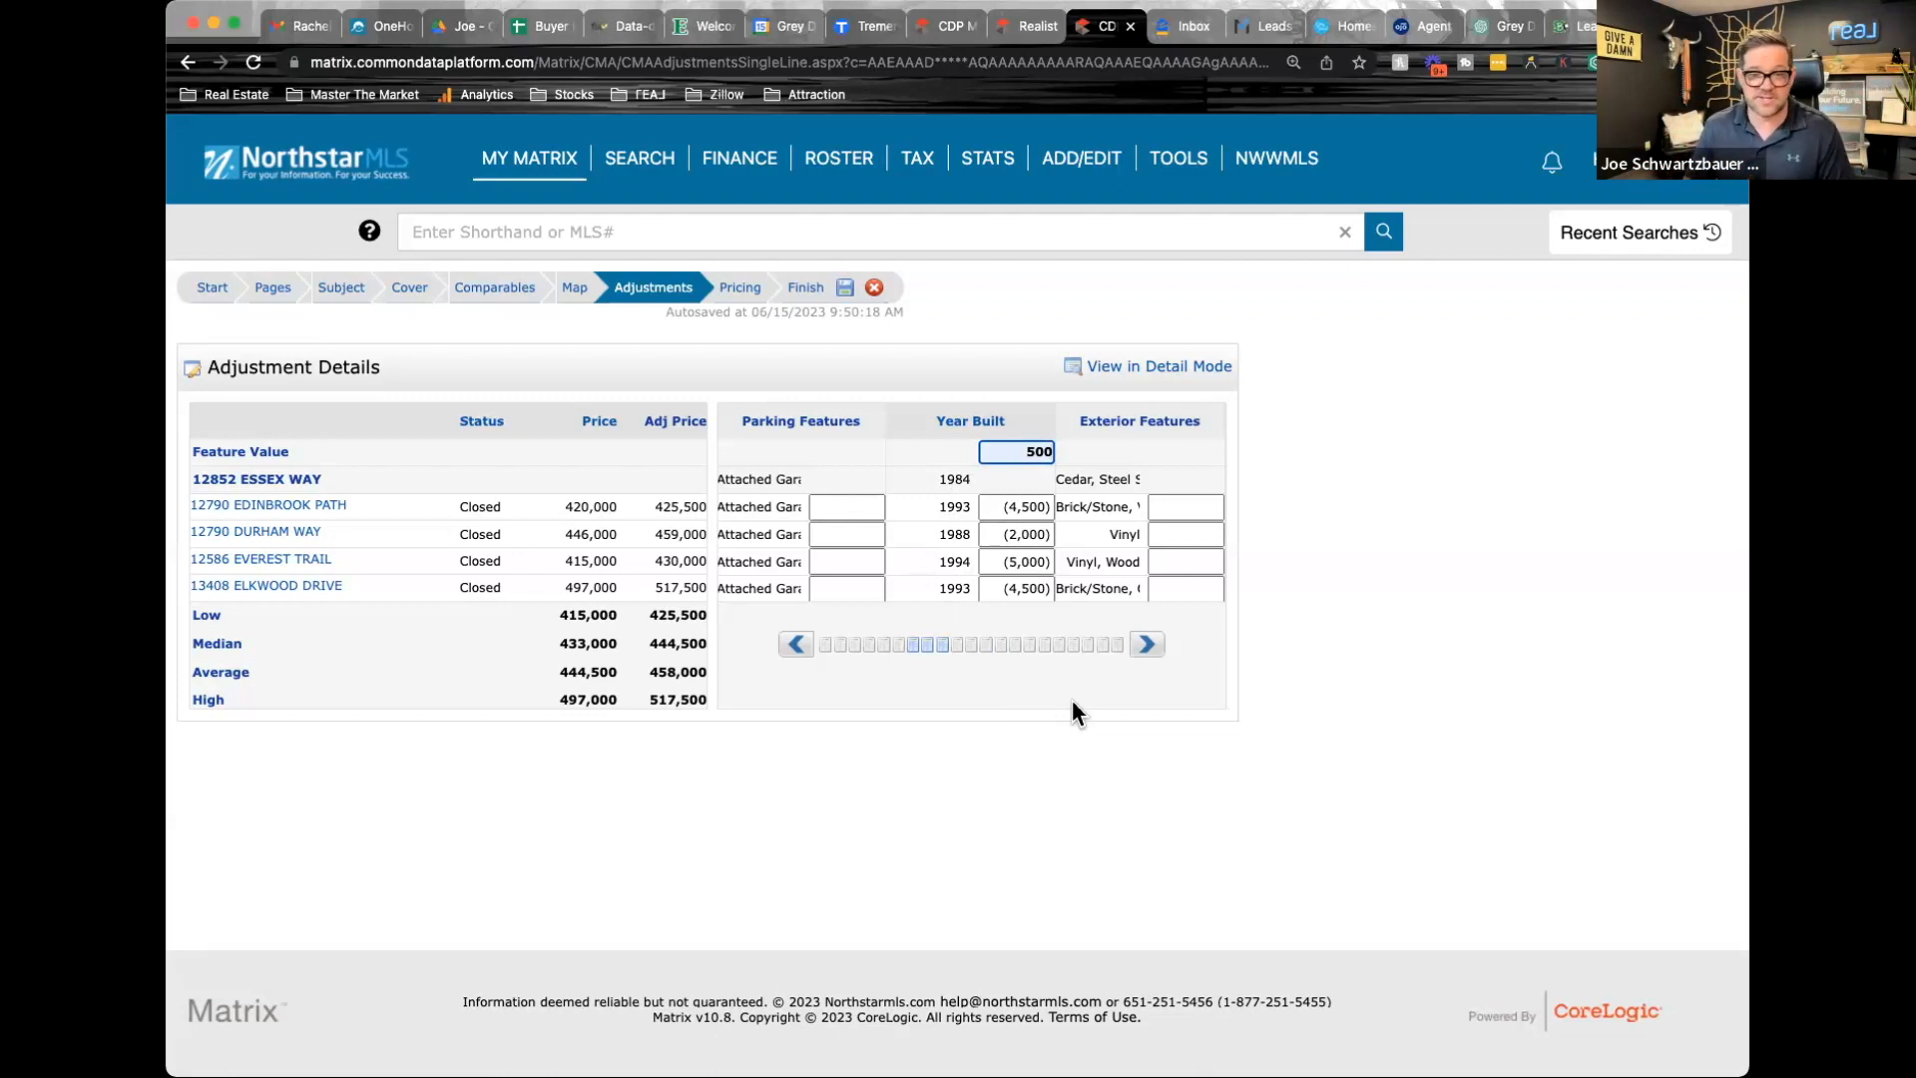
Enter a 2,500 Exterior Features adjustment for the second comparable, the one with only vinyl siding
{"action": "left_click", "coordinate": [1146, 646]}
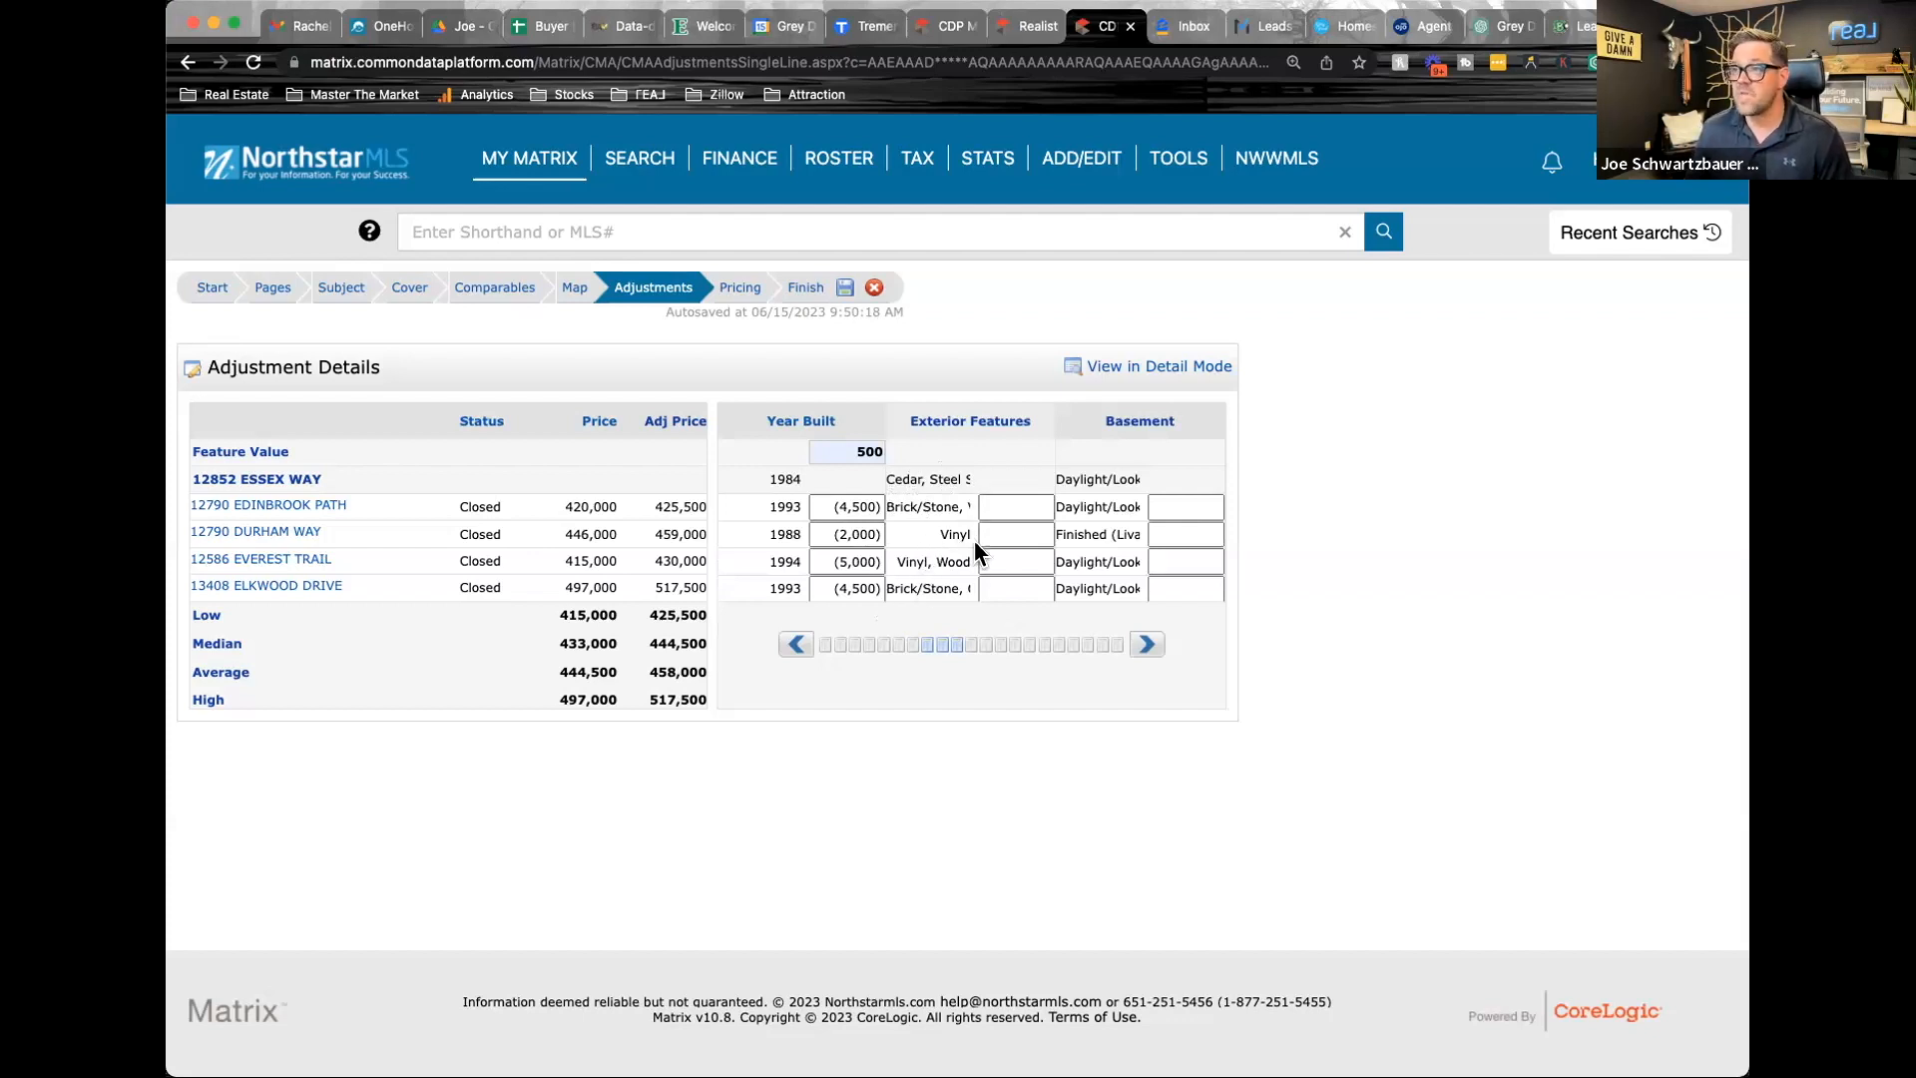
{"action": "left_click", "coordinate": [1004, 533]}
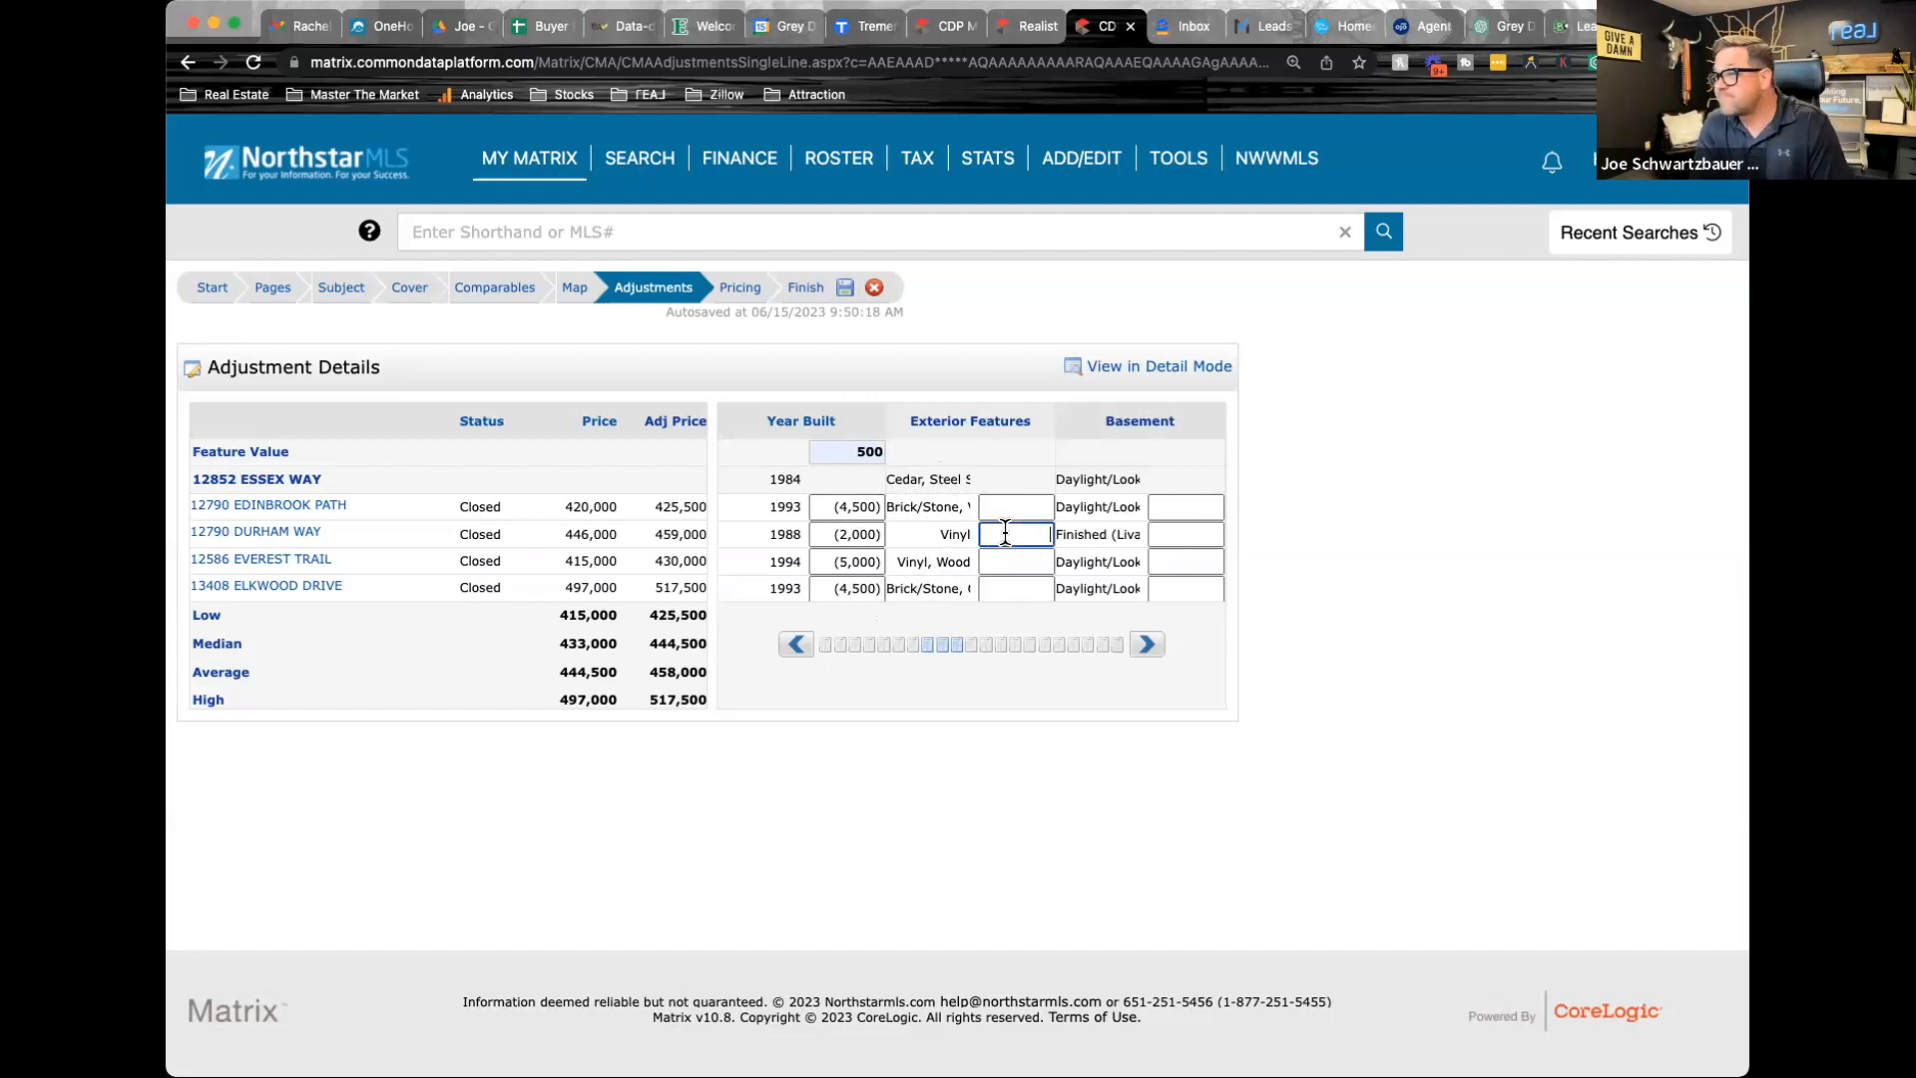
{"action": "type", "text": "2500"}
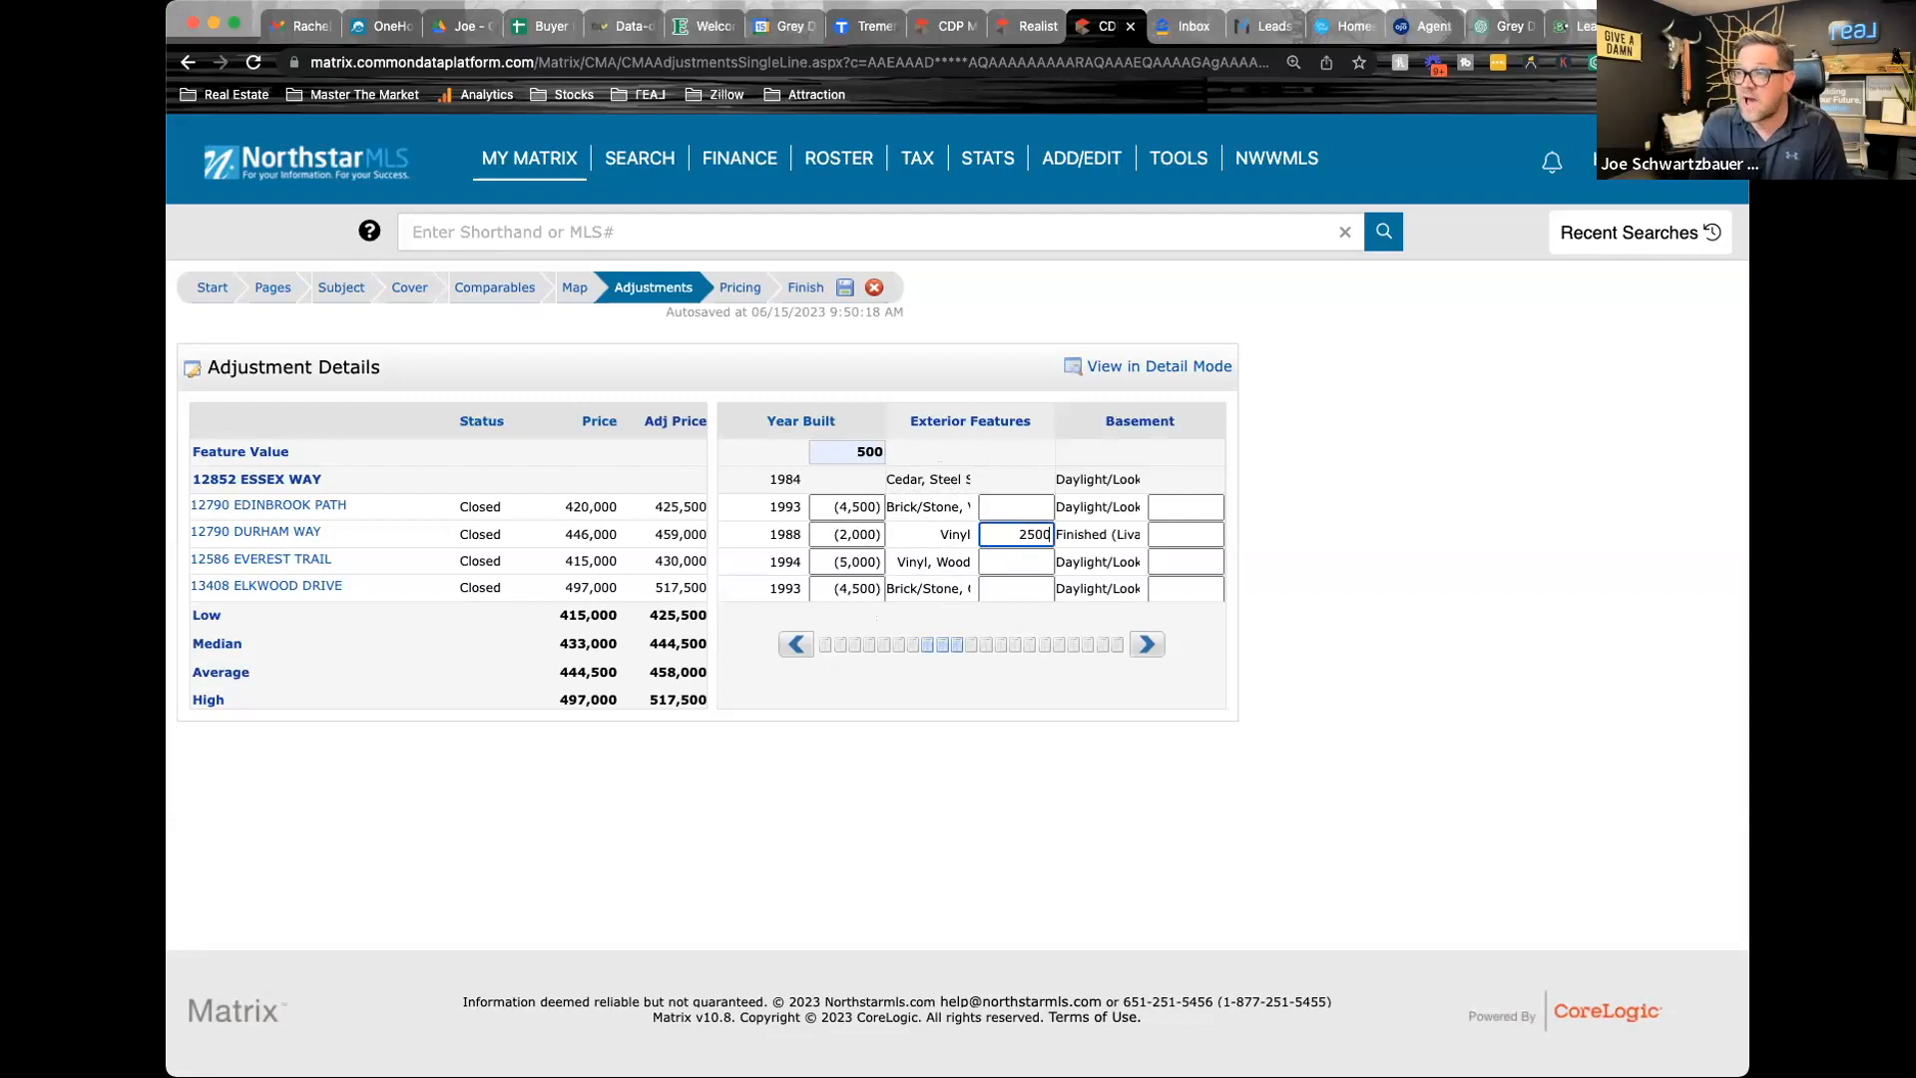
{"action": "key", "text": "Return"}
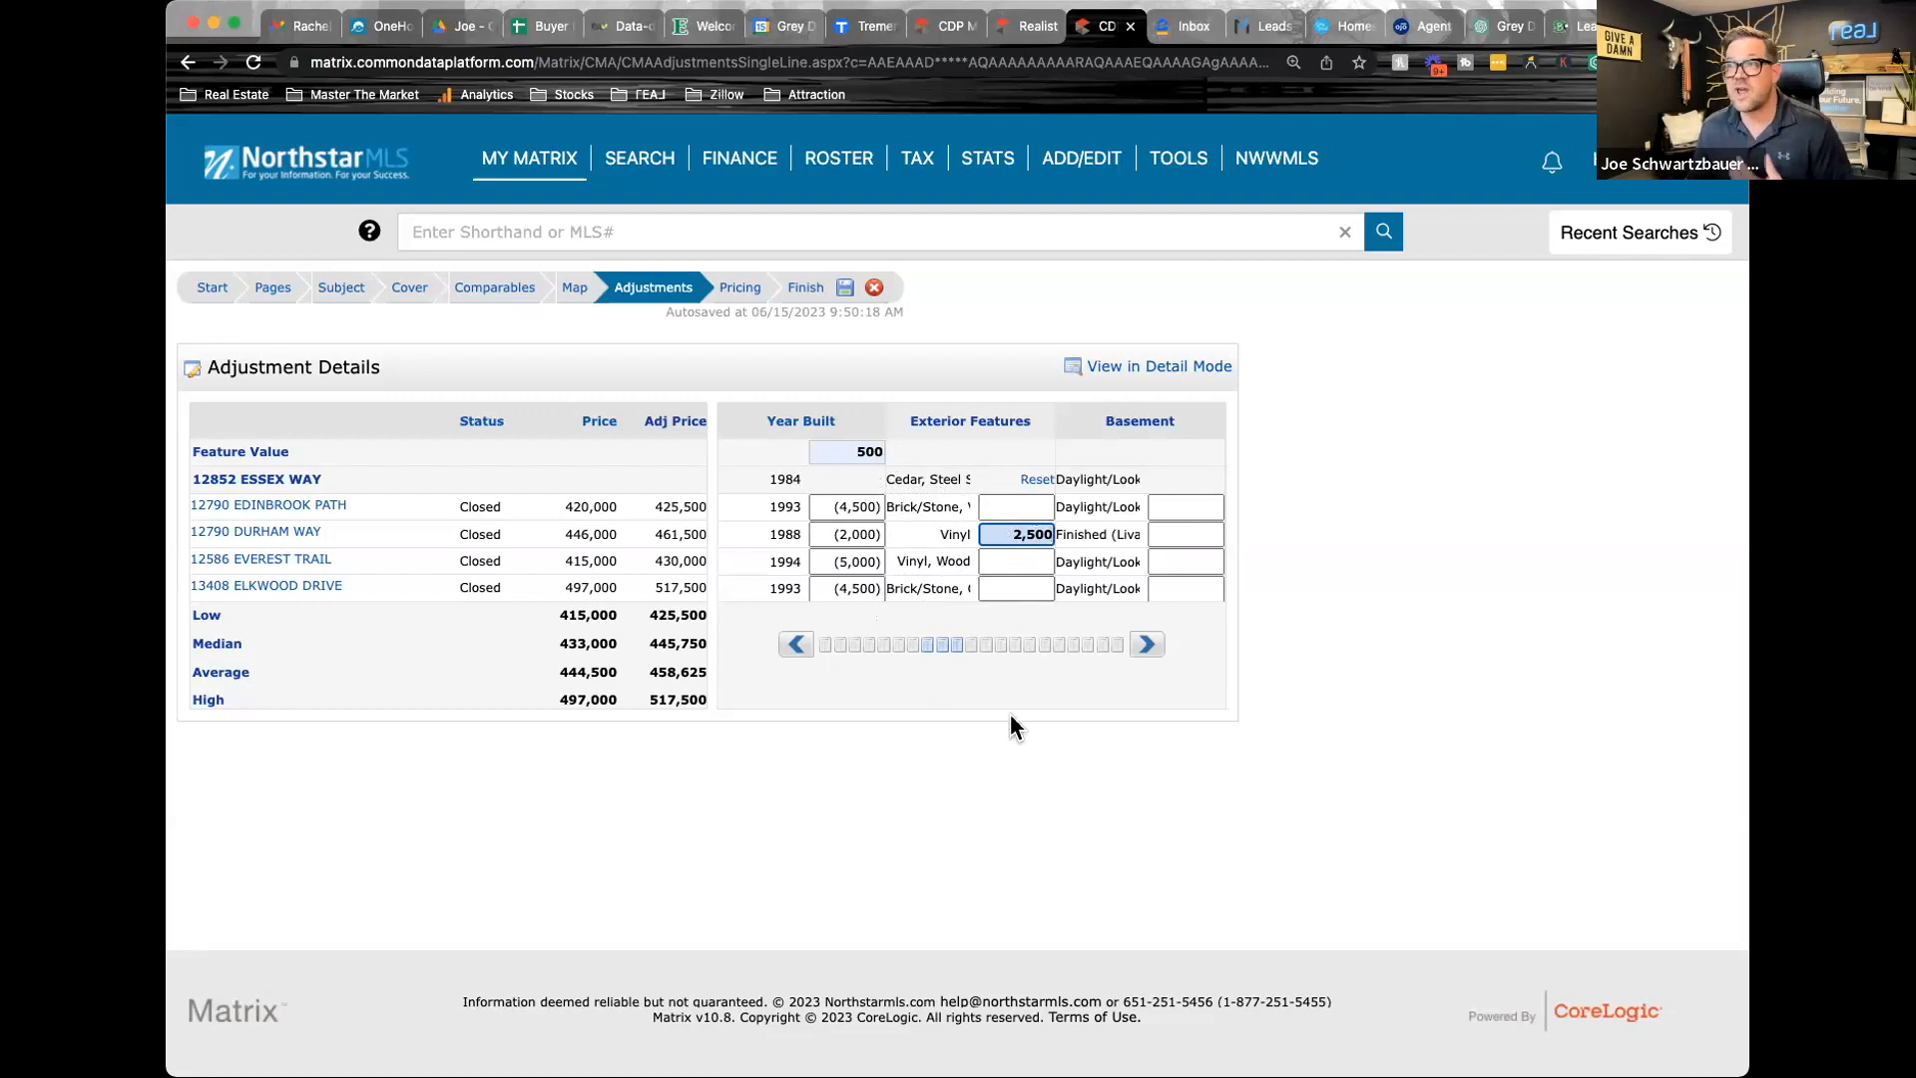
Check the basement, amenities and water body columns, and browse the photos of the fourth comparable, listing 6233105
{"action": "left_click", "coordinate": [1148, 644]}
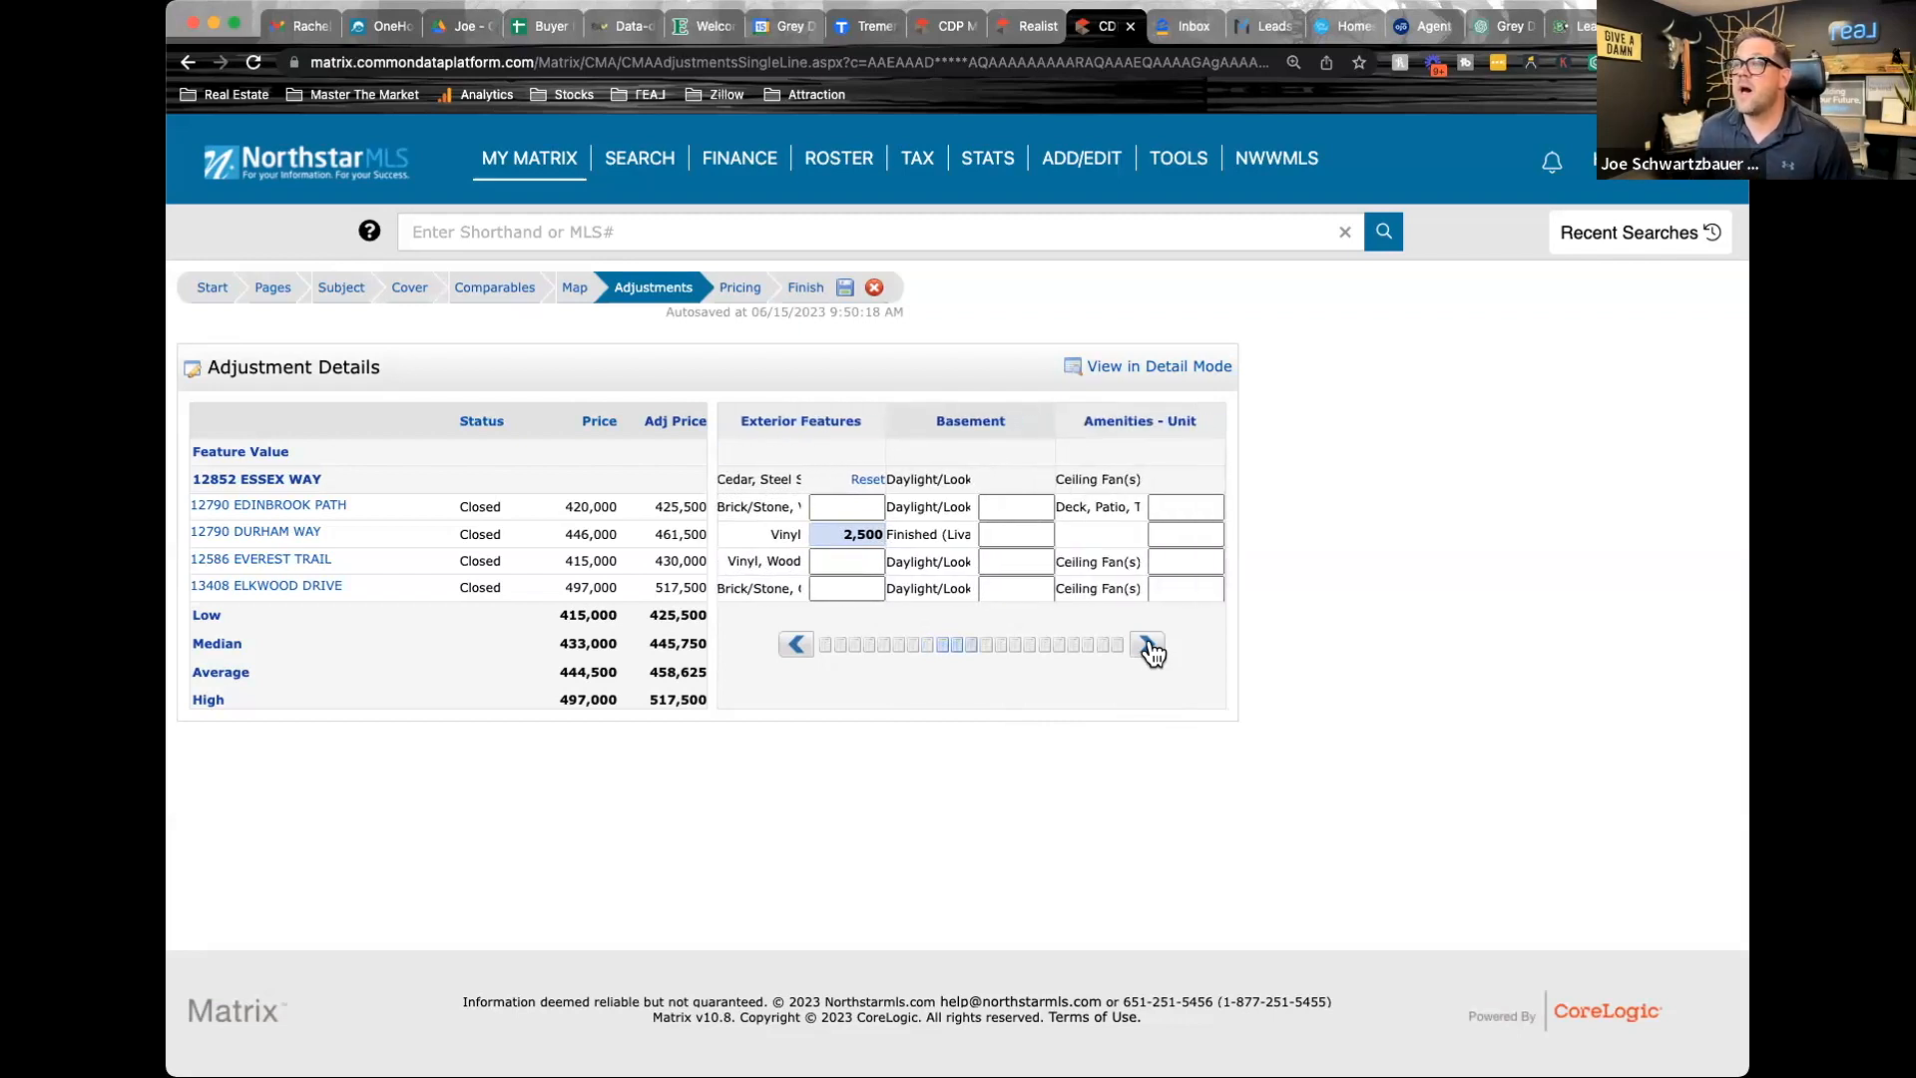
{"action": "left_click", "coordinate": [1147, 645]}
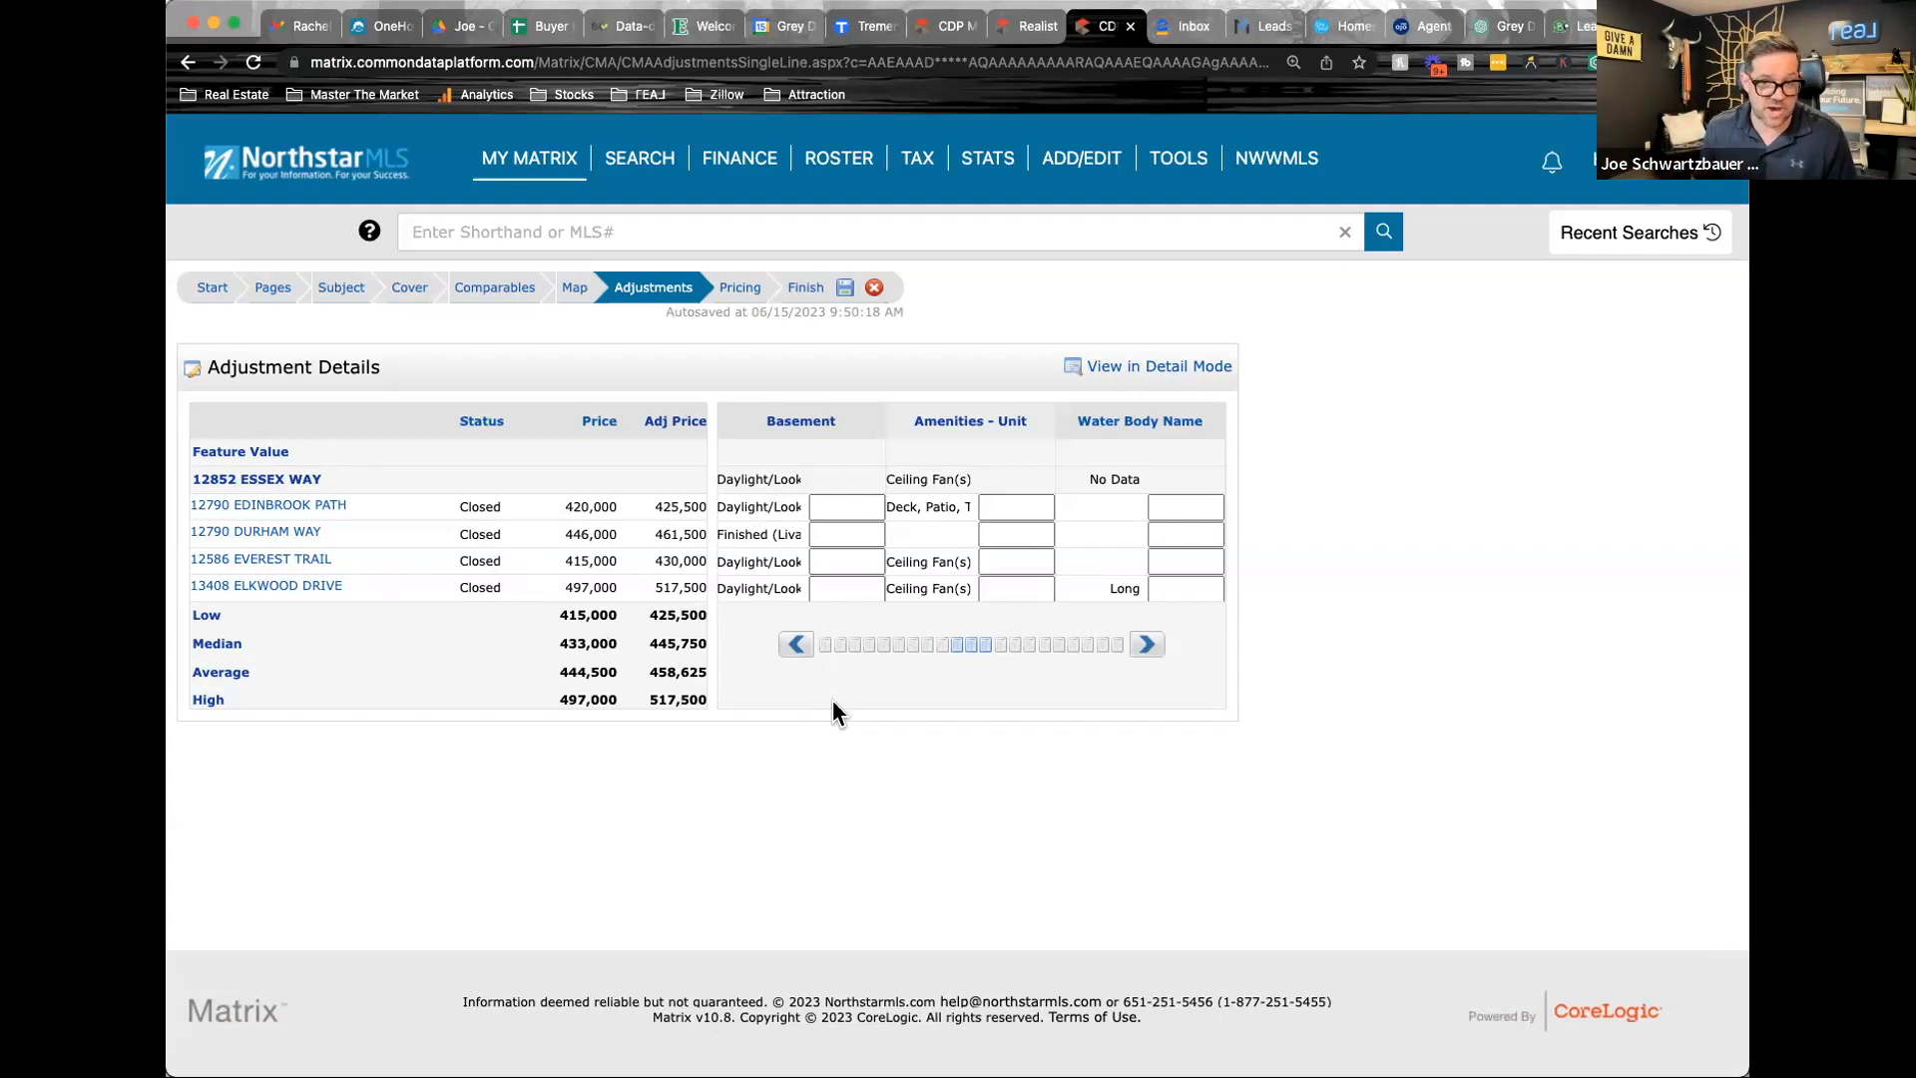
{"action": "left_click", "coordinate": [1147, 649]}
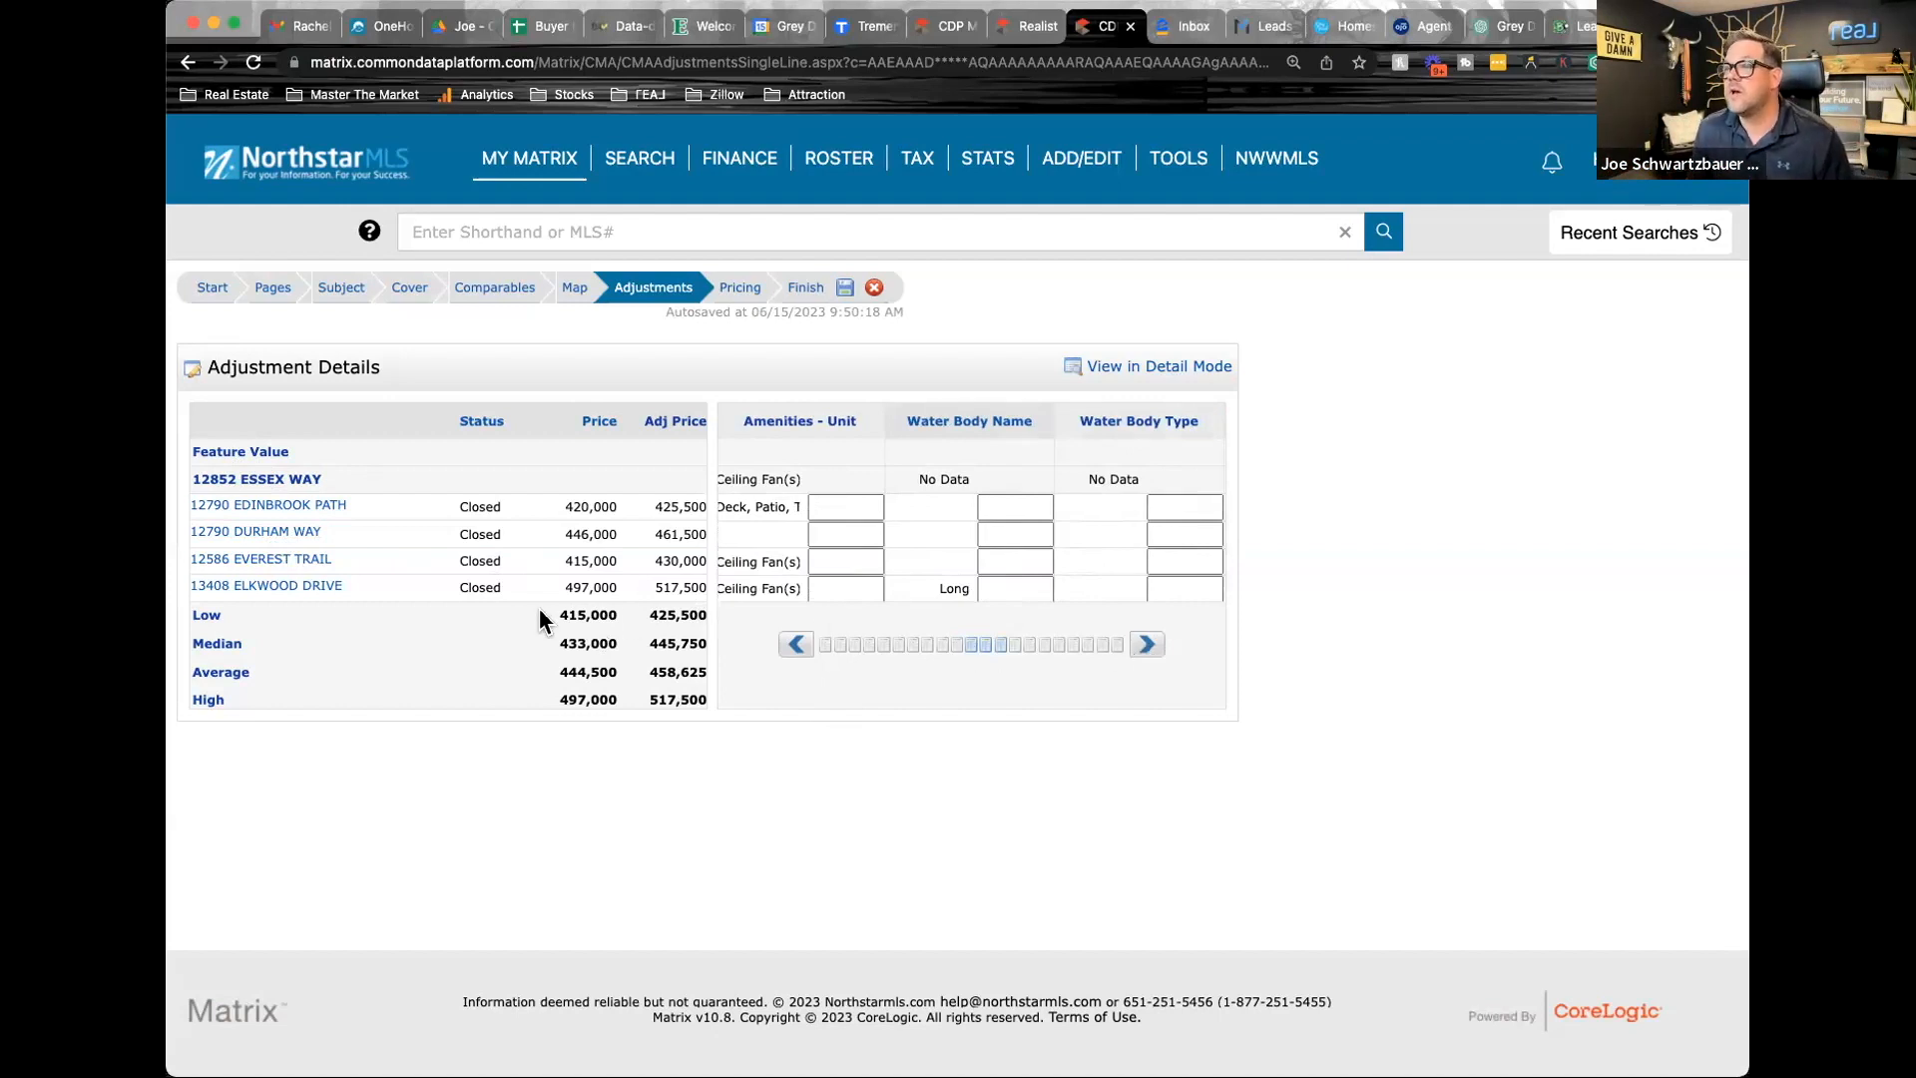
{"action": "left_click", "coordinate": [283, 596]}
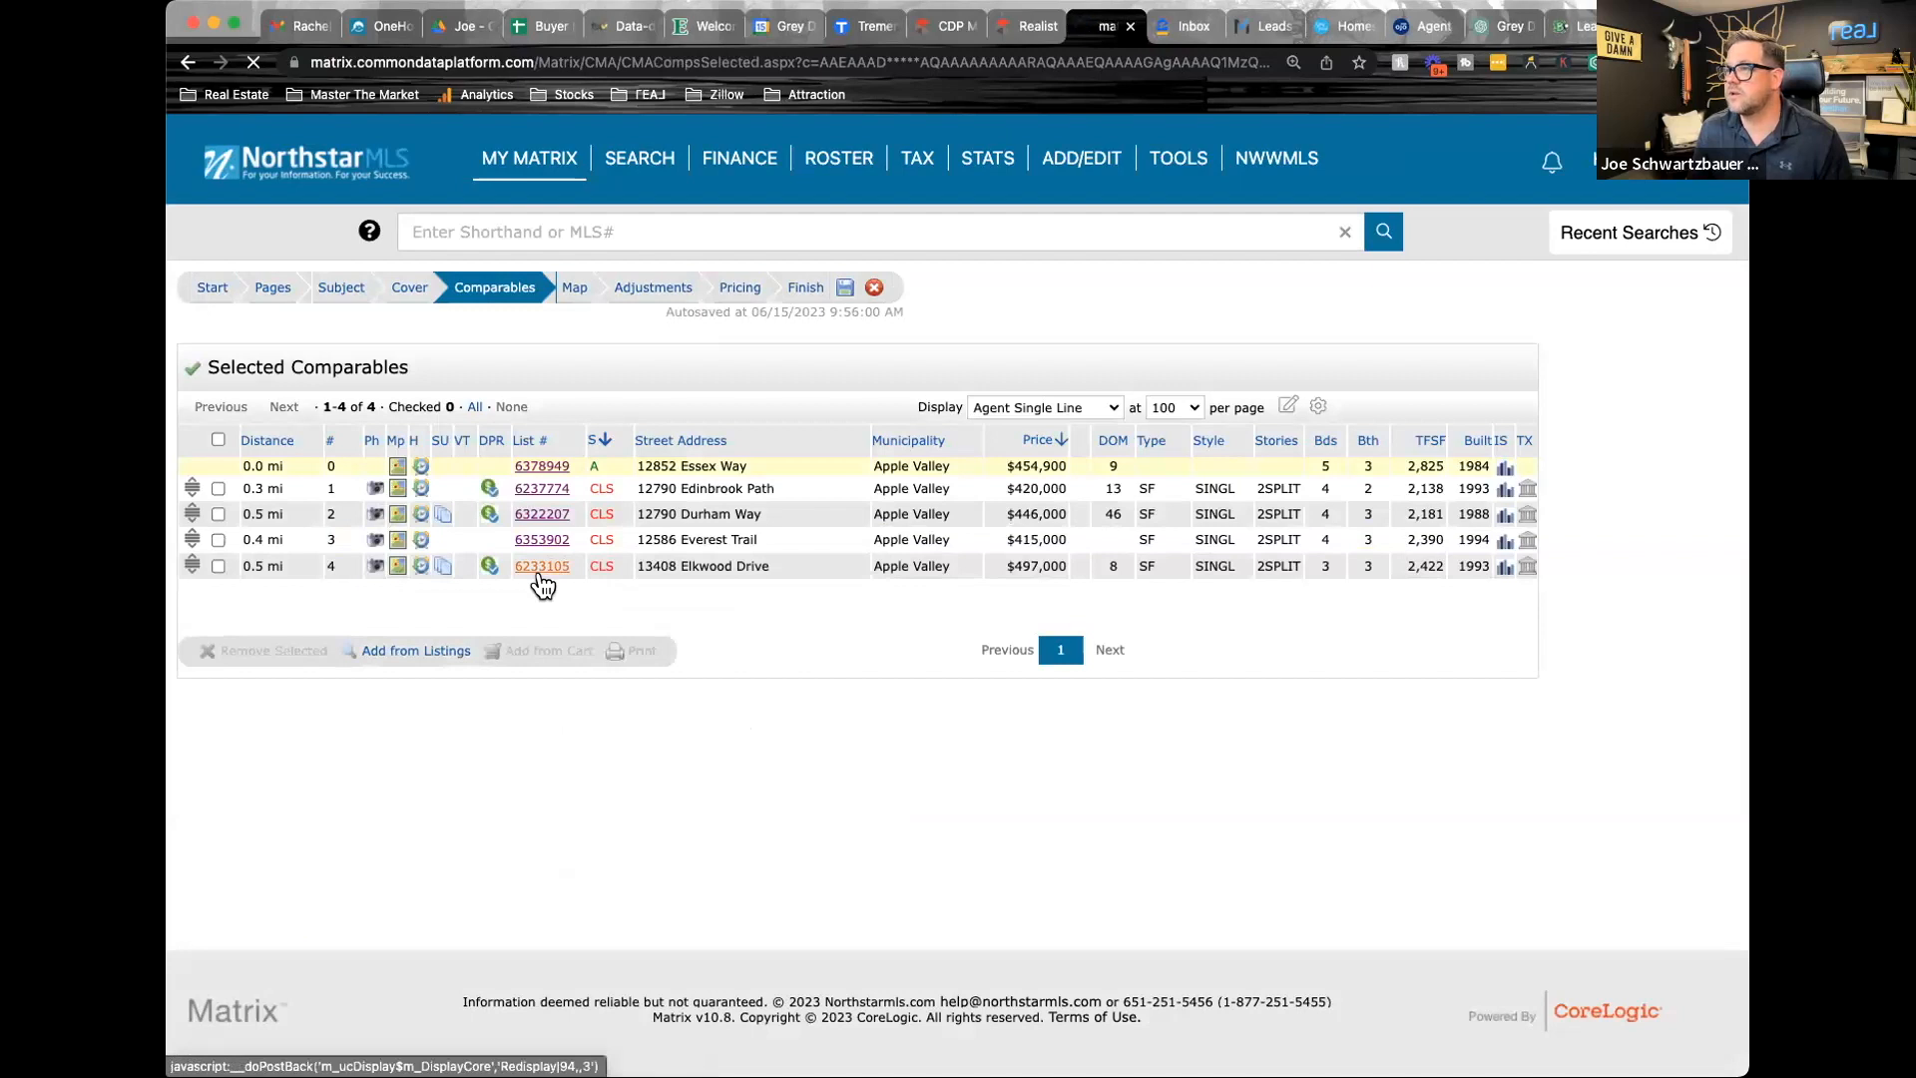
{"action": "scroll", "coordinate": [559, 698], "scroll_direction": "down", "scroll_amount": 3}
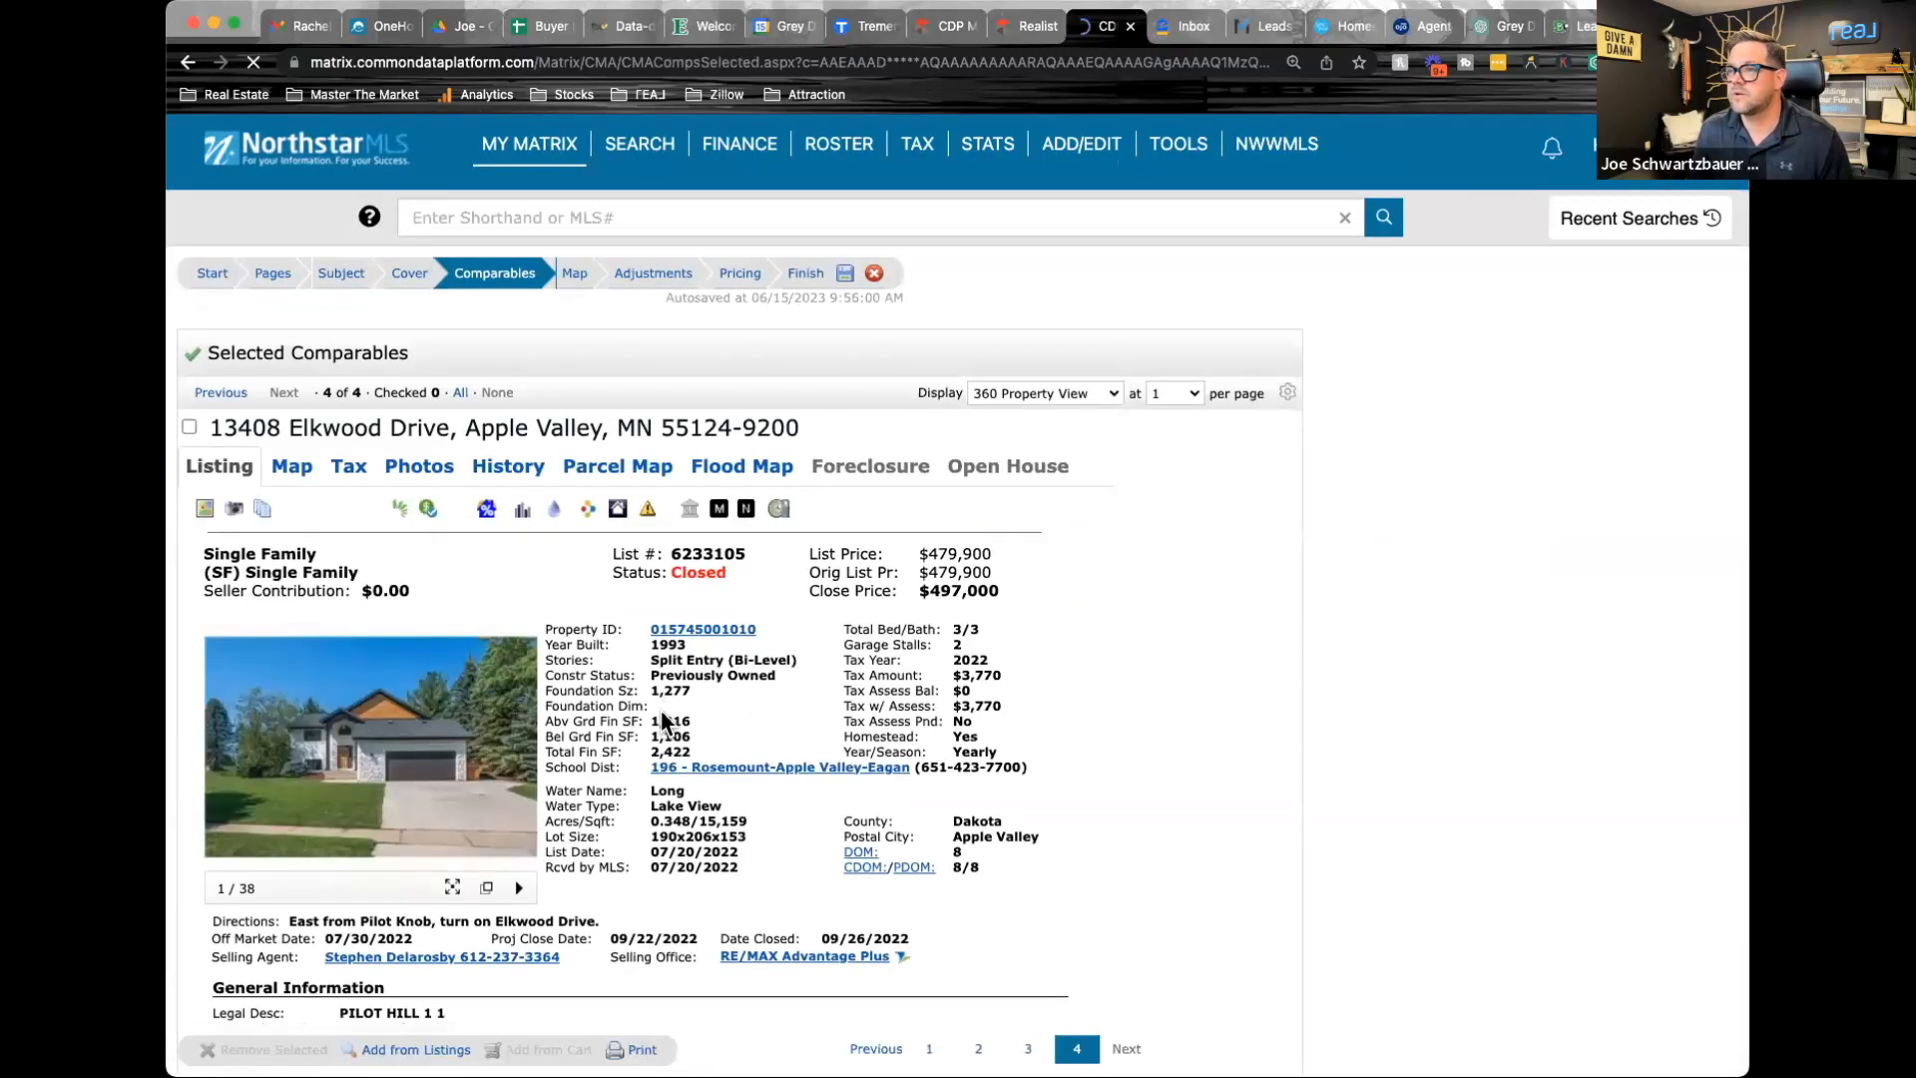
{"action": "left_click", "coordinate": [224, 626]}
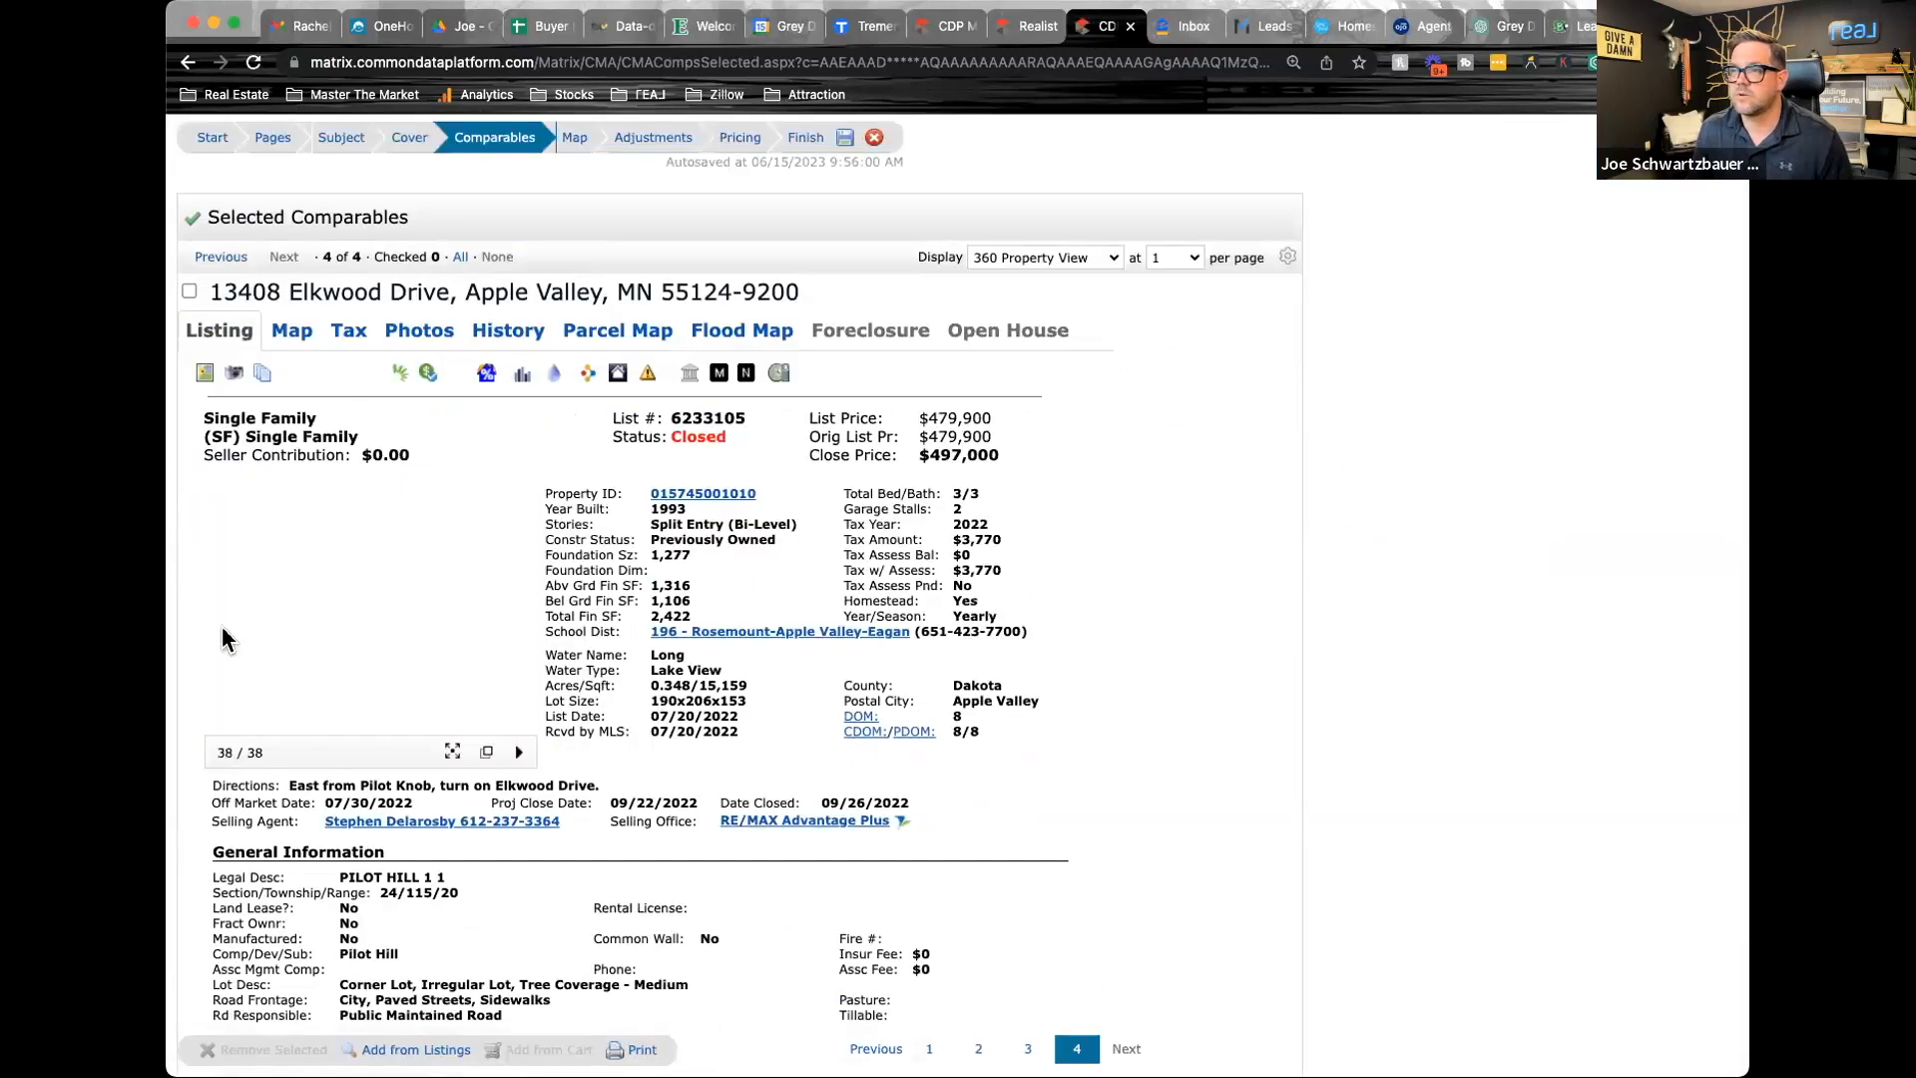
{"action": "left_click", "coordinate": [226, 631]}
{"action": "left_click", "coordinate": [225, 630]}
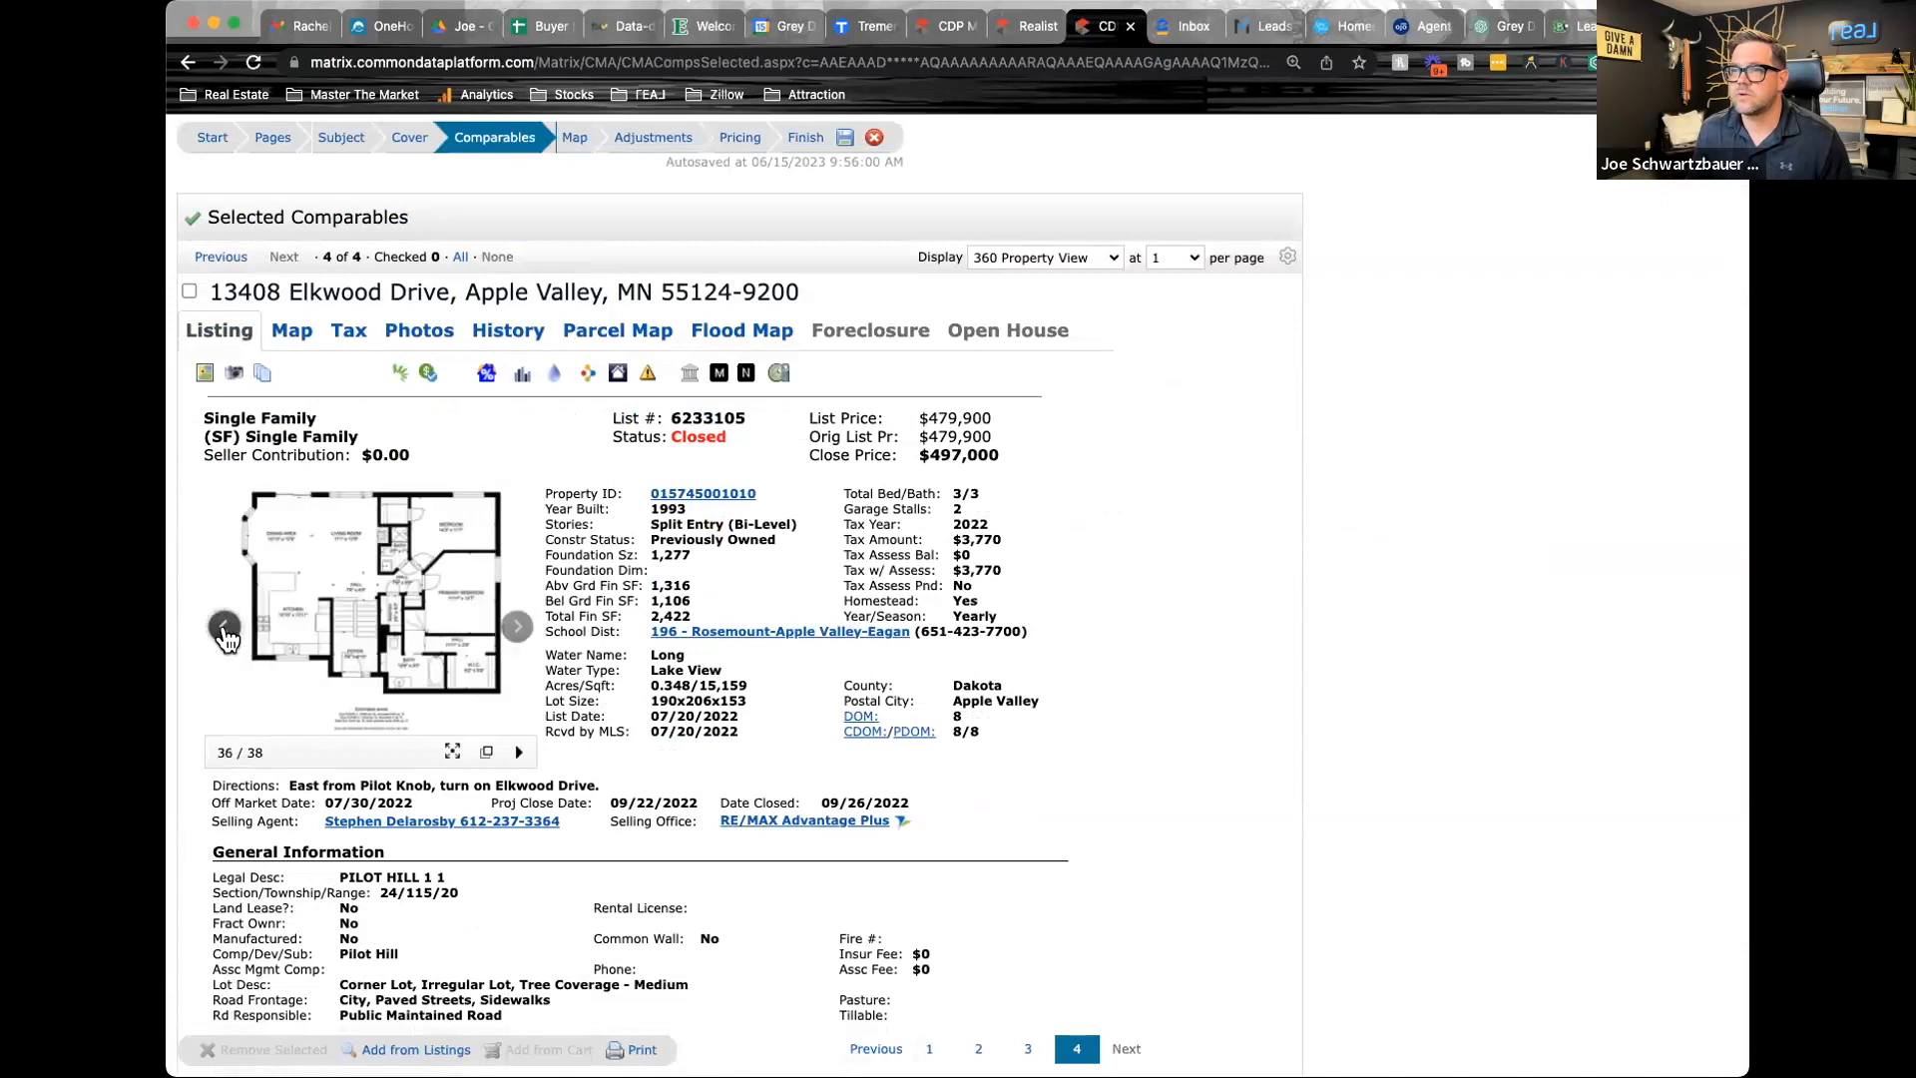
{"action": "left_click", "coordinate": [226, 631]}
{"action": "left_click", "coordinate": [226, 633]}
{"action": "left_click", "coordinate": [226, 632]}
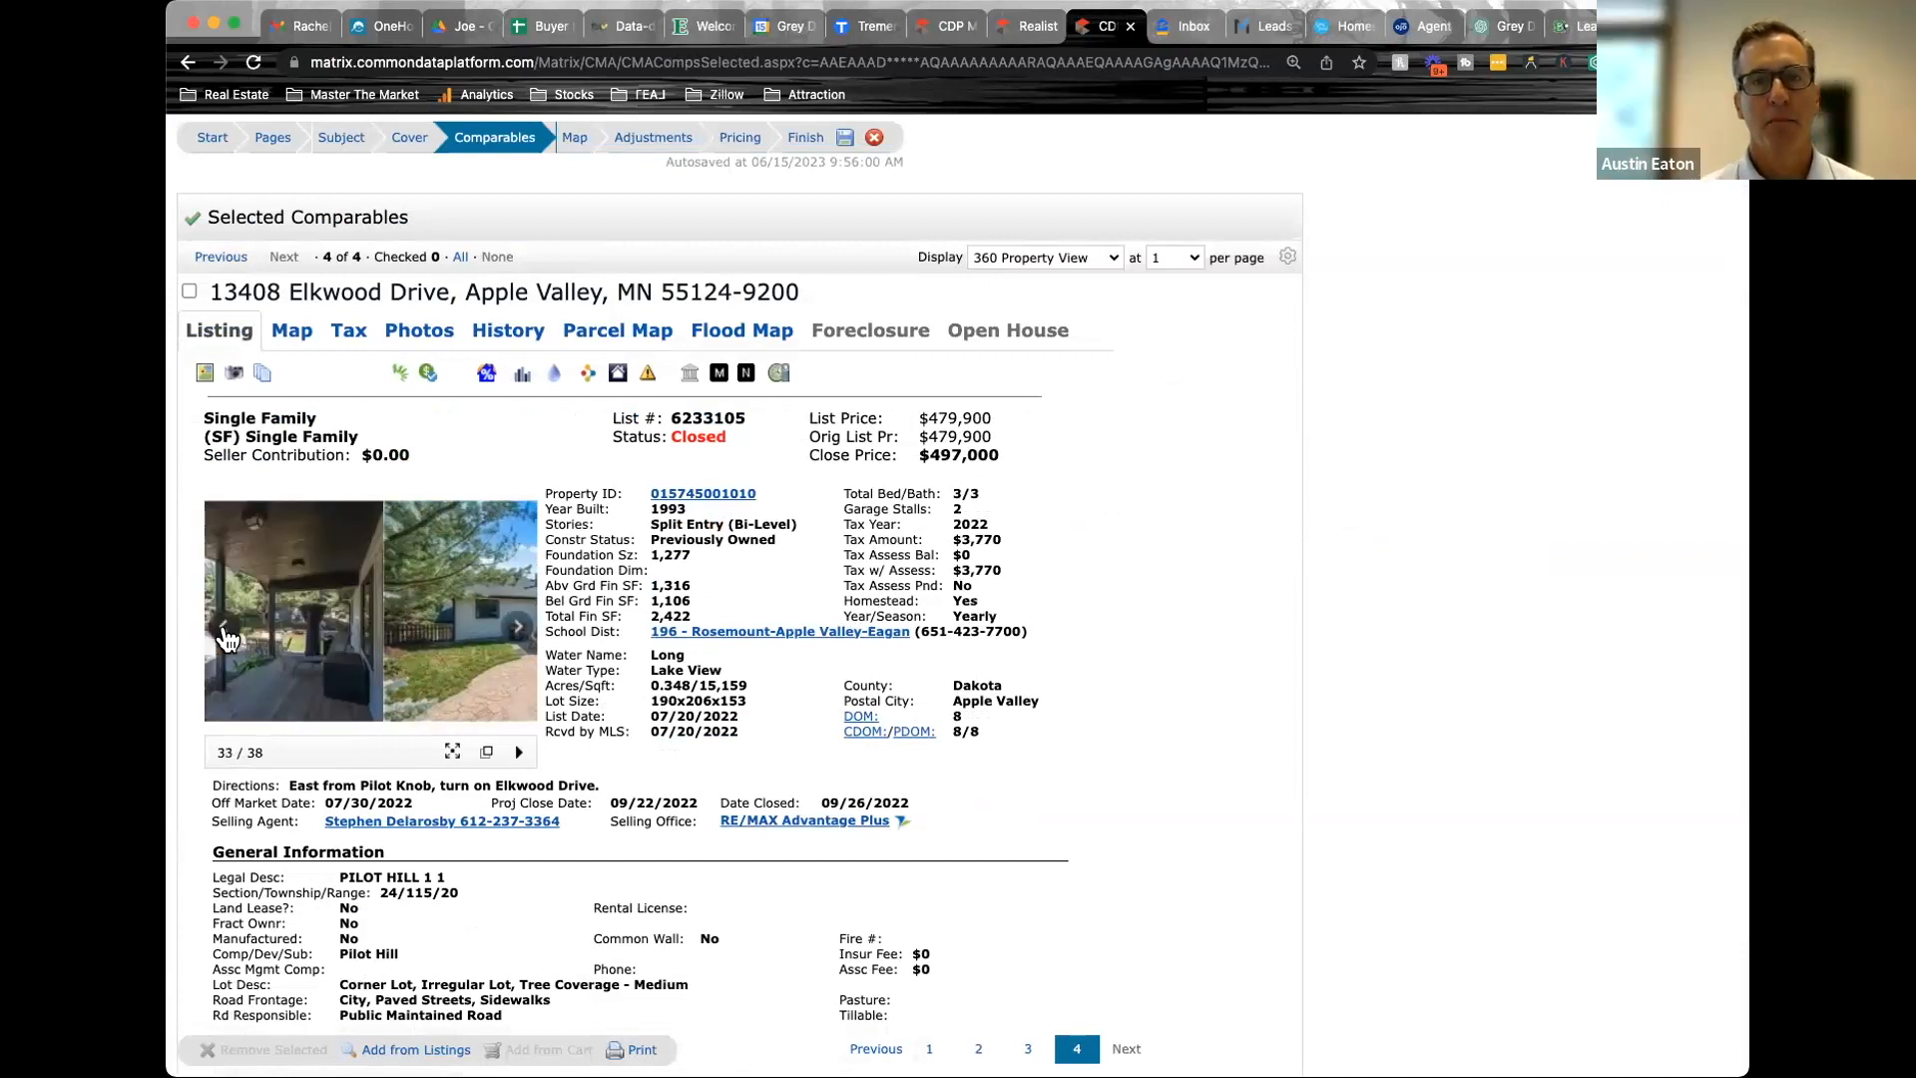
{"action": "left_click", "coordinate": [225, 635]}
{"action": "left_click", "coordinate": [226, 635]}
{"action": "left_click", "coordinate": [225, 634]}
{"action": "left_click", "coordinate": [225, 634]}
{"action": "left_click", "coordinate": [225, 634]}
{"action": "left_click", "coordinate": [226, 634]}
{"action": "left_click", "coordinate": [225, 634]}
{"action": "left_click", "coordinate": [226, 634]}
{"action": "left_click", "coordinate": [226, 635]}
{"action": "left_click", "coordinate": [225, 635]}
{"action": "left_click", "coordinate": [225, 634]}
{"action": "left_click", "coordinate": [226, 635]}
{"action": "left_click", "coordinate": [226, 634]}
{"action": "left_click", "coordinate": [225, 635]}
{"action": "left_click", "coordinate": [226, 635]}
{"action": "left_click", "coordinate": [226, 635]}
{"action": "left_click", "coordinate": [225, 634]}
{"action": "left_click", "coordinate": [226, 635]}
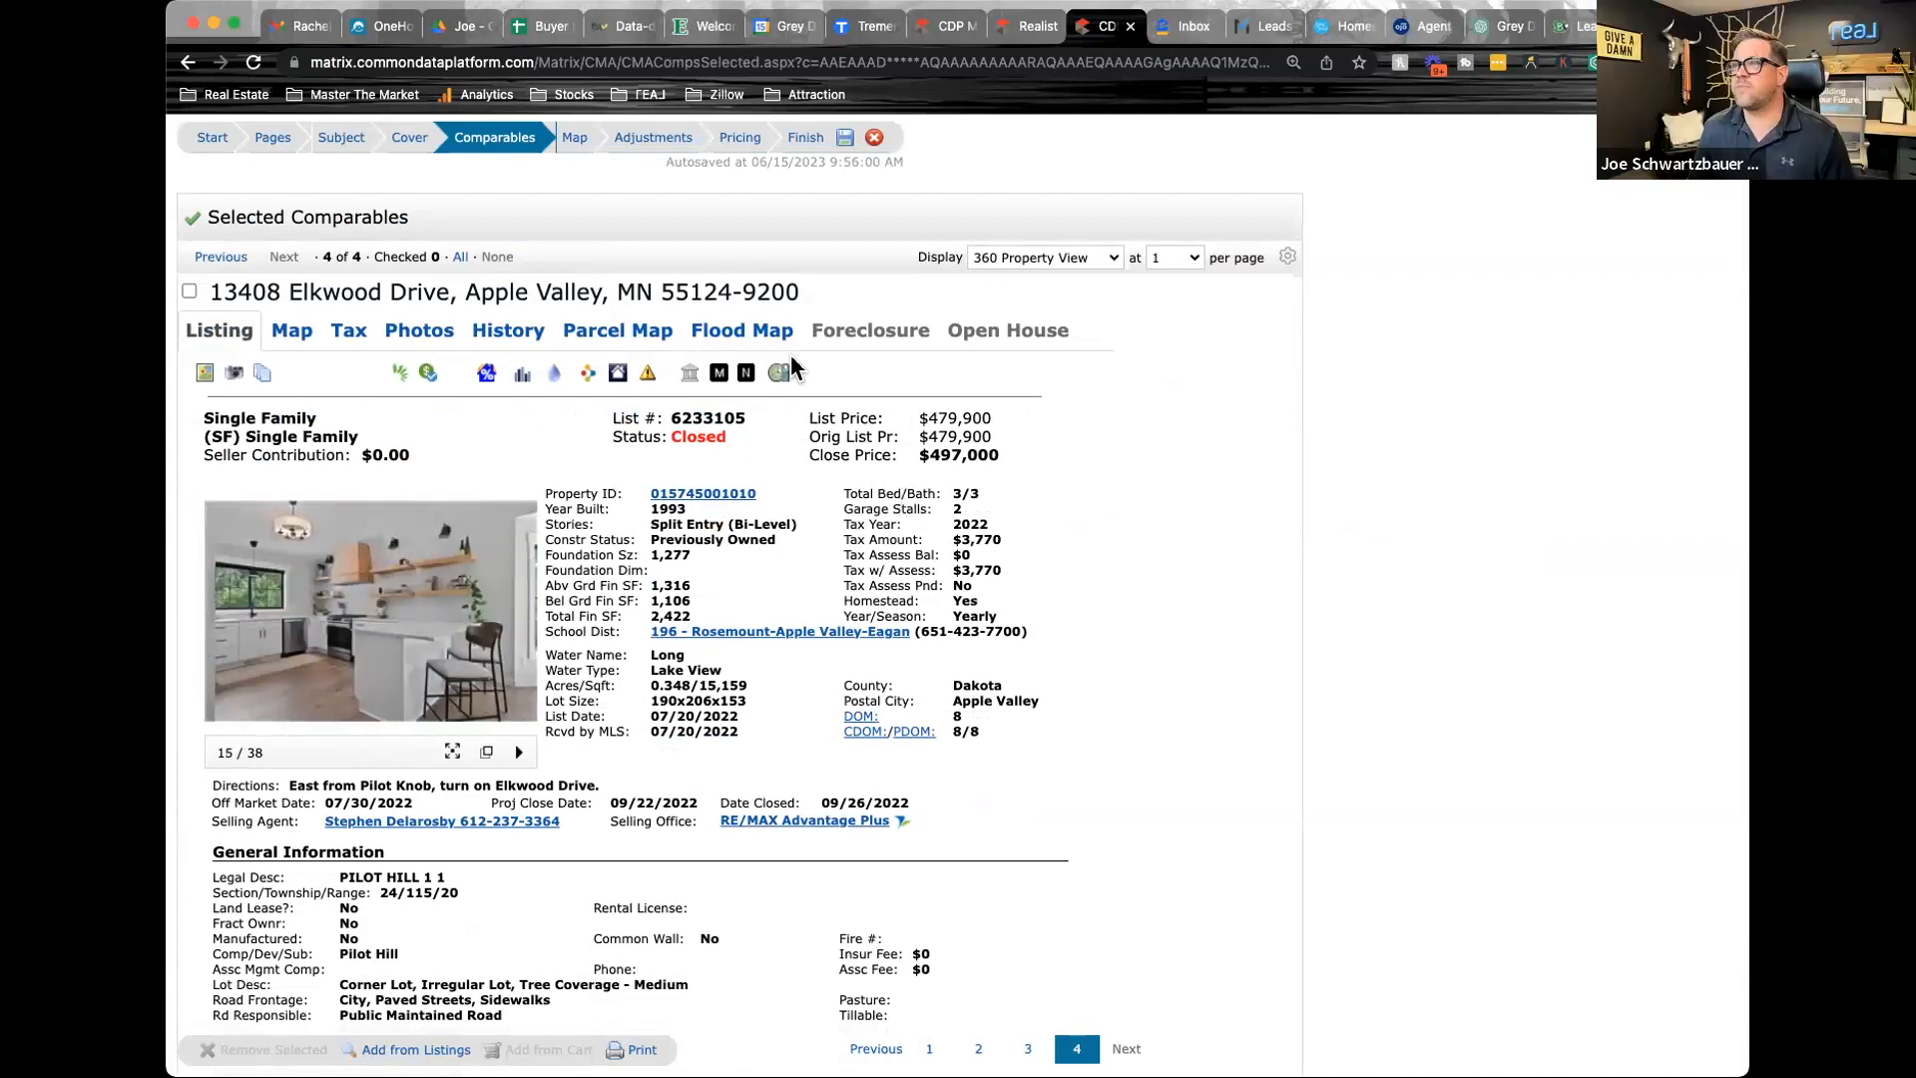
Return to the single-line price adjustments and set the feature values to 100 for Above Grade Fin Sqft and 50 for Below Grade Fin Sqft
{"action": "left_click", "coordinate": [681, 146]}
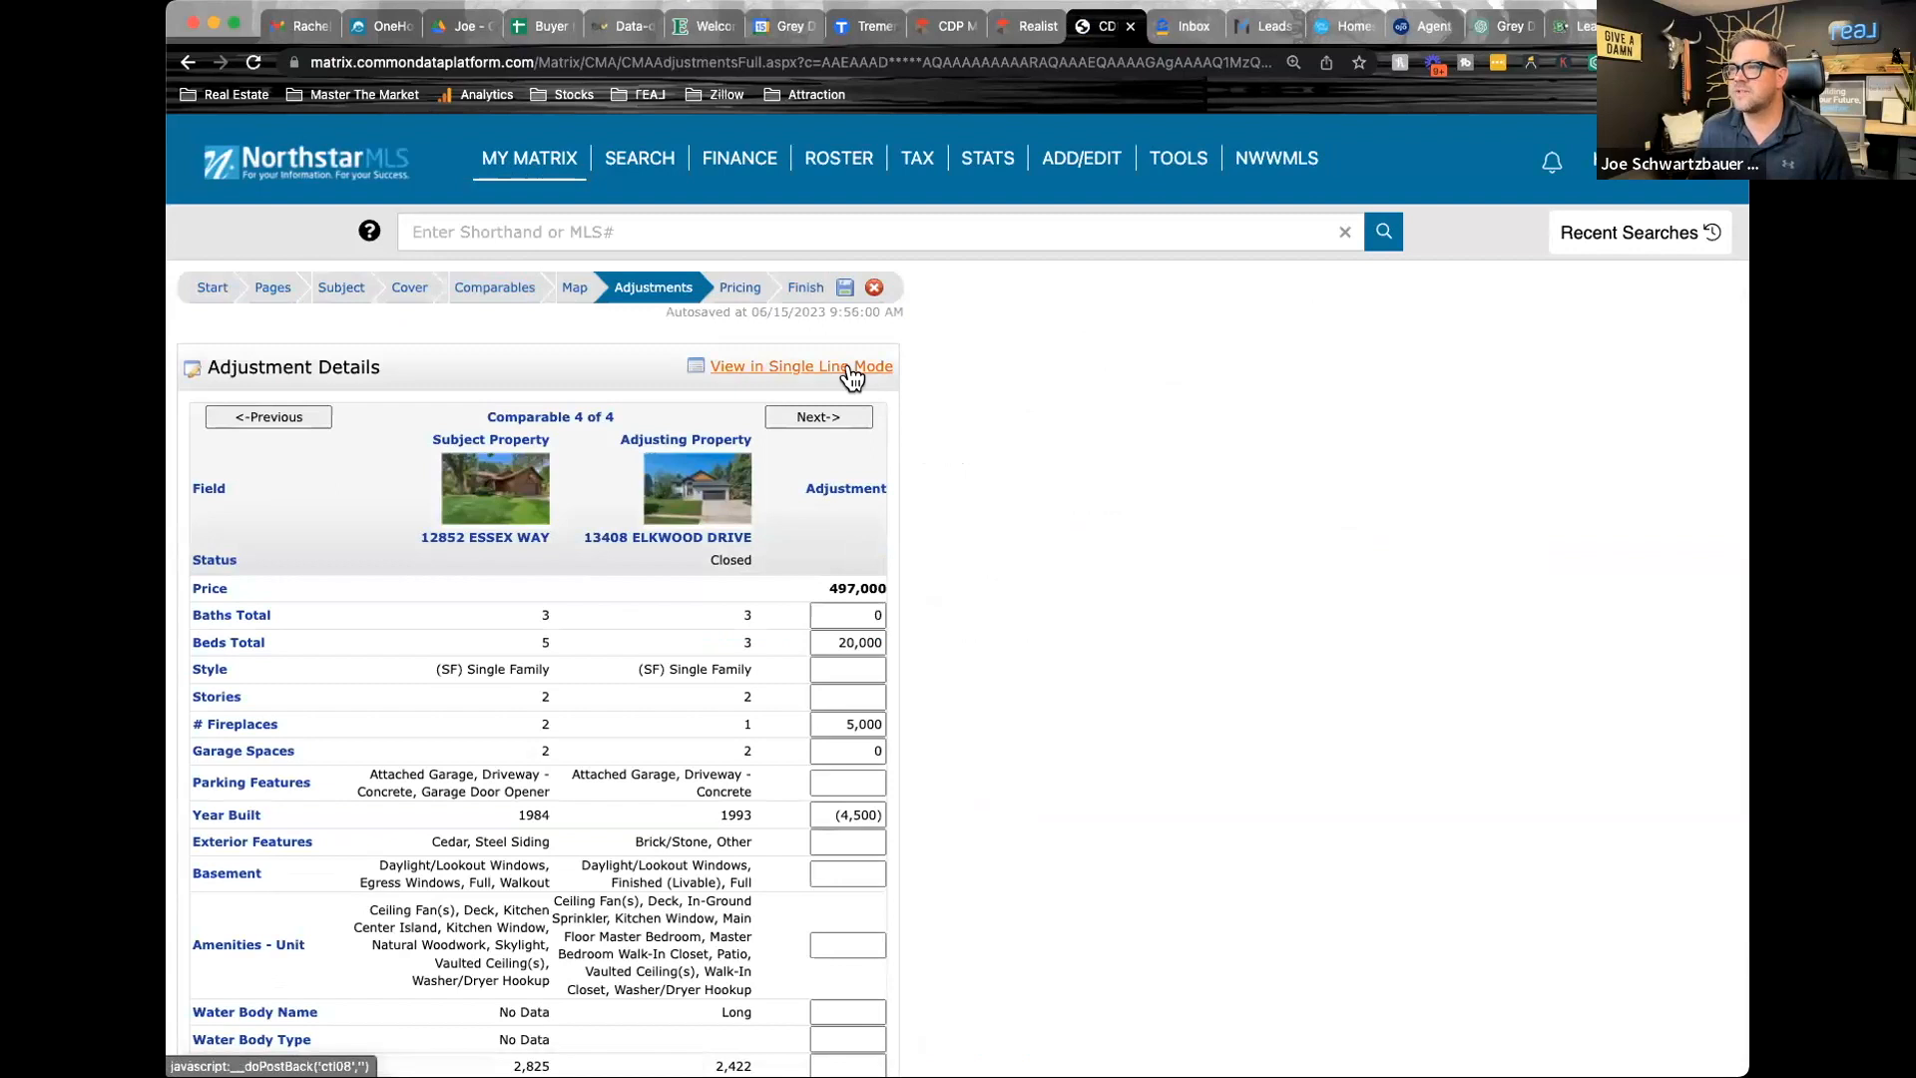
{"action": "left_click", "coordinate": [852, 374]}
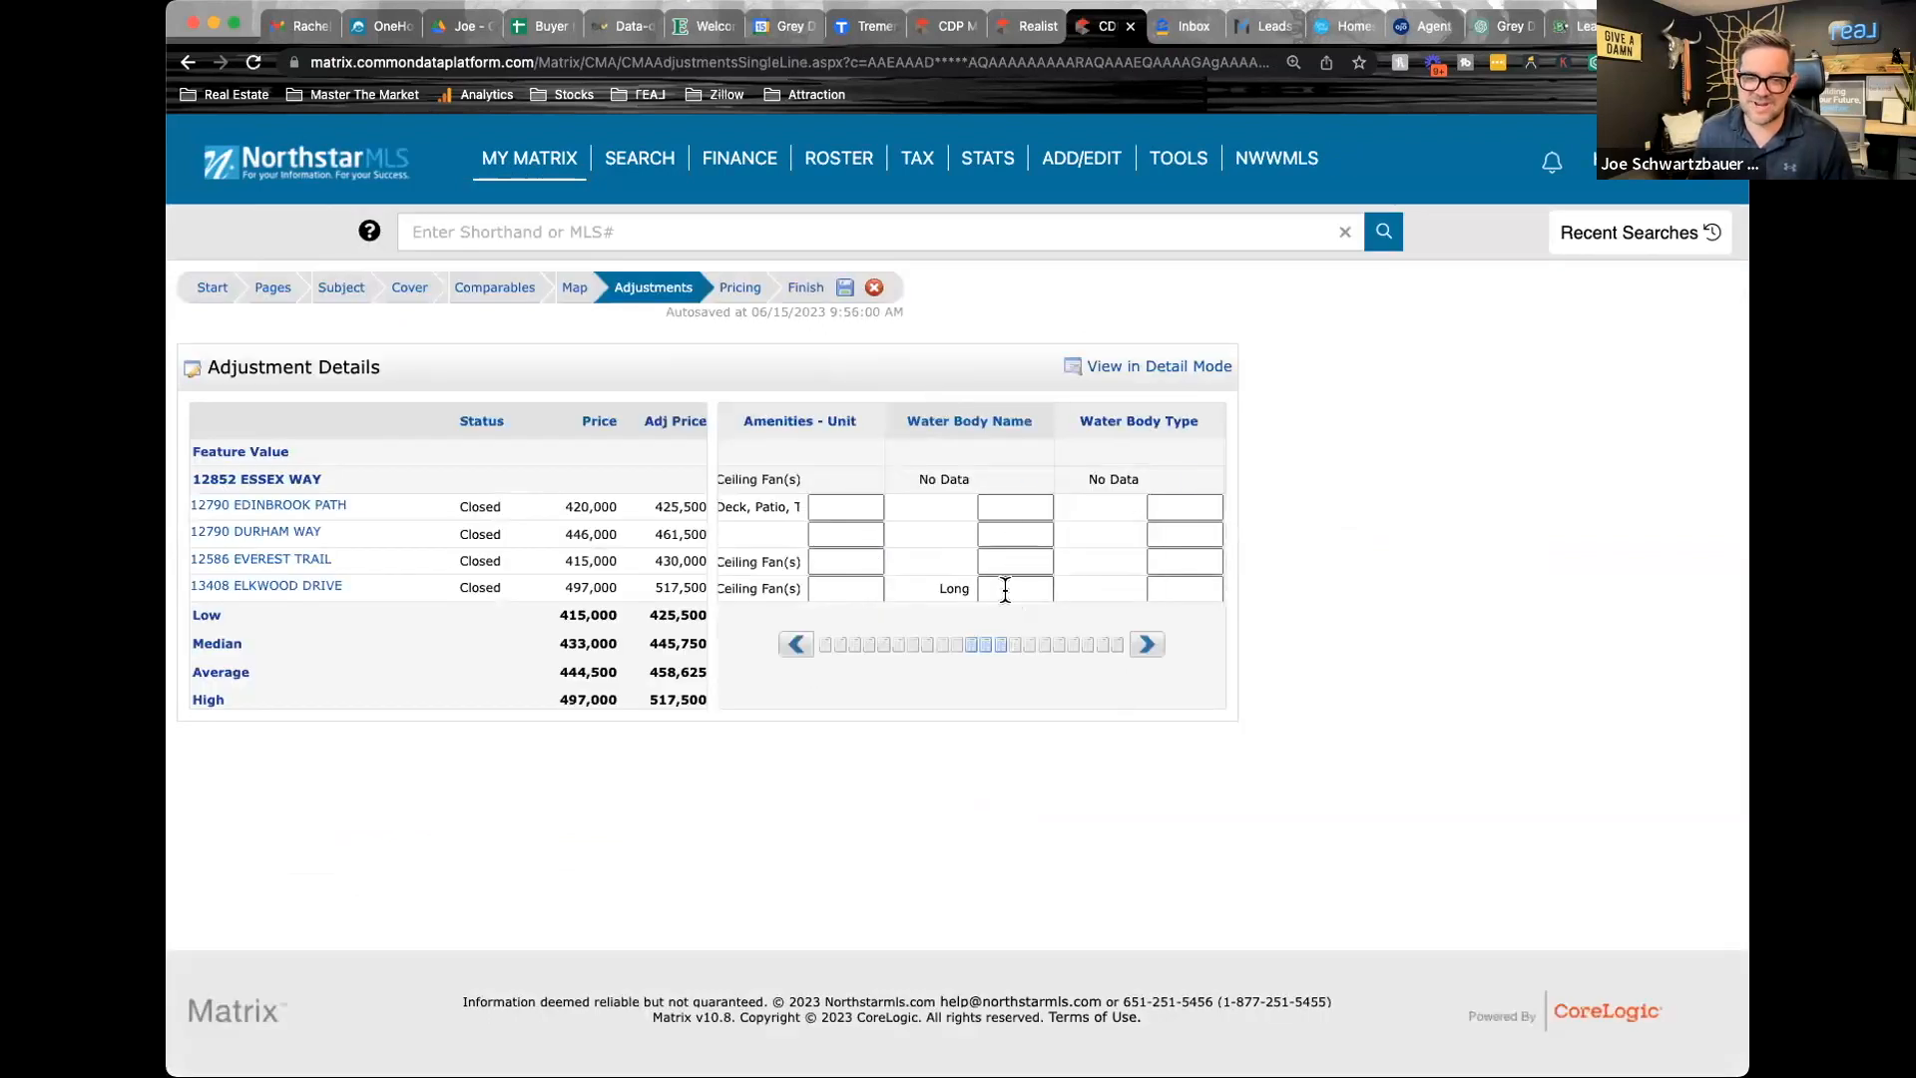
{"action": "left_click", "coordinate": [1147, 645]}
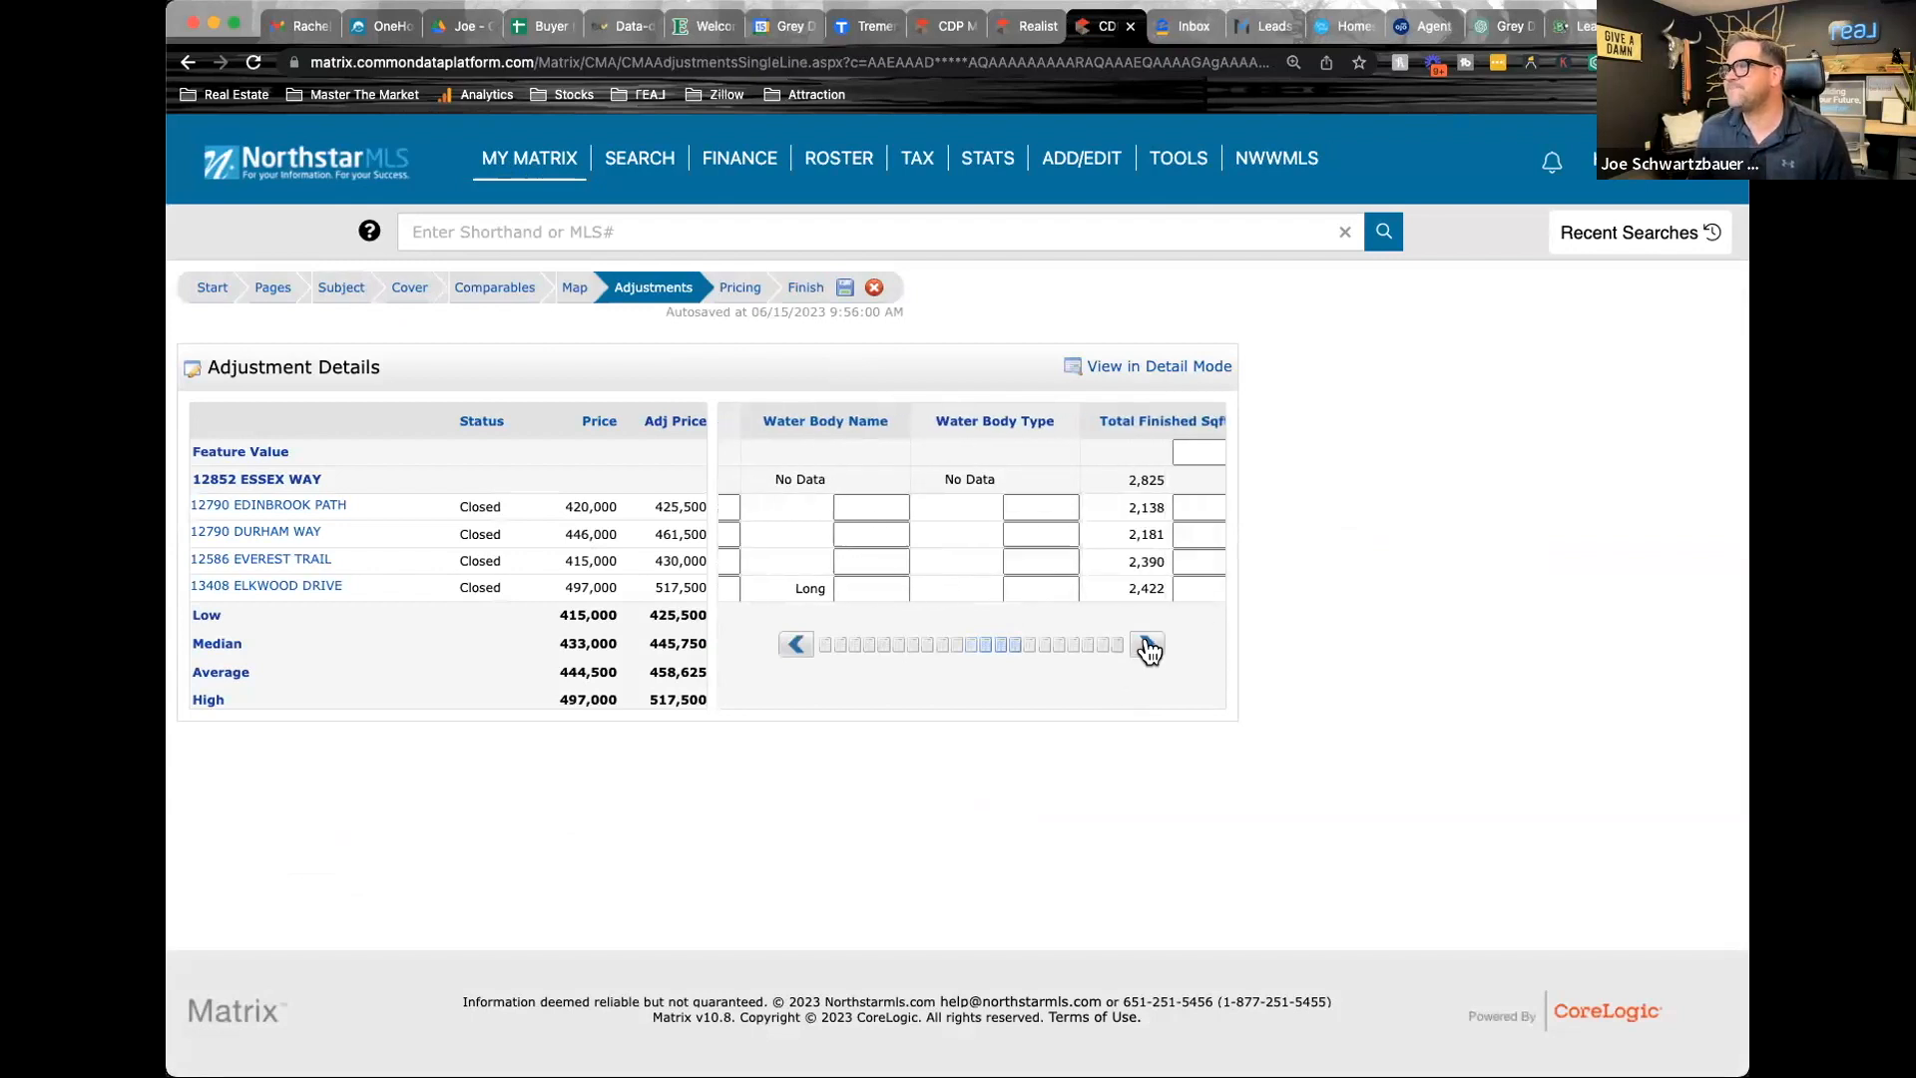
{"action": "left_click", "coordinate": [1147, 645]}
{"action": "left_click", "coordinate": [1148, 646]}
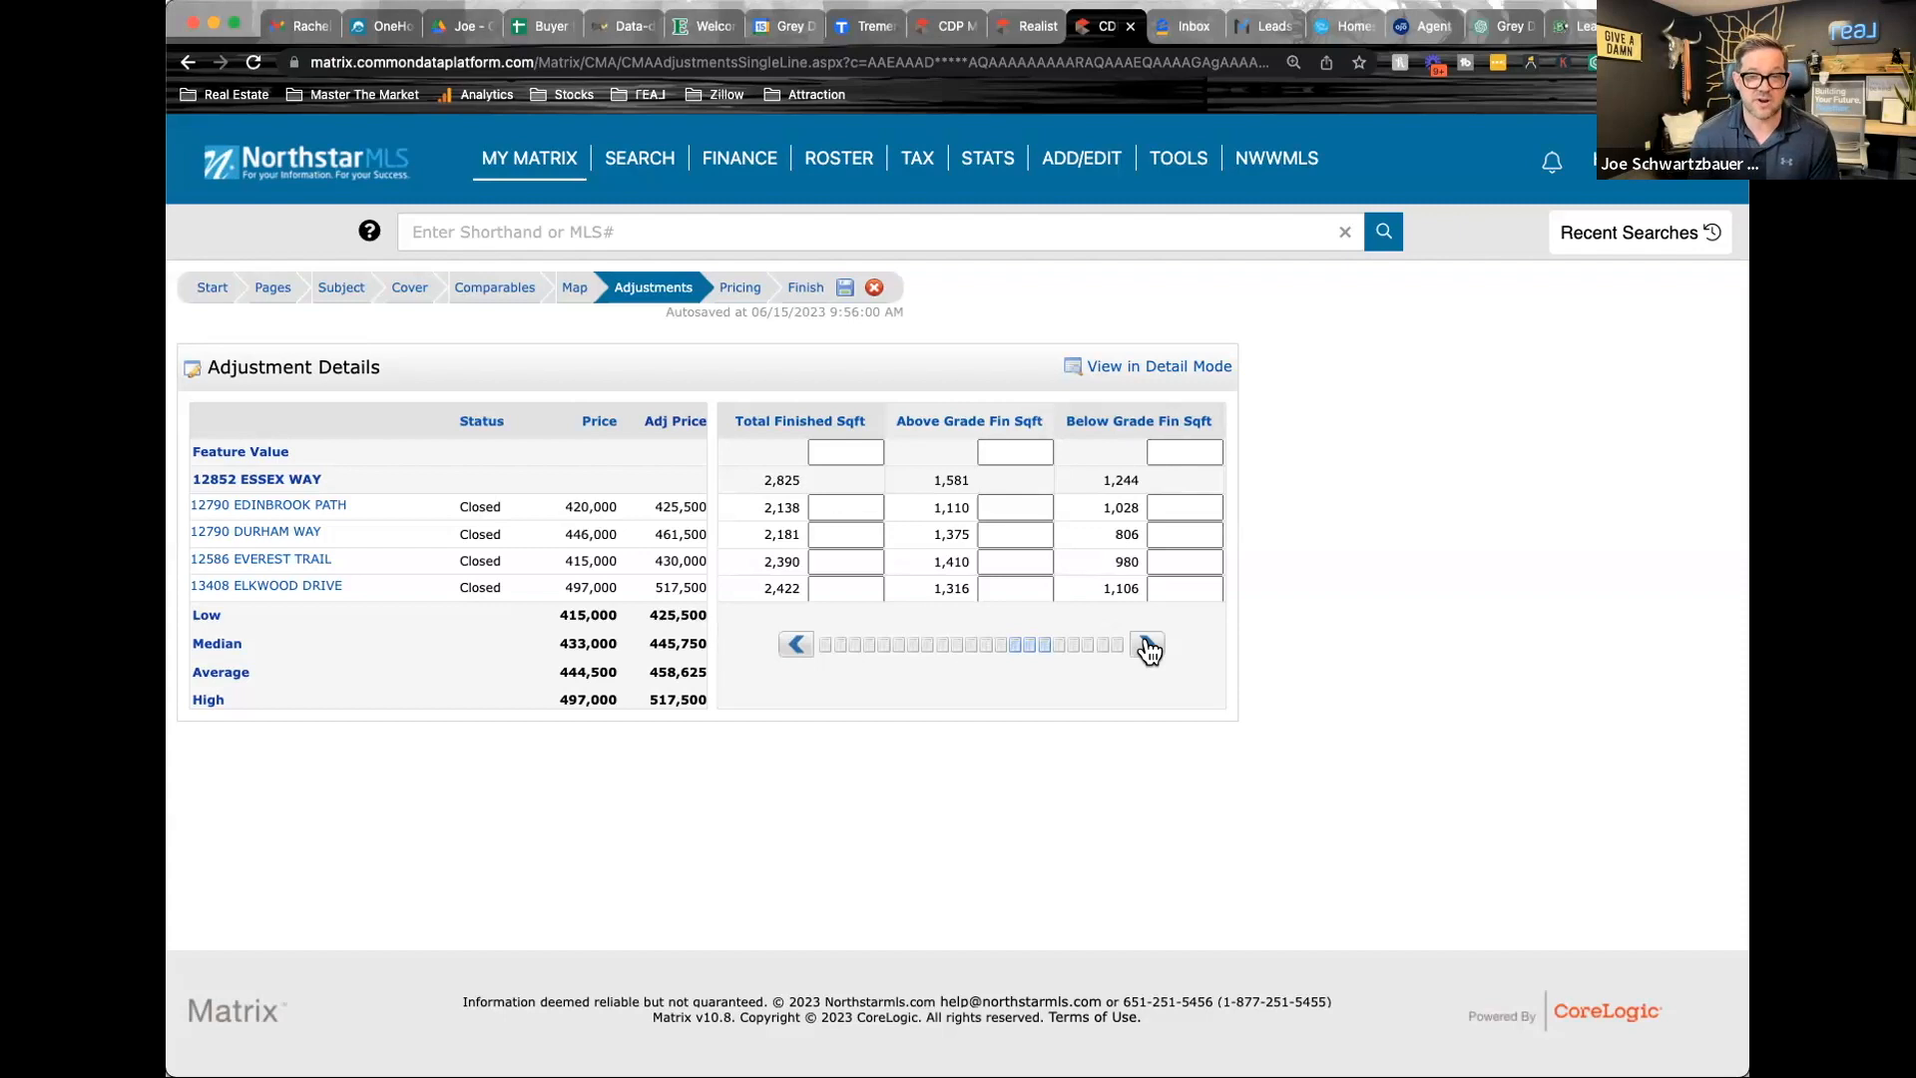
{"action": "left_click", "coordinate": [1023, 448]}
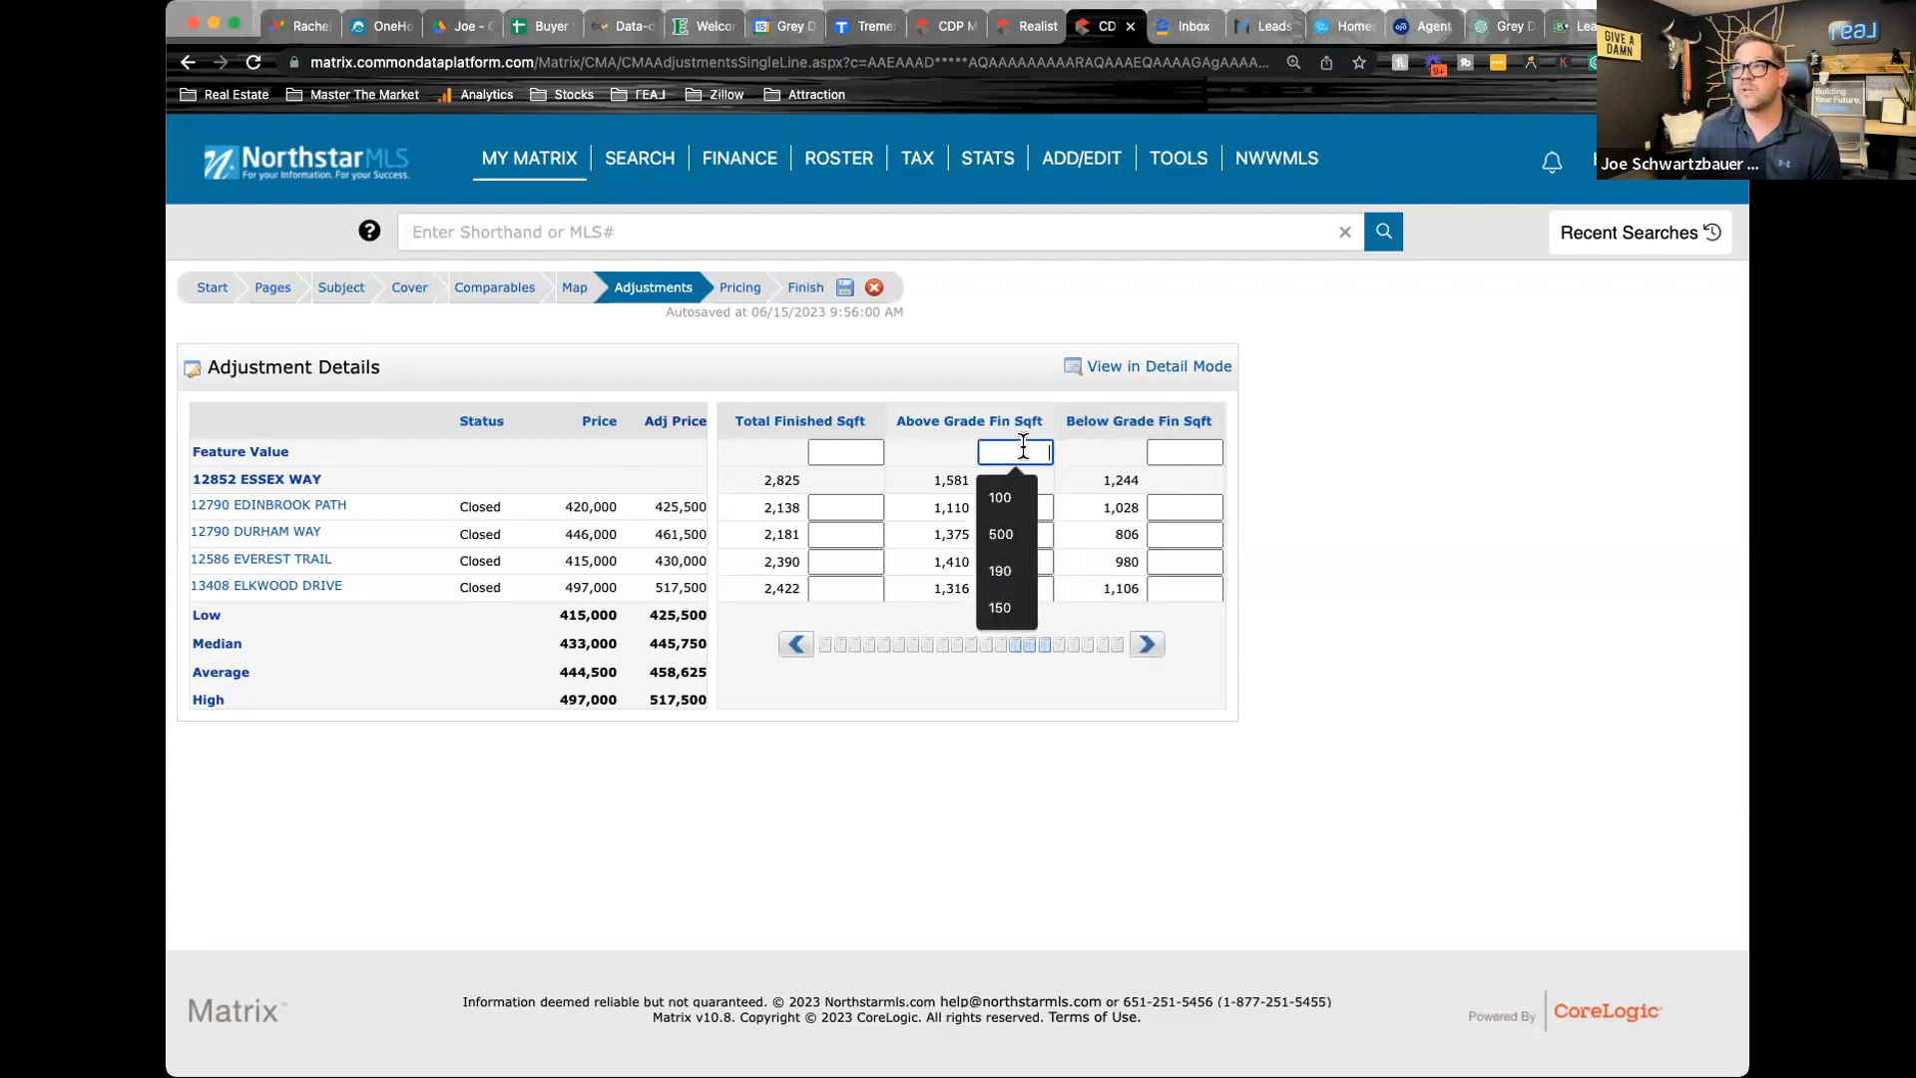
{"action": "left_click", "coordinate": [999, 501]}
{"action": "left_click", "coordinate": [1163, 451]}
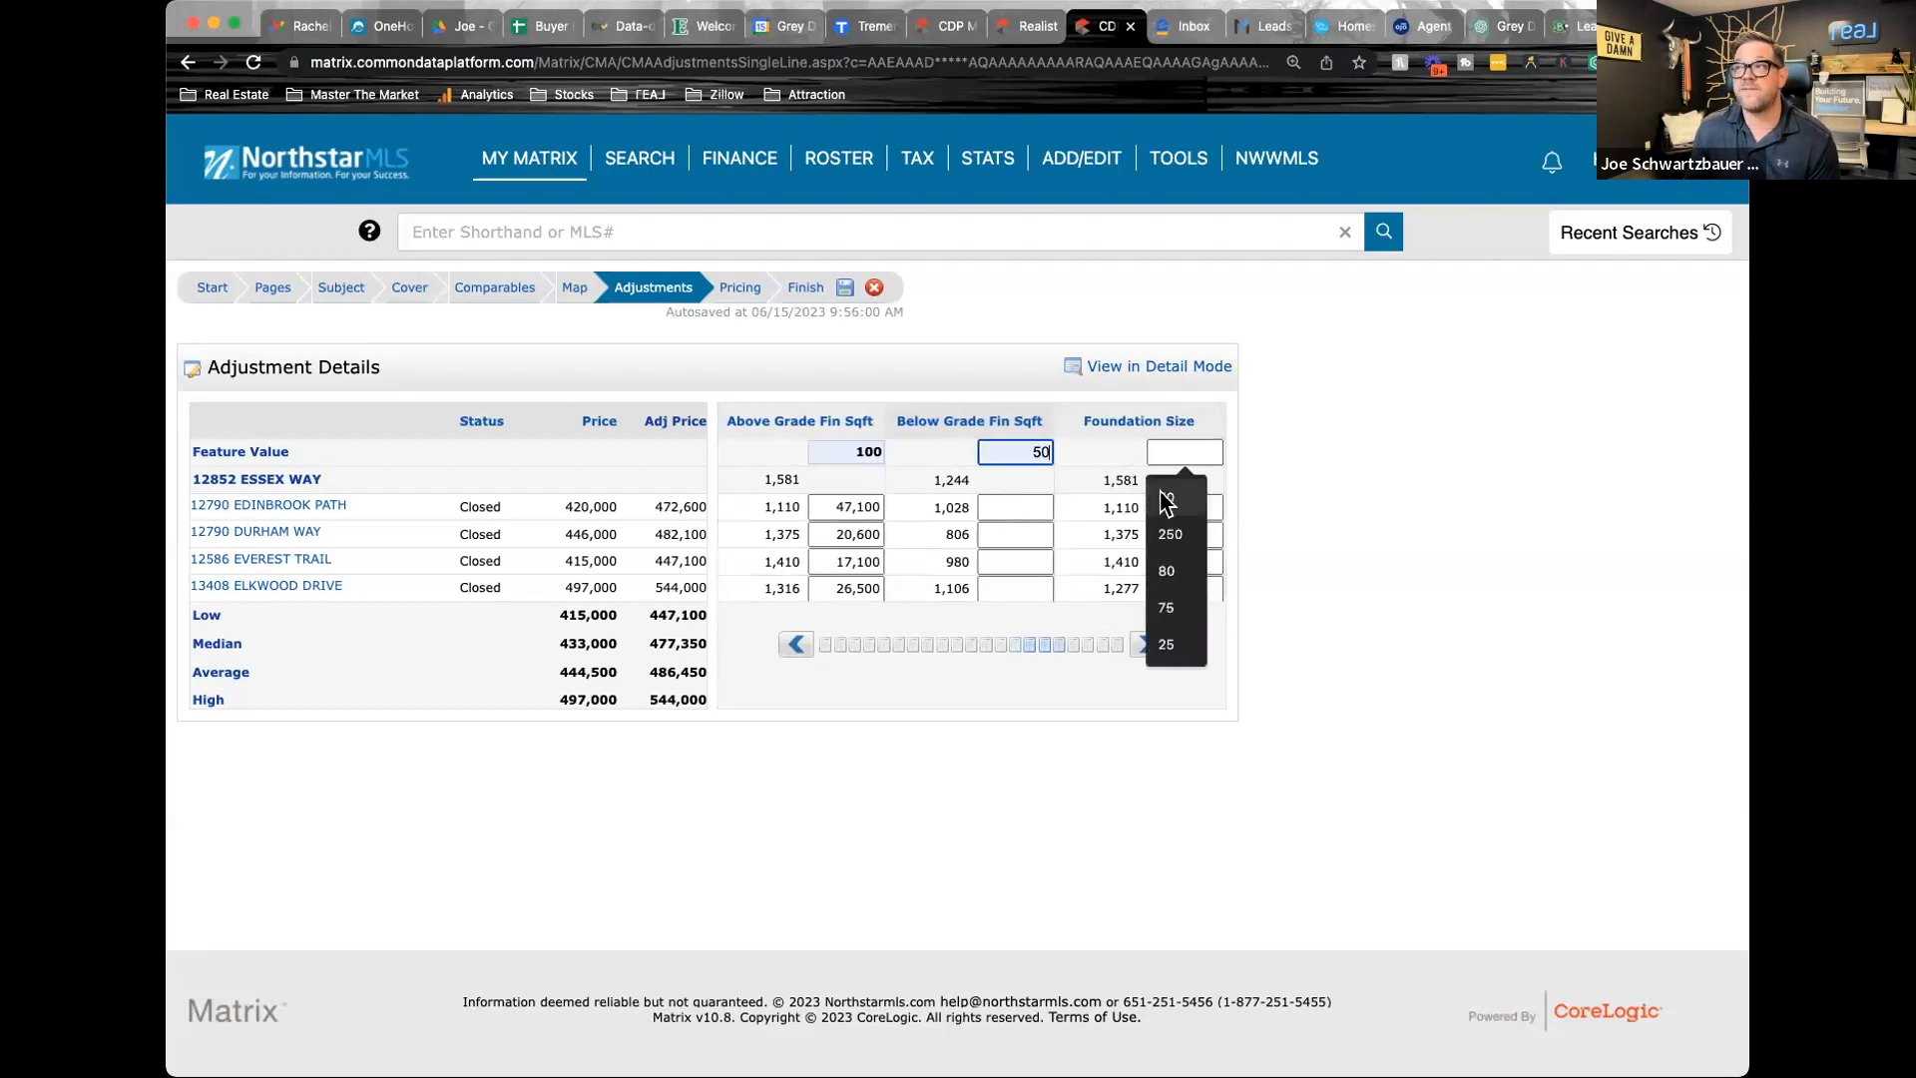
{"action": "left_click", "coordinate": [1166, 497]}
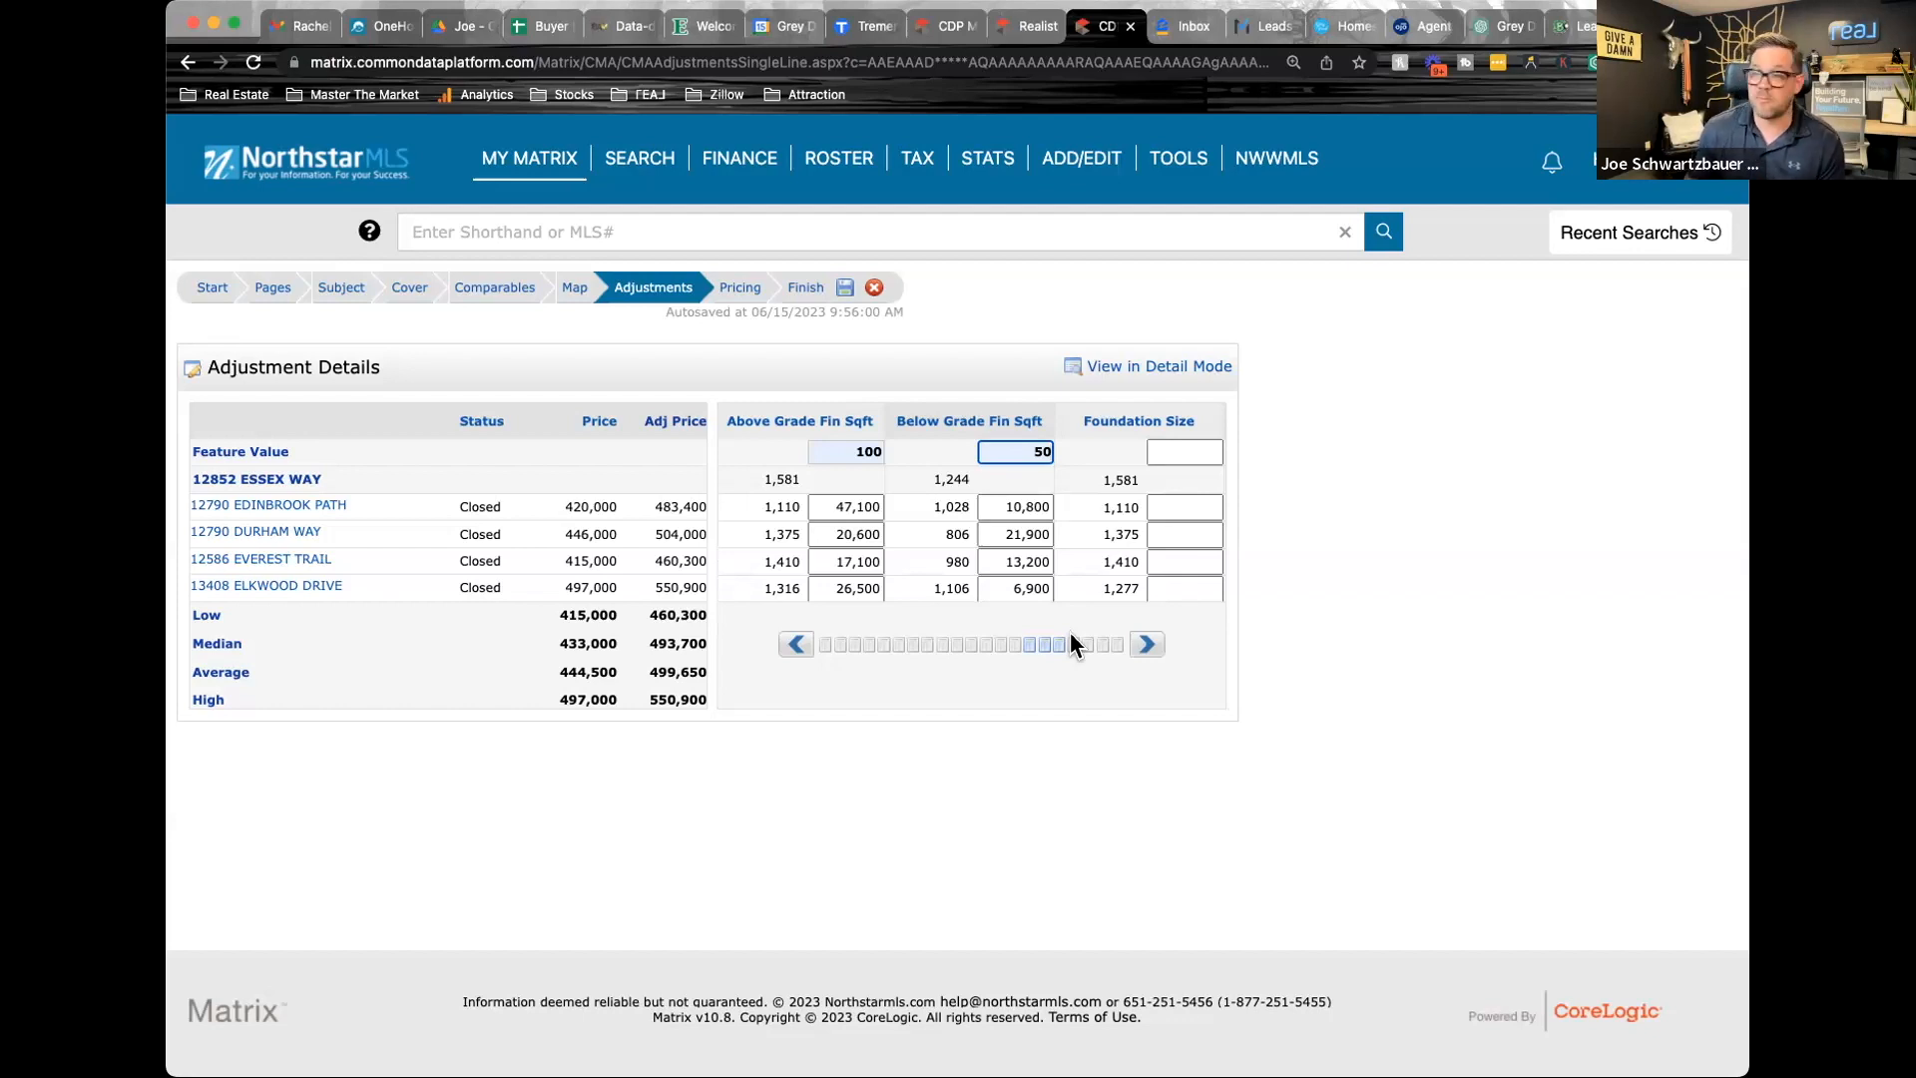
Review the foundation size, acres and lot dimensions of the comparables, and return to the above and below grade square footage columns
{"action": "left_click", "coordinate": [870, 451]}
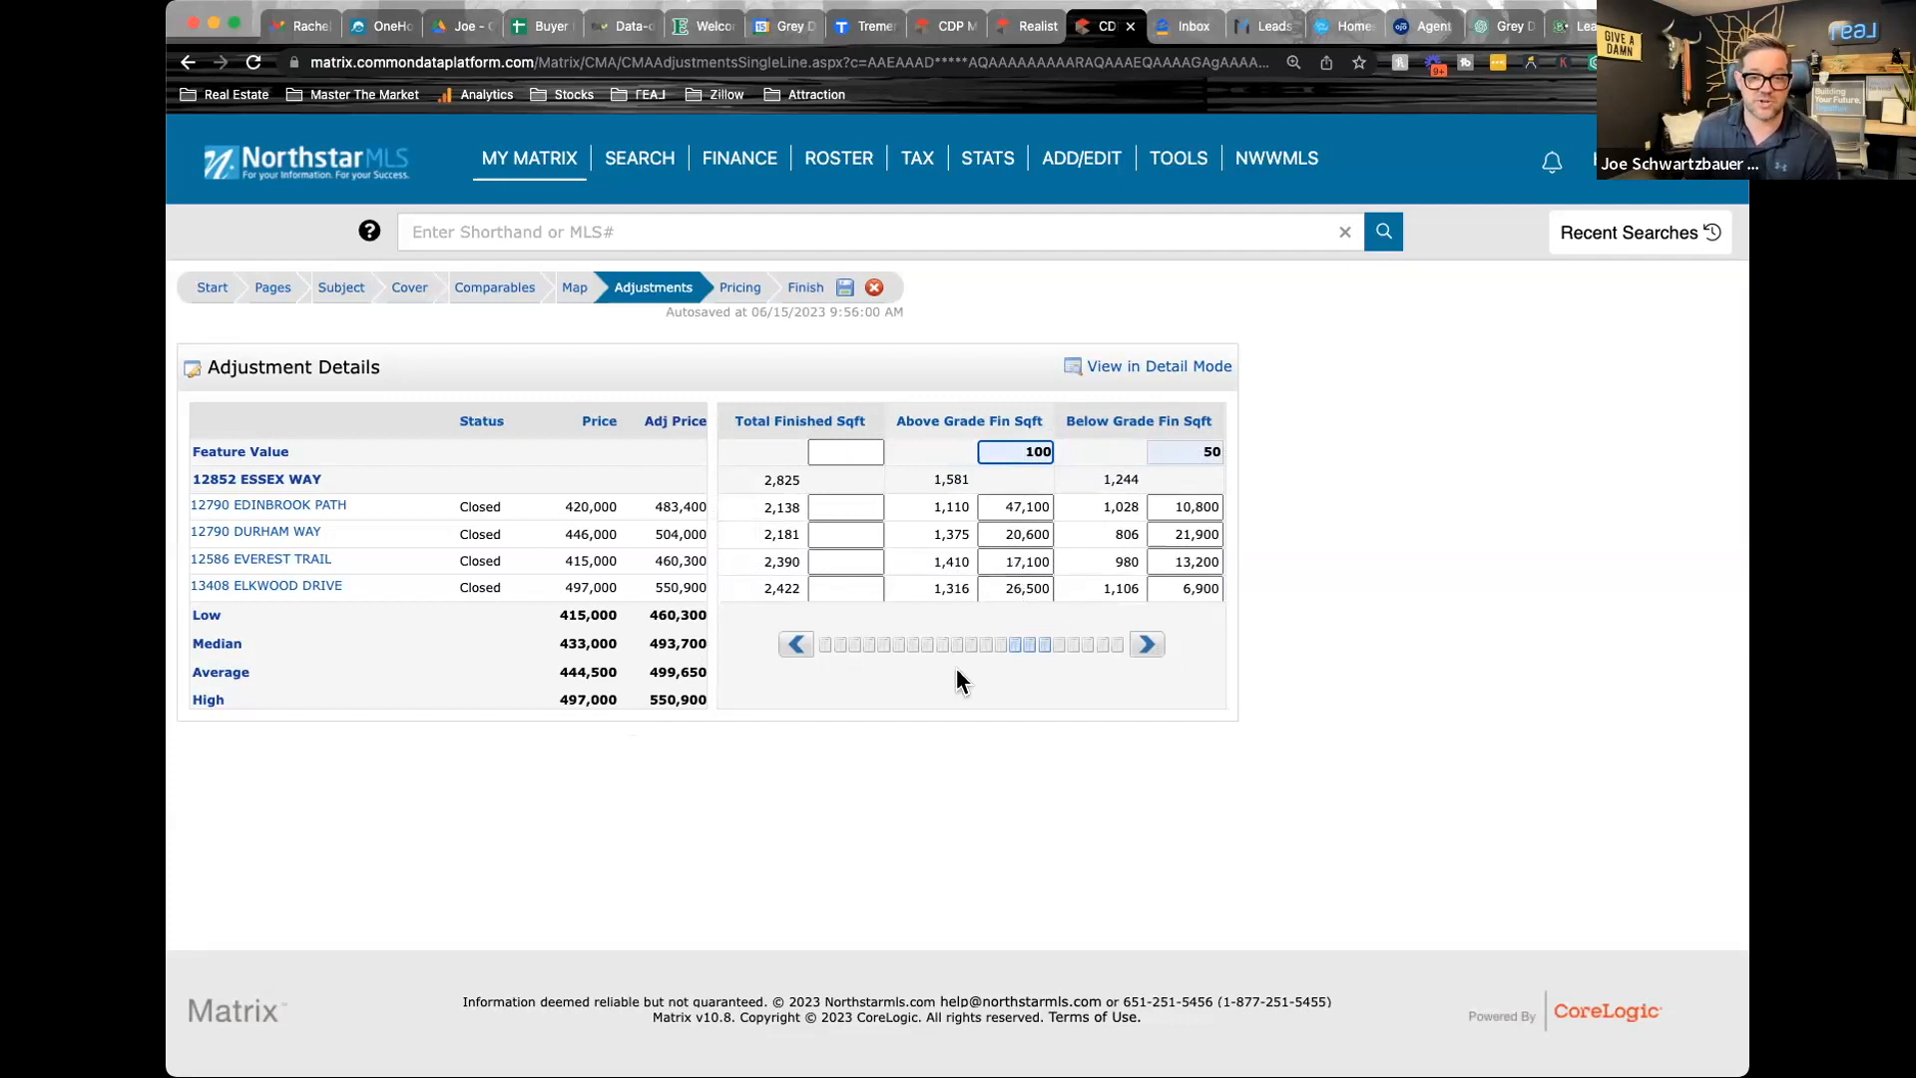
{"action": "left_click", "coordinate": [1148, 645]}
{"action": "left_click", "coordinate": [1147, 646]}
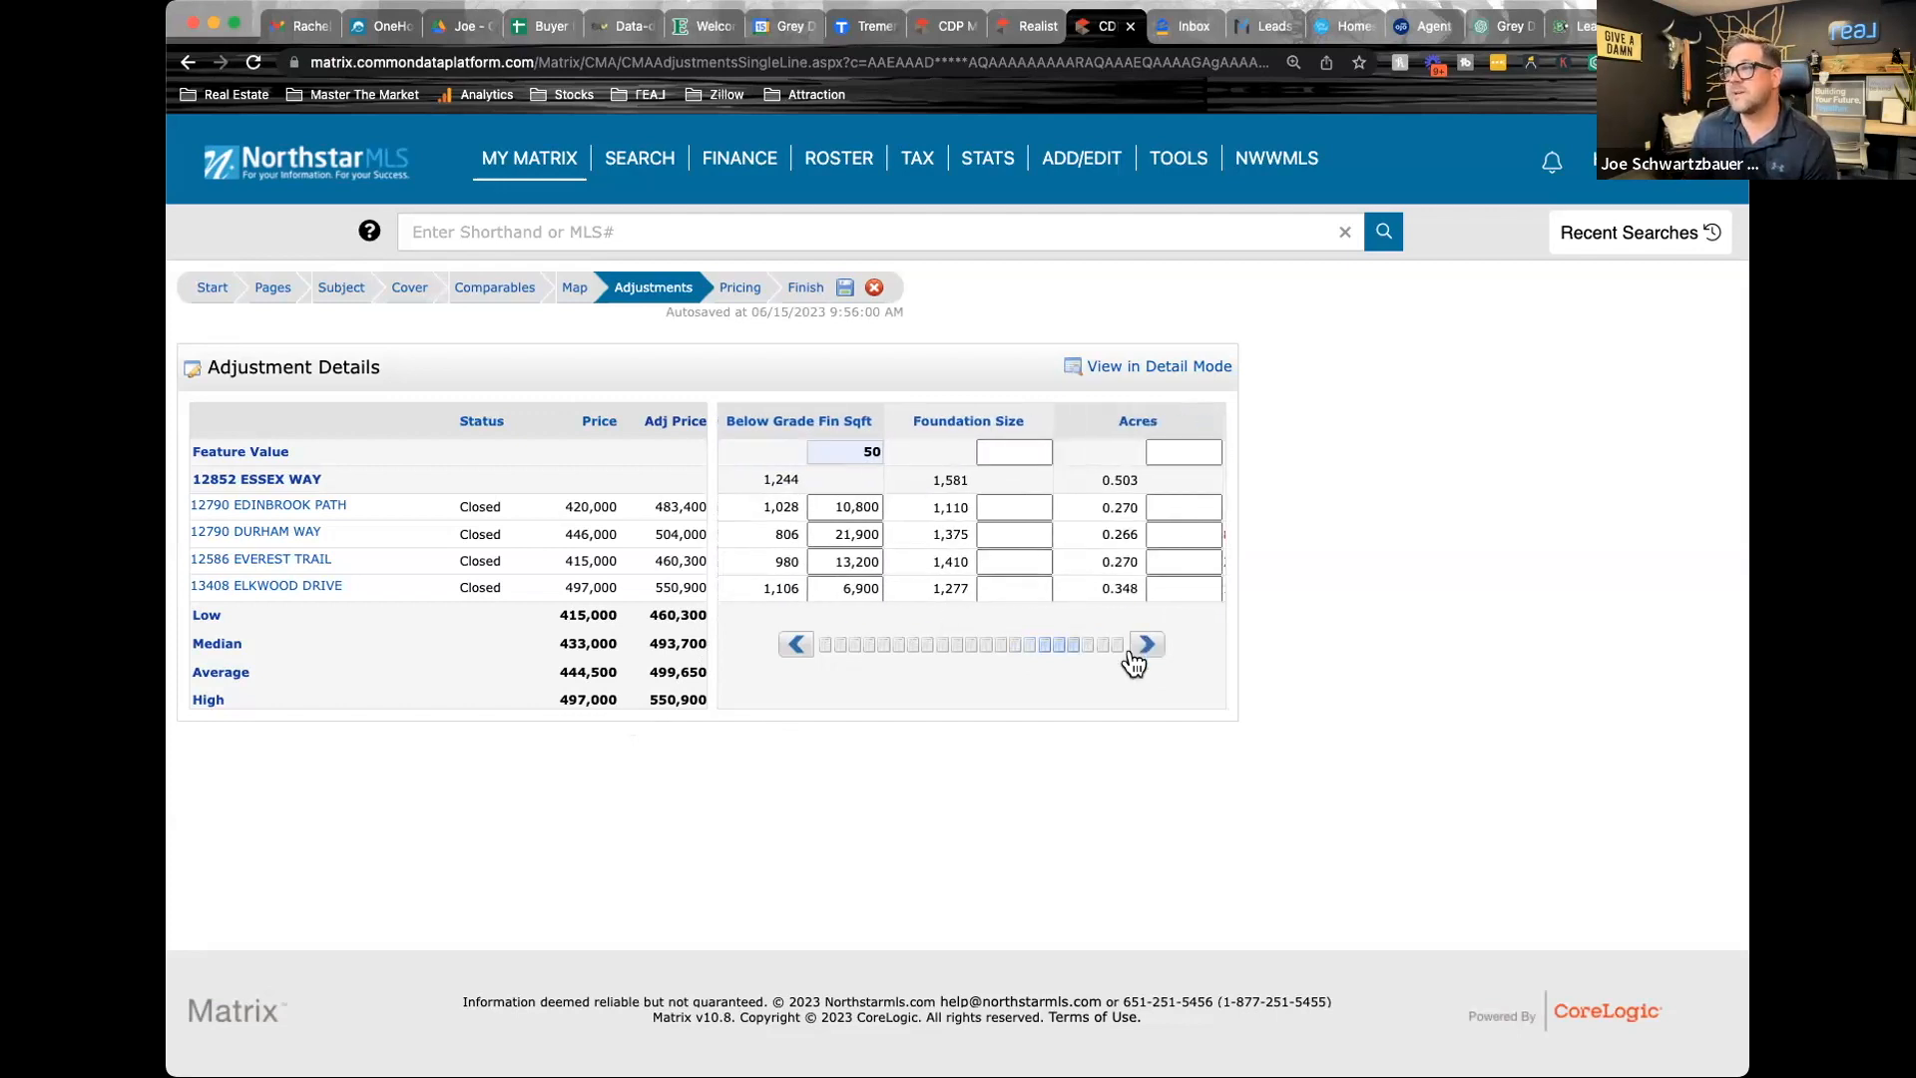
{"action": "left_click", "coordinate": [1147, 645]}
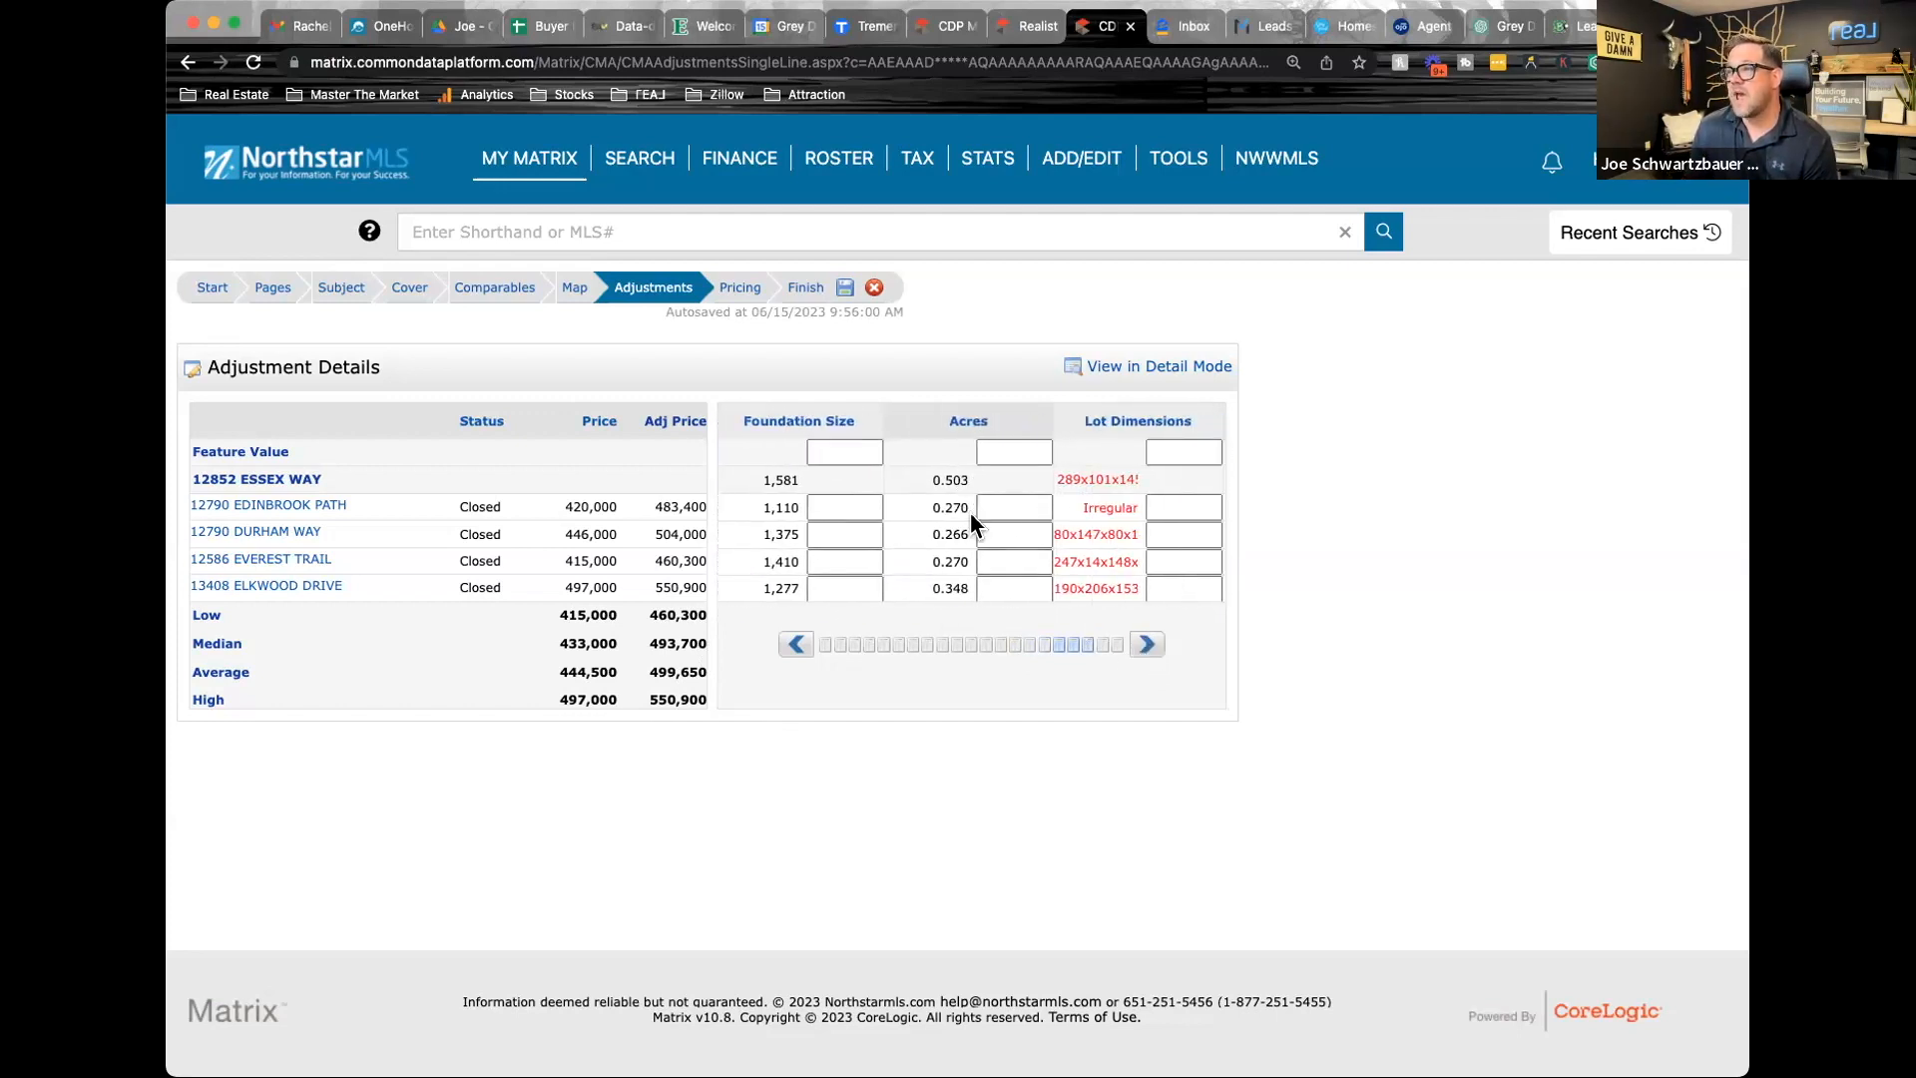
{"action": "left_click", "coordinate": [261, 563]}
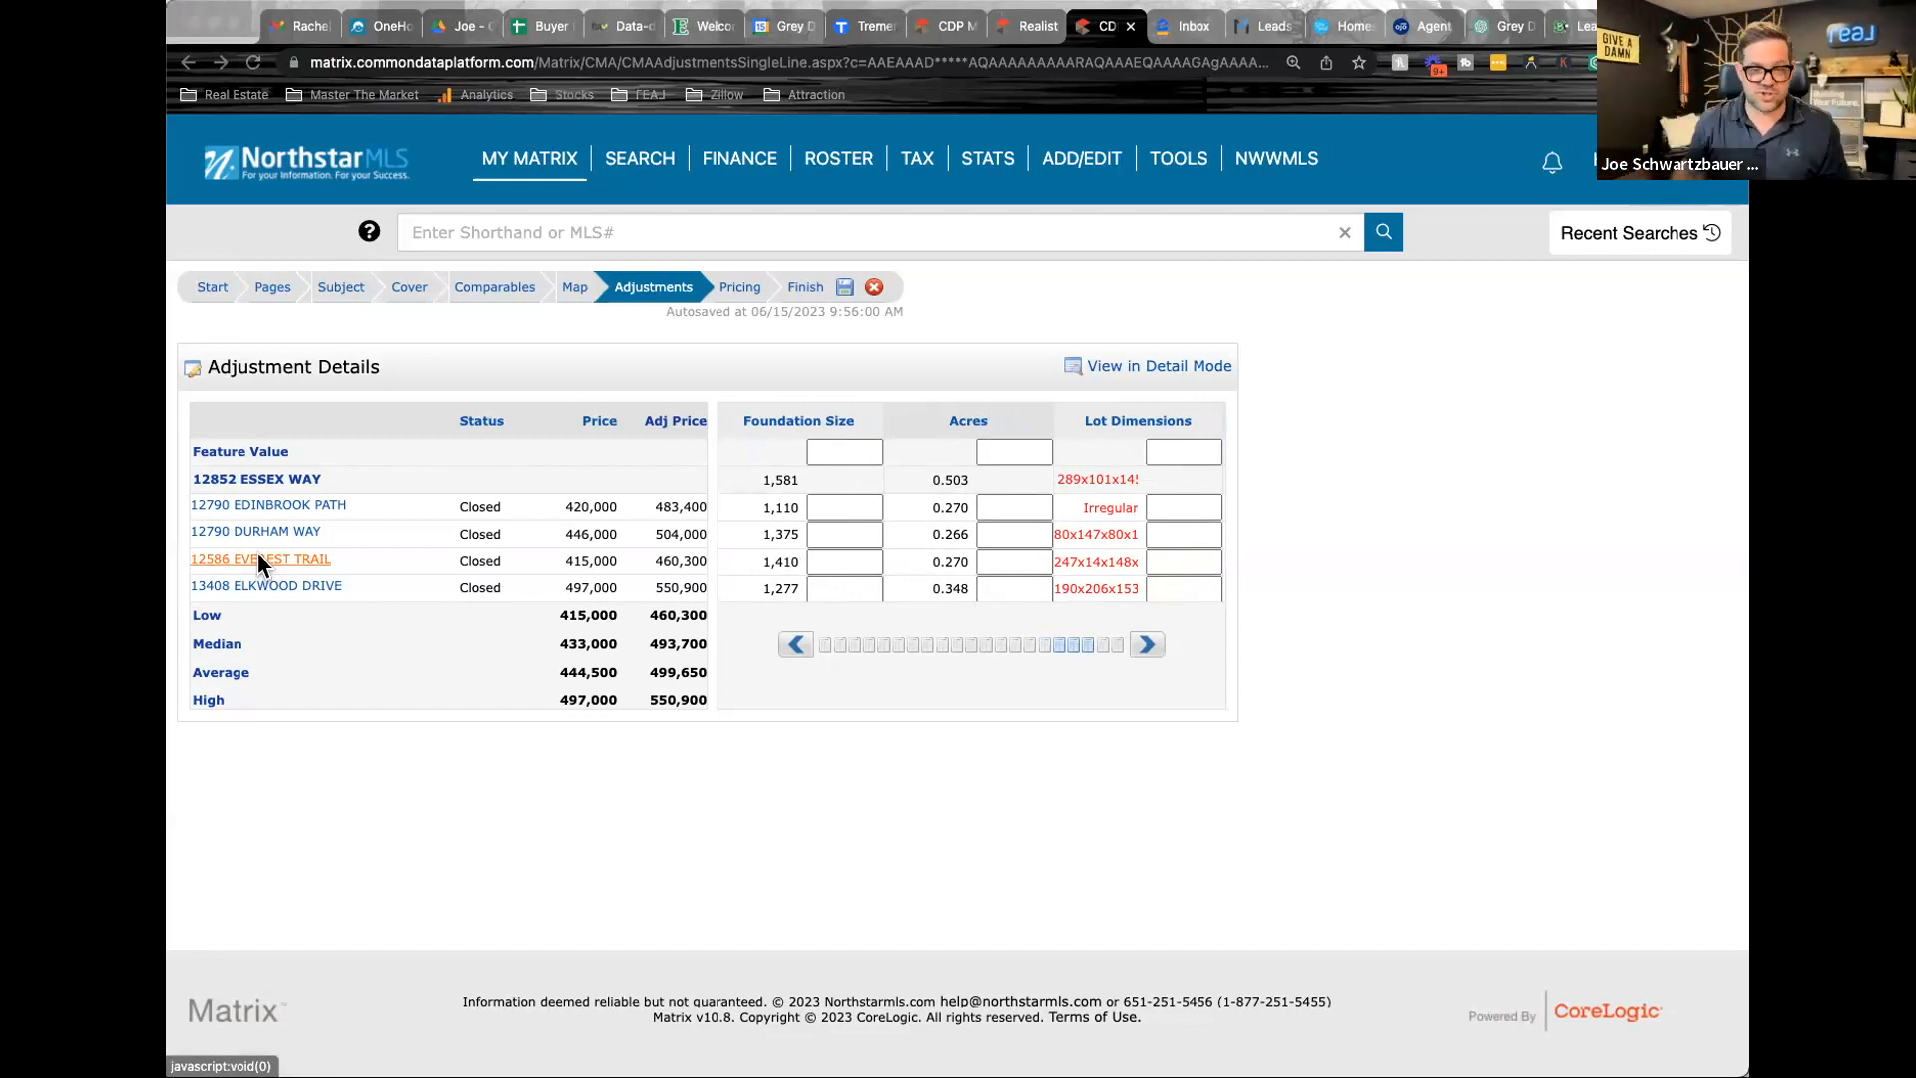
{"action": "left_click", "coordinate": [798, 650]}
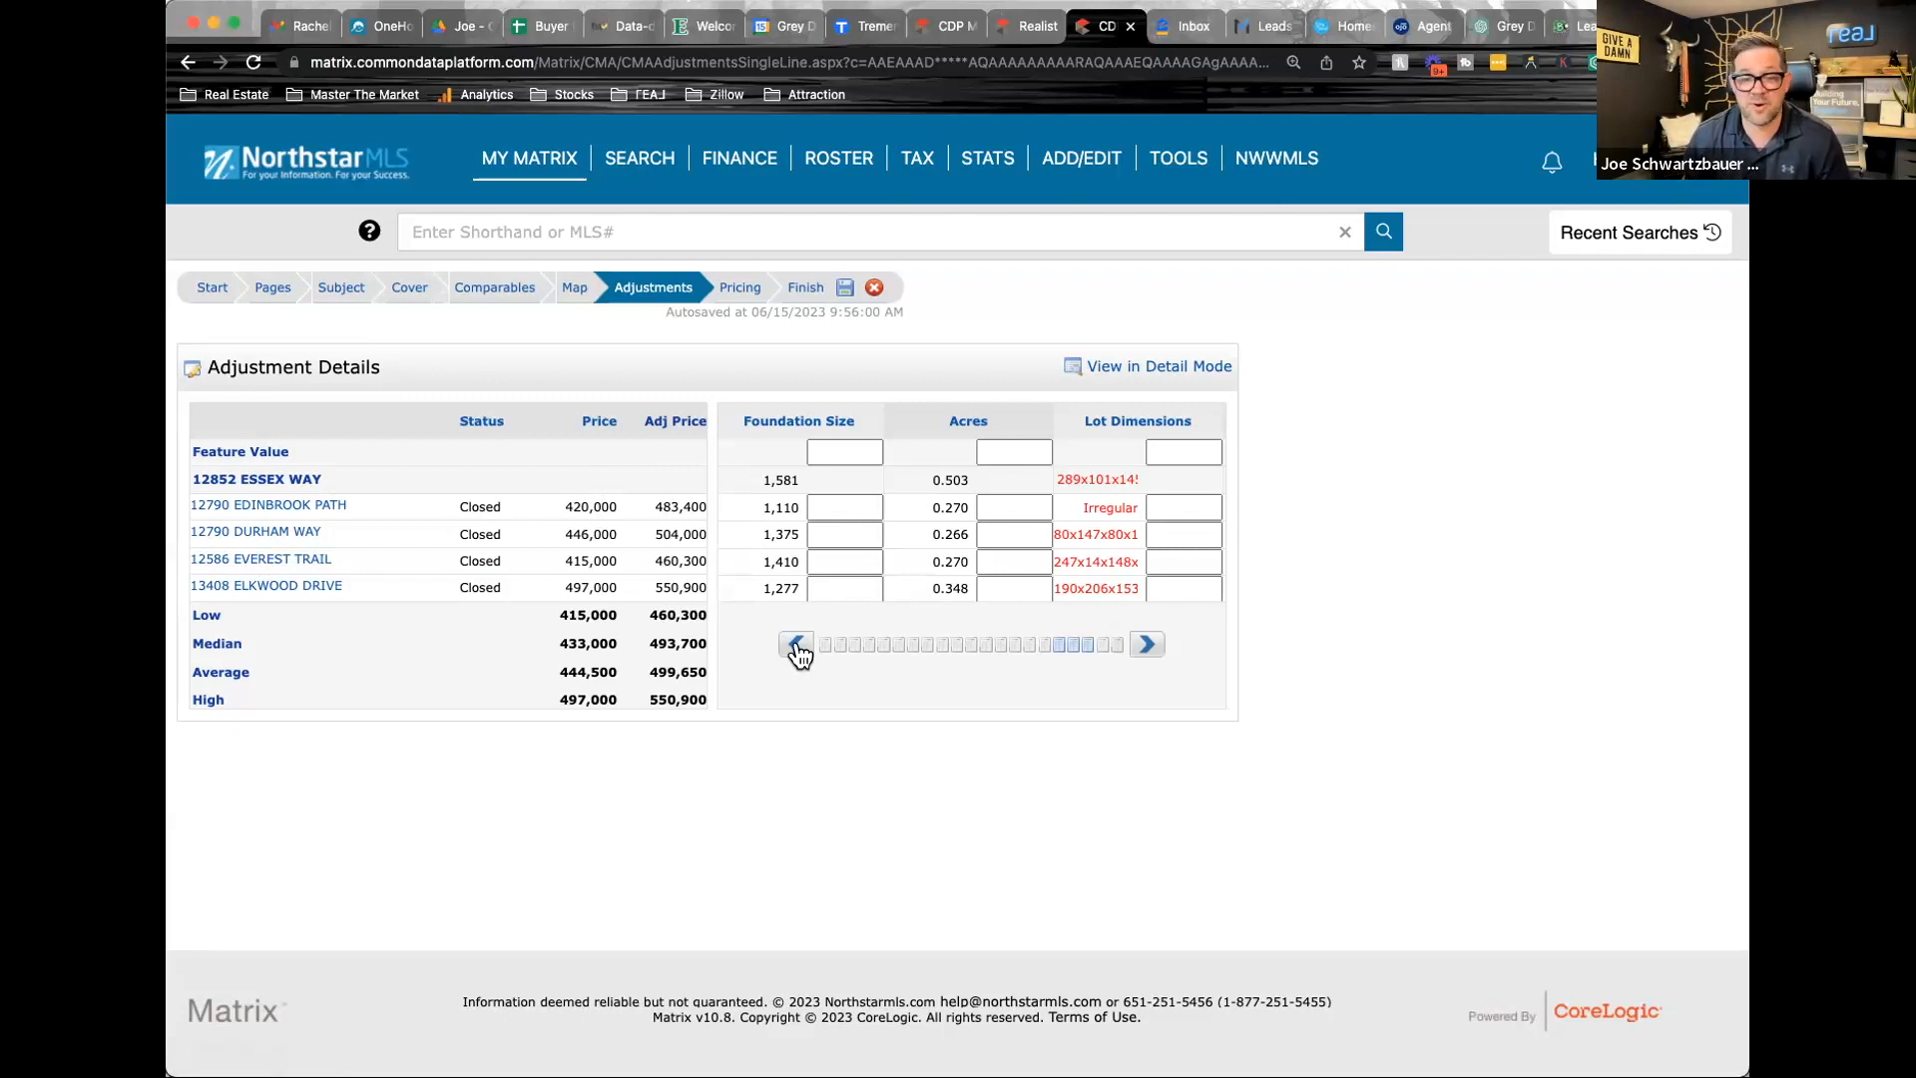
{"action": "left_click", "coordinate": [798, 651]}
{"action": "left_click", "coordinate": [798, 651]}
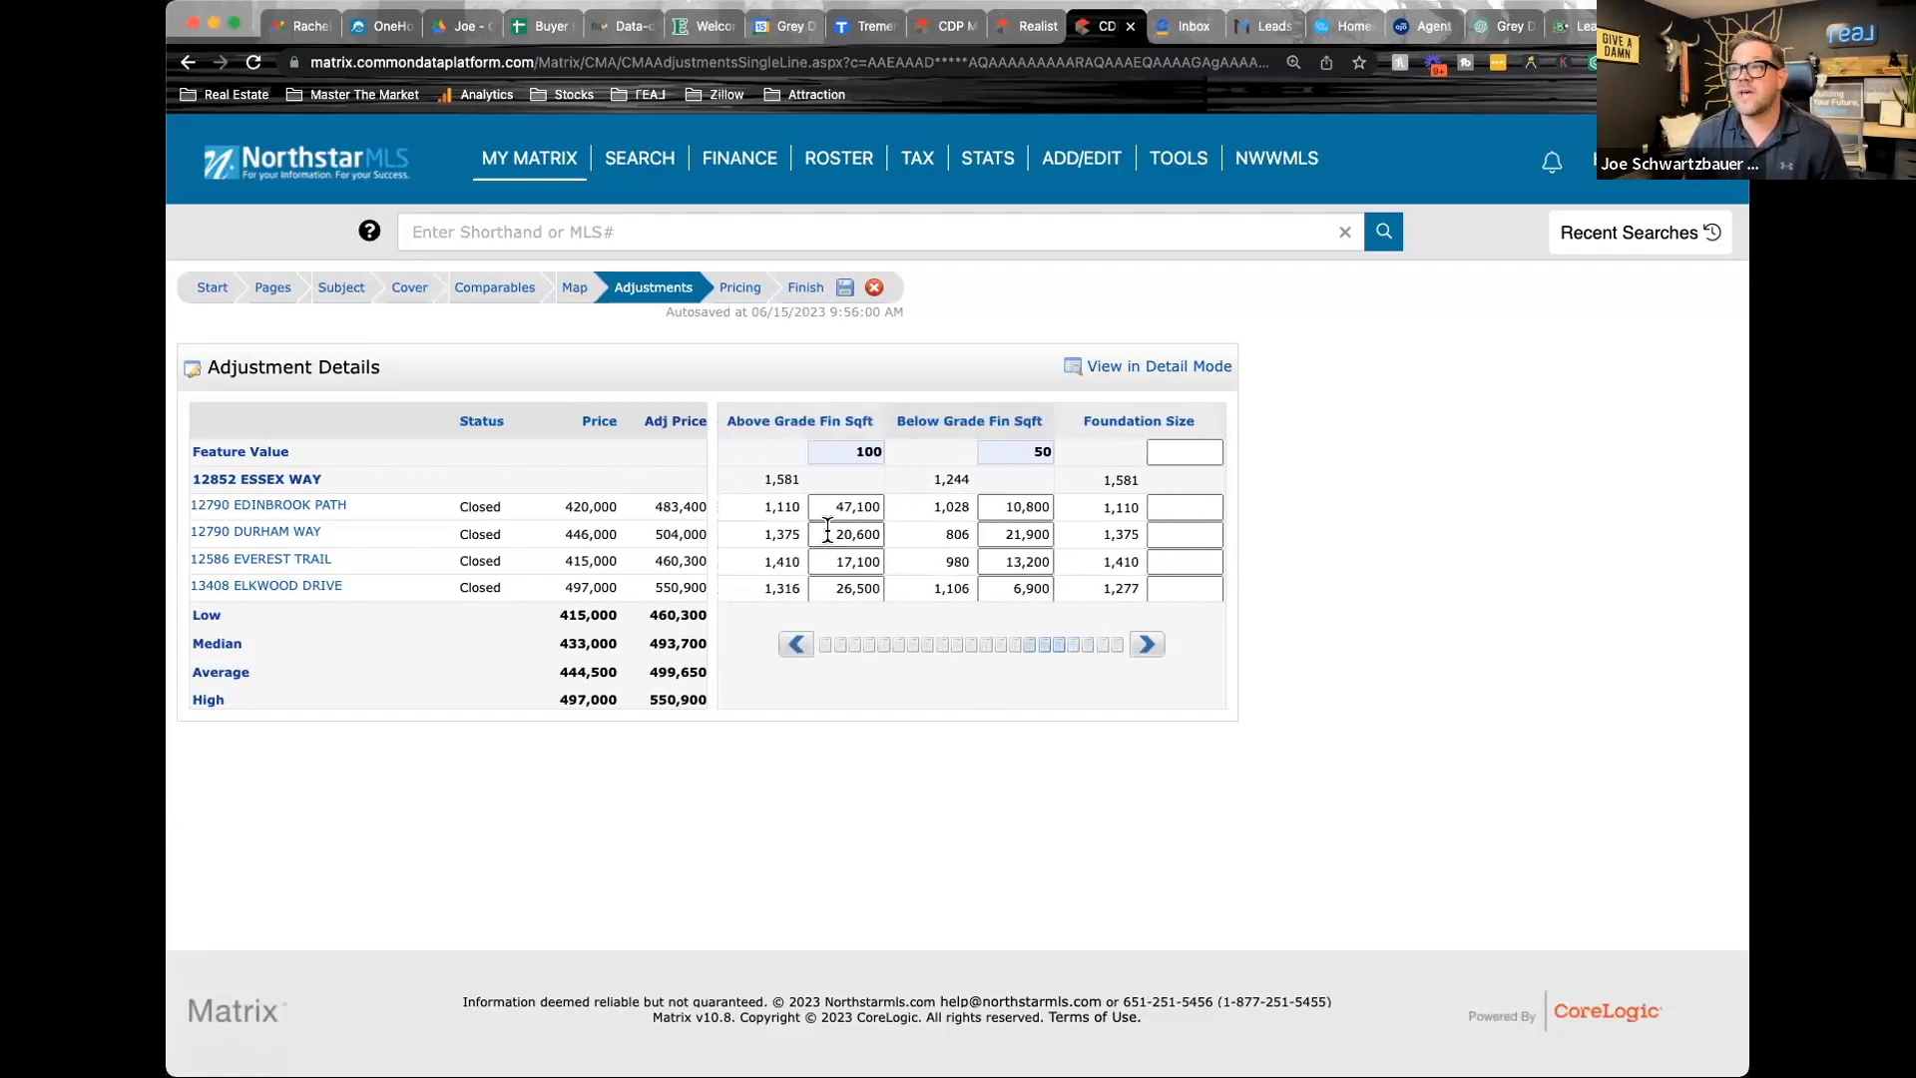
Glance at the subject listing and try feature values of 150 for Above Grade Fin Sqft and 75 for Below Grade Fin Sqft
{"action": "left_click", "coordinate": [948, 28]}
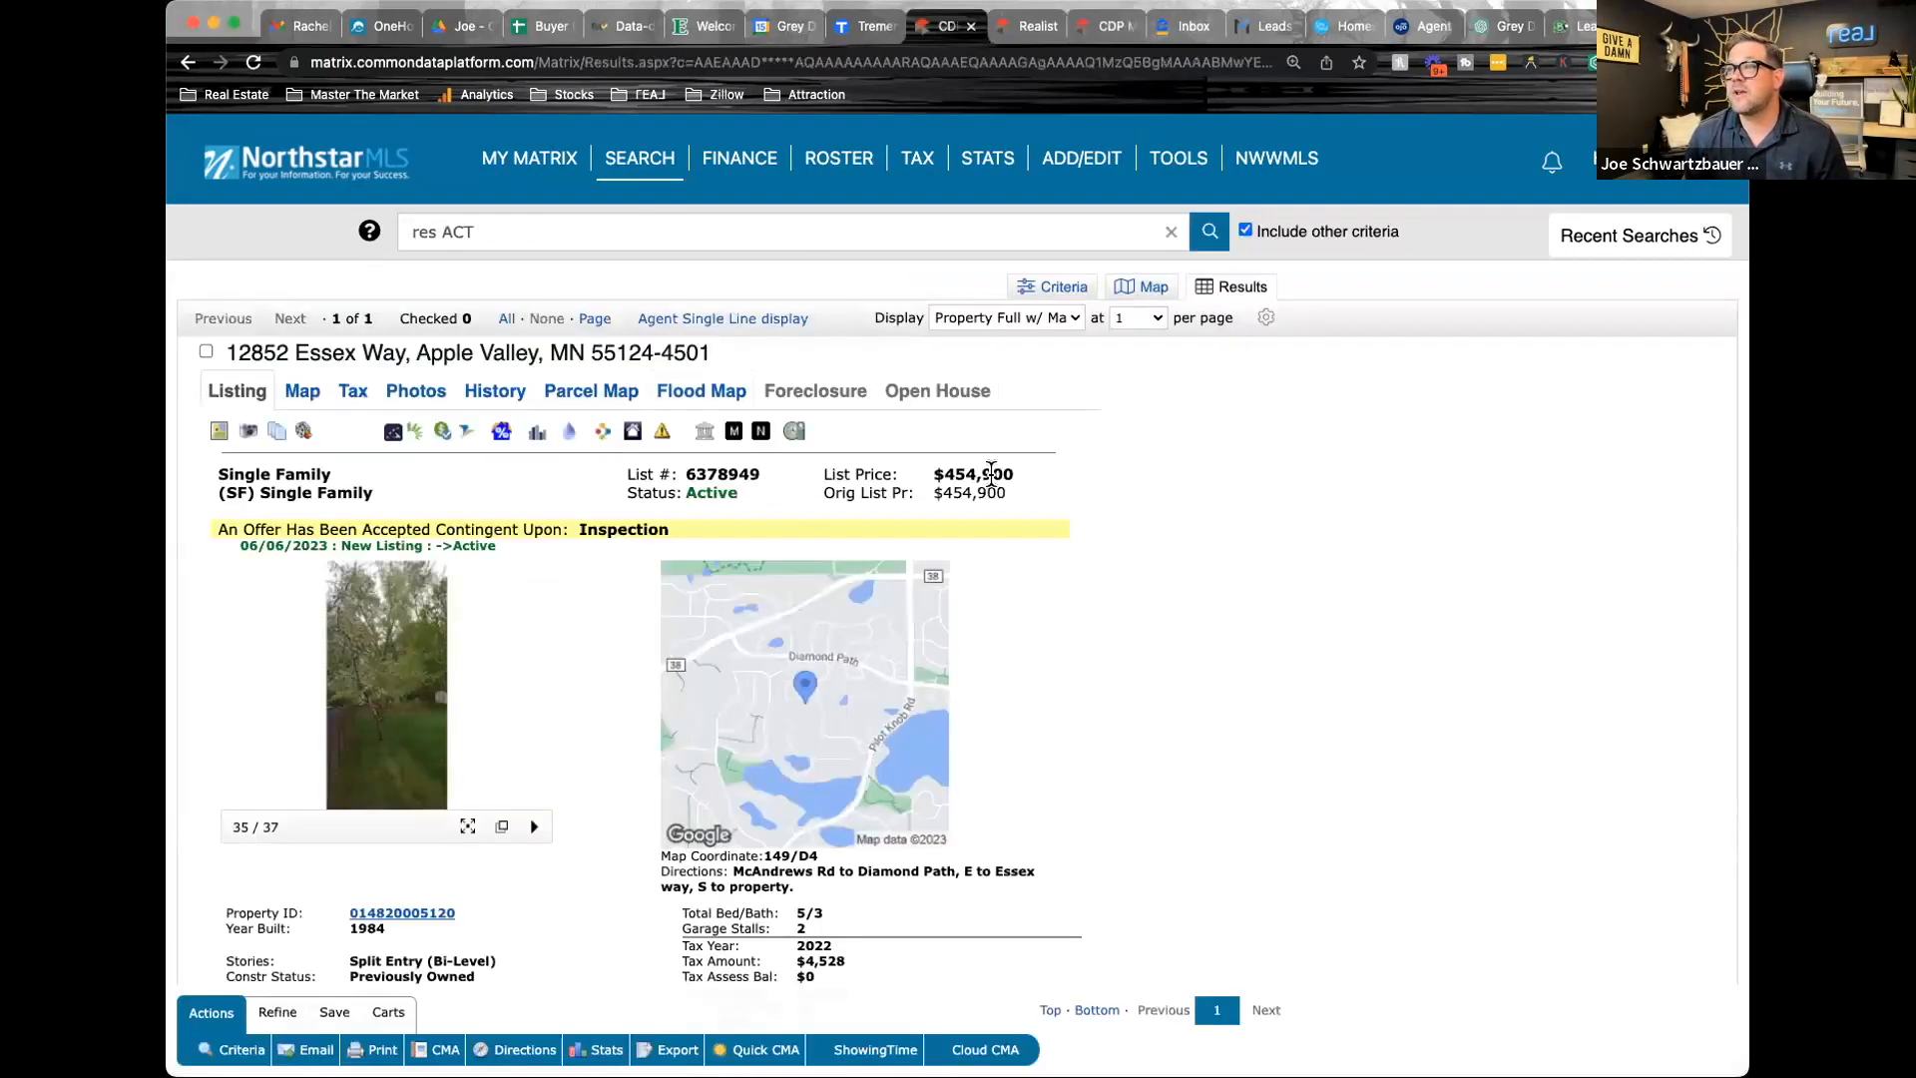
{"action": "left_click", "coordinate": [1104, 27]}
{"action": "left_click", "coordinate": [870, 451]}
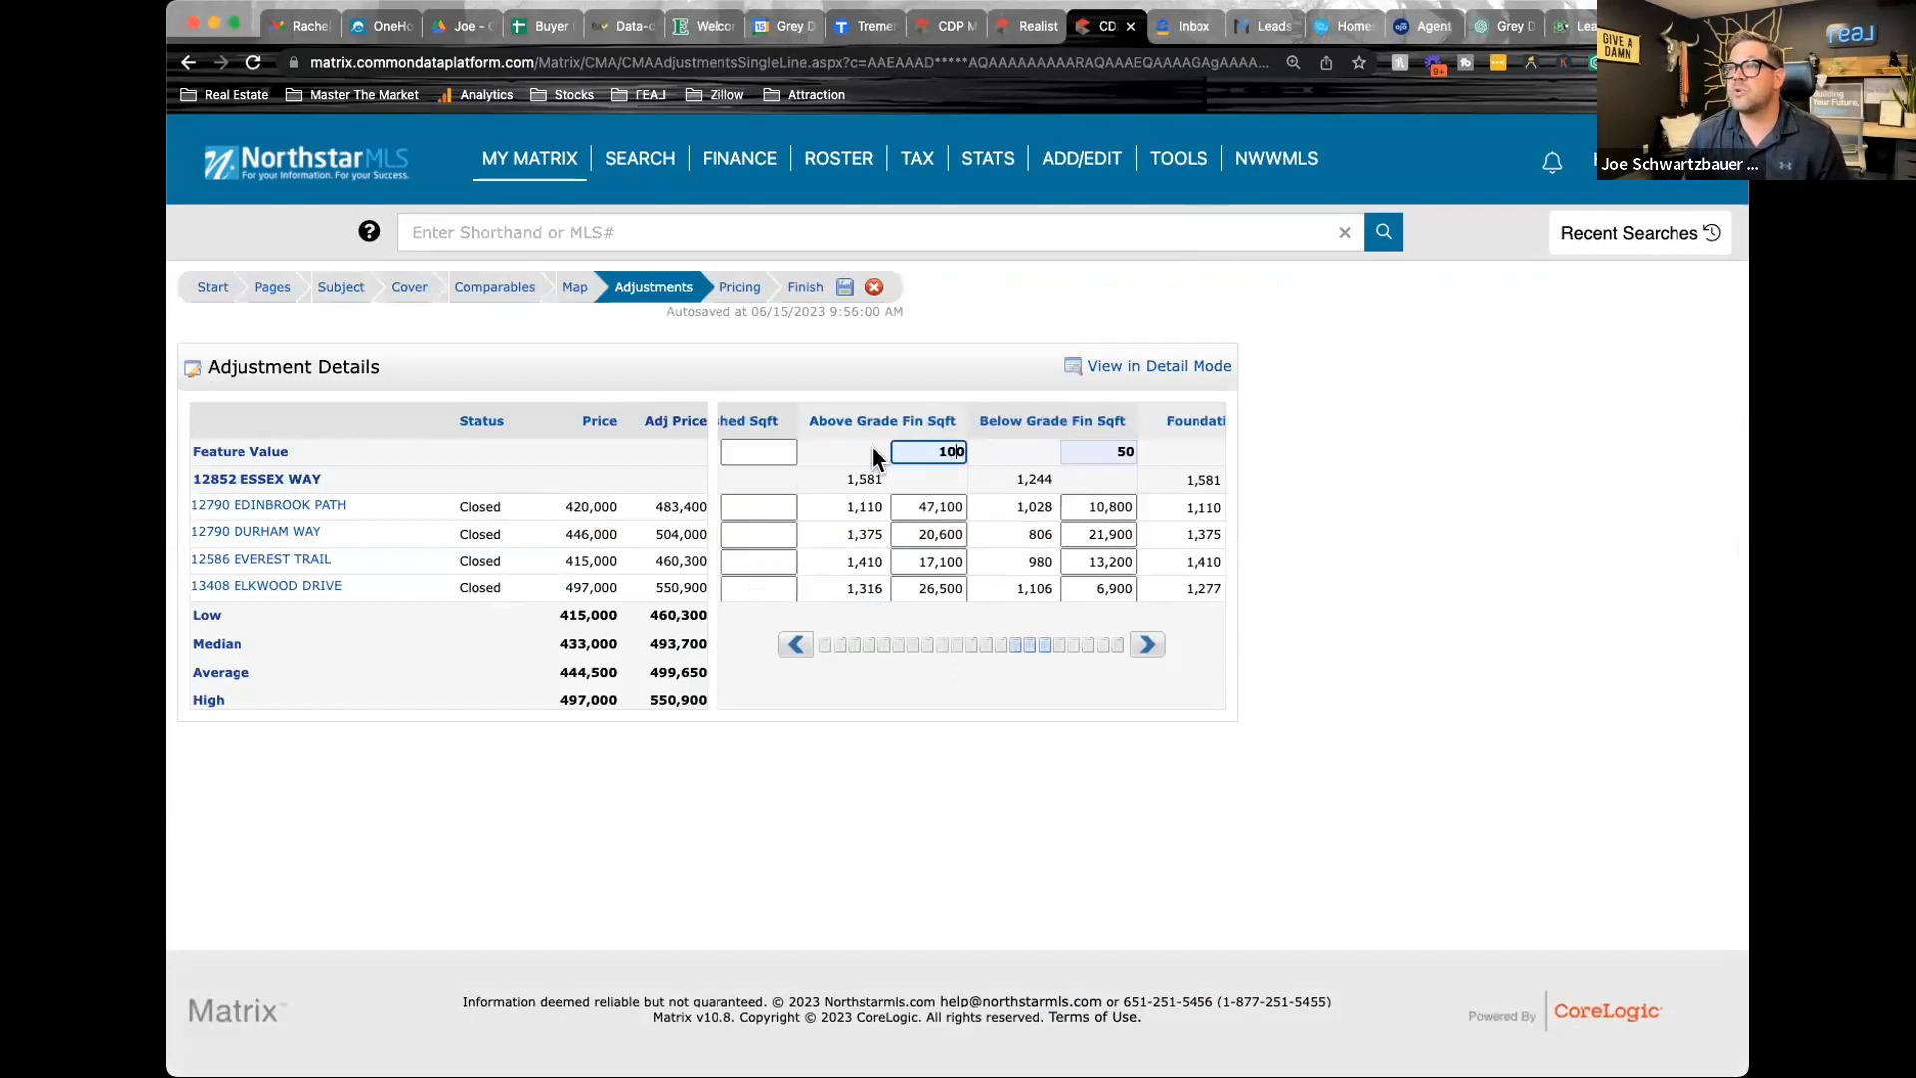
{"action": "key", "text": "BackSpace"}
{"action": "type", "text": "5"}
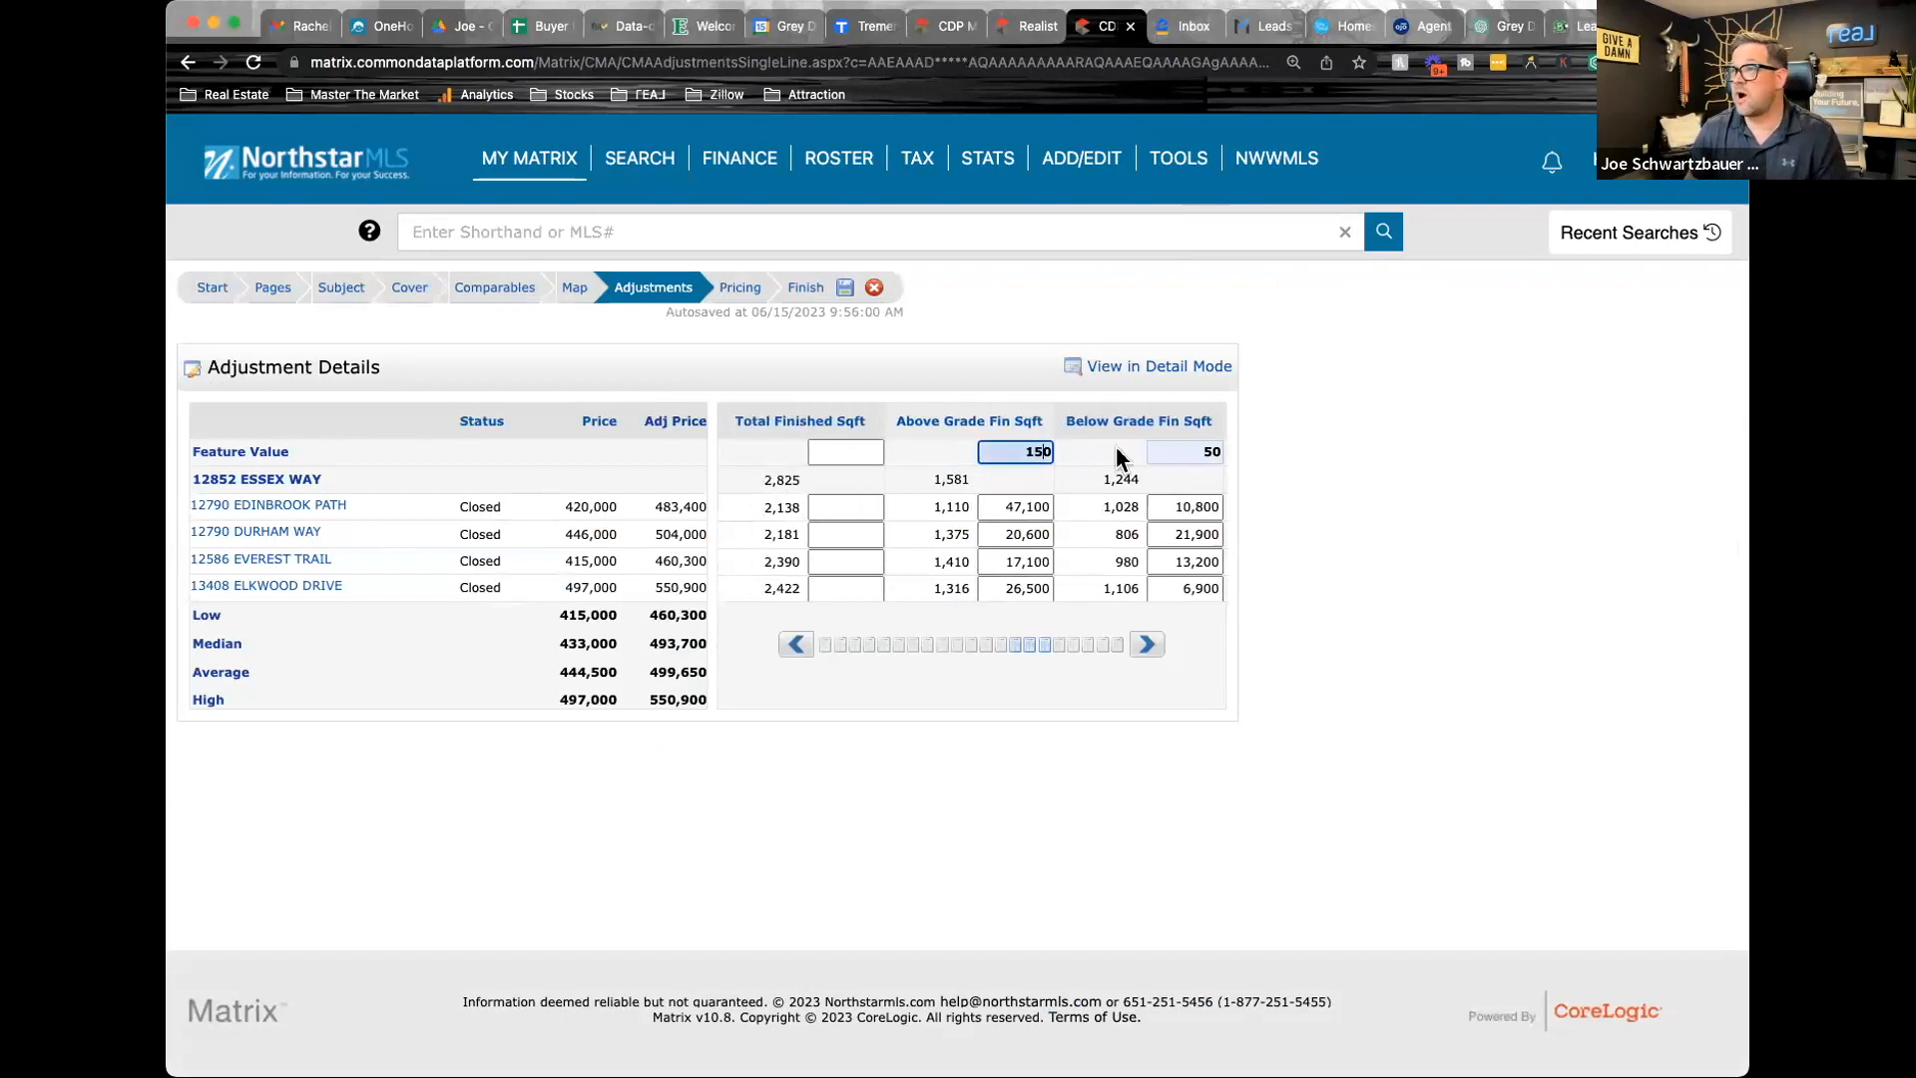
{"action": "left_click", "coordinate": [1212, 451]}
{"action": "type", "text": "75"}
{"action": "left_click", "coordinate": [848, 838]}
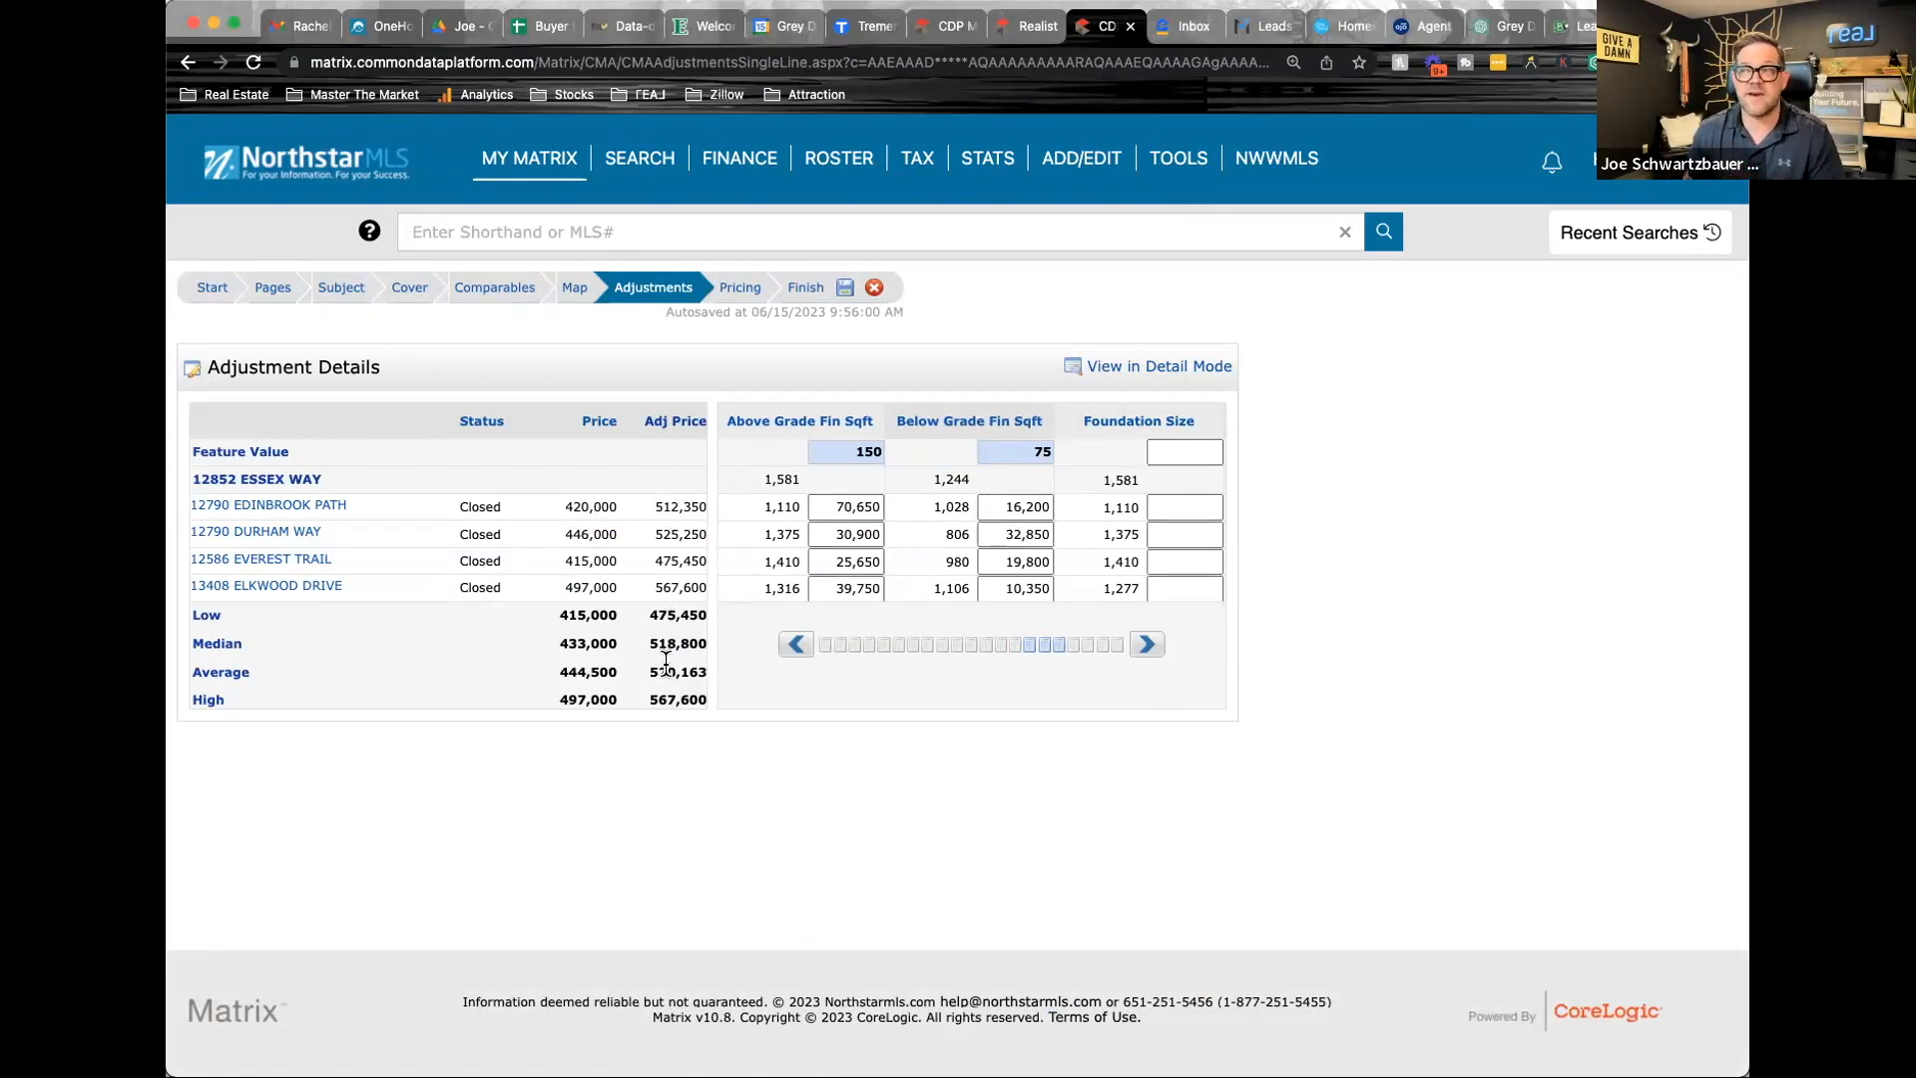
Restore the feature values to 100 for Above Grade Fin Sqft and 50 for Below Grade Fin Sqft
{"action": "left_click", "coordinate": [864, 451]}
{"action": "type", "text": "100"}
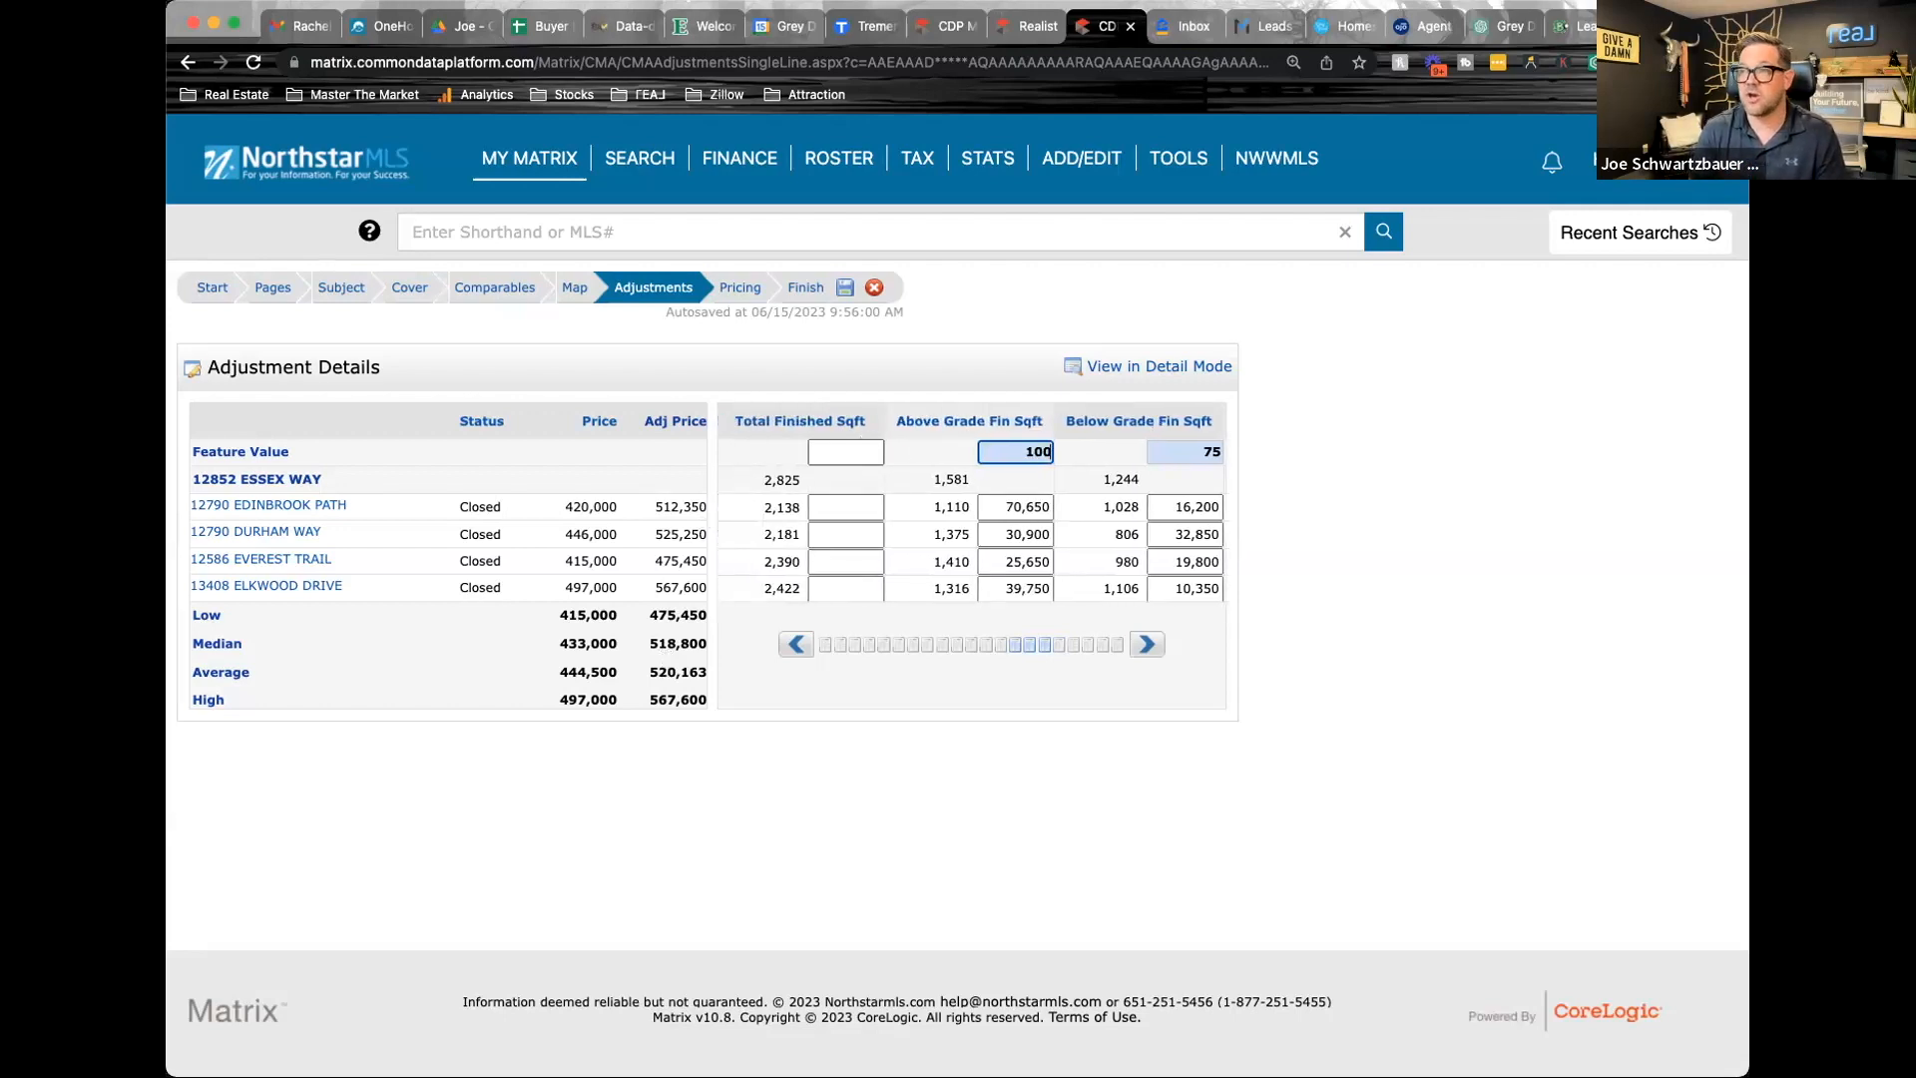
{"action": "left_click", "coordinate": [1202, 452]}
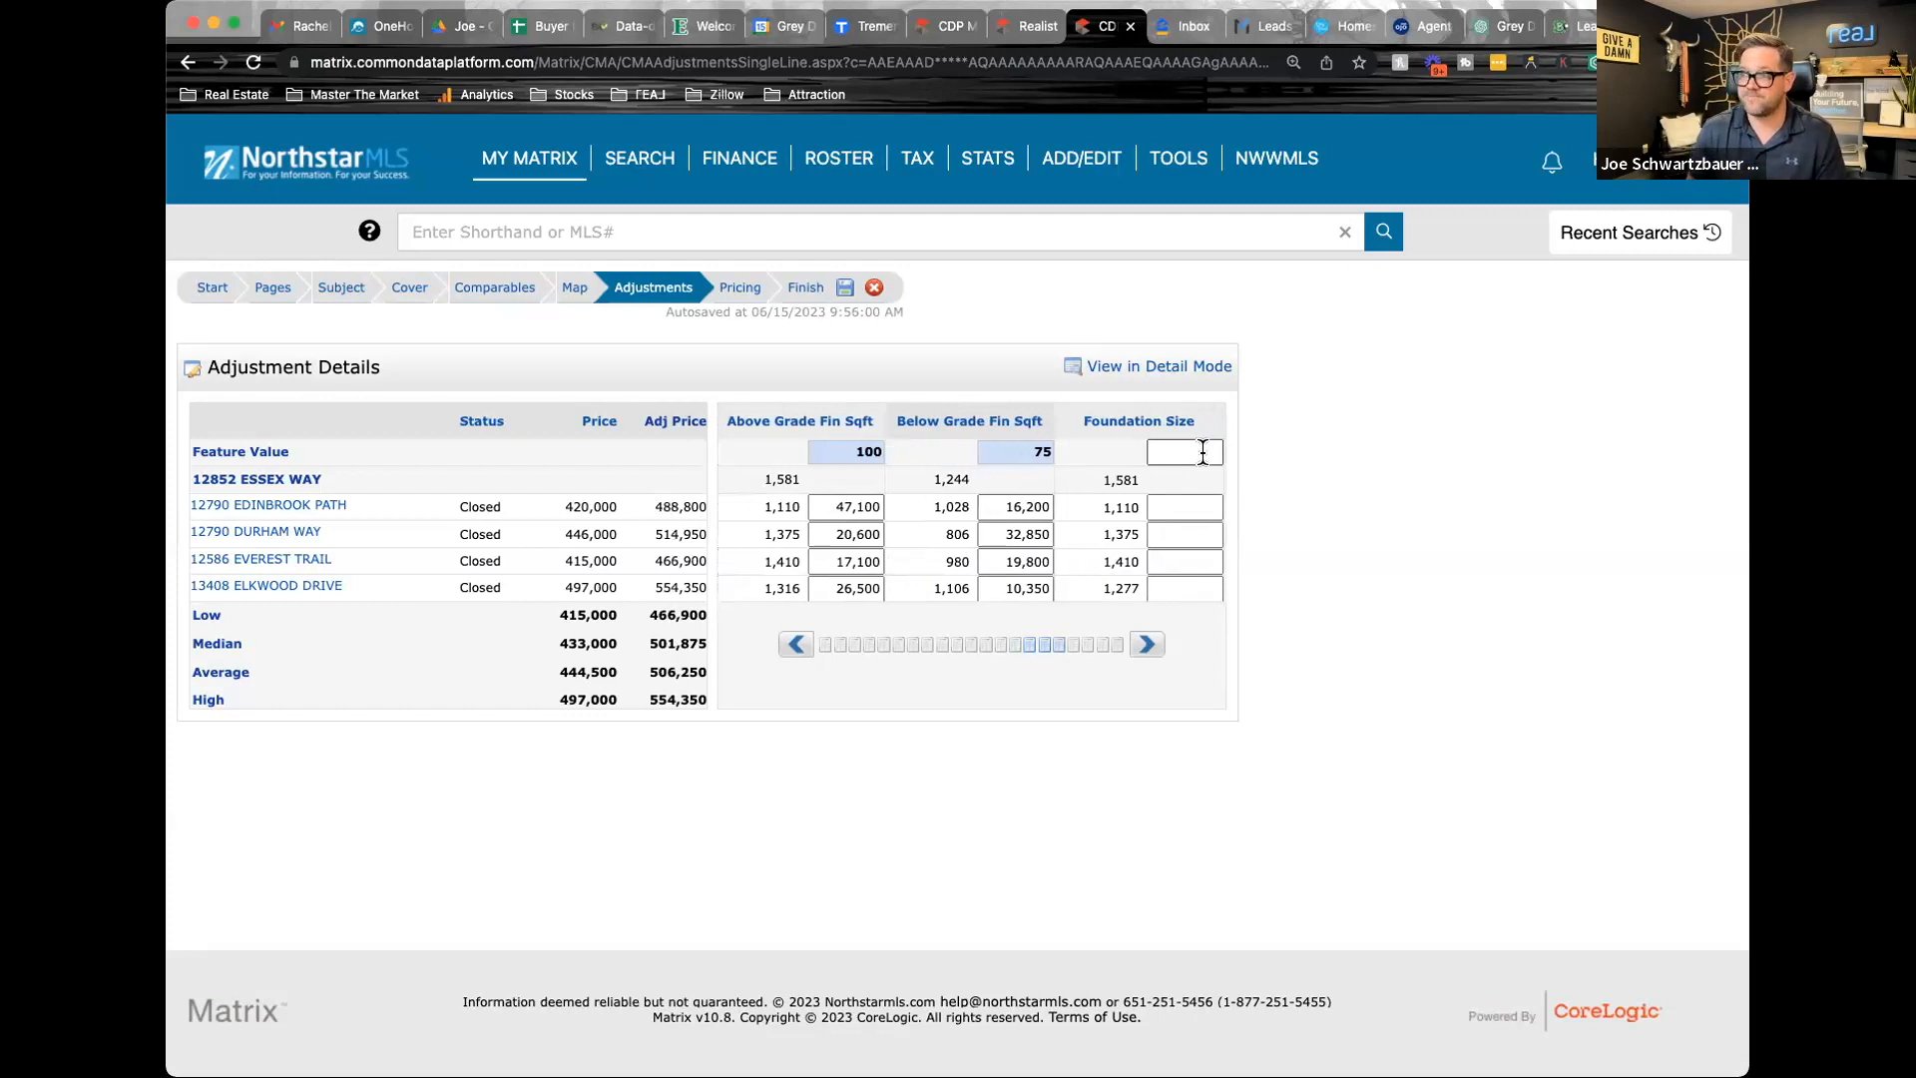
{"action": "left_click", "coordinate": [1040, 451]}
{"action": "type", "text": "50"}
{"action": "left_click", "coordinate": [1295, 669]}
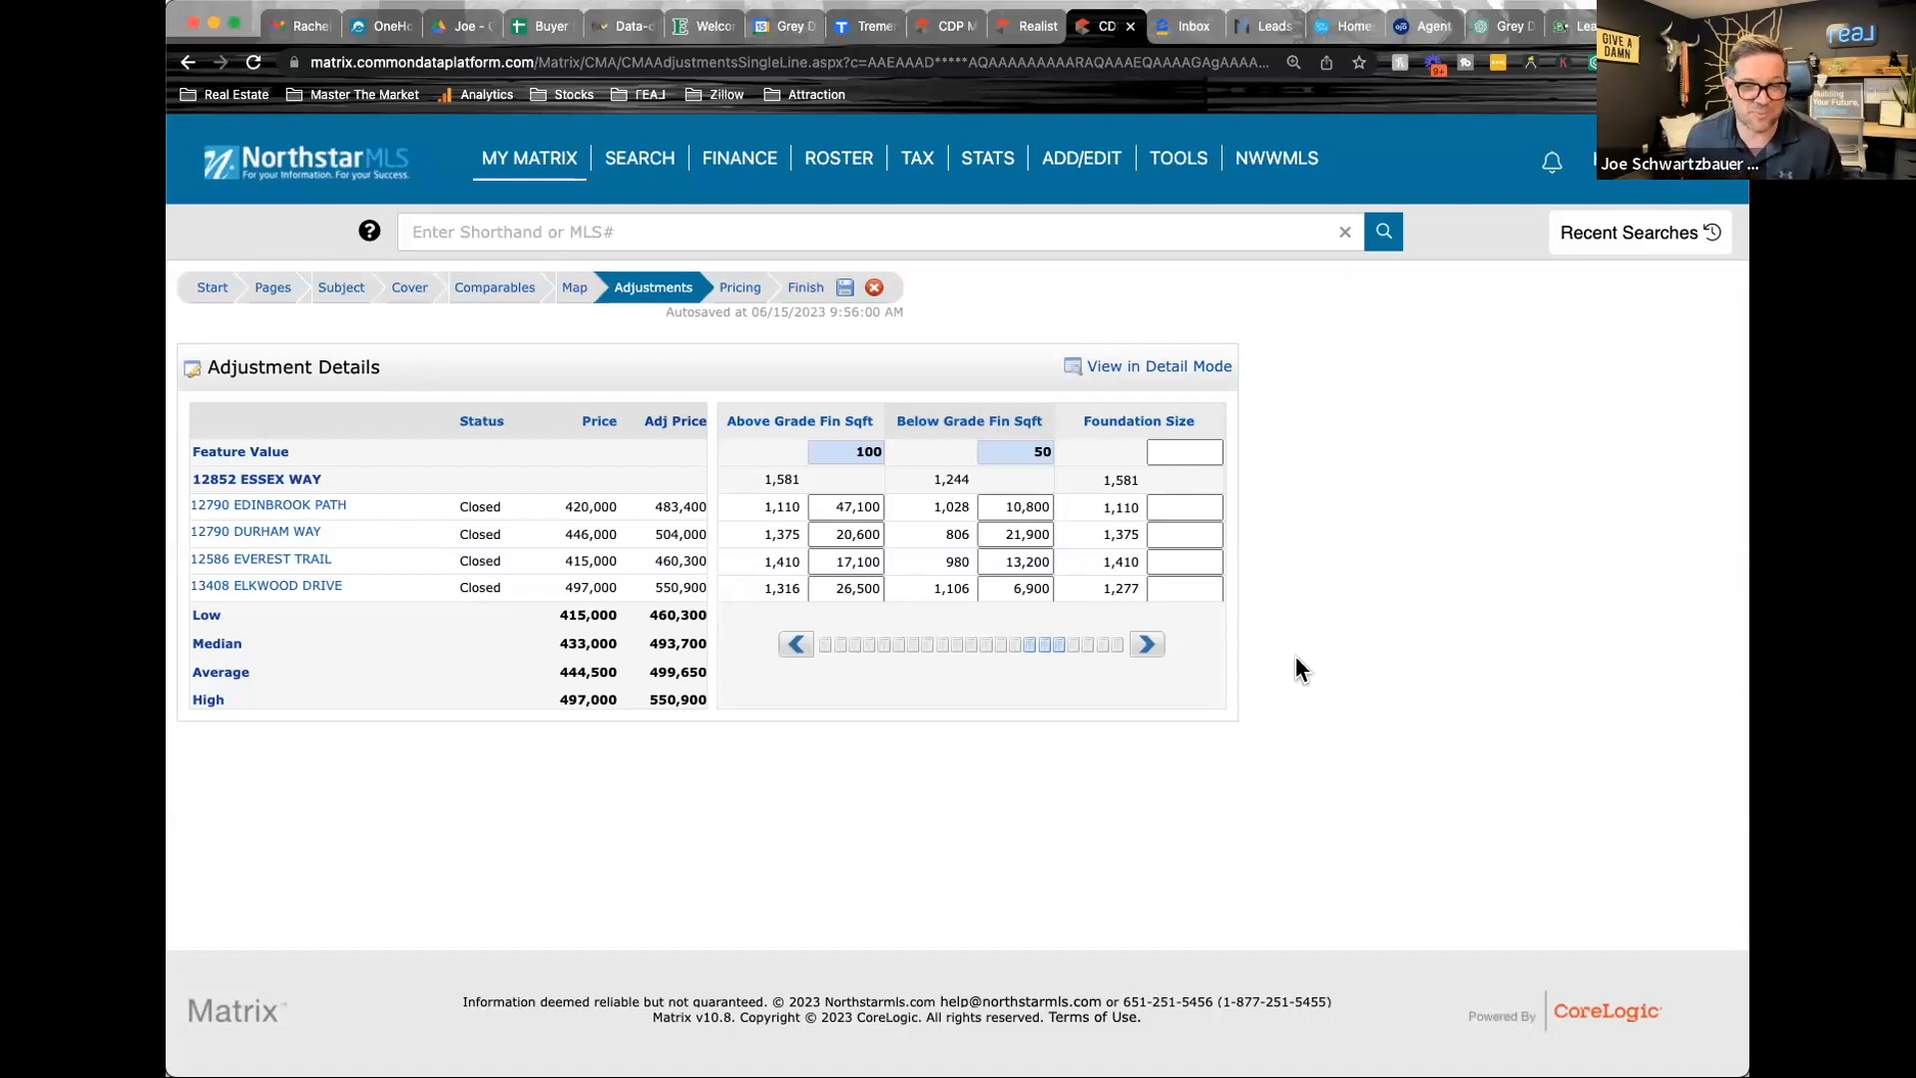
Try 15,000 as the Acres feature value and replace it with 25,000
{"action": "left_click", "coordinate": [1147, 646]}
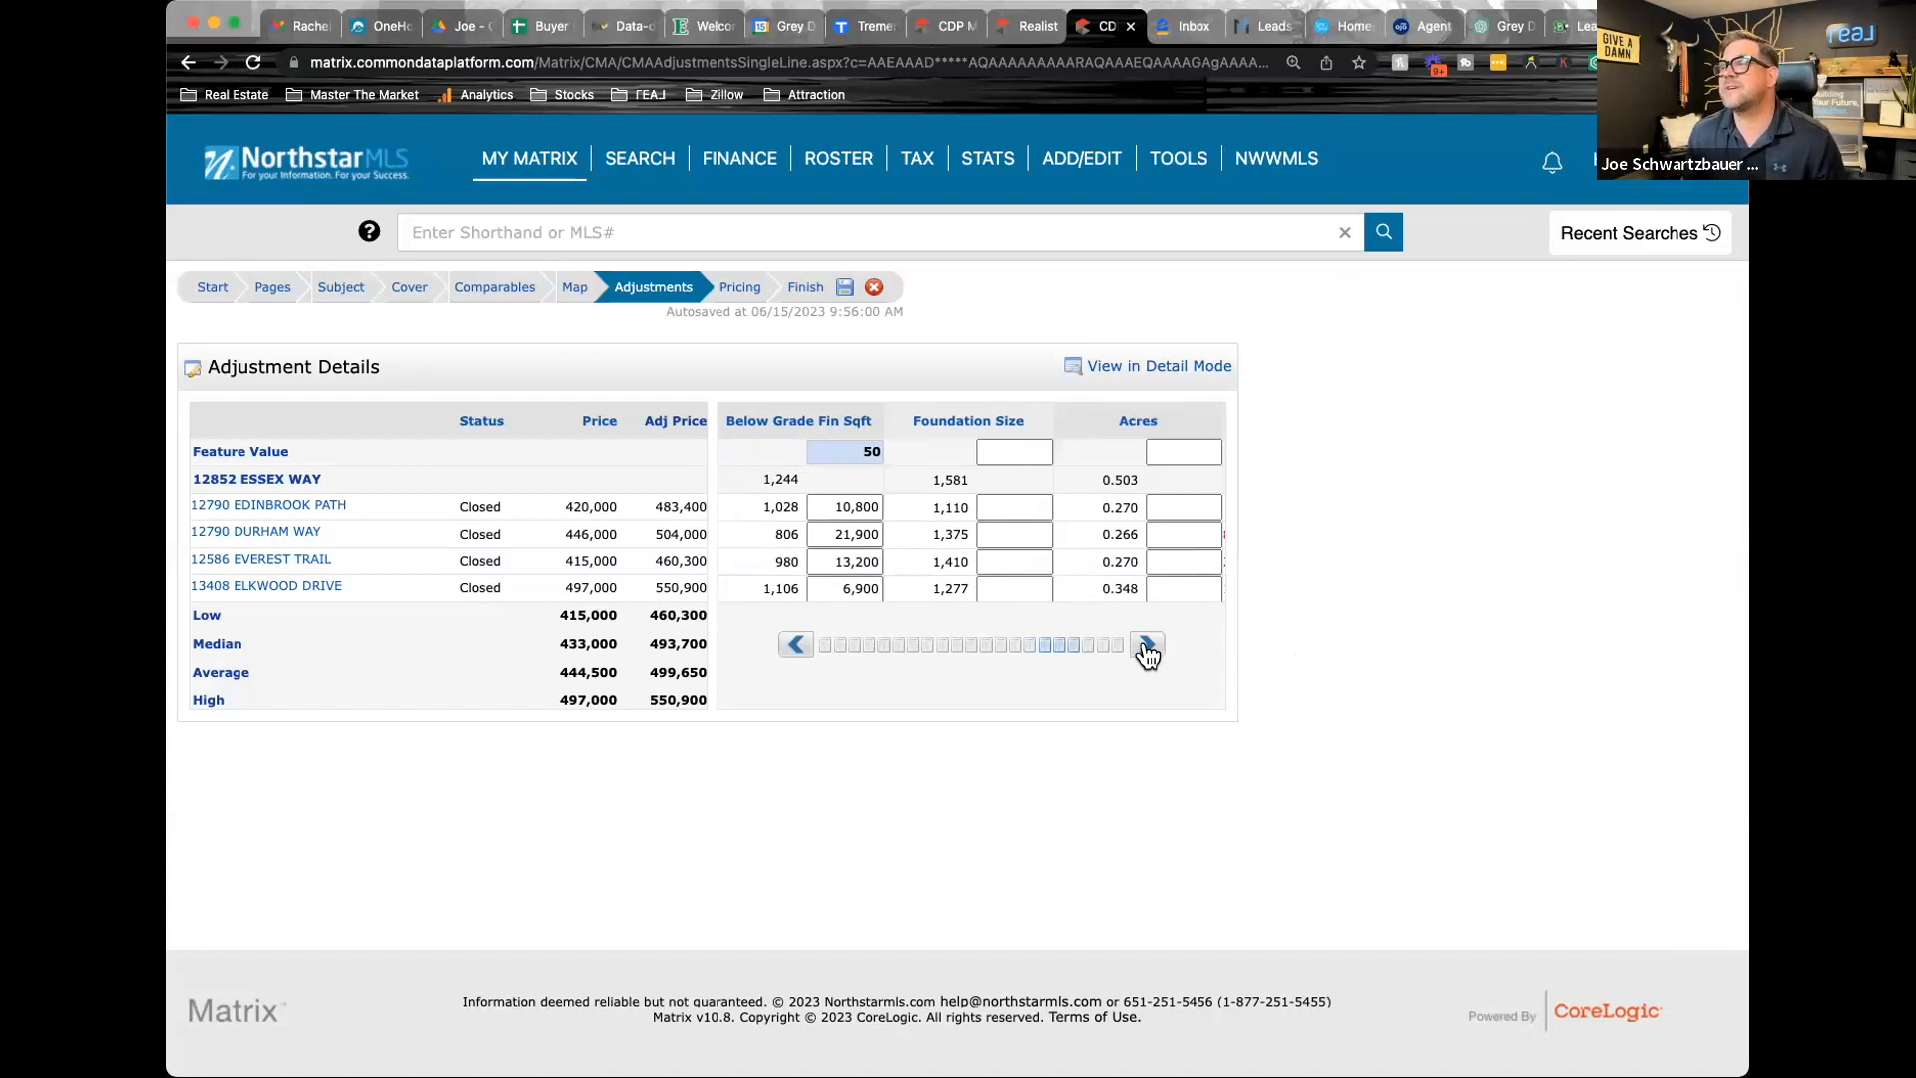
{"action": "left_click", "coordinate": [1146, 648]}
{"action": "left_click", "coordinate": [992, 452]}
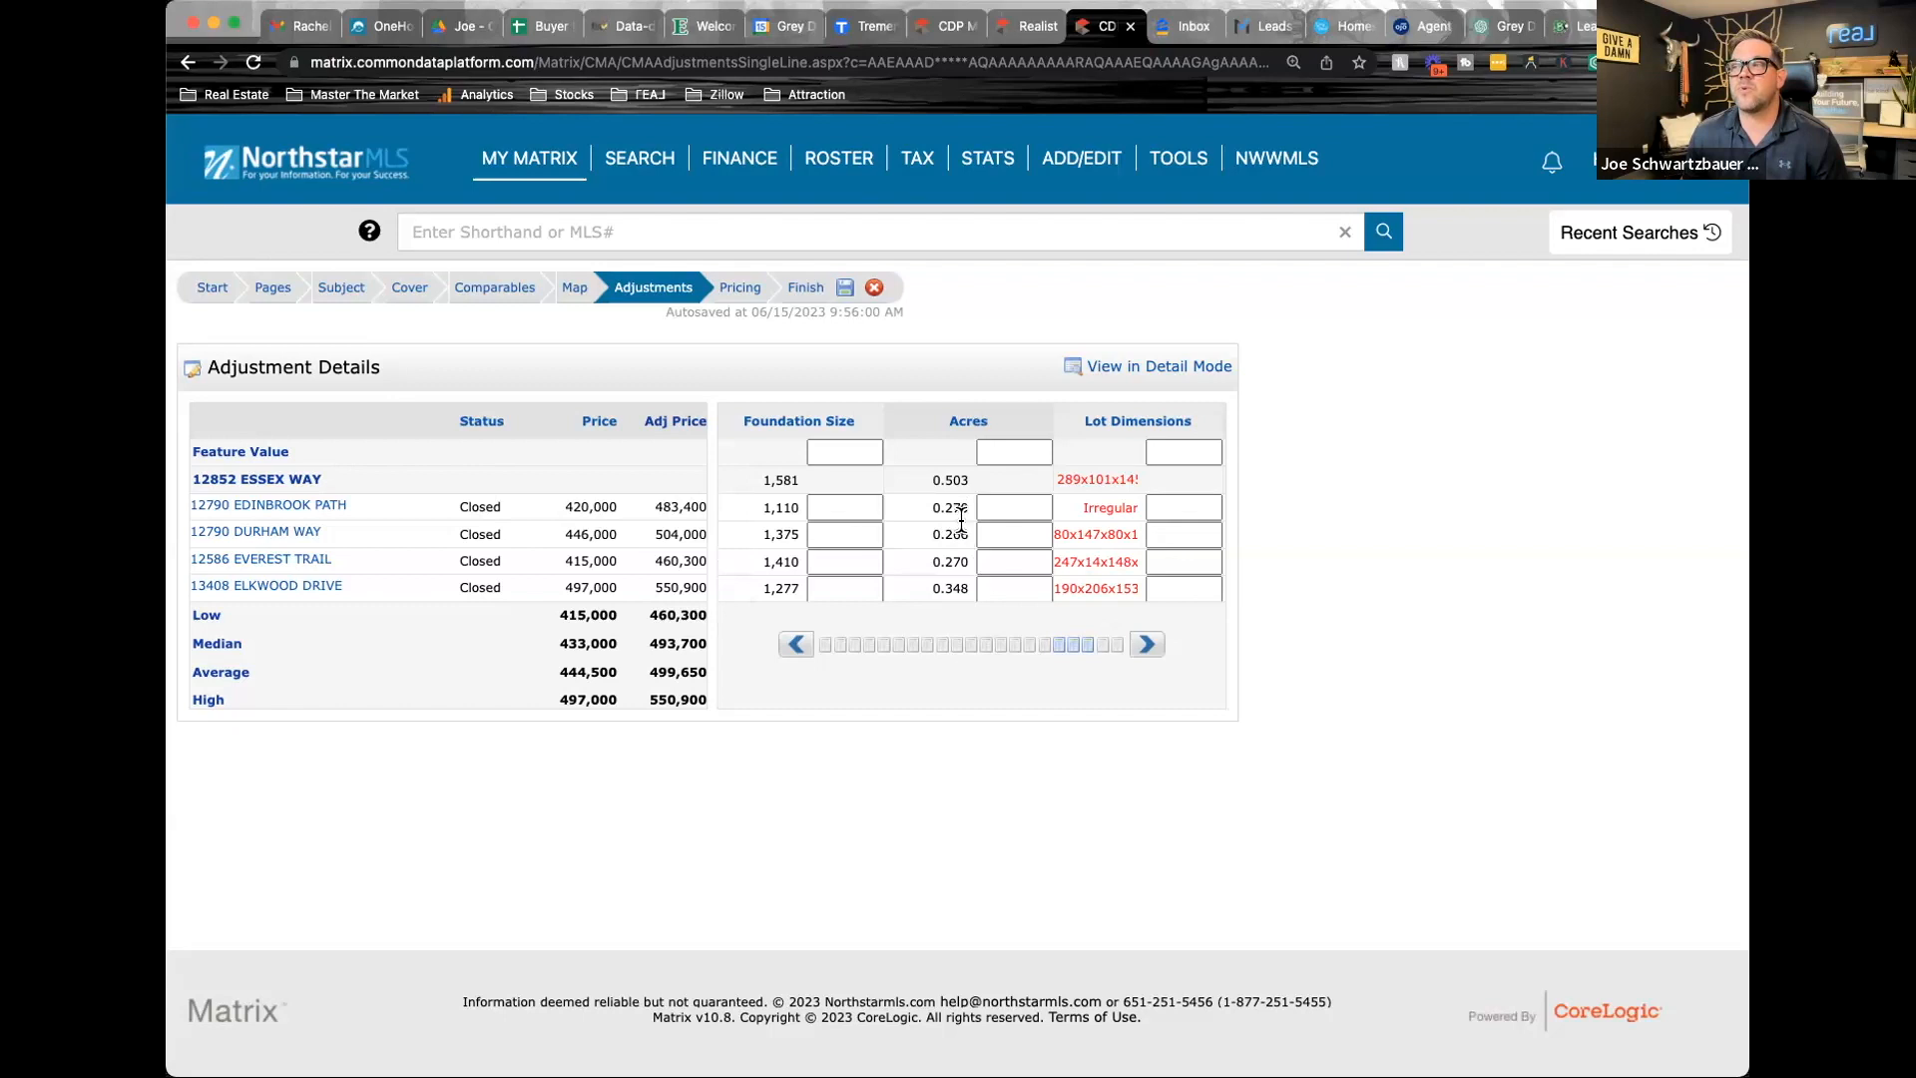
{"action": "left_click", "coordinate": [1006, 451]}
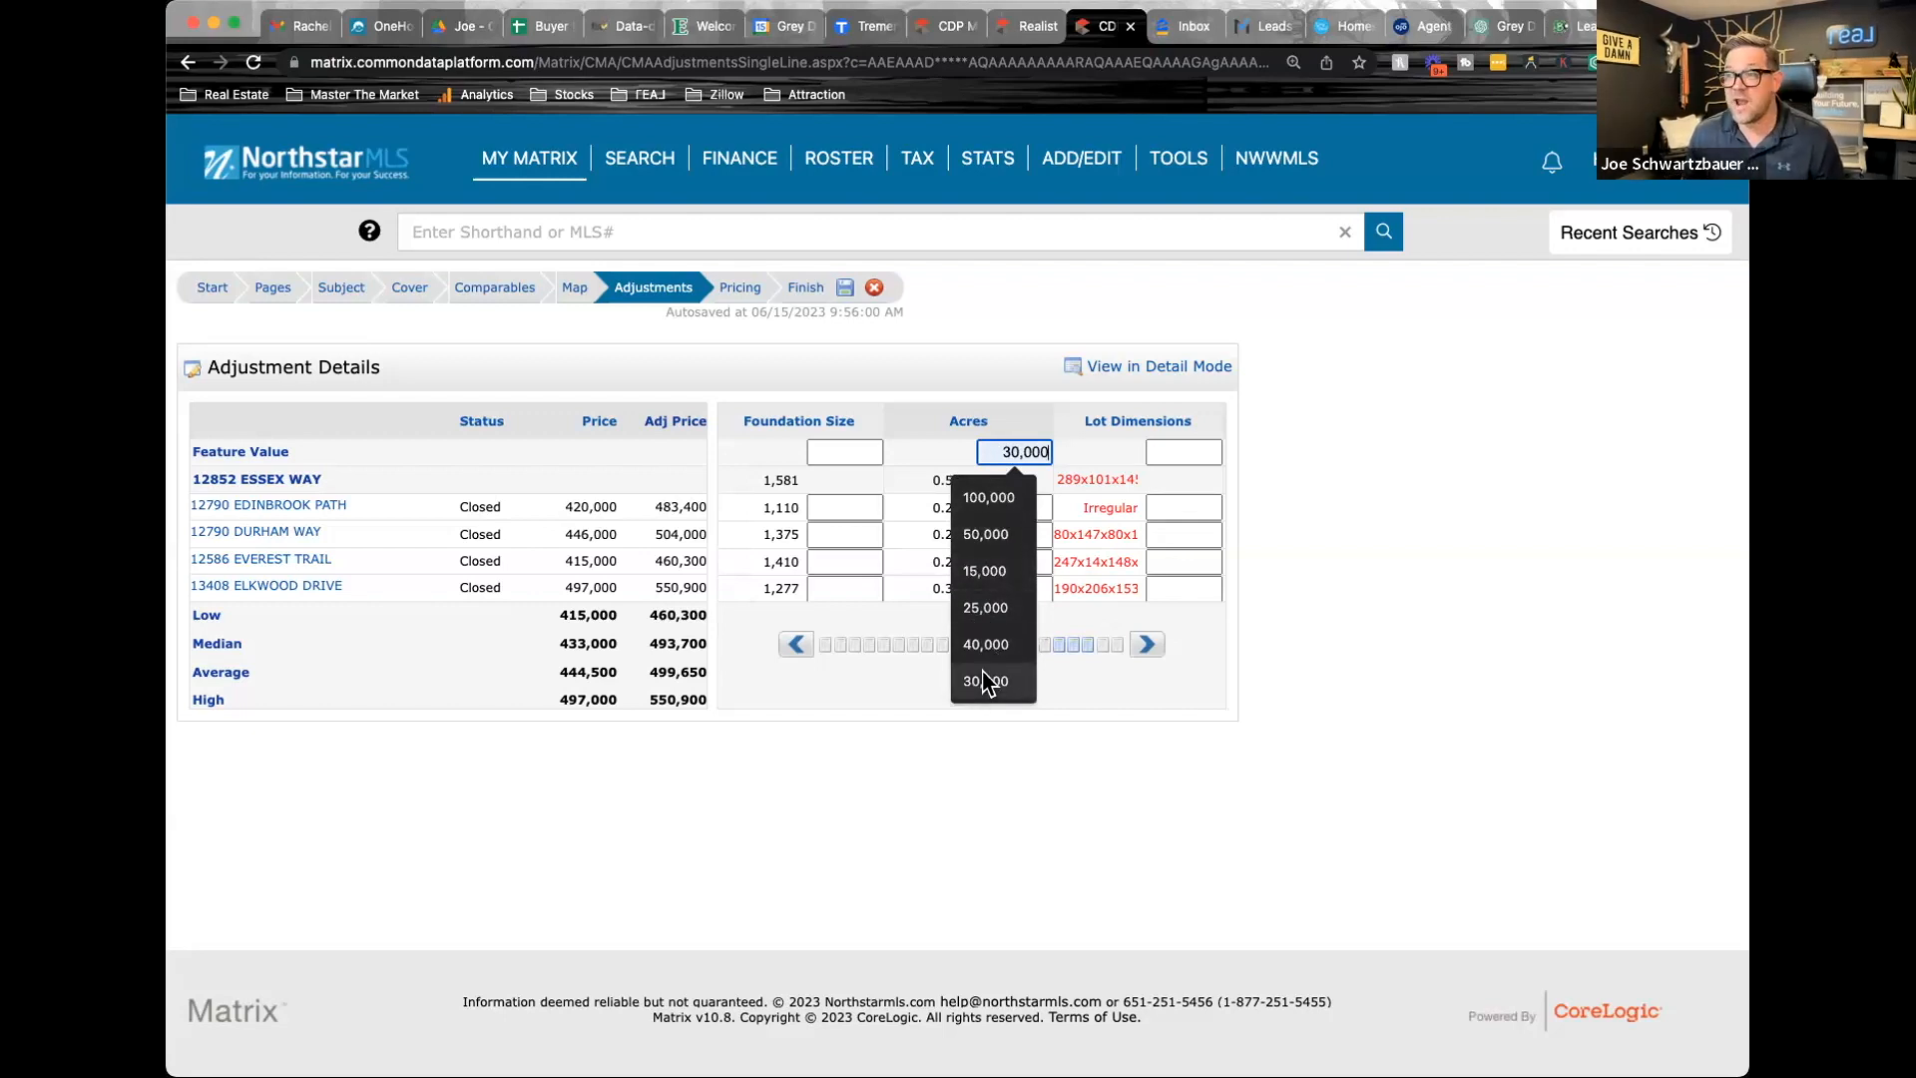
{"action": "left_click", "coordinate": [985, 571]}
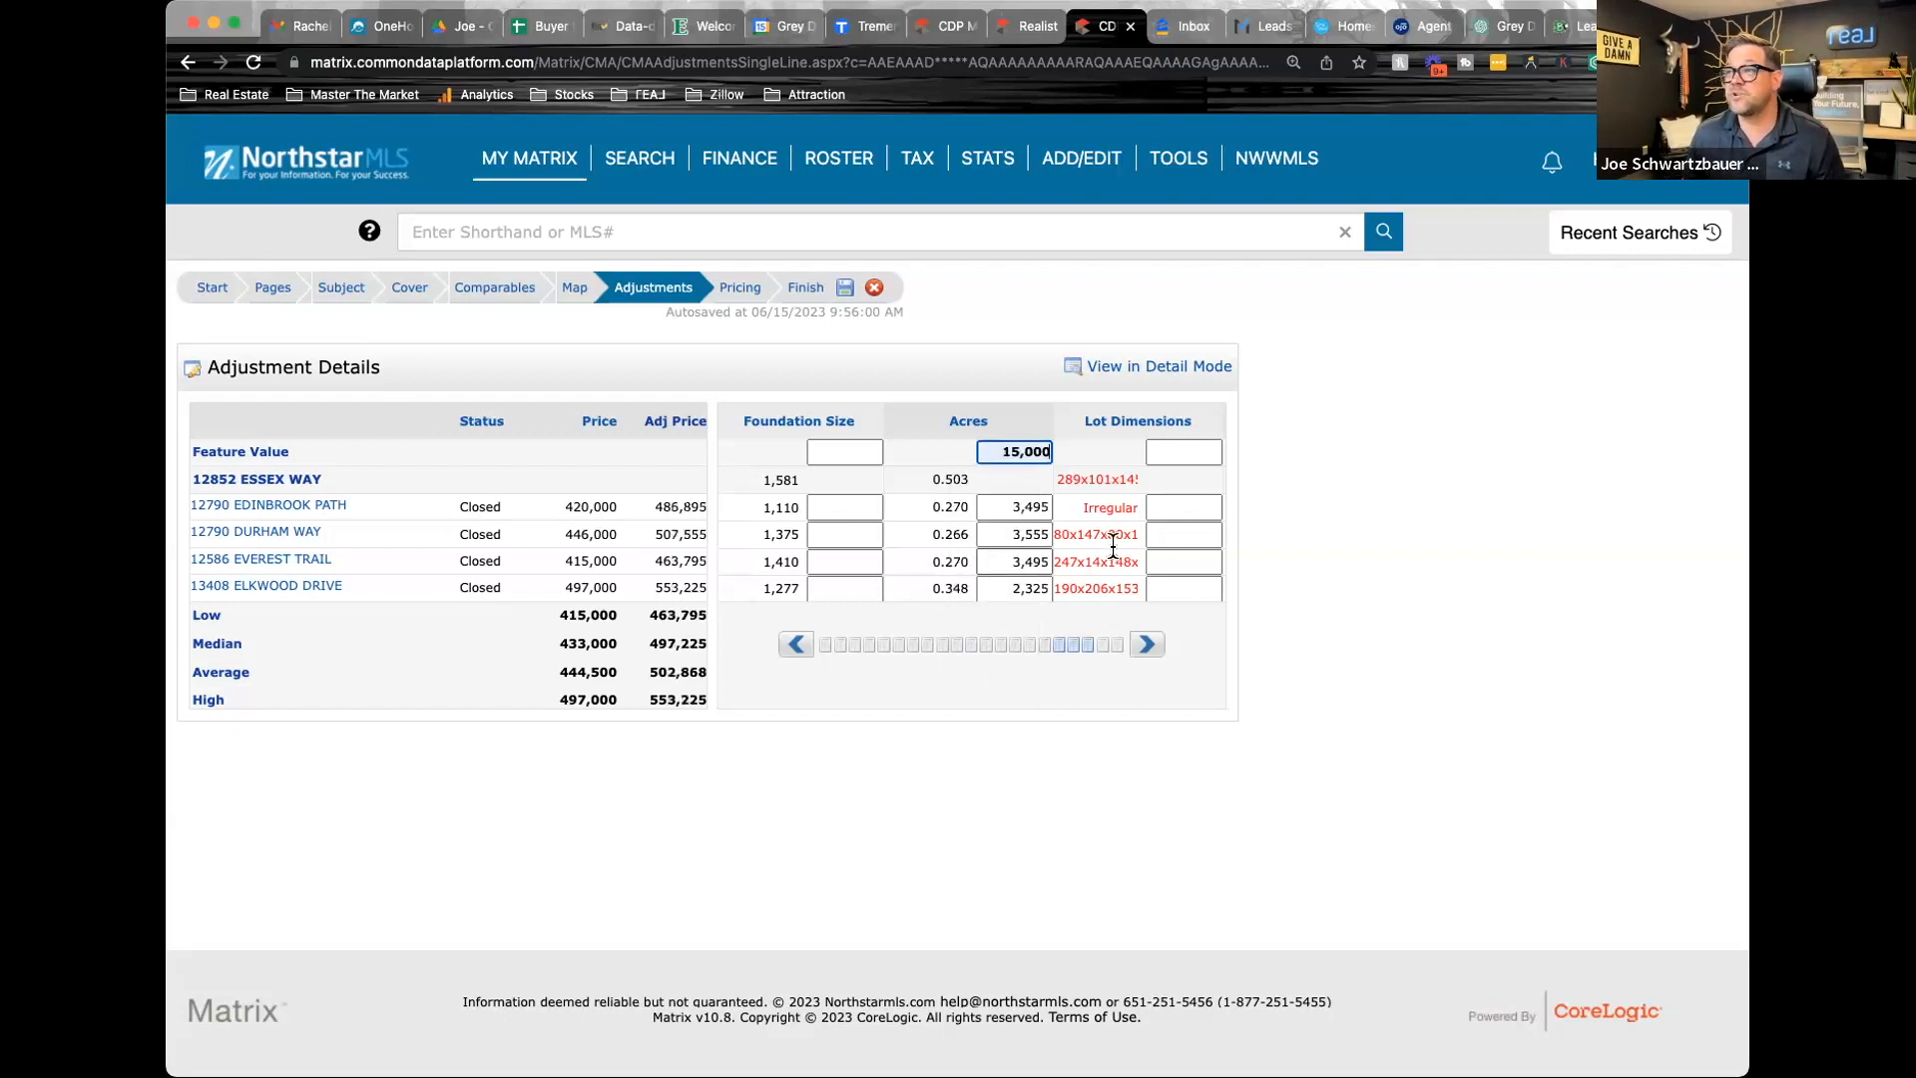
{"action": "key", "text": "BackSpace"}
{"action": "left_click", "coordinate": [1019, 452]}
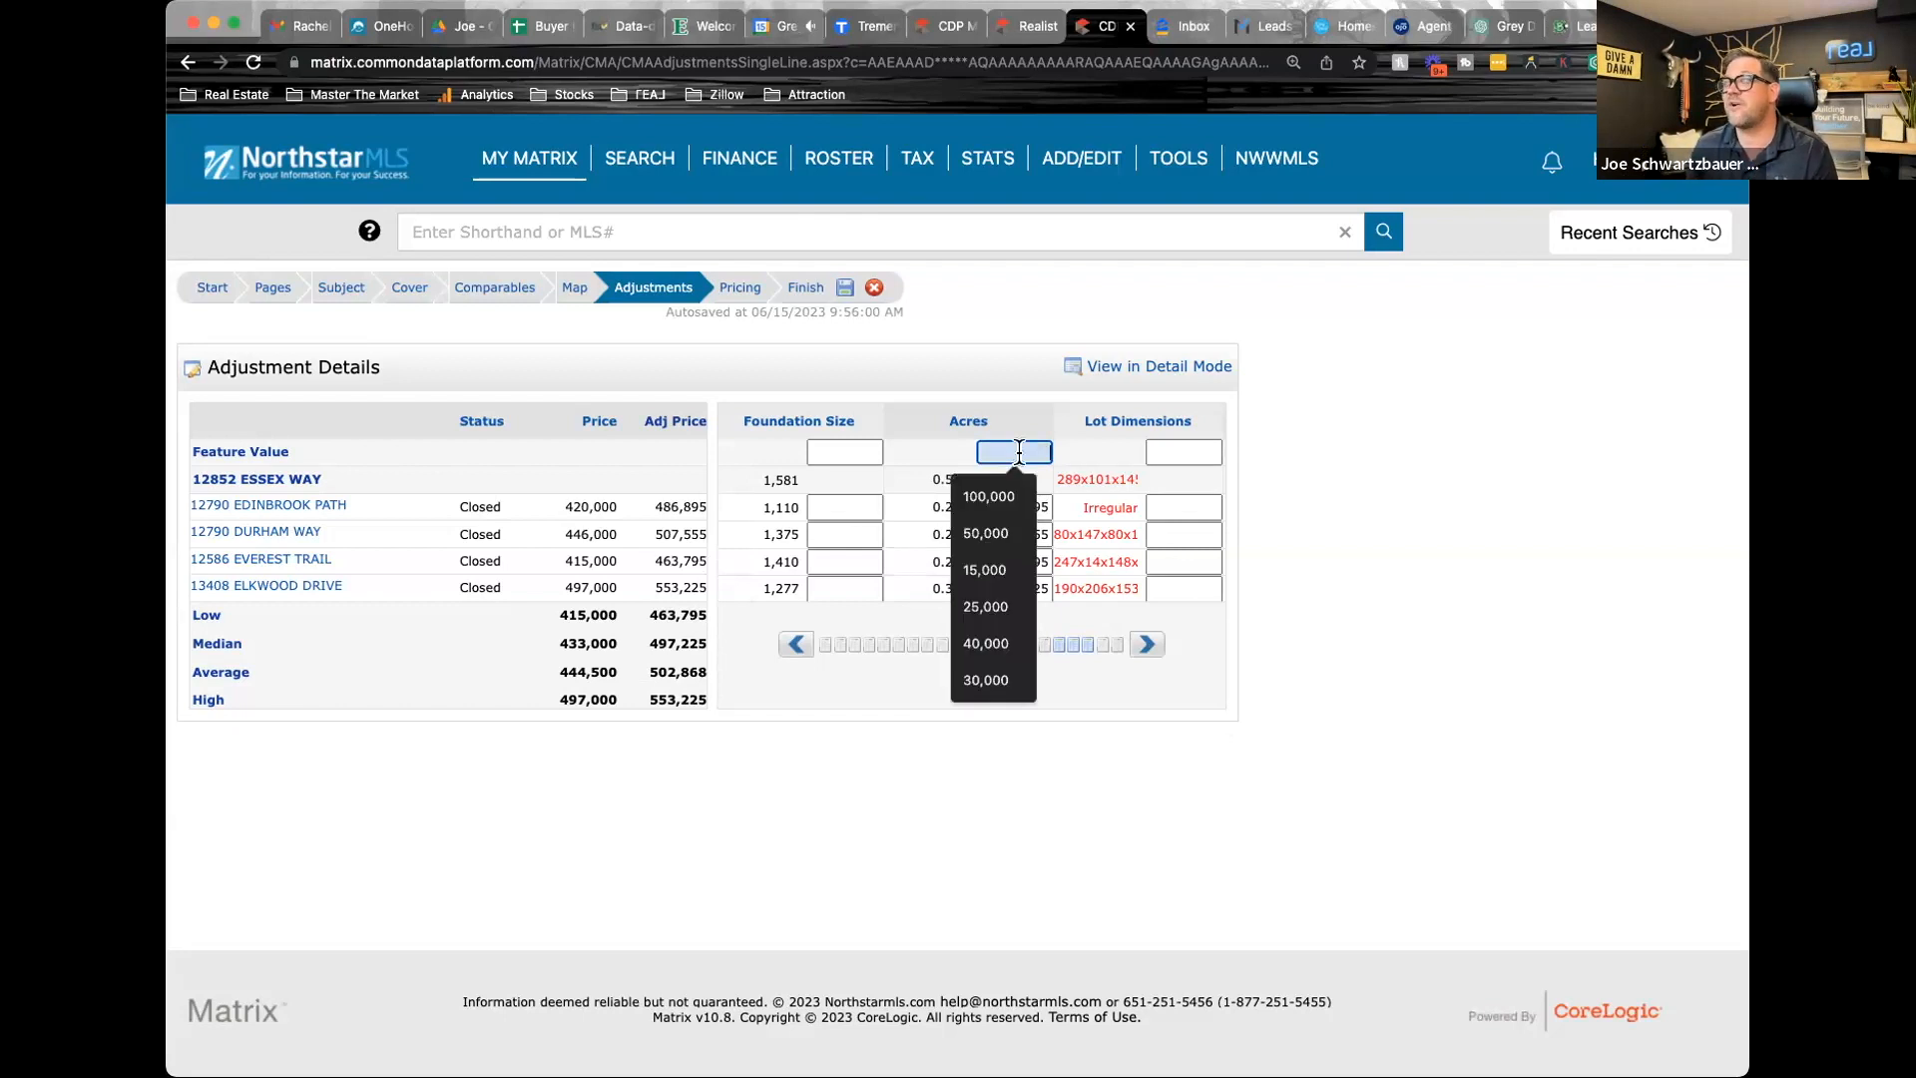
{"action": "left_click", "coordinate": [988, 607]}
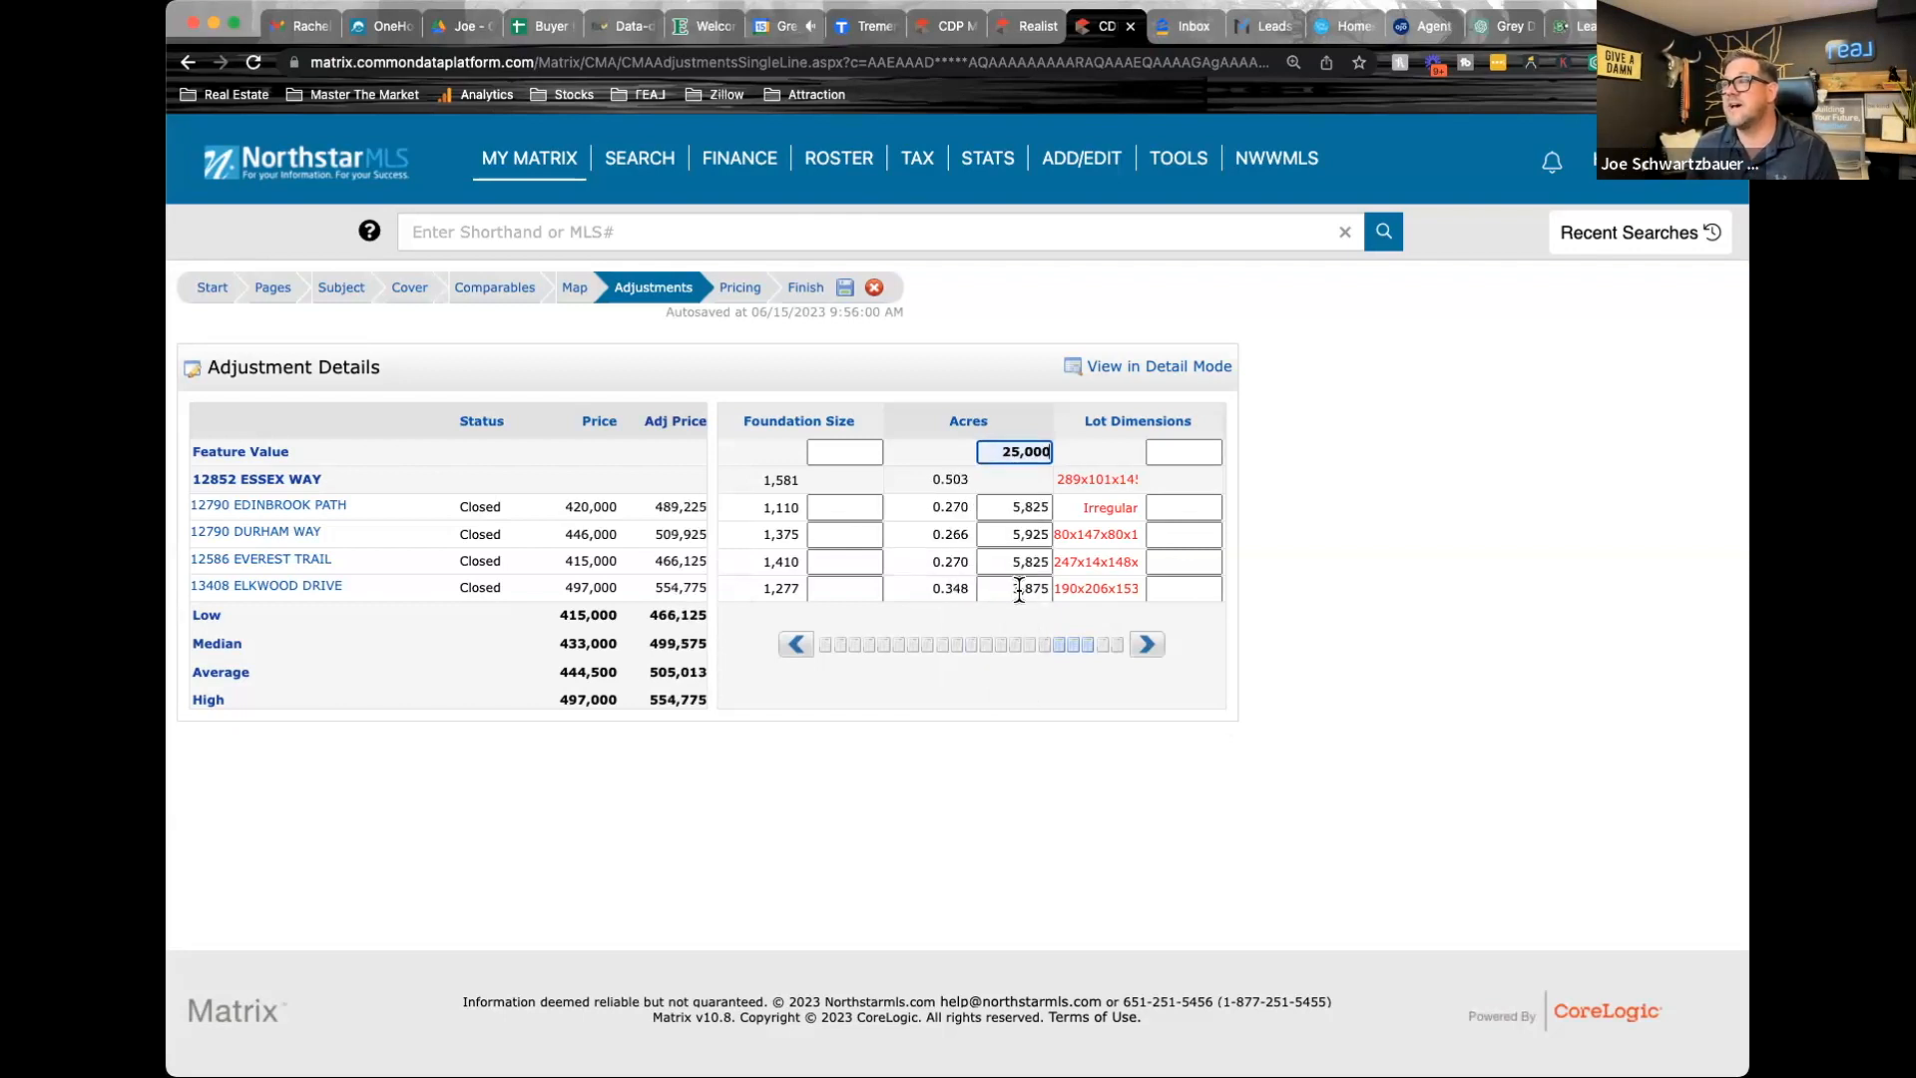
Enter Seller Contribution adjustments of -7,000, -11,150 and -3,000 for the first, second and third comparables respectively
{"action": "left_click", "coordinate": [1147, 647]}
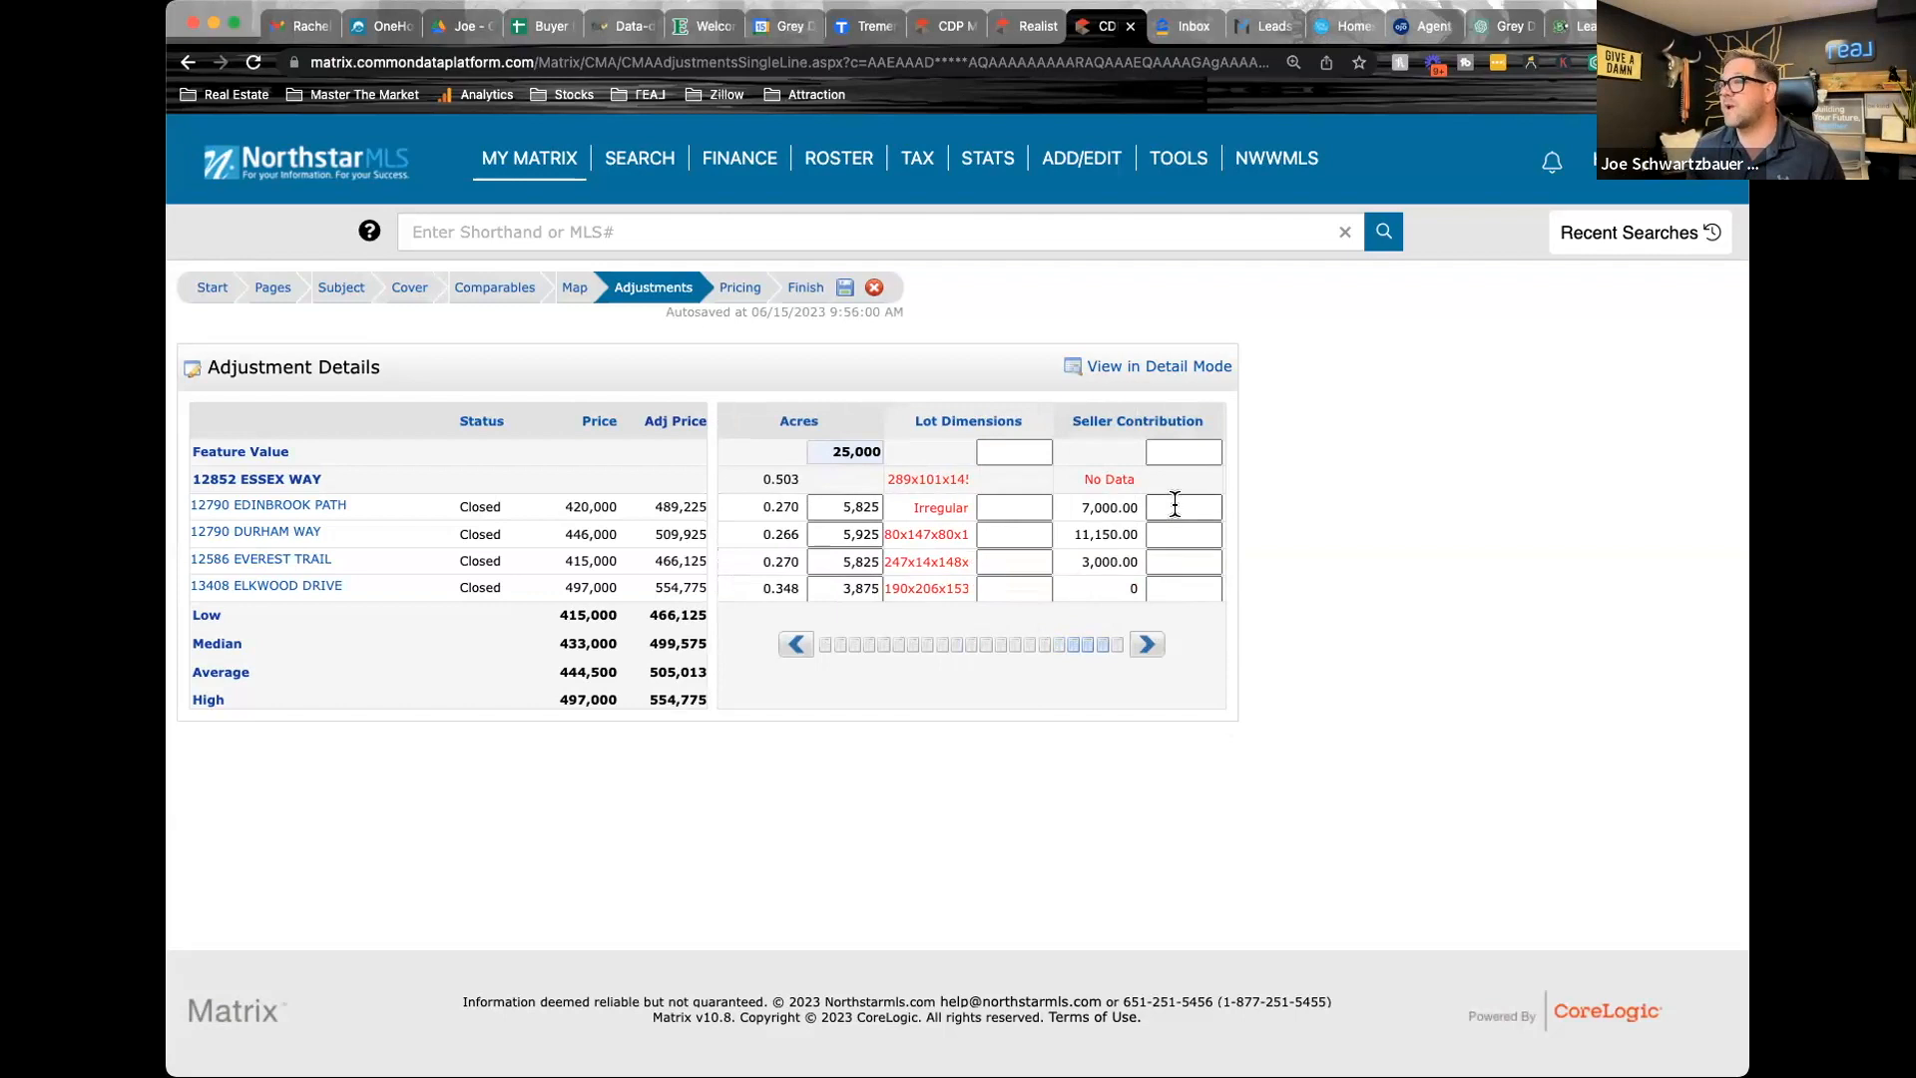
{"action": "left_click", "coordinate": [1147, 644]}
{"action": "left_click", "coordinate": [1010, 506]}
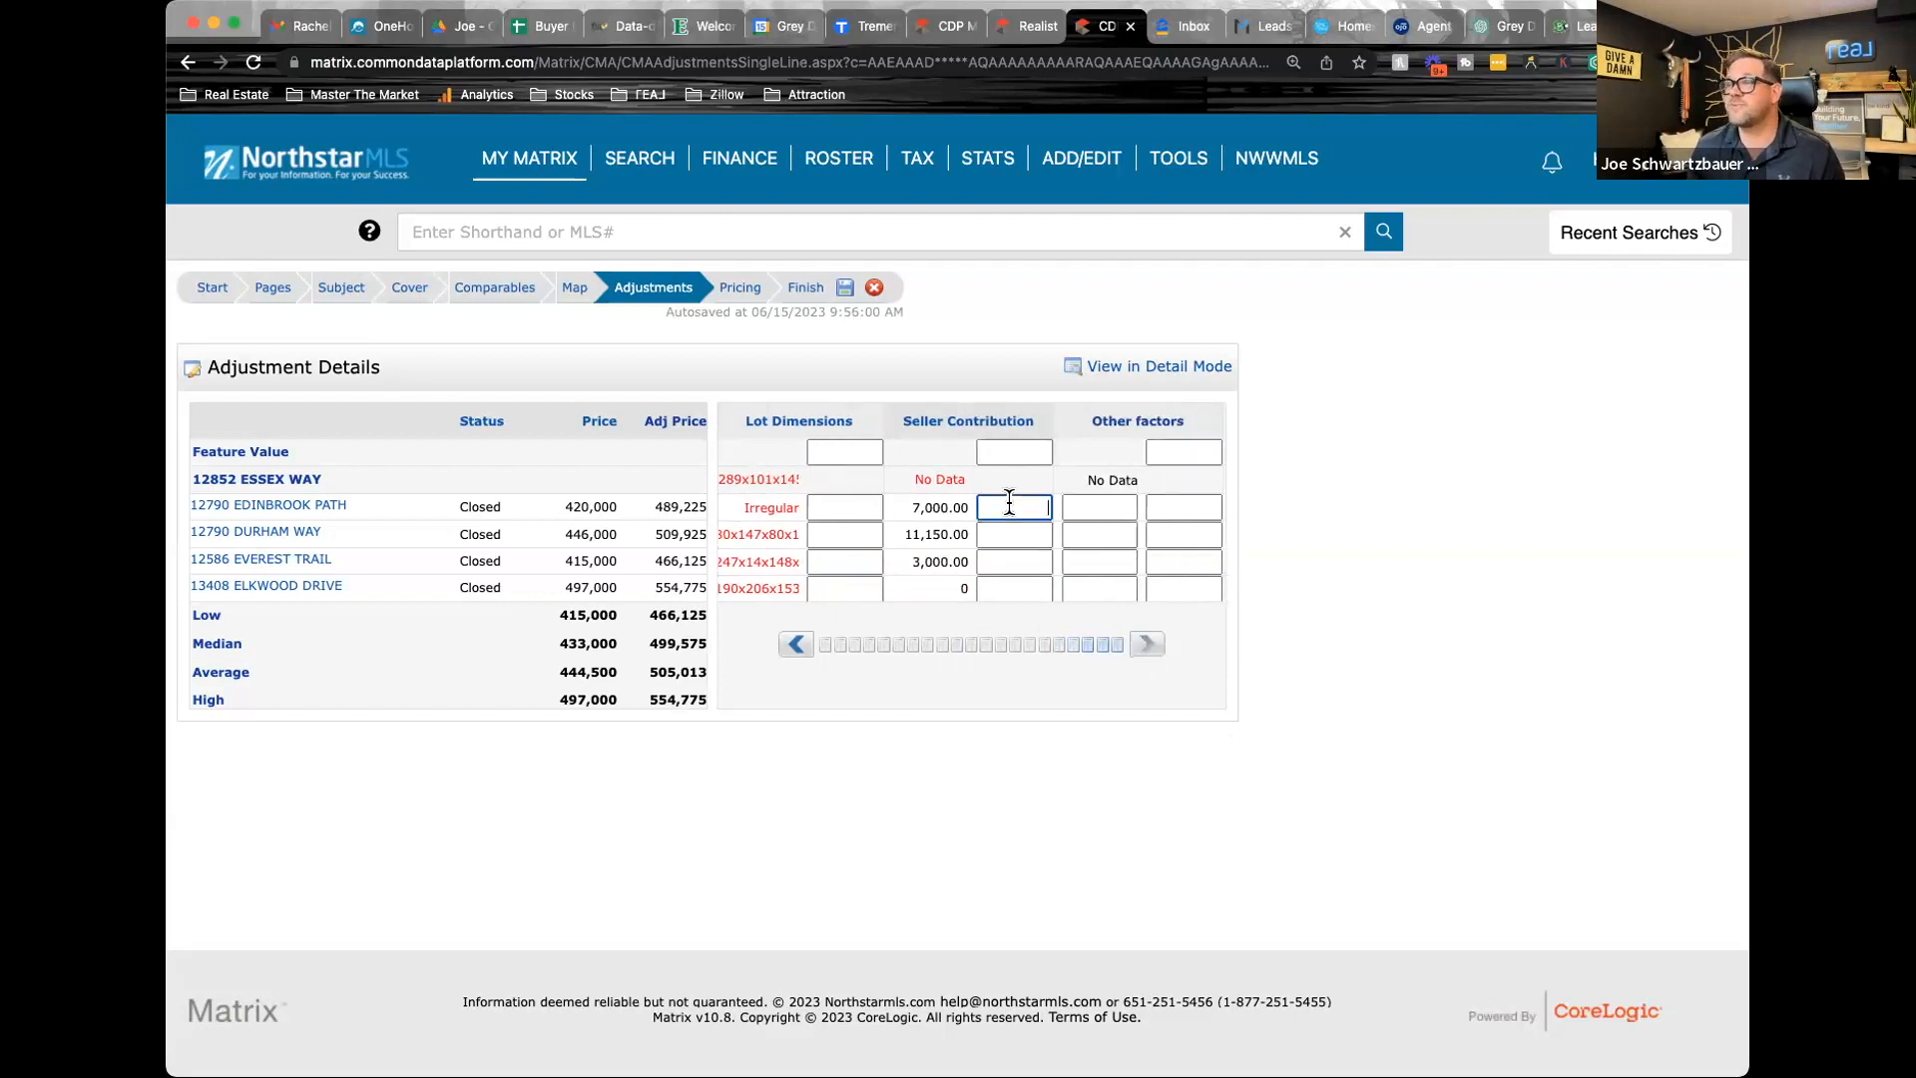
{"action": "type", "text": "-7000"}
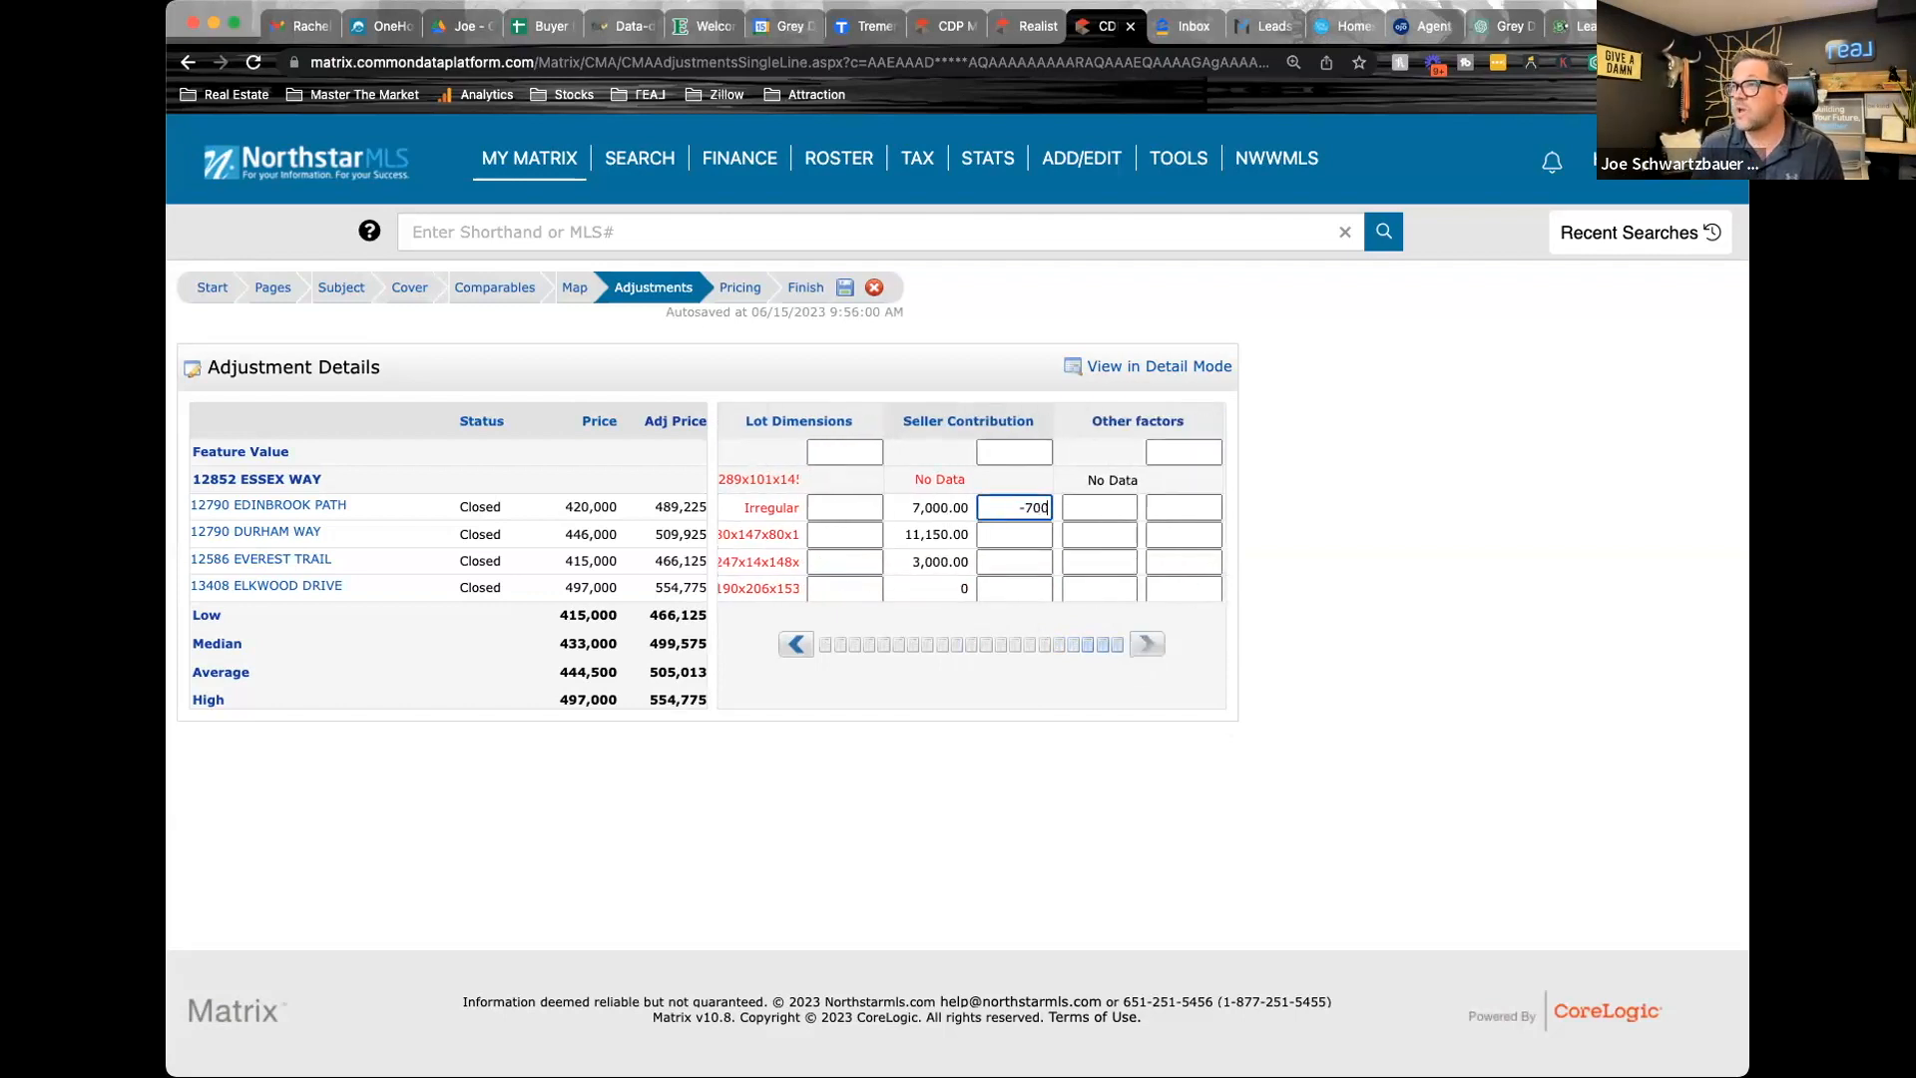
{"action": "left_click", "coordinate": [1011, 533]}
{"action": "type", "text": "-11"}
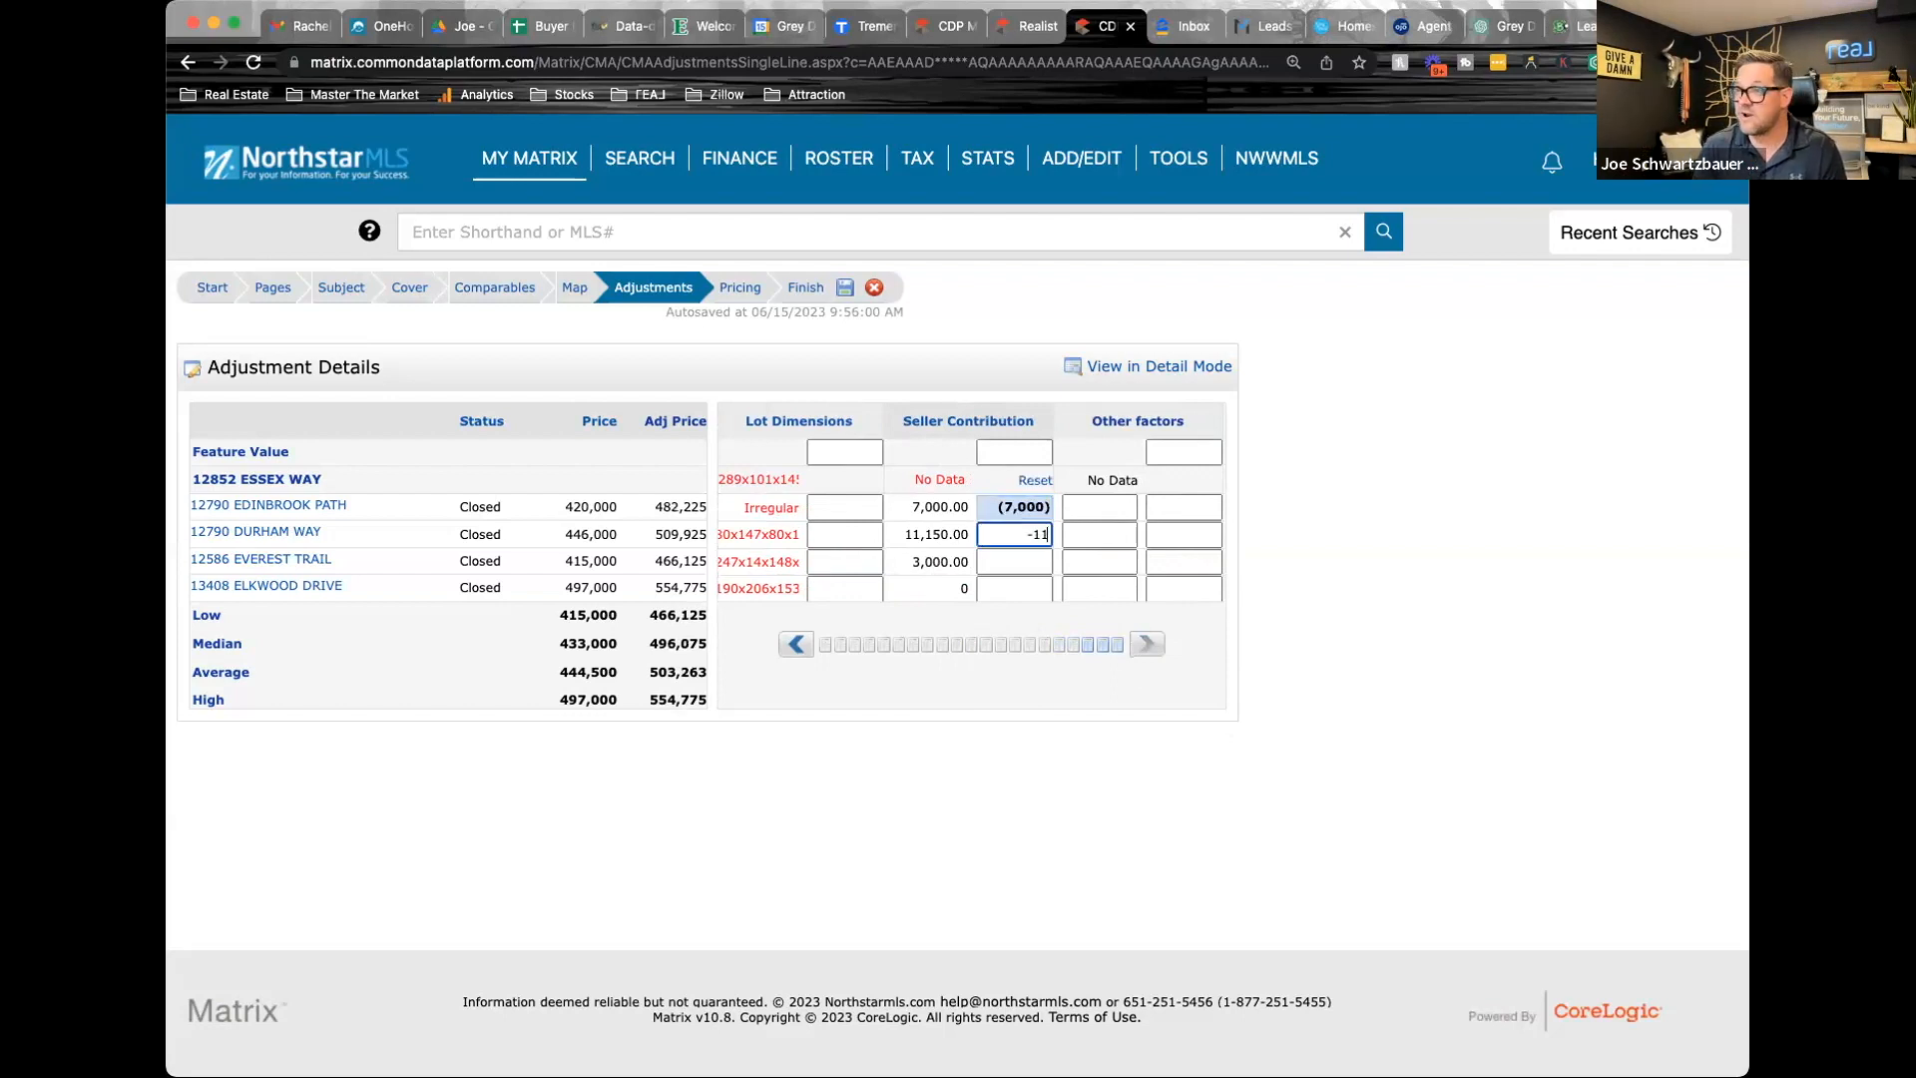
{"action": "type", "text": "150"}
{"action": "left_click", "coordinate": [1012, 561]}
{"action": "type", "text": "-3000"}
{"action": "key", "text": "Return"}
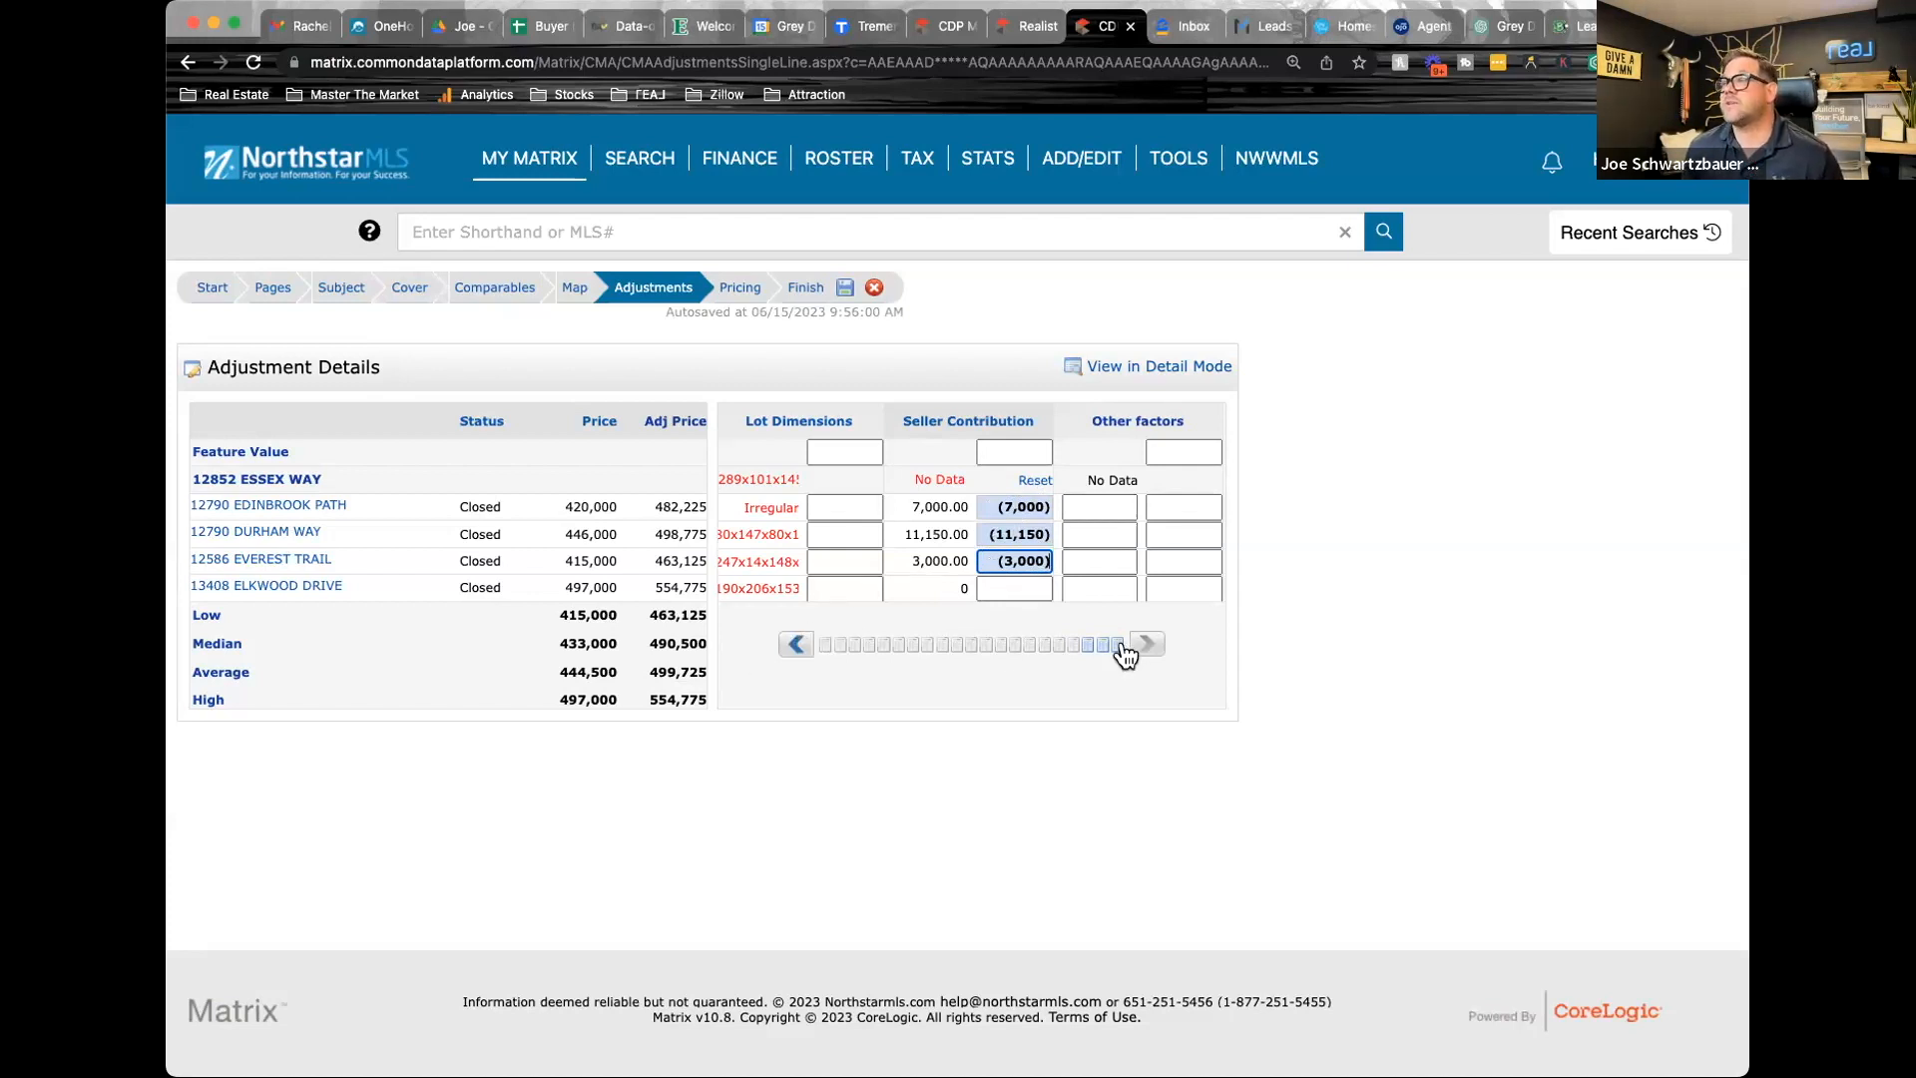
{"action": "left_click", "coordinate": [1150, 647]}
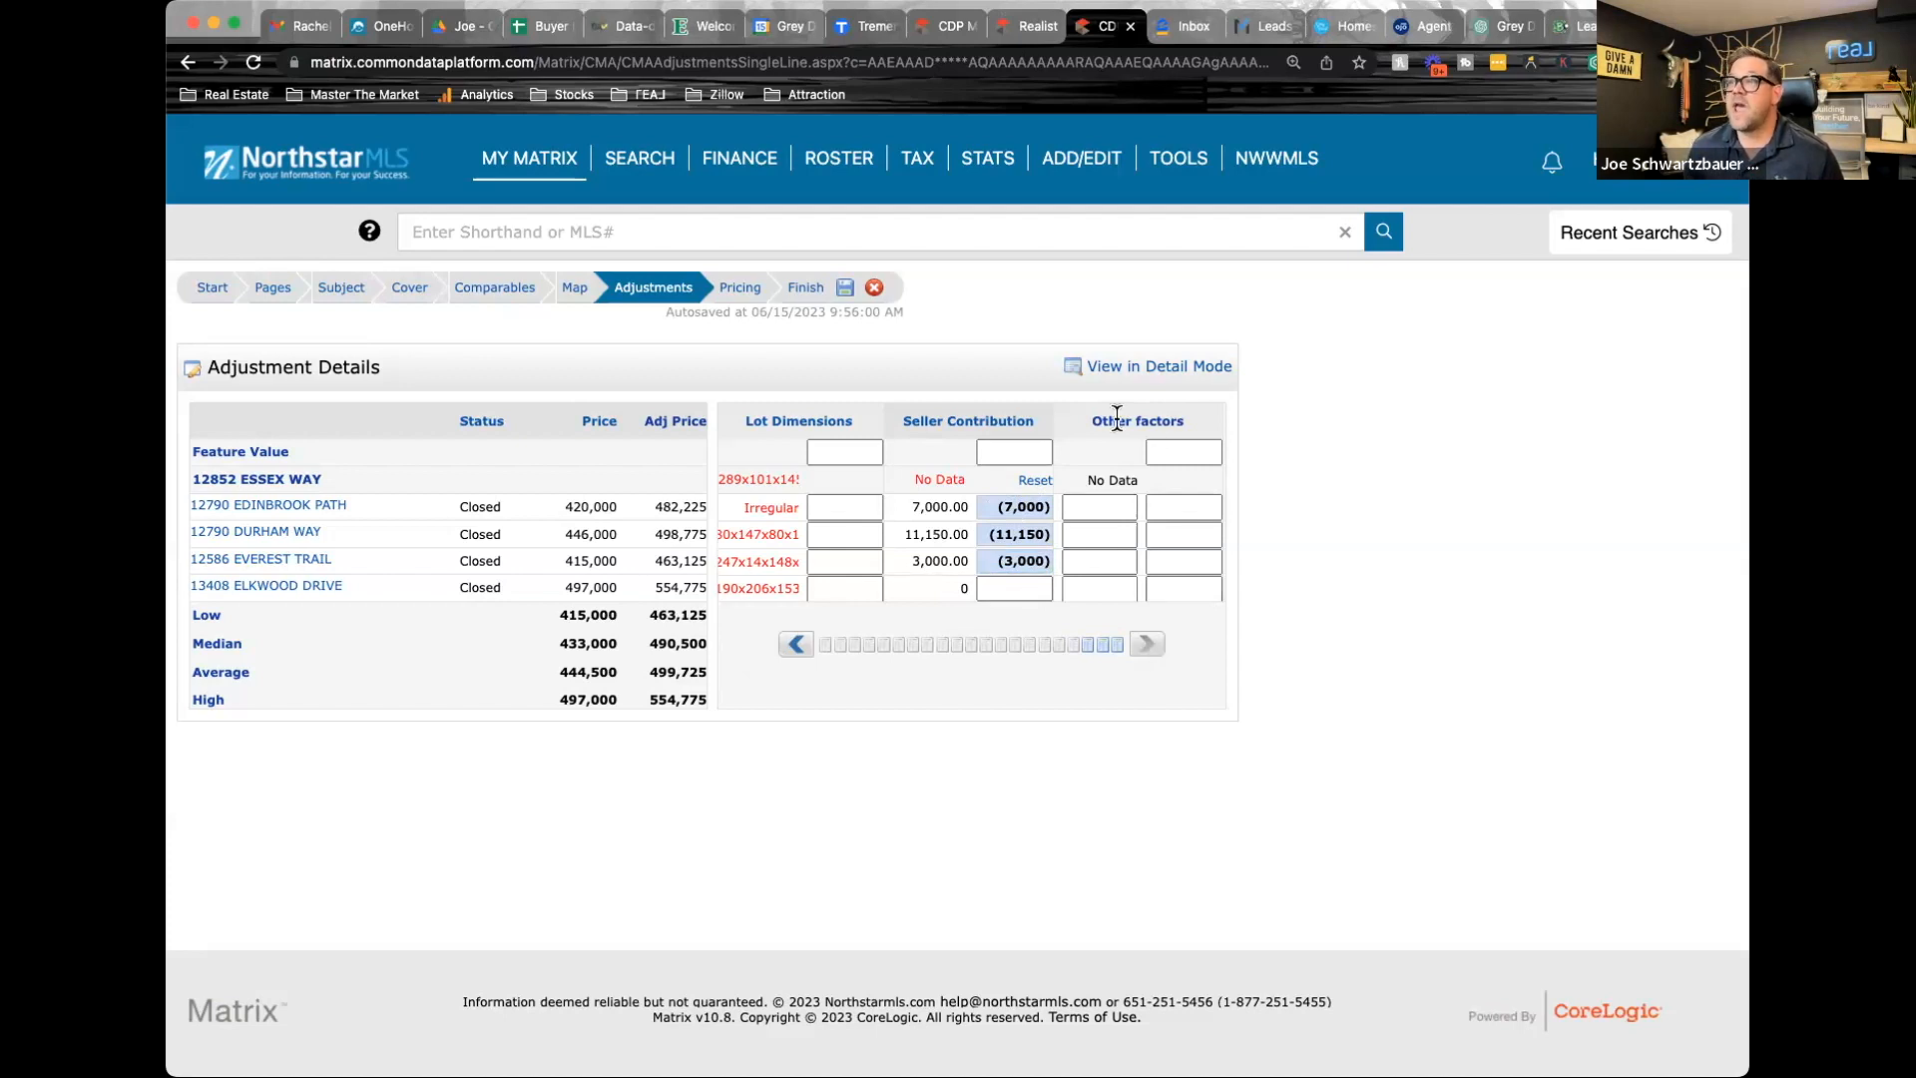
Check the custom fields at the end of the subject's details and return to the price adjustments
{"action": "left_click", "coordinate": [340, 289]}
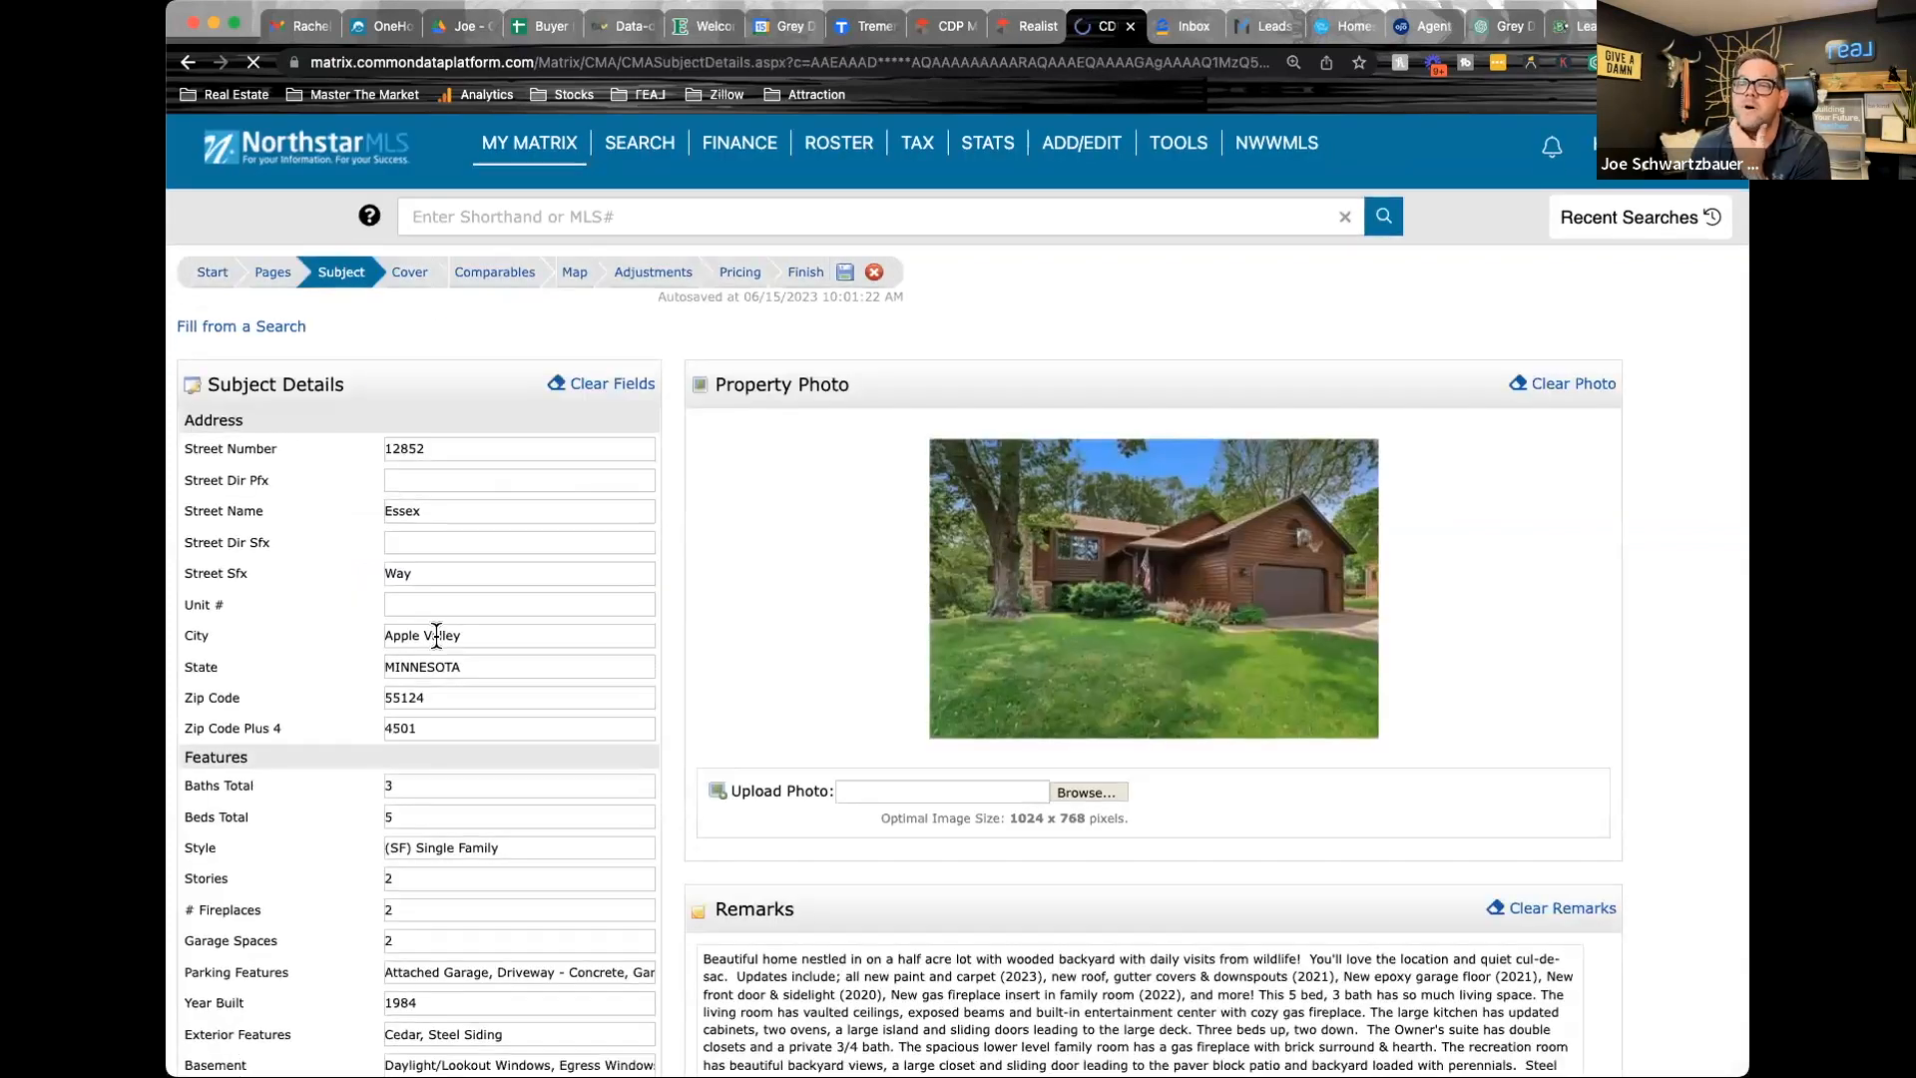
{"action": "scroll", "coordinate": [439, 633], "scroll_direction": "down", "scroll_amount": 15}
{"action": "left_click", "coordinate": [255, 763]}
{"action": "left_click", "coordinate": [261, 853]}
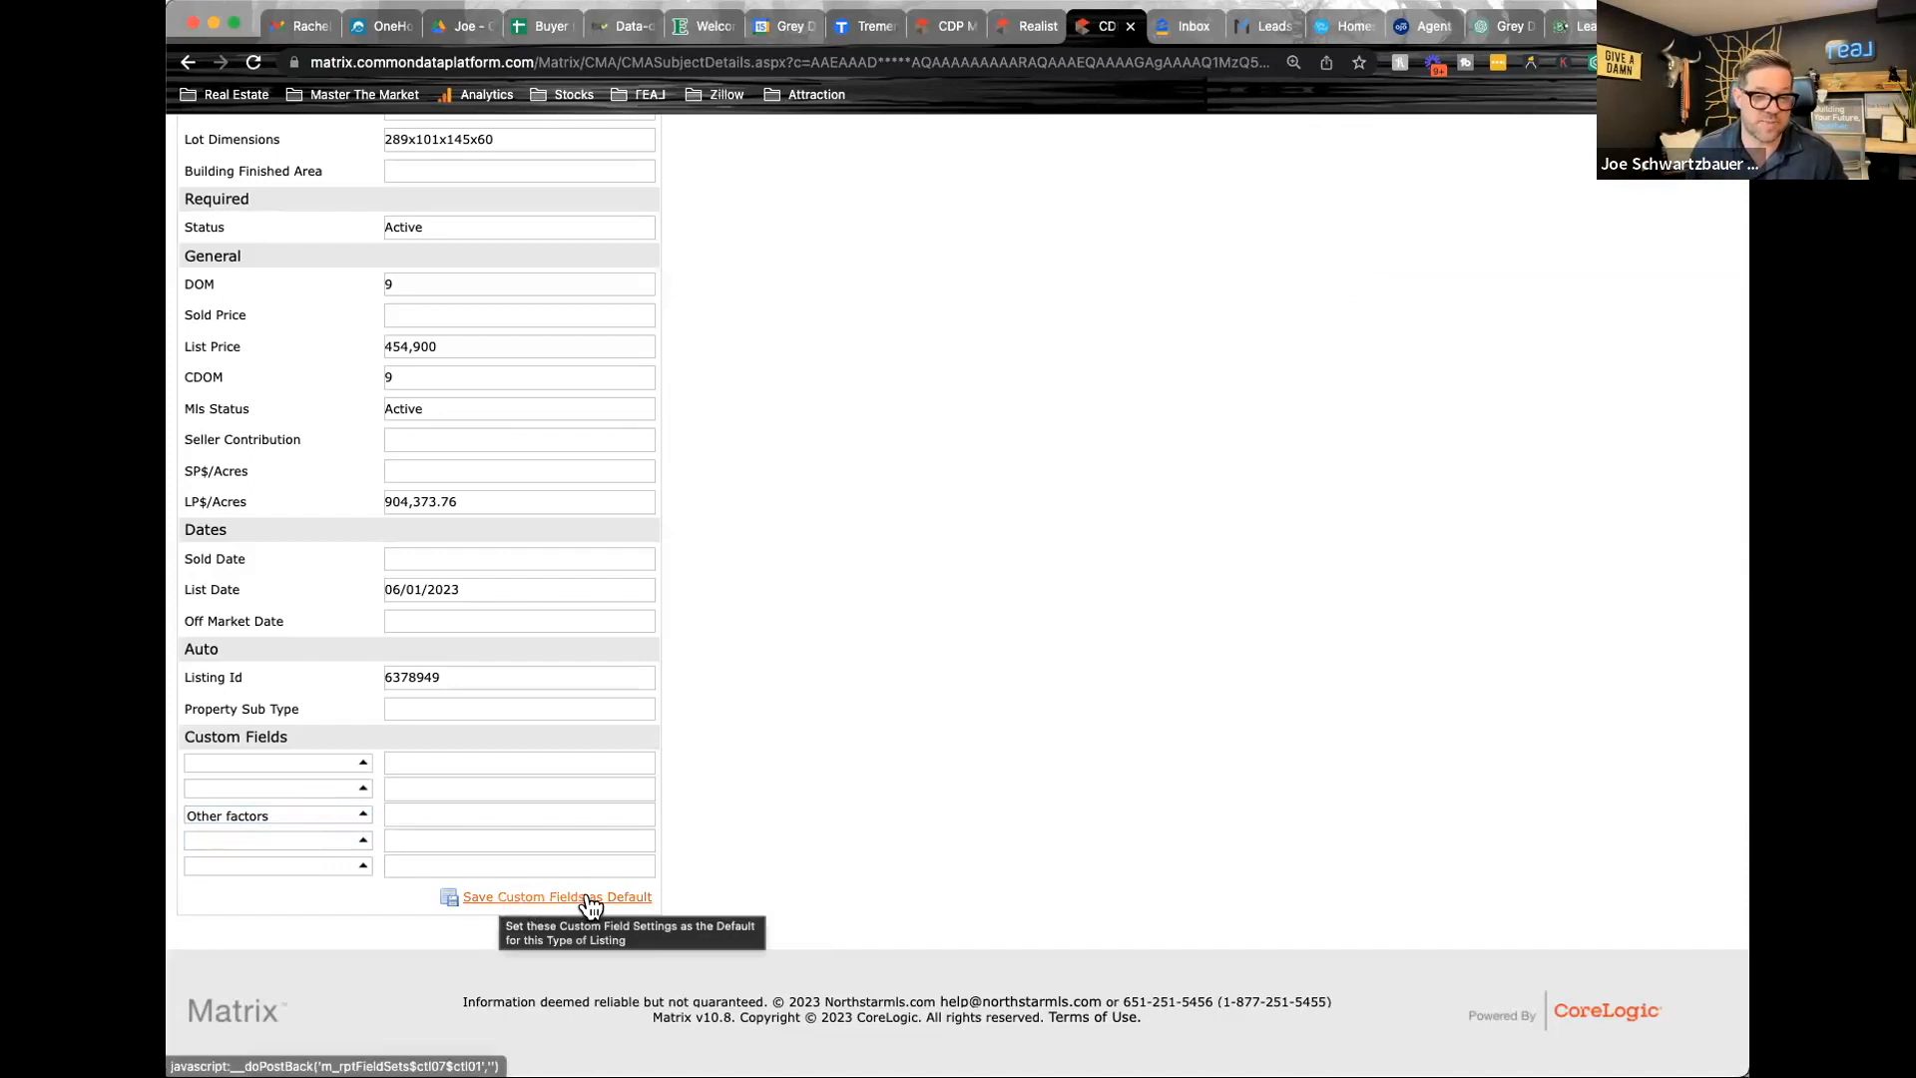
{"action": "scroll", "coordinate": [767, 637], "scroll_direction": "up", "scroll_amount": 15}
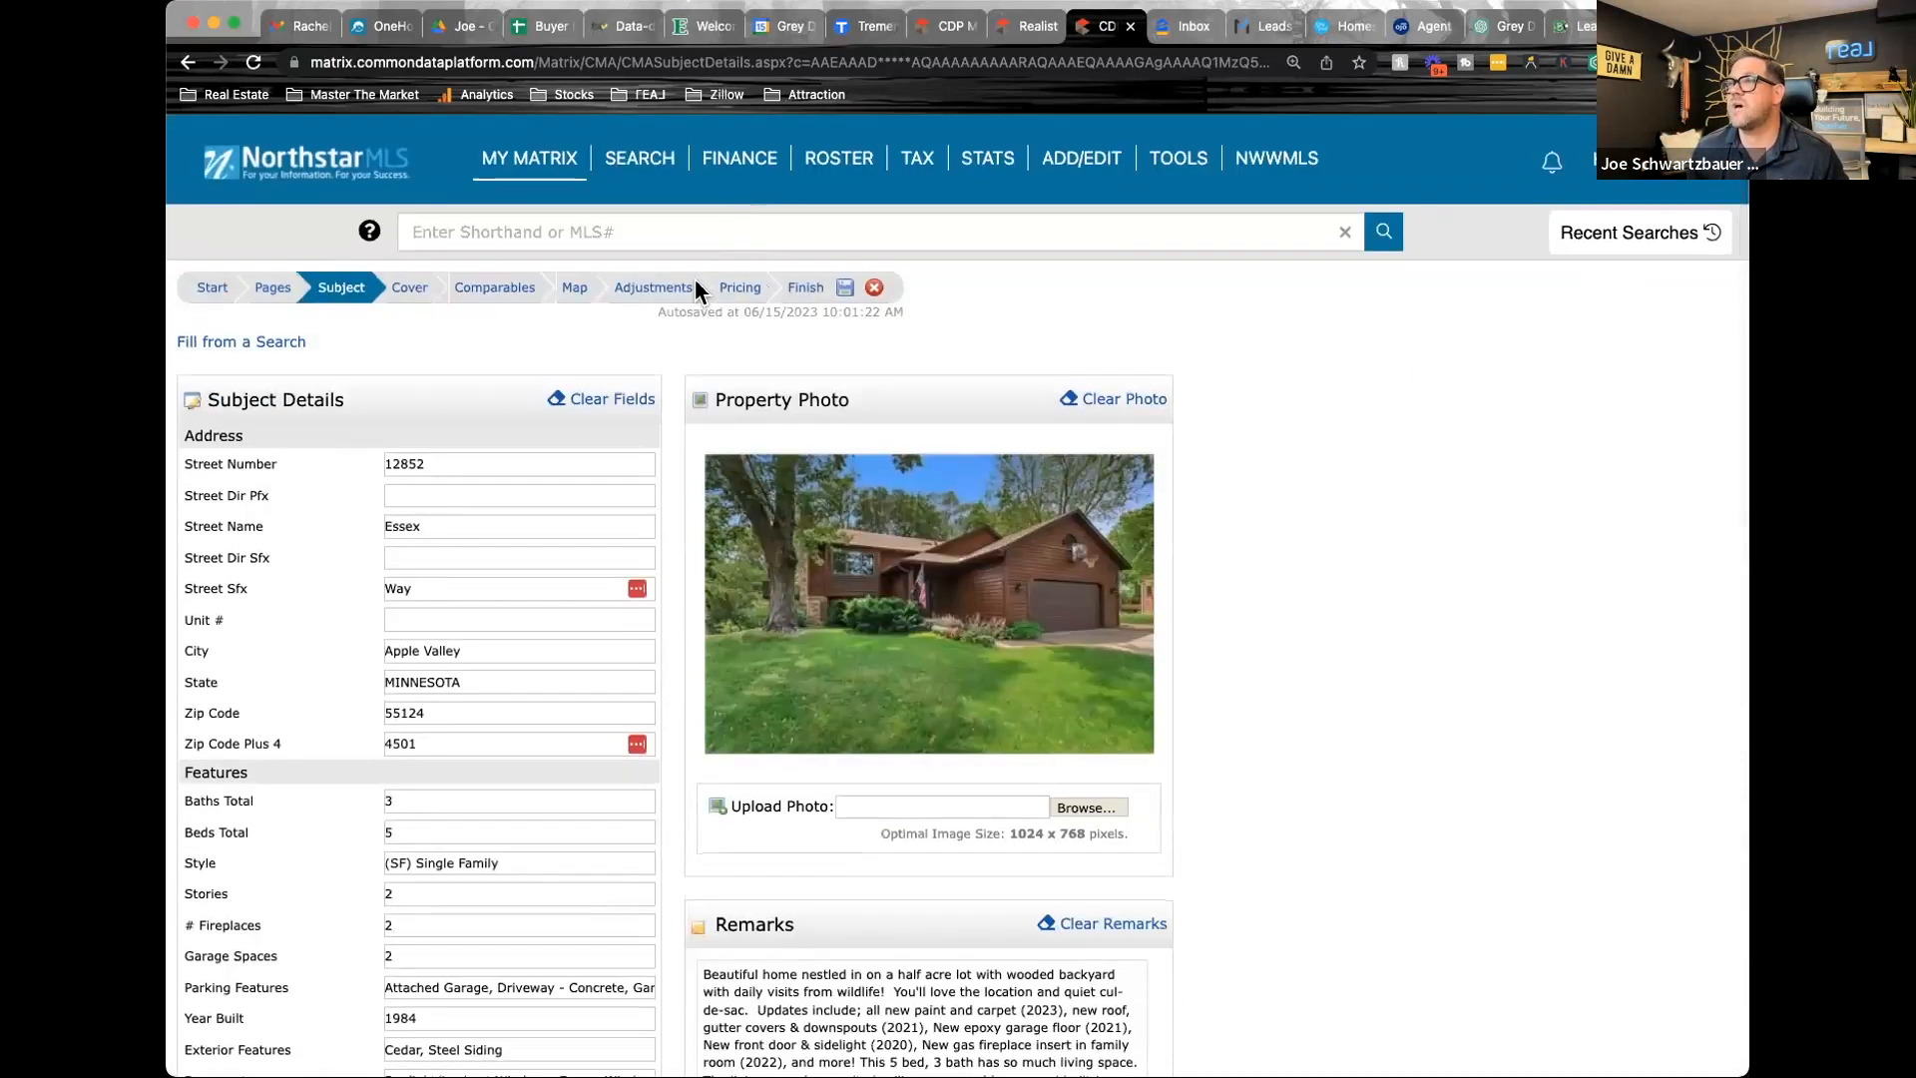
{"action": "left_click", "coordinate": [655, 289]}
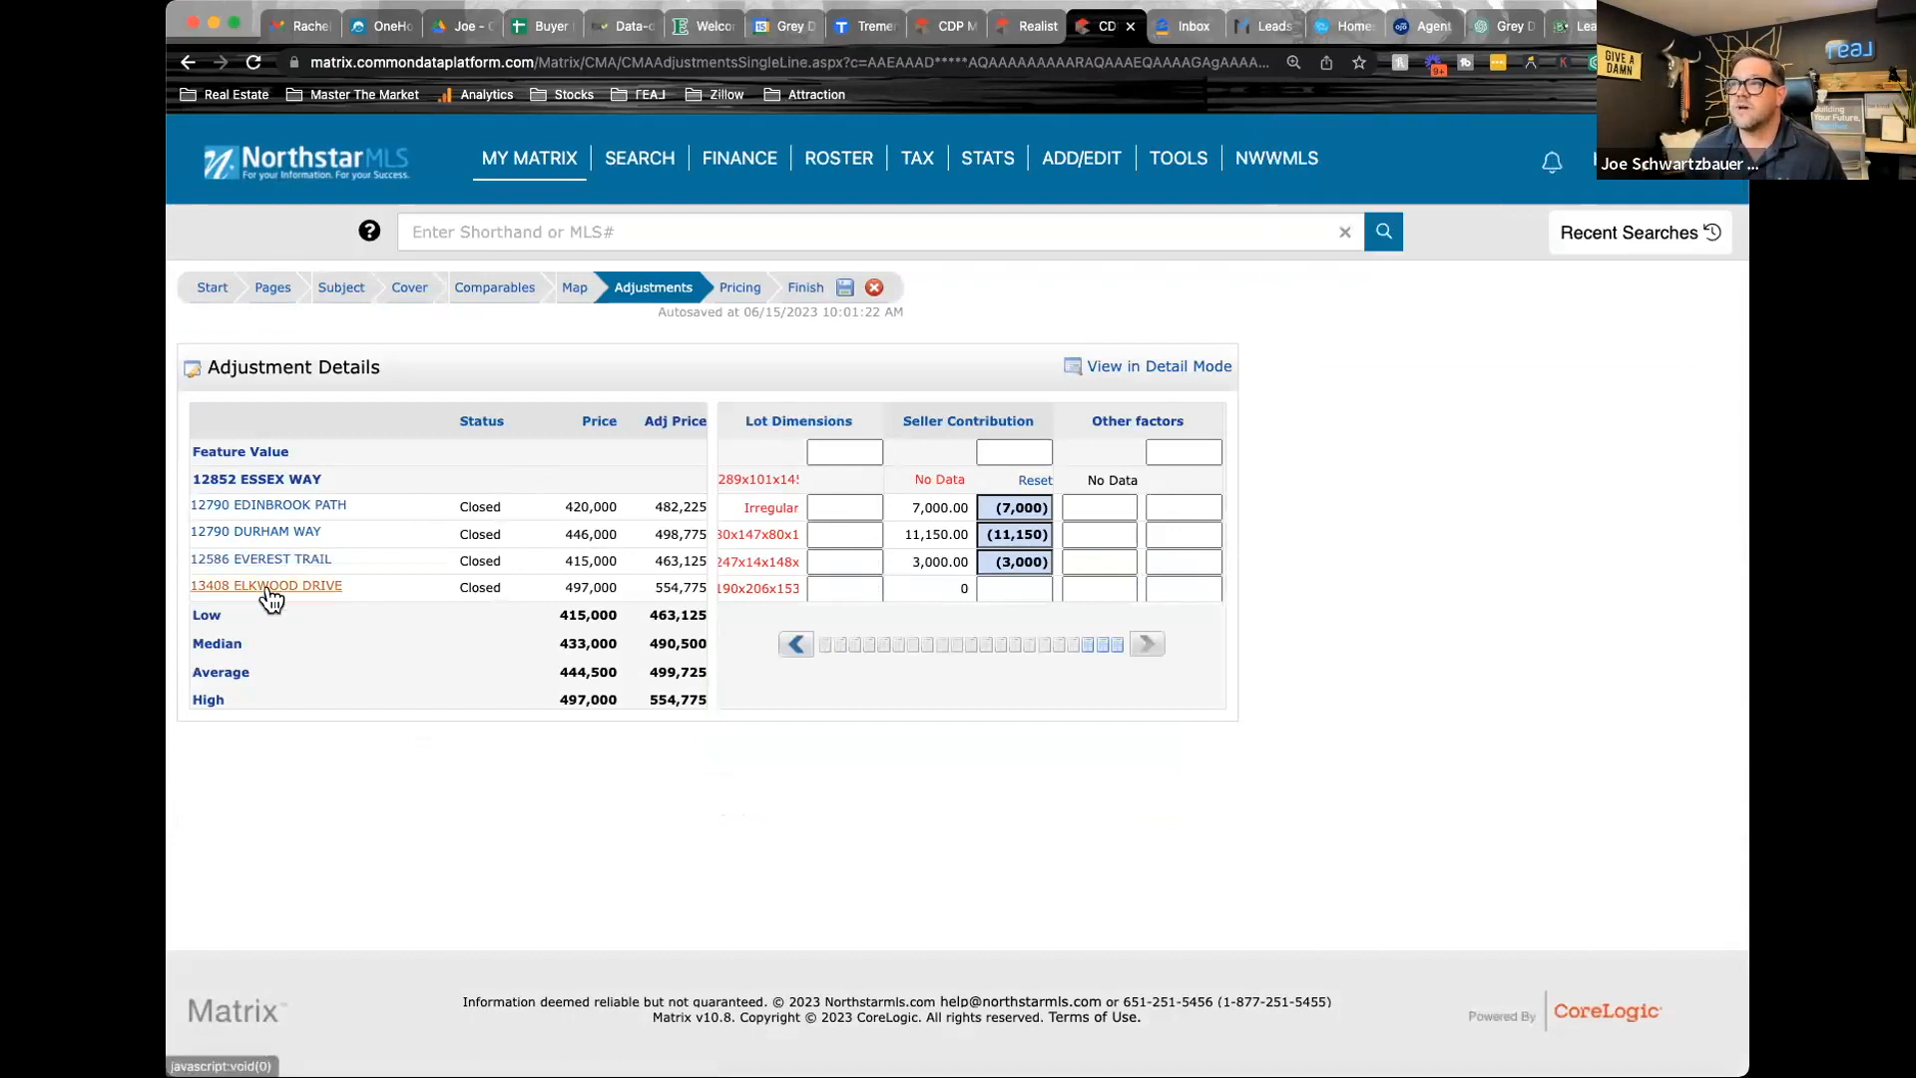
Open the full listing of the fourth comparable from the CMA's selected comparables
{"action": "left_click", "coordinate": [269, 587]}
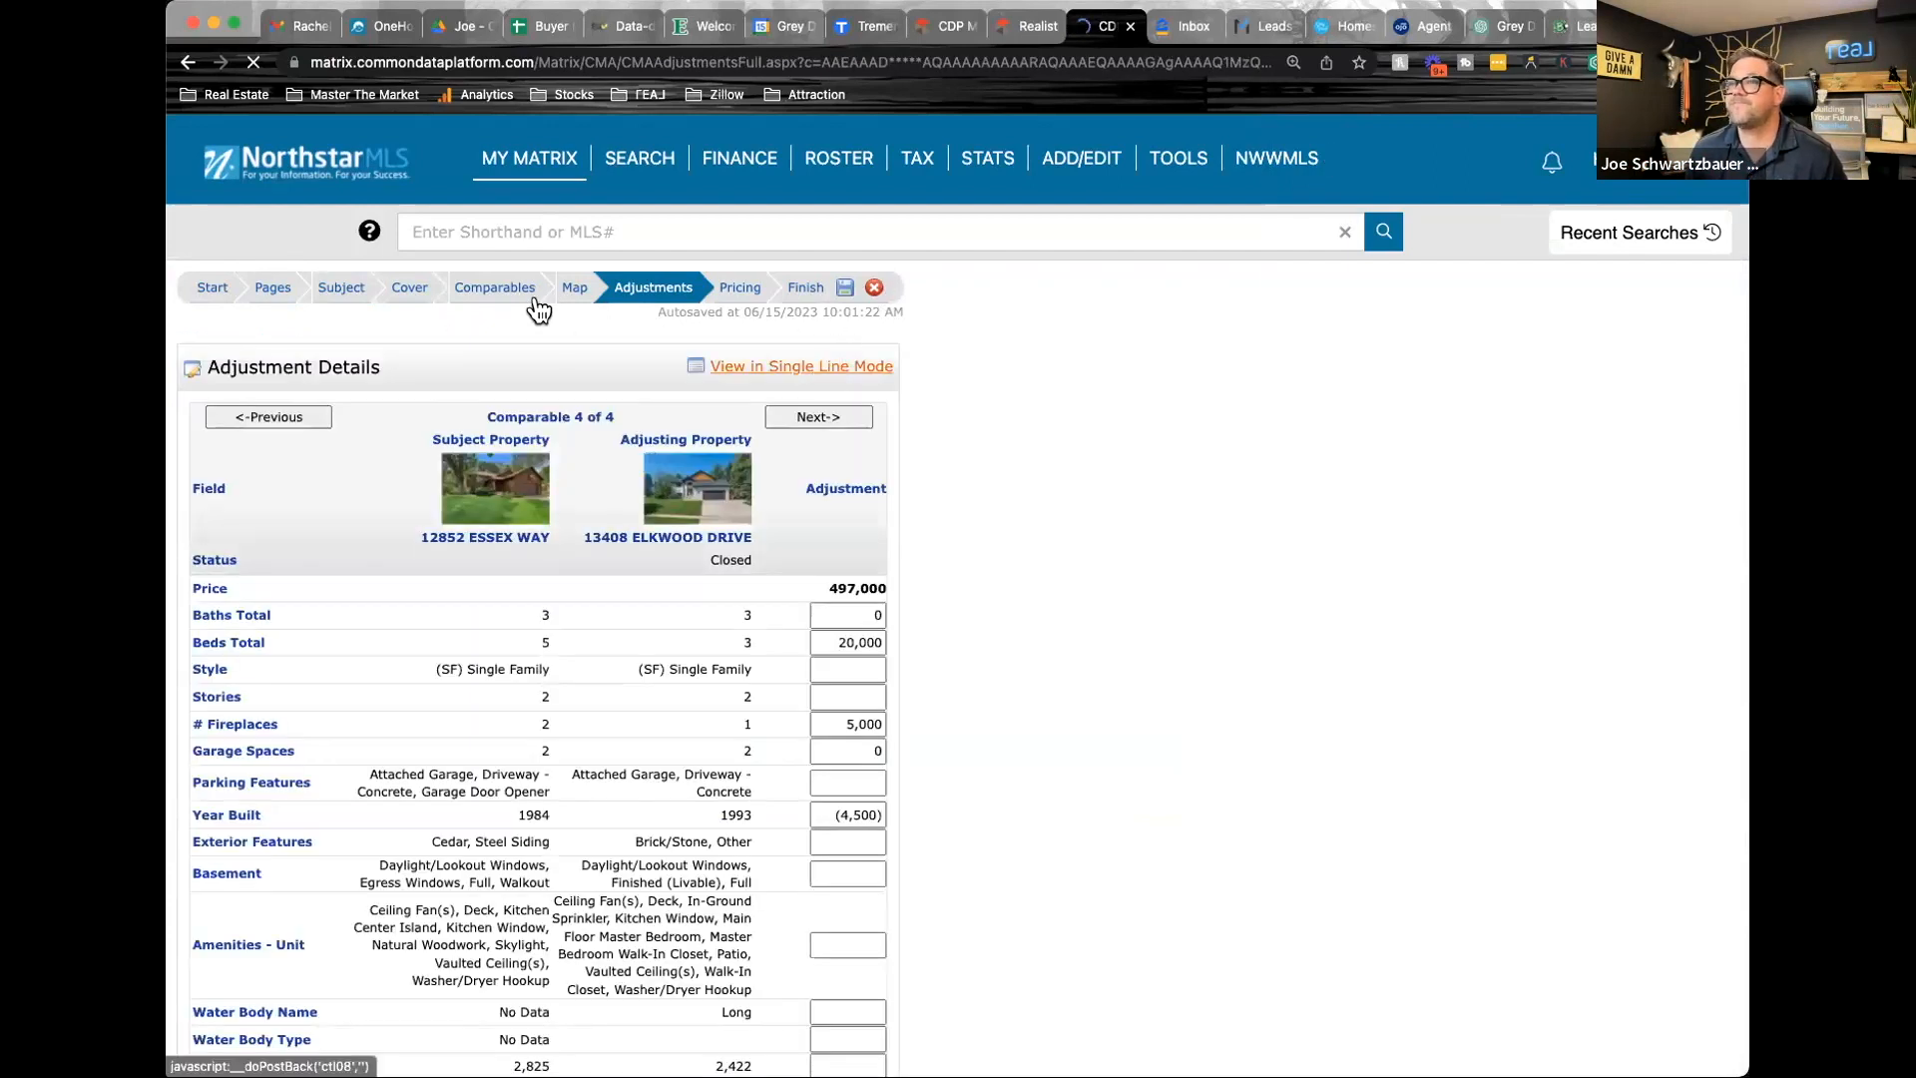
{"action": "left_click", "coordinate": [494, 292]}
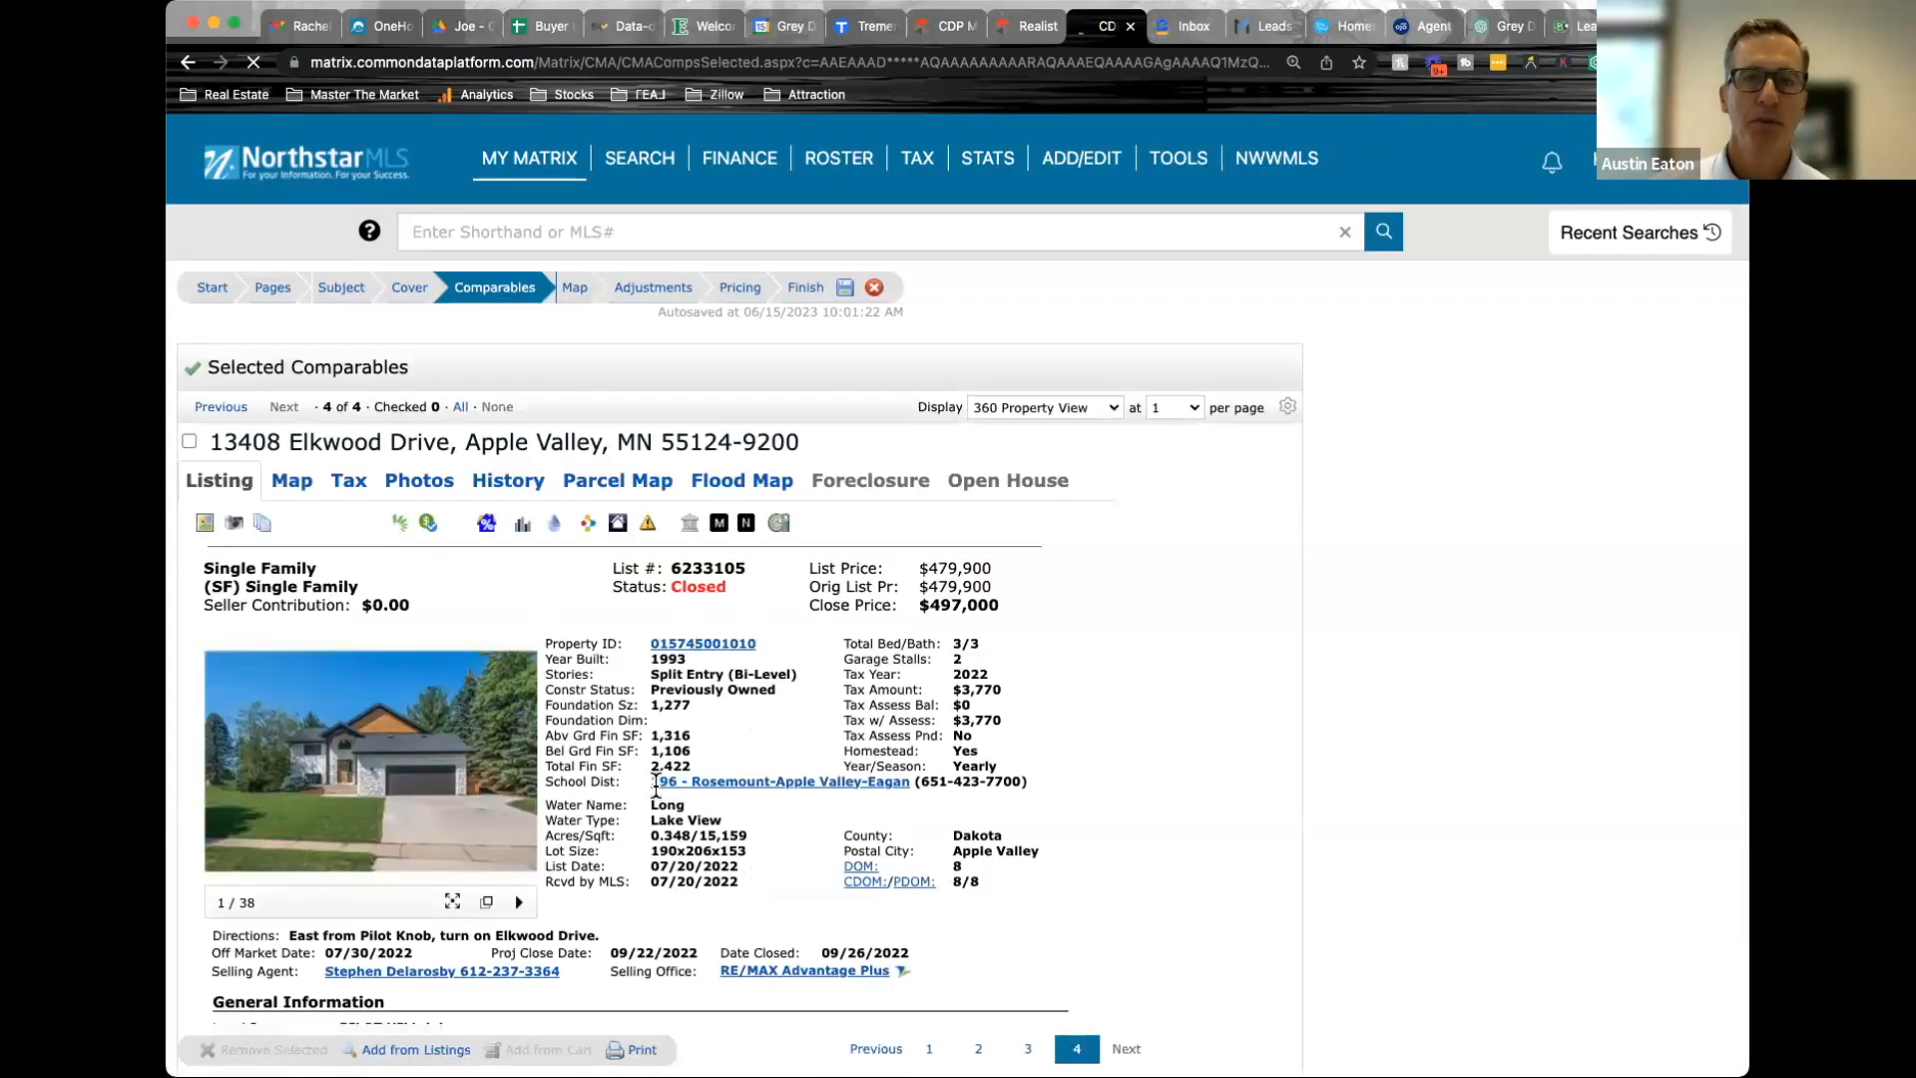
{"action": "scroll", "coordinate": [698, 779], "scroll_direction": "down", "scroll_amount": 3}
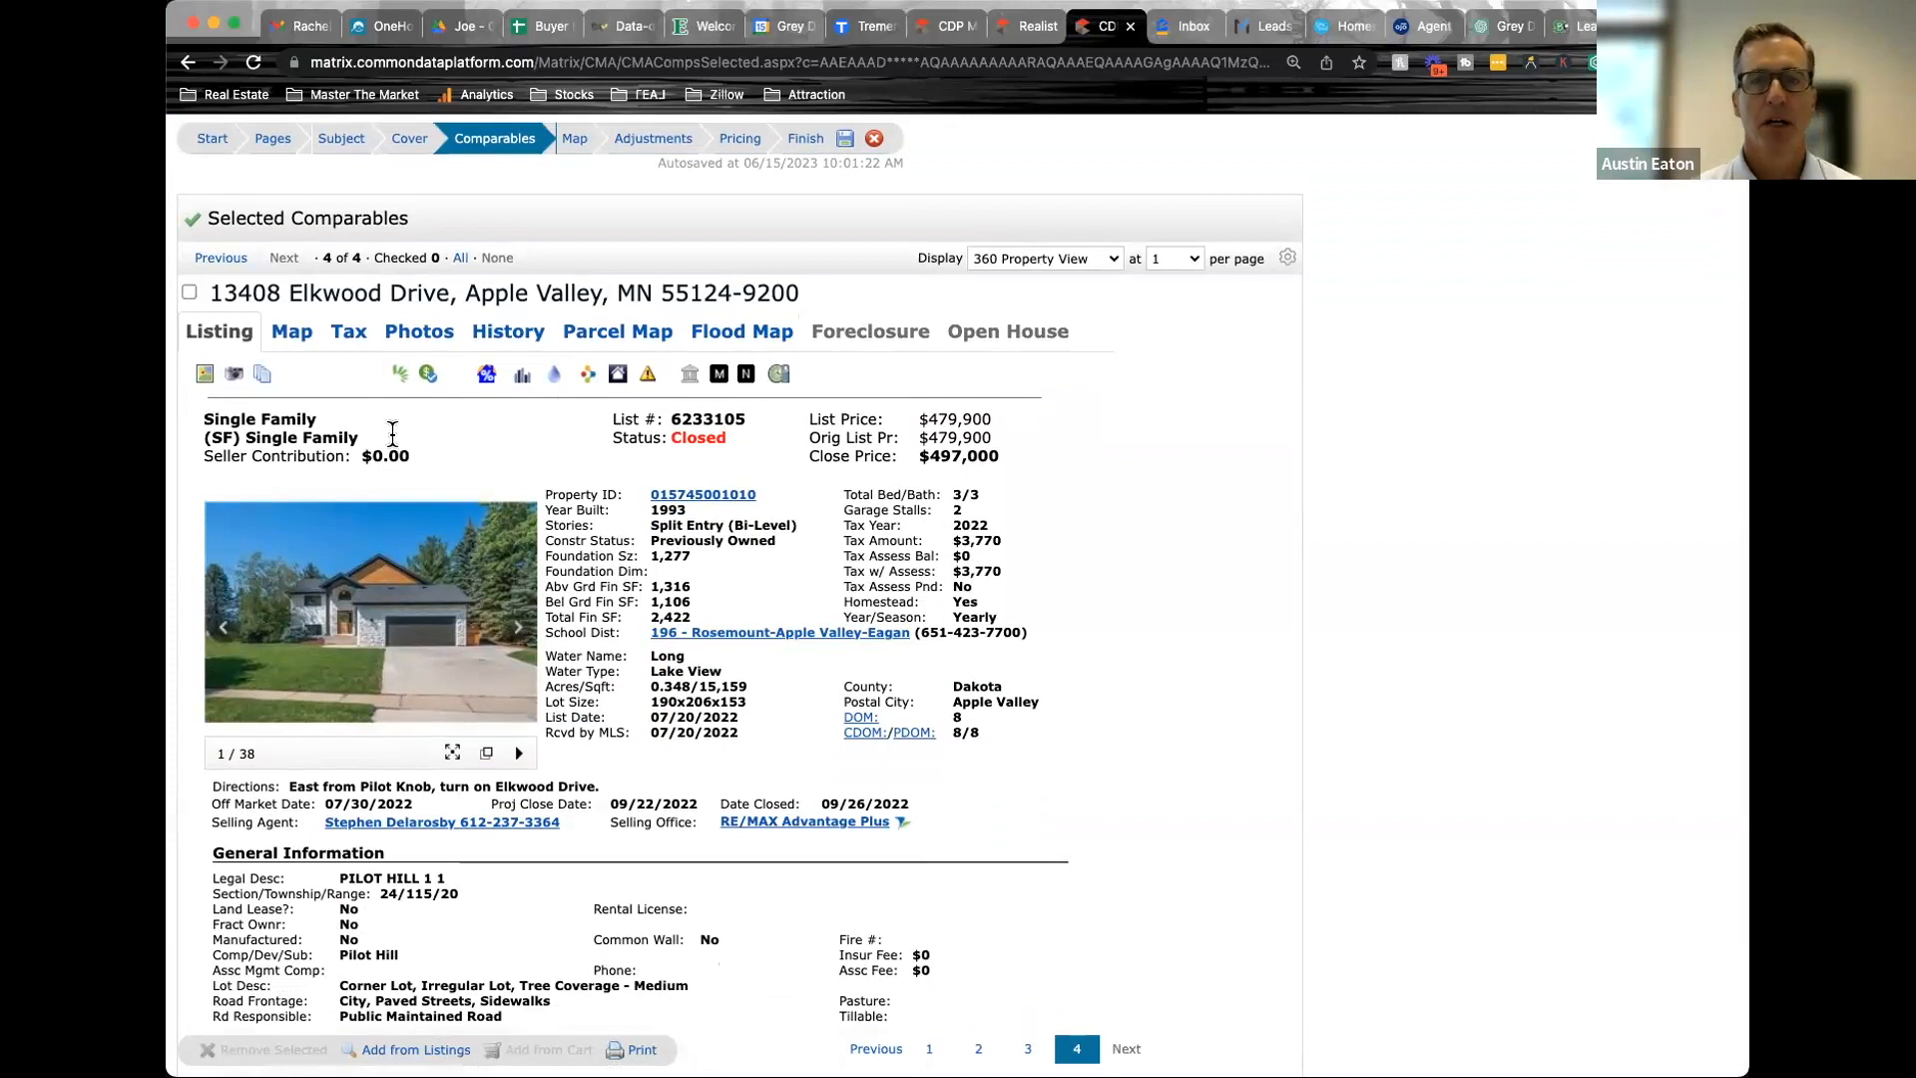
{"action": "scroll", "coordinate": [581, 682], "scroll_direction": "down", "scroll_amount": 2}
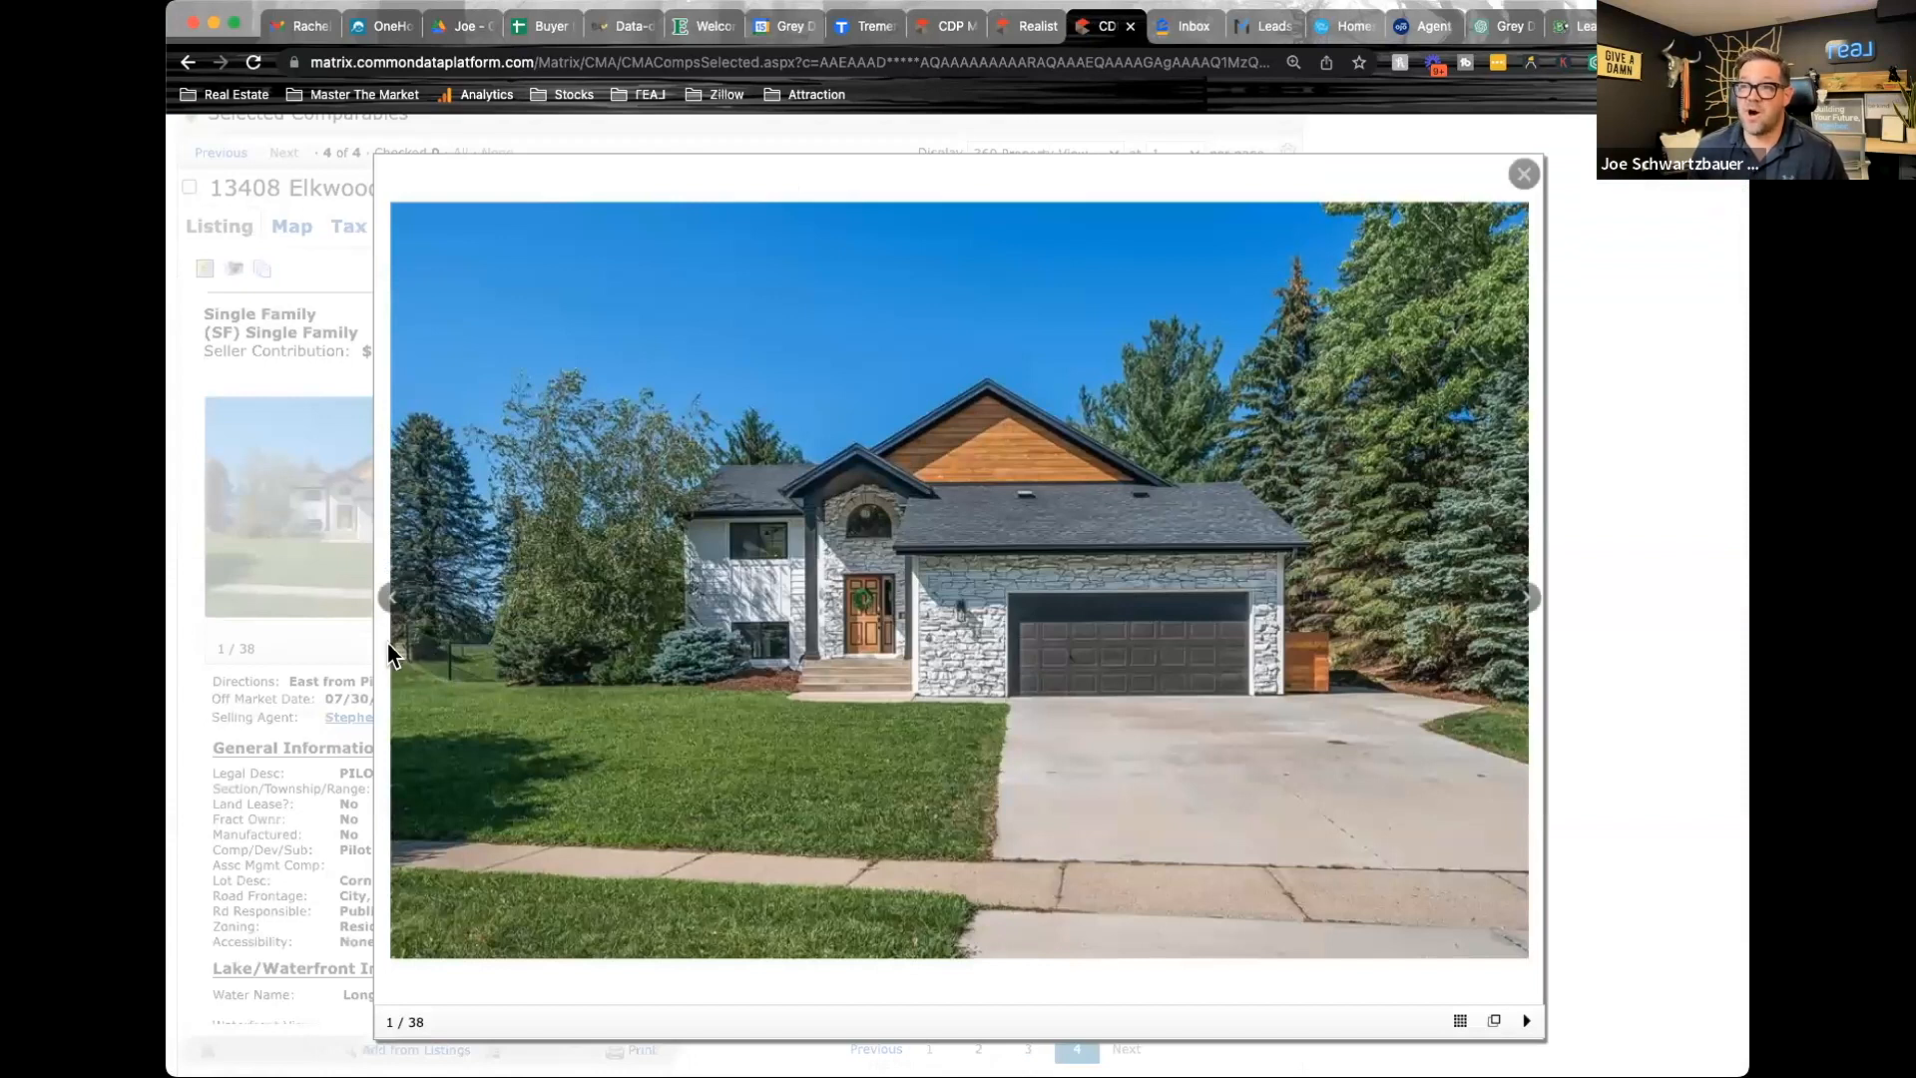
Look through the fourth comparable's enlarged listing photos in reverse order, from the floor plans back to the kitchen, and close the viewer
{"action": "left_click", "coordinate": [391, 598]}
{"action": "left_click", "coordinate": [391, 598]}
{"action": "left_click", "coordinate": [391, 599]}
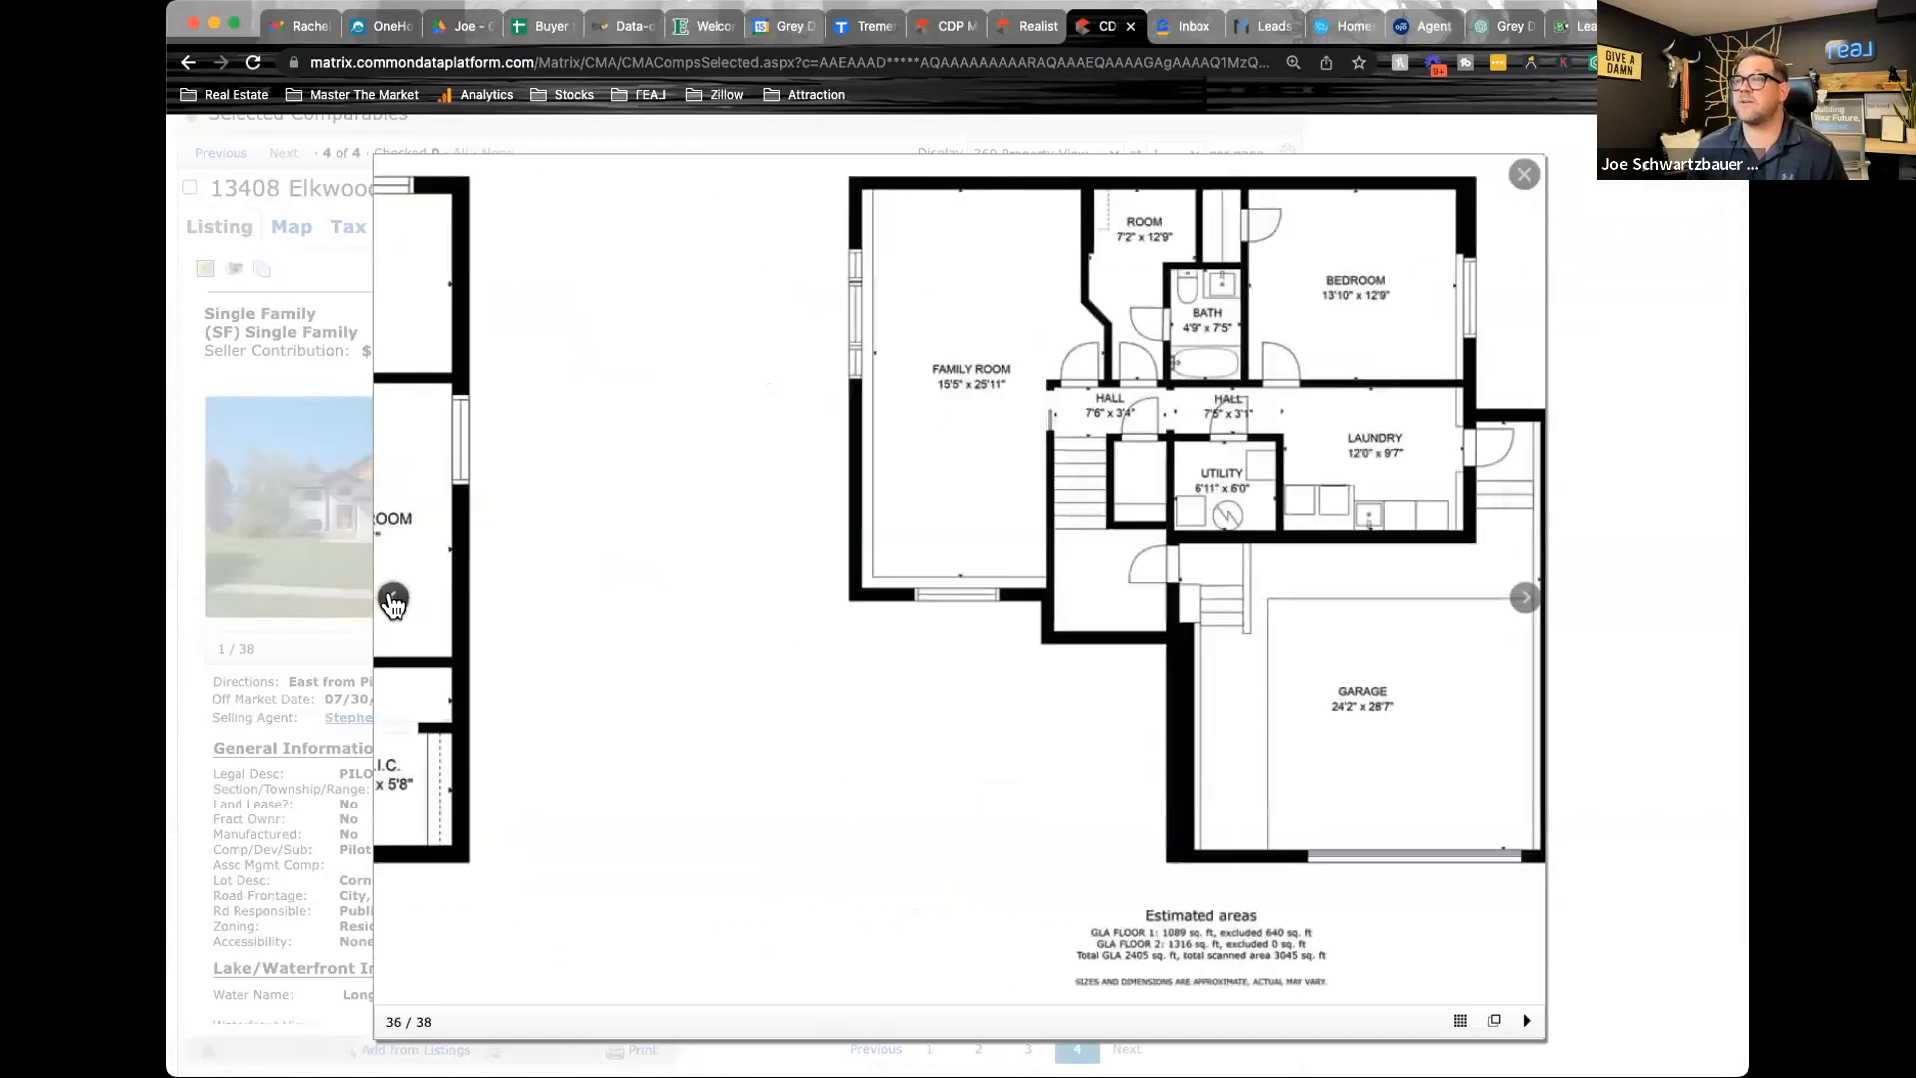
{"action": "left_click", "coordinate": [391, 599]}
{"action": "left_click", "coordinate": [391, 601]}
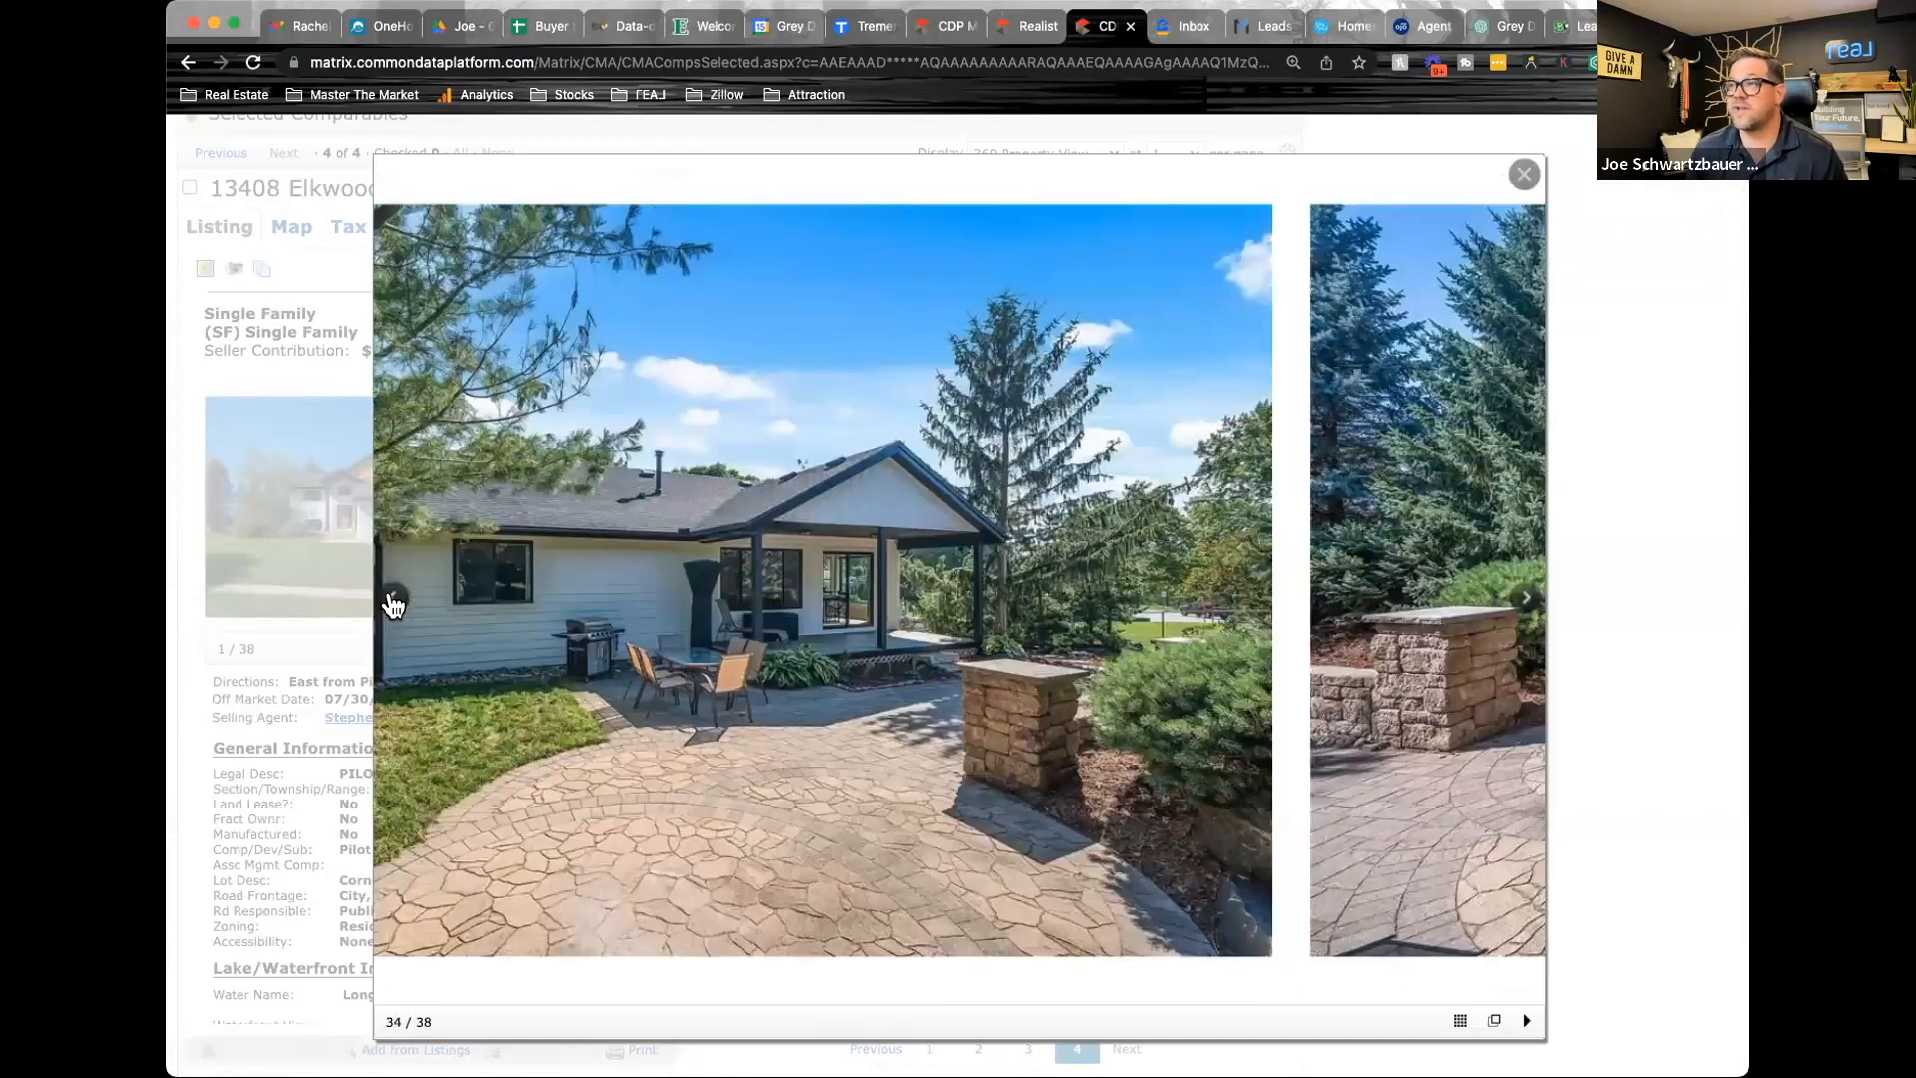
{"action": "left_click", "coordinate": [392, 602]}
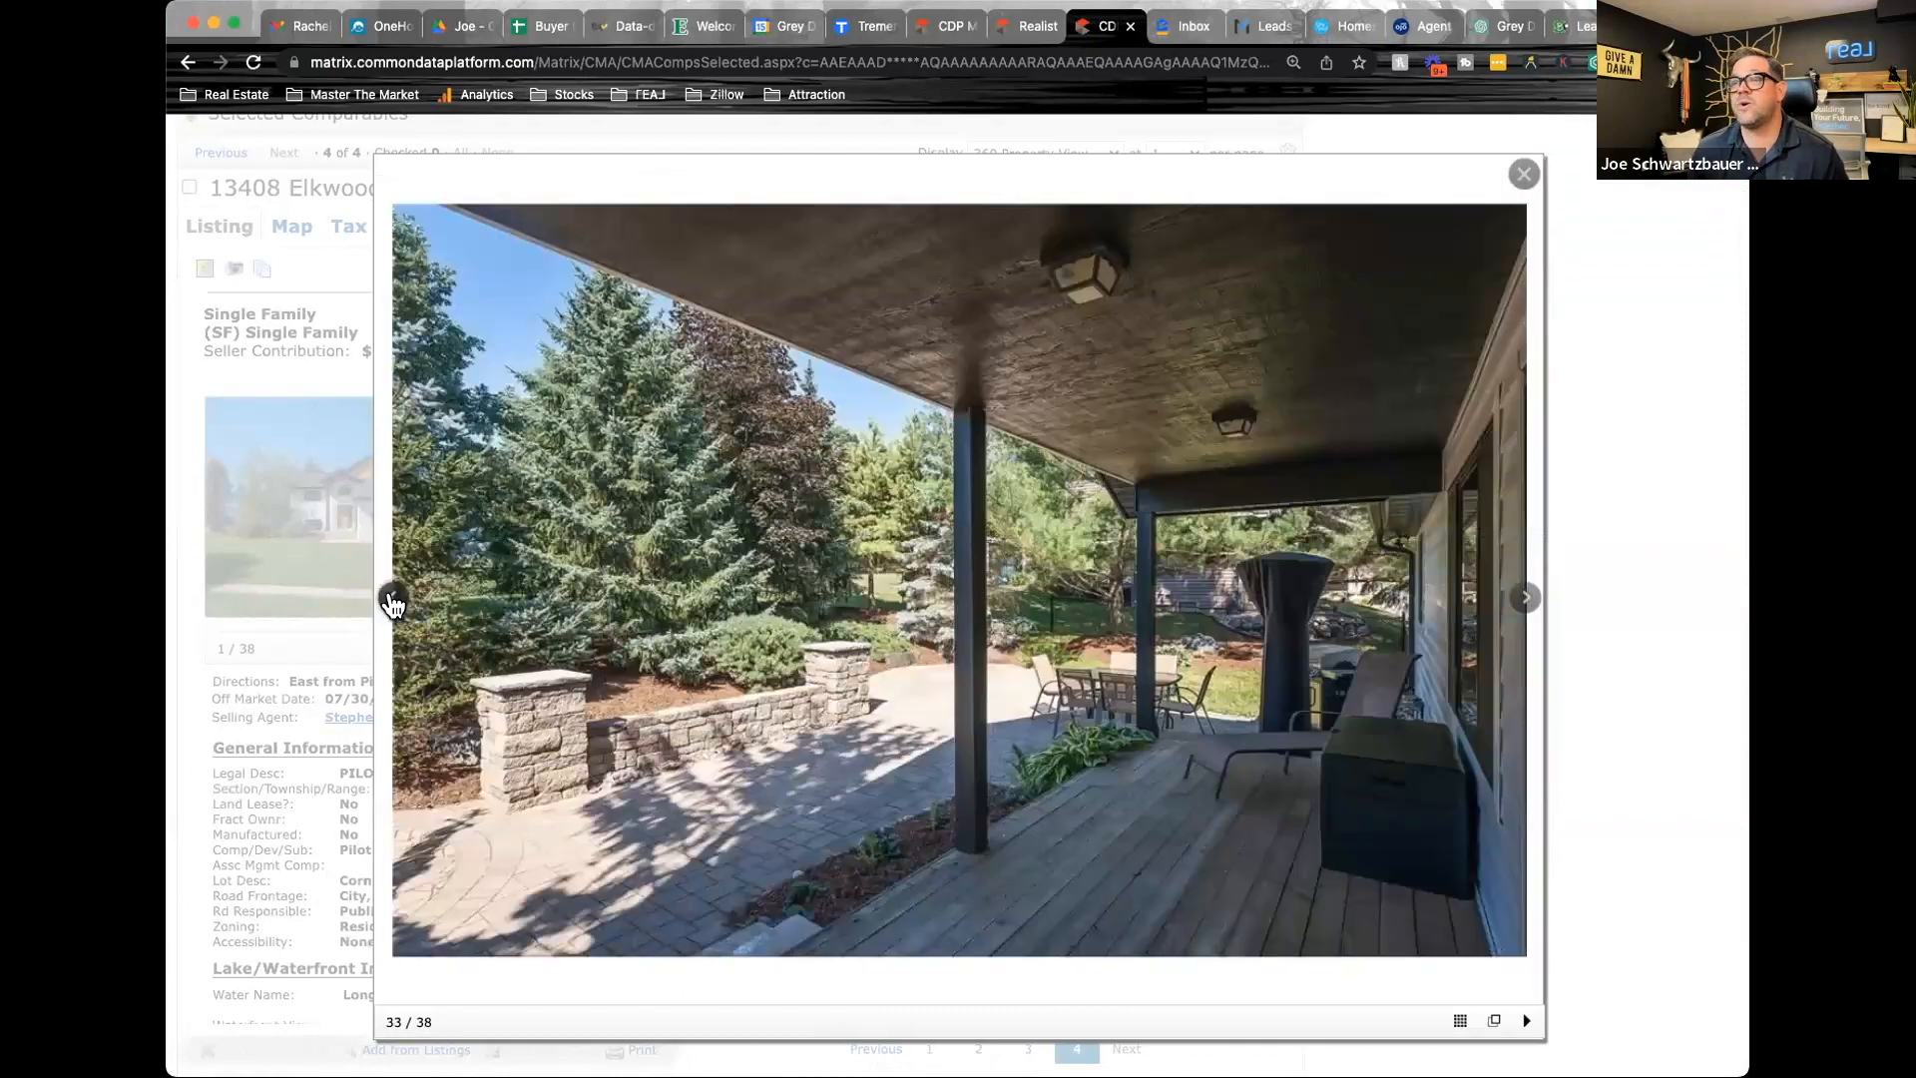
{"action": "left_click", "coordinate": [392, 602]}
{"action": "left_click", "coordinate": [392, 602]}
{"action": "left_click", "coordinate": [392, 602]}
{"action": "left_click", "coordinate": [392, 601]}
{"action": "left_click", "coordinate": [392, 601]}
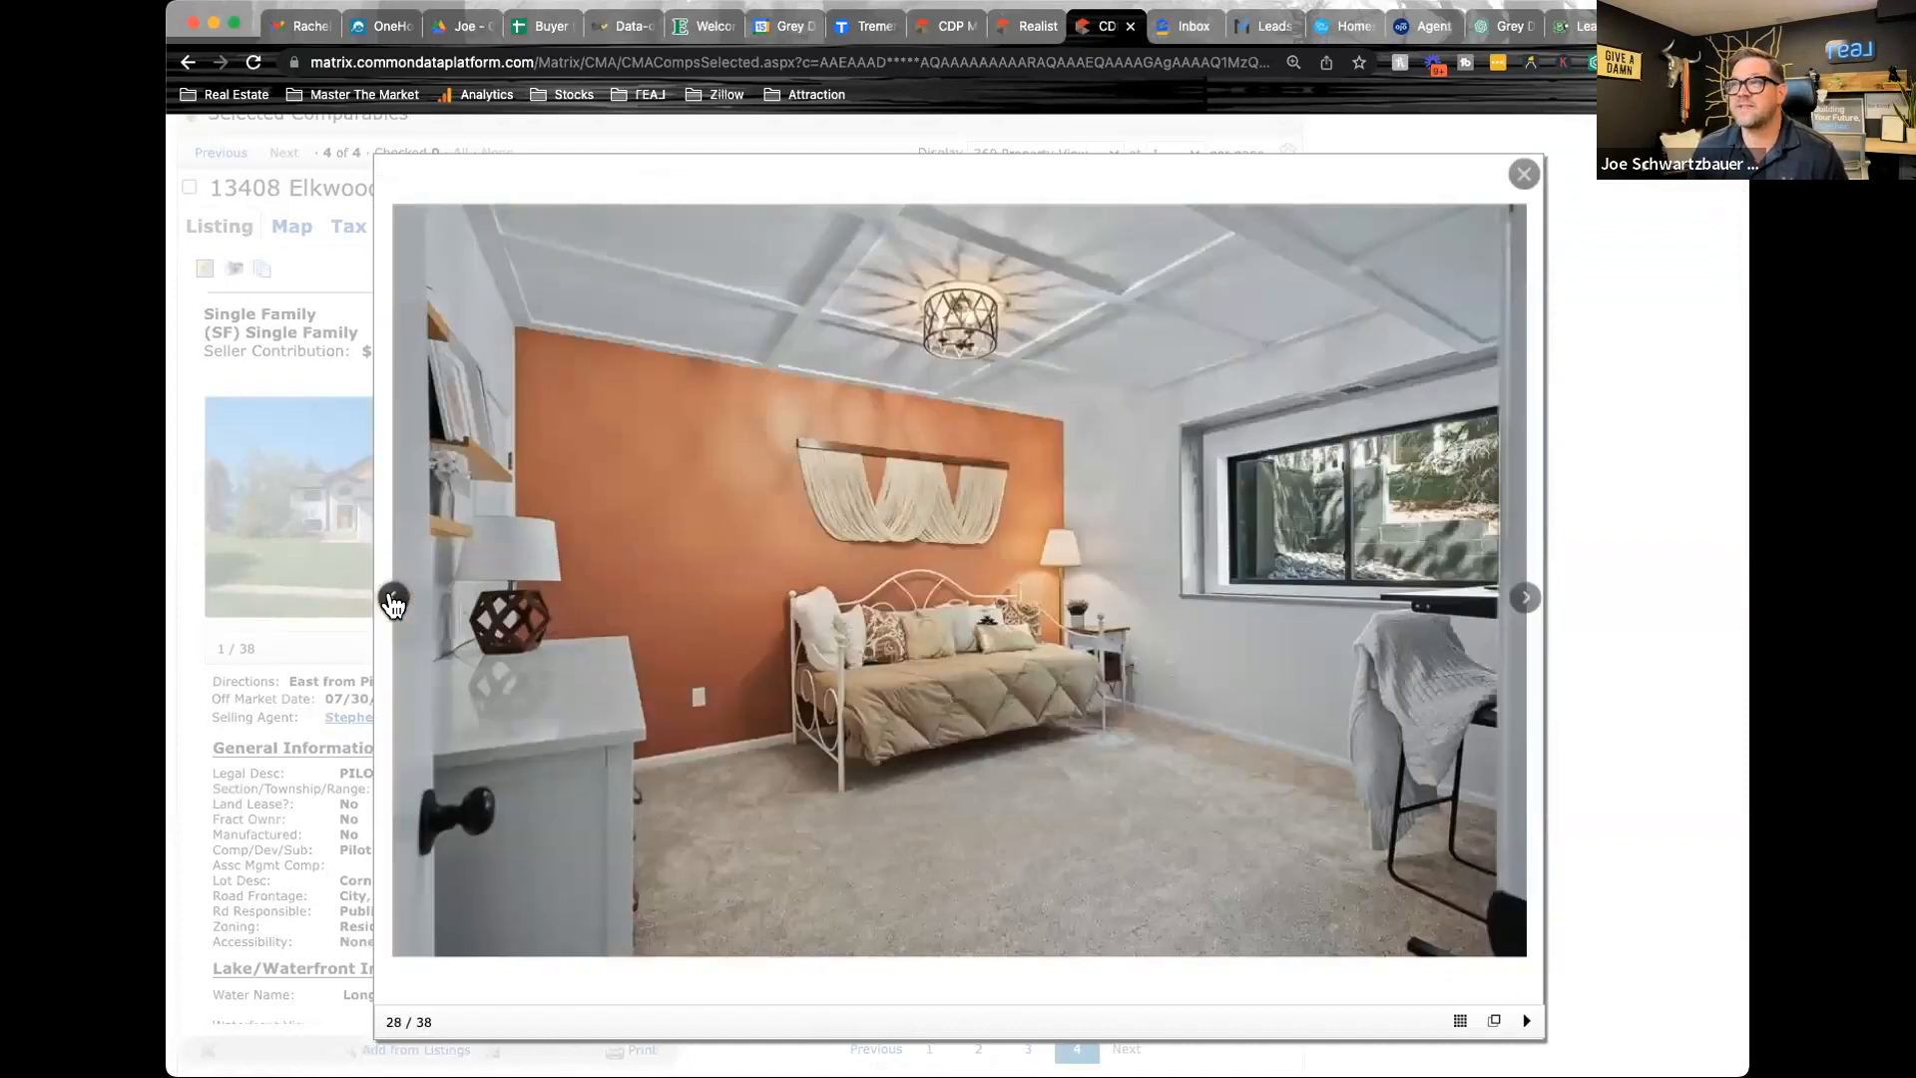
{"action": "left_click", "coordinate": [393, 601]}
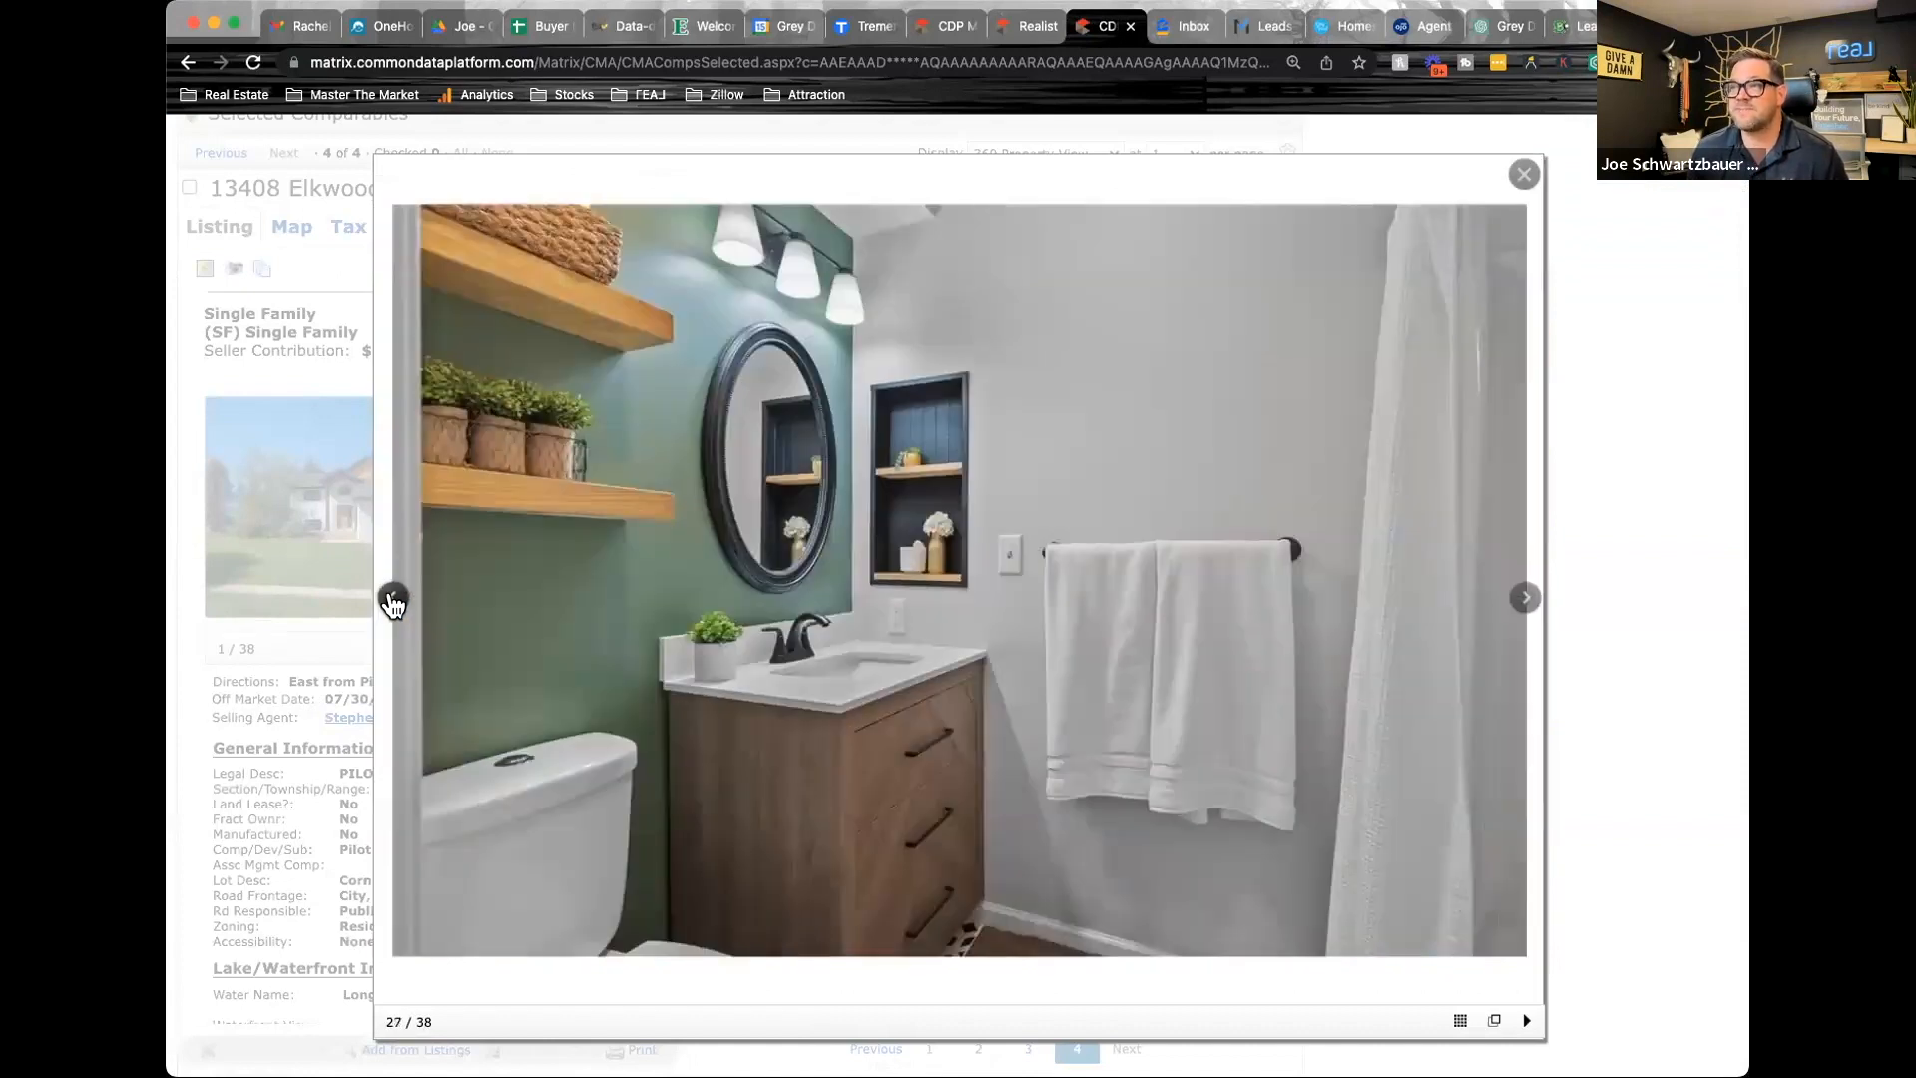
{"action": "left_click", "coordinate": [393, 602]}
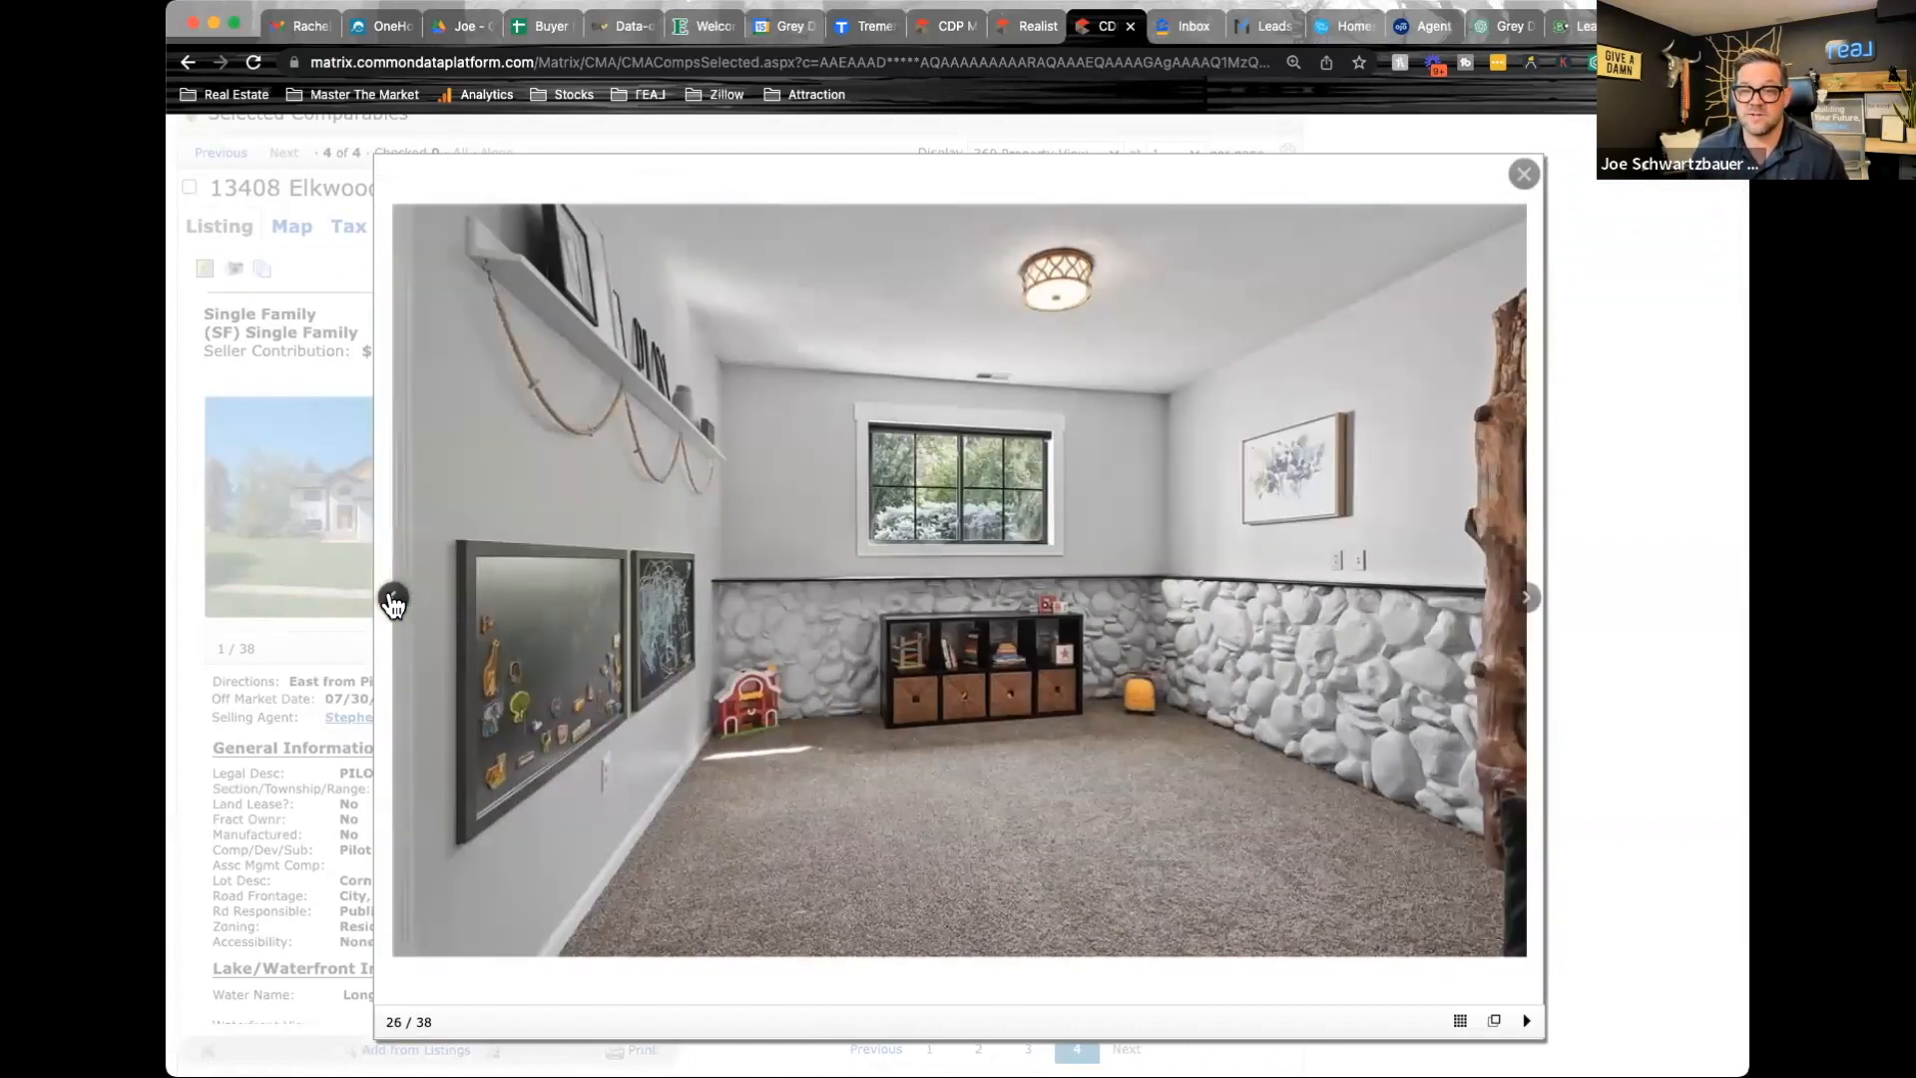
{"action": "left_click", "coordinate": [393, 602]}
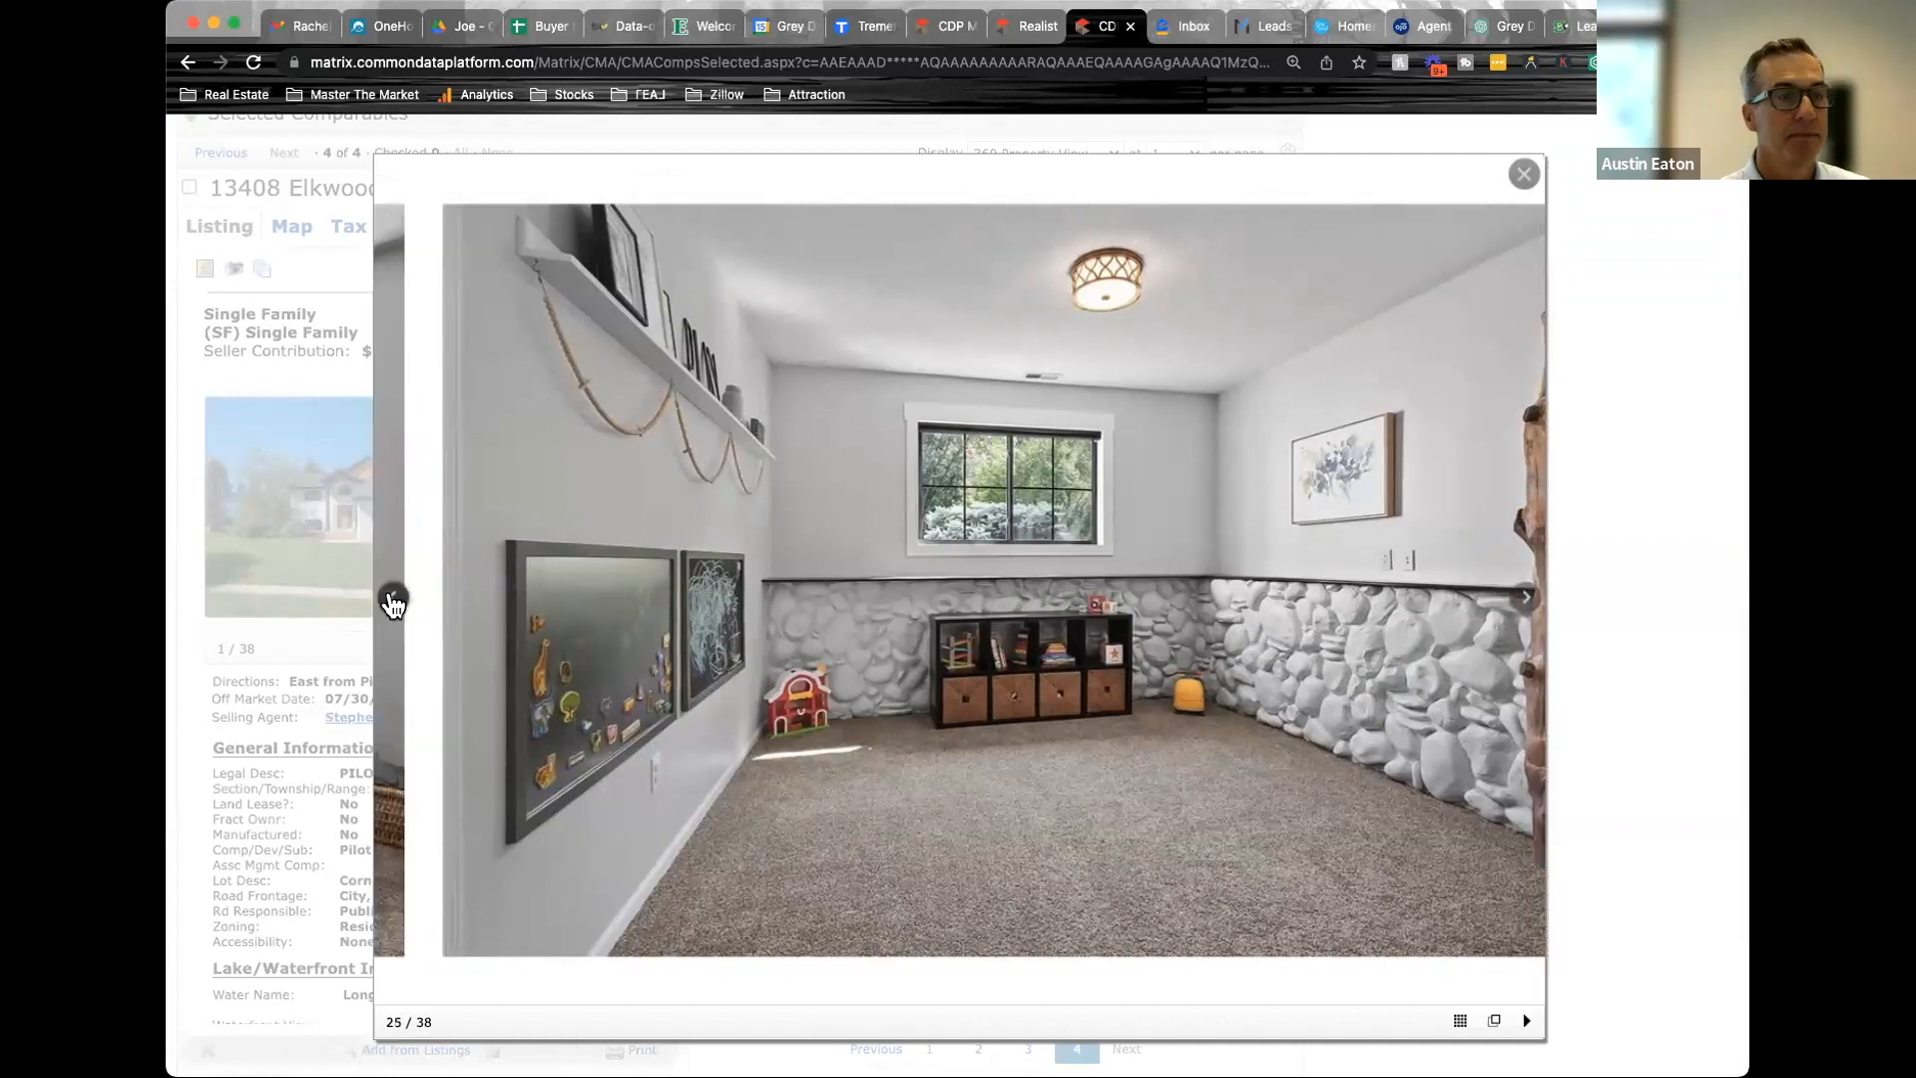
{"action": "left_click", "coordinate": [394, 602]}
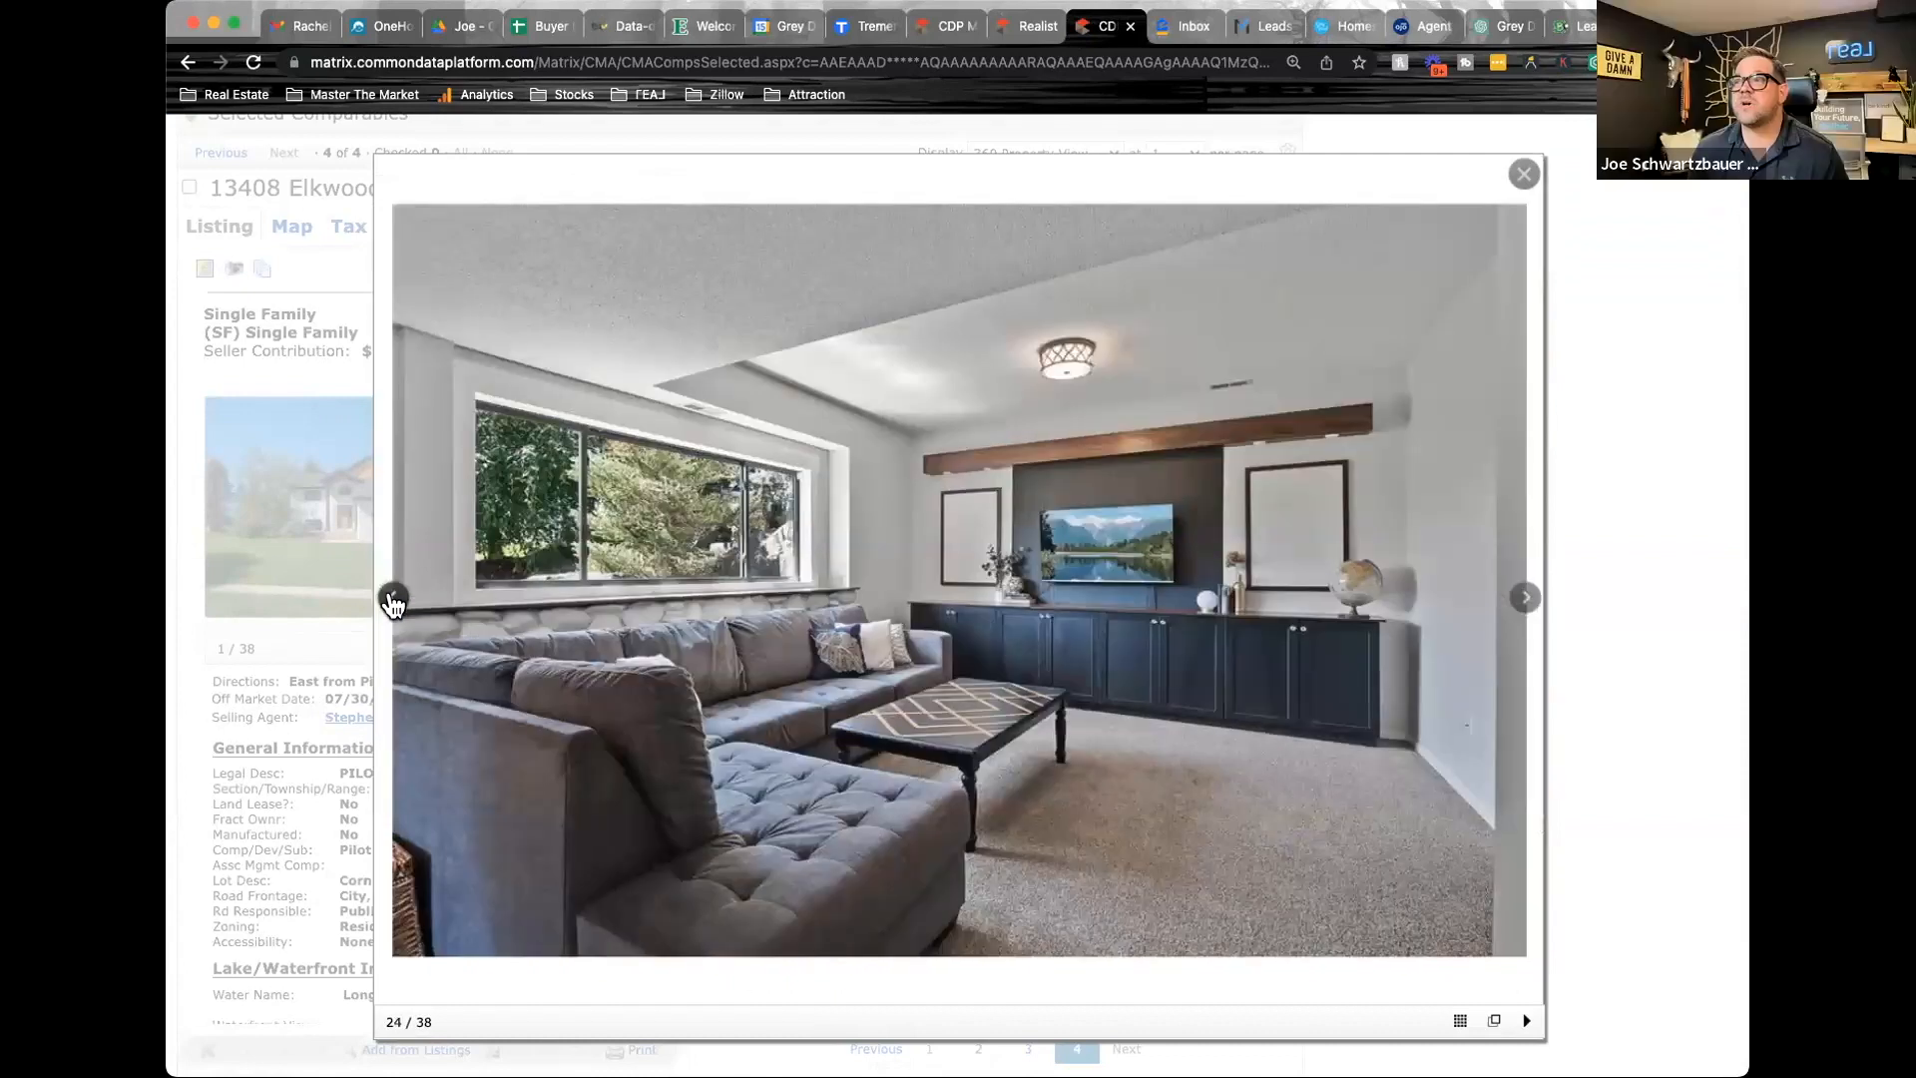
{"action": "left_click", "coordinate": [393, 602]}
{"action": "left_click", "coordinate": [393, 601]}
{"action": "left_click", "coordinate": [1512, 604]}
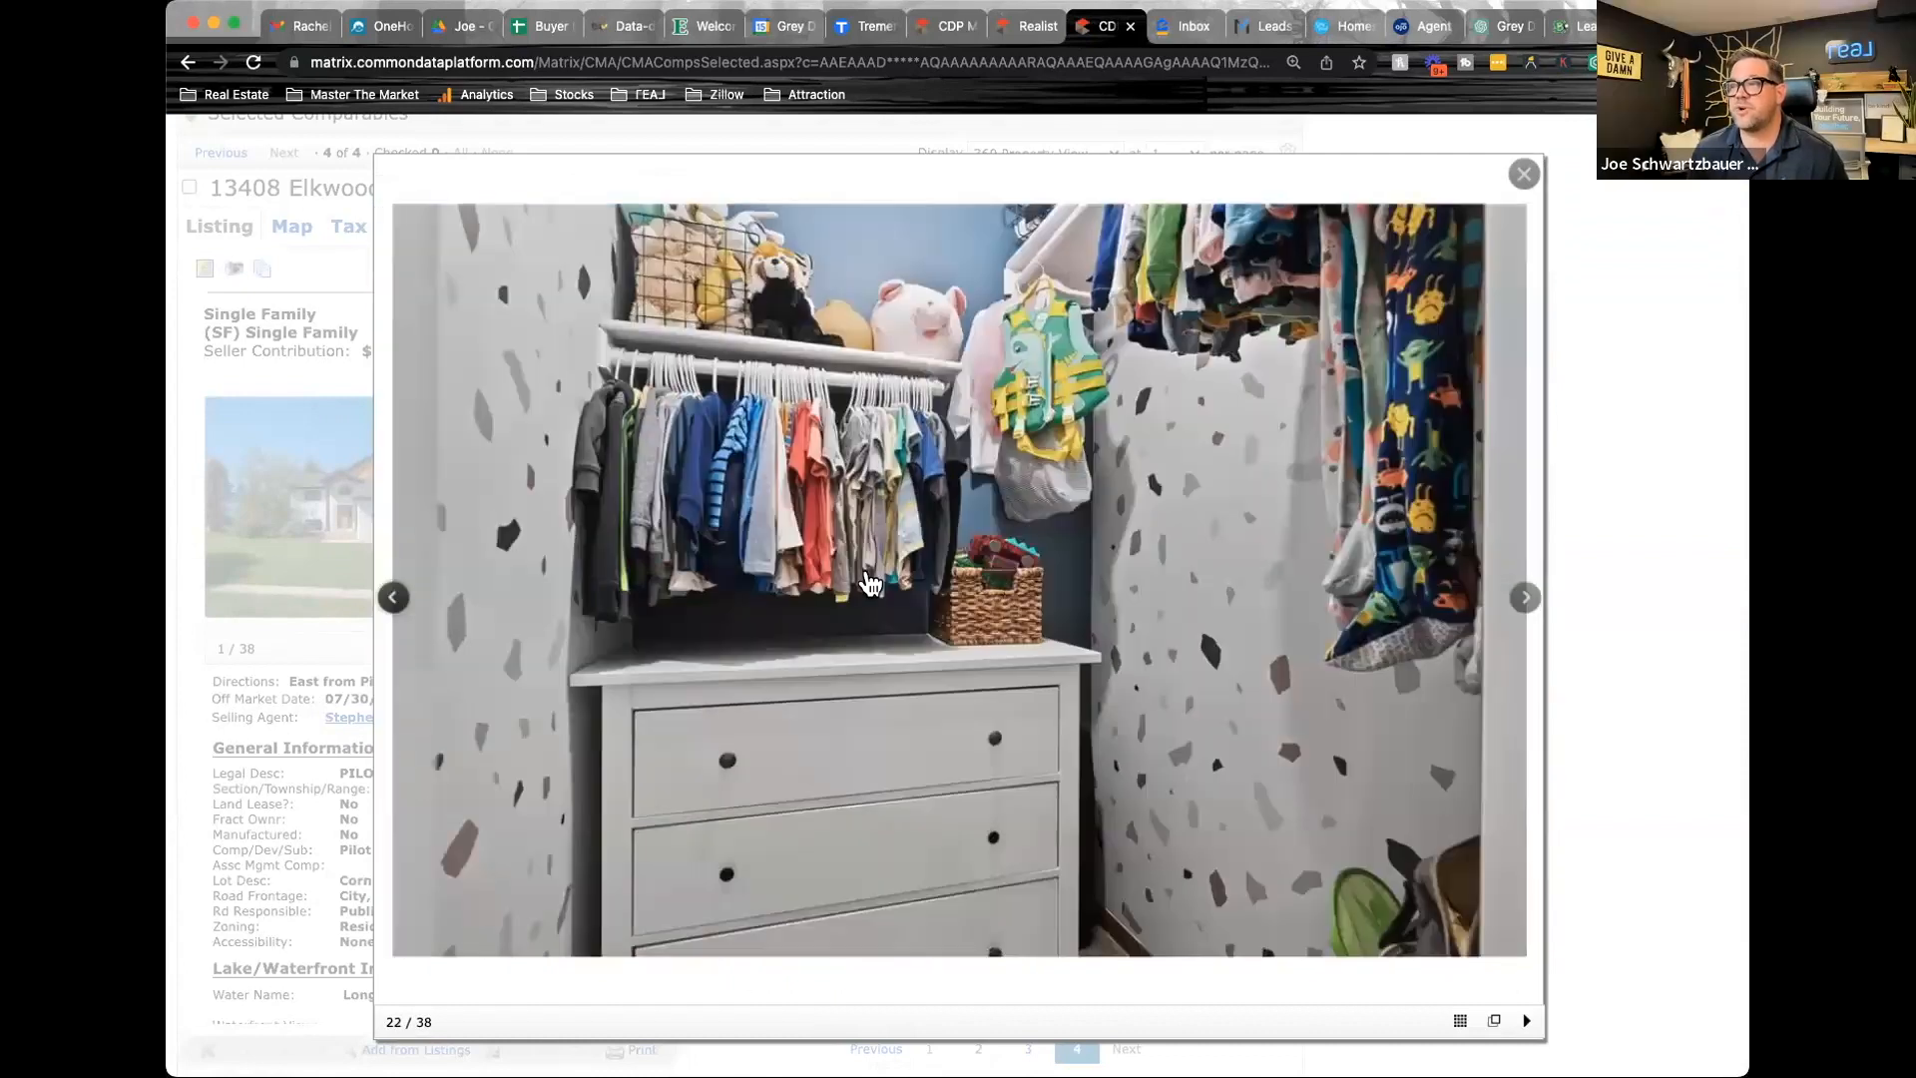
{"action": "left_click", "coordinate": [1512, 603]}
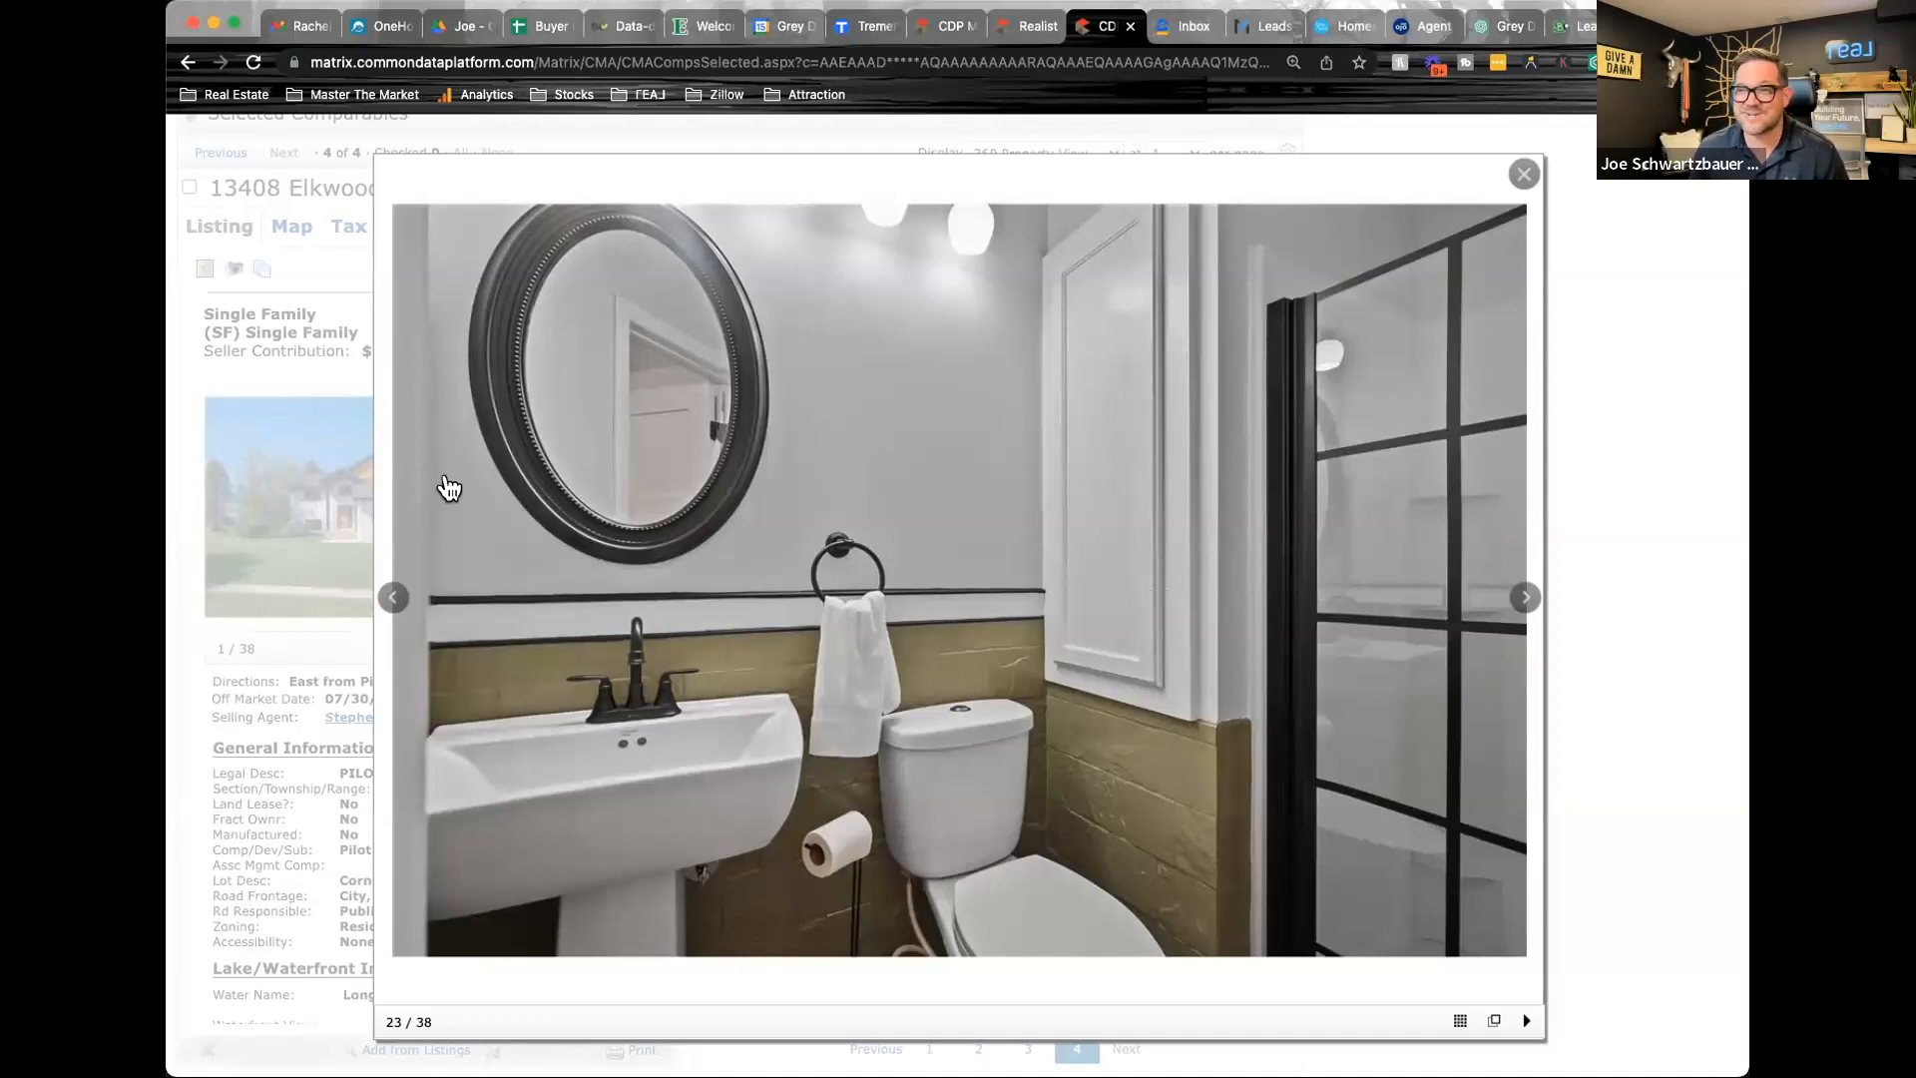
{"action": "left_click", "coordinate": [394, 599]}
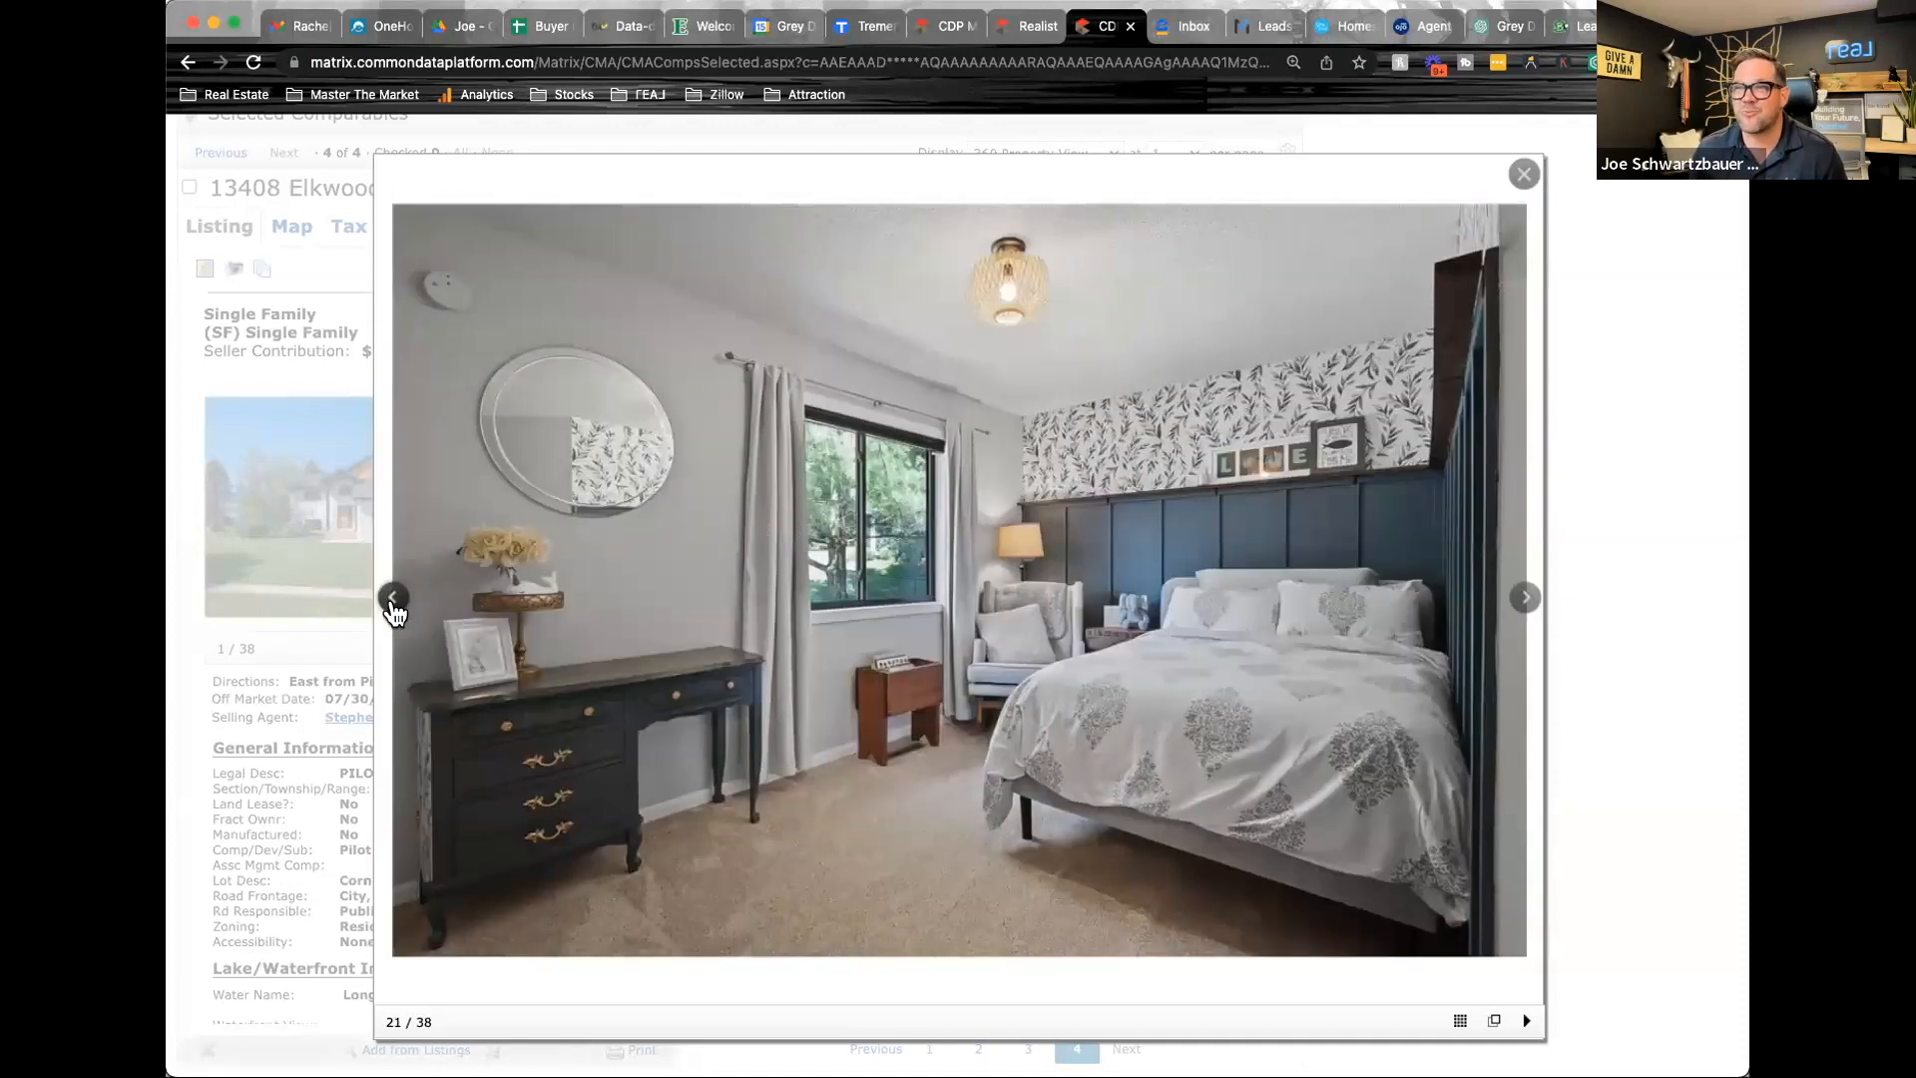
{"action": "left_click", "coordinate": [393, 598]}
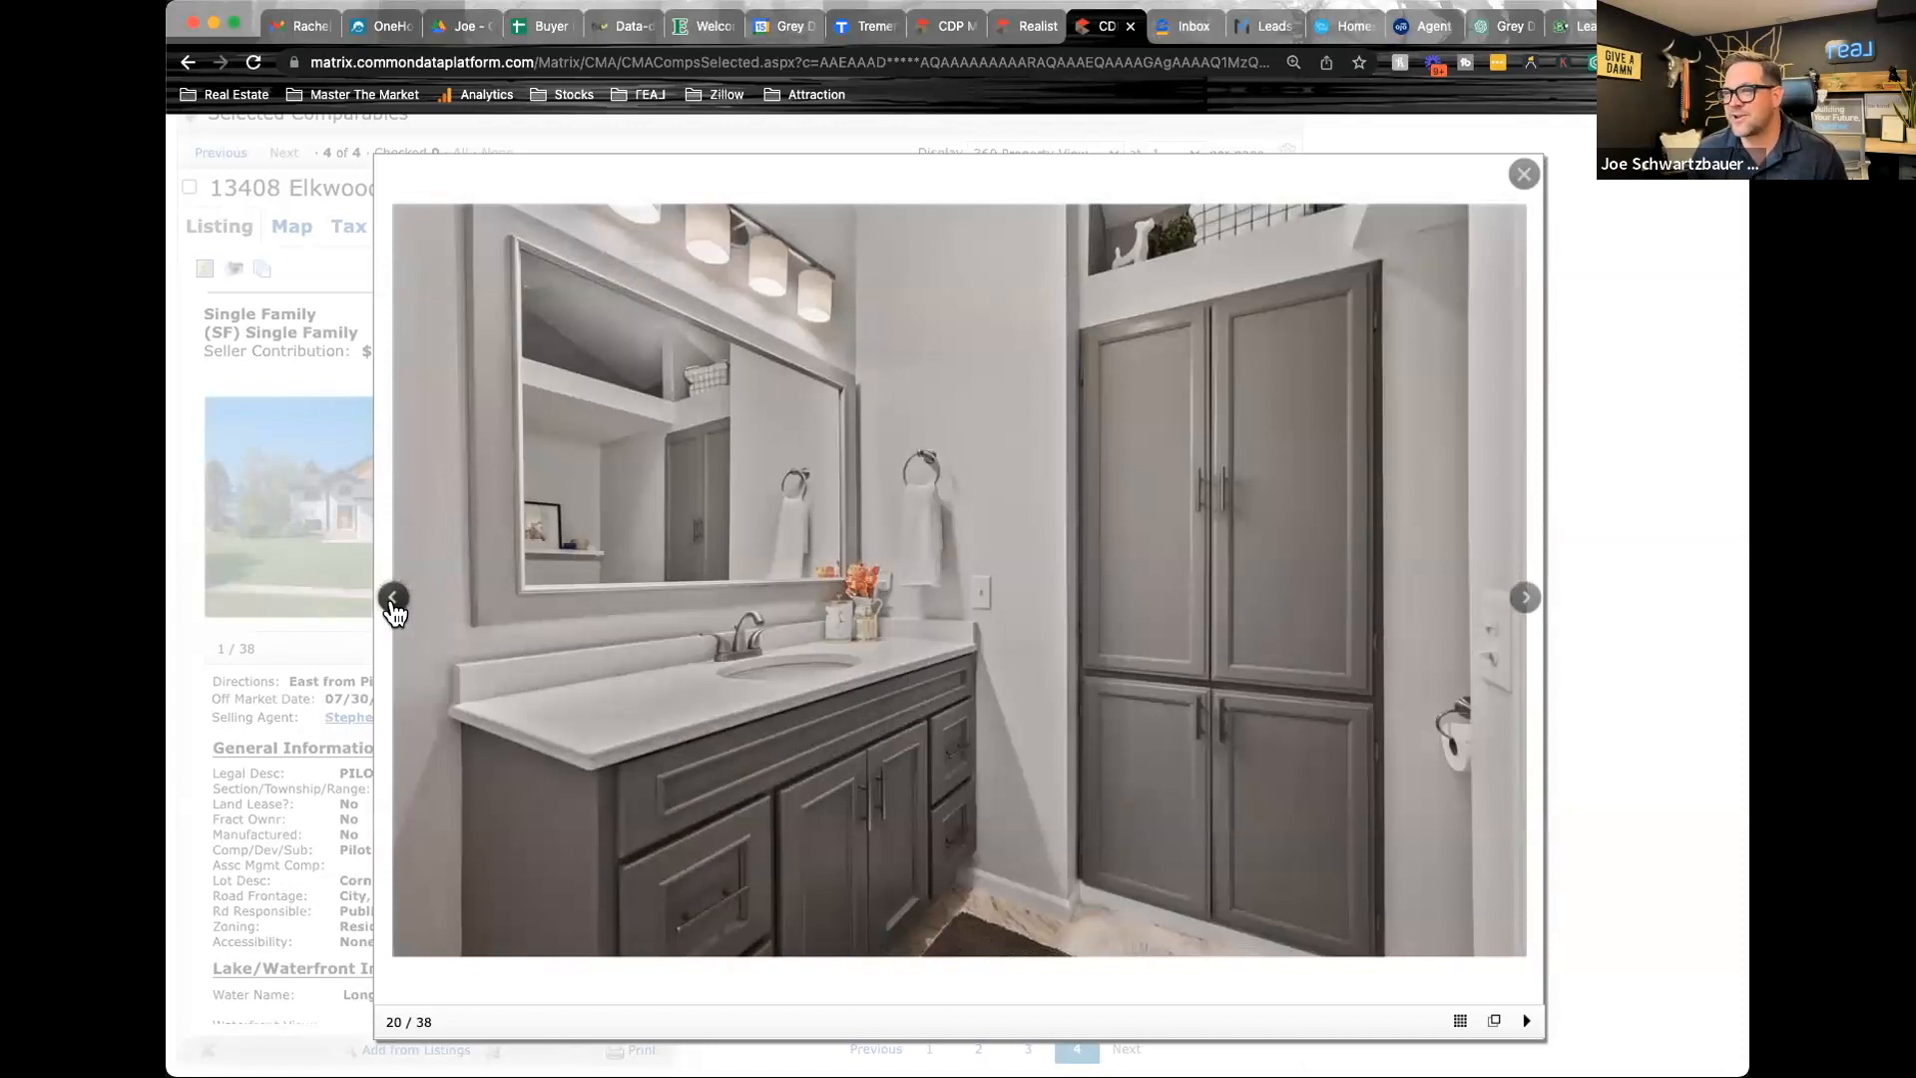
{"action": "left_click", "coordinate": [394, 598]}
{"action": "left_click", "coordinate": [393, 599]}
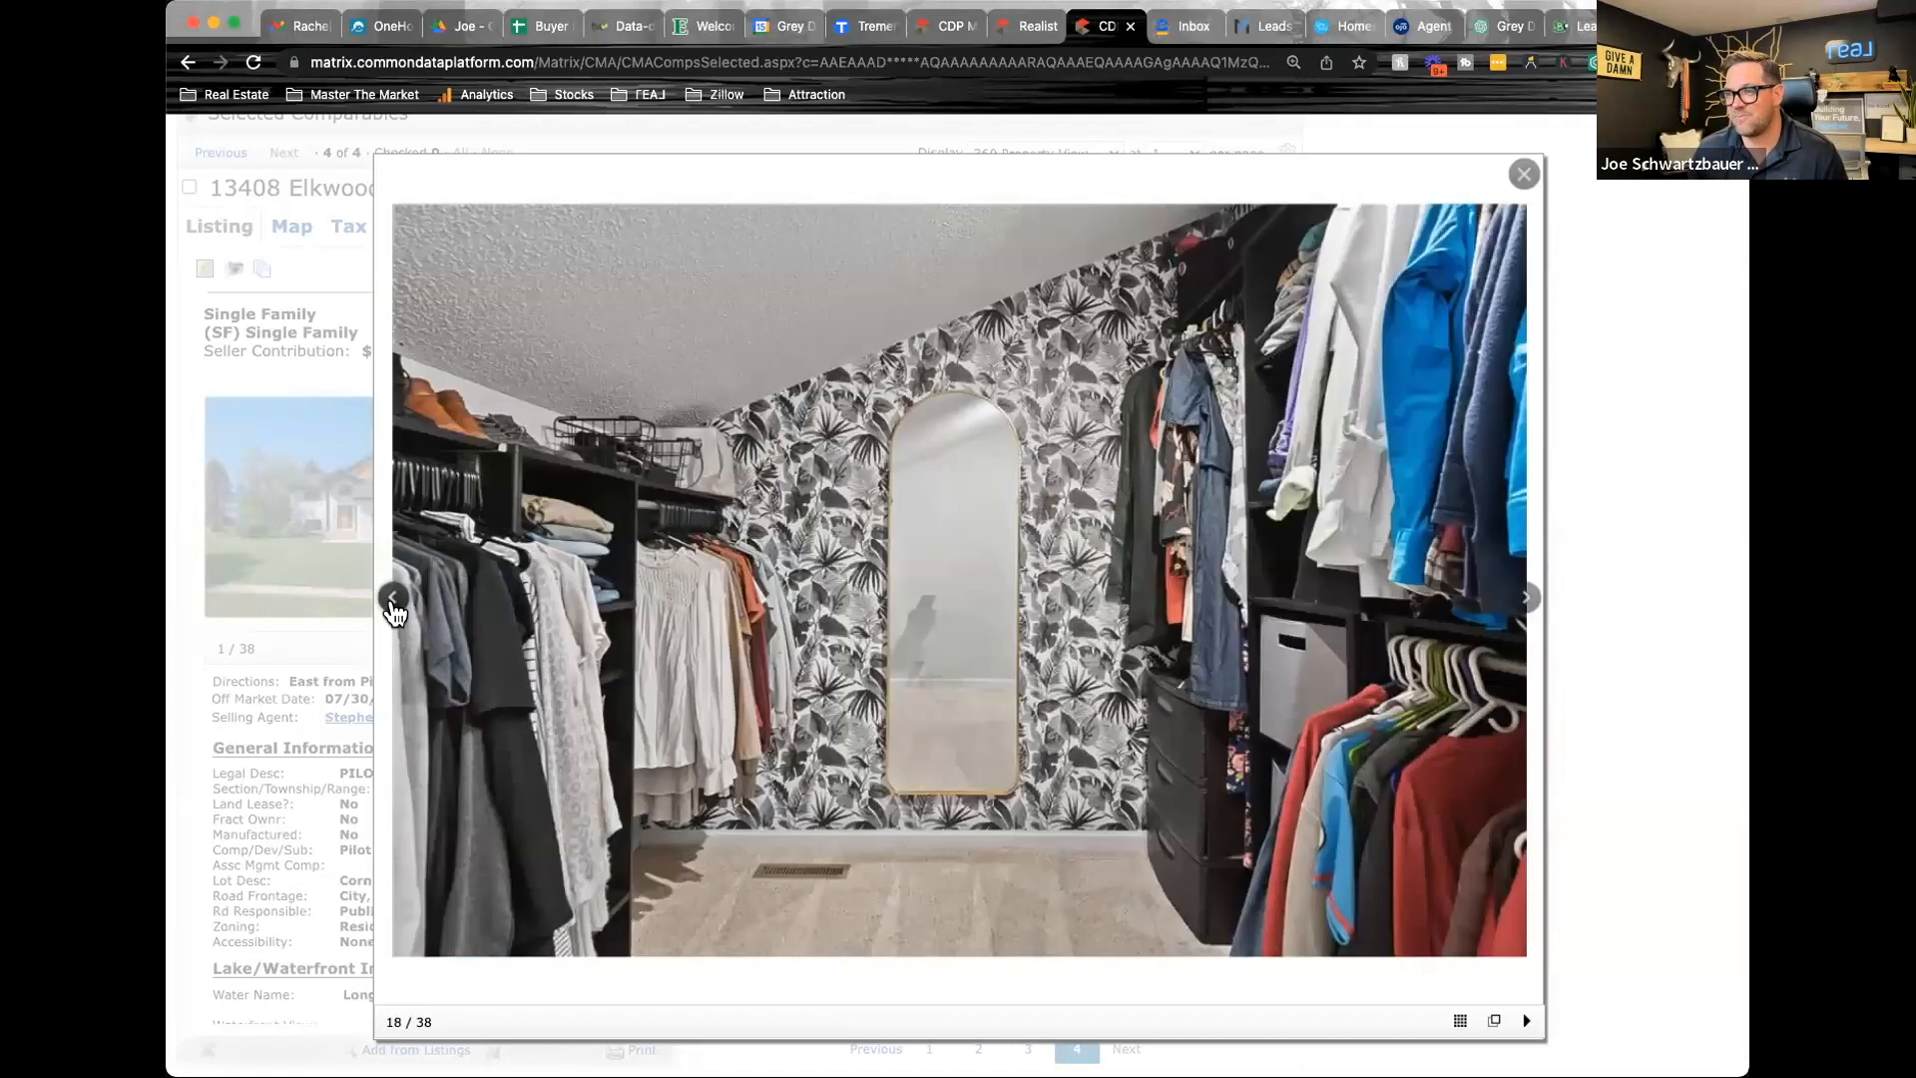
{"action": "left_click", "coordinate": [393, 599]}
{"action": "left_click", "coordinate": [394, 599]}
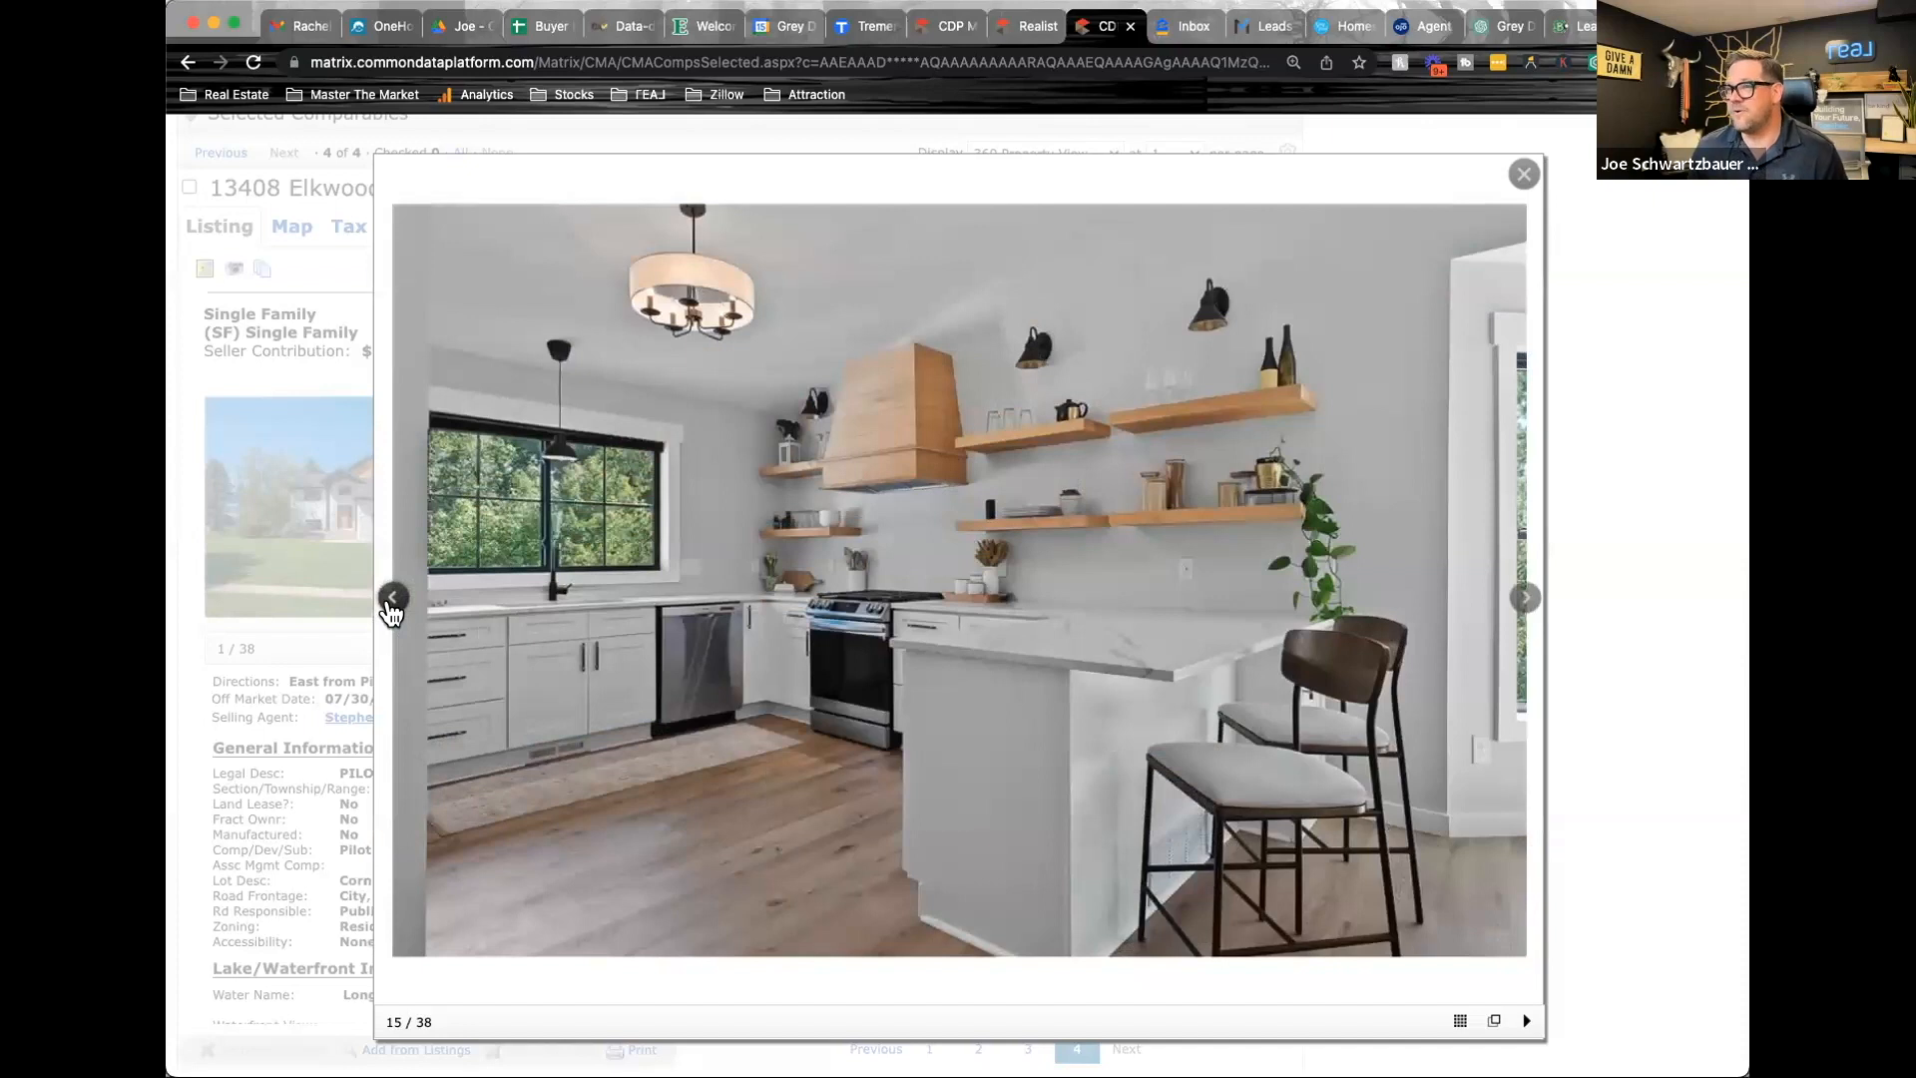
{"action": "left_click", "coordinate": [392, 599]}
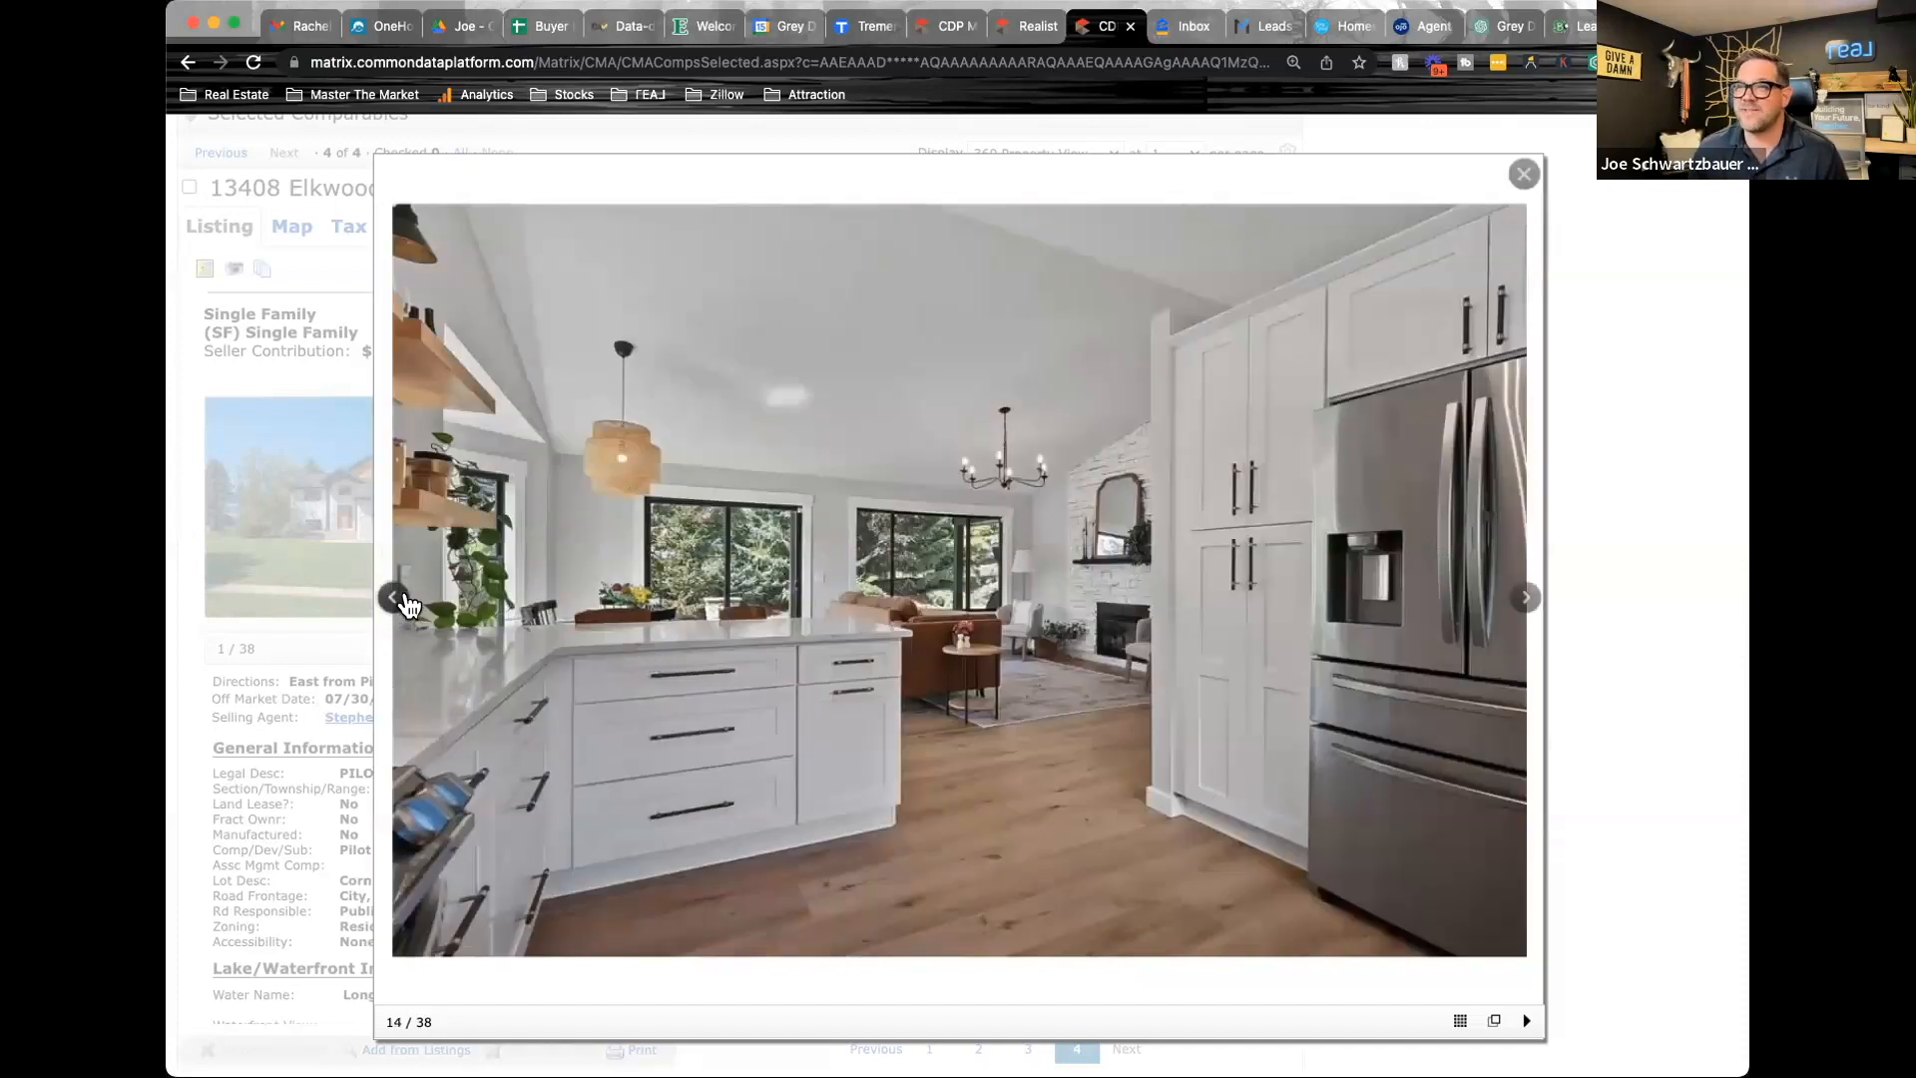
{"action": "left_click", "coordinate": [395, 600]}
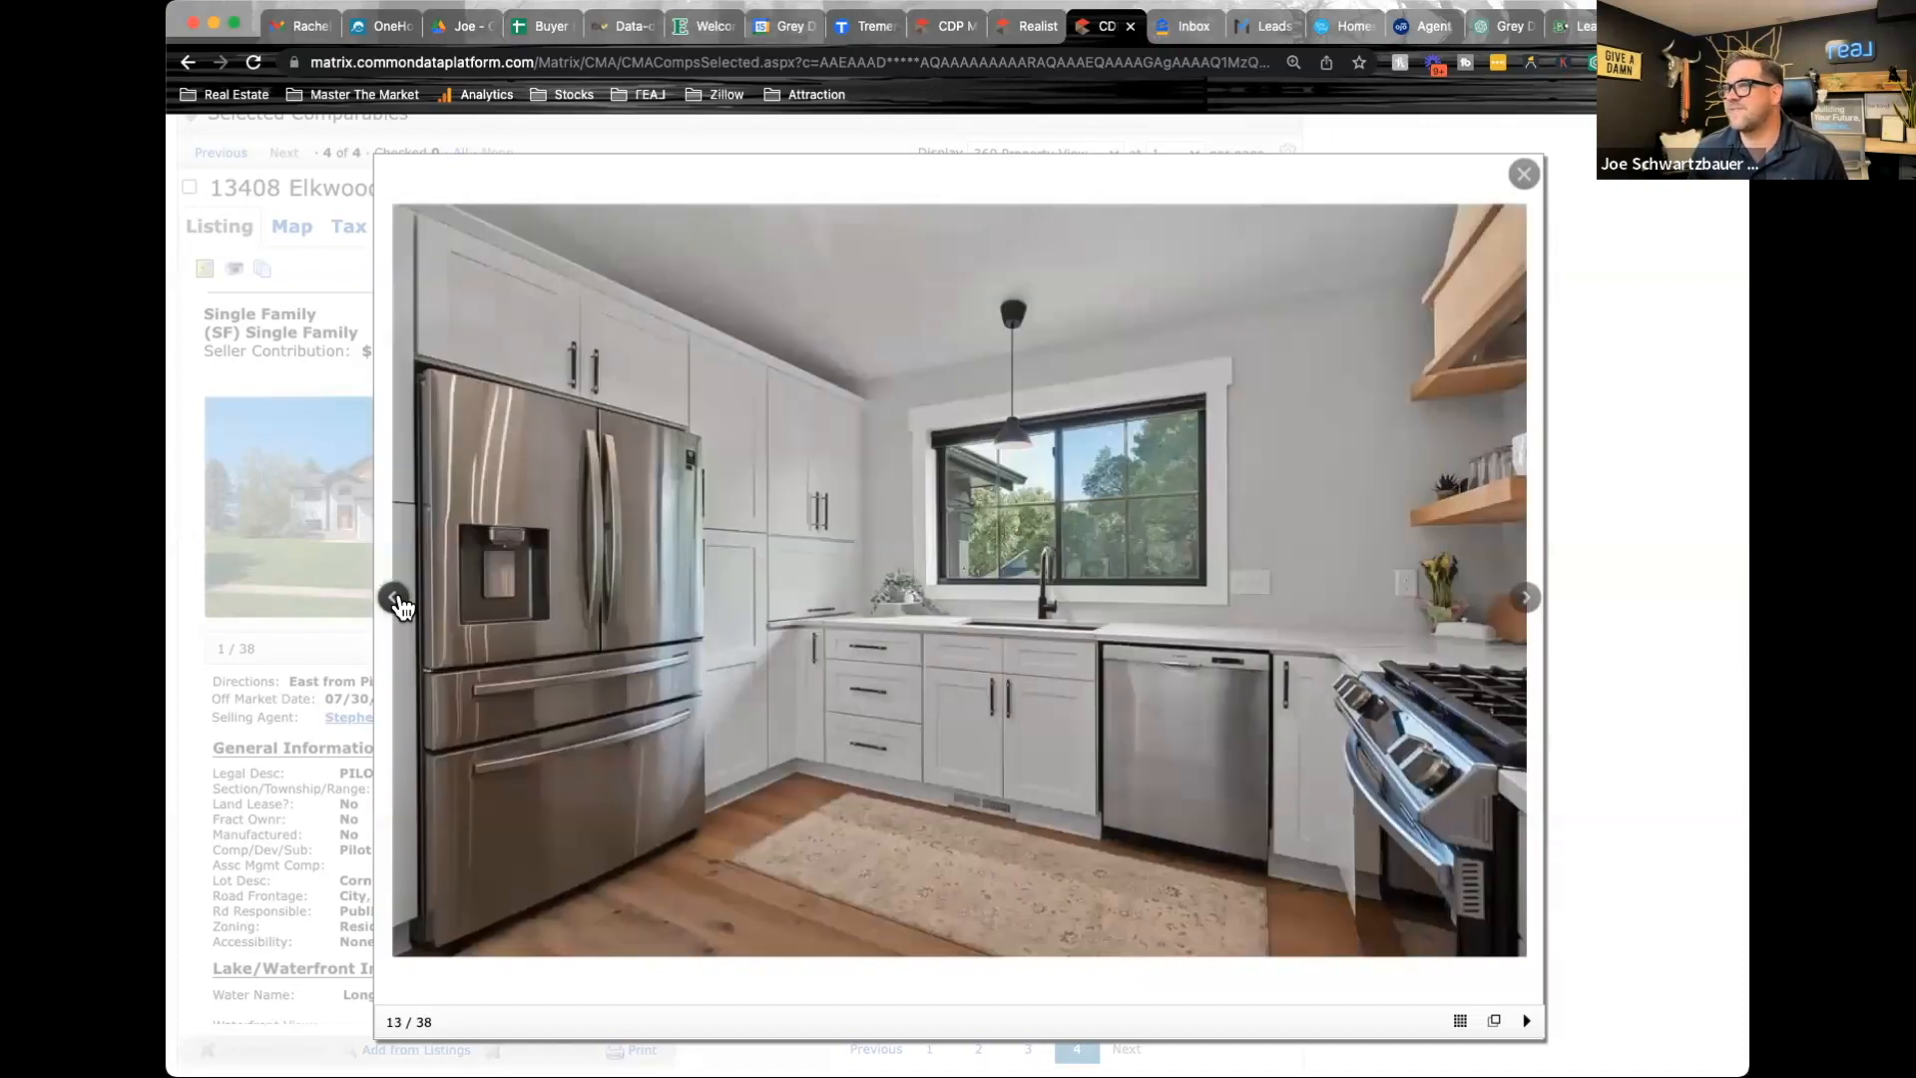
{"action": "left_click", "coordinate": [395, 601]}
{"action": "left_click", "coordinate": [395, 601]}
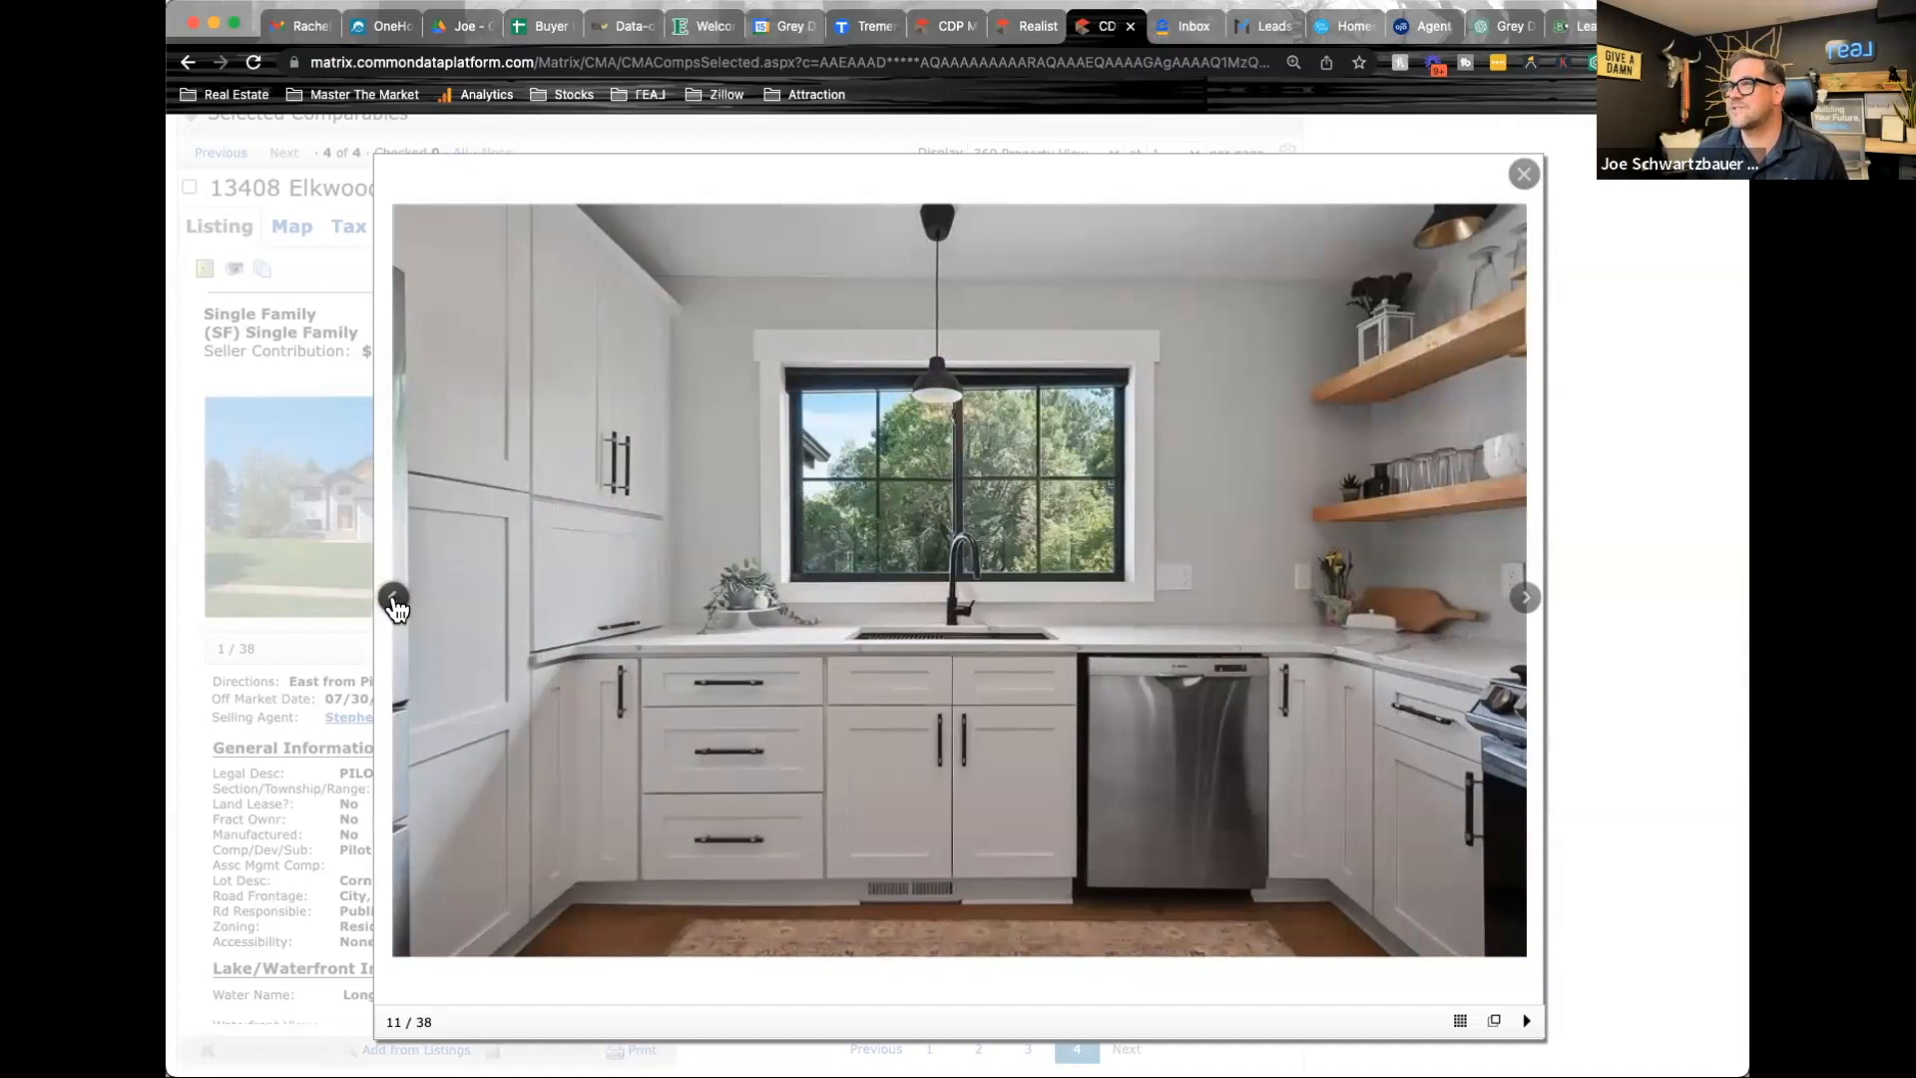
{"action": "left_click", "coordinate": [395, 601]}
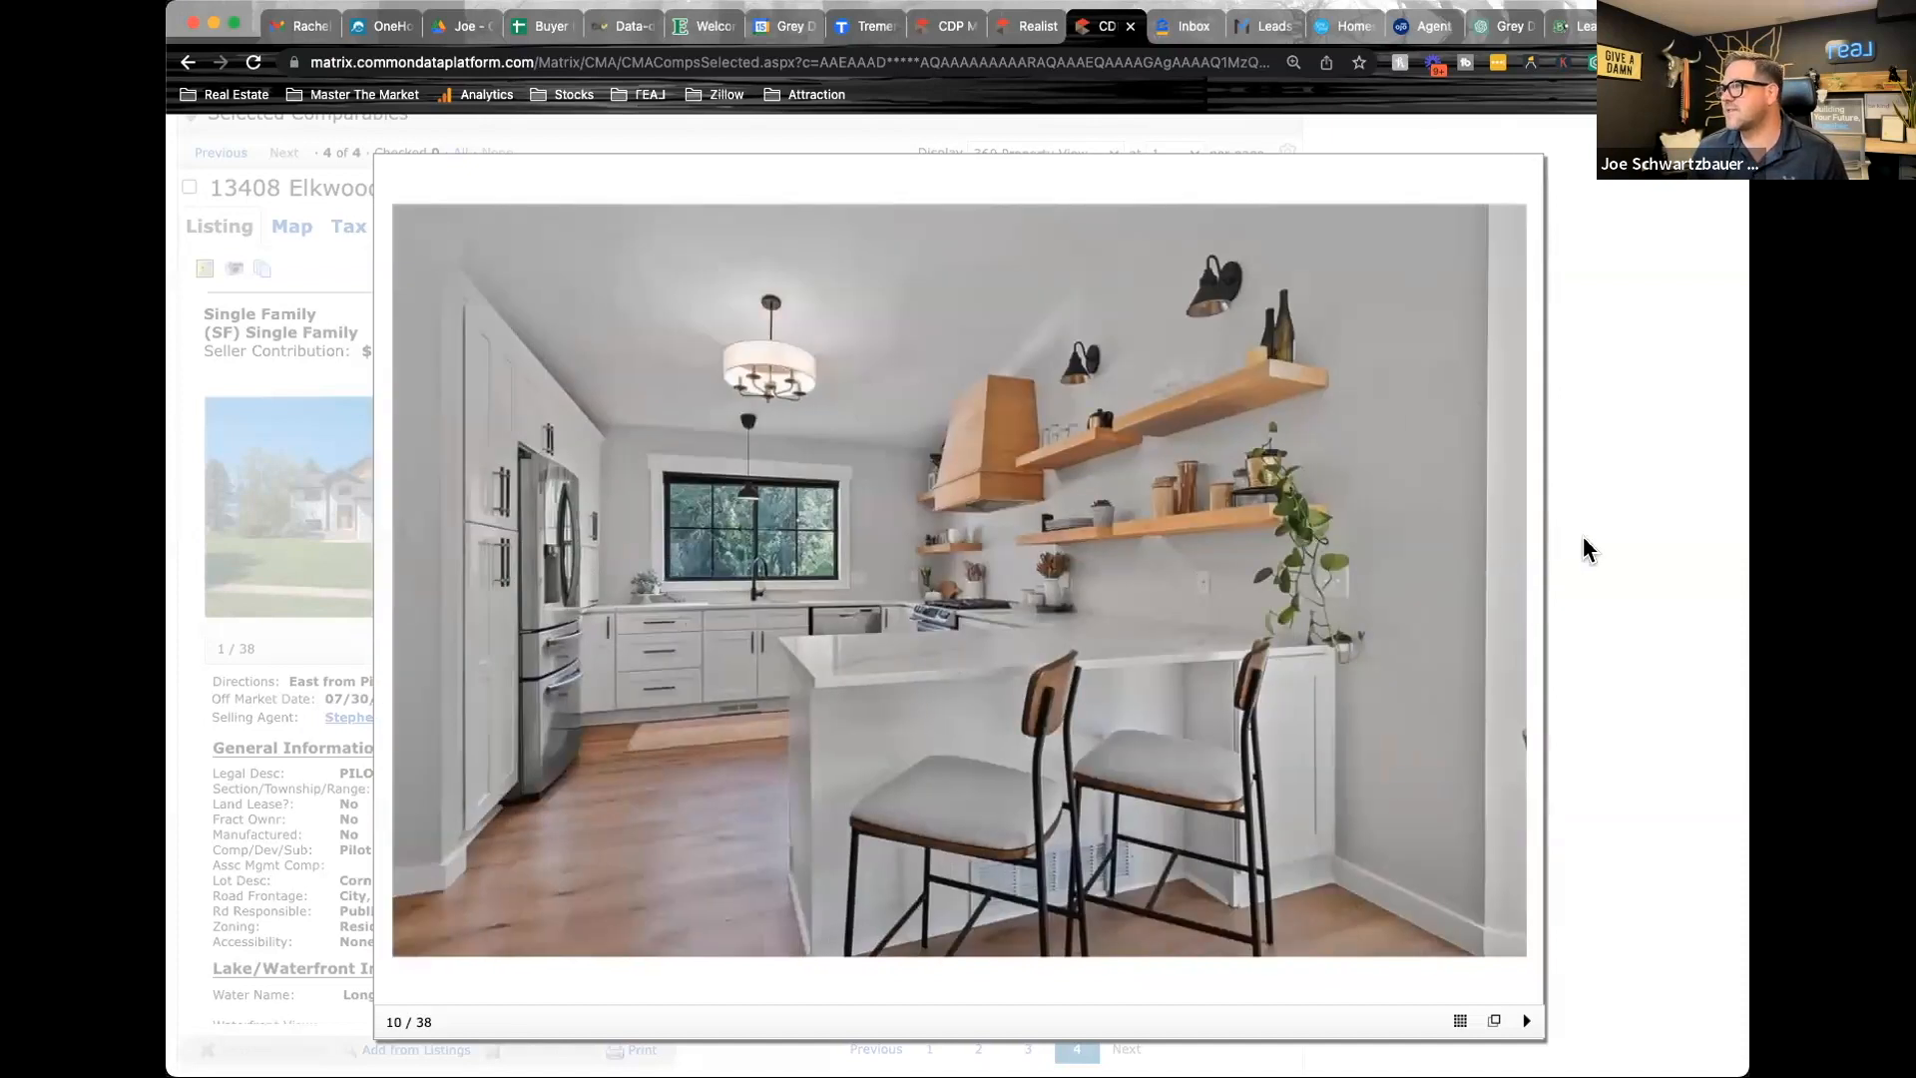
{"action": "left_click", "coordinate": [1588, 549]}
Read the agent and public remarks of the fourth comparable for renovation details
{"action": "scroll", "coordinate": [950, 768], "scroll_direction": "down", "scroll_amount": 8}
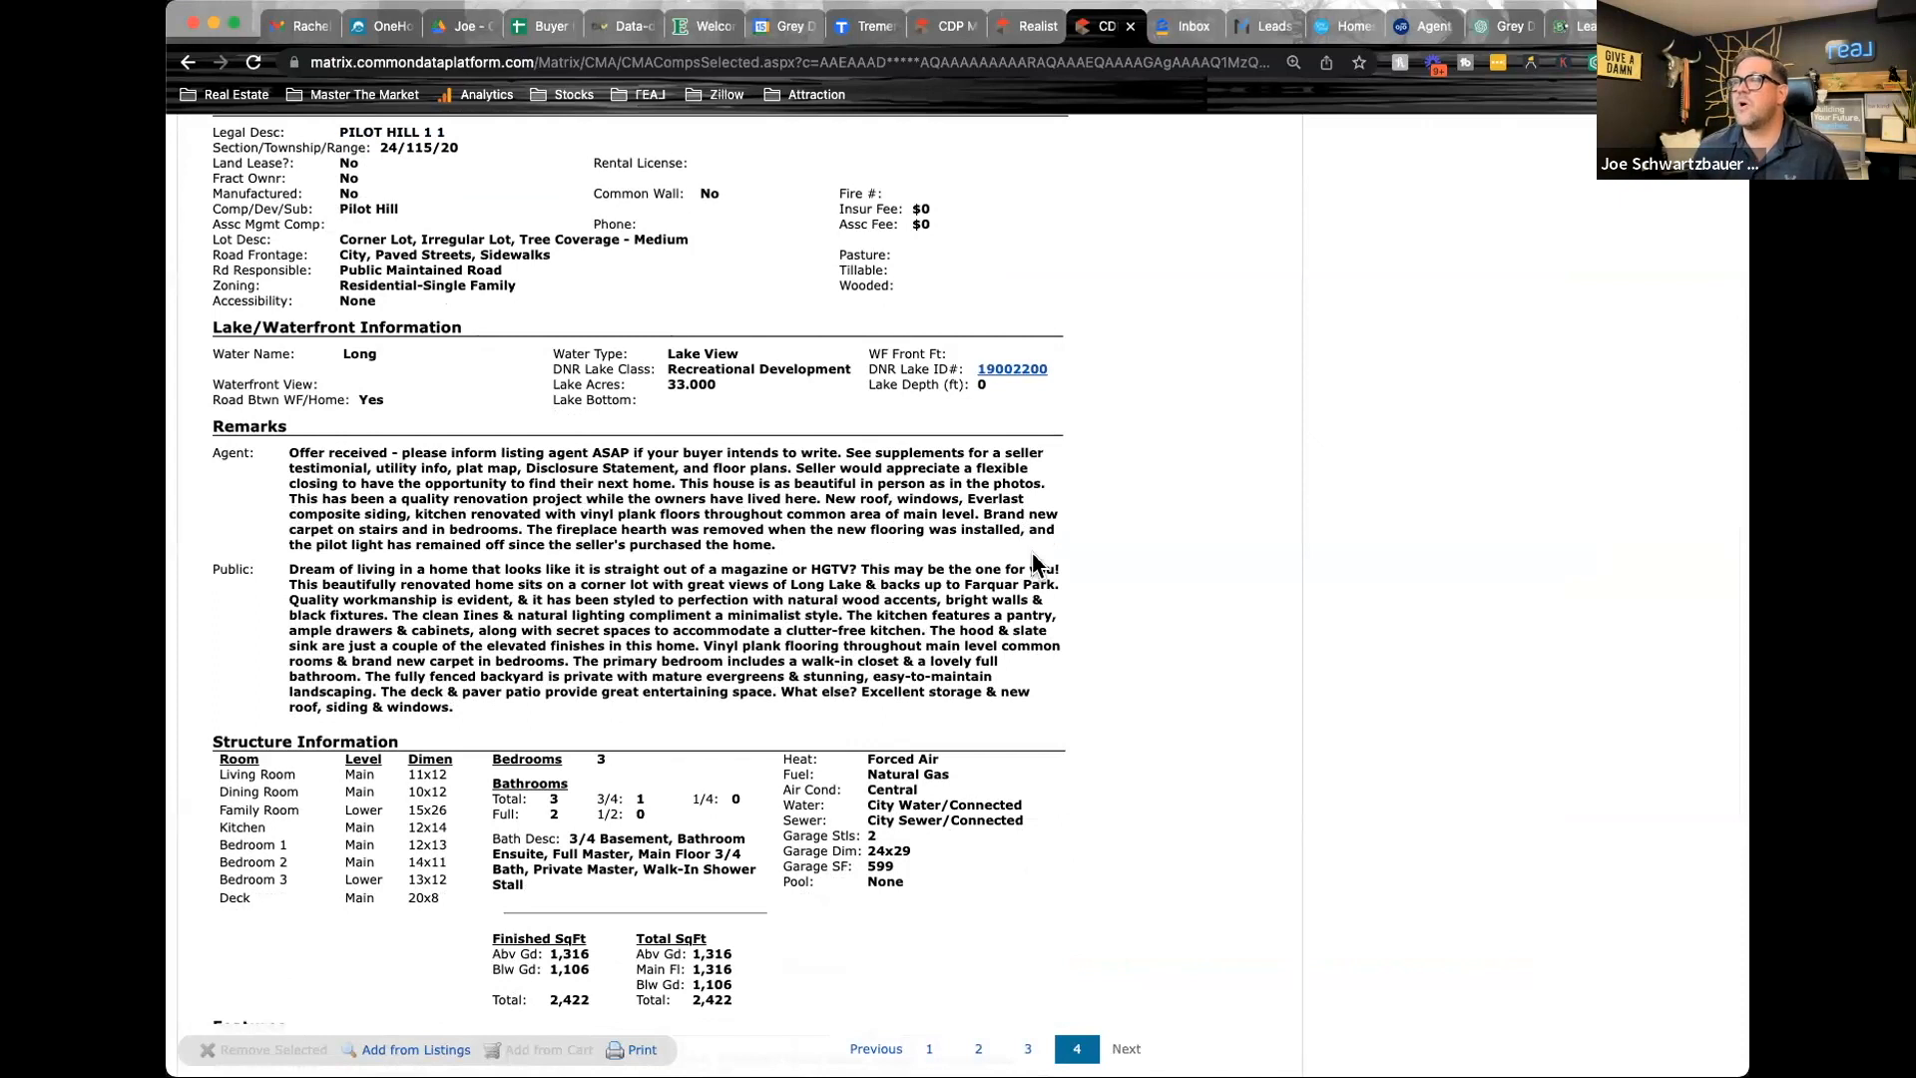
{"action": "scroll", "coordinate": [1032, 553], "scroll_direction": "up", "scroll_amount": 2}
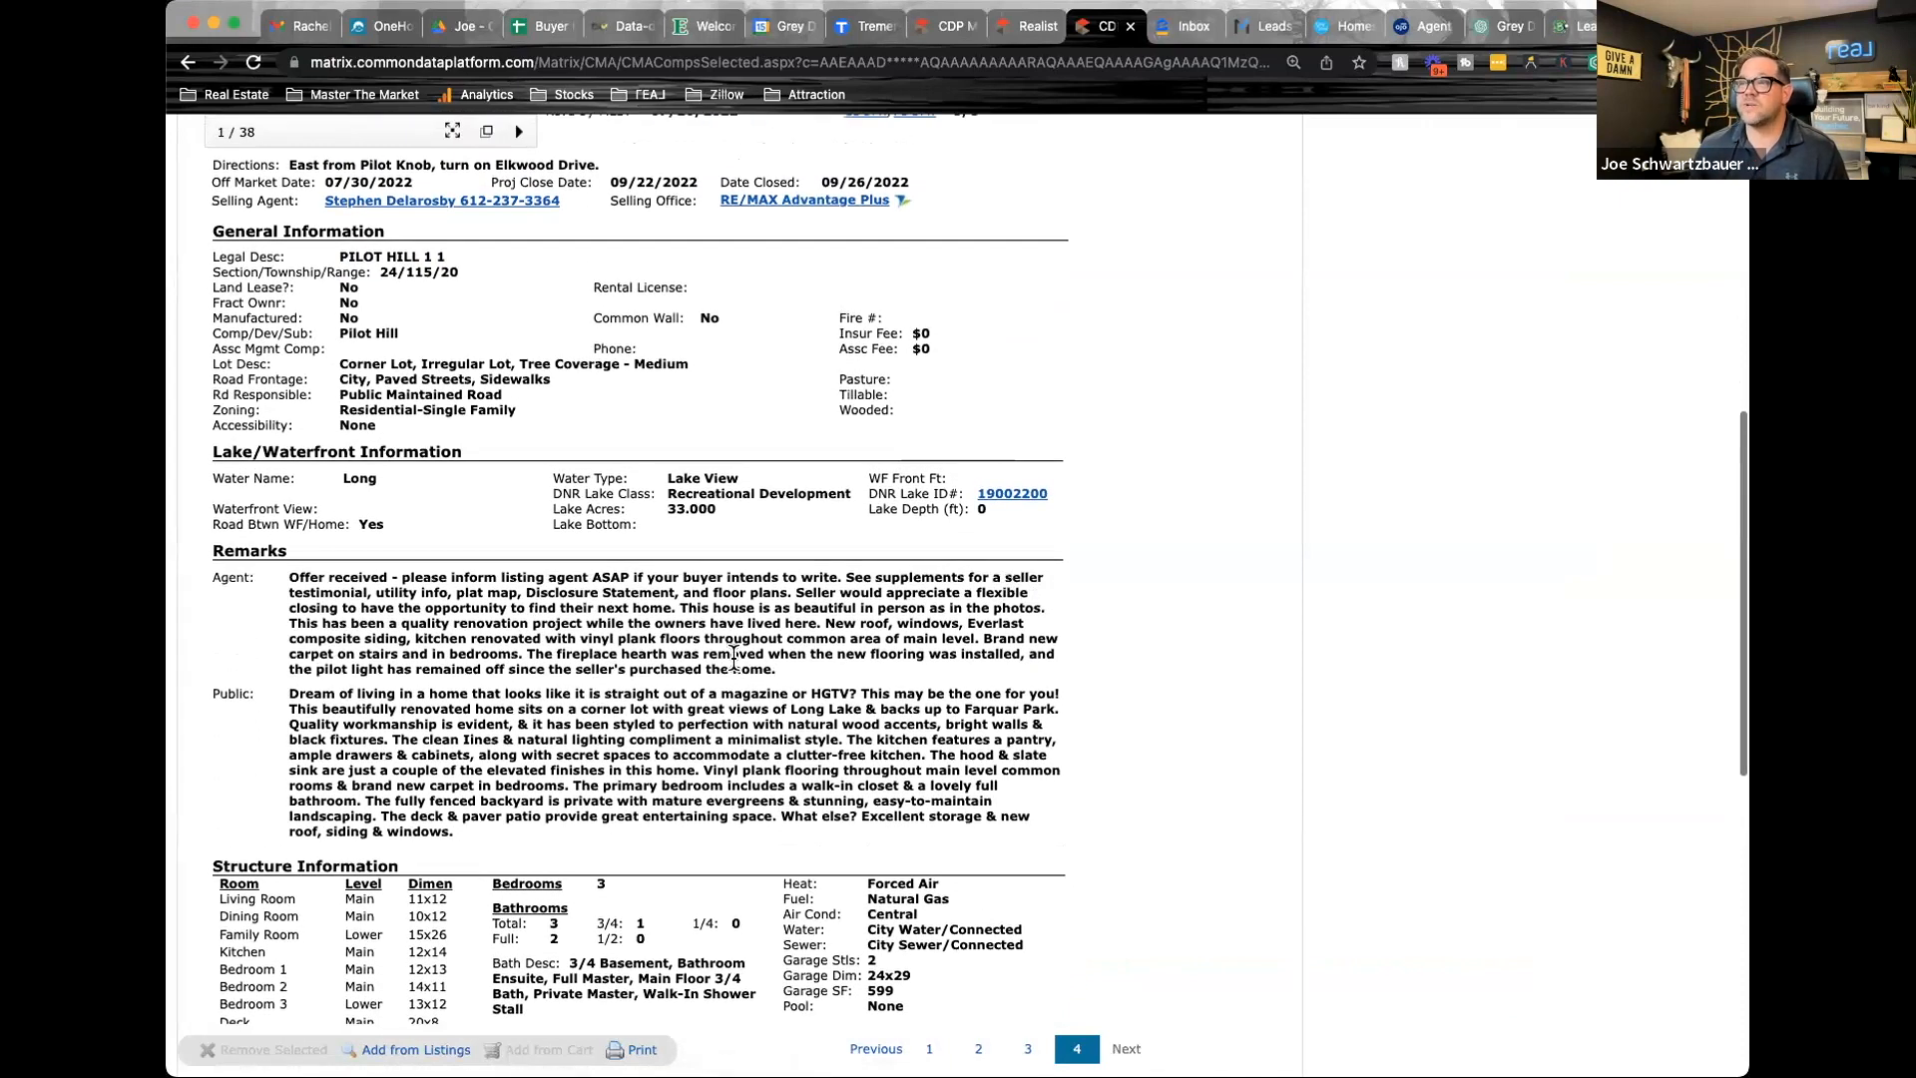
{"action": "scroll", "coordinate": [1045, 634], "scroll_direction": "up", "scroll_amount": 2}
{"action": "scroll", "coordinate": [1045, 634], "scroll_direction": "up", "scroll_amount": 10}
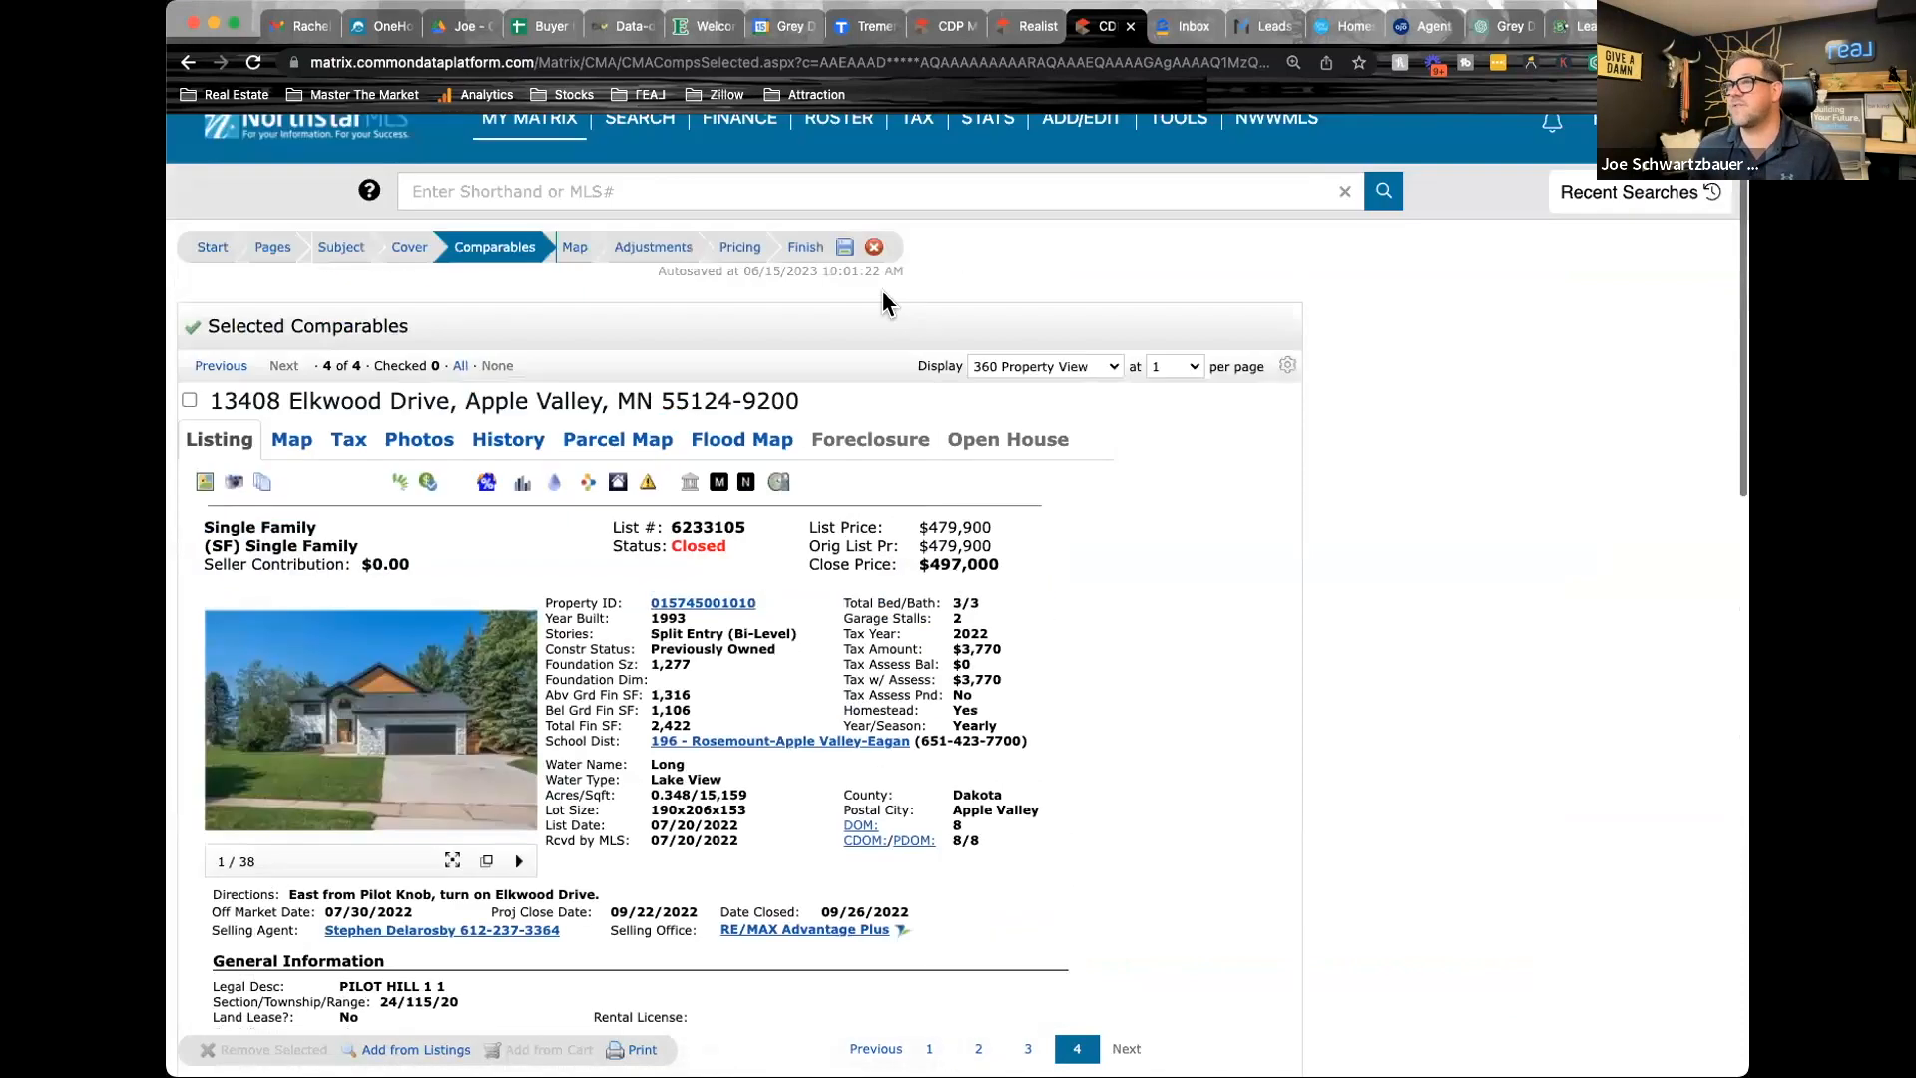
Enter an Other factors adjustment of -55,000 for the fourth comparable in the single-line view of the price adjustments
{"action": "left_click", "coordinate": [660, 250]}
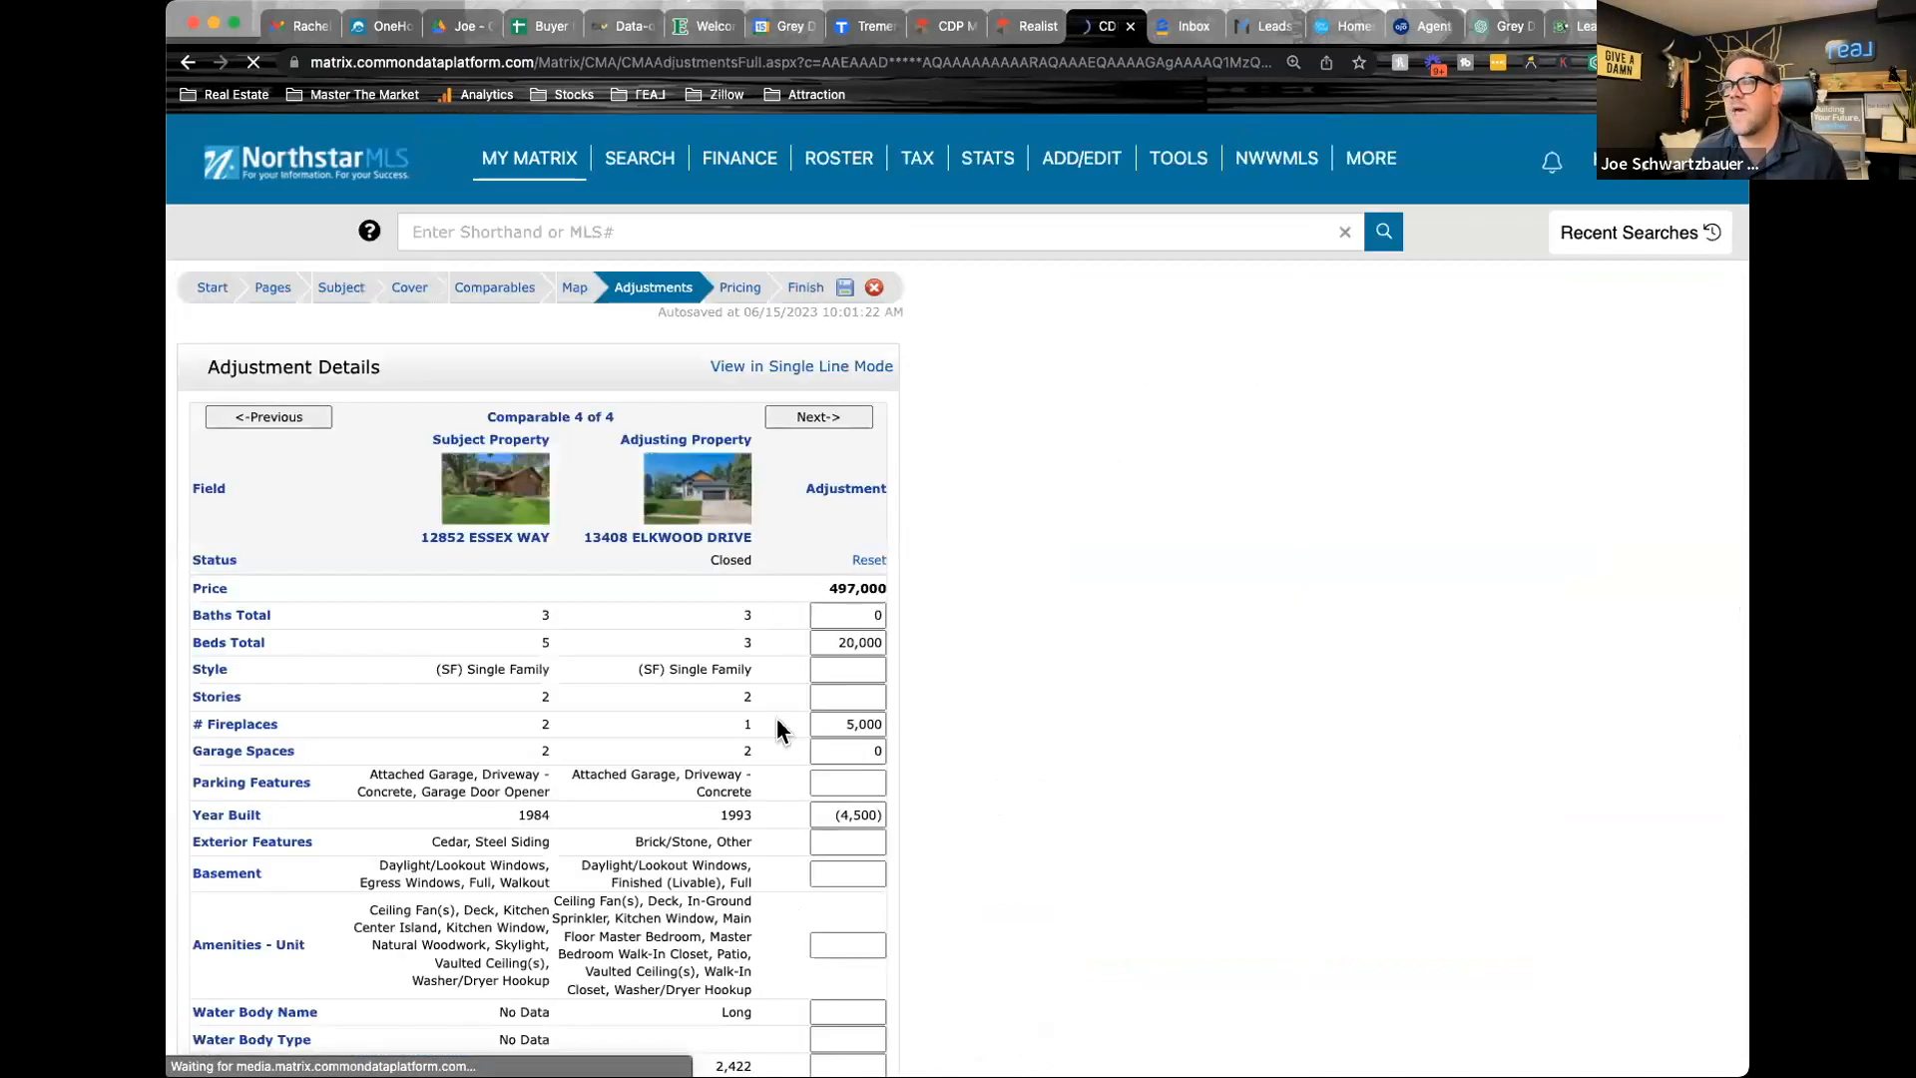
{"action": "left_click", "coordinate": [795, 371]}
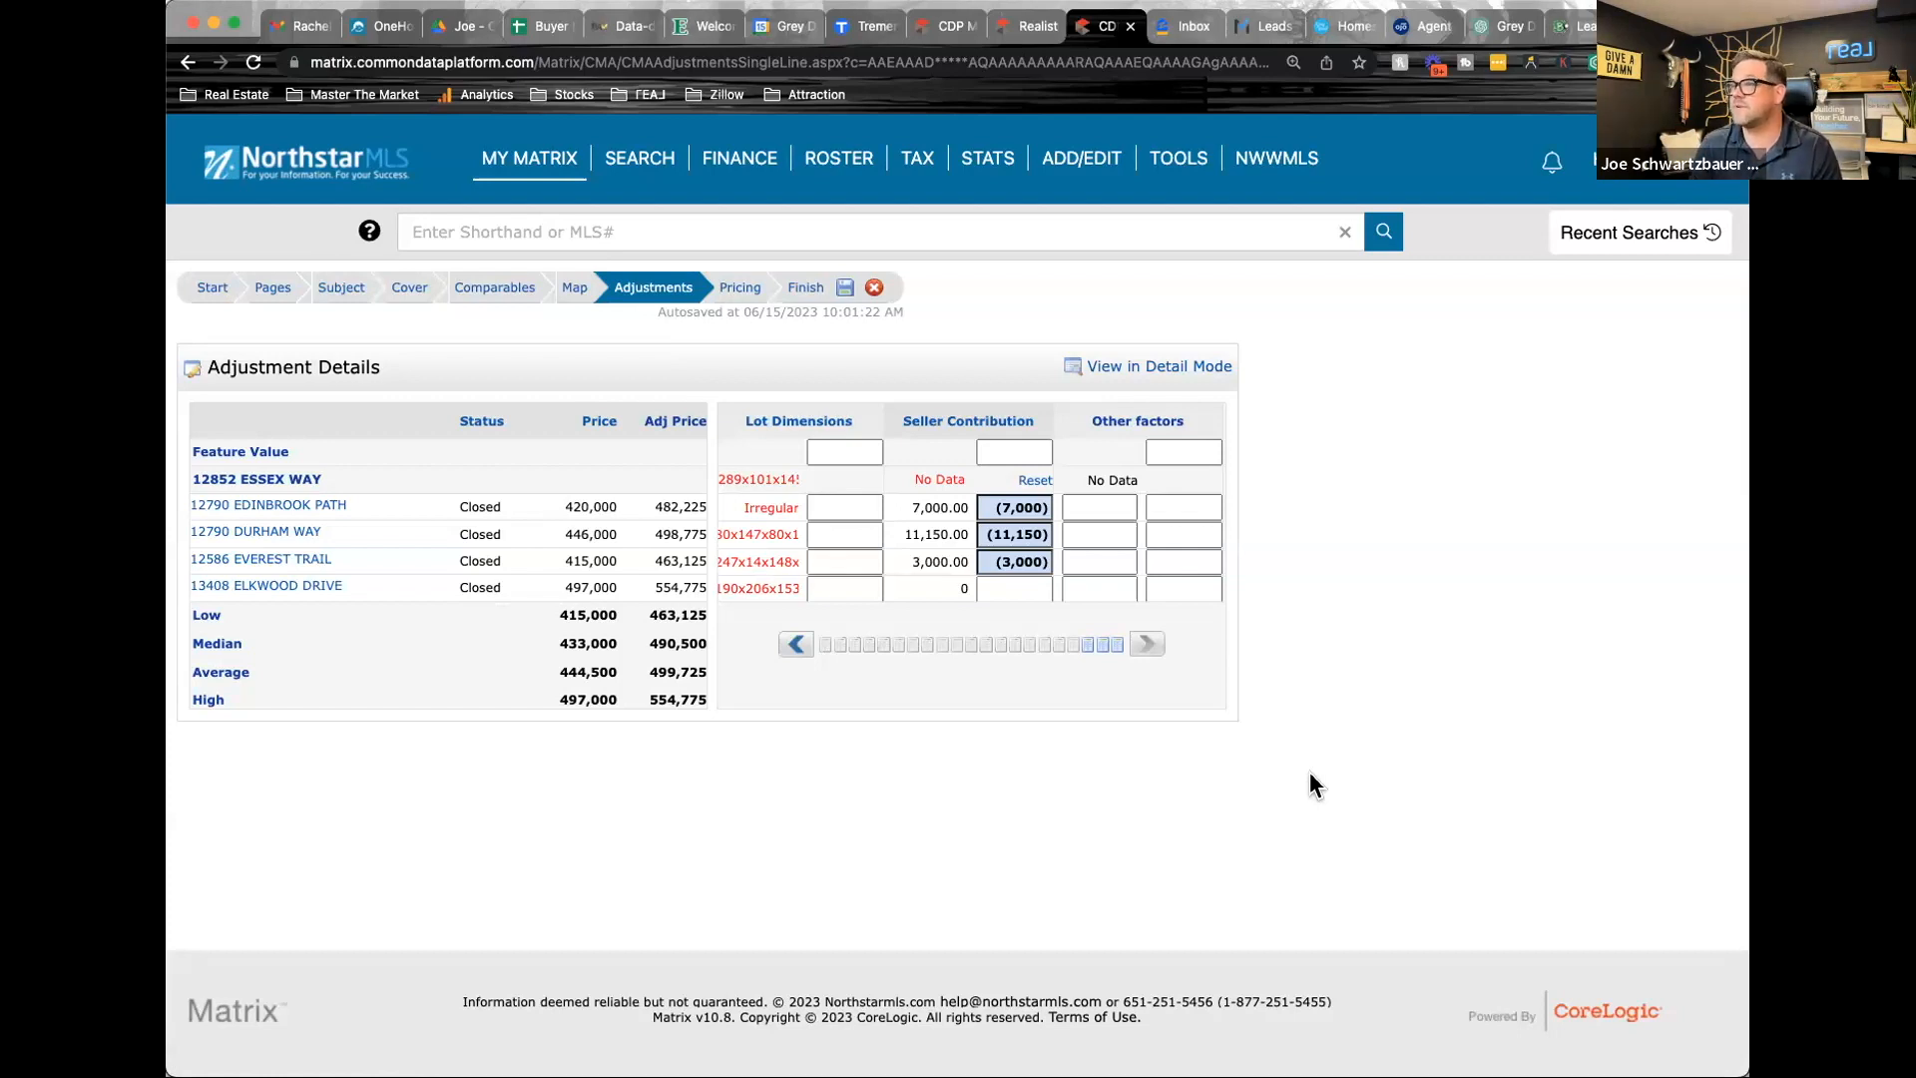
{"action": "left_click", "coordinate": [1190, 588]}
{"action": "type", "text": "-"}
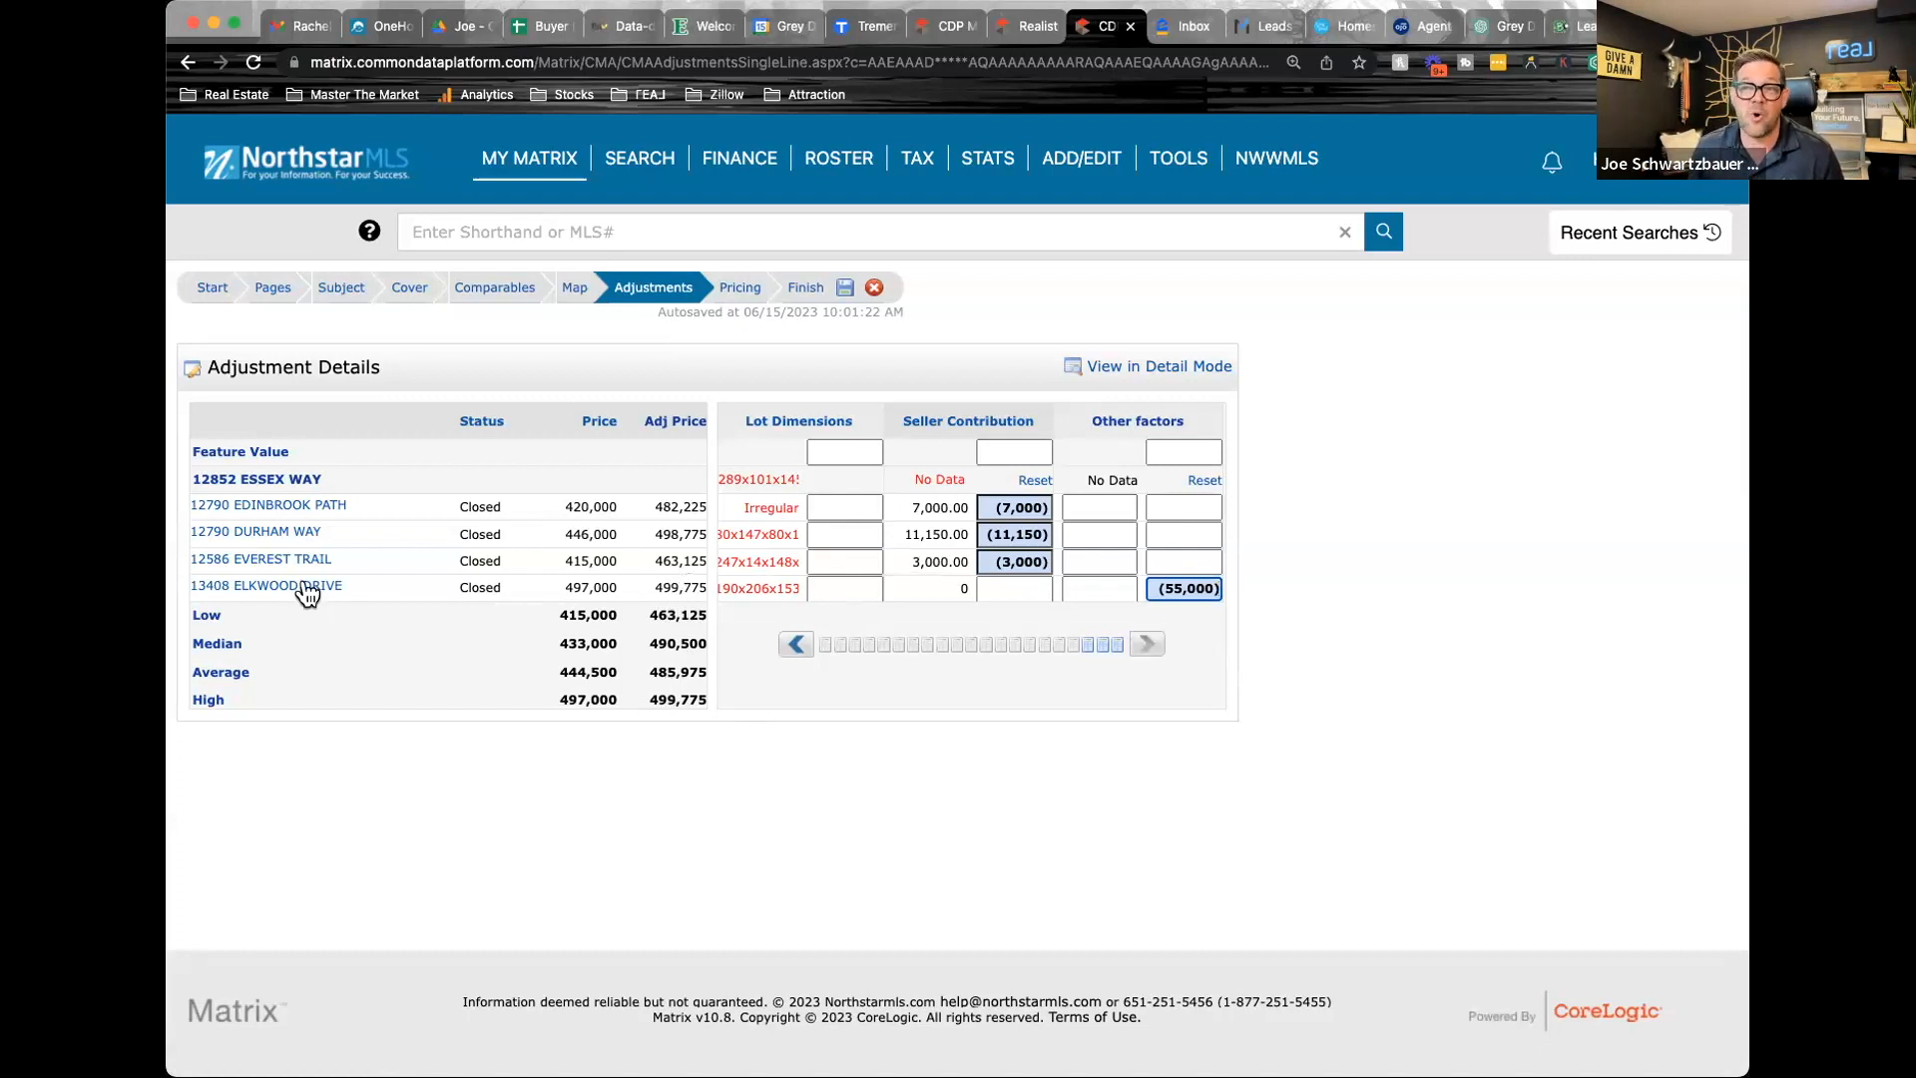
Examine the third comparable's listing details and remarks for its condition and updates
{"action": "left_click", "coordinate": [496, 290]}
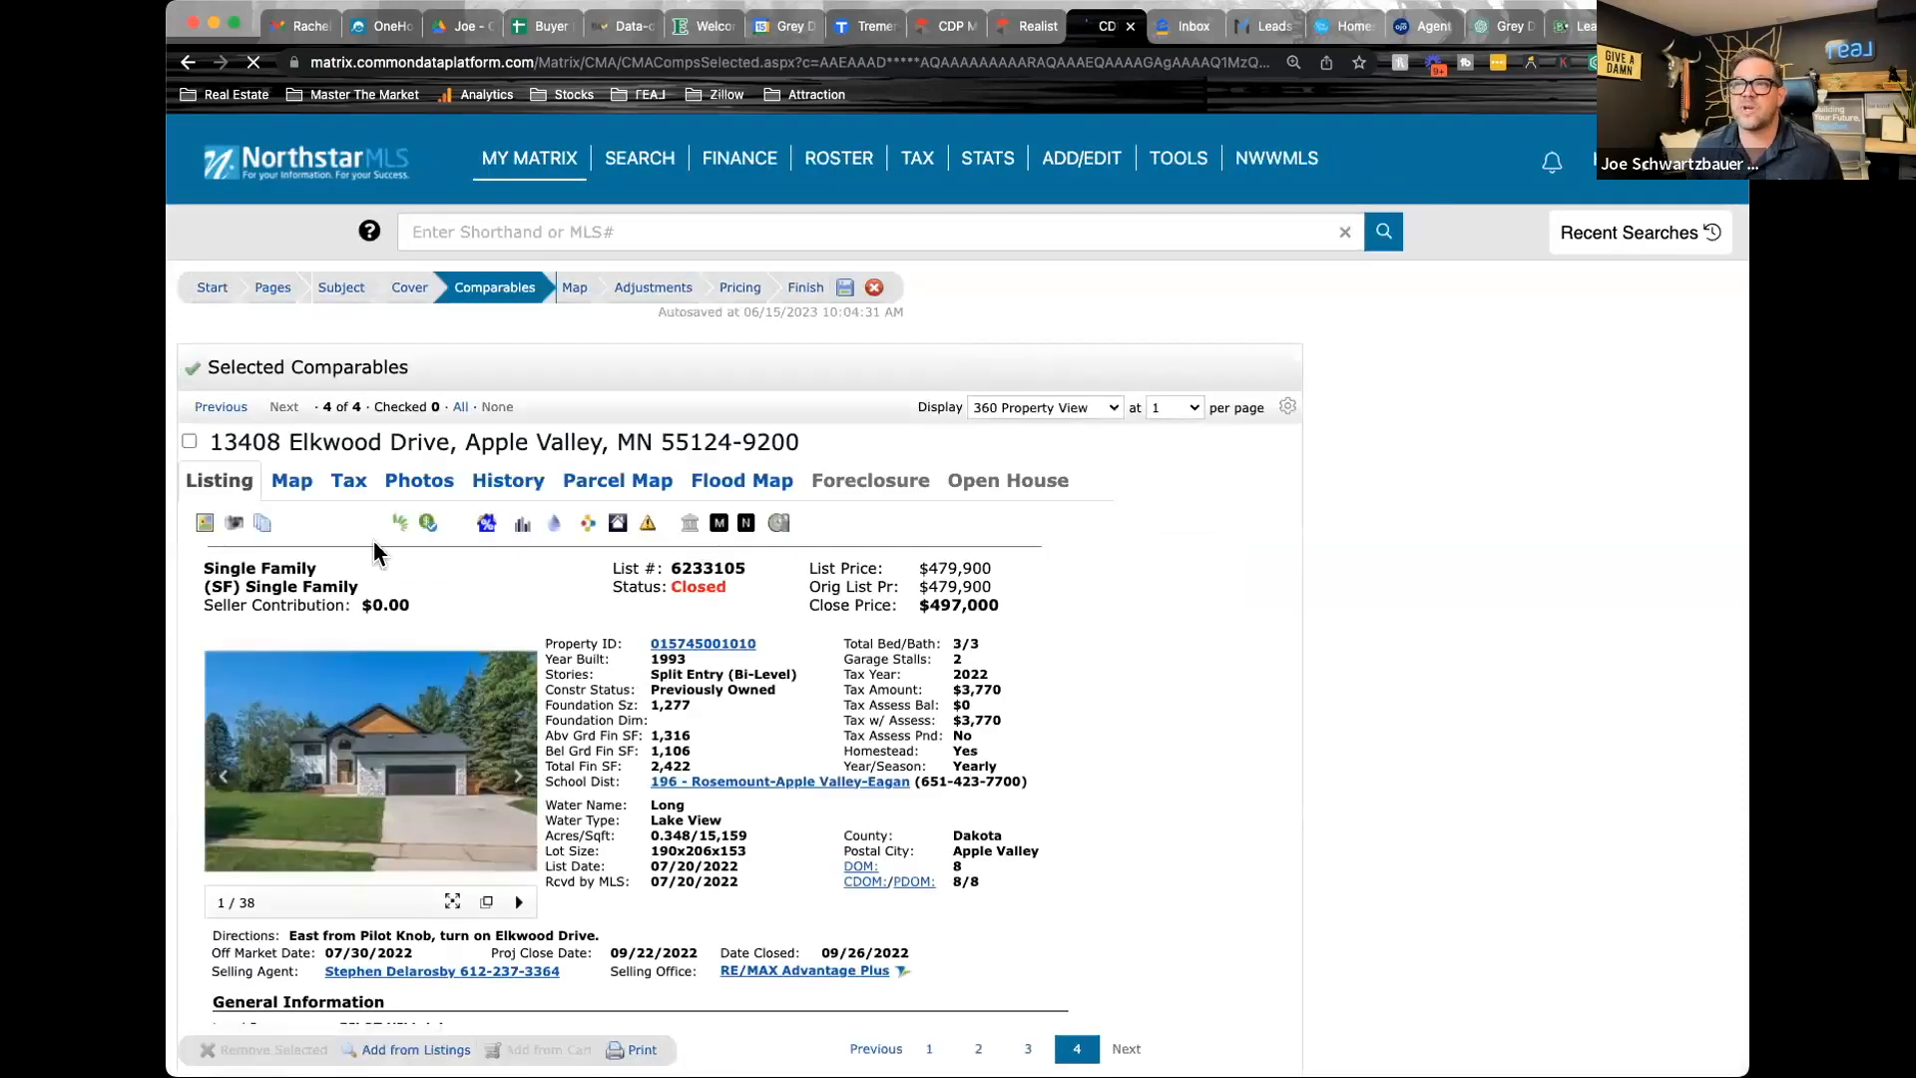
{"action": "left_click", "coordinate": [219, 407]}
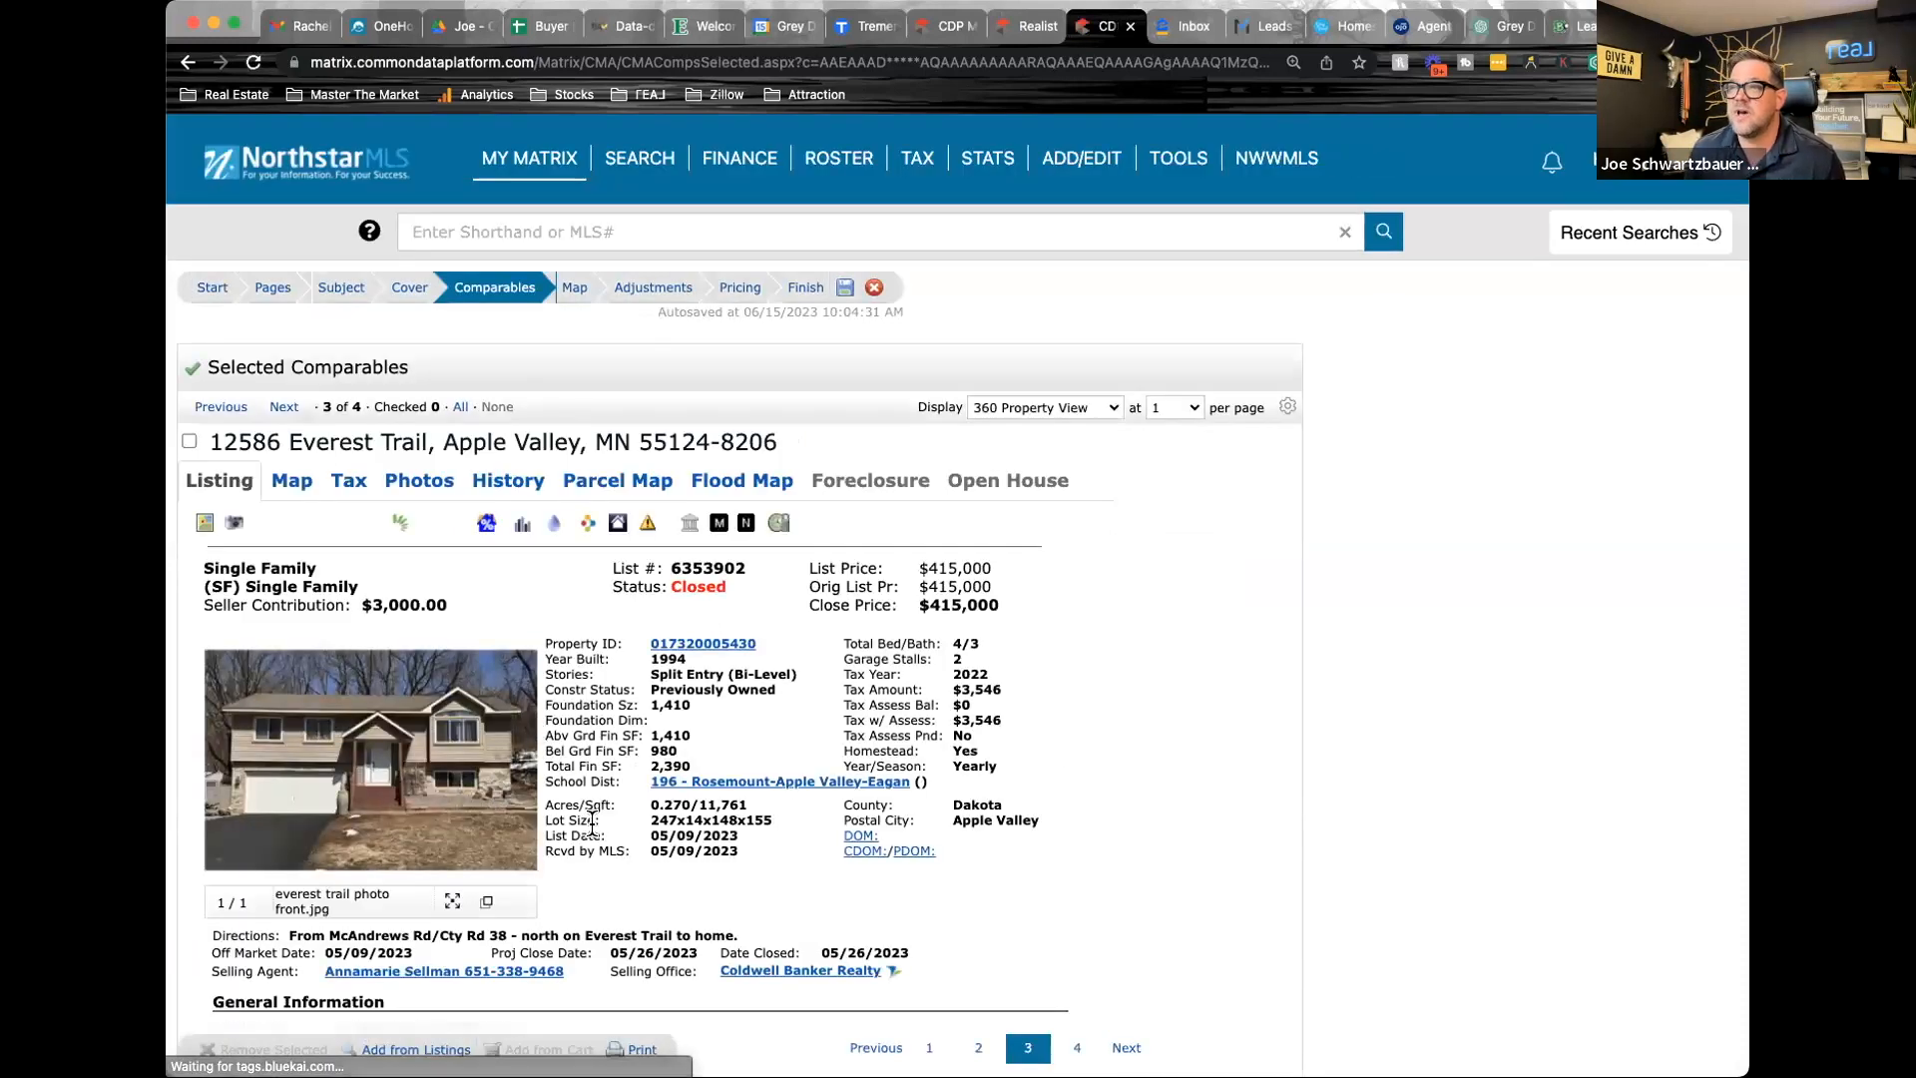
{"action": "scroll", "coordinate": [592, 822], "scroll_direction": "down", "scroll_amount": 4}
{"action": "scroll", "coordinate": [591, 821], "scroll_direction": "down", "scroll_amount": 1}
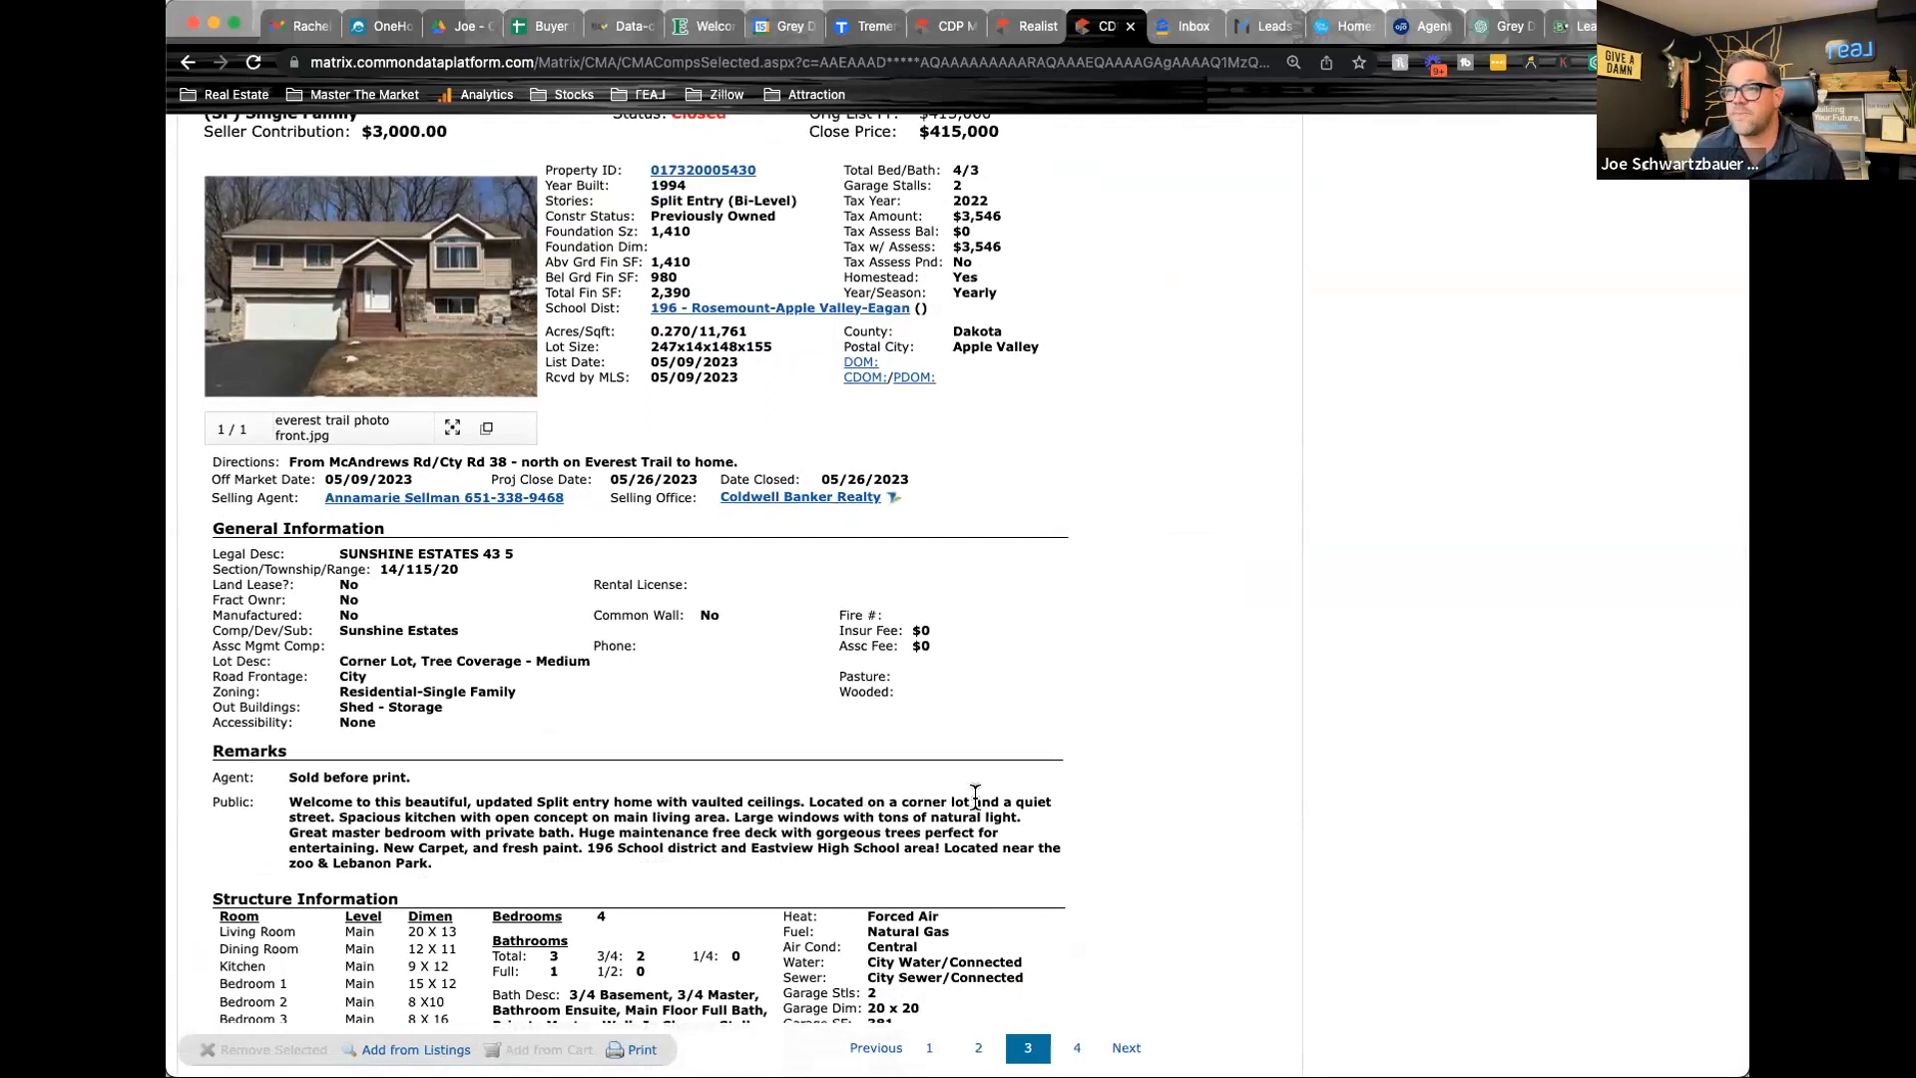
{"action": "scroll", "coordinate": [992, 620], "scroll_direction": "up", "scroll_amount": 5}
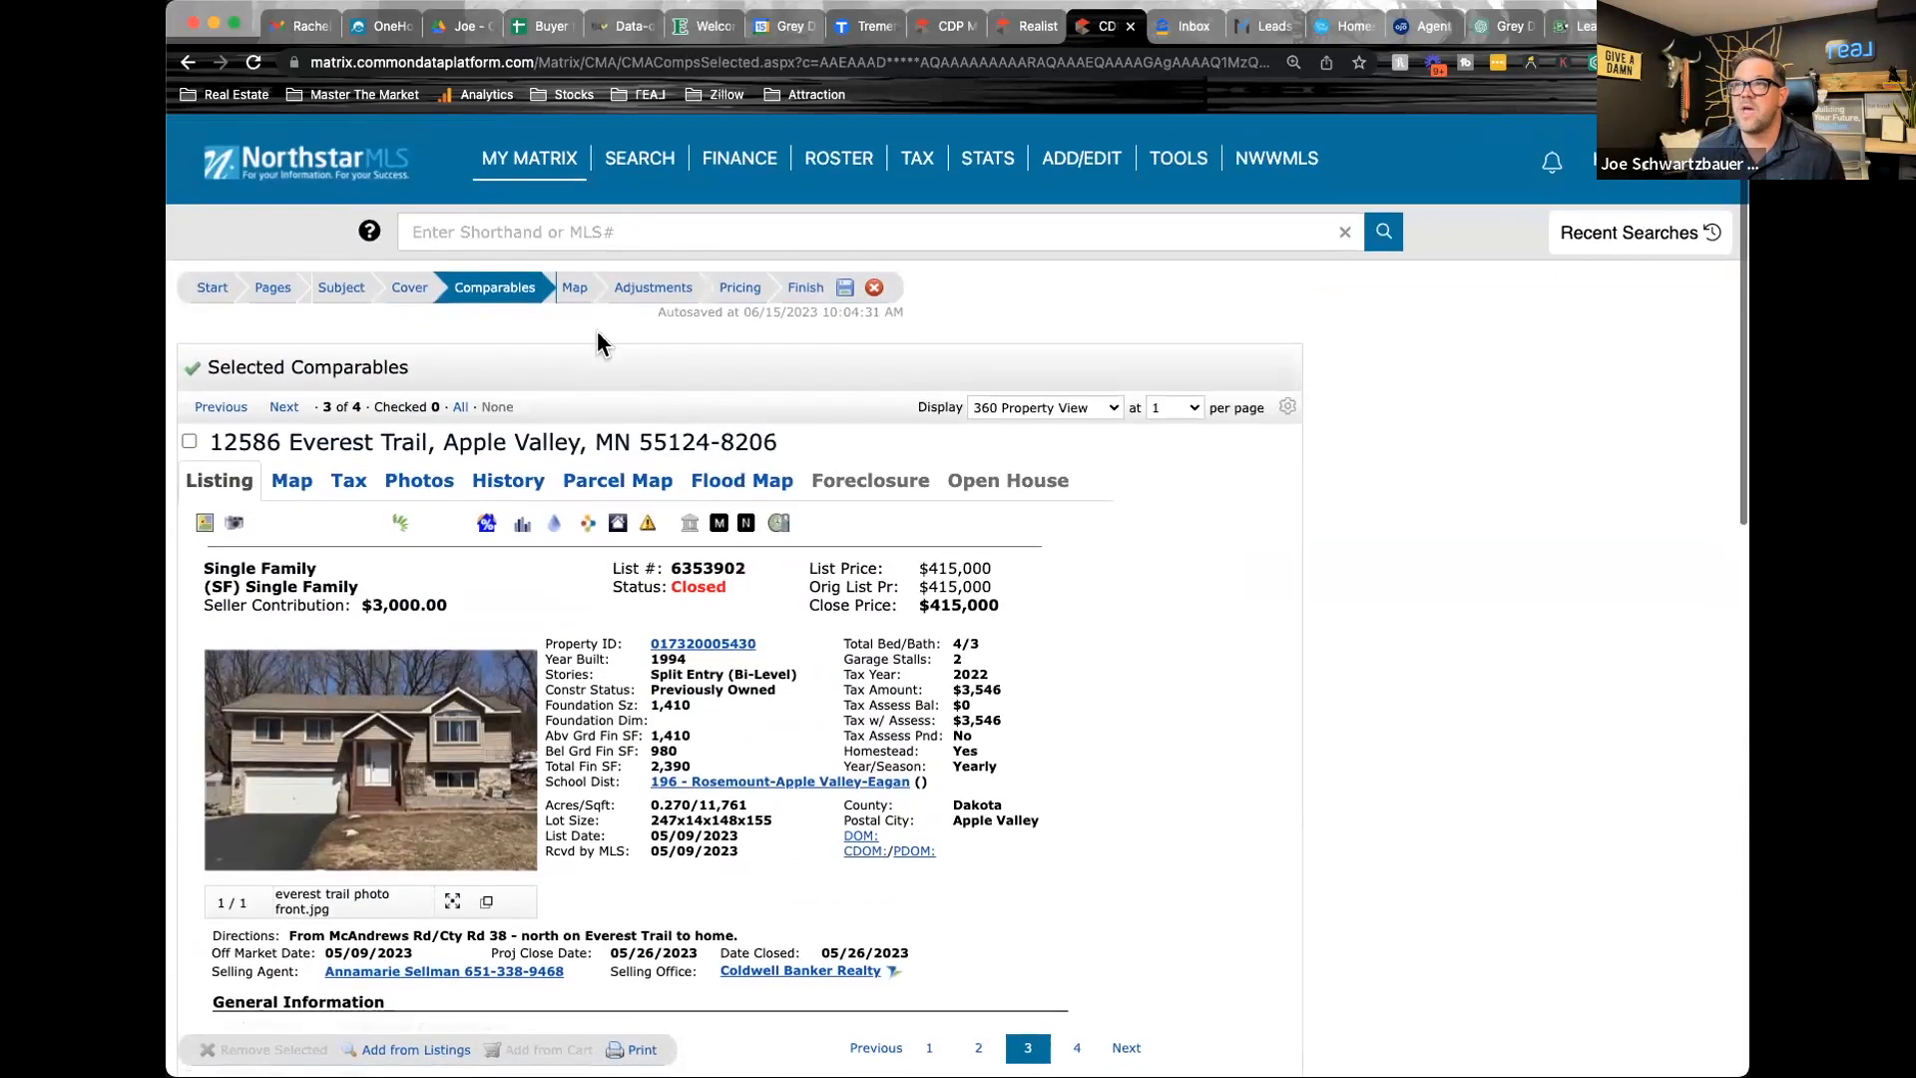
Look through the second comparable's listing photos, covering the exterior, kitchen and living areas, to judge its condition
{"action": "left_click", "coordinate": [220, 407]}
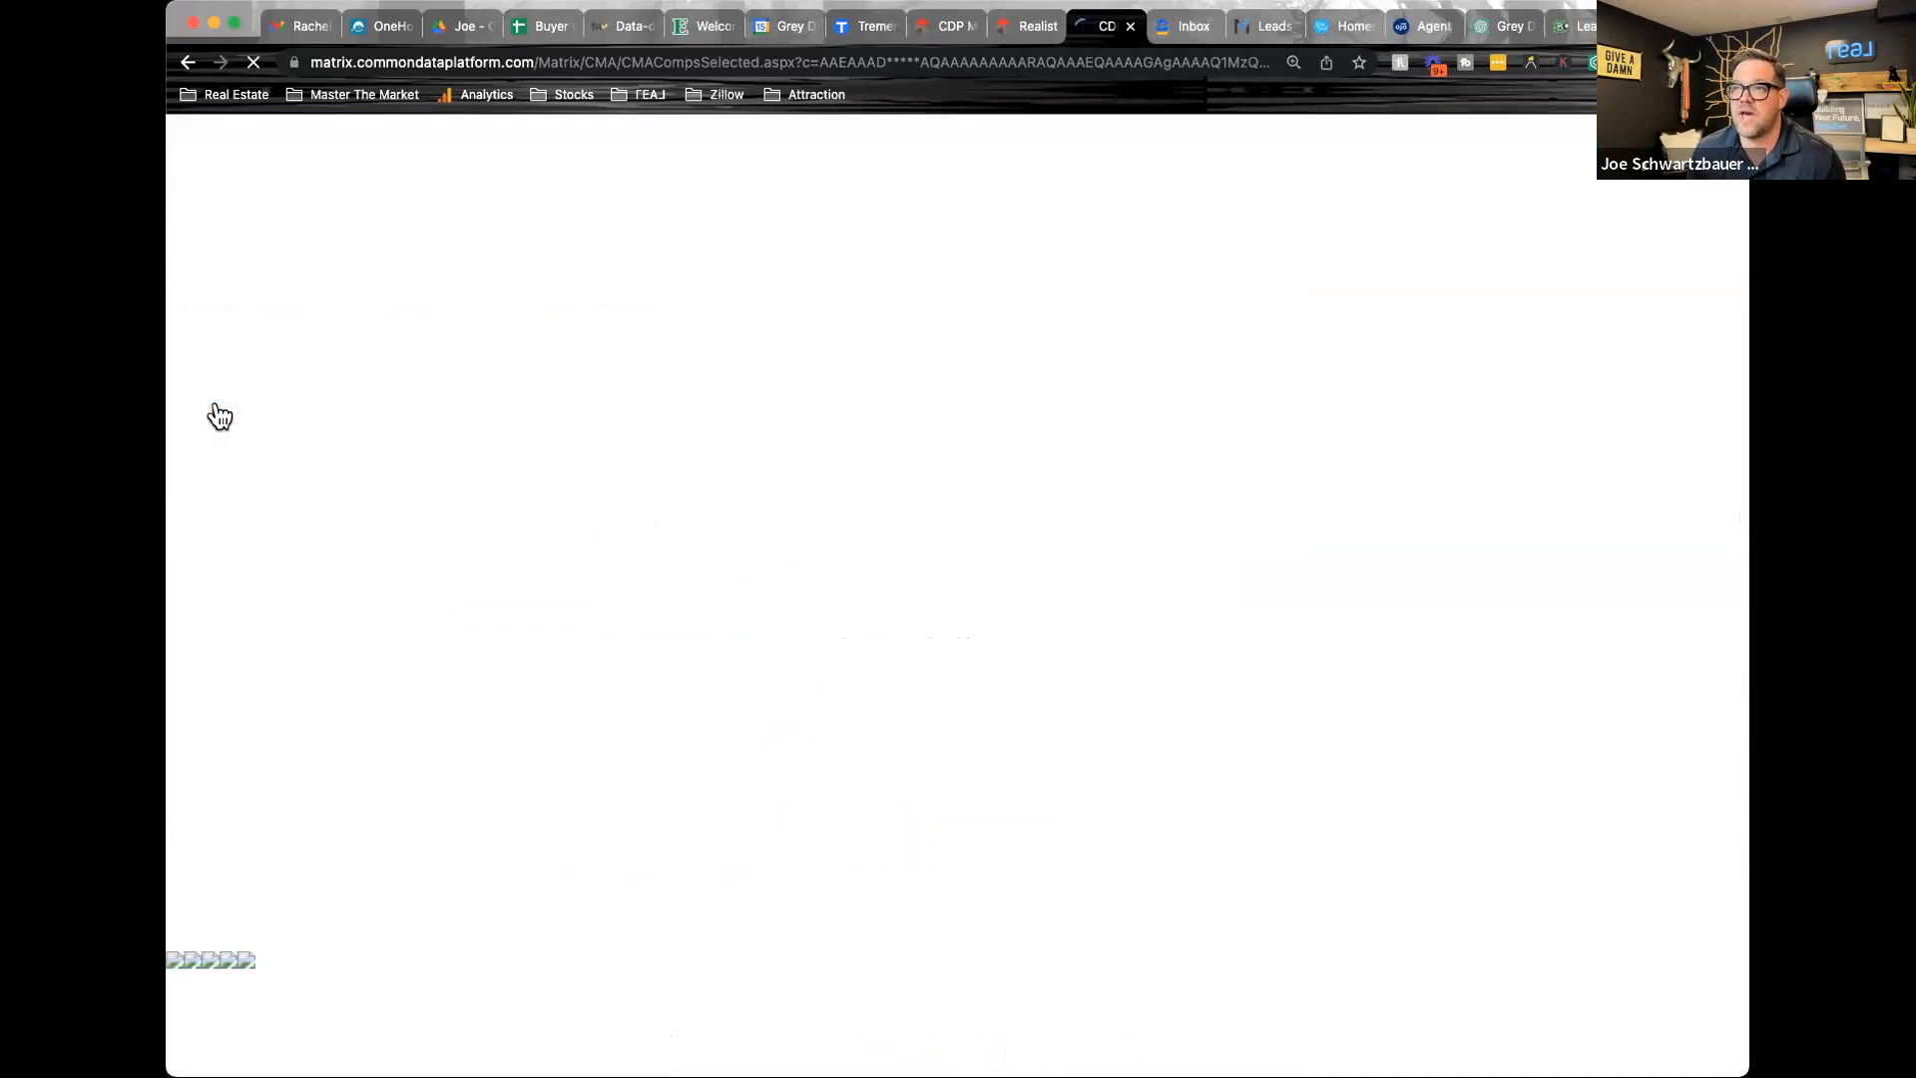
{"action": "scroll", "coordinate": [515, 634], "scroll_direction": "down", "scroll_amount": 2}
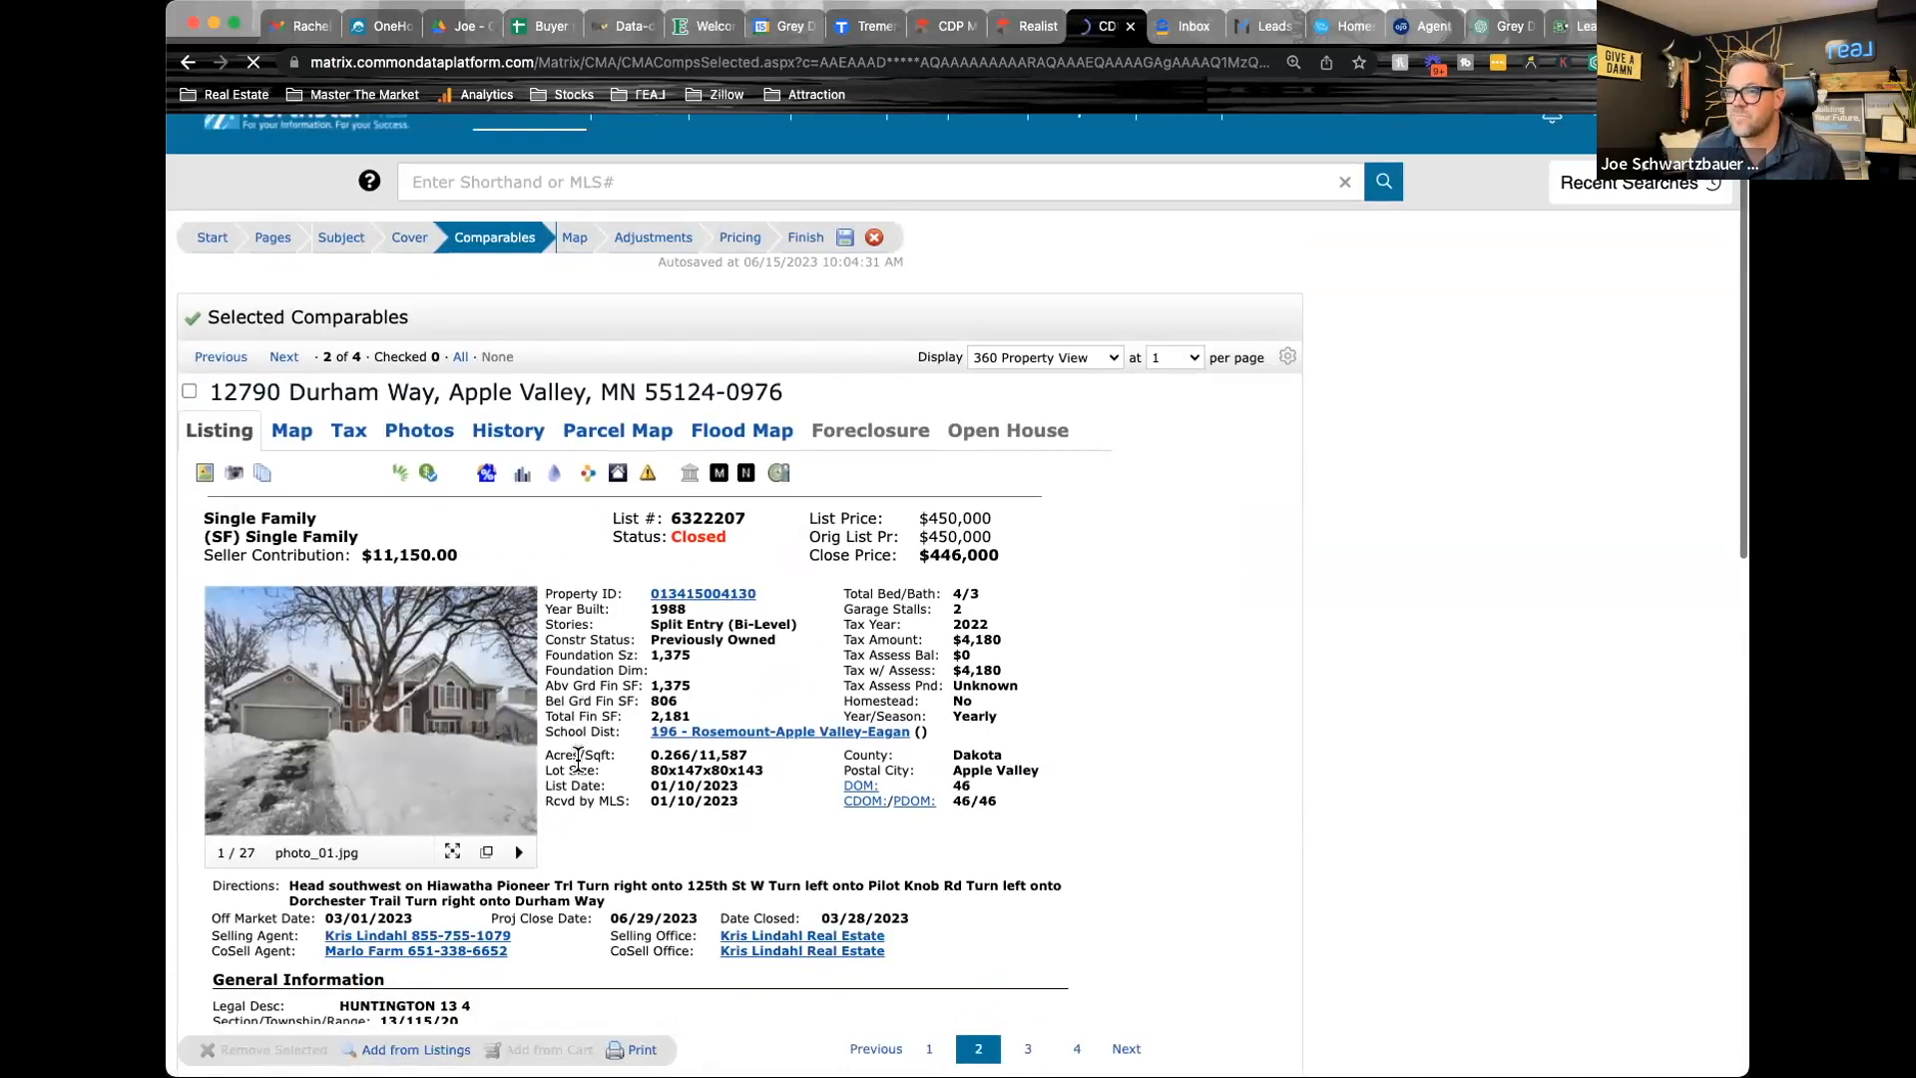
{"action": "left_click", "coordinate": [517, 639]}
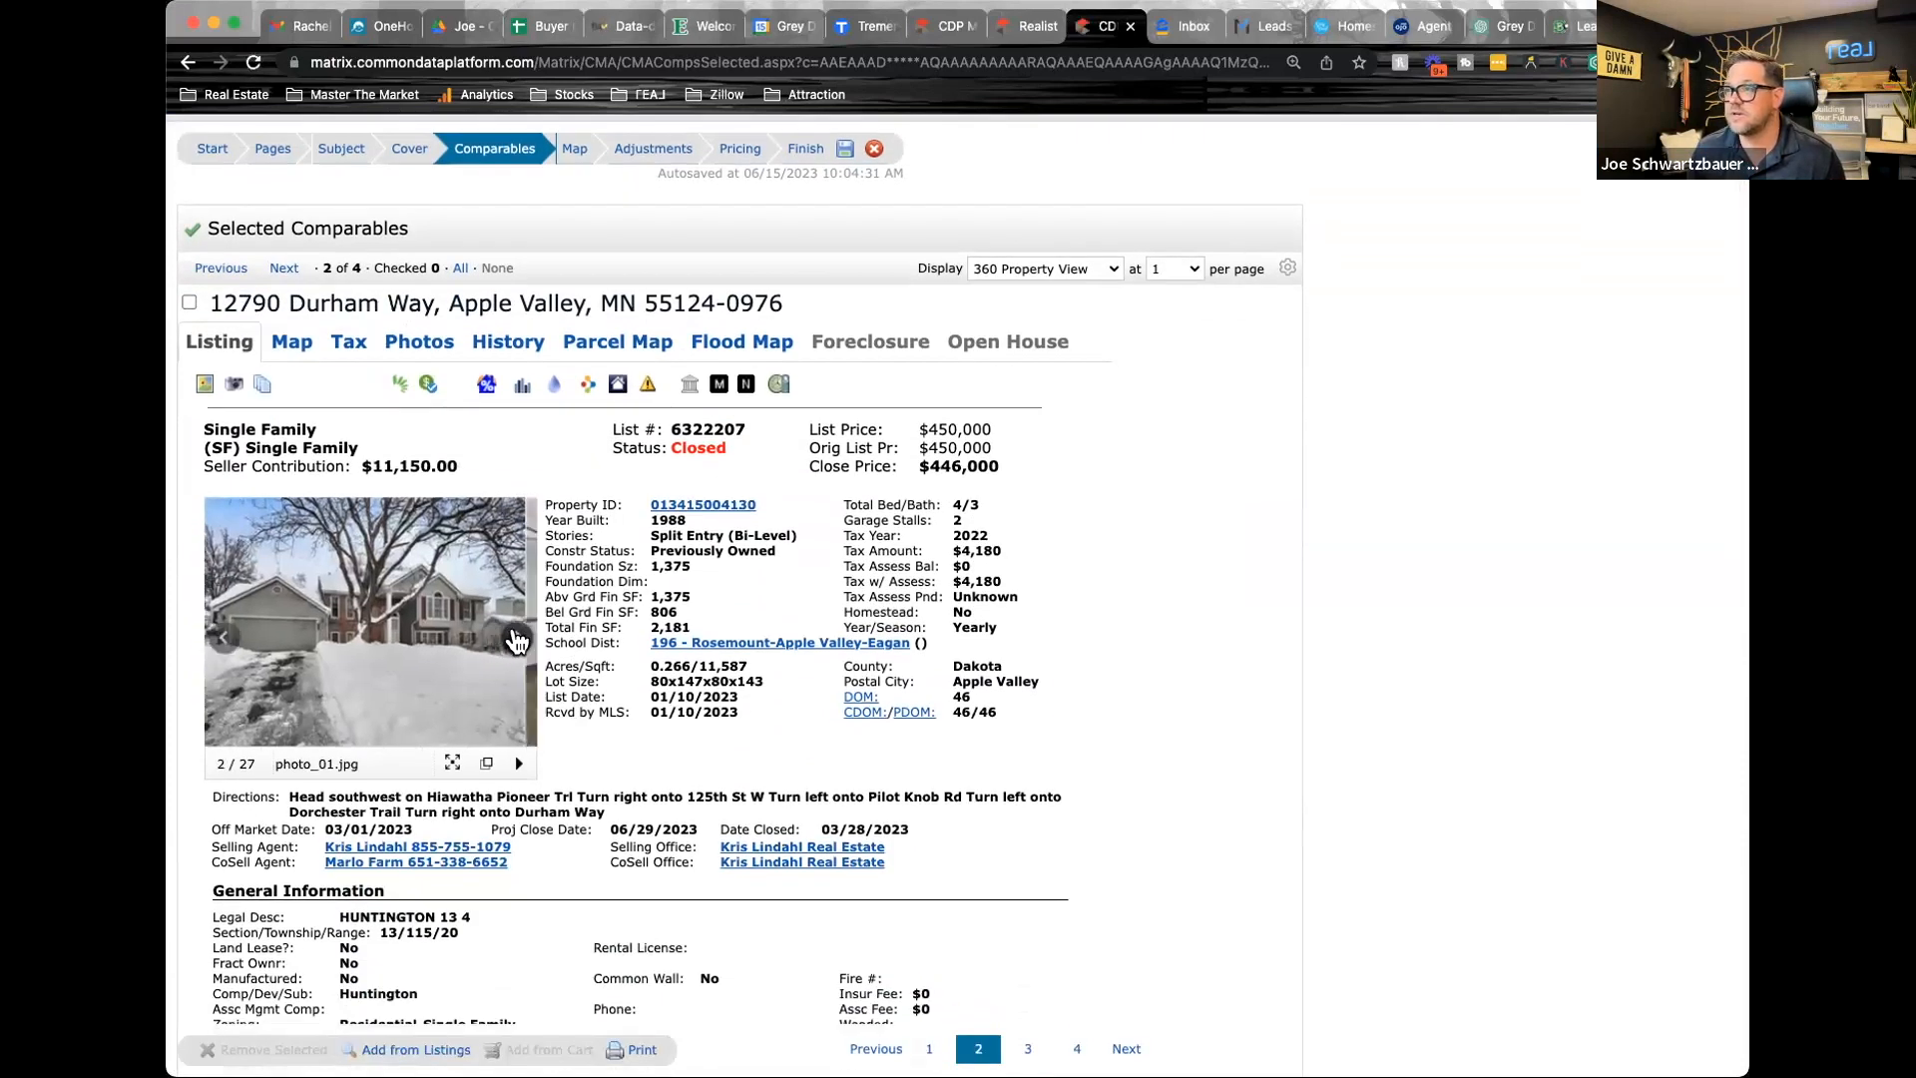
{"action": "left_click", "coordinate": [516, 639]}
{"action": "left_click", "coordinate": [516, 639]}
{"action": "left_click", "coordinate": [517, 639]}
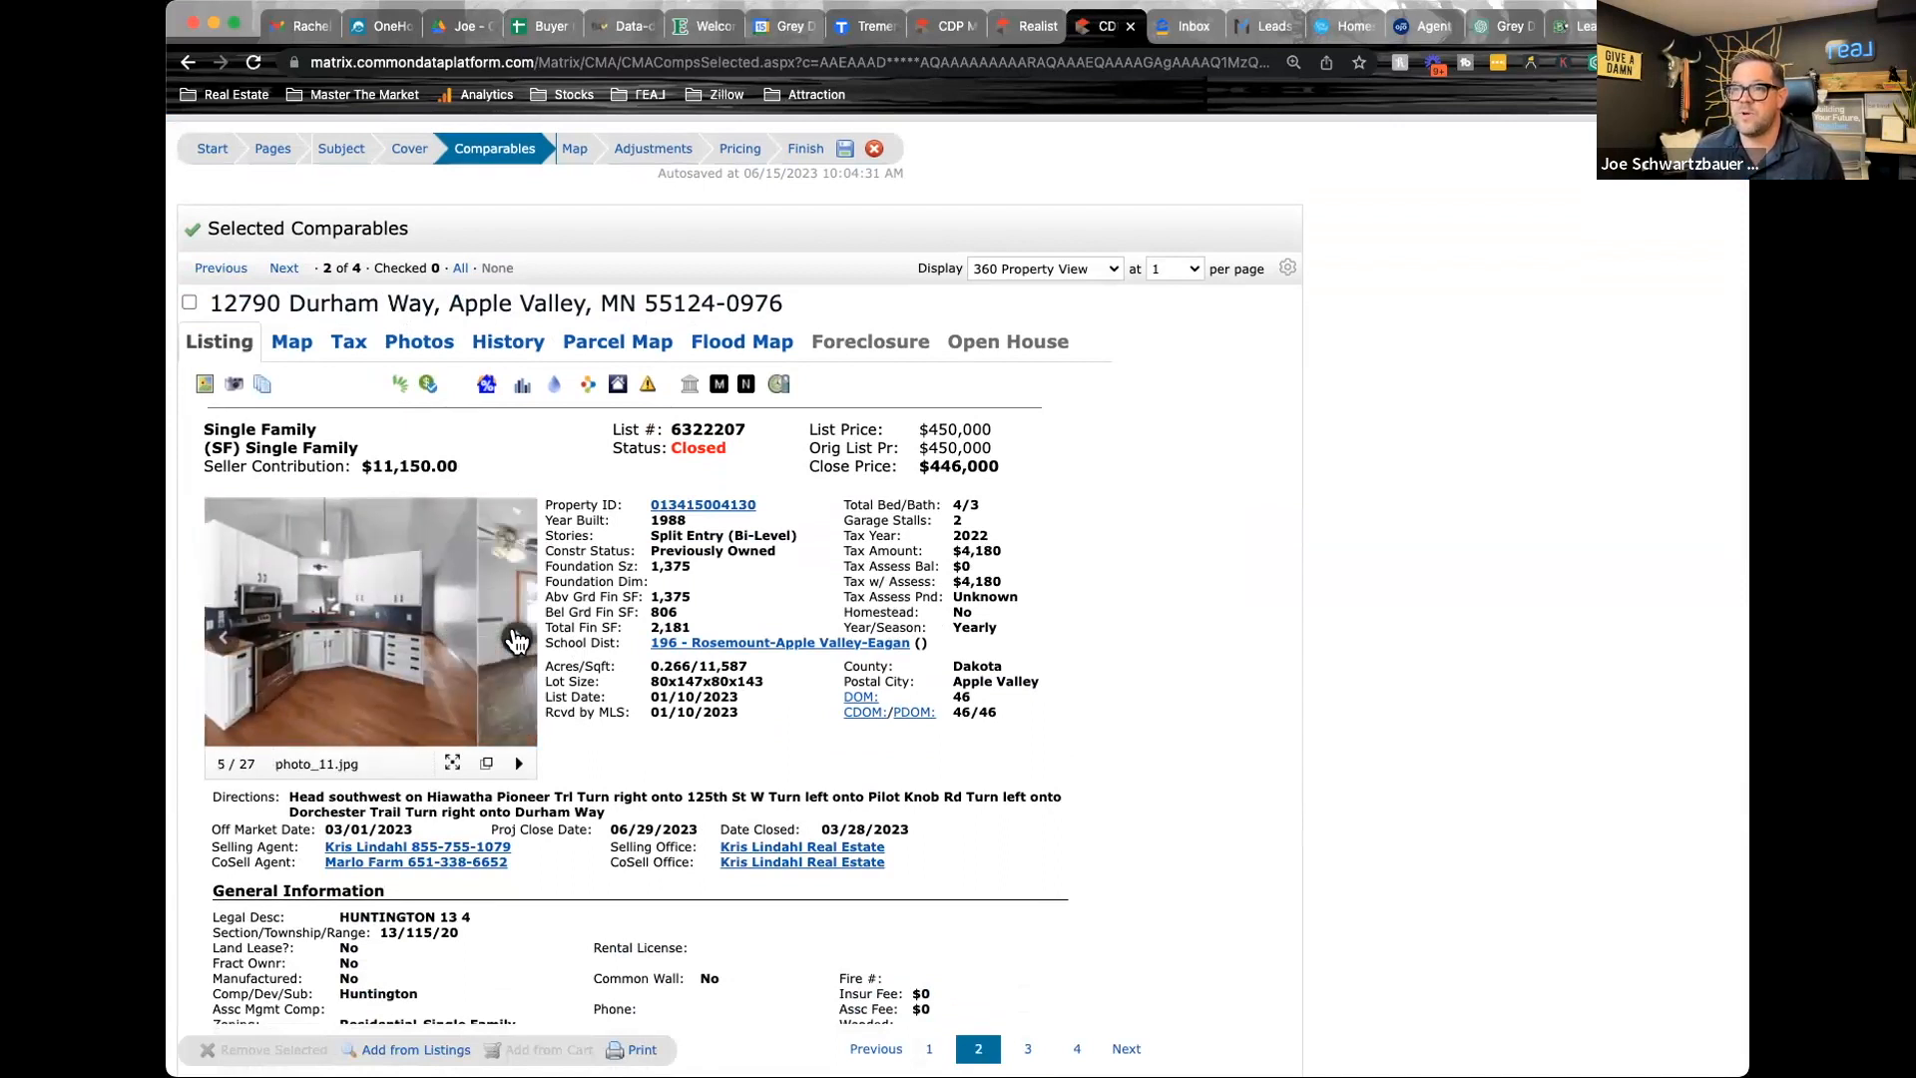
{"action": "left_click", "coordinate": [516, 638]}
{"action": "left_click", "coordinate": [516, 638]}
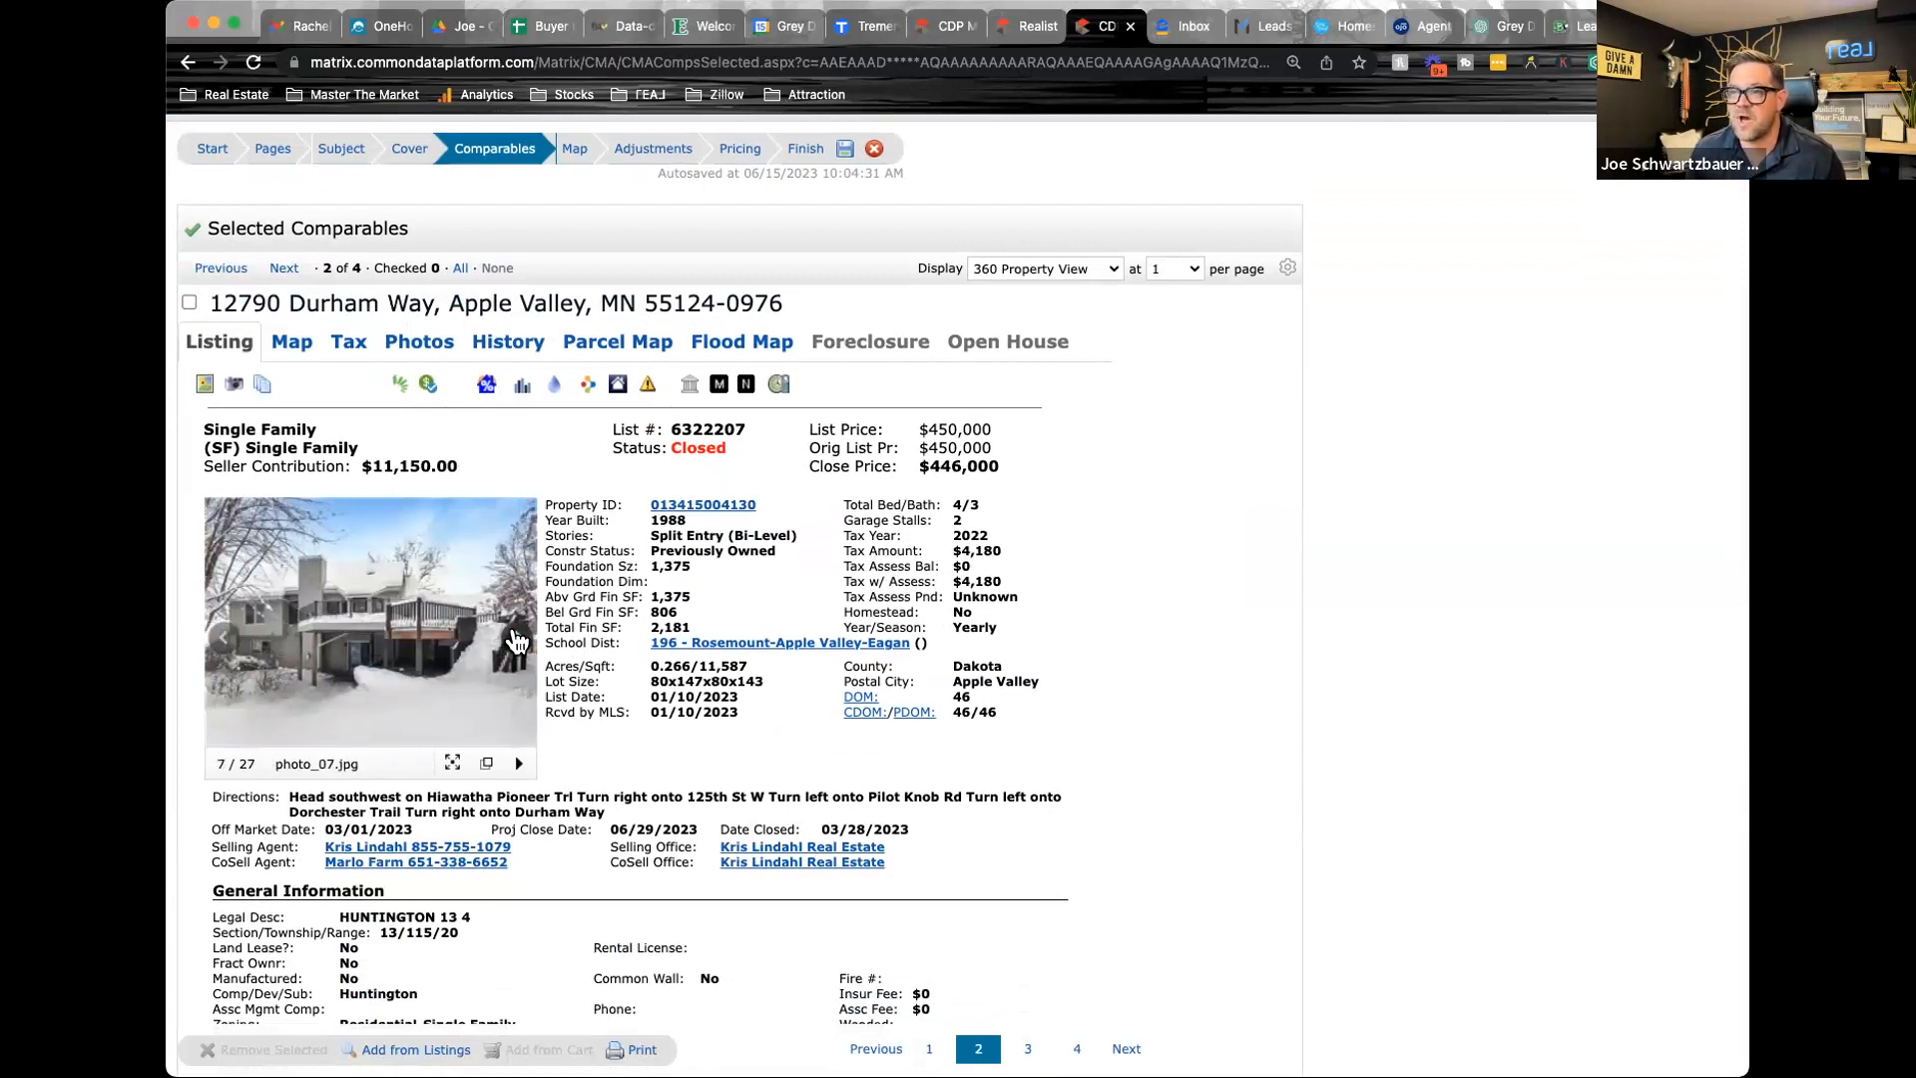
{"action": "left_click", "coordinate": [516, 638]}
{"action": "left_click", "coordinate": [517, 638]}
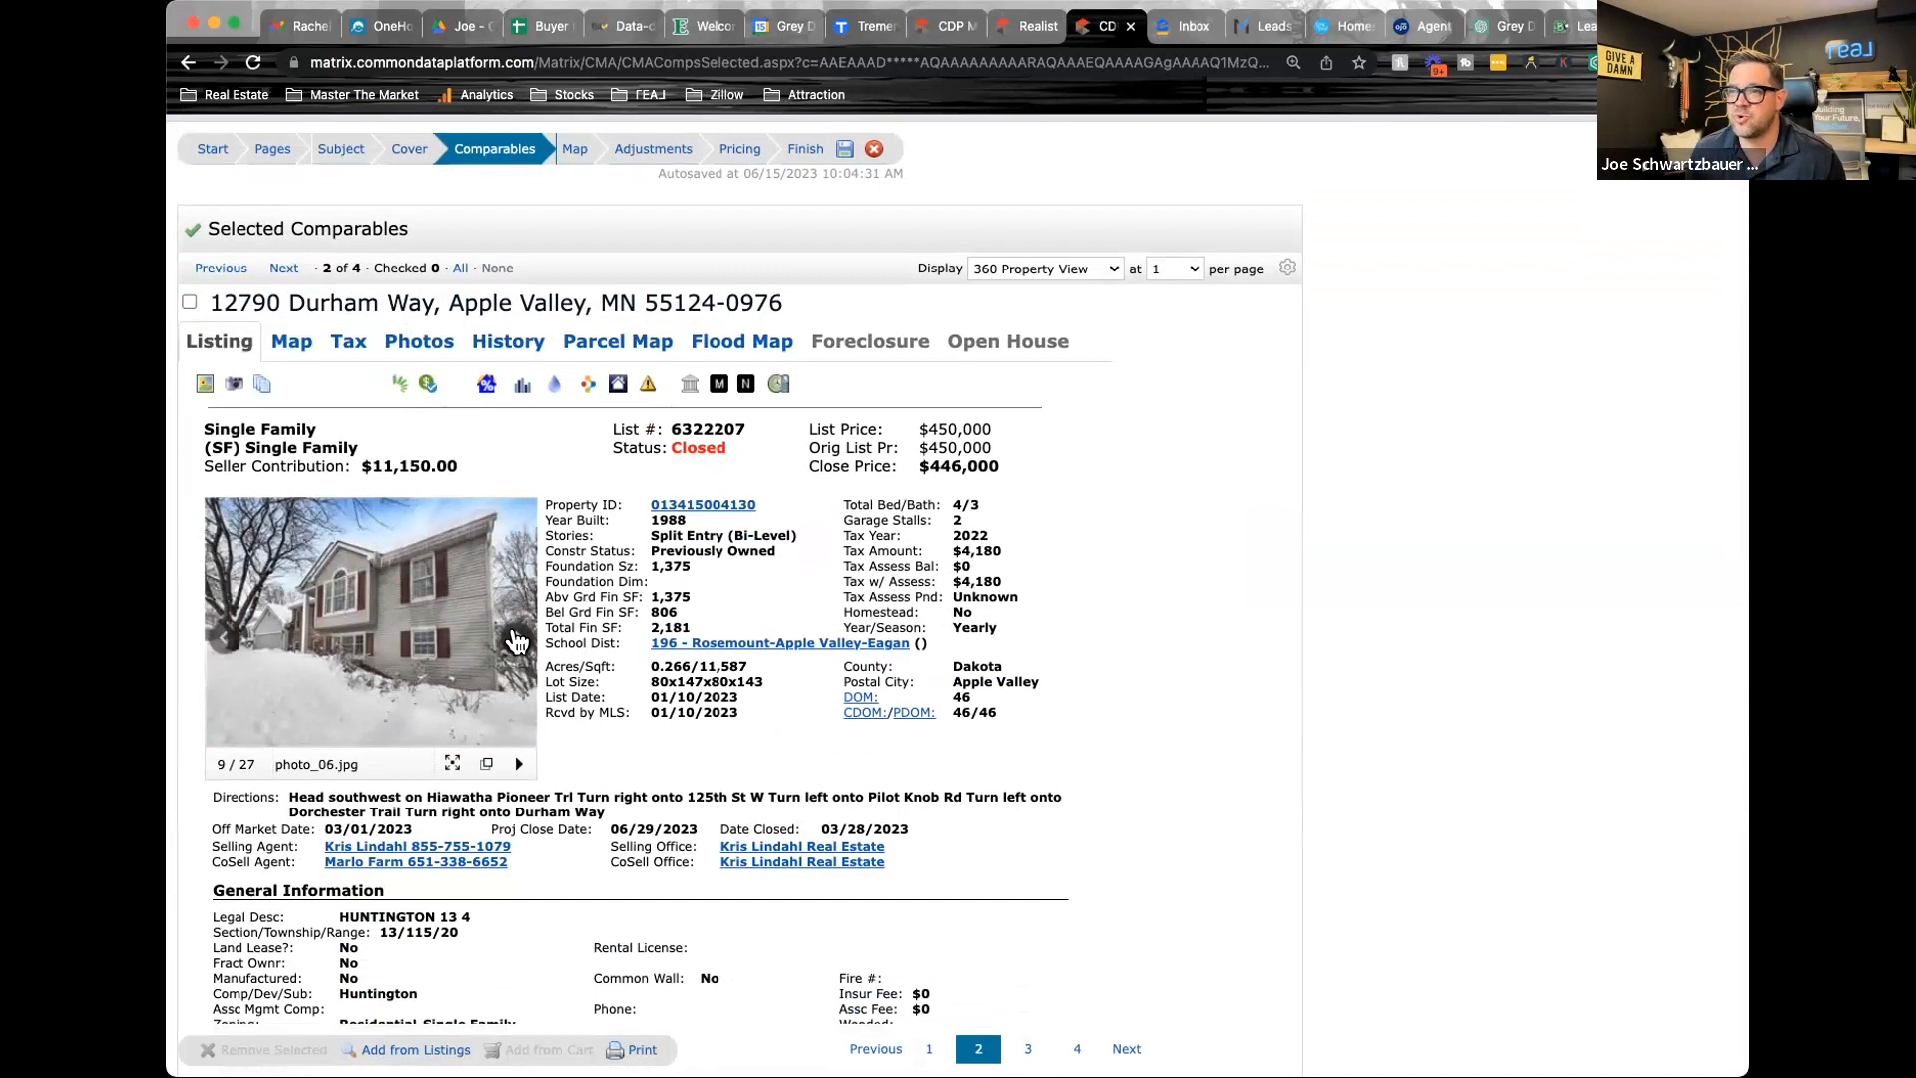
{"action": "left_click", "coordinate": [517, 639]}
{"action": "left_click", "coordinate": [517, 639]}
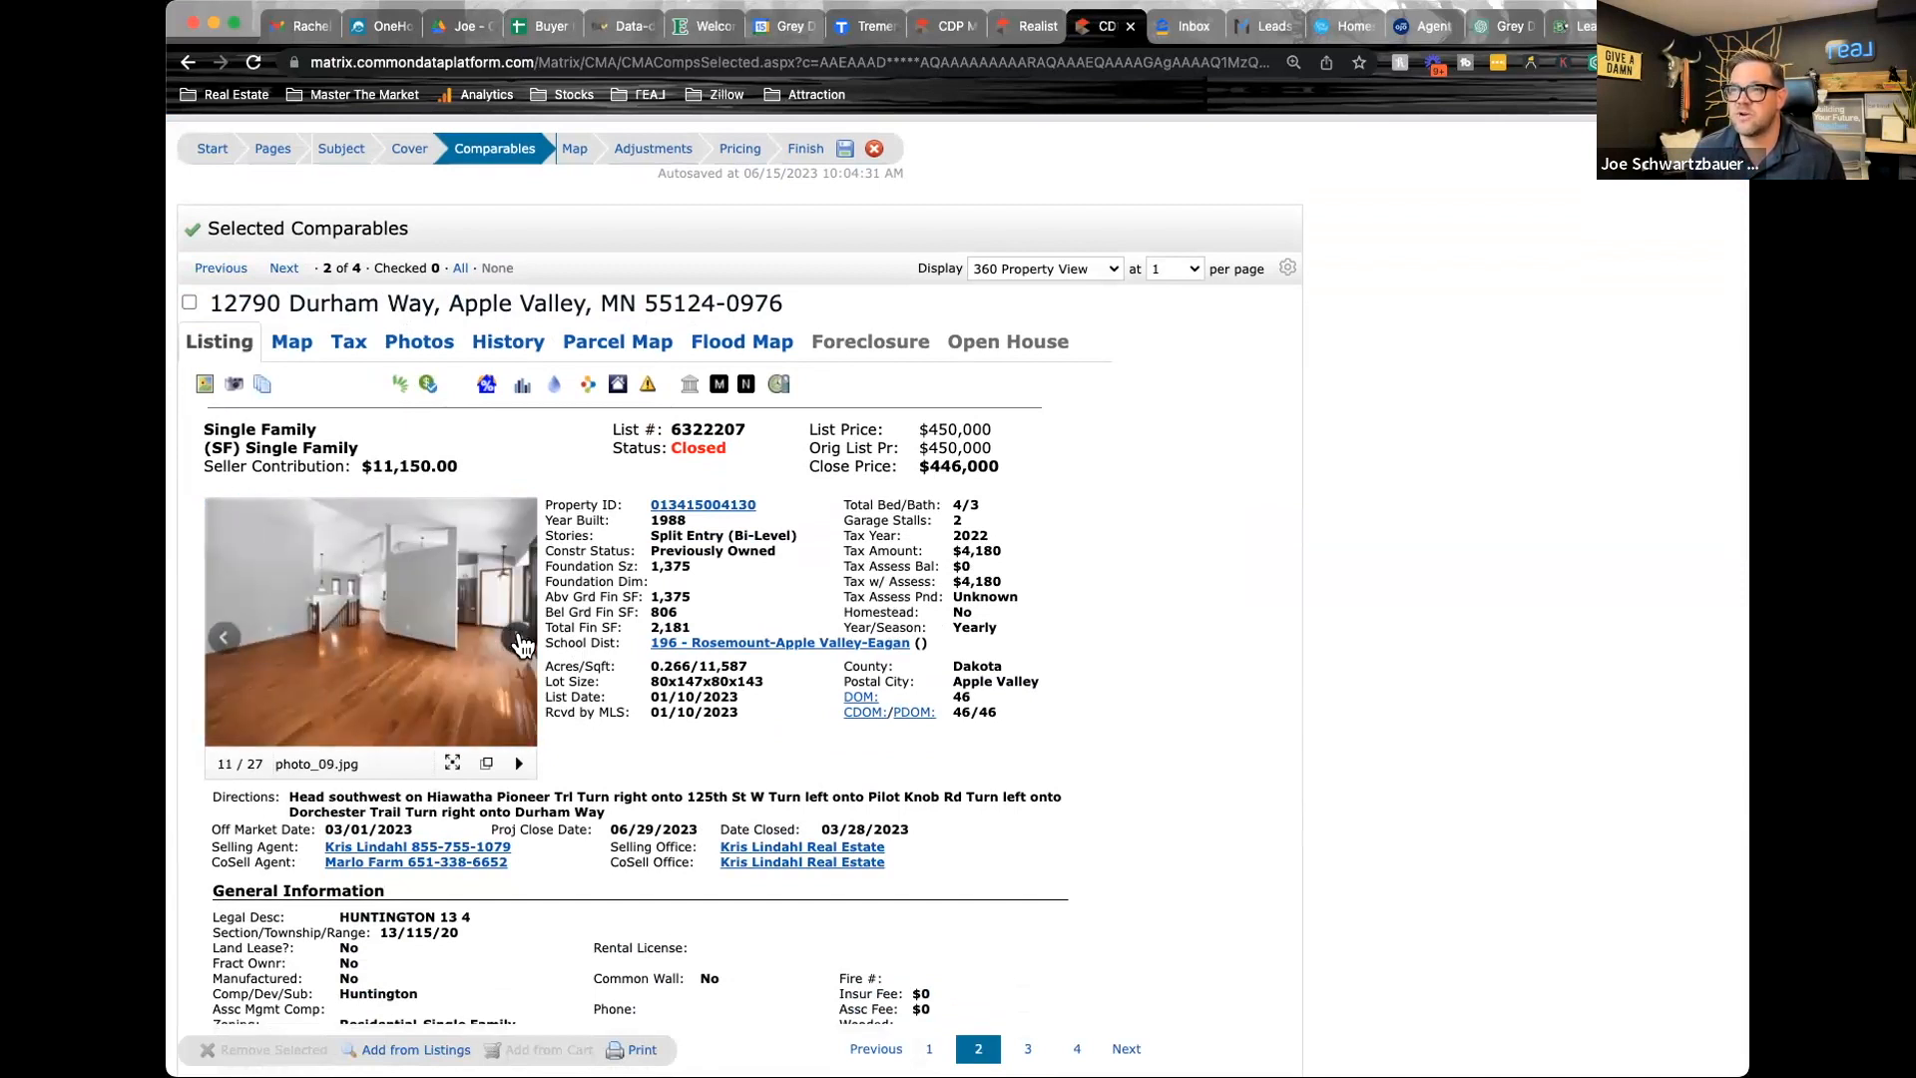
{"action": "left_click", "coordinate": [517, 638]}
{"action": "left_click", "coordinate": [517, 640]}
{"action": "left_click", "coordinate": [517, 640]}
{"action": "left_click", "coordinate": [517, 640]}
{"action": "left_click", "coordinate": [518, 642]}
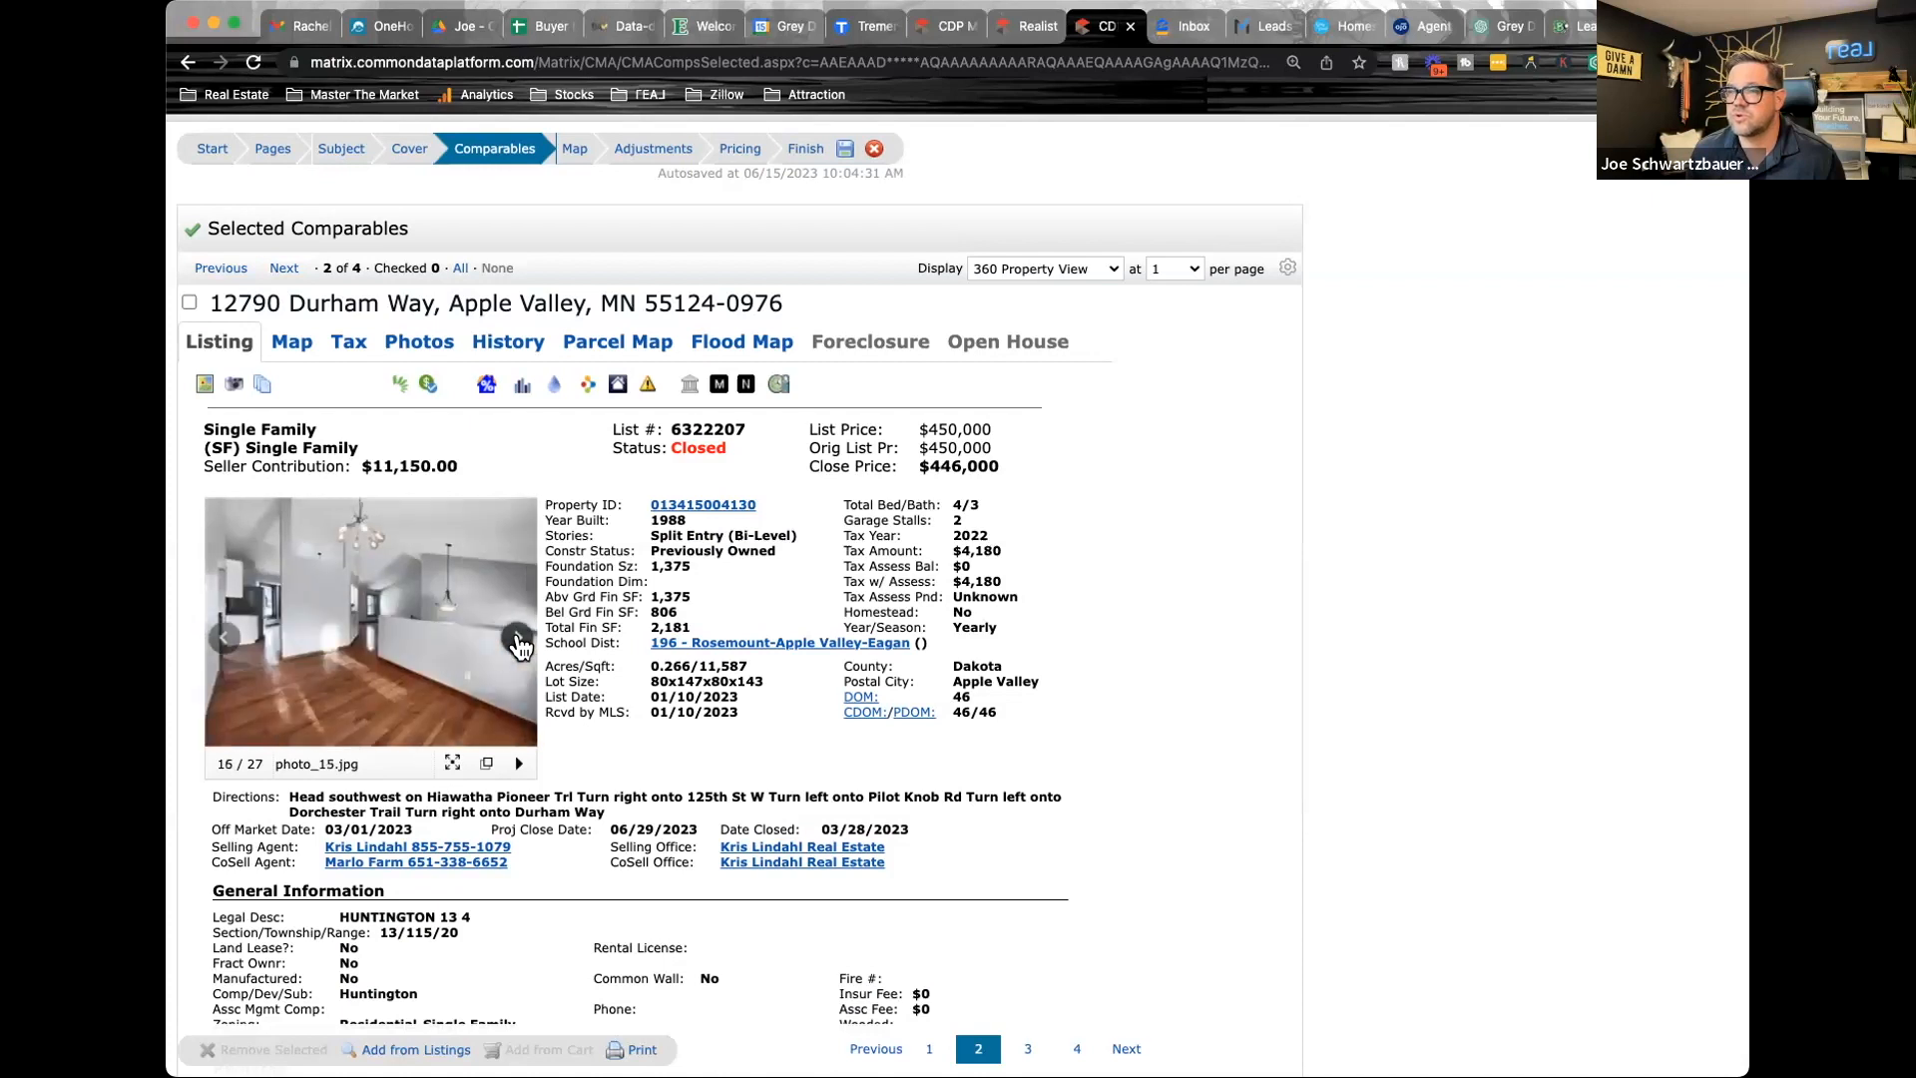
{"action": "left_click", "coordinate": [518, 642]}
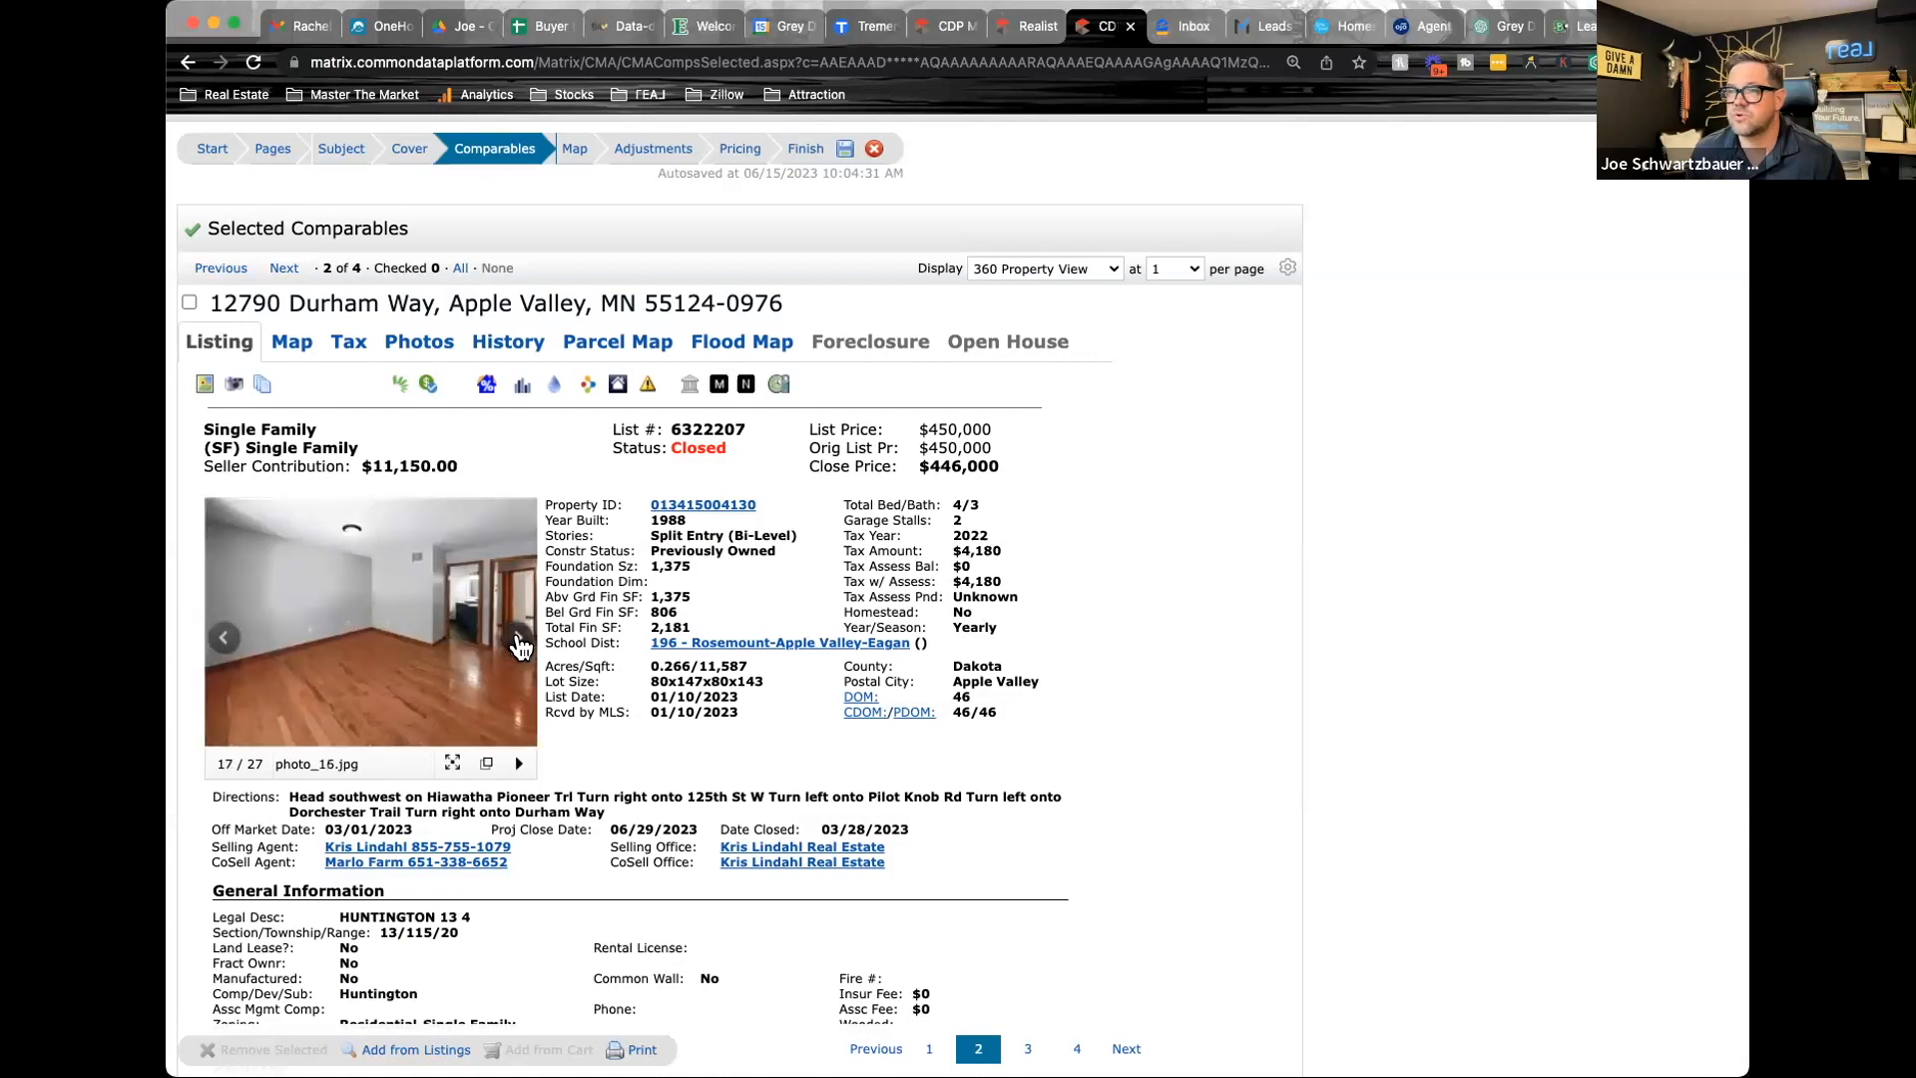
{"action": "left_click", "coordinate": [518, 644]}
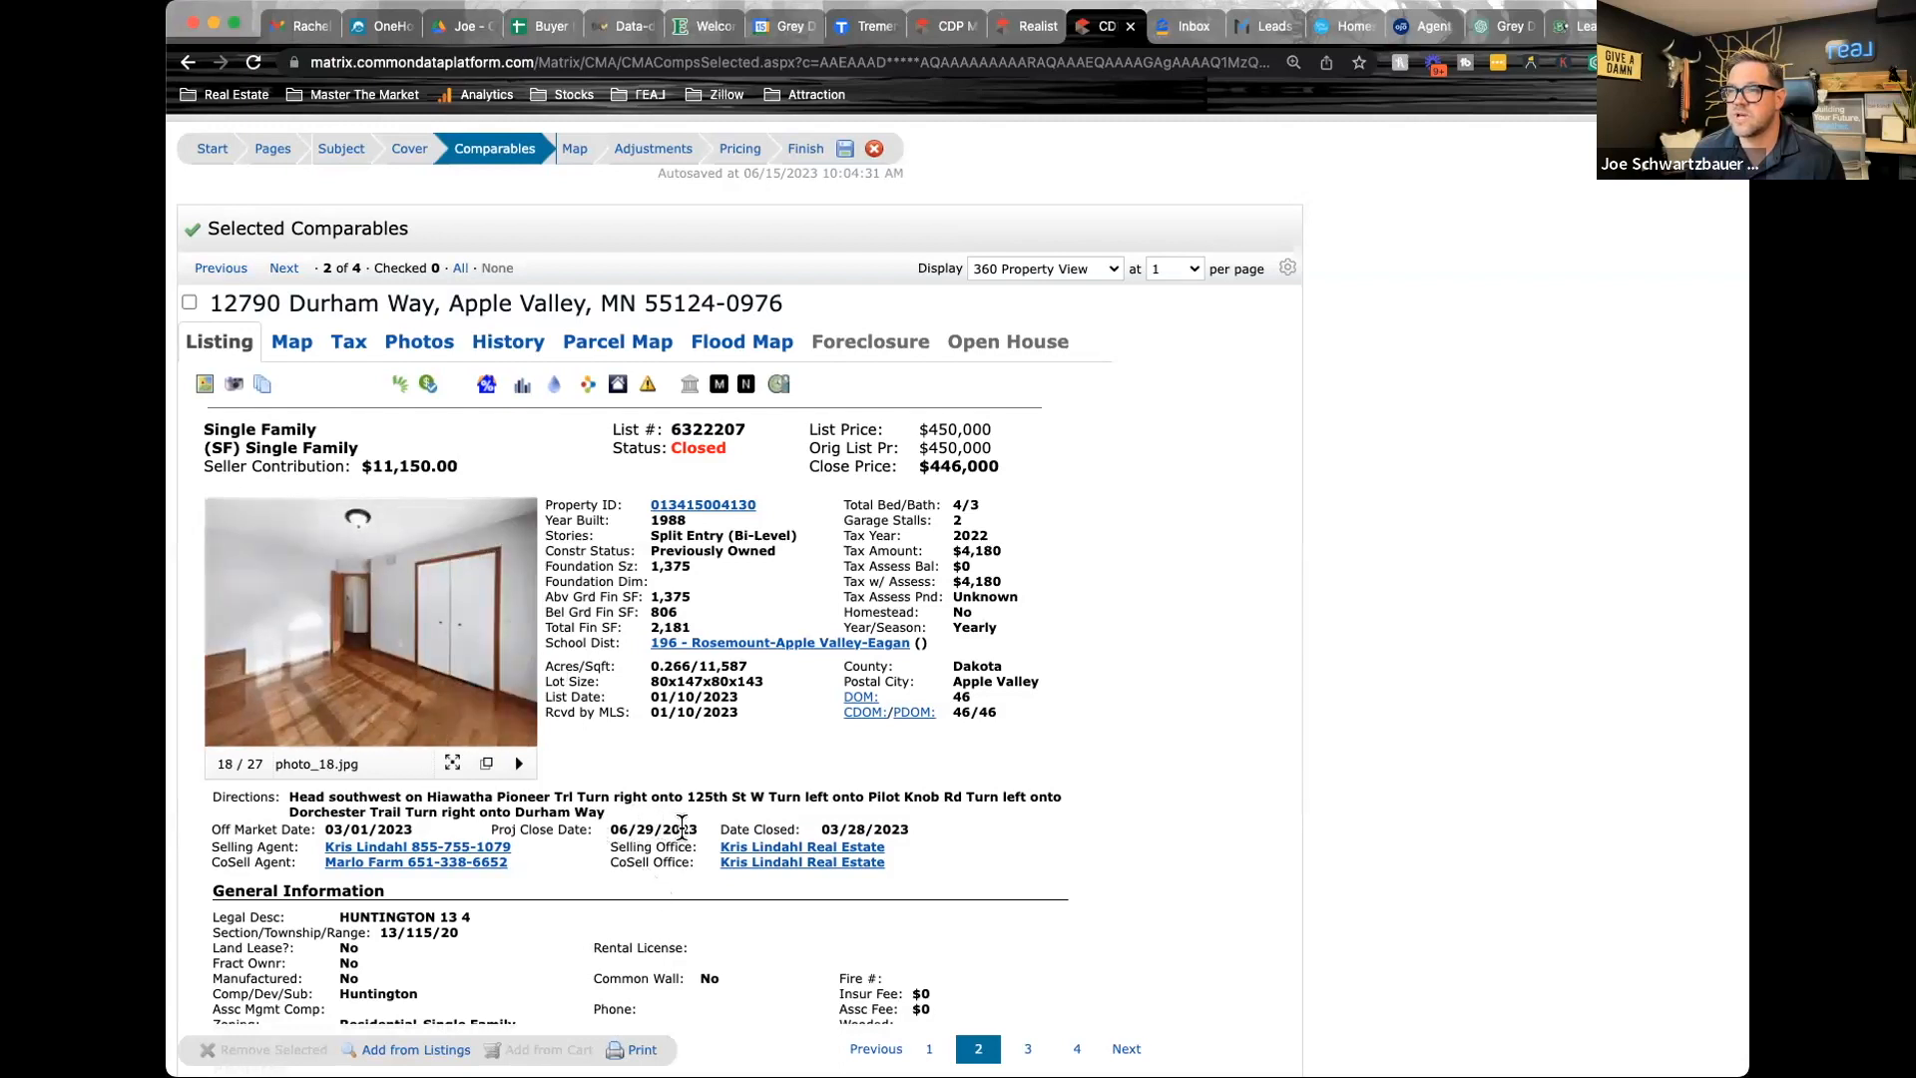
{"action": "left_click", "coordinate": [518, 643]}
{"action": "left_click", "coordinate": [518, 644]}
{"action": "left_click", "coordinate": [520, 639]}
{"action": "left_click", "coordinate": [520, 640]}
{"action": "left_click", "coordinate": [520, 639]}
{"action": "left_click", "coordinate": [520, 640]}
{"action": "left_click", "coordinate": [520, 640]}
{"action": "left_click", "coordinate": [520, 639]}
{"action": "left_click", "coordinate": [520, 639]}
{"action": "left_click", "coordinate": [520, 640]}
{"action": "left_click", "coordinate": [520, 640]}
{"action": "left_click", "coordinate": [520, 640]}
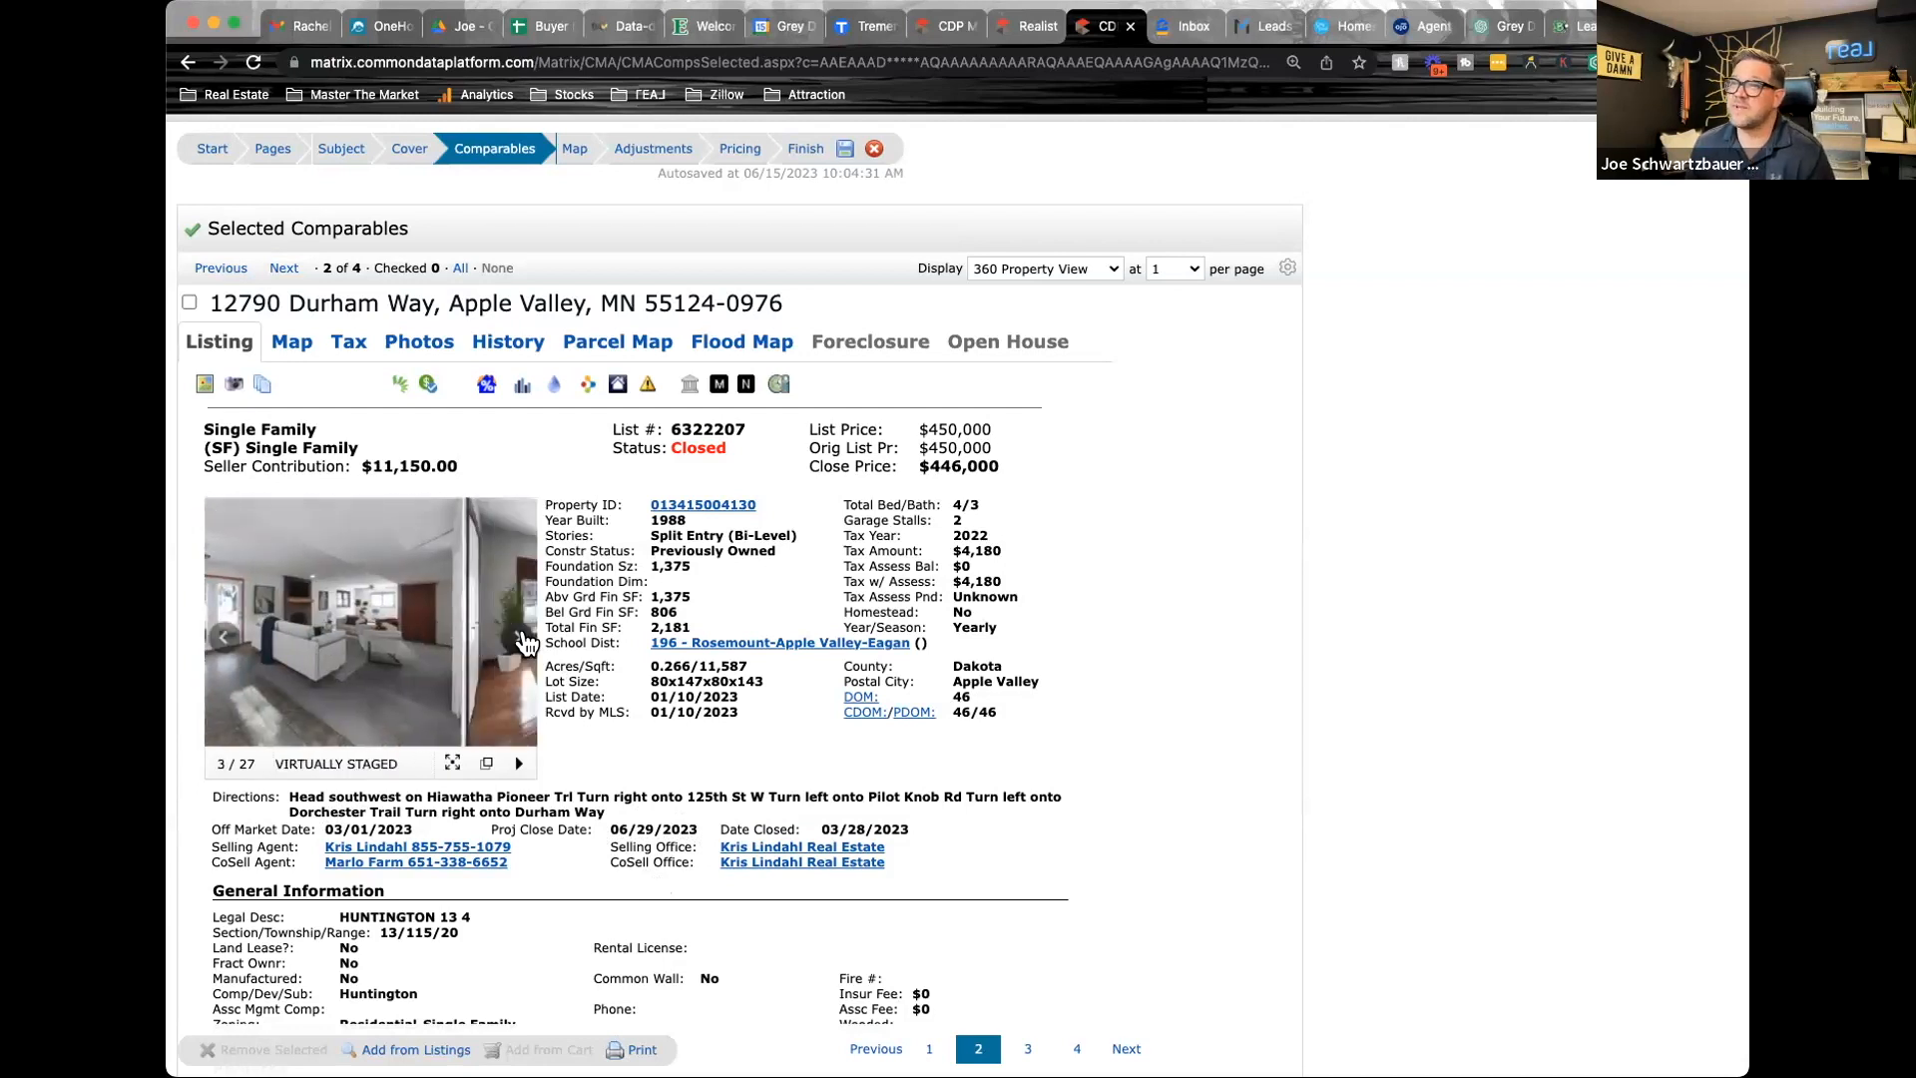
{"action": "left_click", "coordinate": [519, 640]}
{"action": "left_click", "coordinate": [520, 639]}
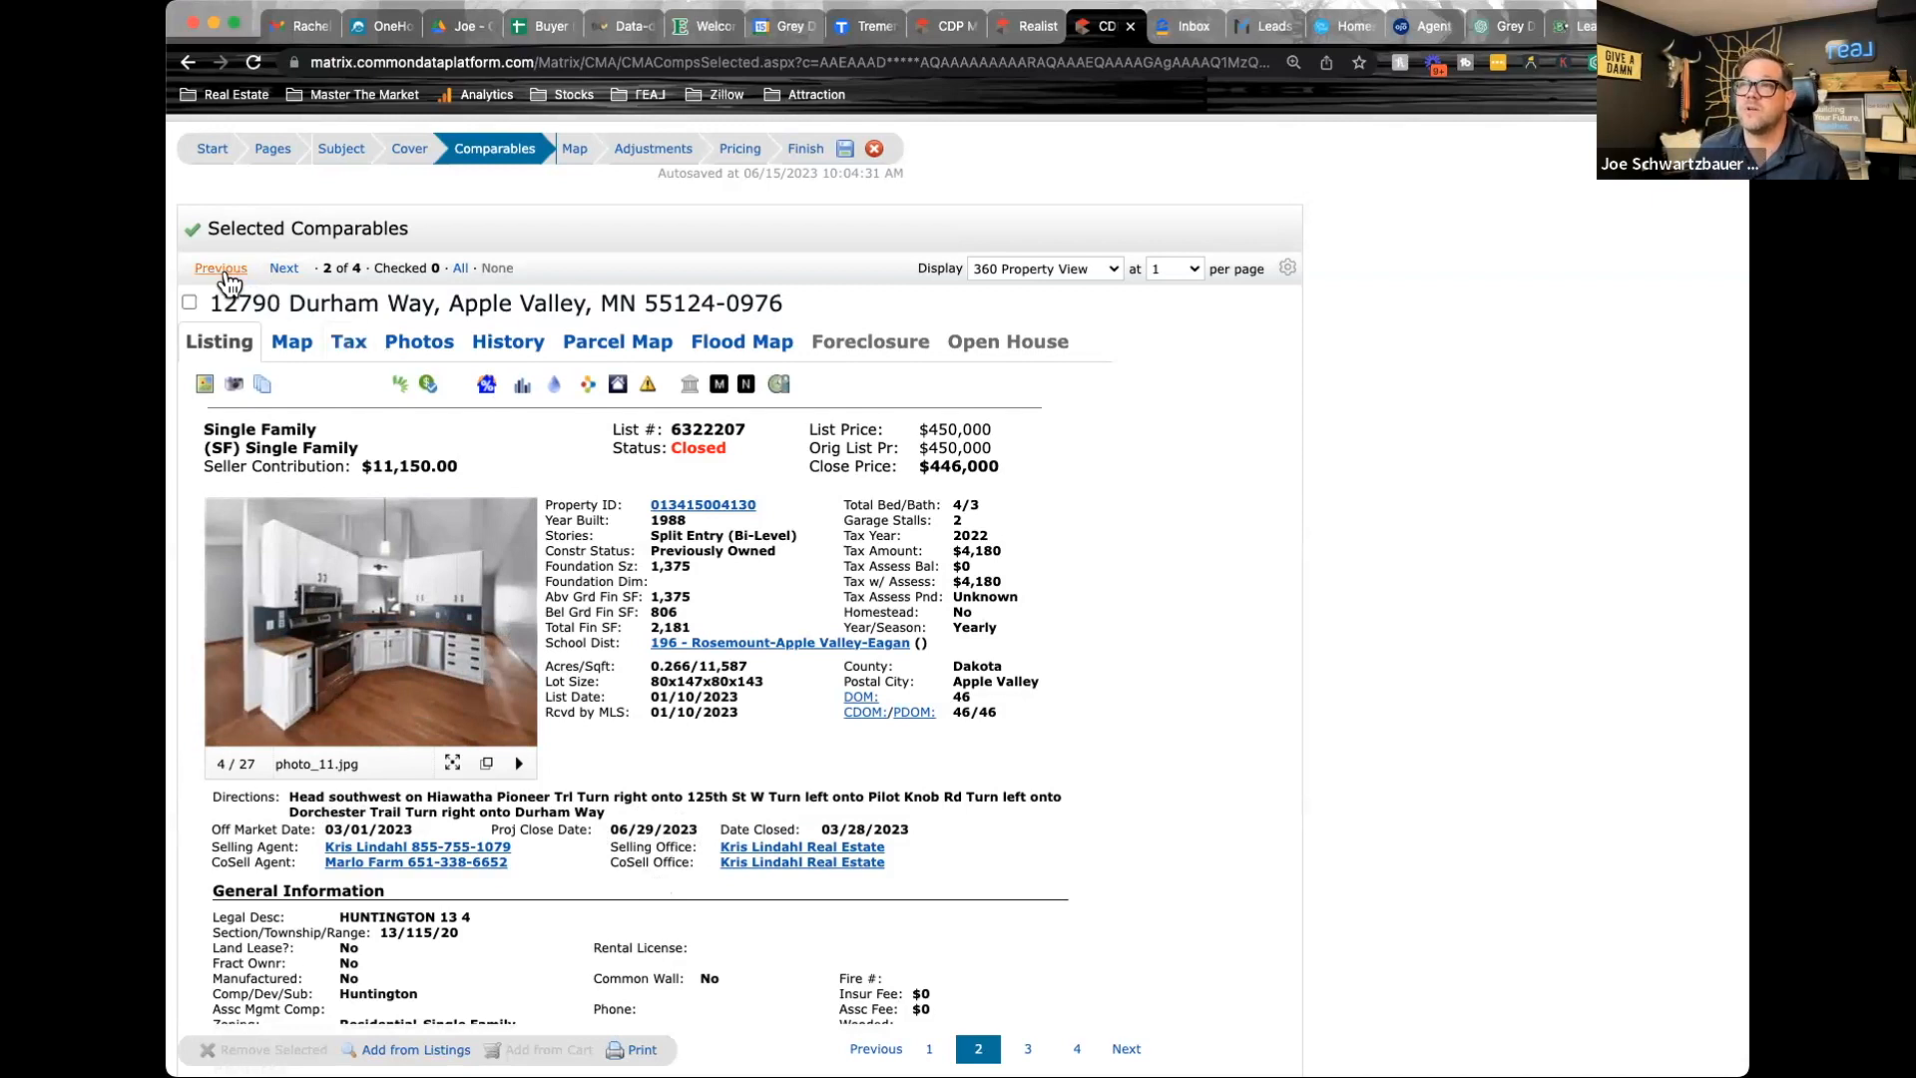
Look through the first comparable's enlarged listing photos, from the exterior and kitchen to the lower-level rooms, and close the viewer
{"action": "left_click", "coordinate": [221, 270]}
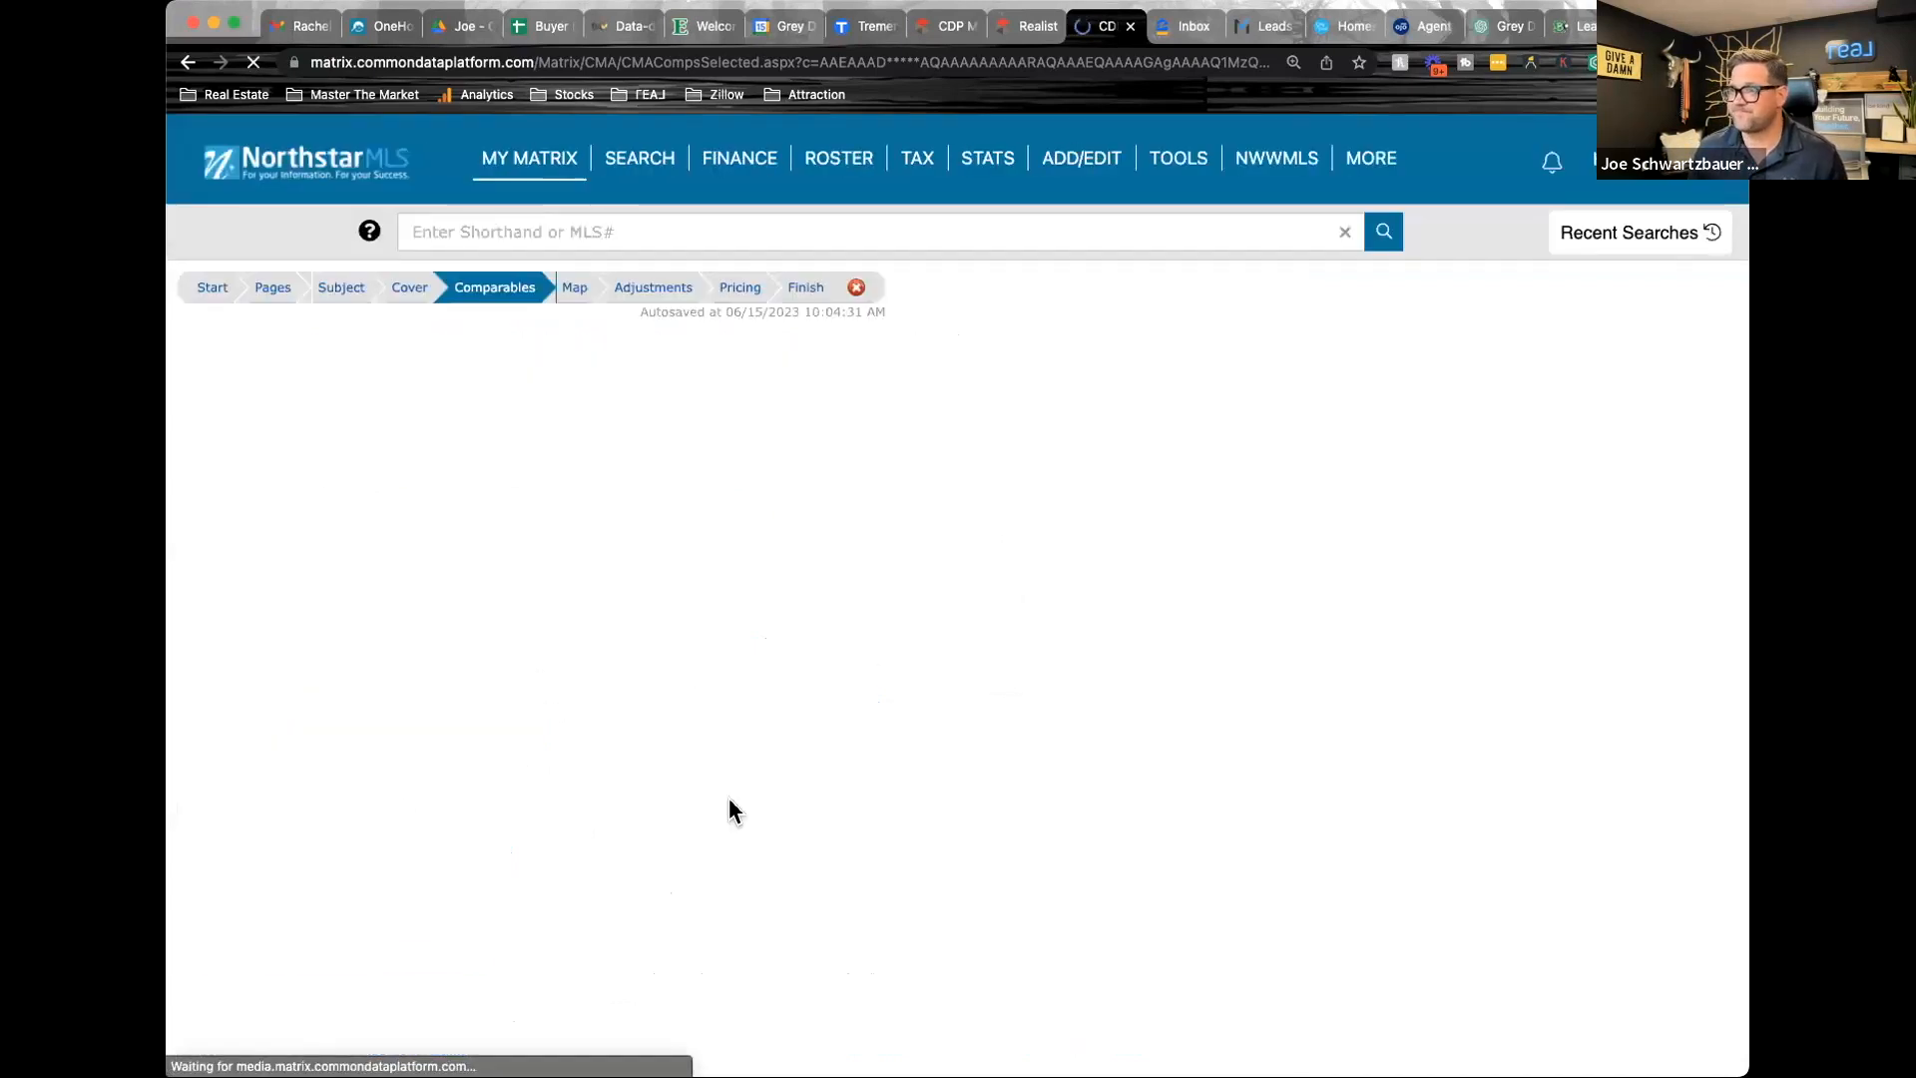
{"action": "left_click", "coordinate": [369, 794]}
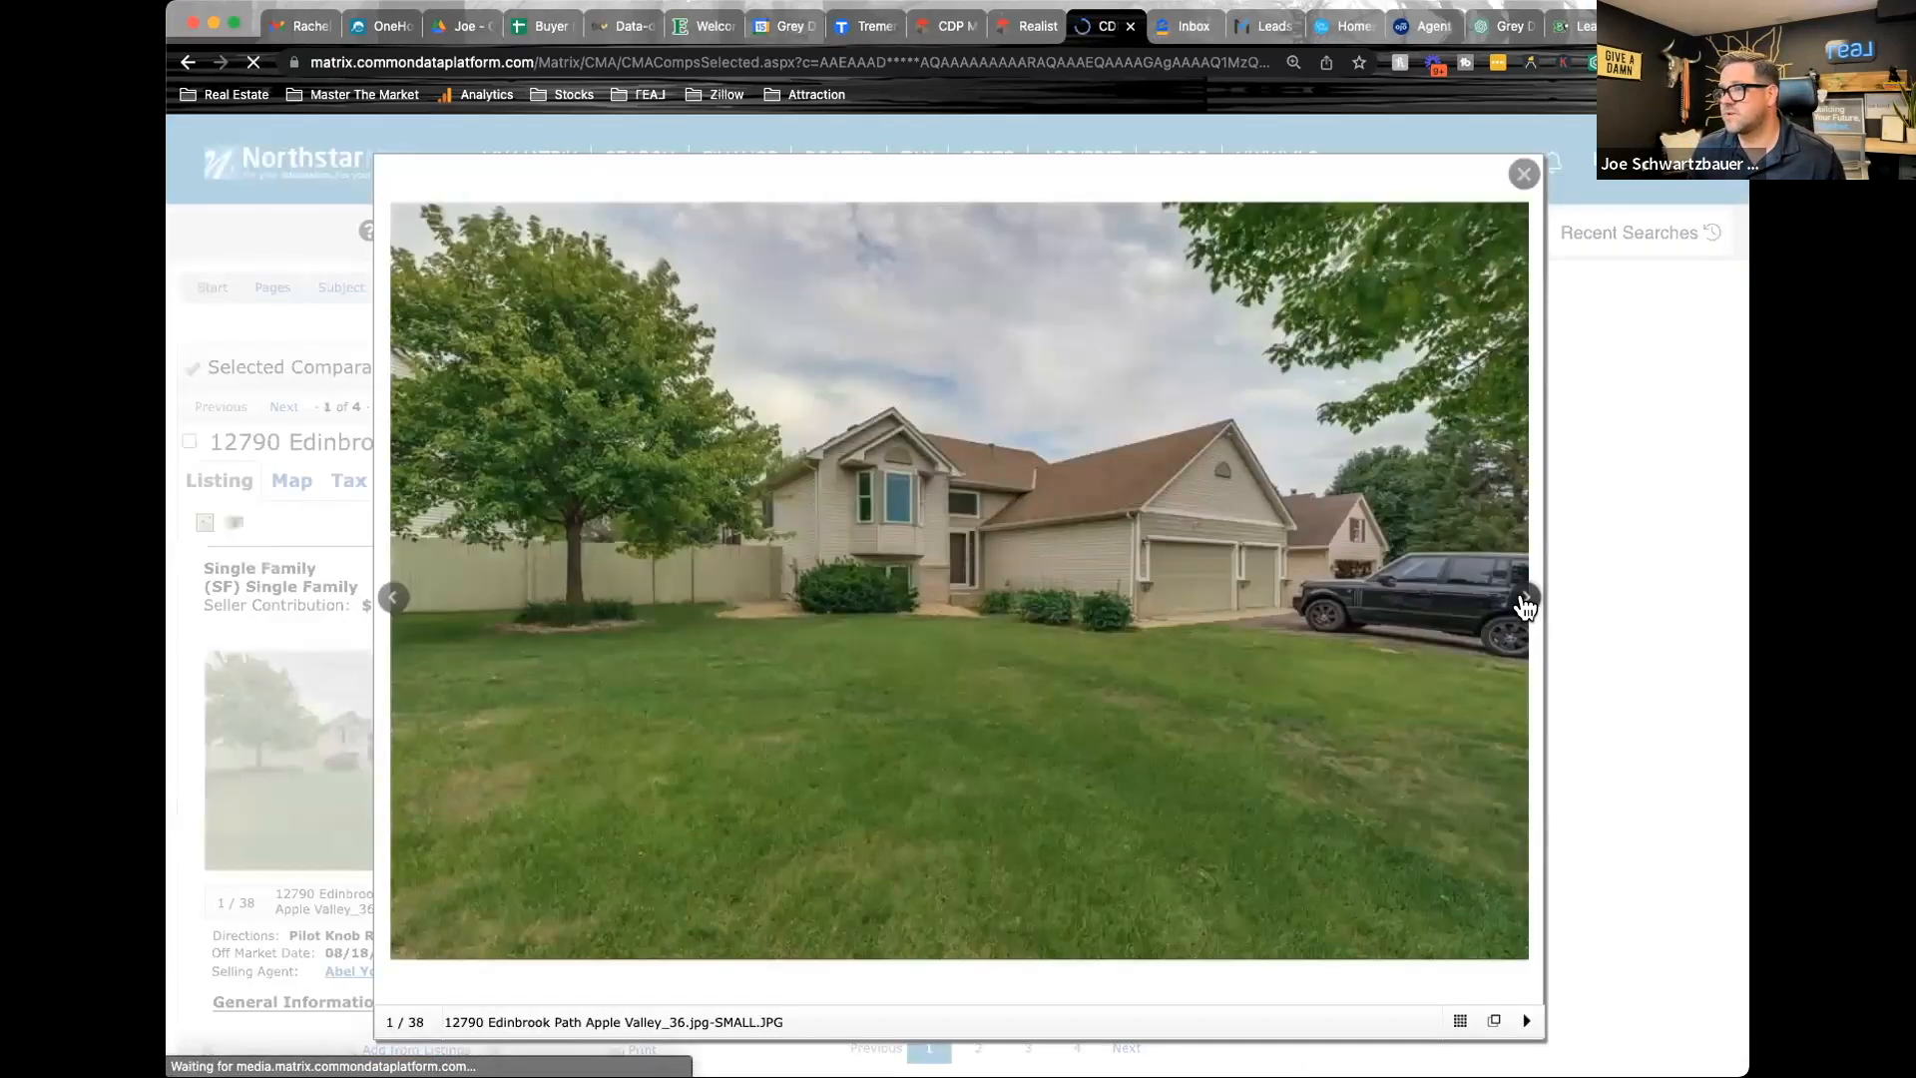
{"action": "left_click", "coordinate": [1523, 599]}
{"action": "left_click", "coordinate": [1524, 599]}
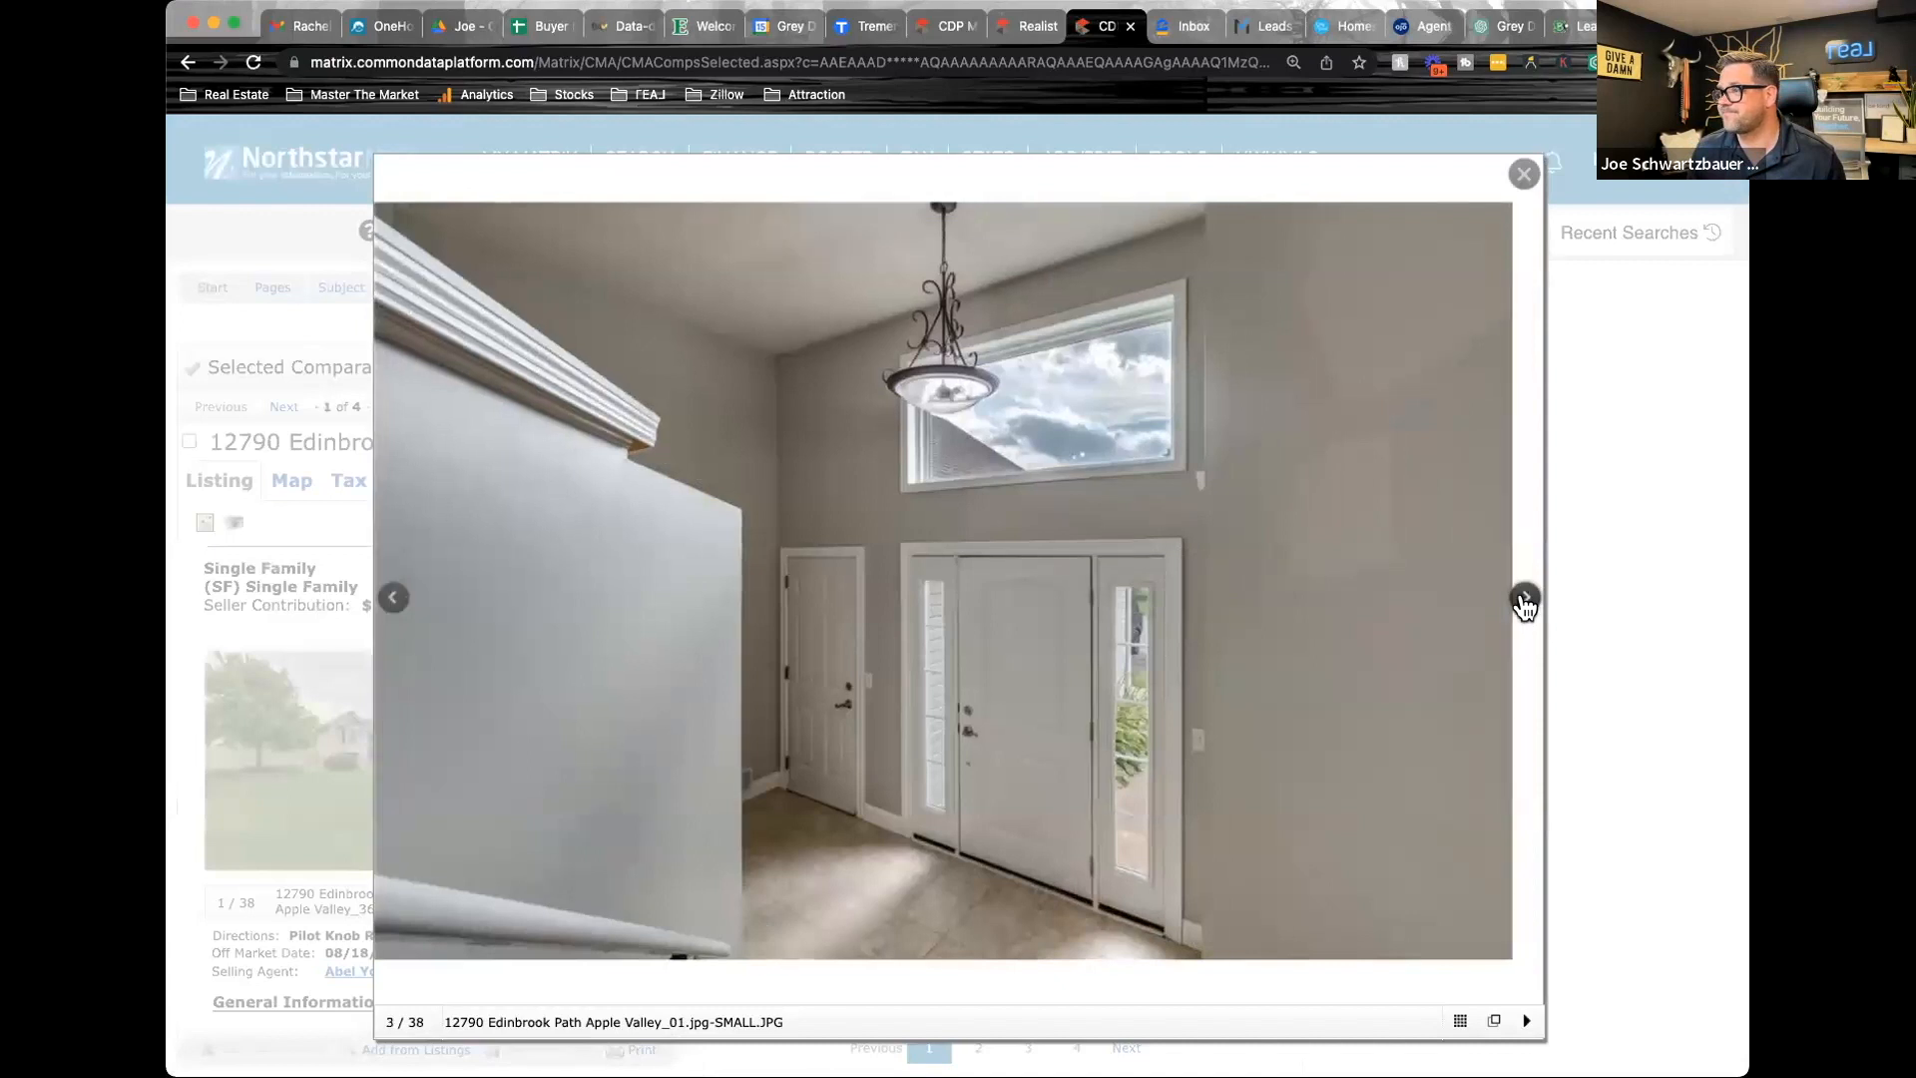
{"action": "left_click", "coordinate": [1524, 600]}
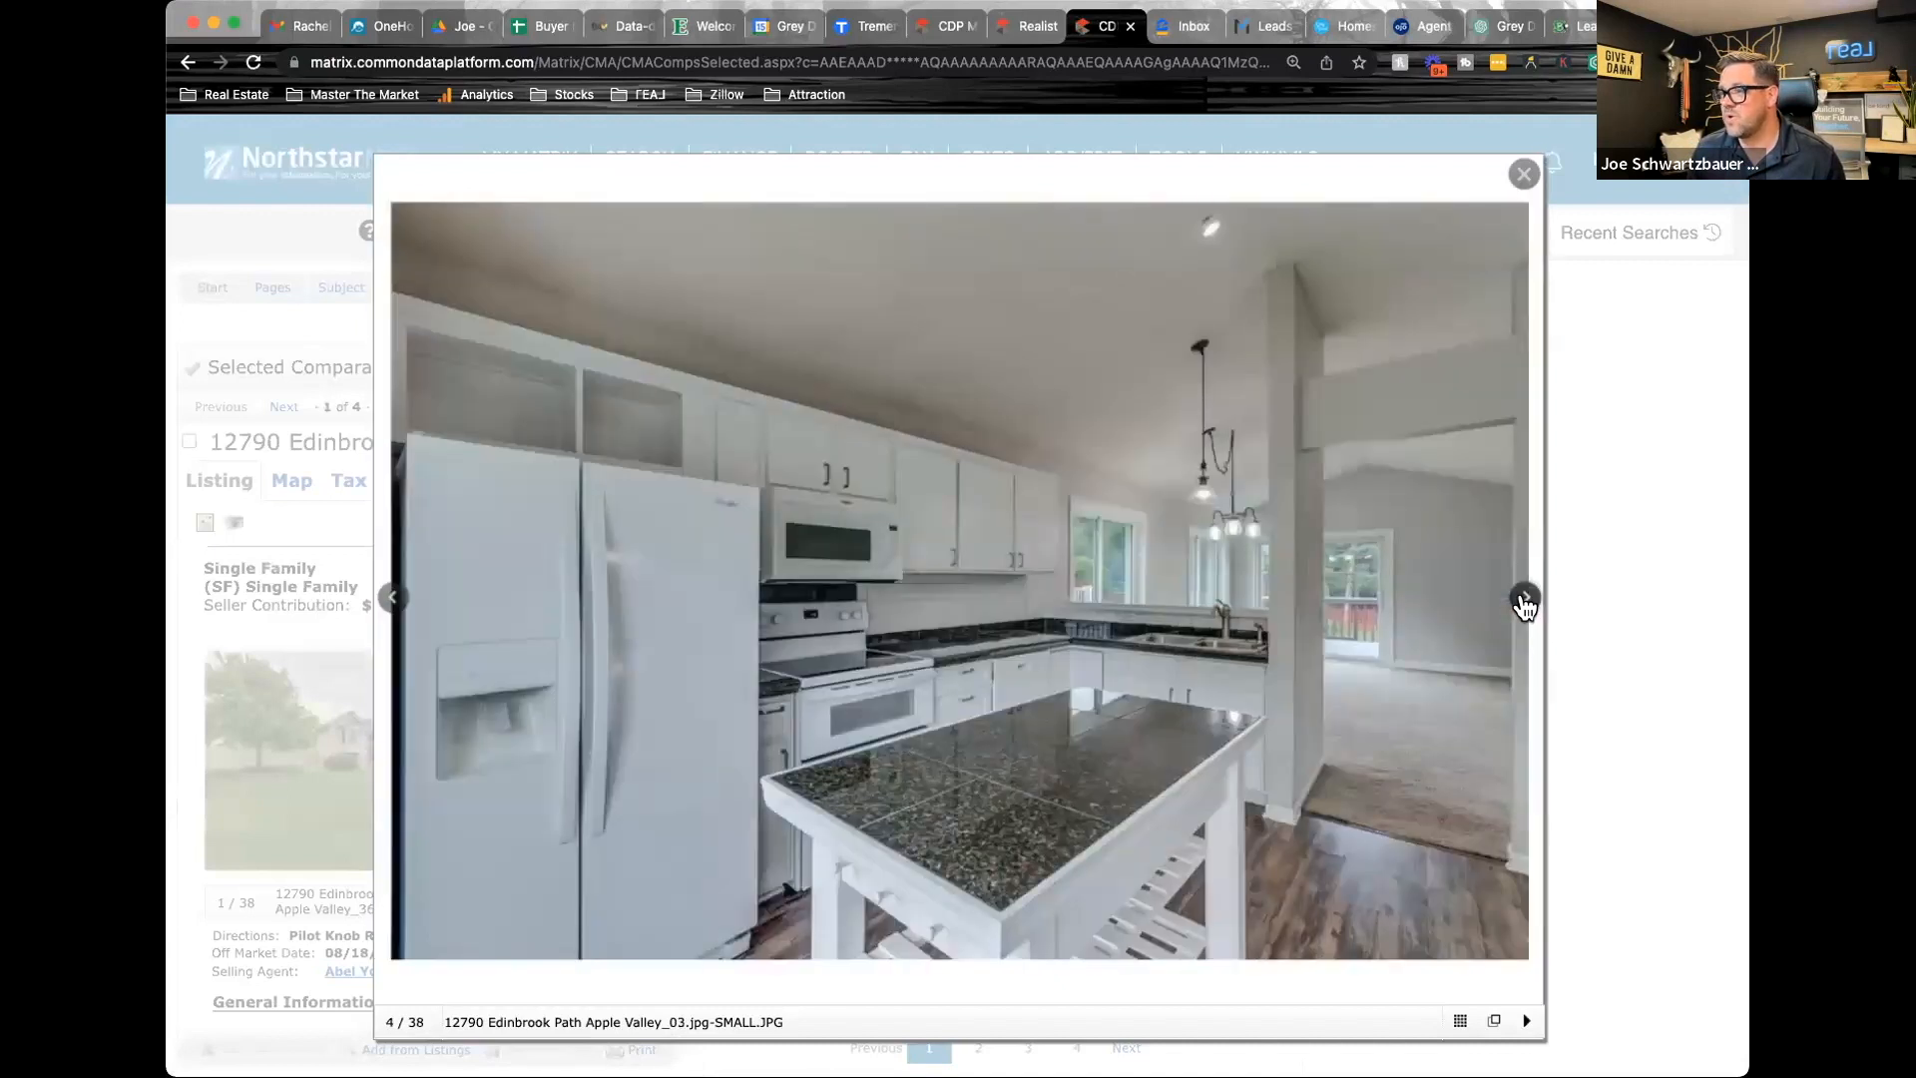
{"action": "left_click", "coordinate": [1524, 599]}
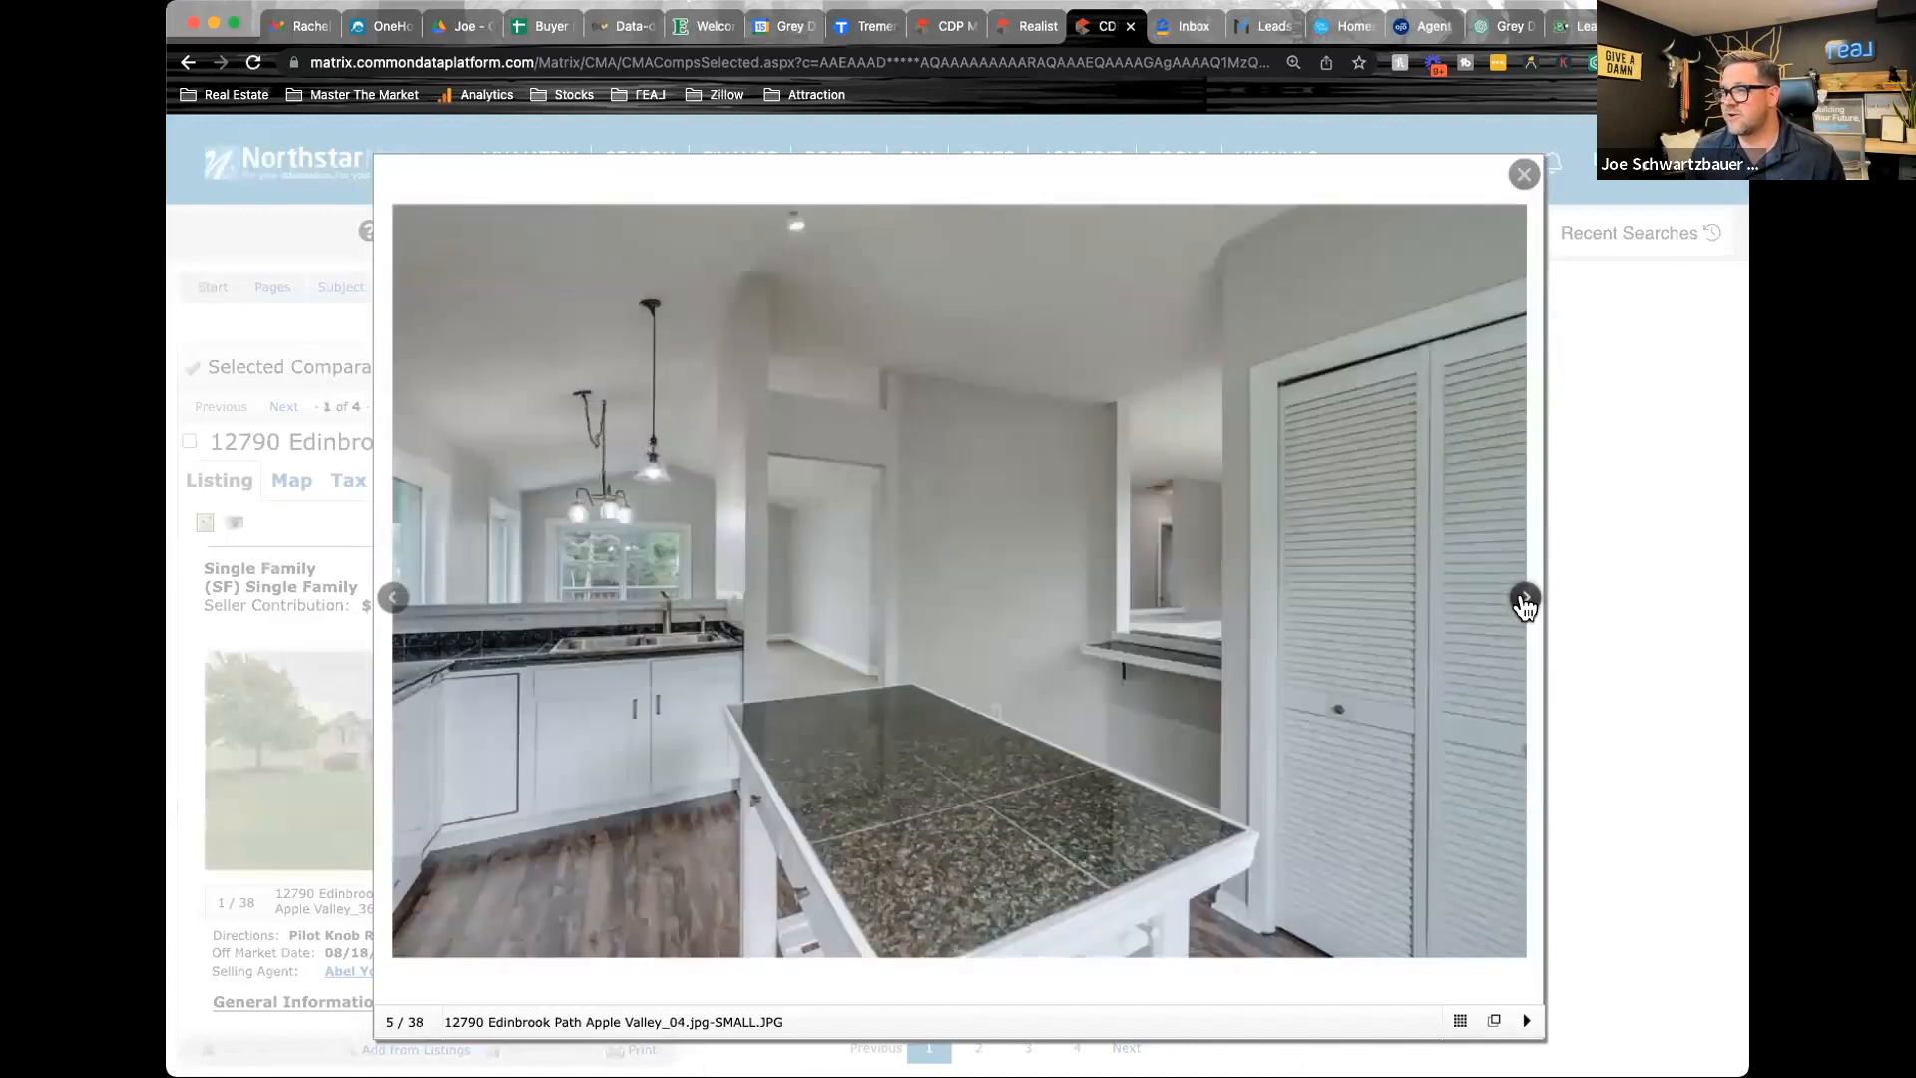
{"action": "left_click", "coordinate": [1524, 602]}
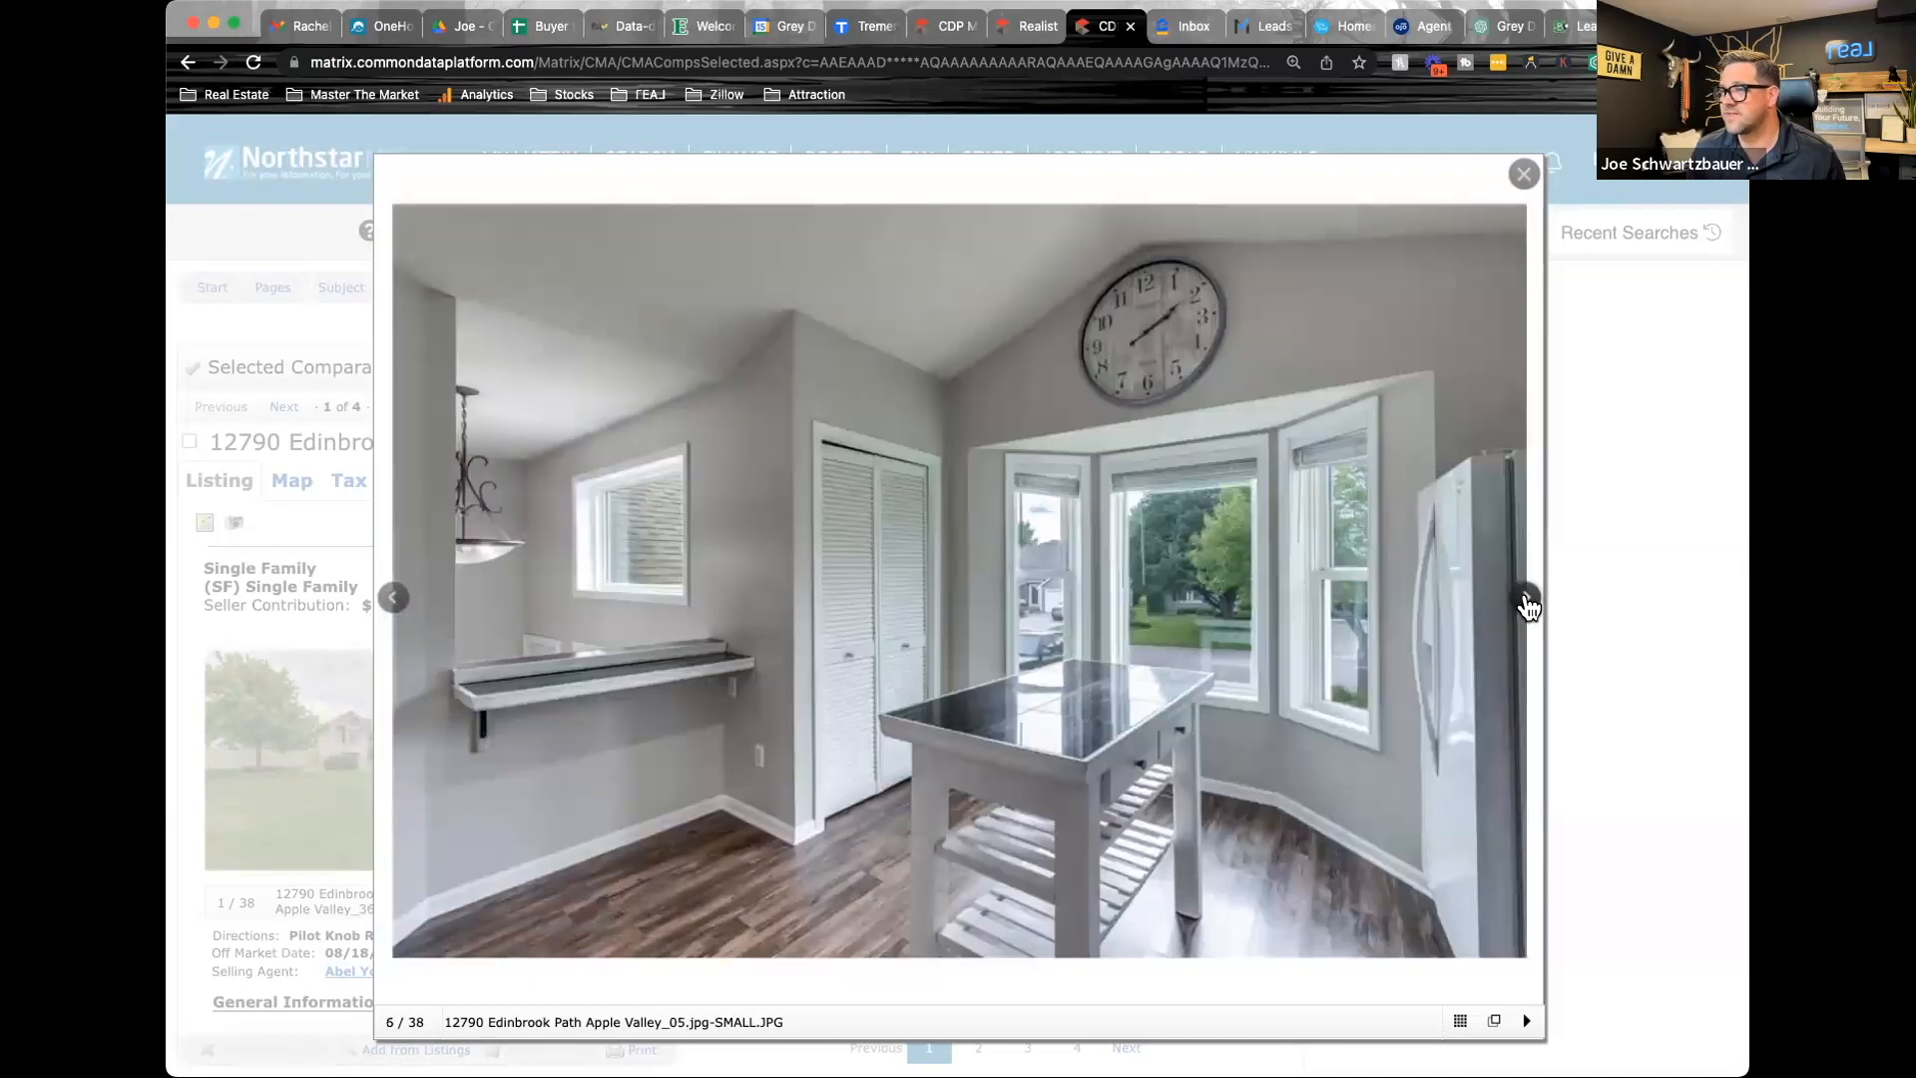
{"action": "left_click", "coordinate": [1526, 603]}
{"action": "left_click", "coordinate": [1525, 603]}
{"action": "left_click", "coordinate": [1525, 602]}
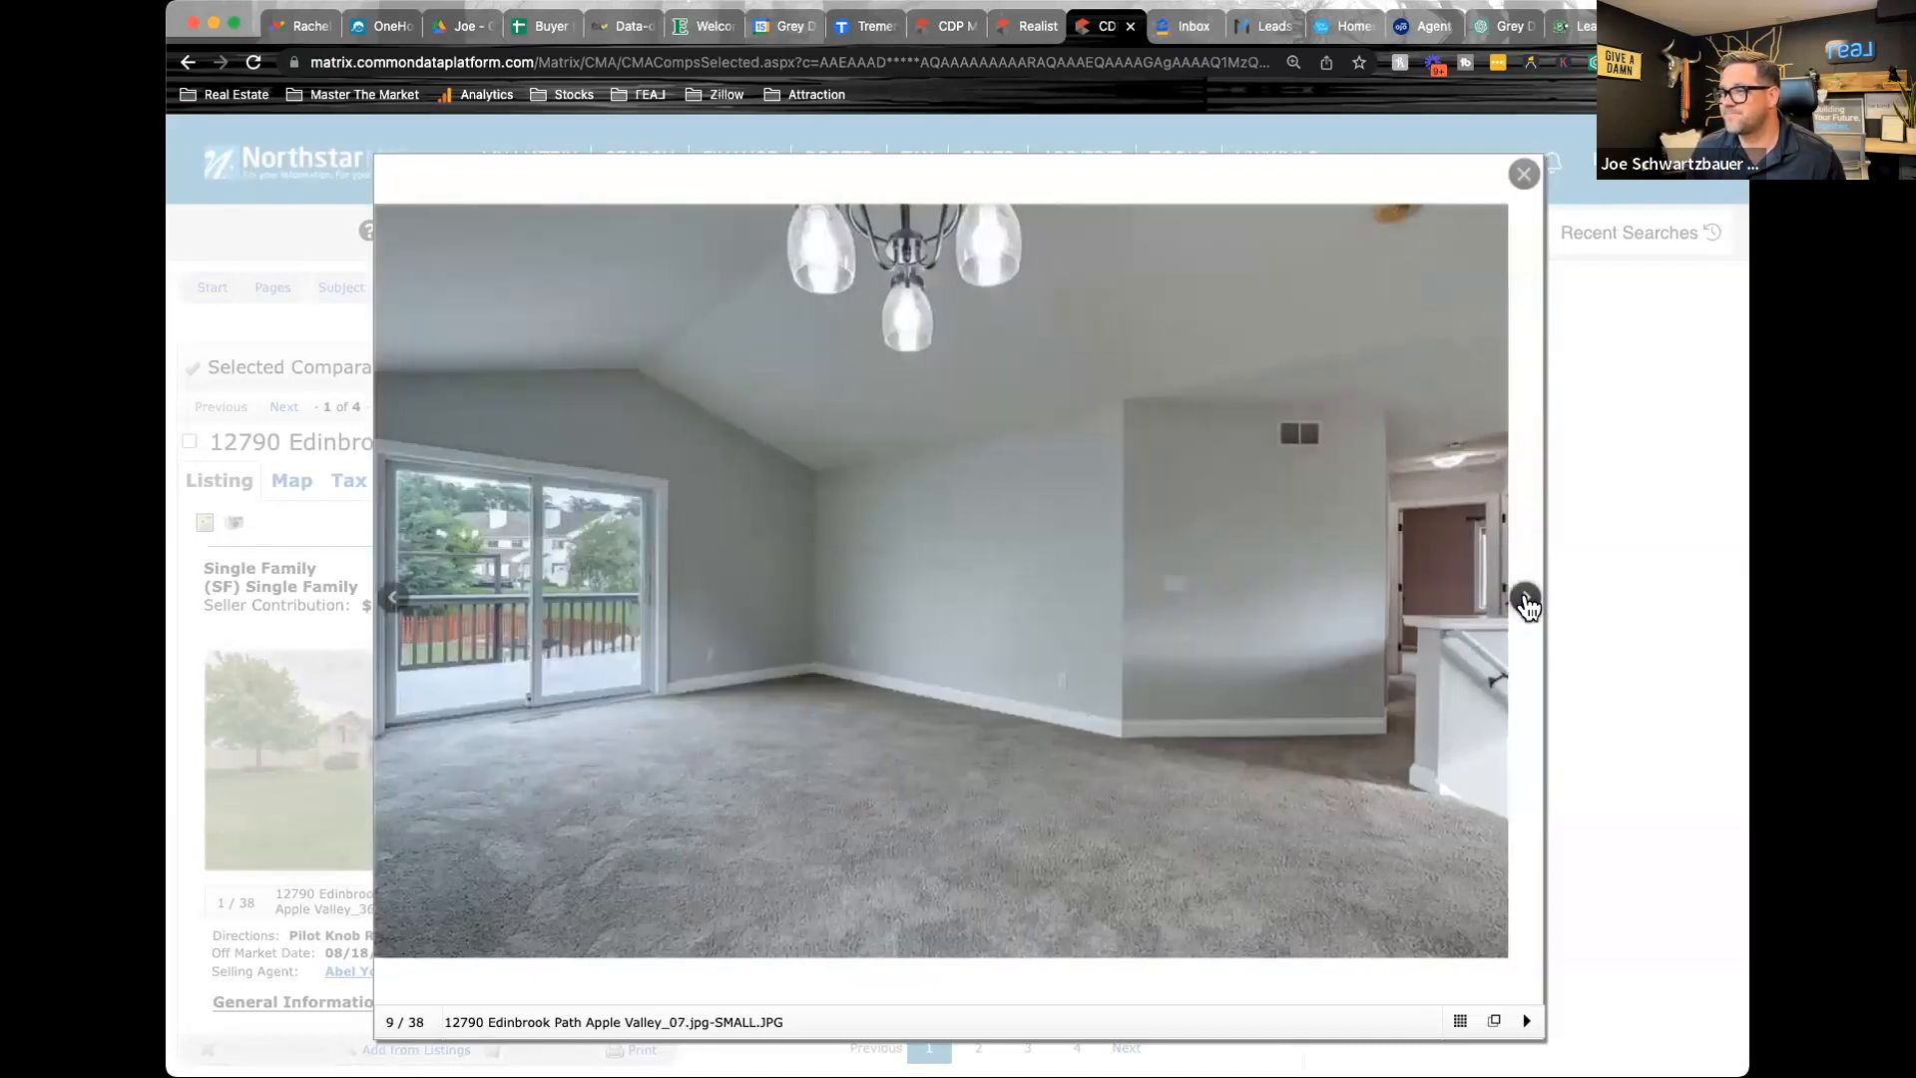
{"action": "left_click", "coordinate": [1525, 603]}
{"action": "left_click", "coordinate": [1526, 602]}
{"action": "left_click", "coordinate": [1526, 603]}
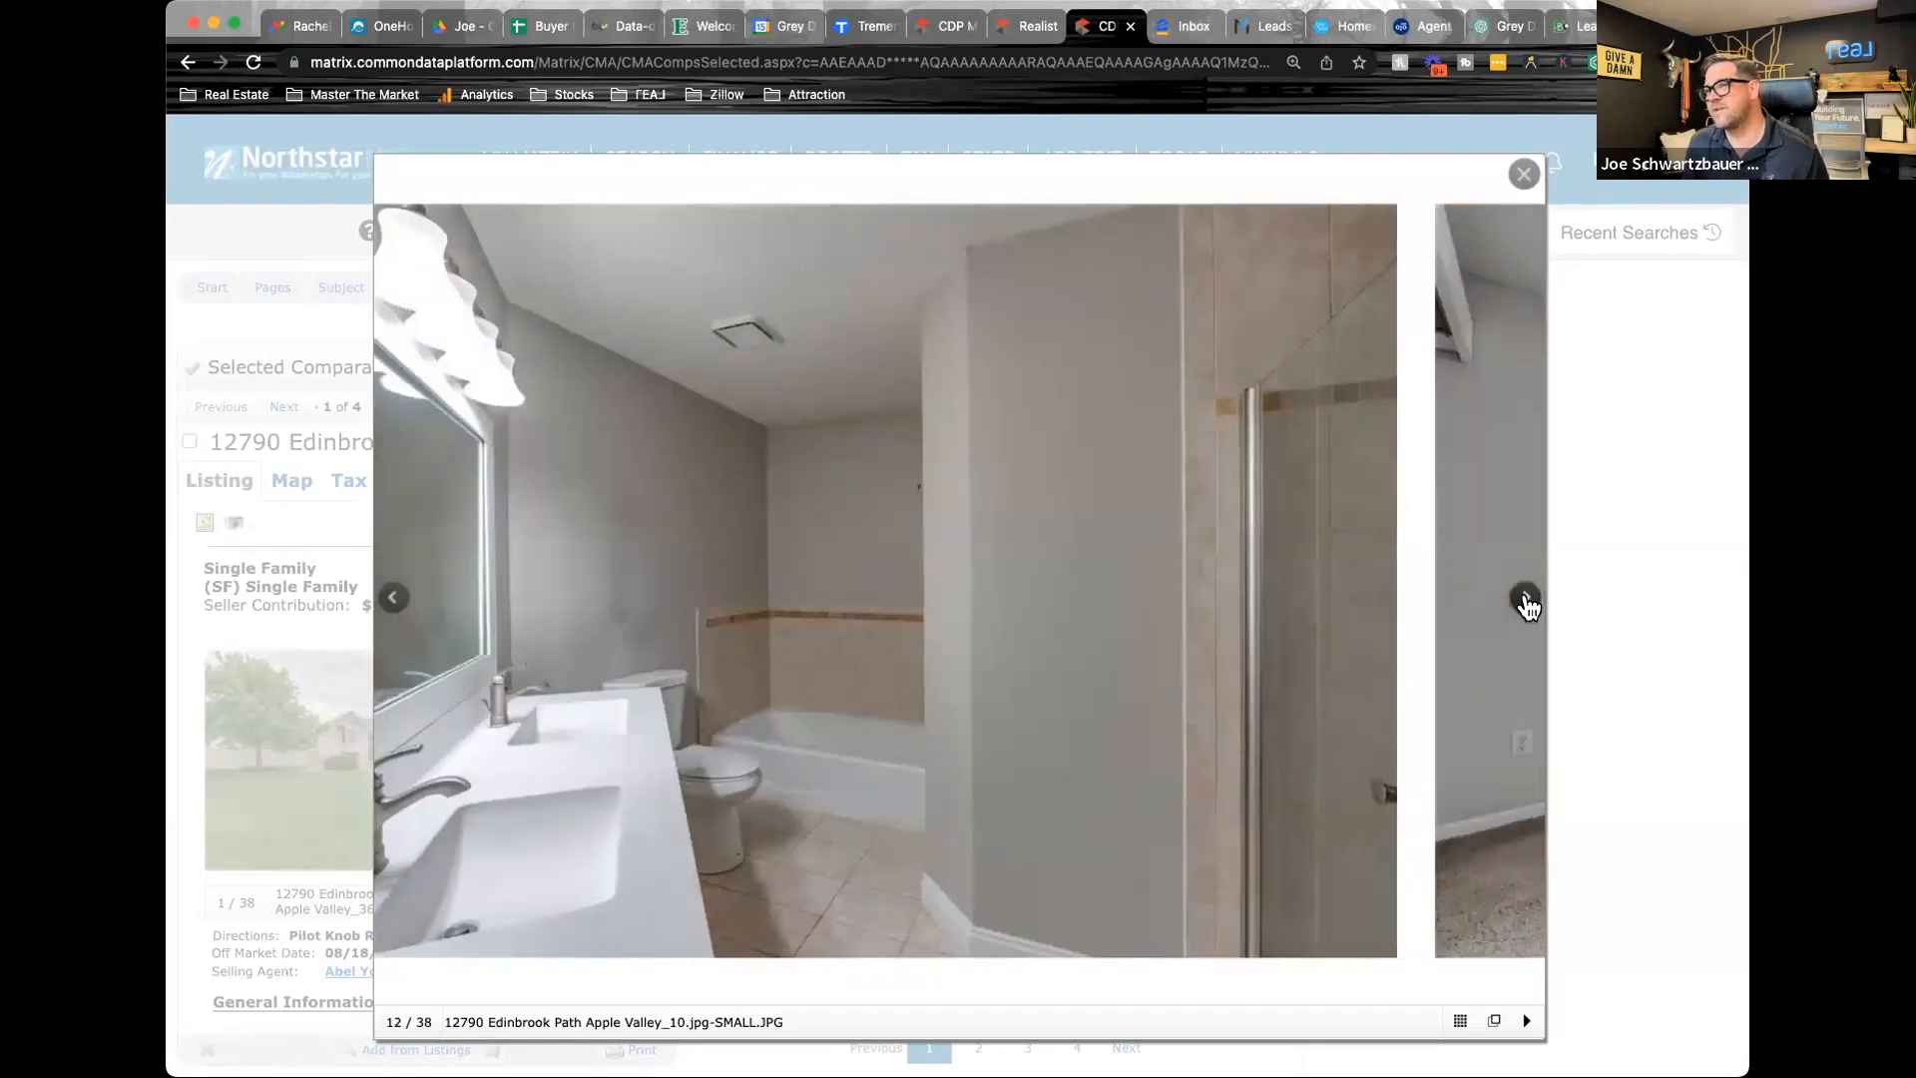
{"action": "left_click", "coordinate": [1525, 602]}
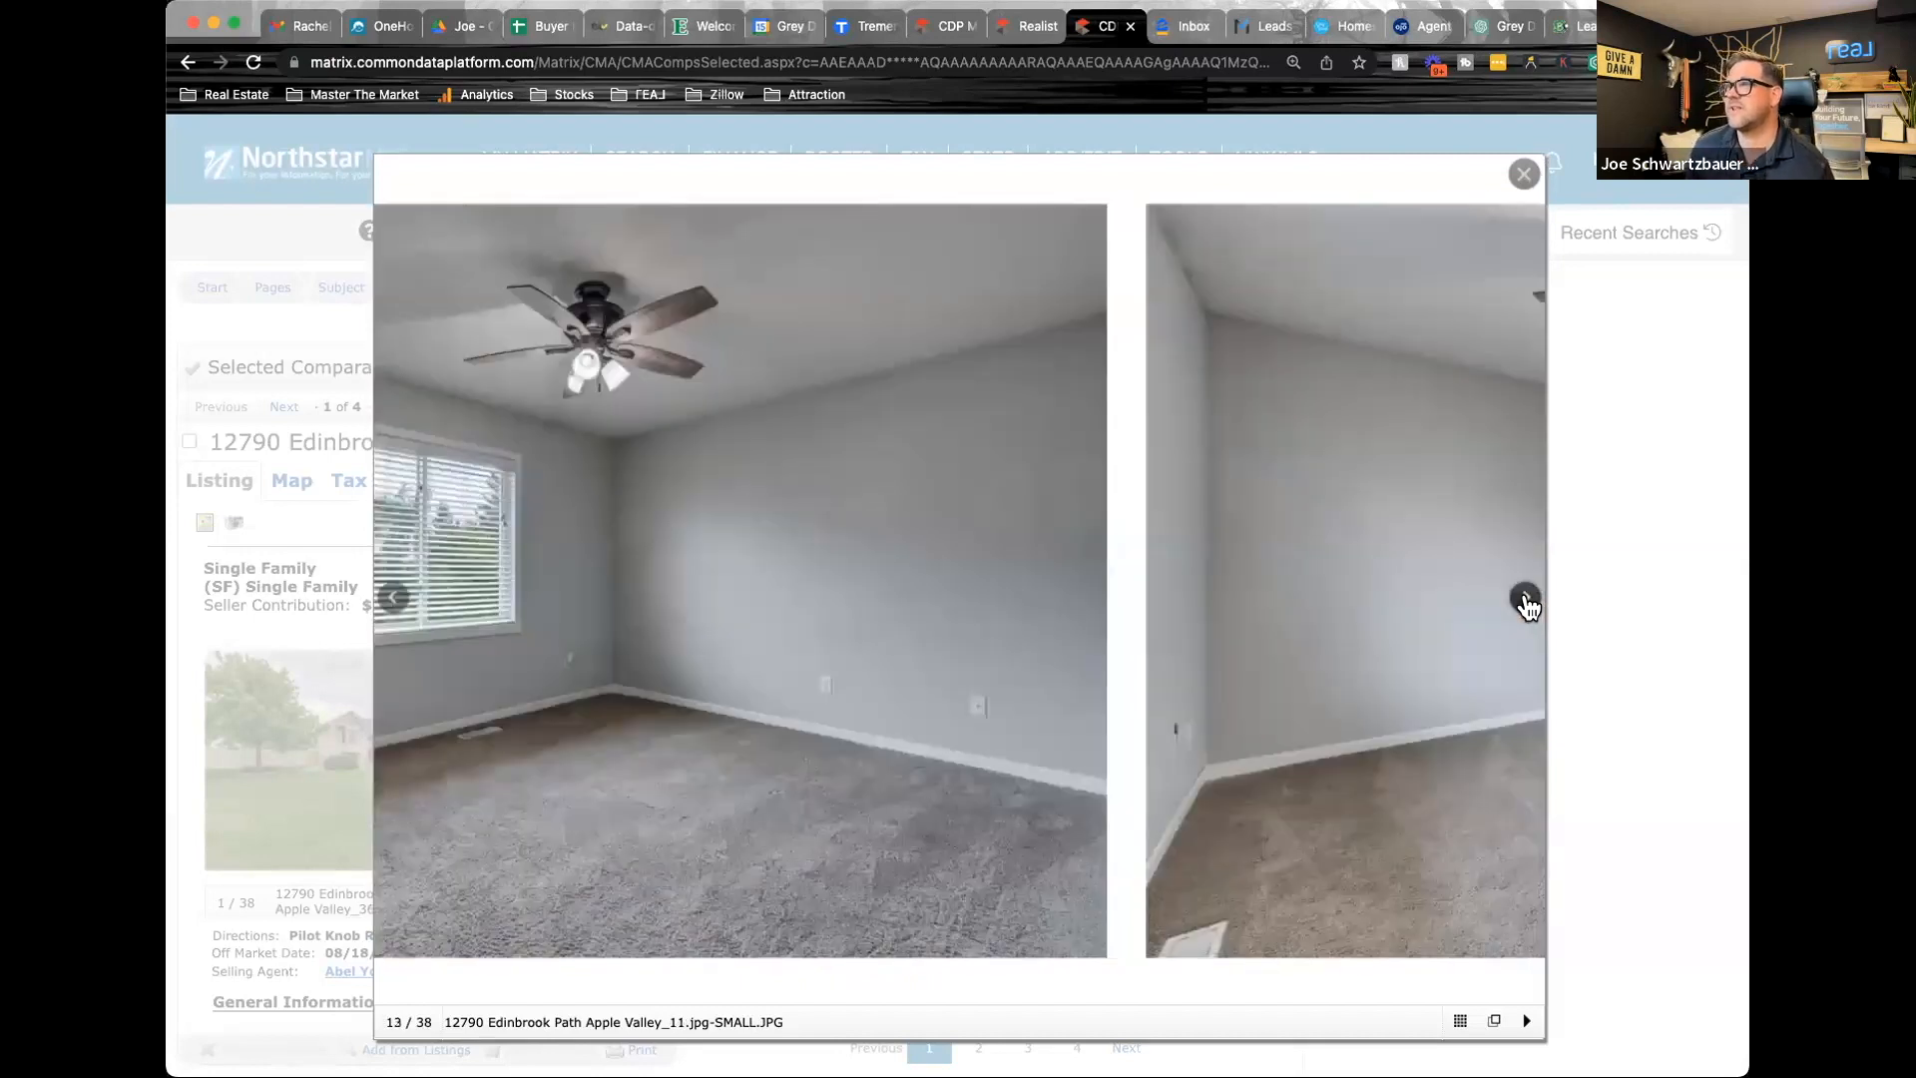
{"action": "left_click", "coordinate": [1526, 603]}
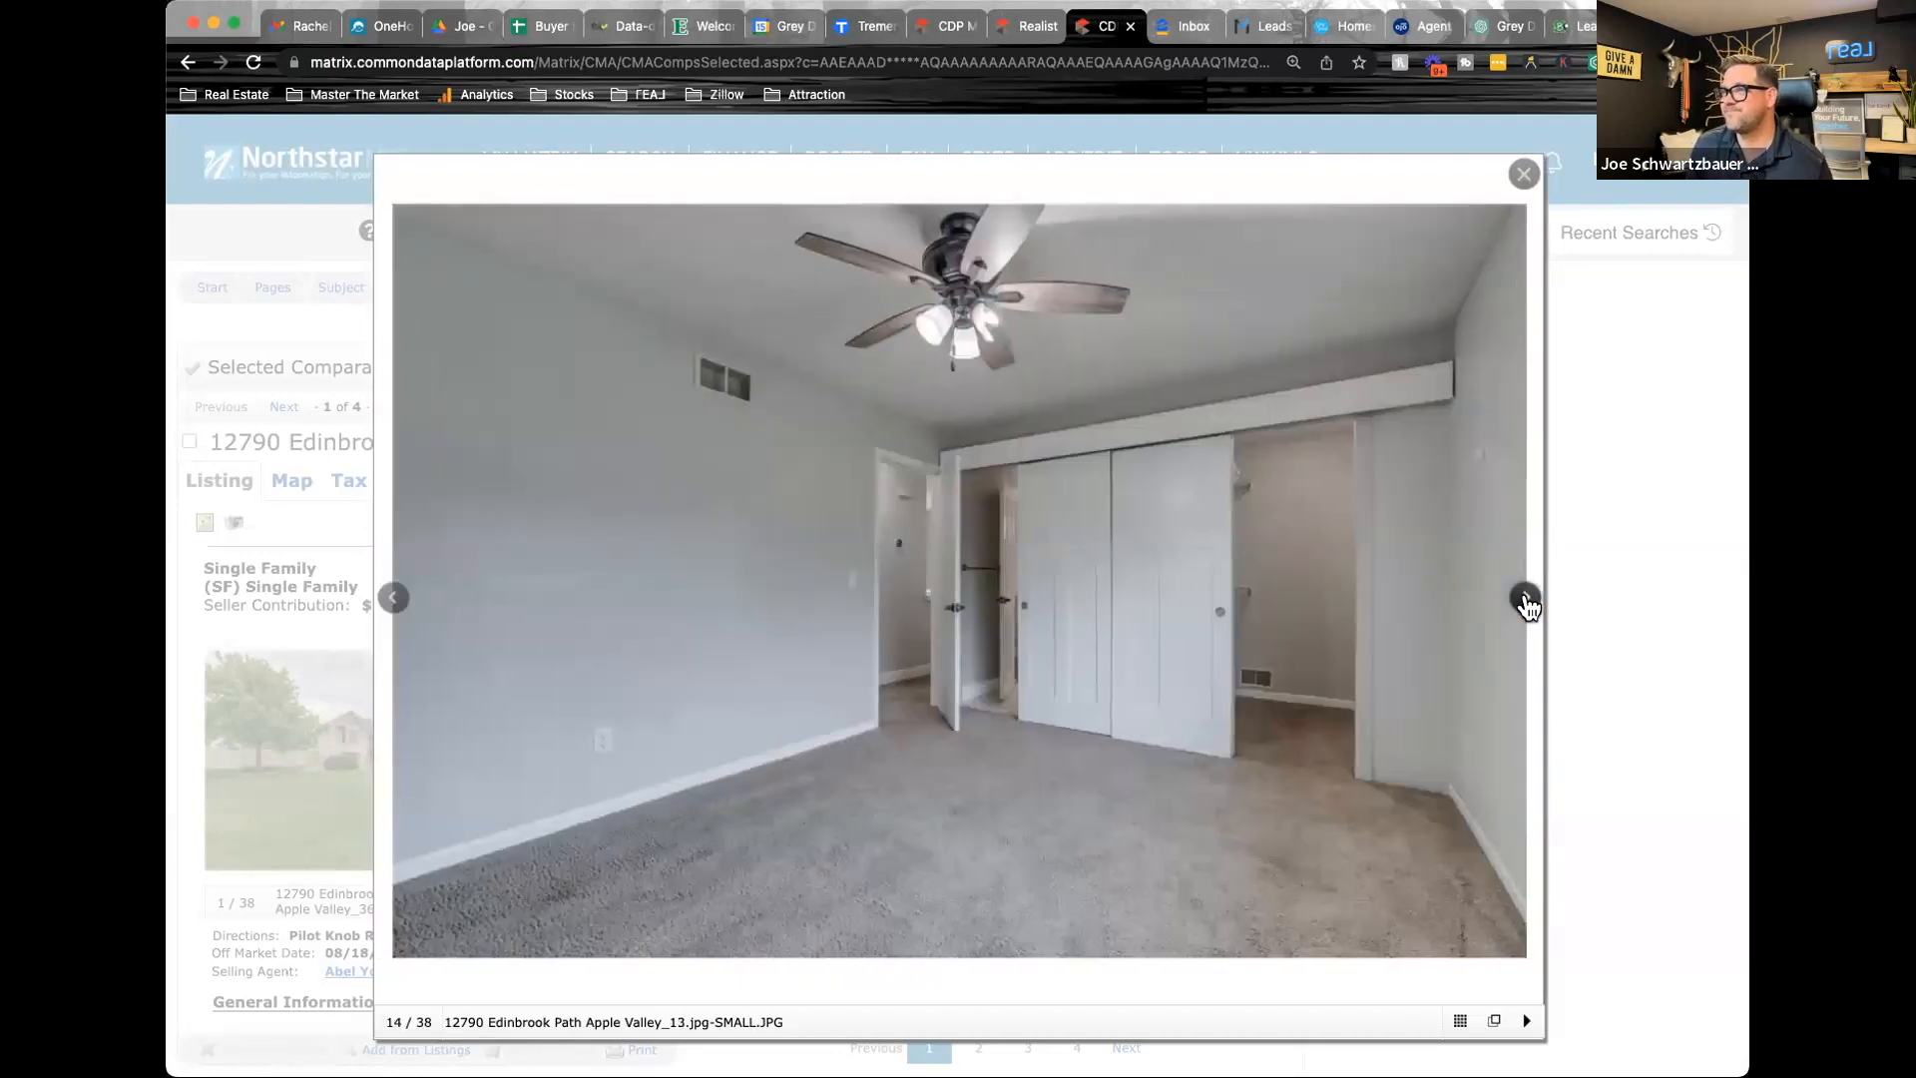
{"action": "left_click", "coordinate": [1525, 603]}
{"action": "left_click", "coordinate": [1525, 603]}
{"action": "left_click", "coordinate": [1525, 603]}
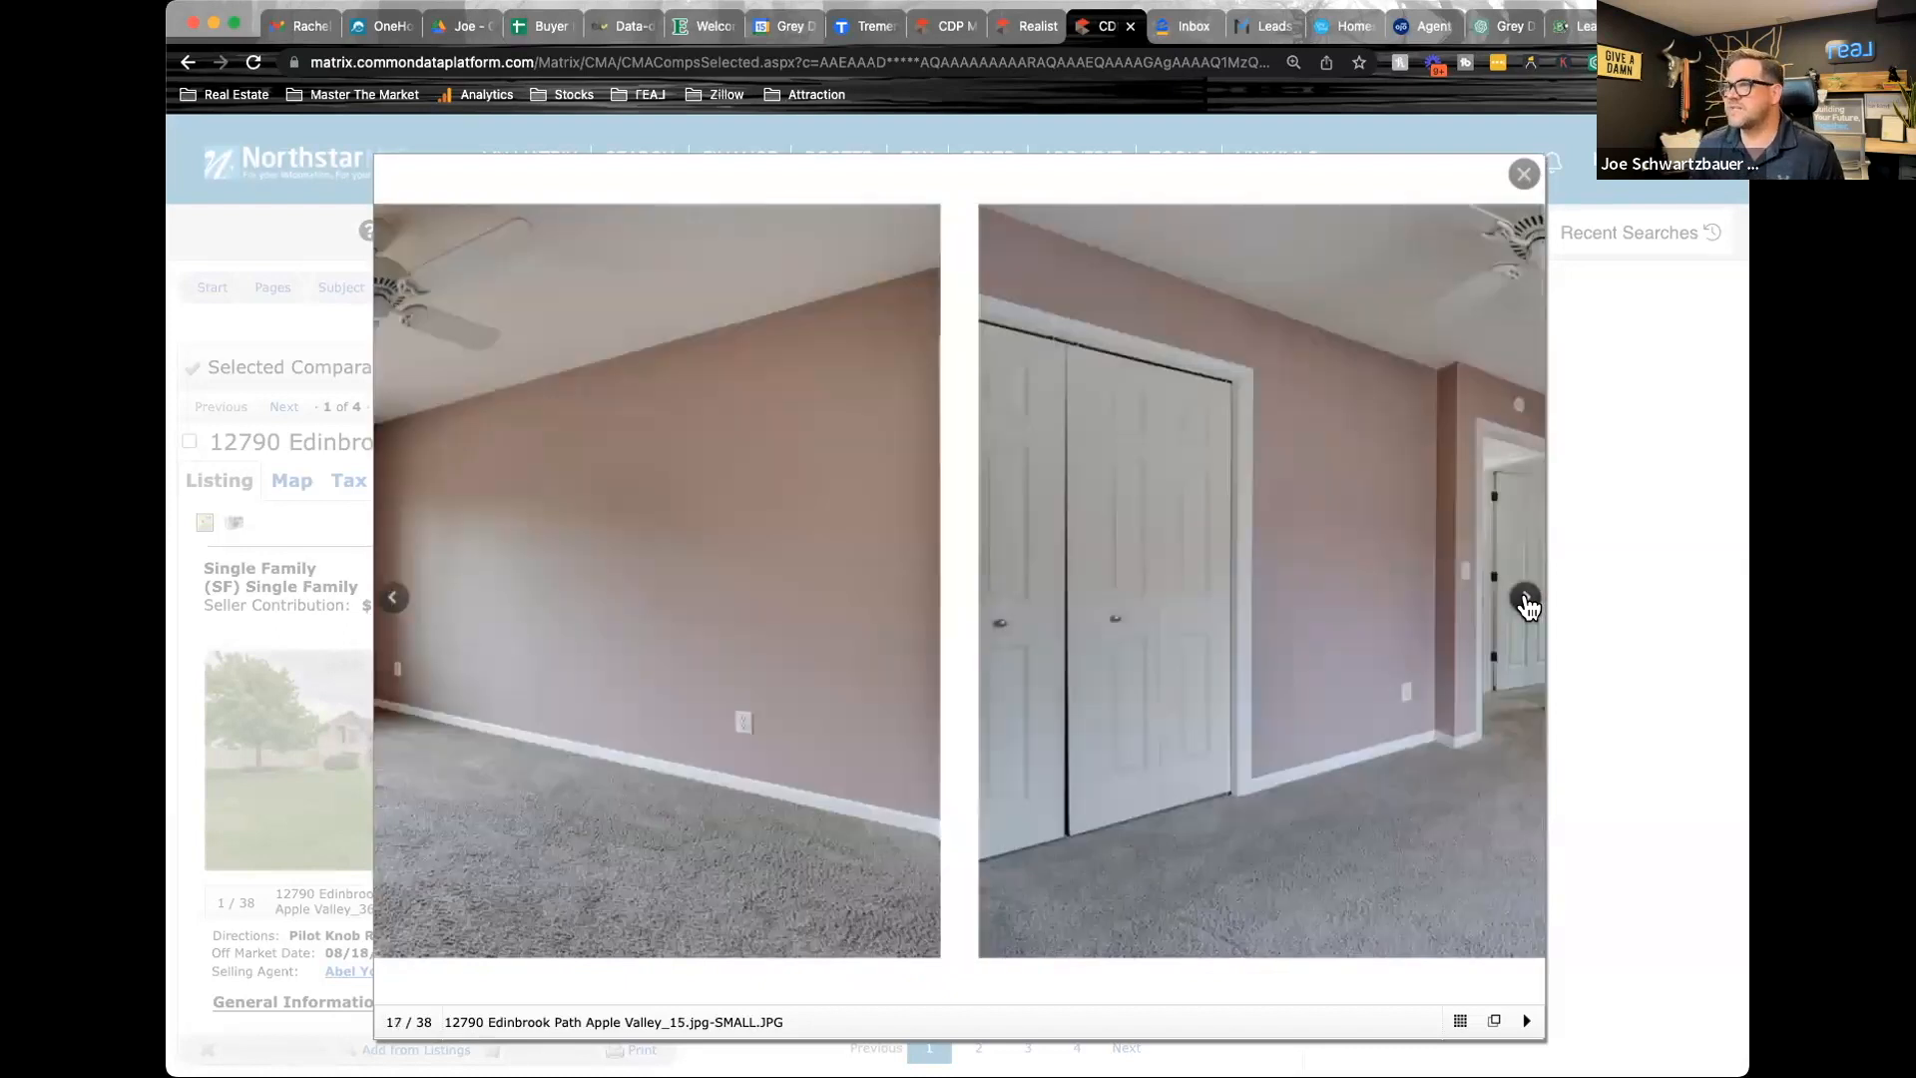
{"action": "left_click", "coordinate": [1525, 603]}
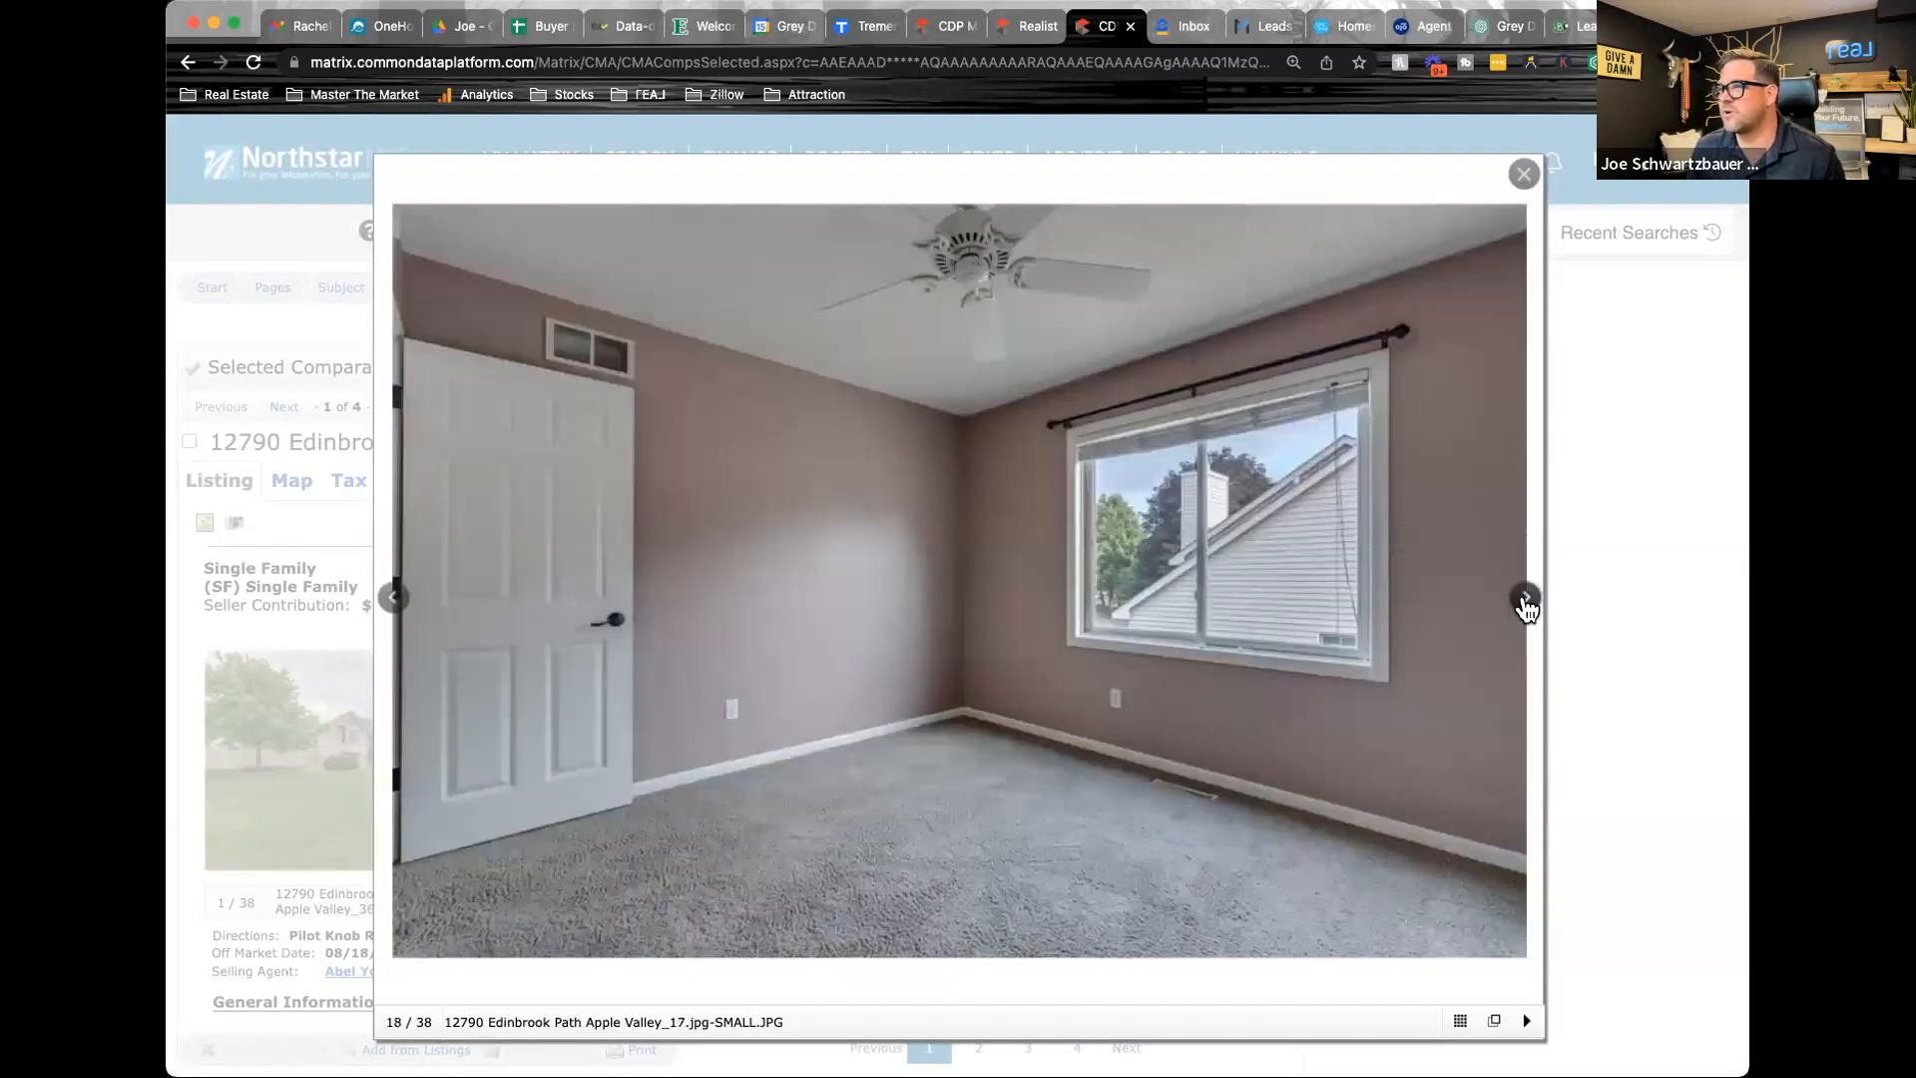
{"action": "left_click", "coordinate": [1525, 603]}
{"action": "left_click", "coordinate": [1526, 603]}
{"action": "left_click", "coordinate": [1525, 602]}
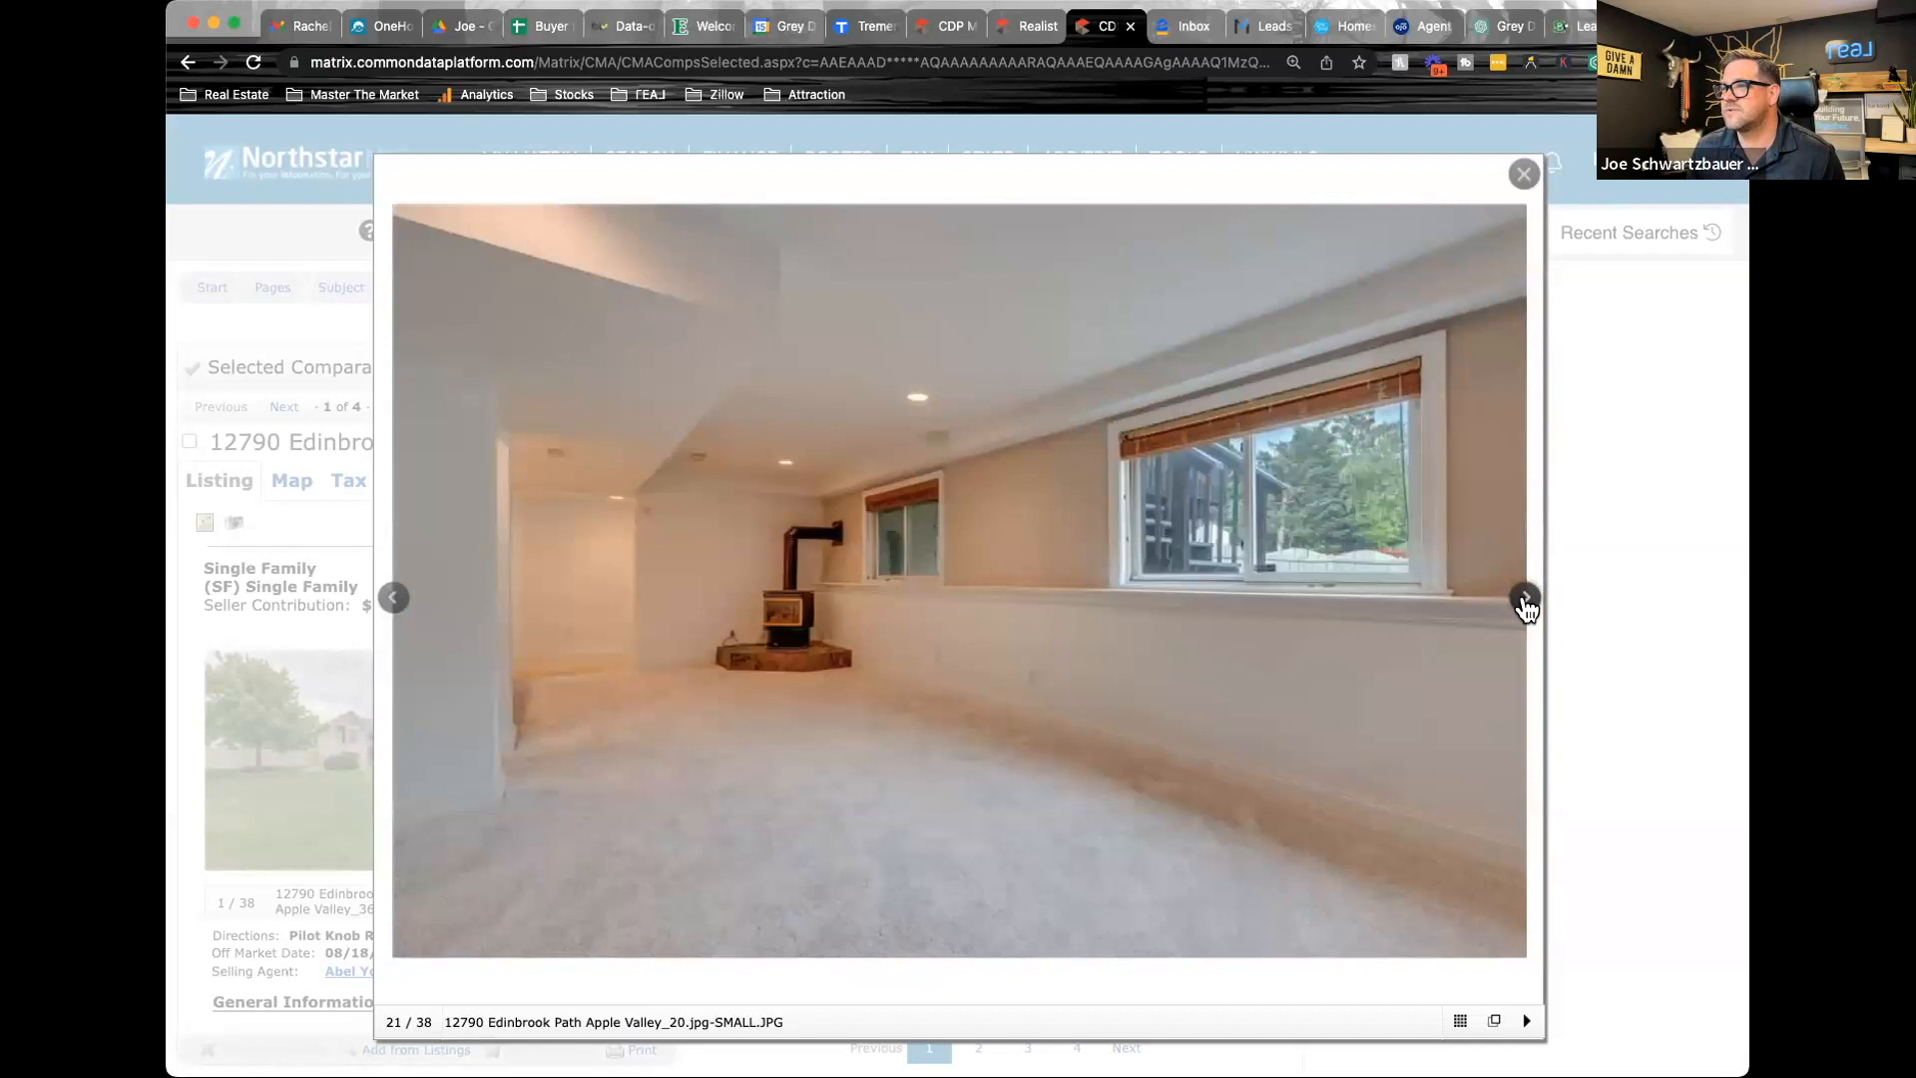
{"action": "left_click", "coordinate": [1526, 603]}
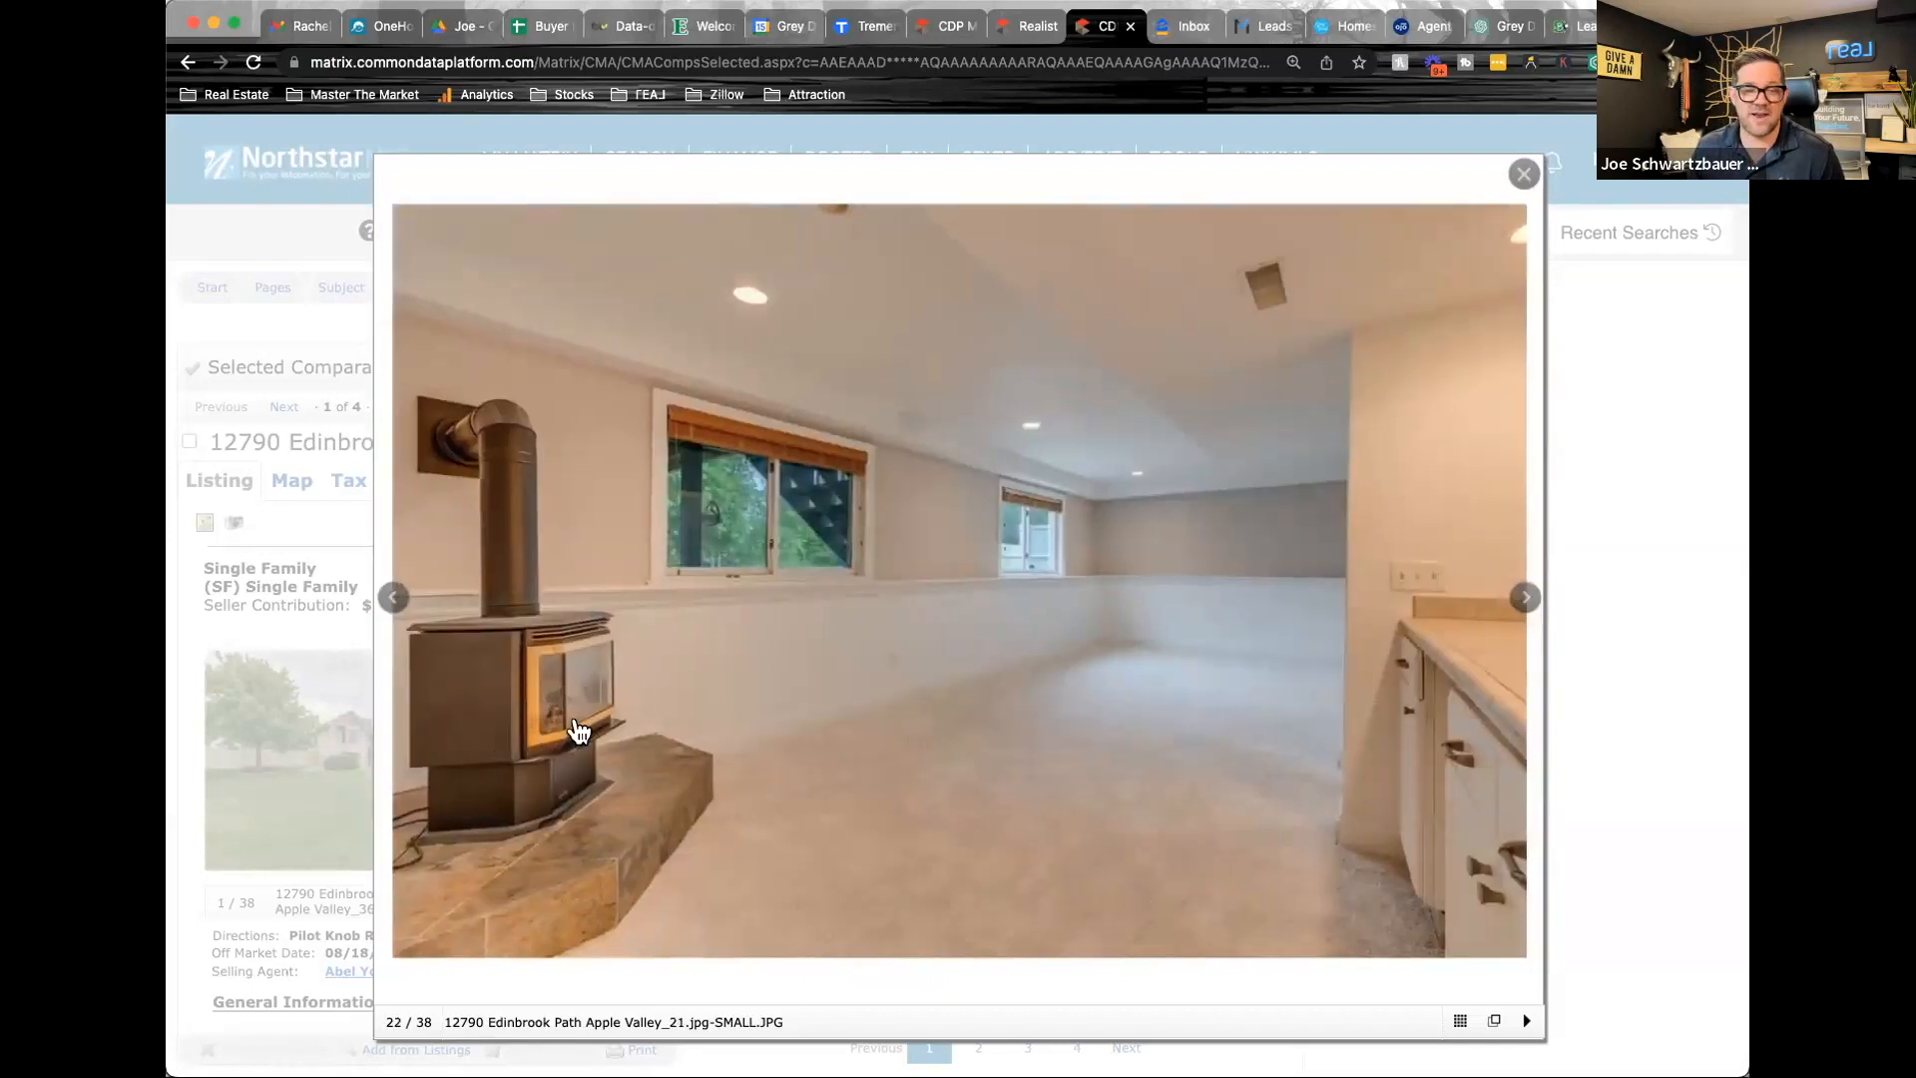
{"action": "left_click", "coordinate": [1530, 604]}
{"action": "left_click", "coordinate": [1532, 605]}
{"action": "left_click", "coordinate": [1525, 600]}
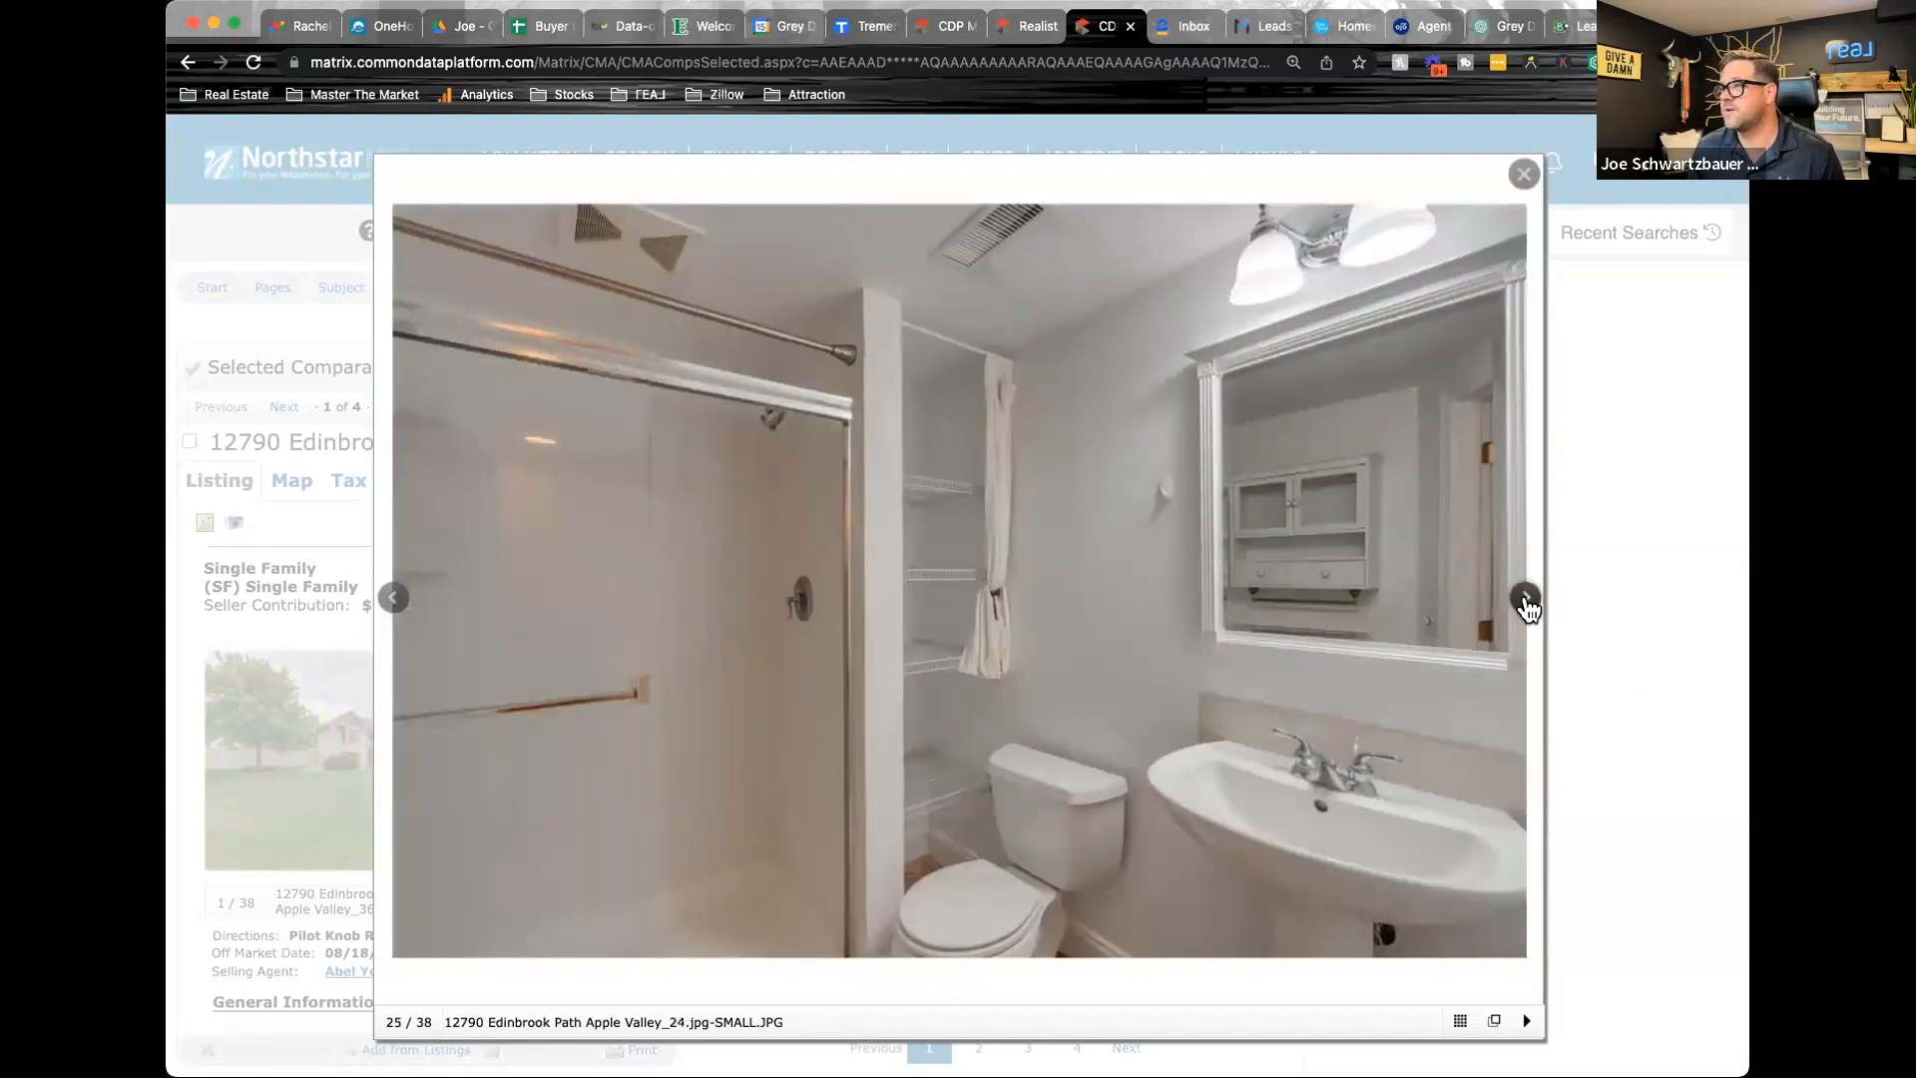
{"action": "left_click", "coordinate": [1525, 600]}
{"action": "left_click", "coordinate": [1525, 599]}
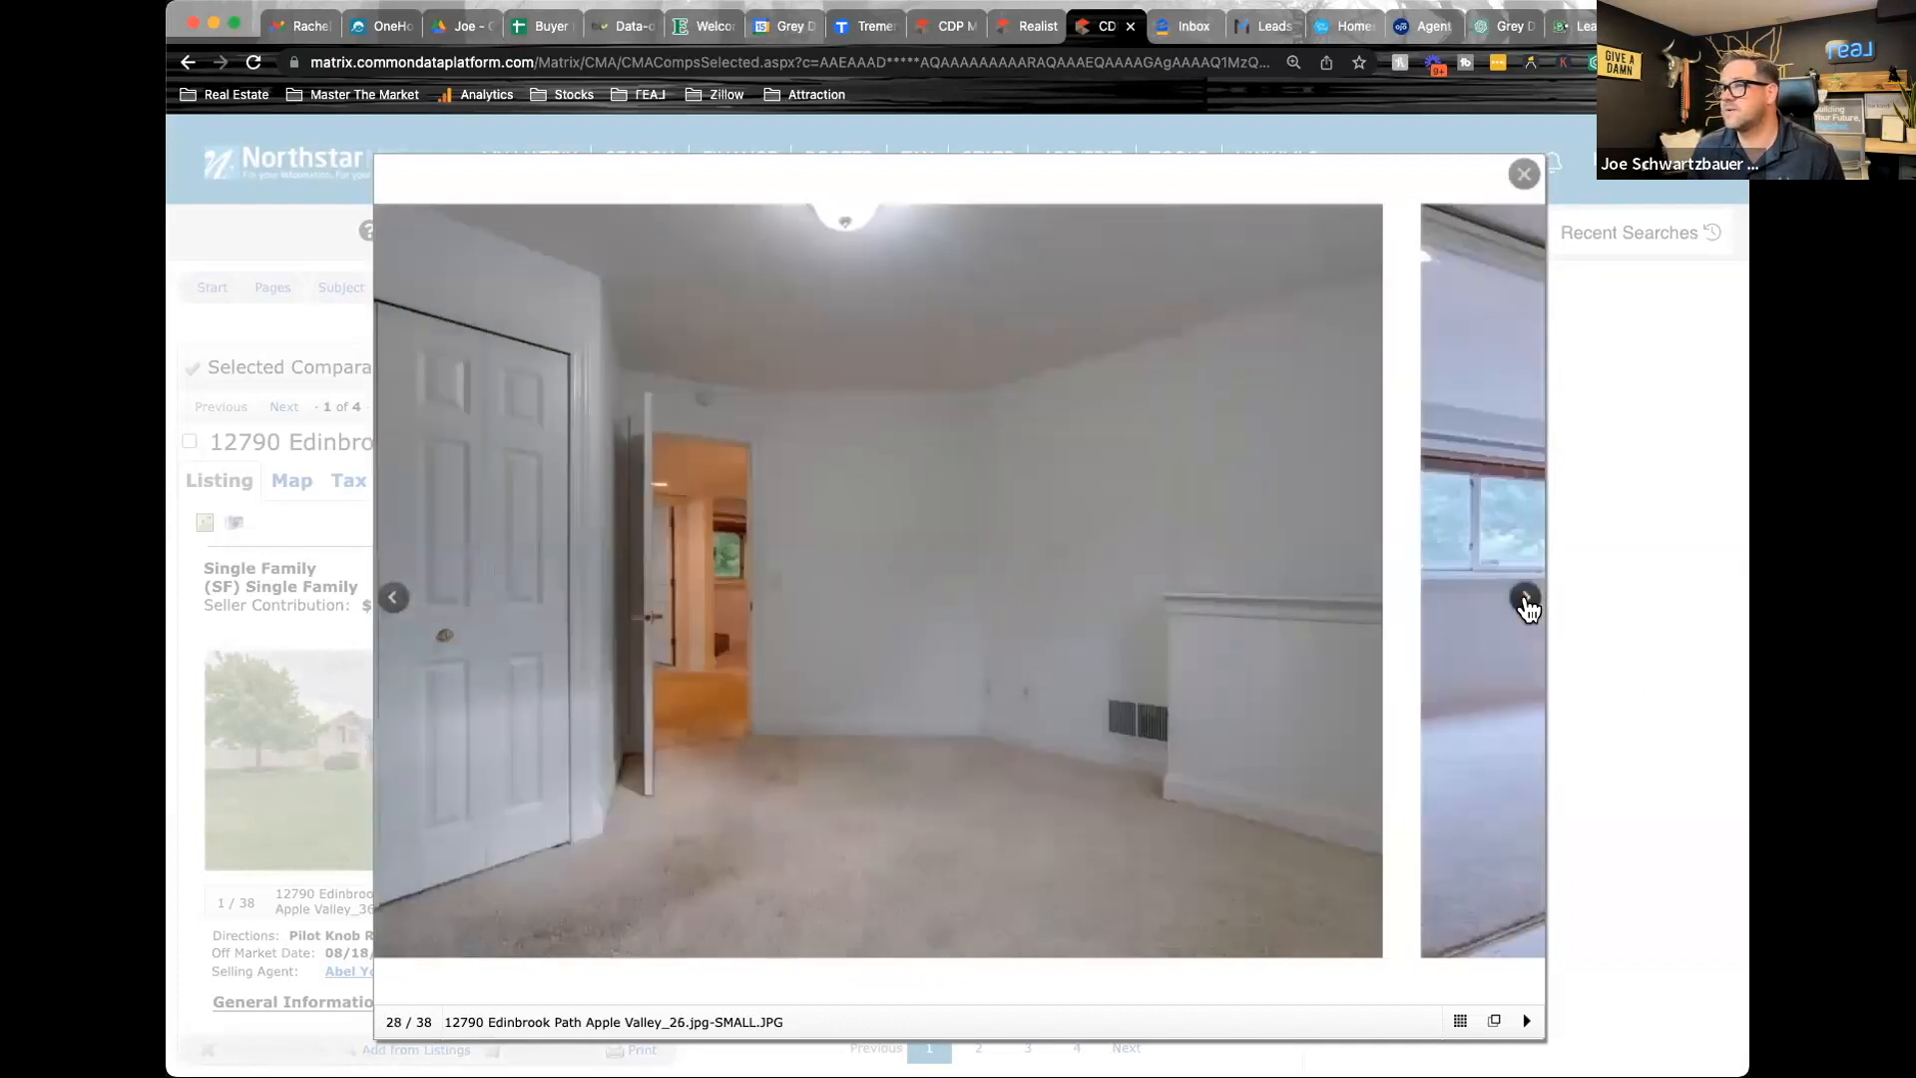
{"action": "left_click", "coordinate": [1524, 599]}
{"action": "left_click", "coordinate": [1573, 555]}
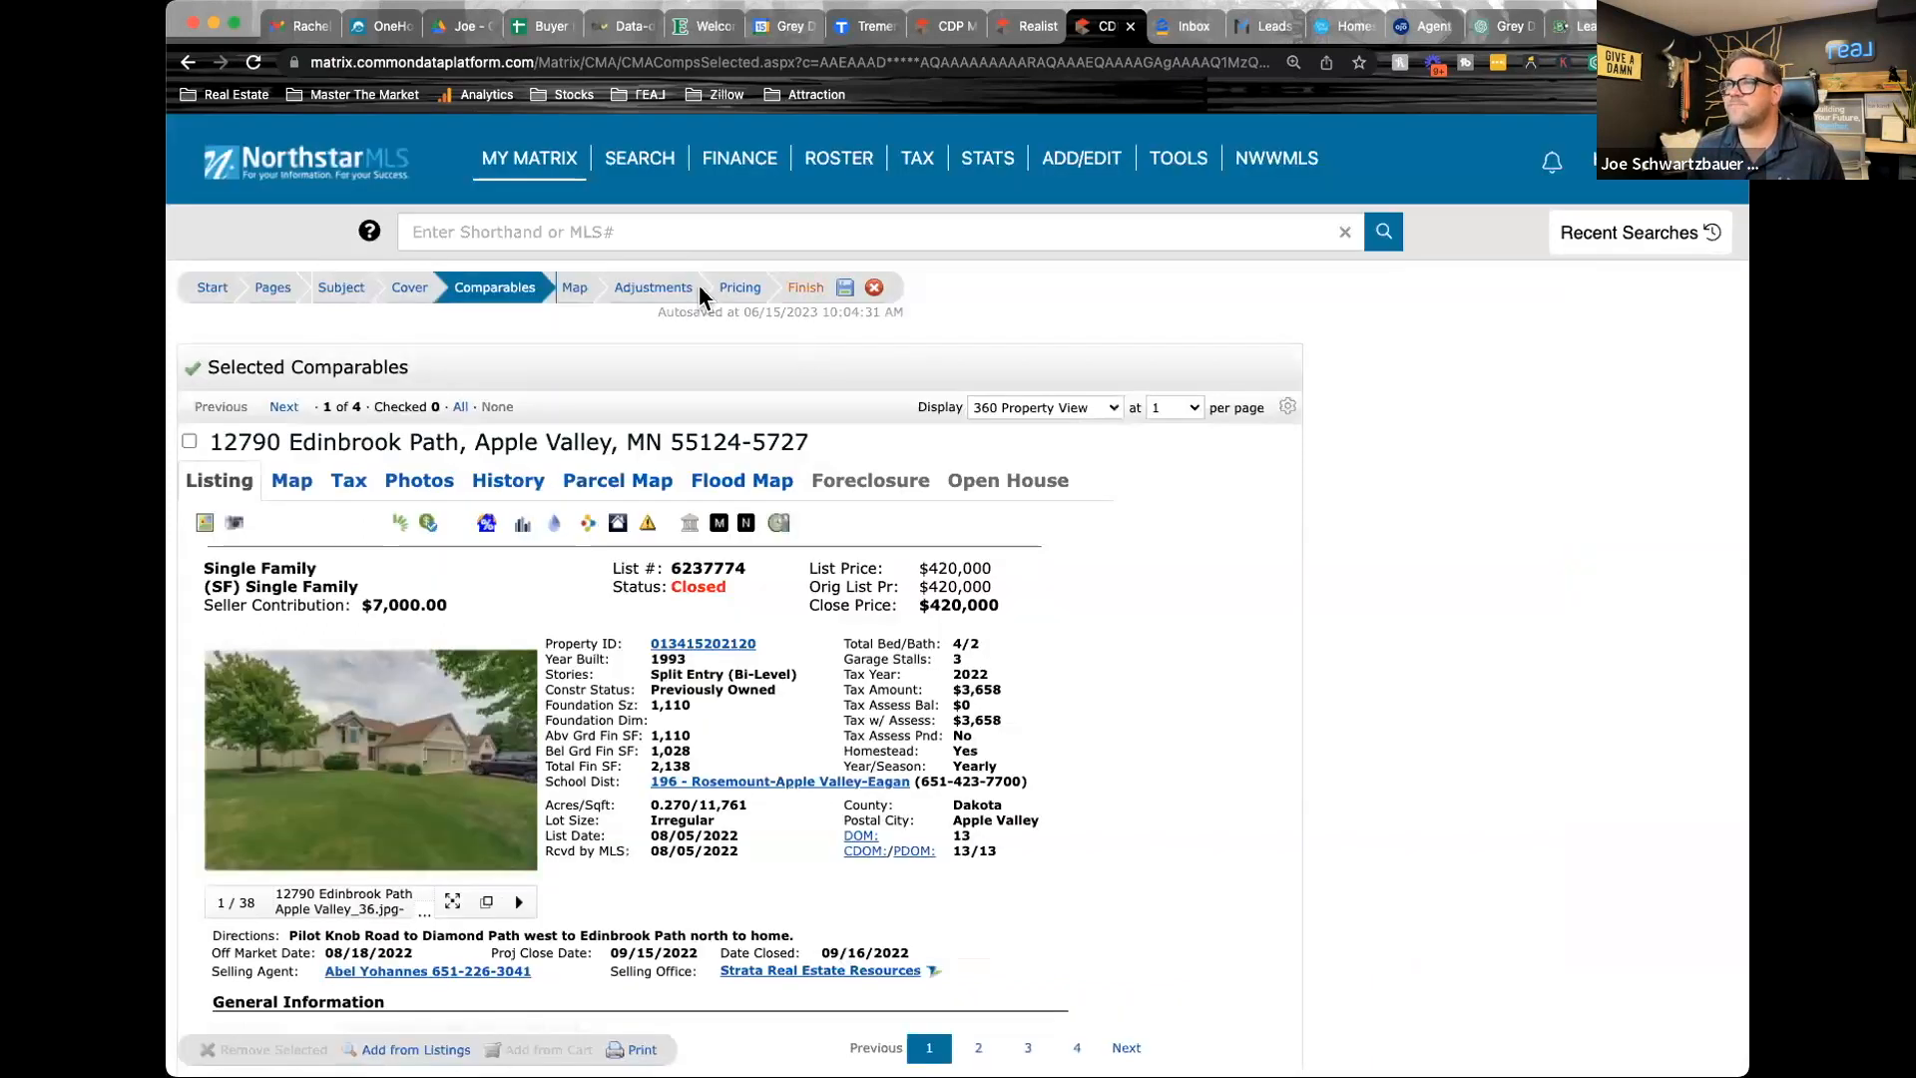
Enter an Other factors adjustment of -20,000 for each of the first three comparables in the price adjustments
{"action": "left_click", "coordinate": [654, 287]}
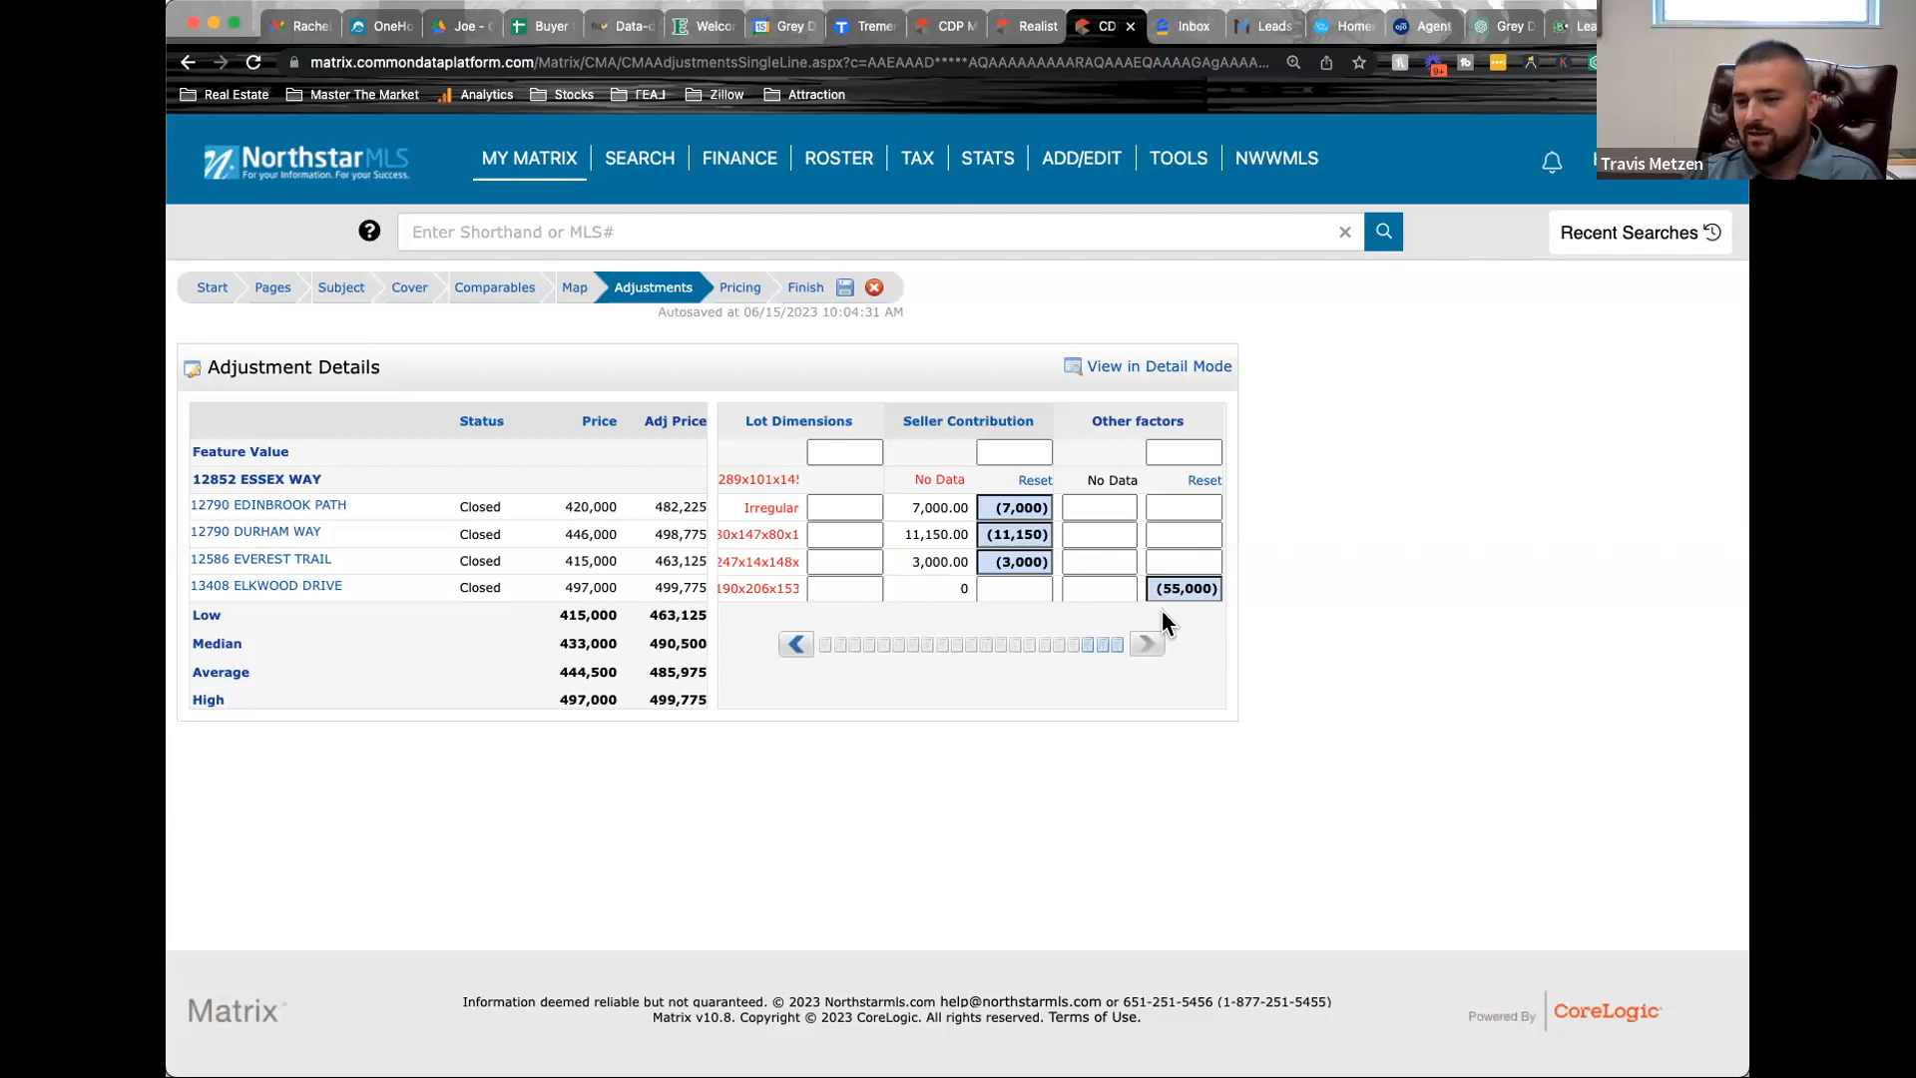
{"action": "left_click", "coordinate": [1172, 506]}
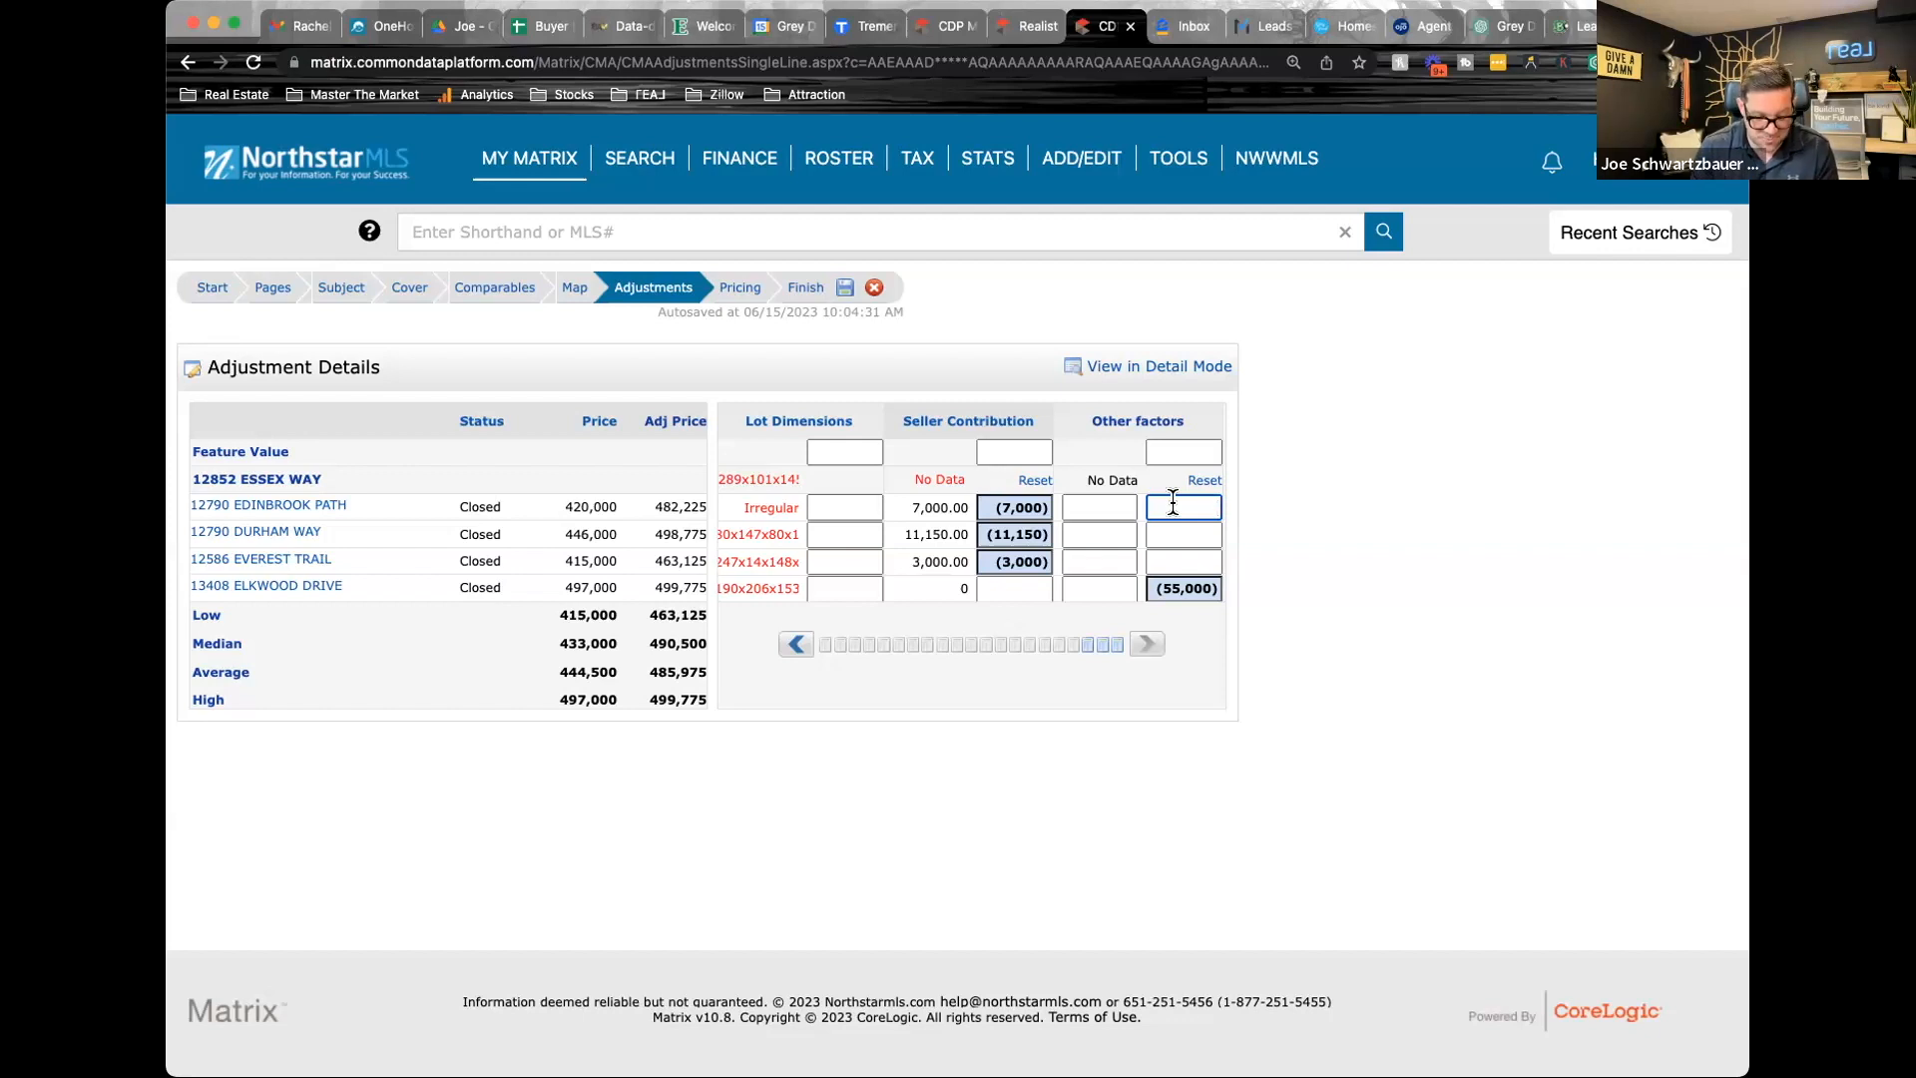
{"action": "type", "text": "-20000"}
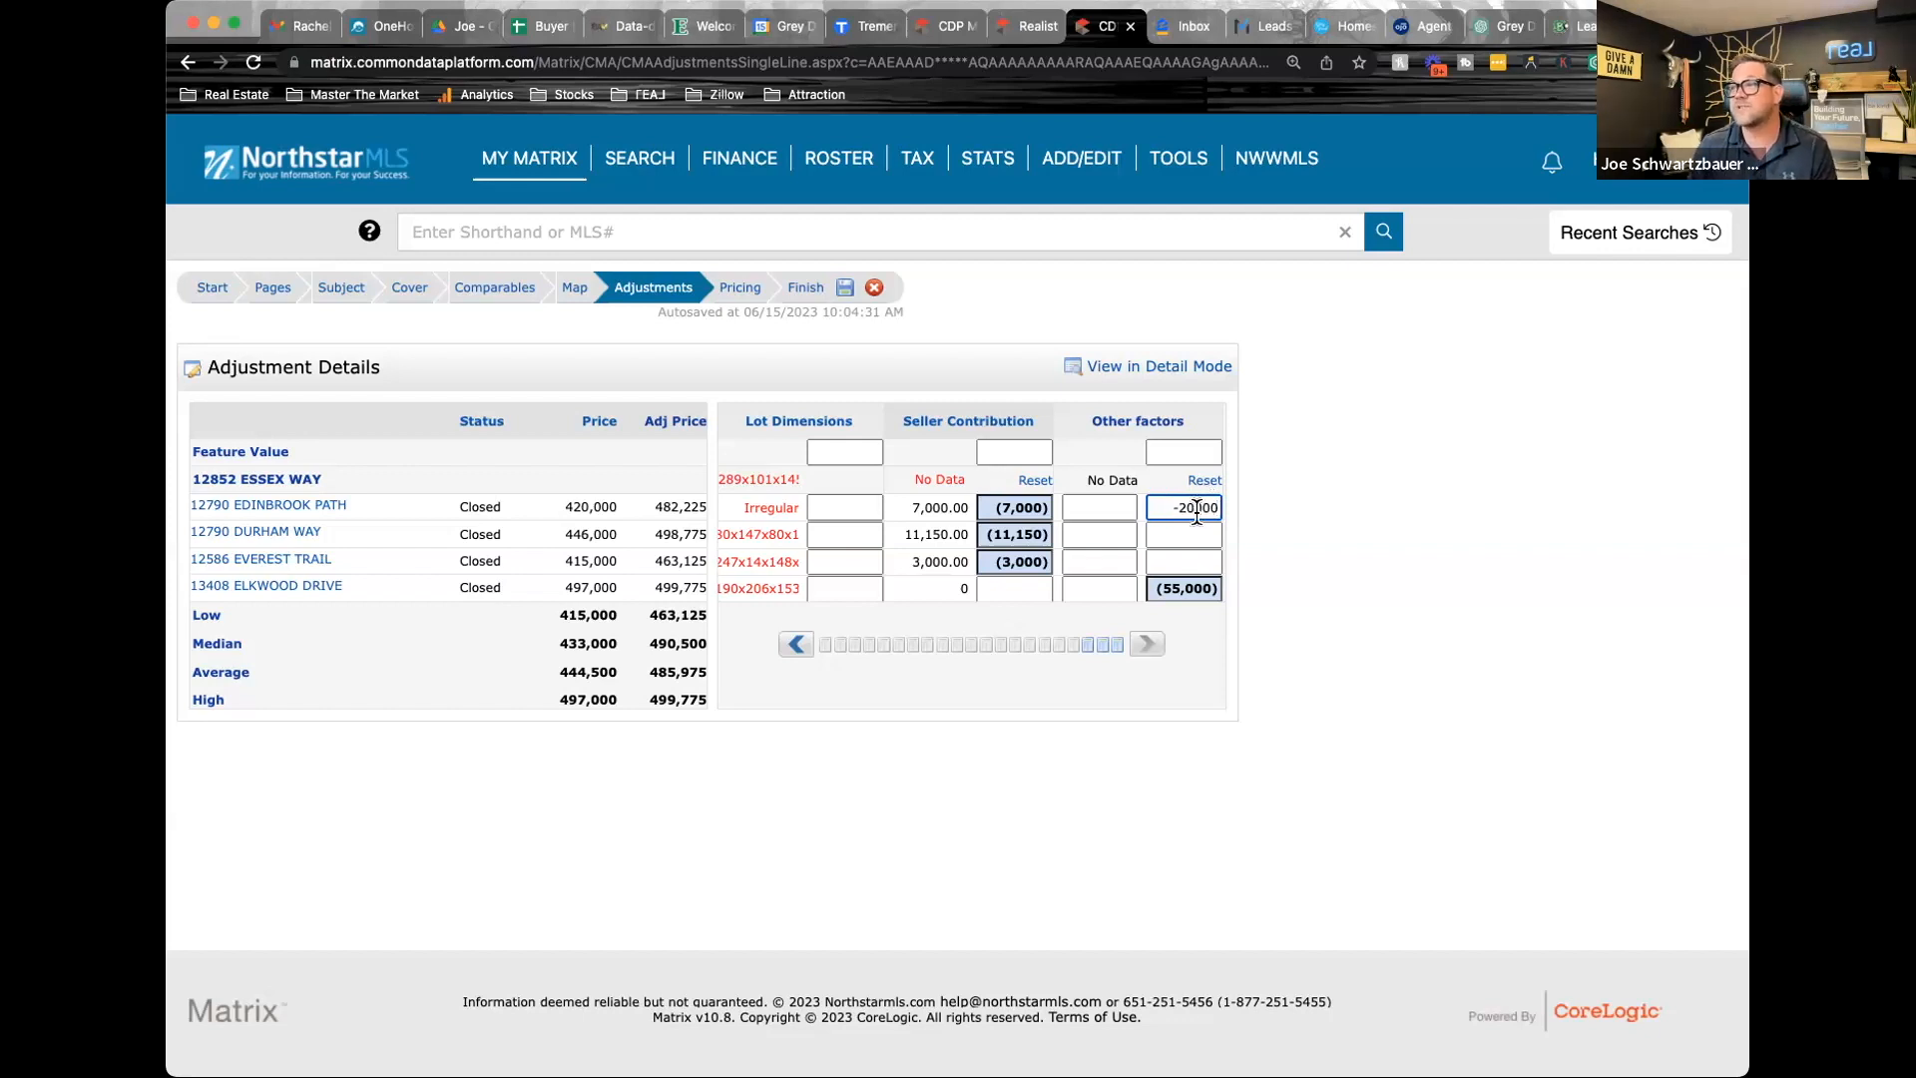
{"action": "key", "text": "Return"}
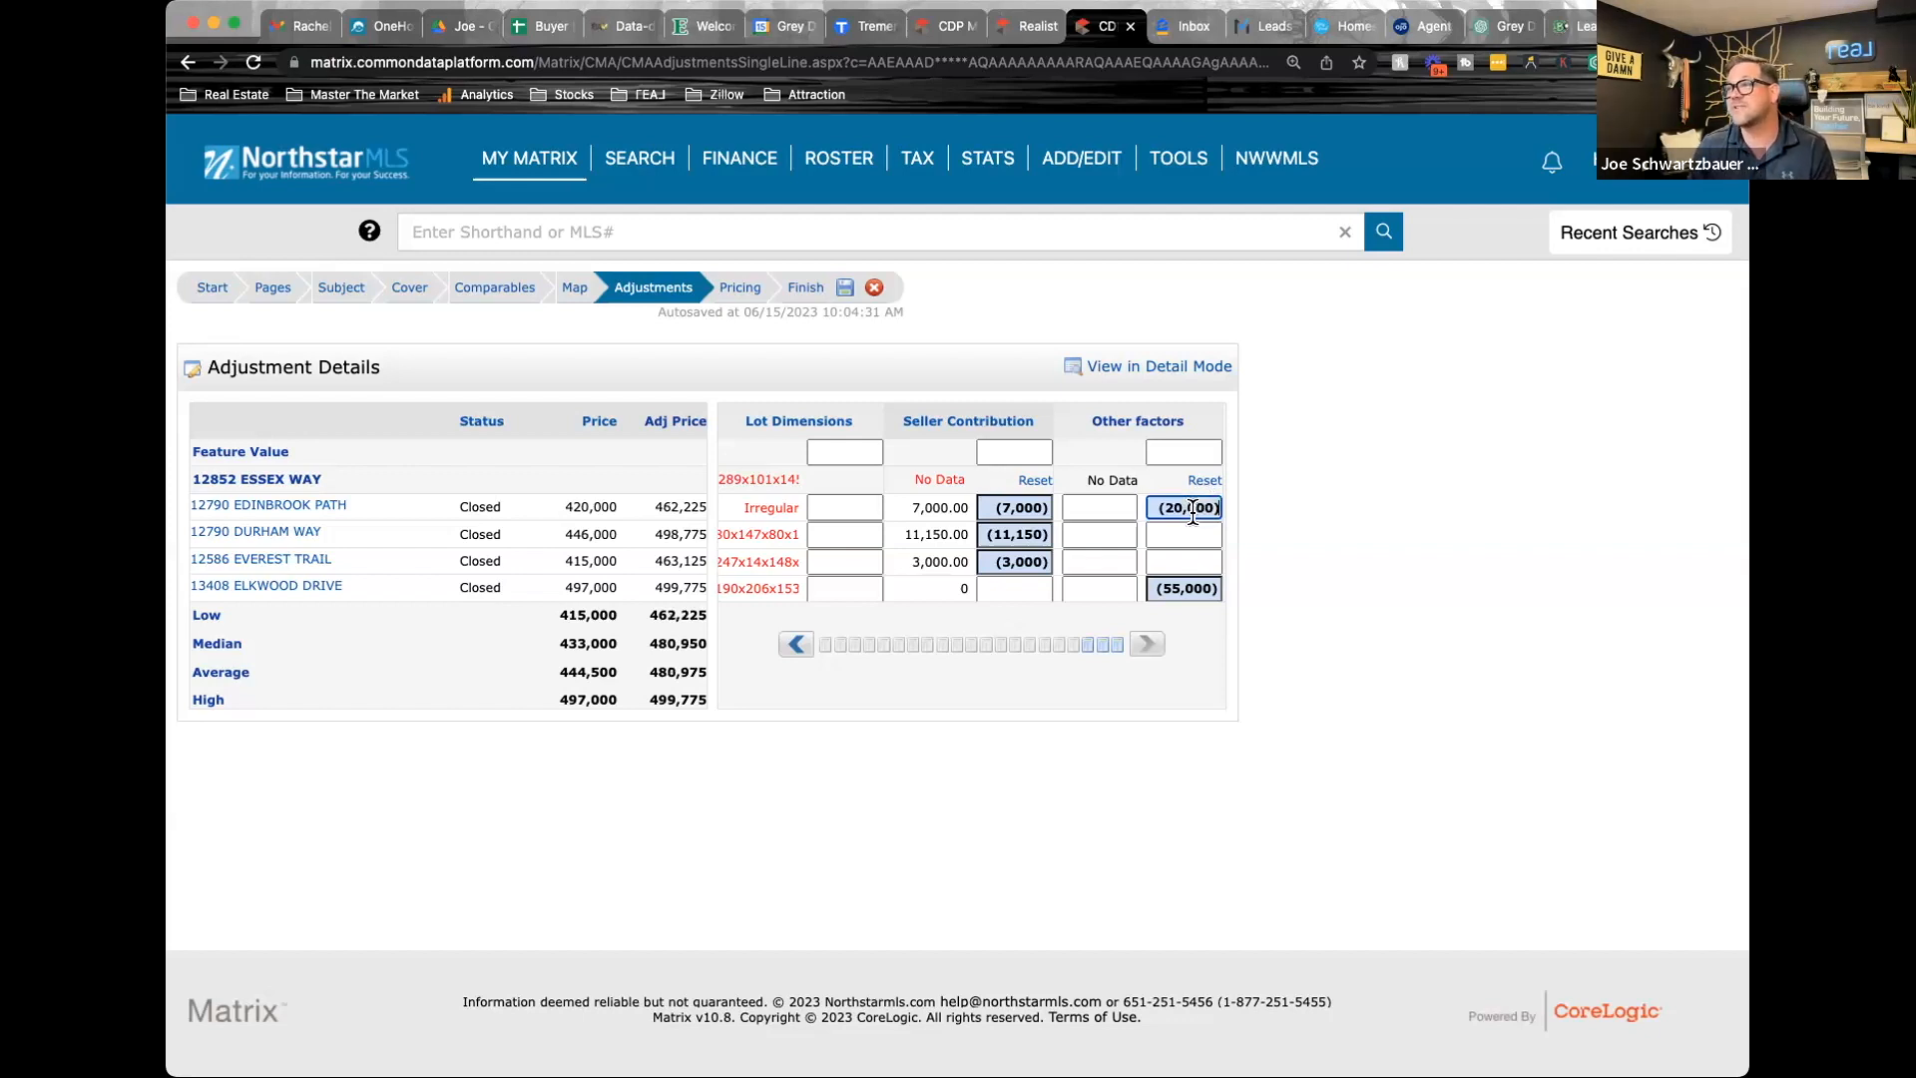
{"action": "left_click", "coordinate": [1190, 535]}
{"action": "type", "text": "(20,000)"}
{"action": "left_click", "coordinate": [1217, 561]}
{"action": "type", "text": "(20,000)"}
Change the fourth comparable's Other factors adjustment to -75,000
{"action": "left_click", "coordinate": [1169, 588]}
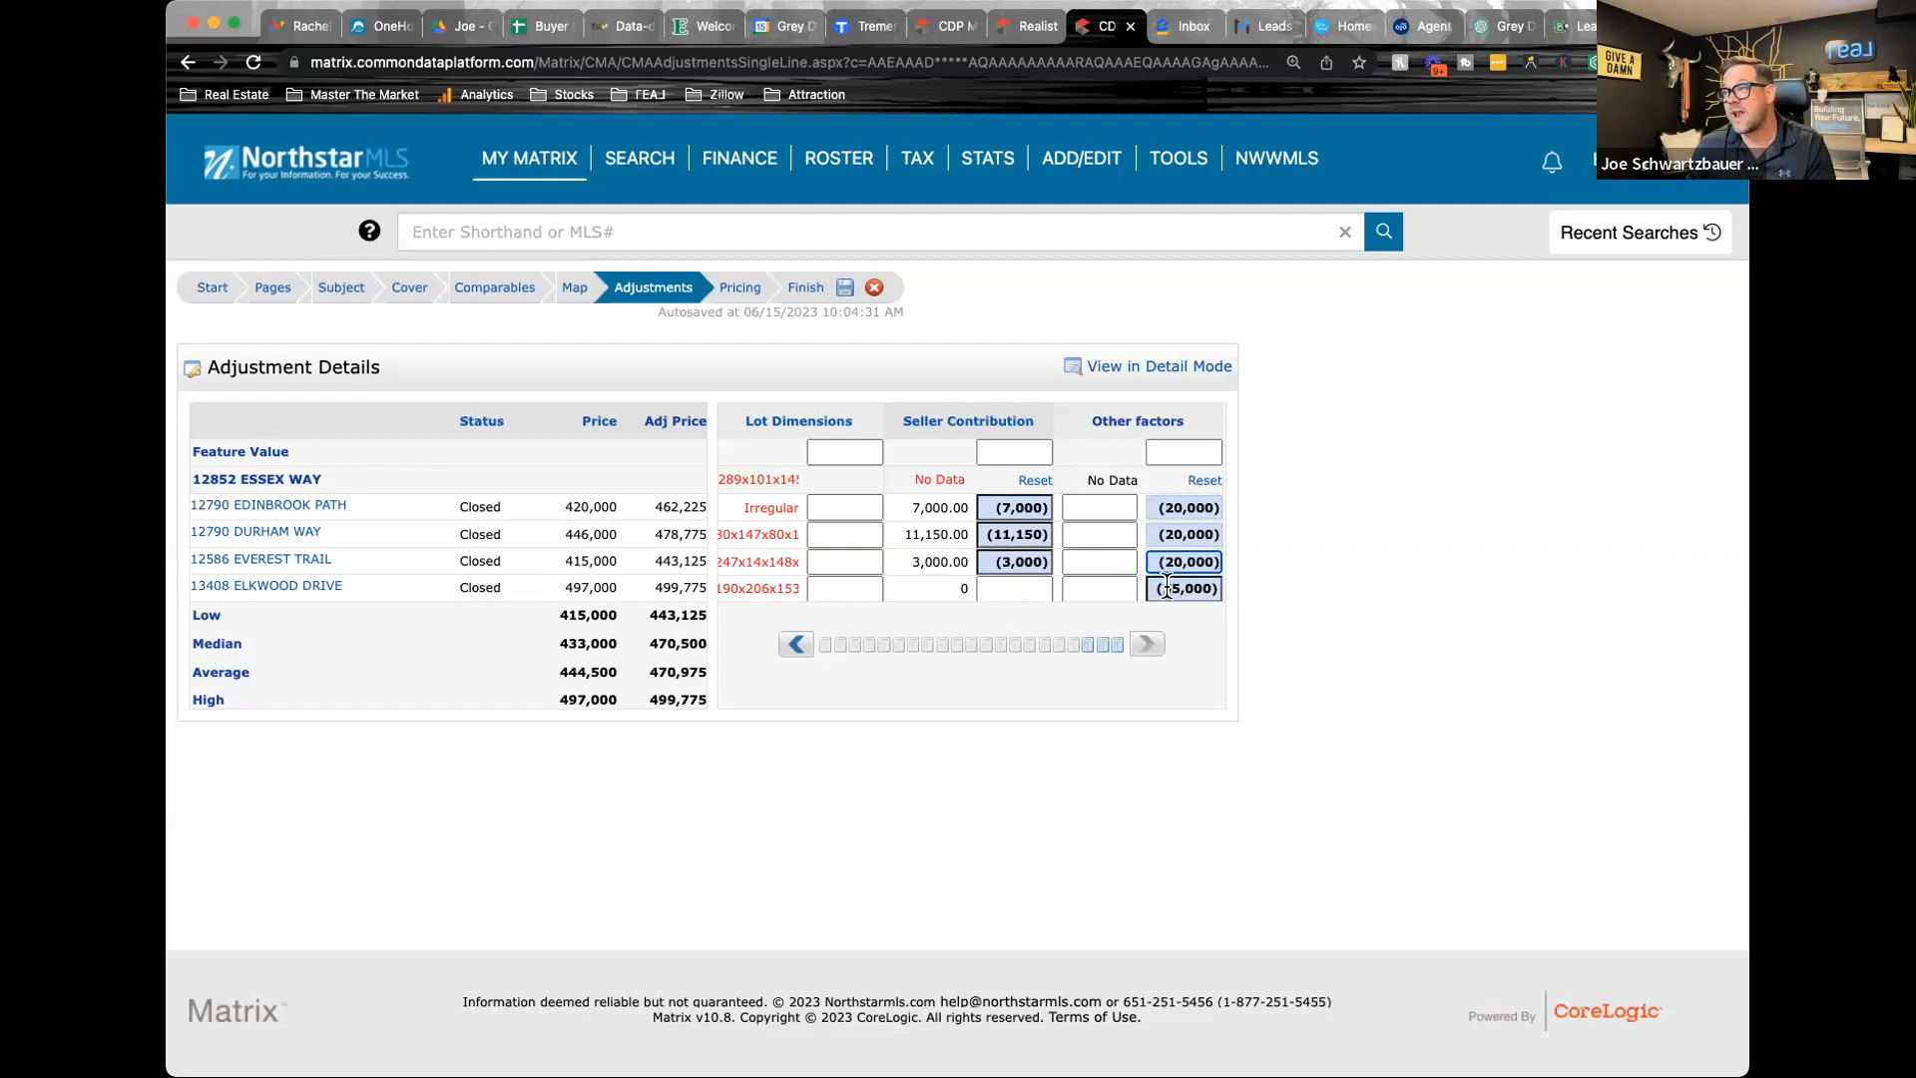
{"action": "key", "text": "BackSpace"}
{"action": "type", "text": "7"}
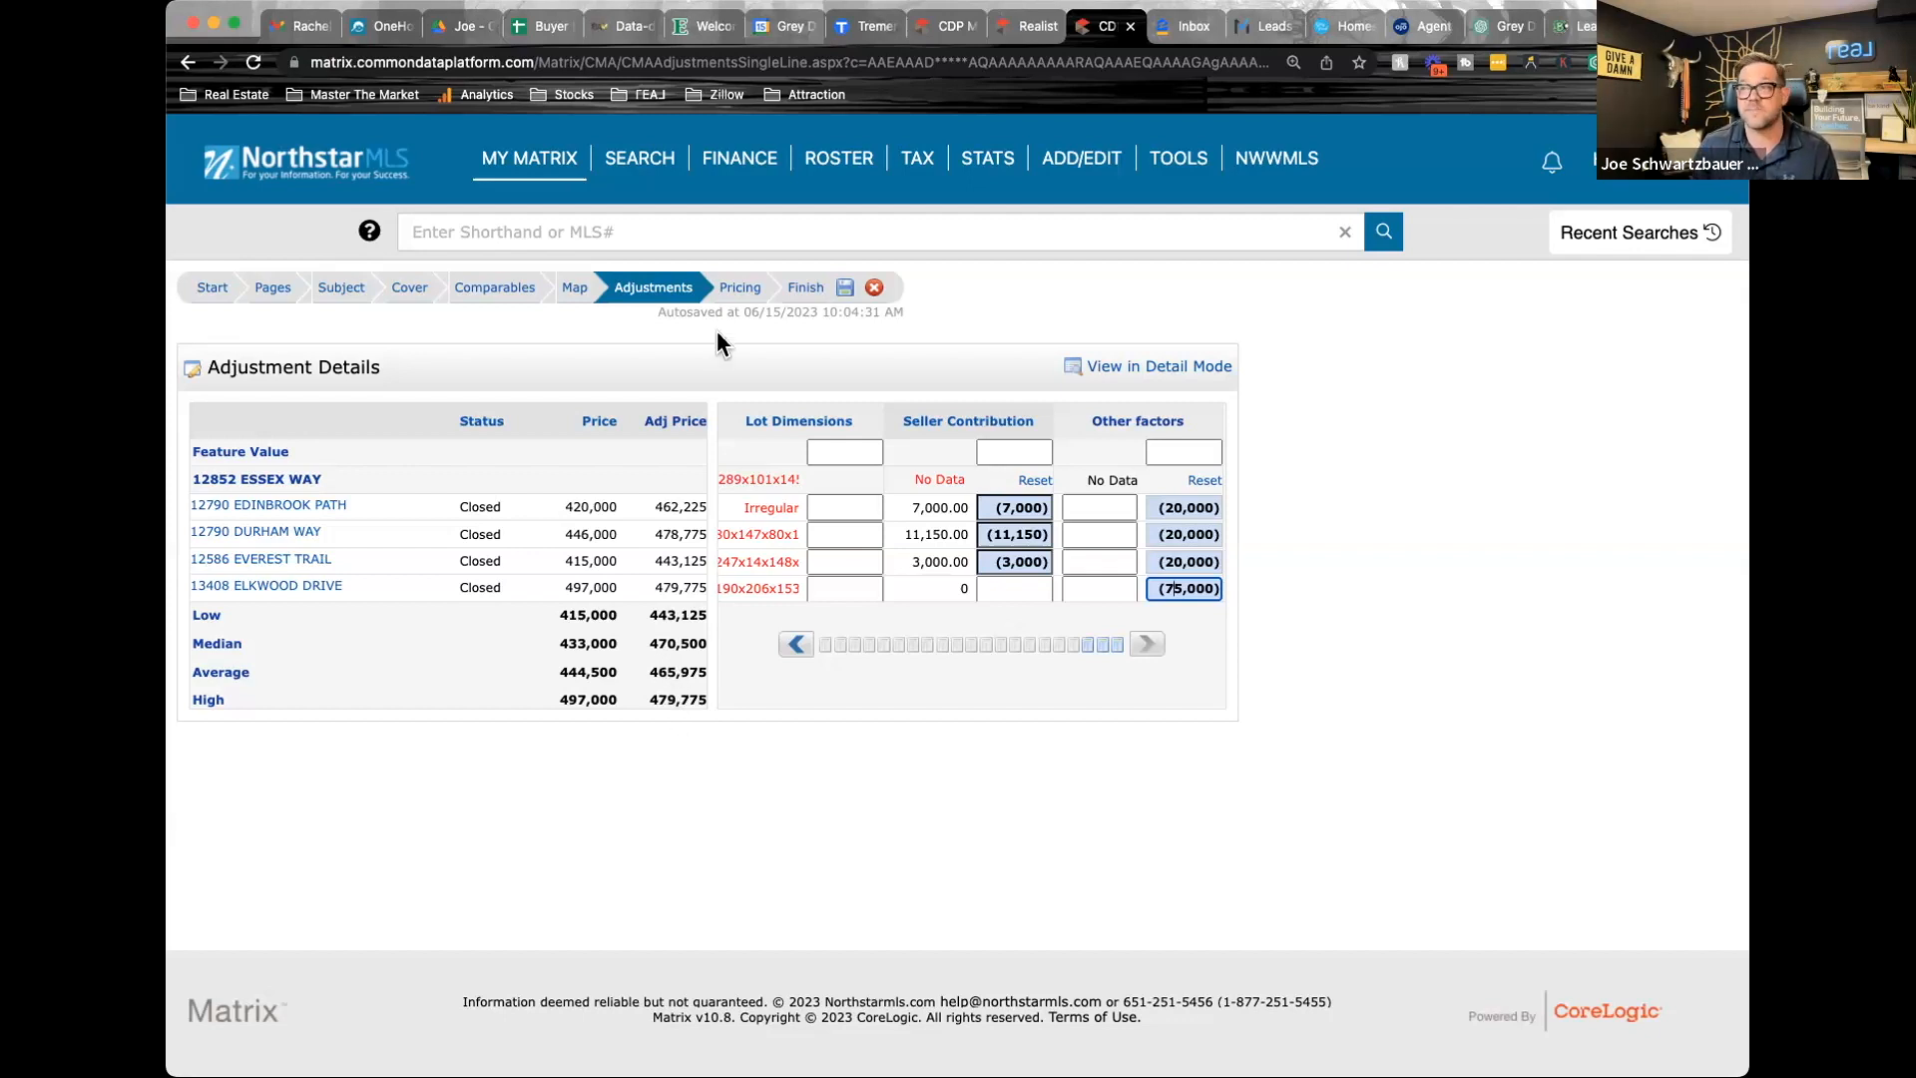
Open the CMA's pricing stage and review the summary of original and adjusted comparable prices, leaving the suggested list price blank
{"action": "left_click", "coordinate": [739, 289]}
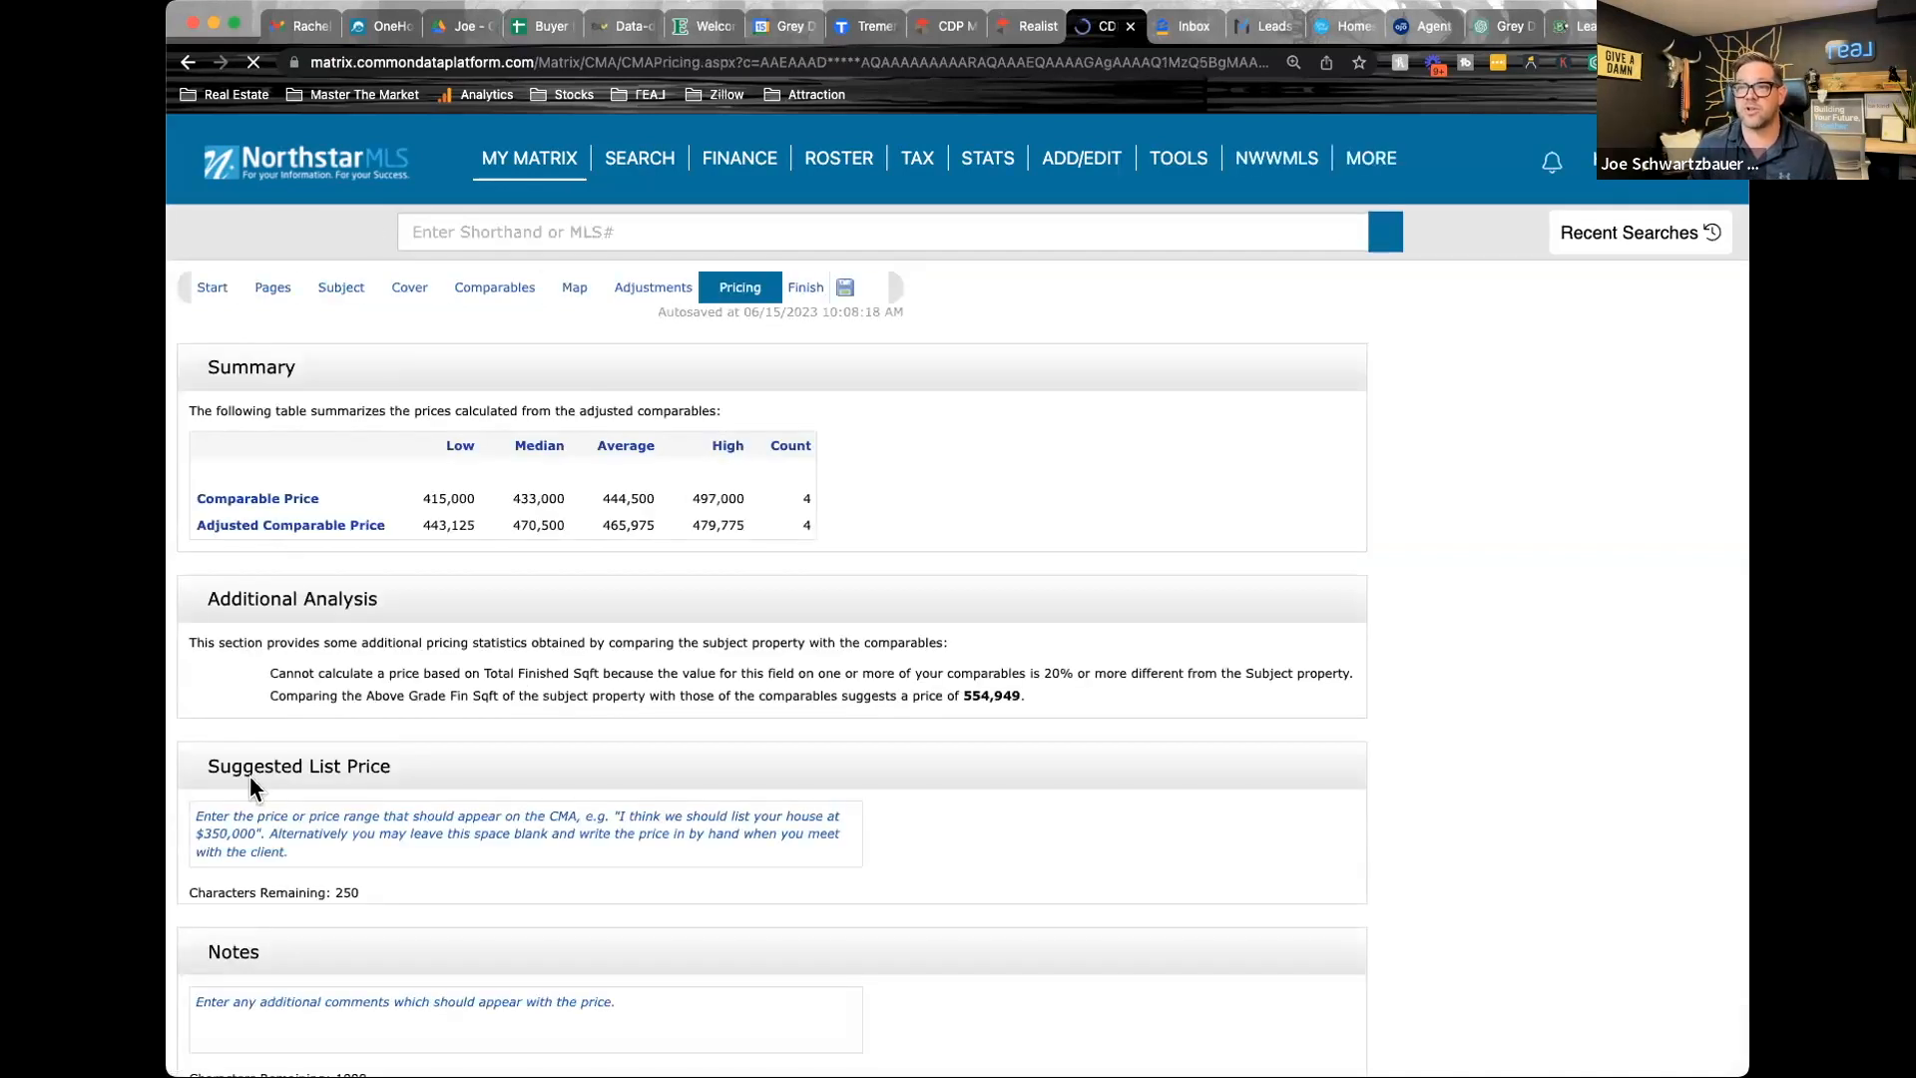
{"action": "left_click", "coordinate": [346, 850]}
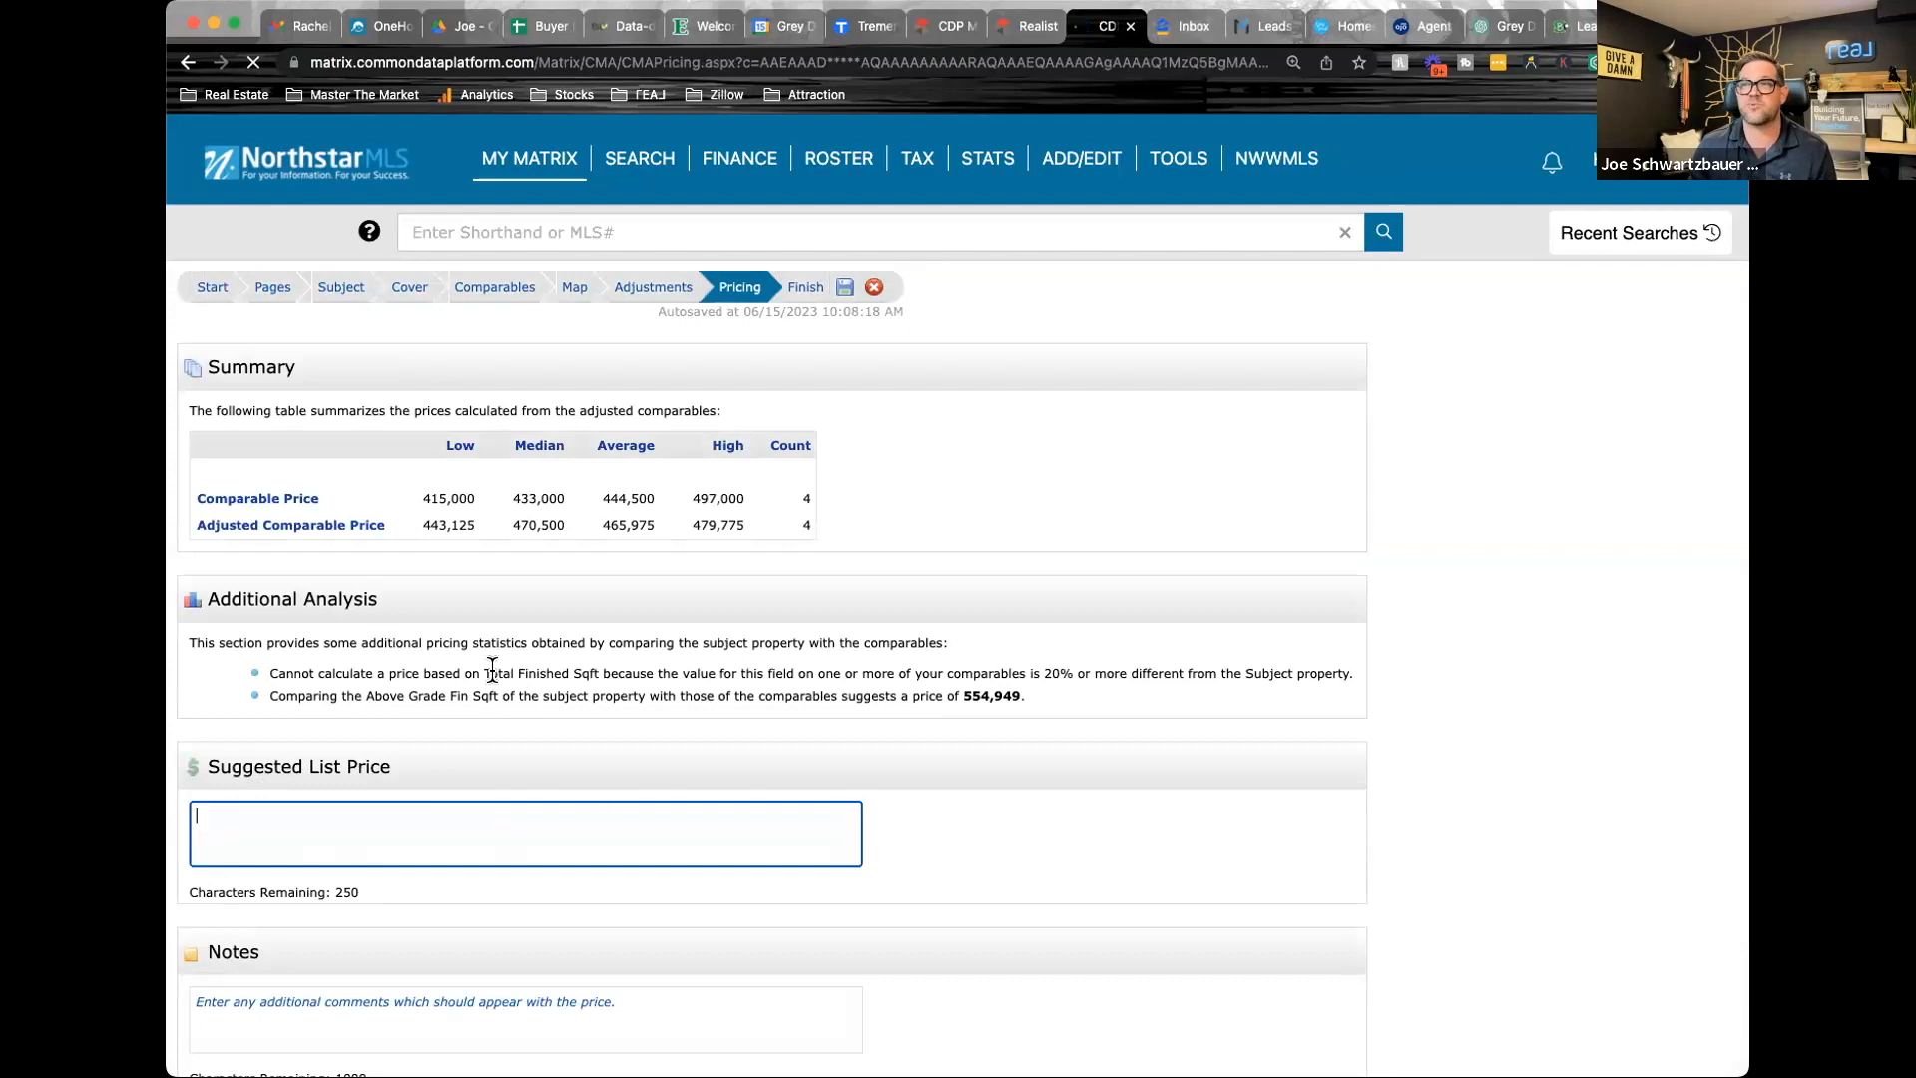
{"action": "left_click", "coordinate": [619, 523]}
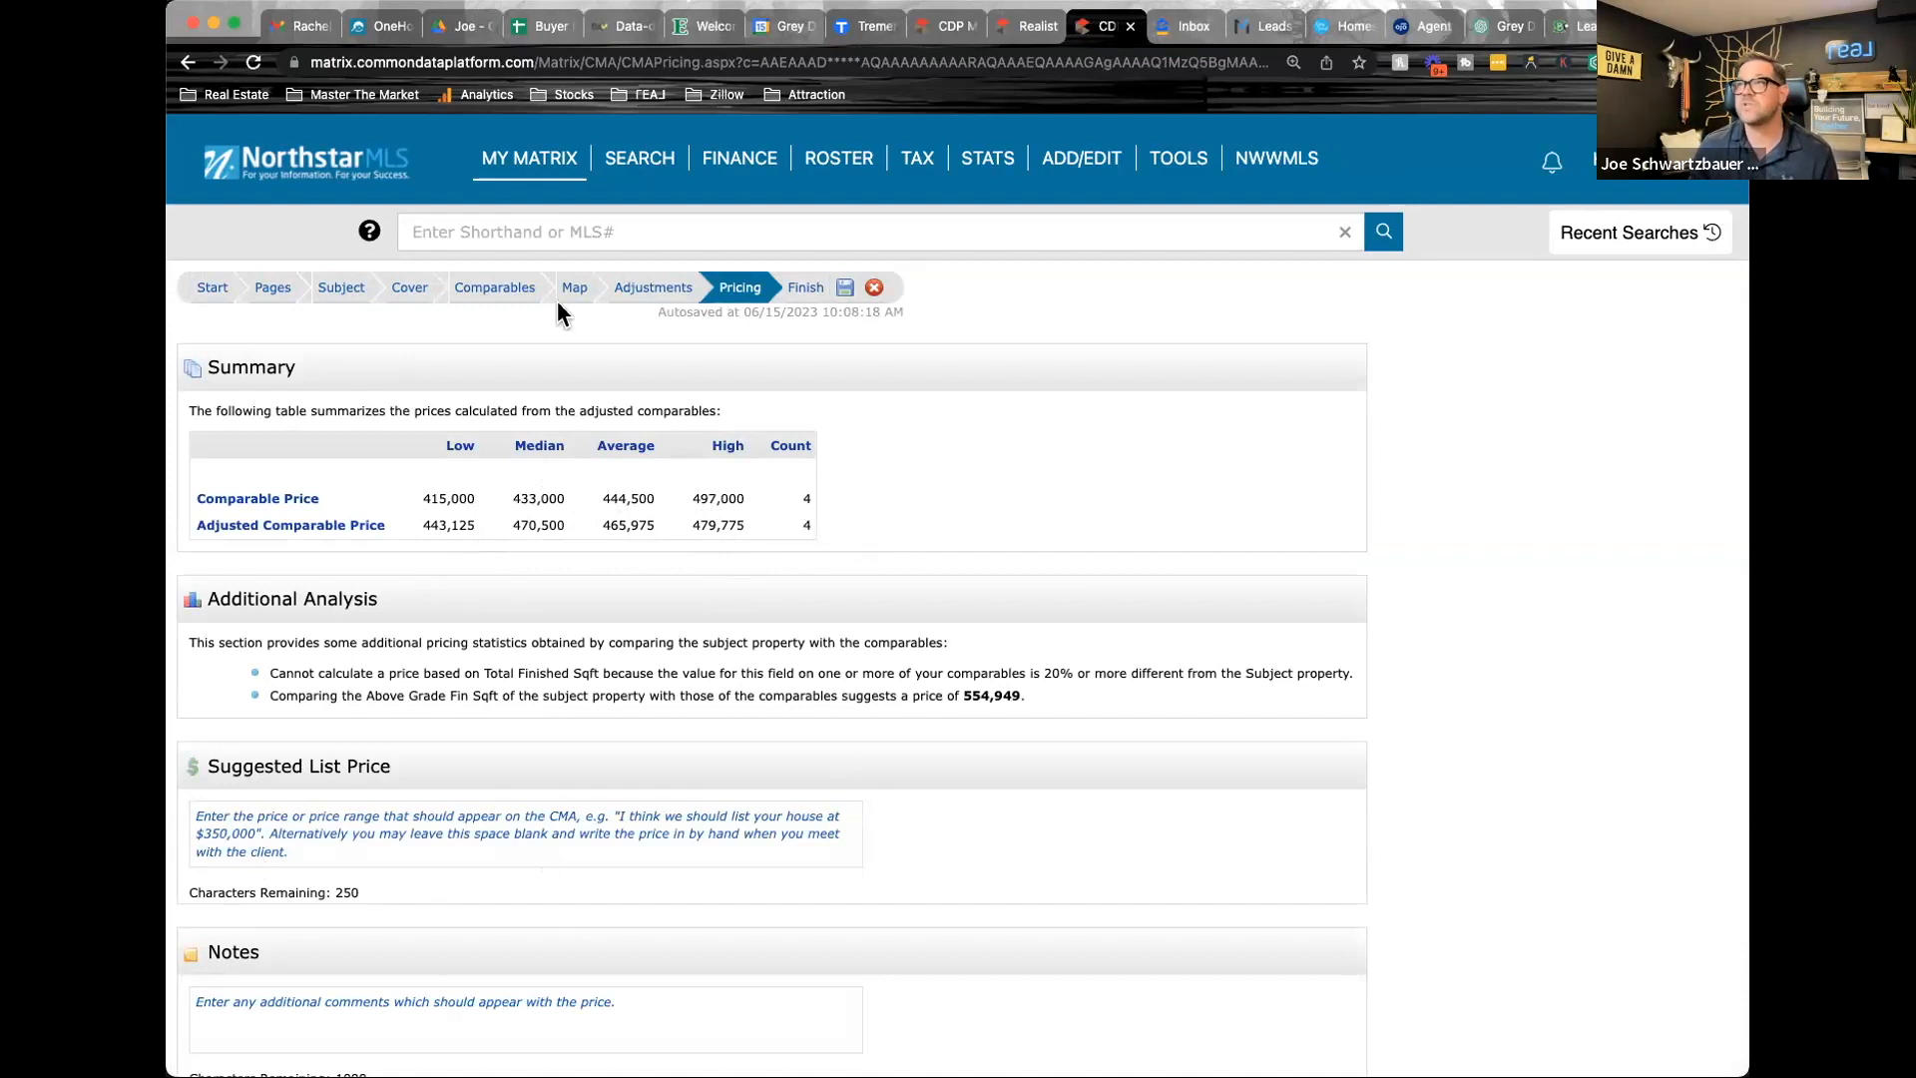
Switch to the subject's Realist report, continue the expired session and check the RealAVM value and range under Estimated Value
{"action": "left_click", "coordinate": [1036, 32]}
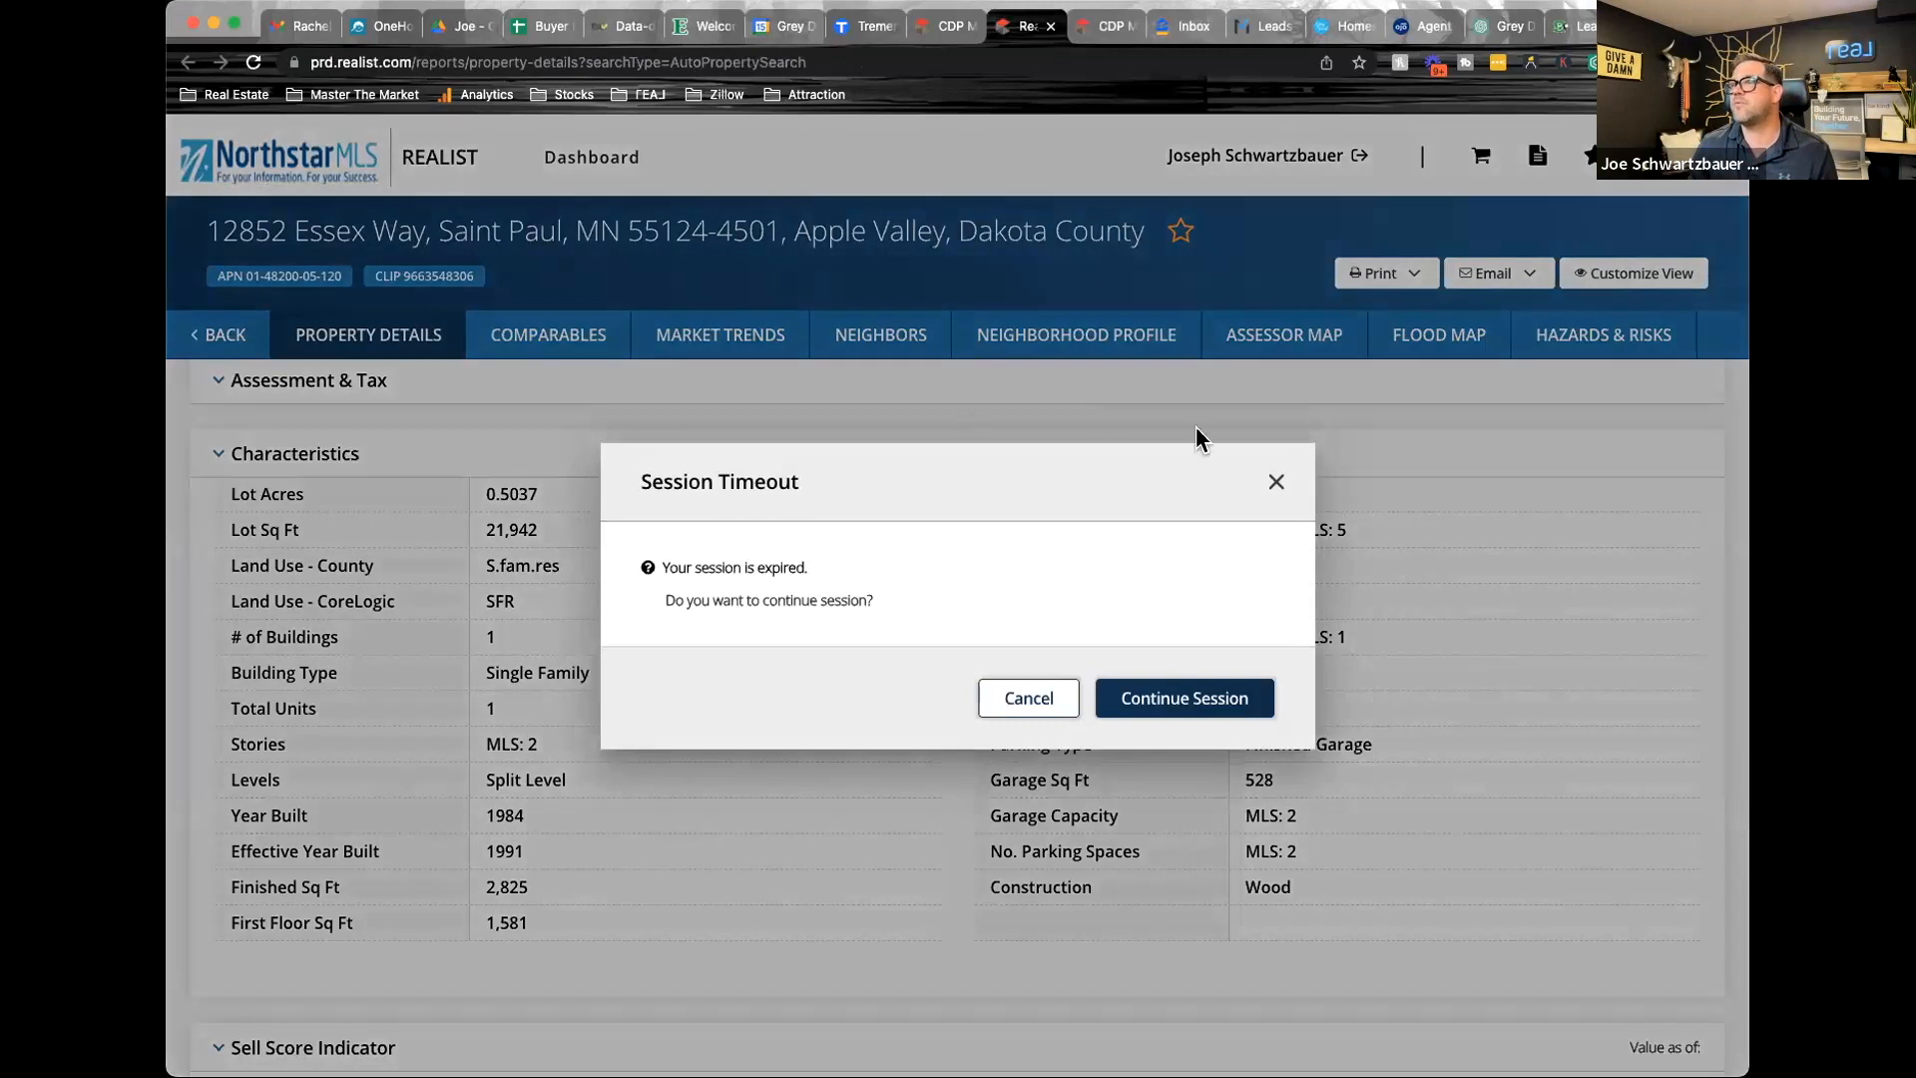
{"action": "left_click", "coordinate": [1178, 699]}
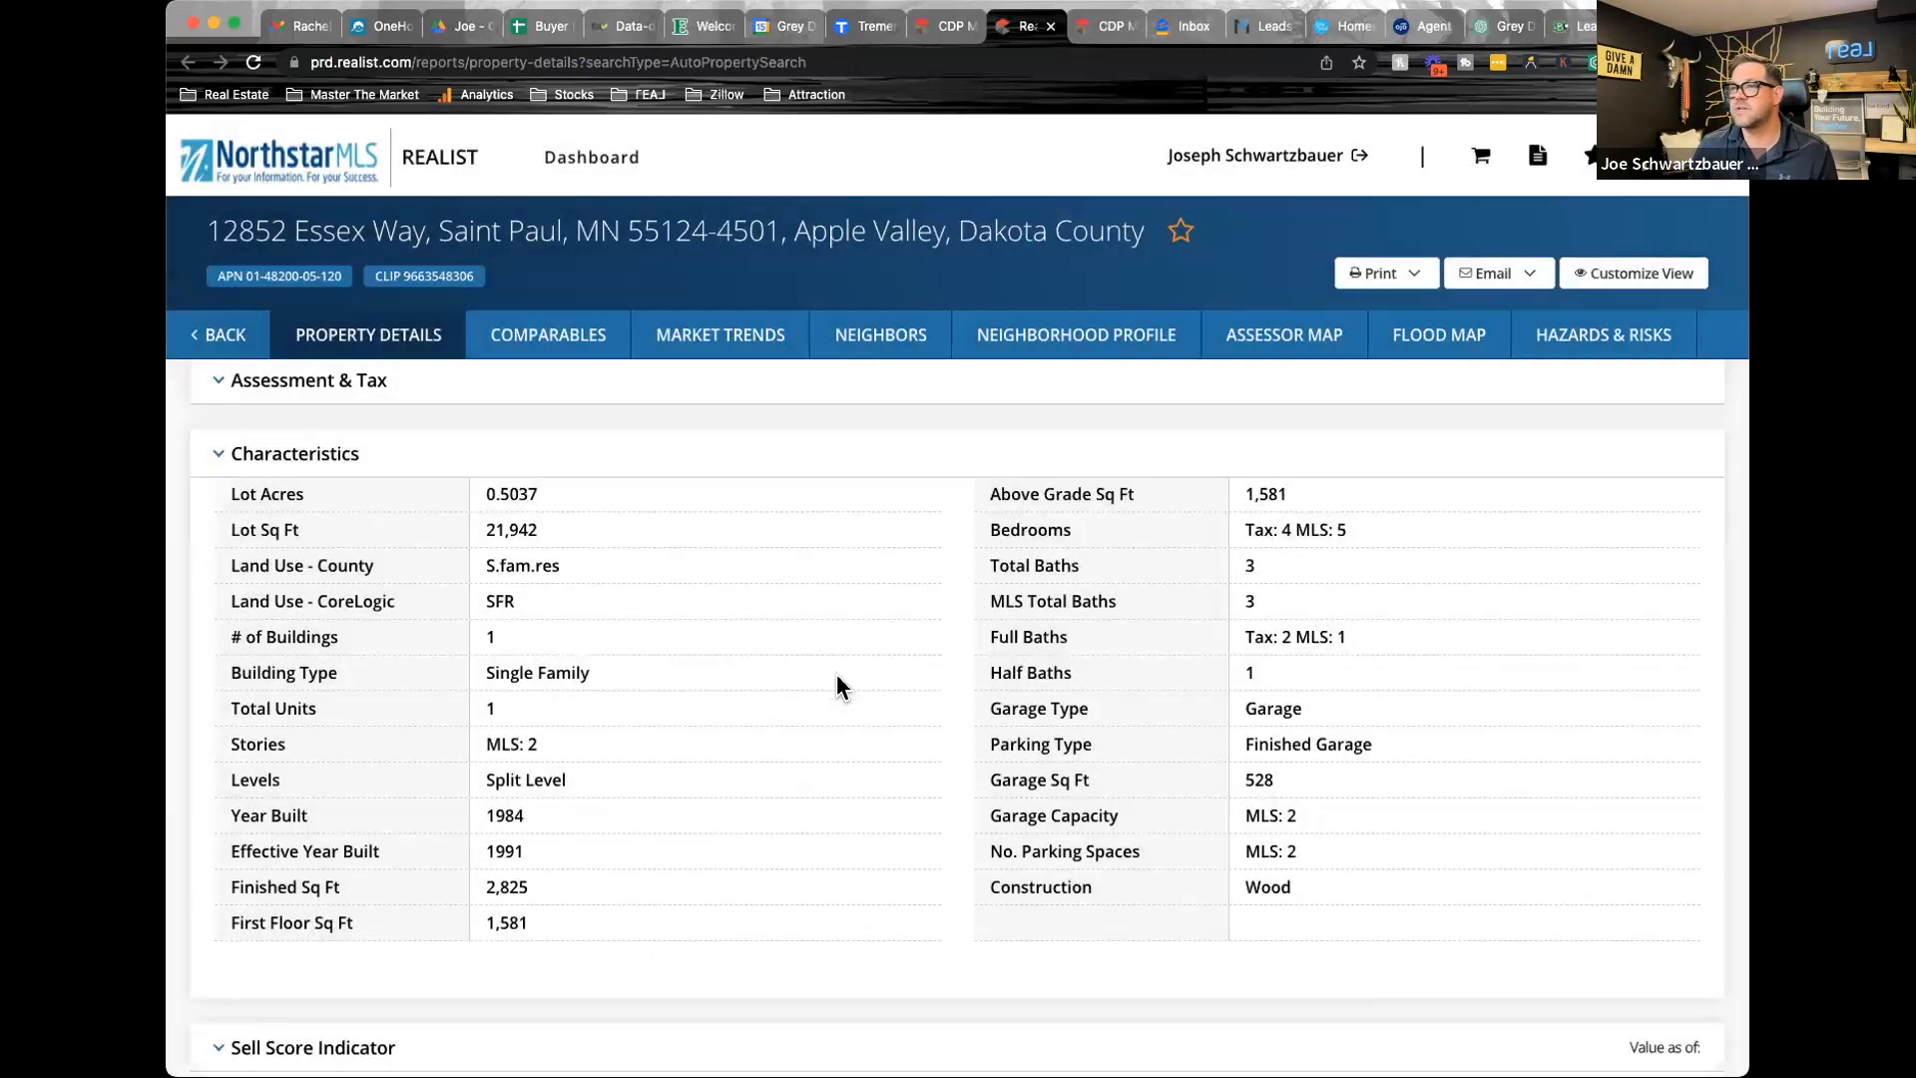
{"action": "scroll", "coordinate": [731, 631], "scroll_direction": "down", "scroll_amount": 5}
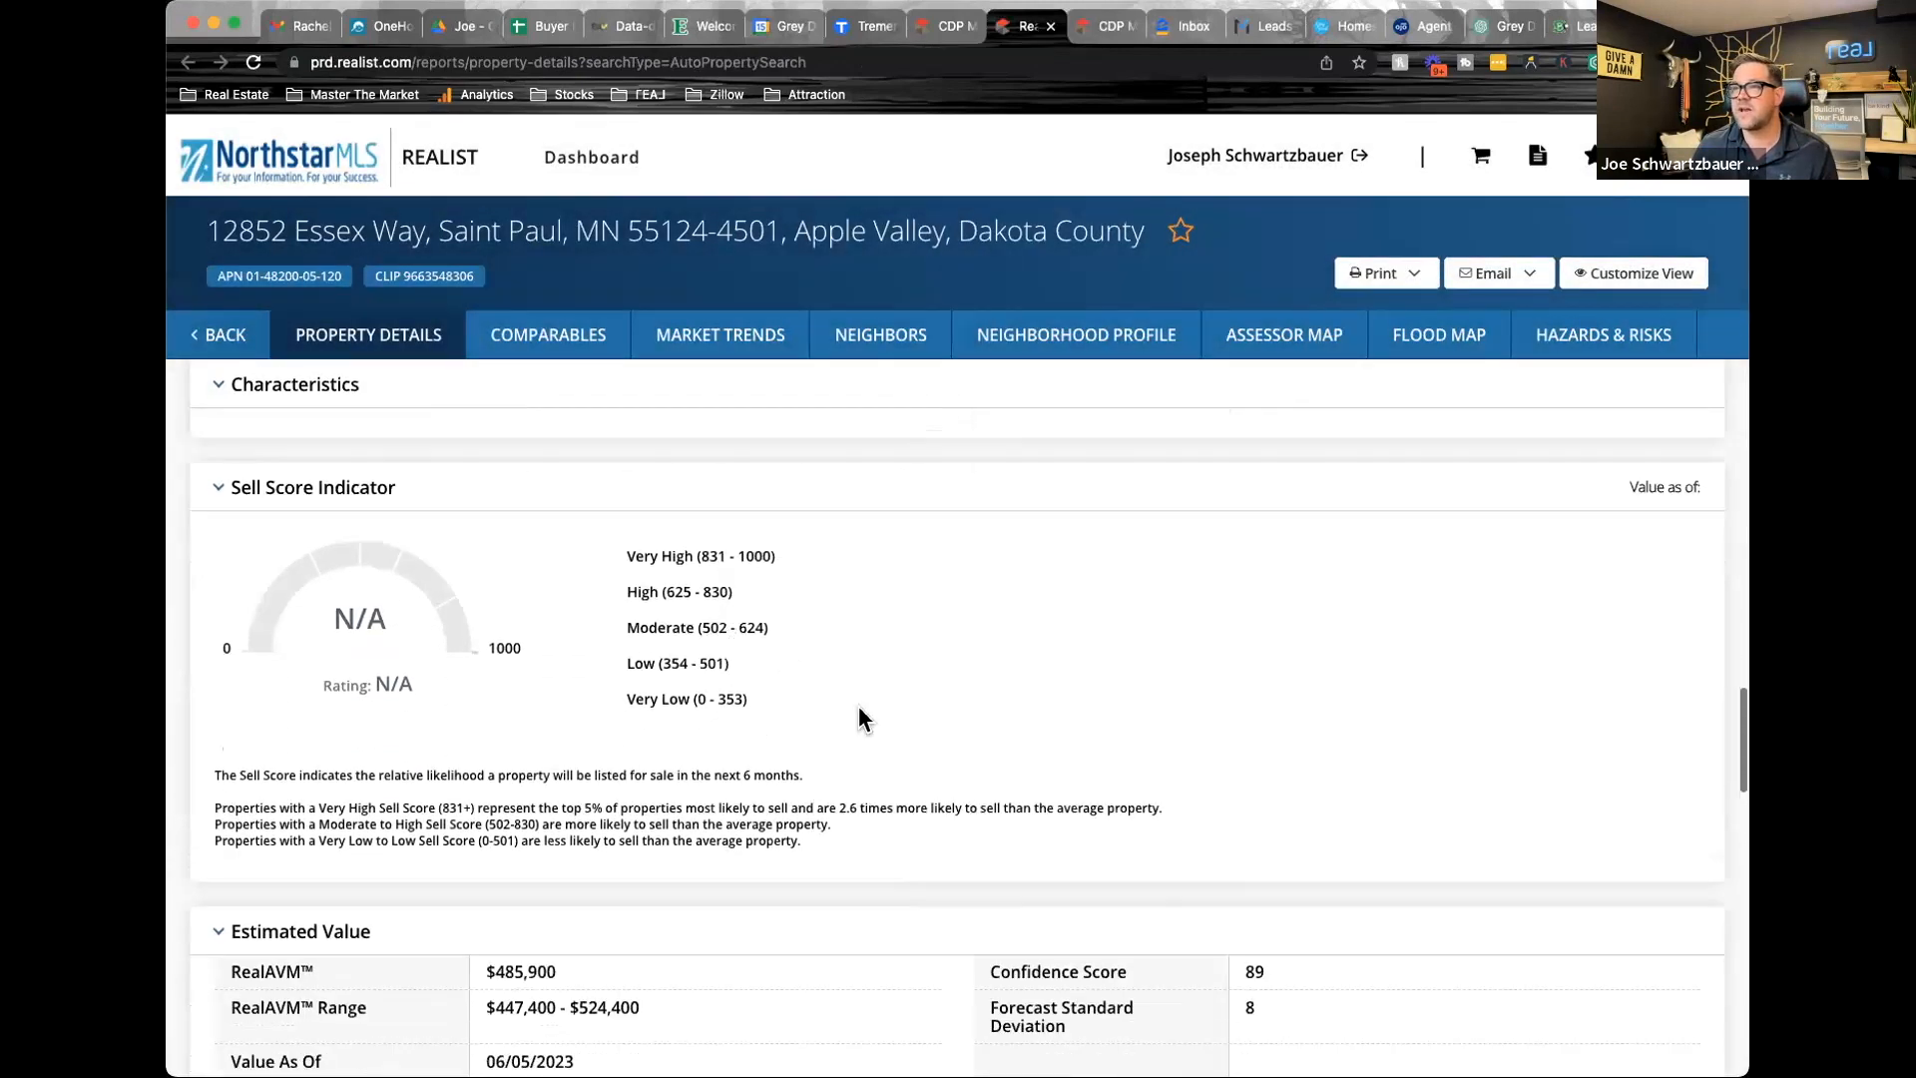
{"action": "scroll", "coordinate": [795, 769], "scroll_direction": "down", "scroll_amount": 1}
{"action": "scroll", "coordinate": [795, 769], "scroll_direction": "down", "scroll_amount": 2}
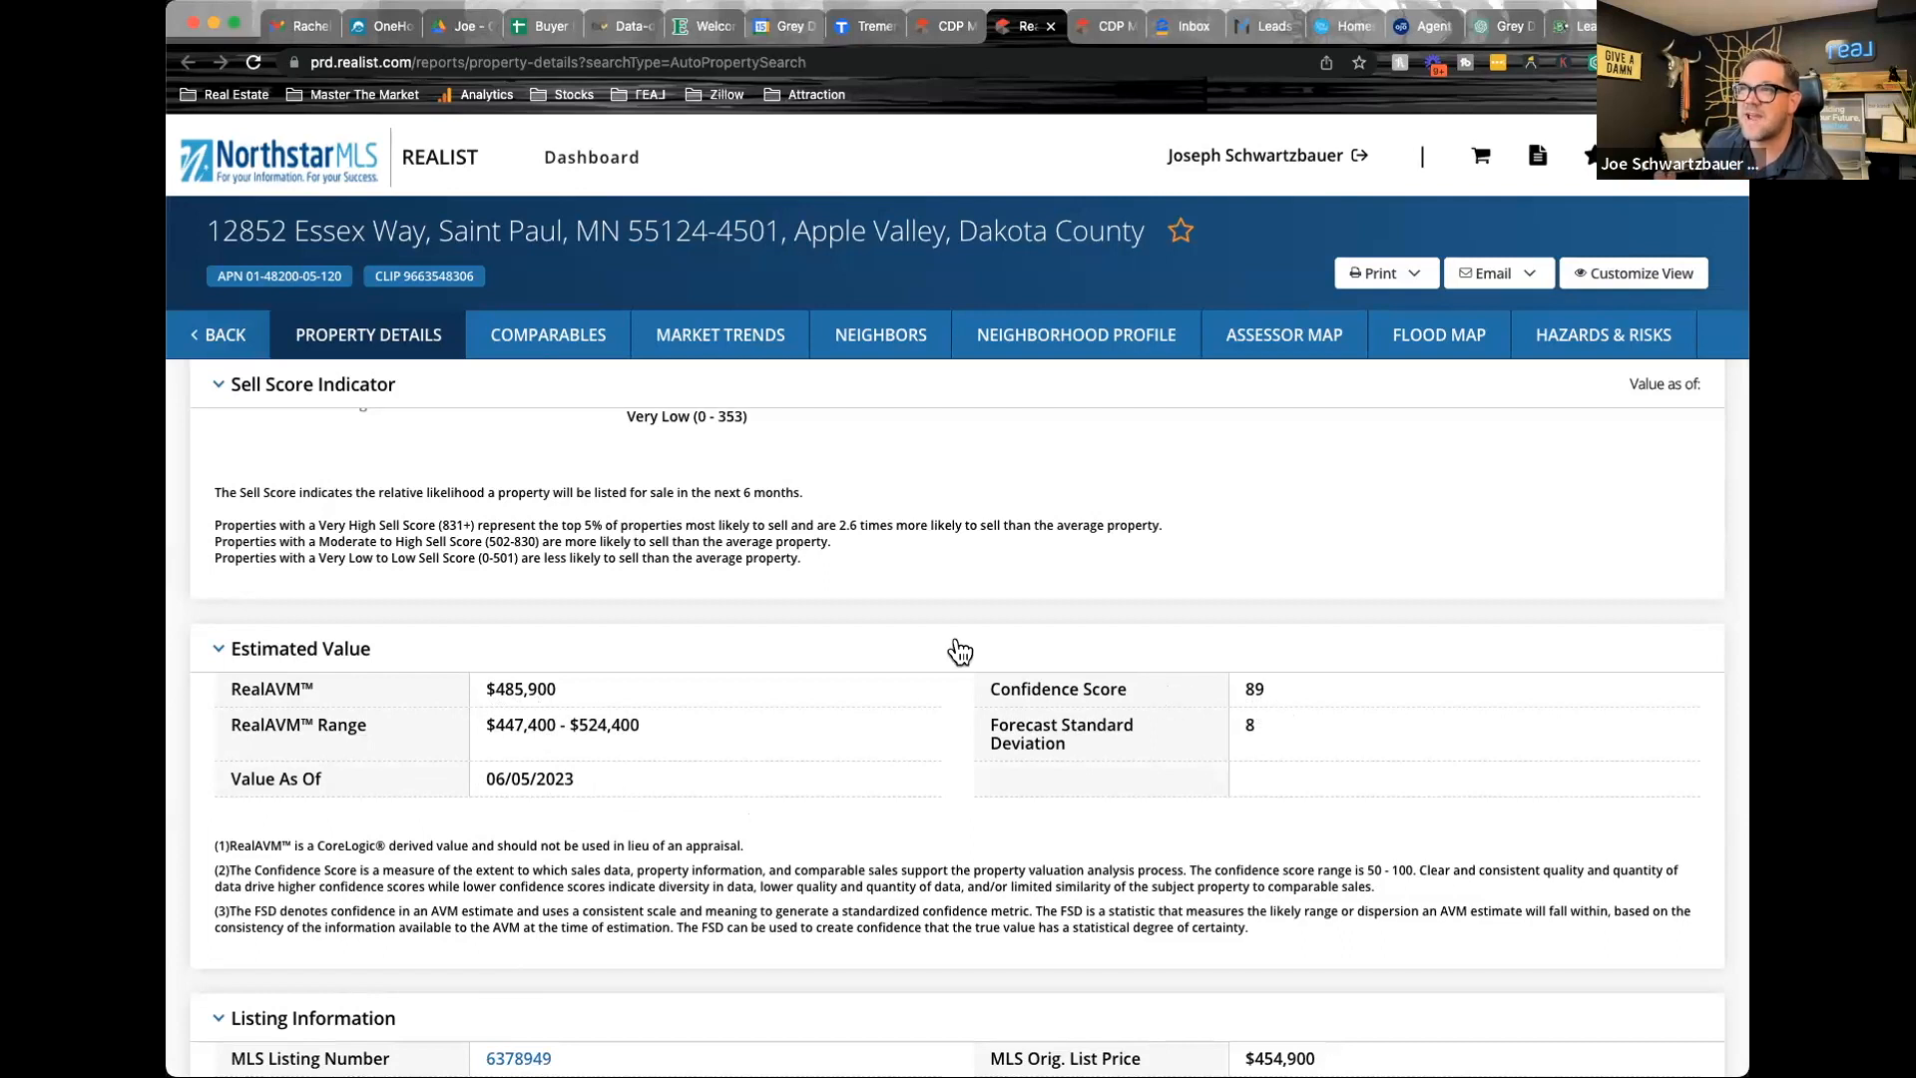
Open the subject listing's RPR report from Matrix, signing in with the saved credentials, check its RVM estimate and return to the CMA pricing
{"action": "left_click", "coordinate": [946, 27]}
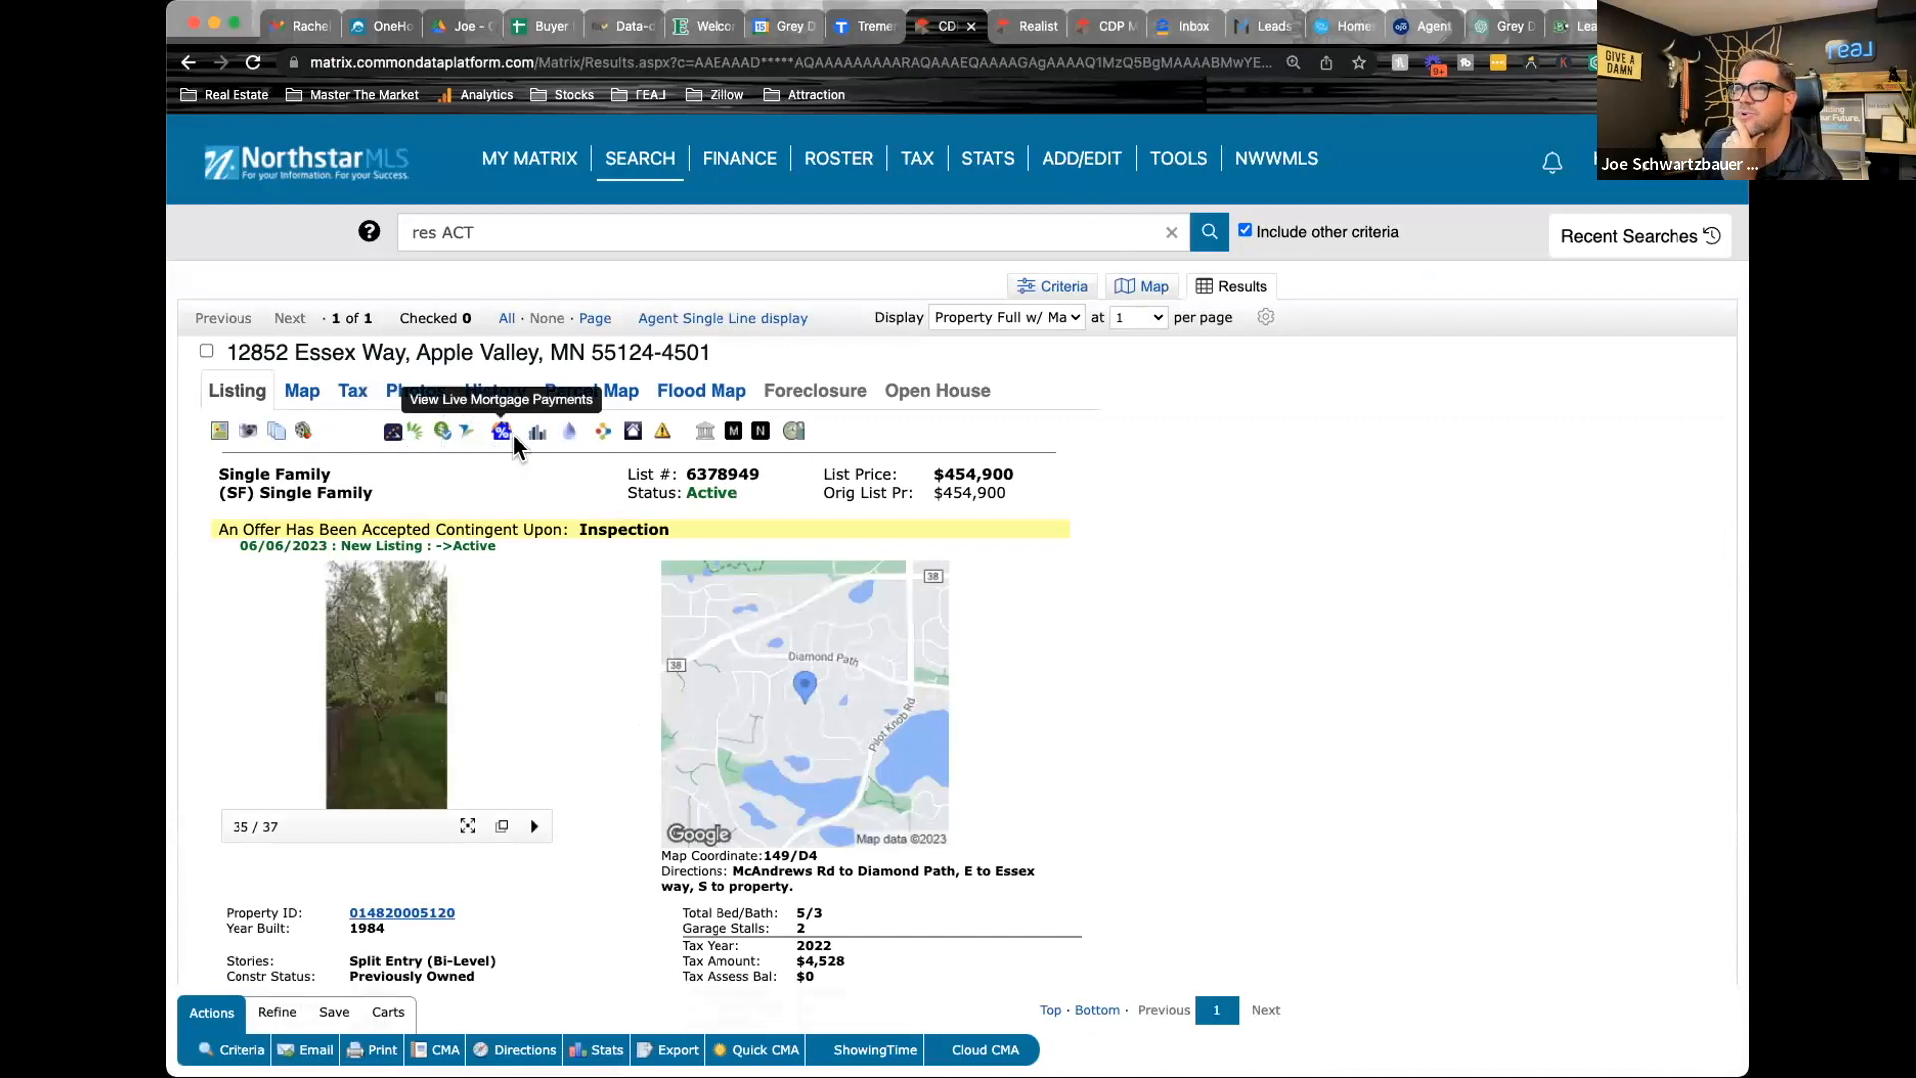
{"action": "left_click", "coordinate": [602, 431]}
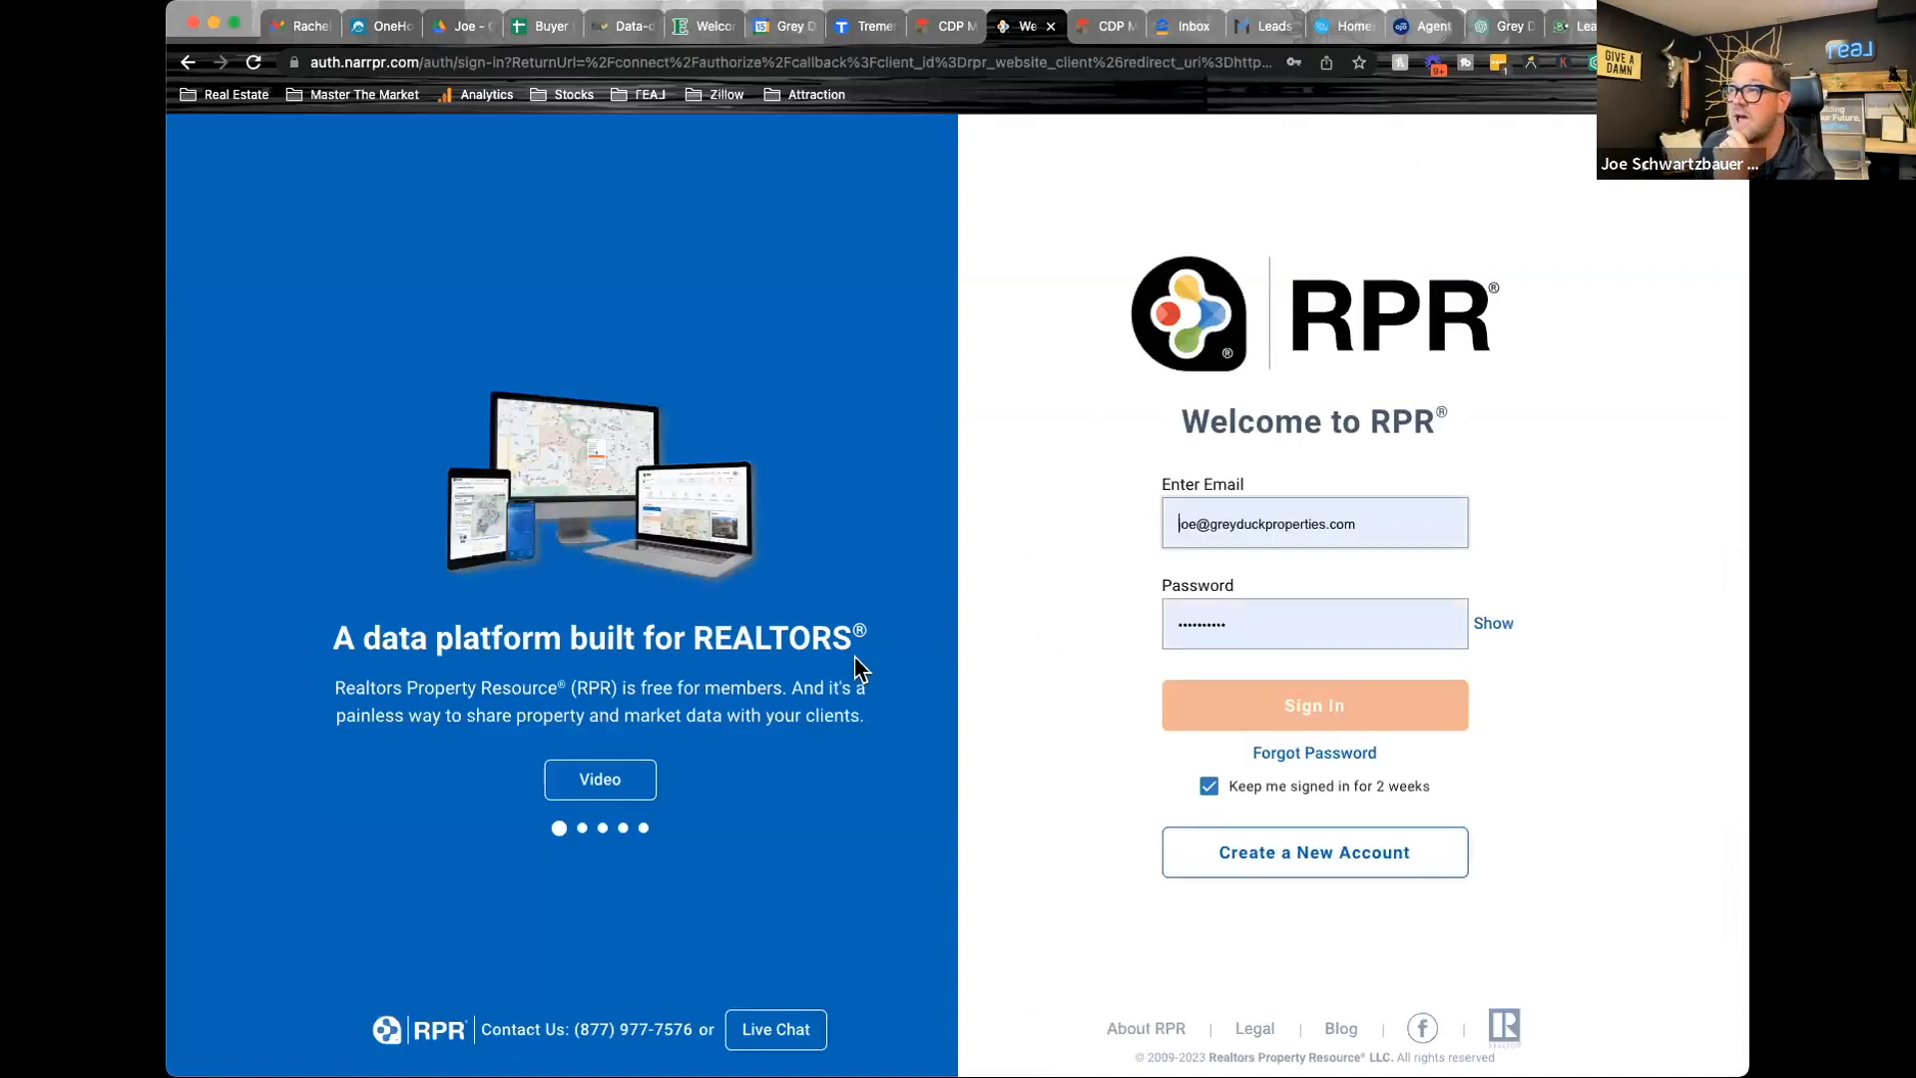
{"action": "left_click", "coordinate": [1323, 705]}
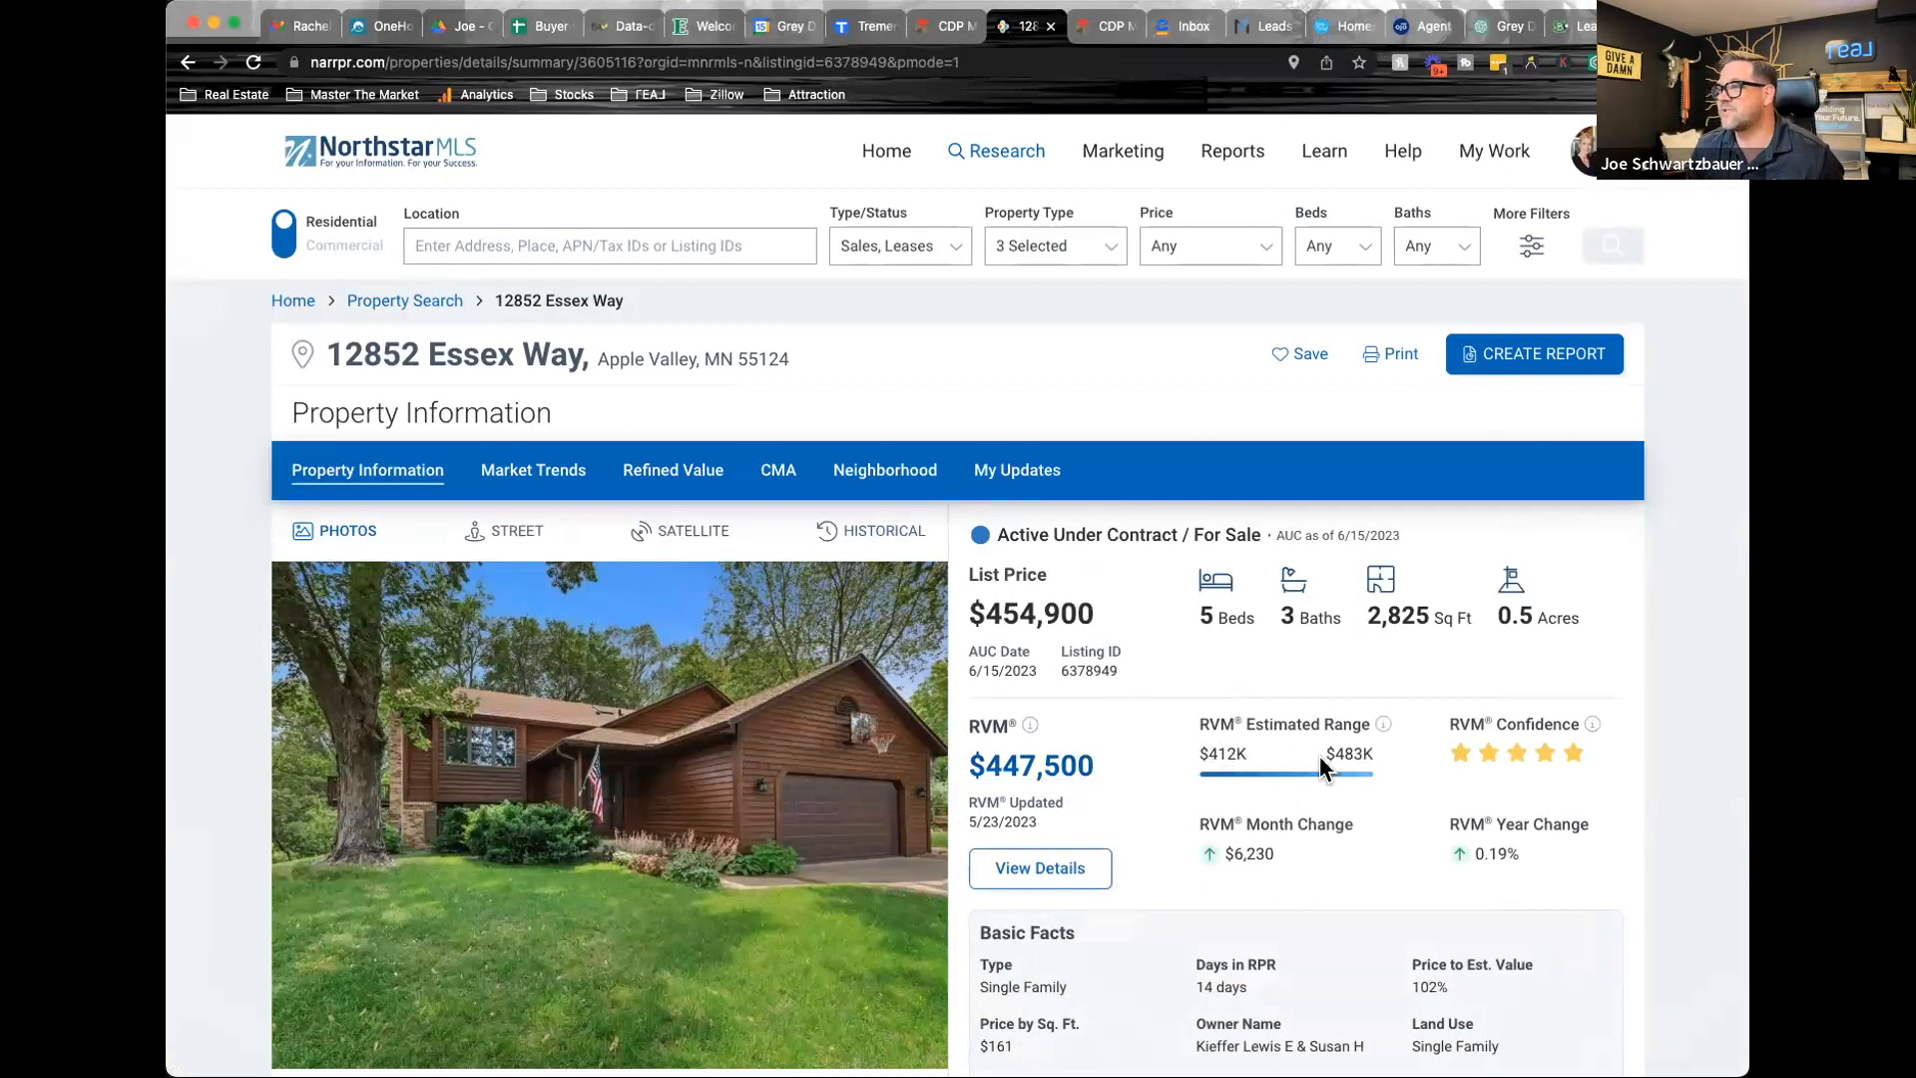
{"action": "left_click", "coordinate": [1104, 30]}
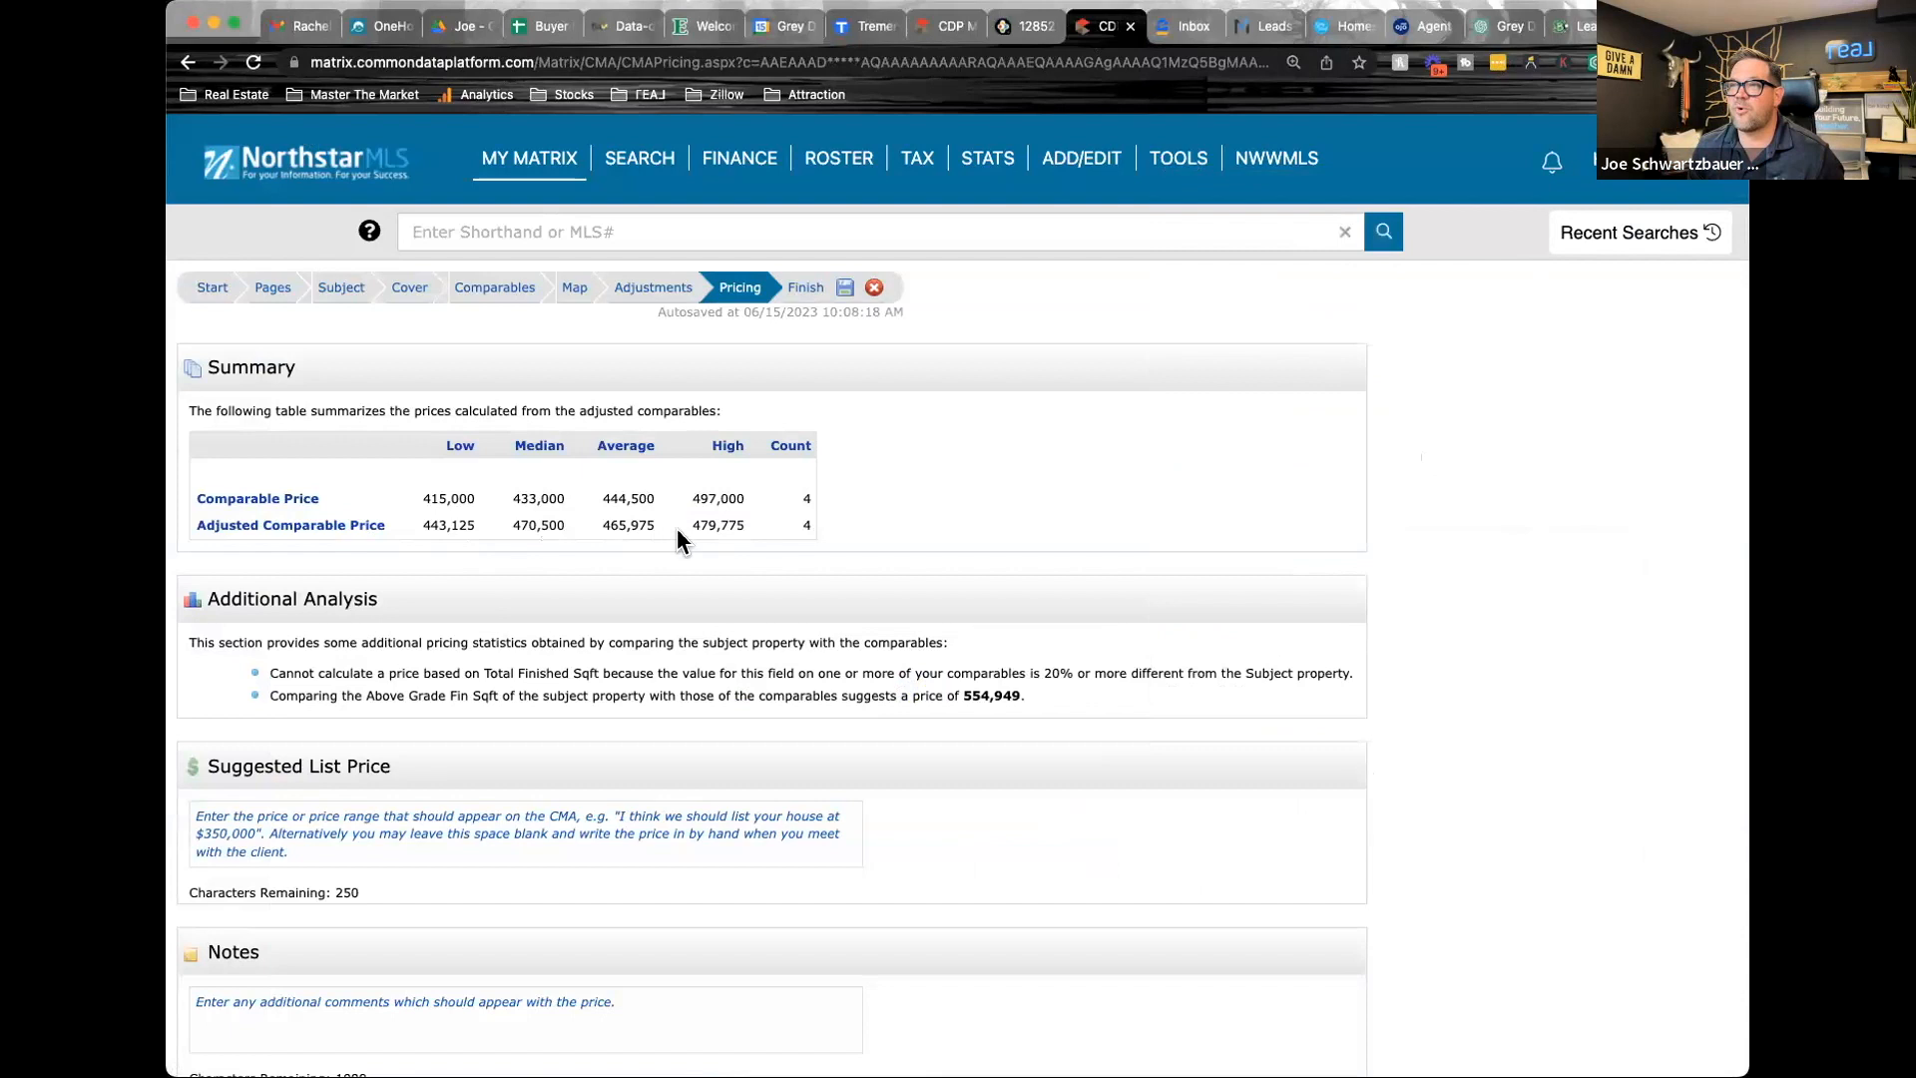
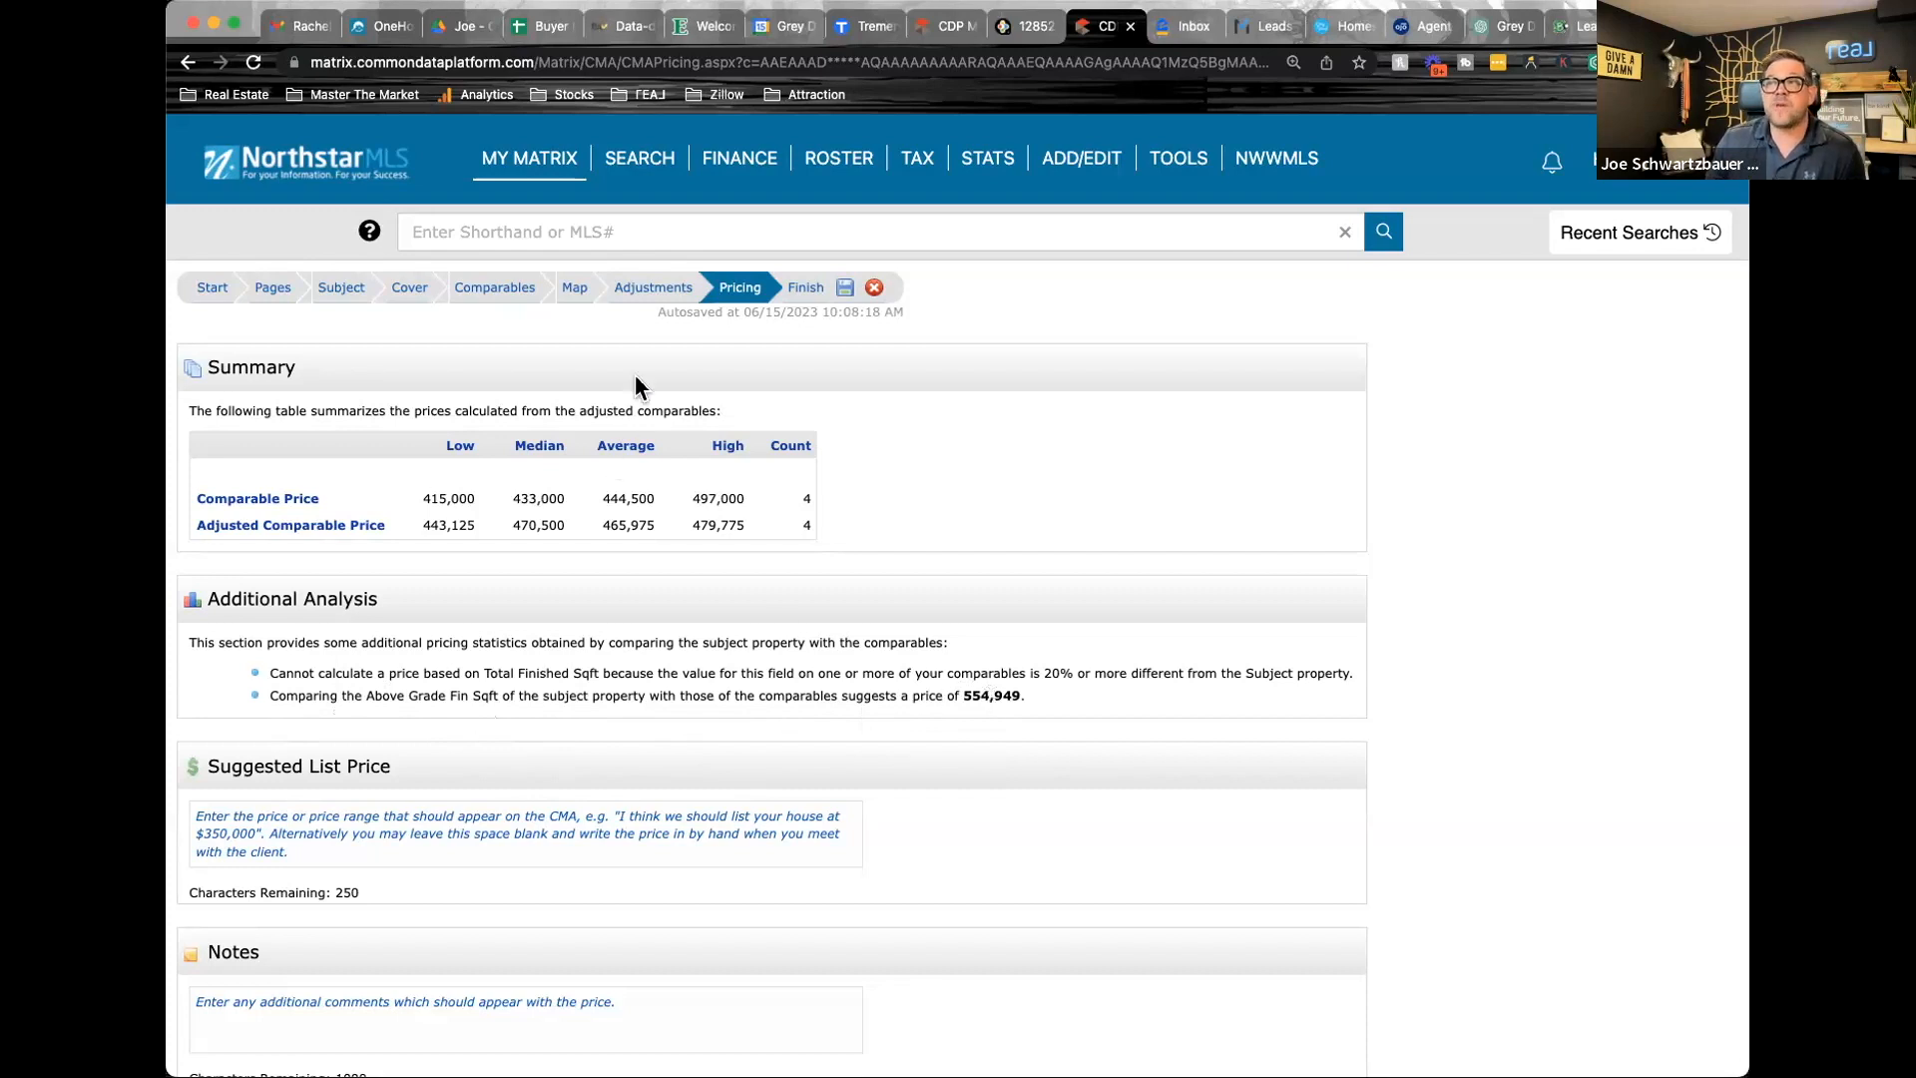
Return to the CMA's adjustments stage and review the comparables' adjustments for above-grade and below-grade finished square footage
{"action": "left_click", "coordinate": [649, 290]}
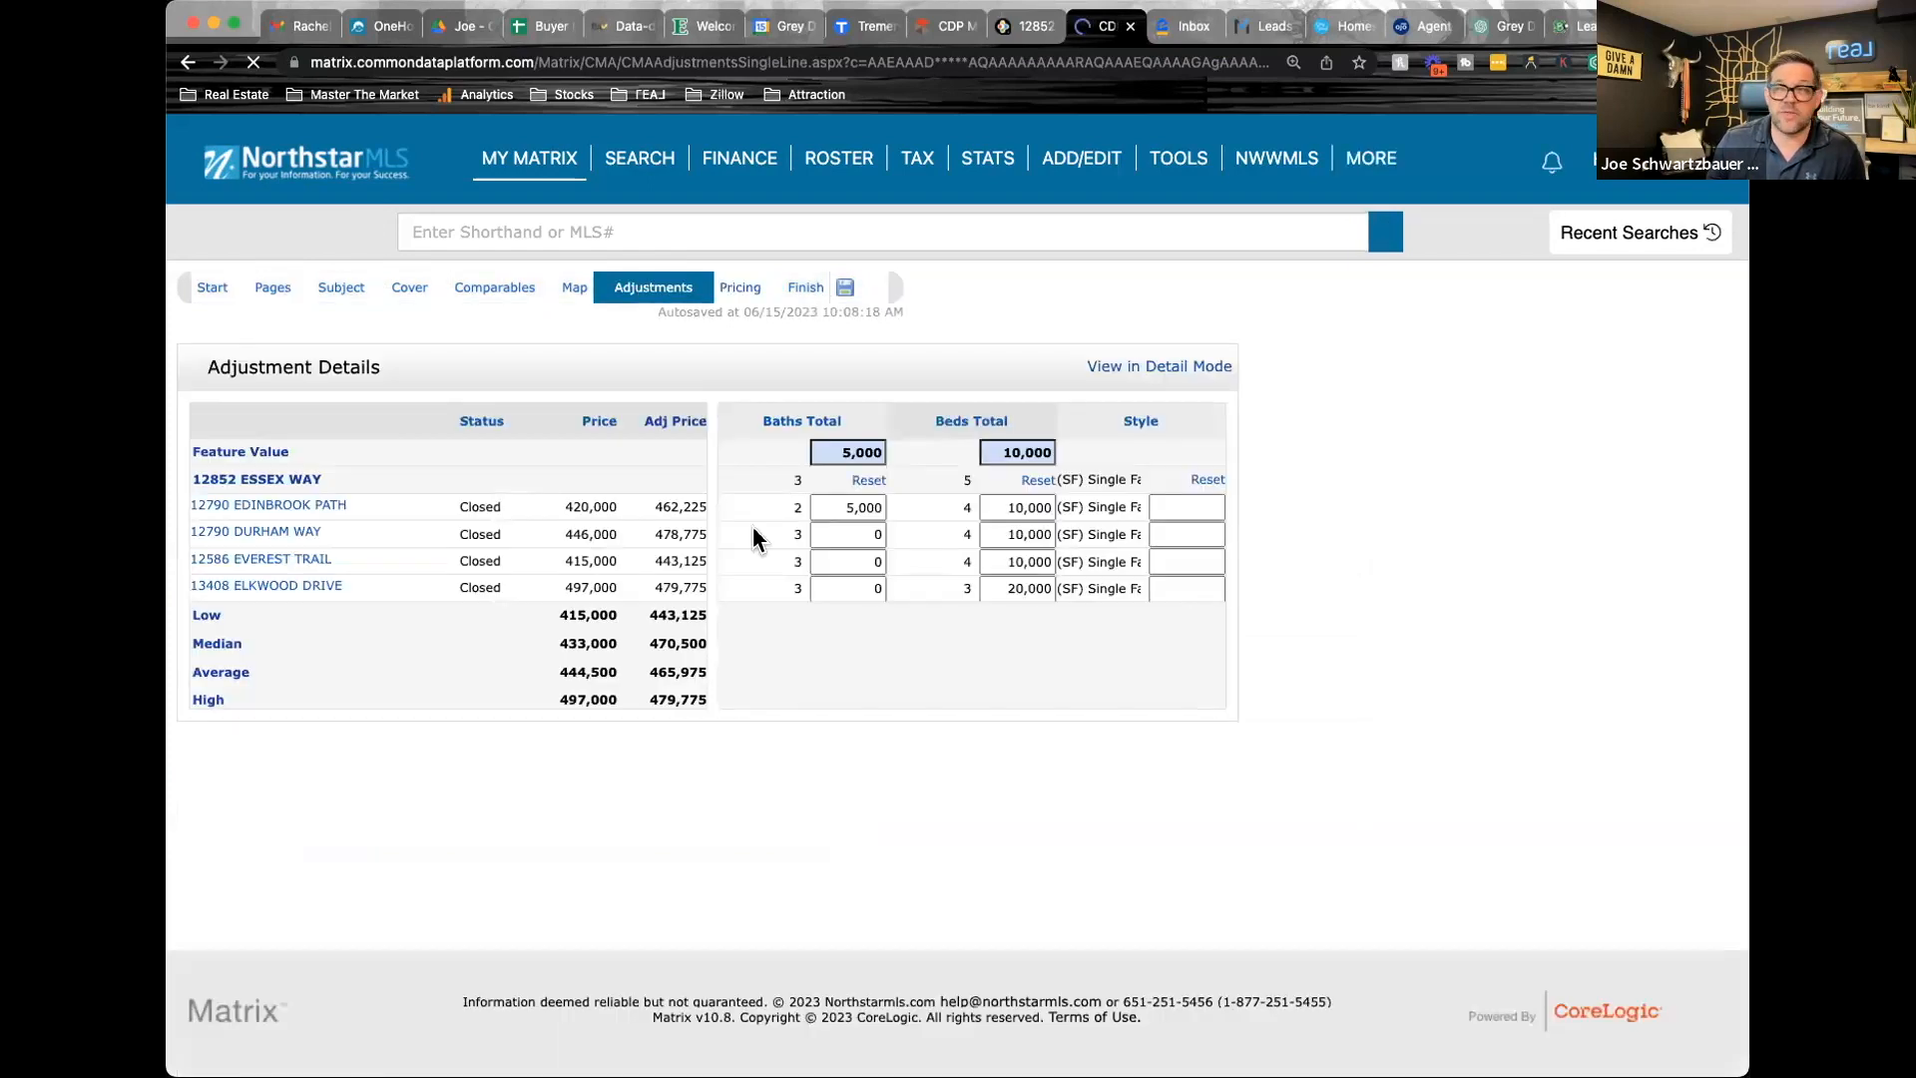
{"action": "left_click", "coordinate": [796, 646]}
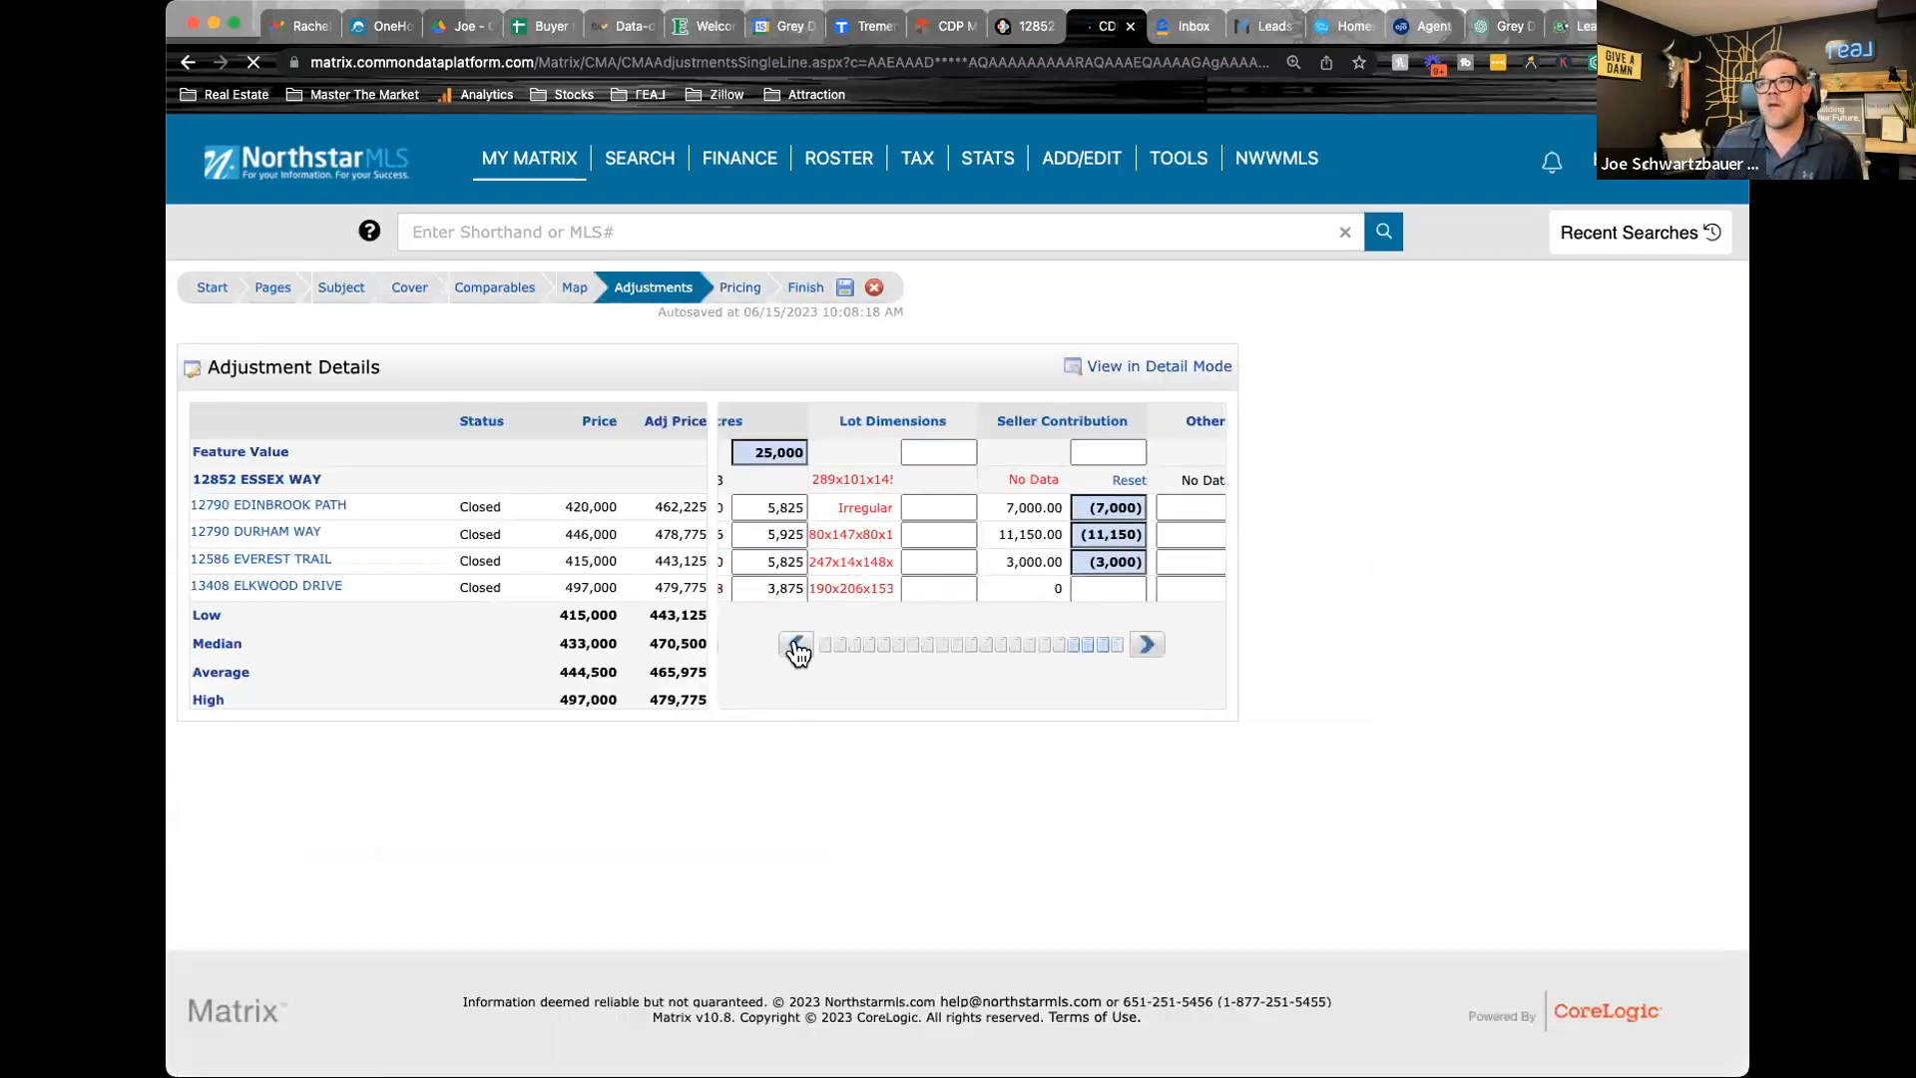
{"action": "left_click", "coordinate": [796, 645]}
{"action": "left_click", "coordinate": [796, 646]}
{"action": "left_click", "coordinate": [796, 646]}
{"action": "left_click", "coordinate": [797, 645]}
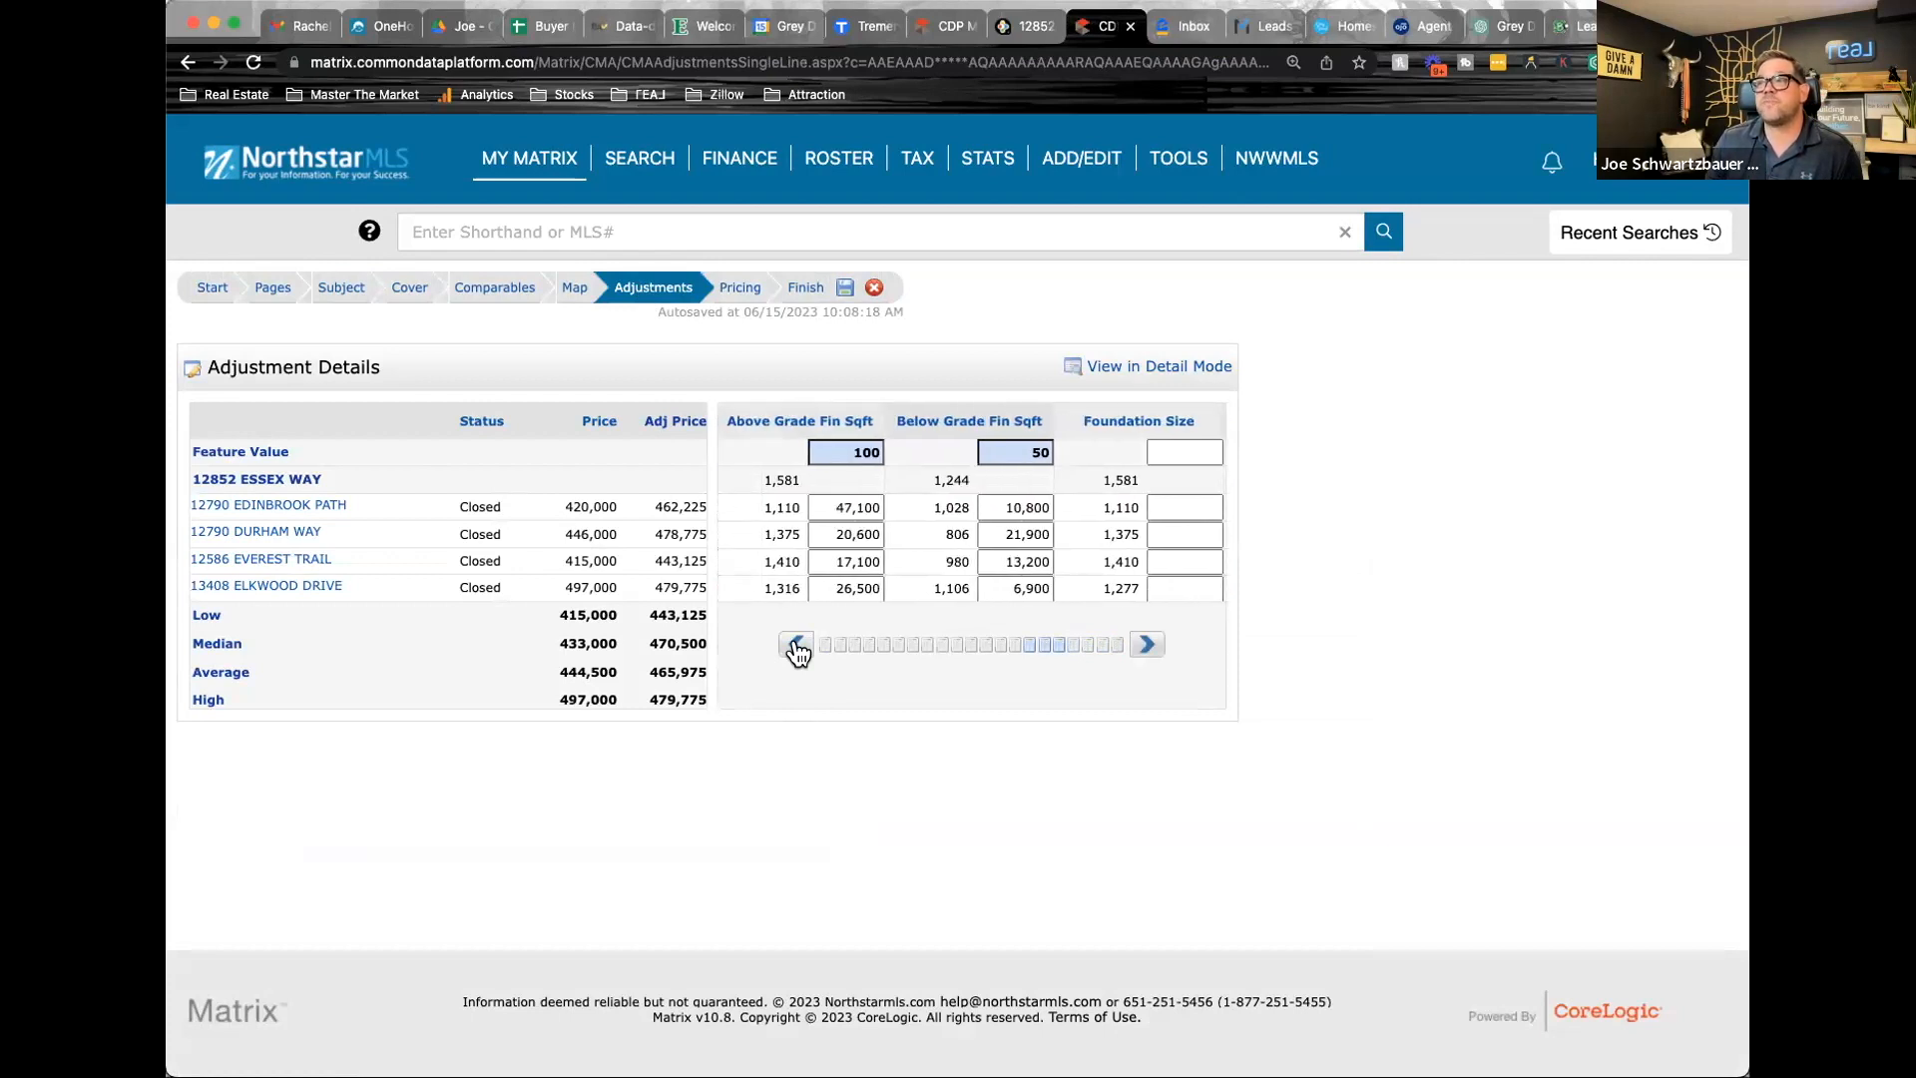